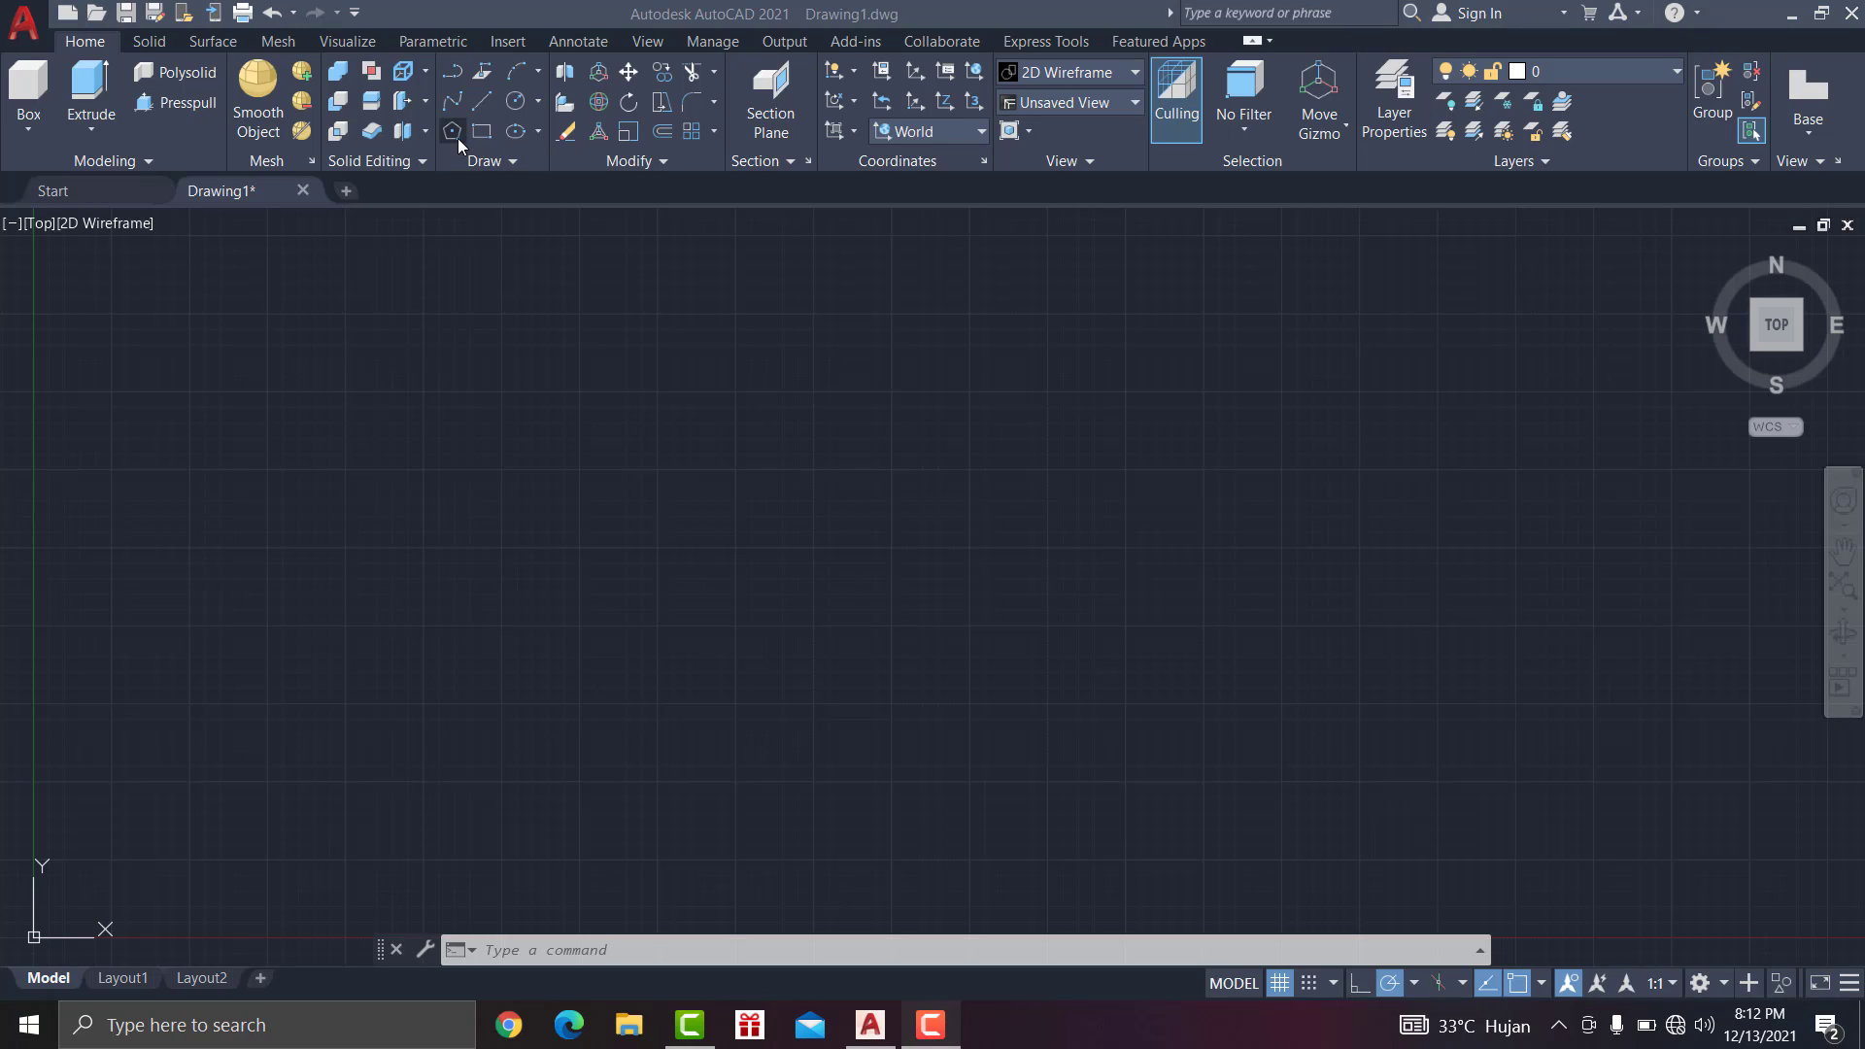
Step: Draw a six-sided polygon inscribed in a circle of radius 20
{"action": "left_click", "coordinate": [150, 46]}
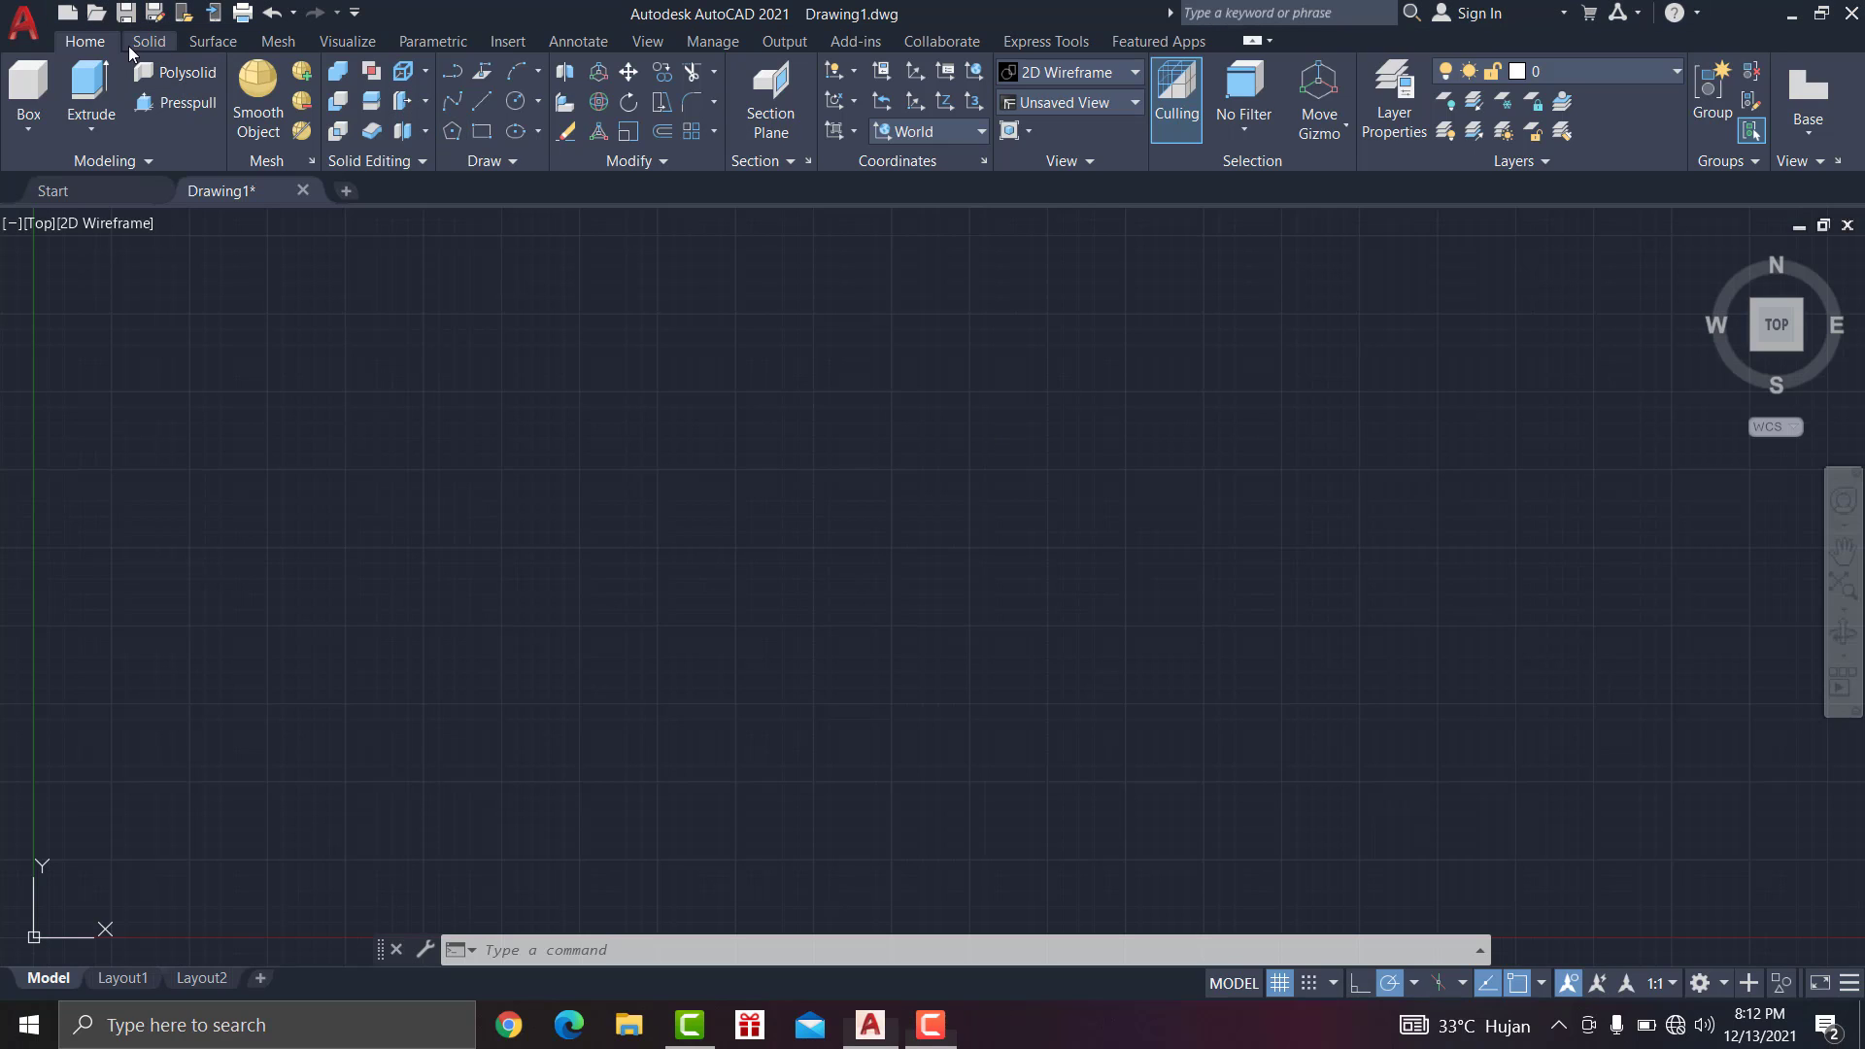
{"action": "left_click", "coordinate": [452, 130]}
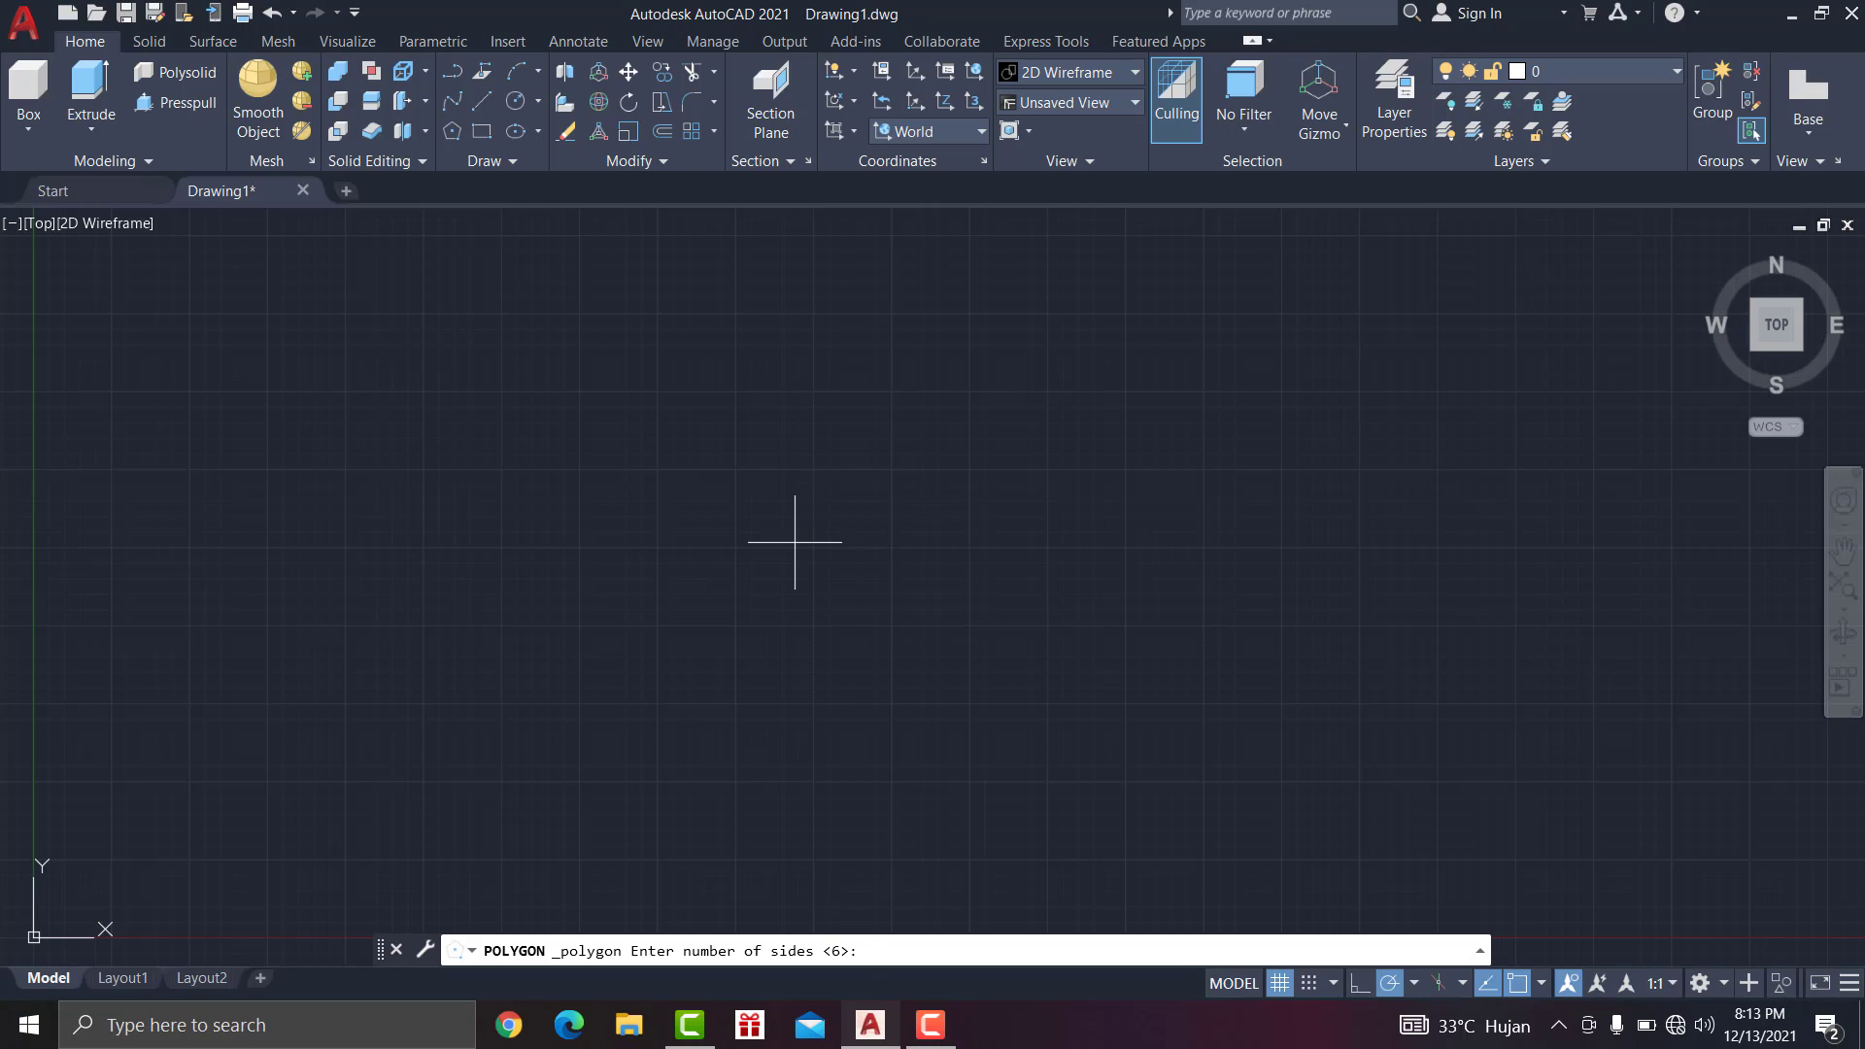
{"action": "type", "text": "6"}
{"action": "key", "text": "Return"}
{"action": "key", "text": "Return"}
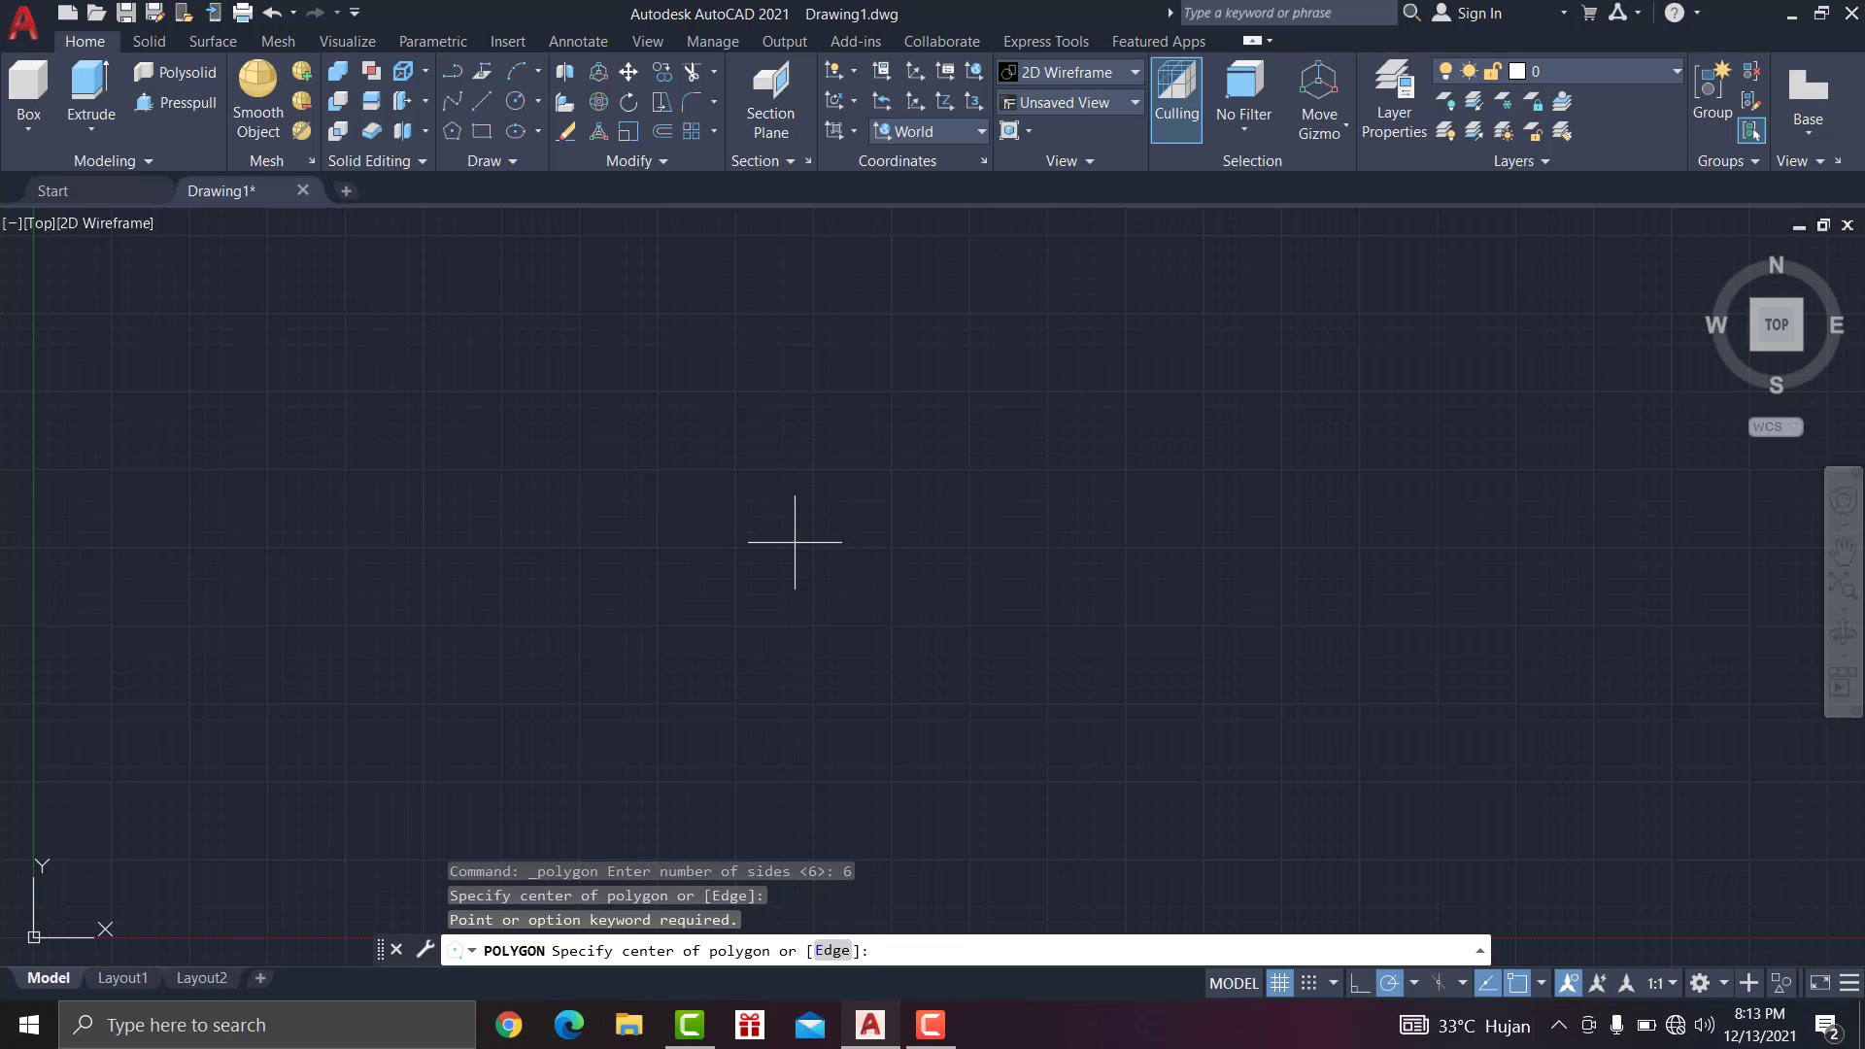
{"action": "key", "text": "Return"}
{"action": "left_click", "coordinate": [813, 532]}
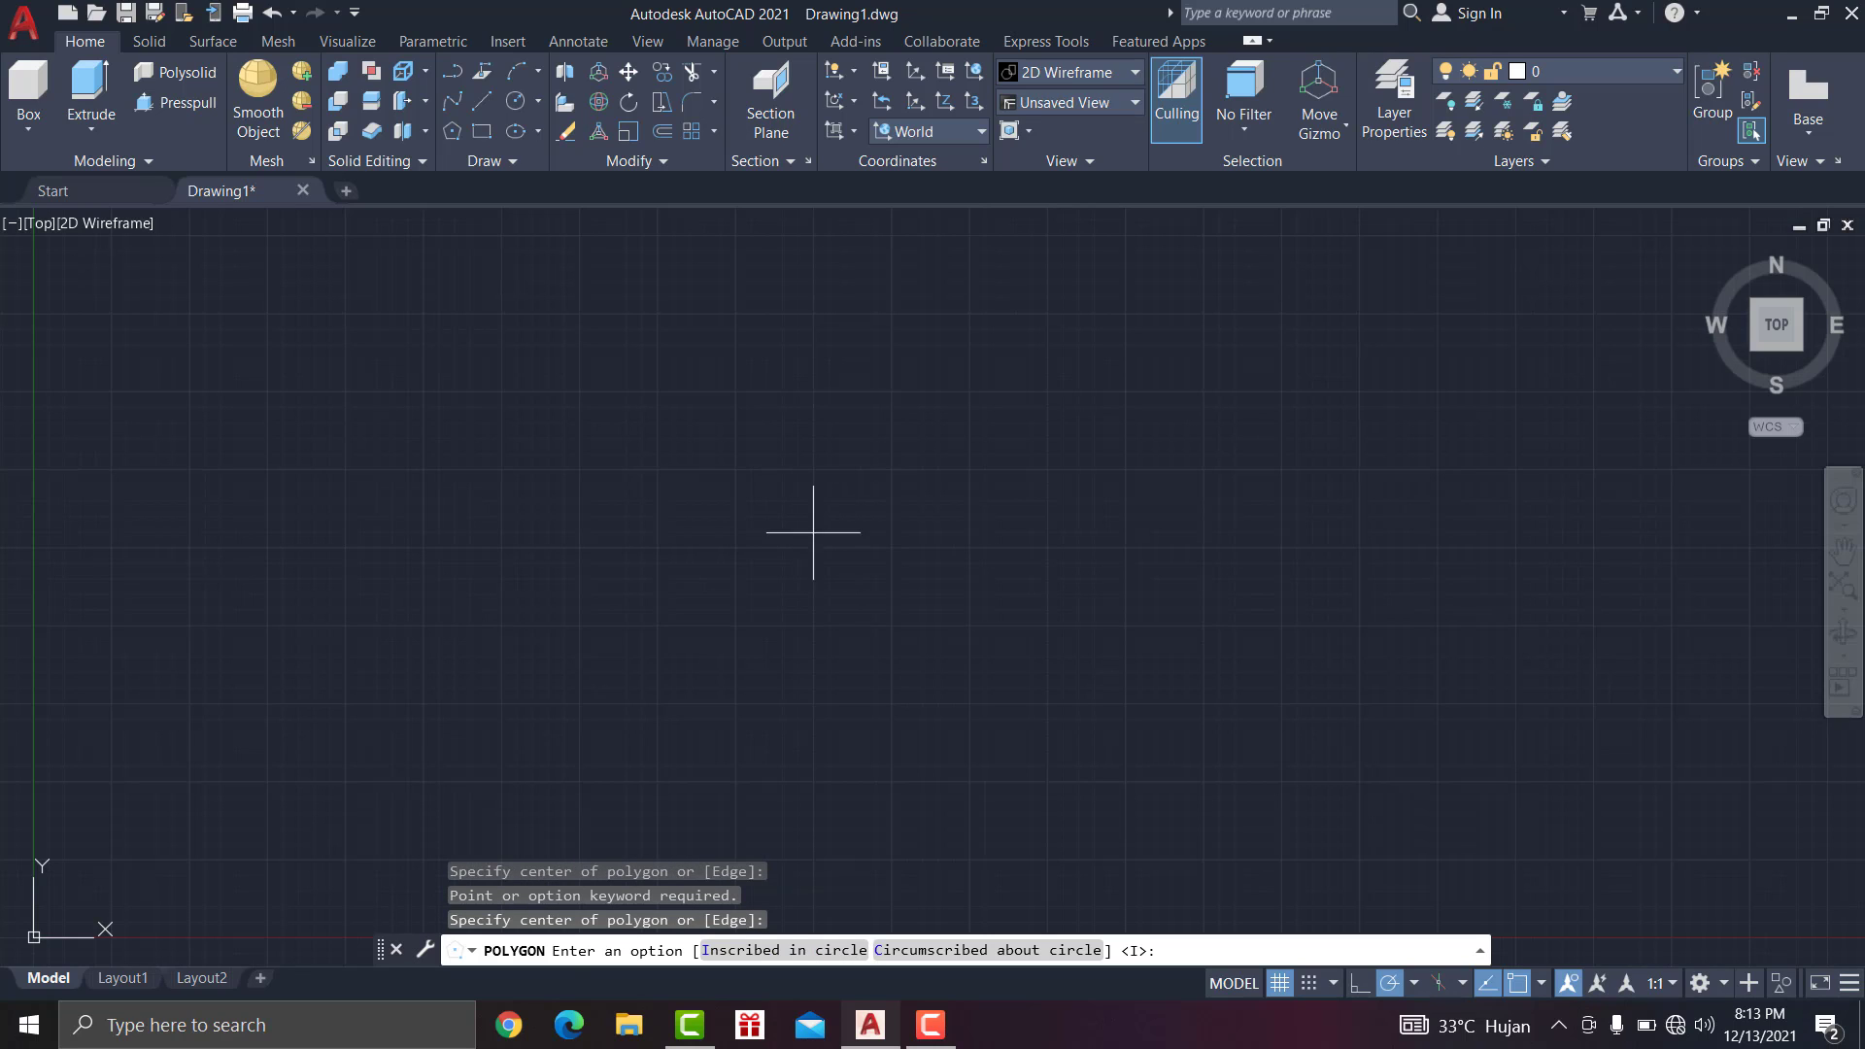
{"action": "right_click", "coordinate": [847, 535]}
{"action": "left_click", "coordinate": [874, 554]}
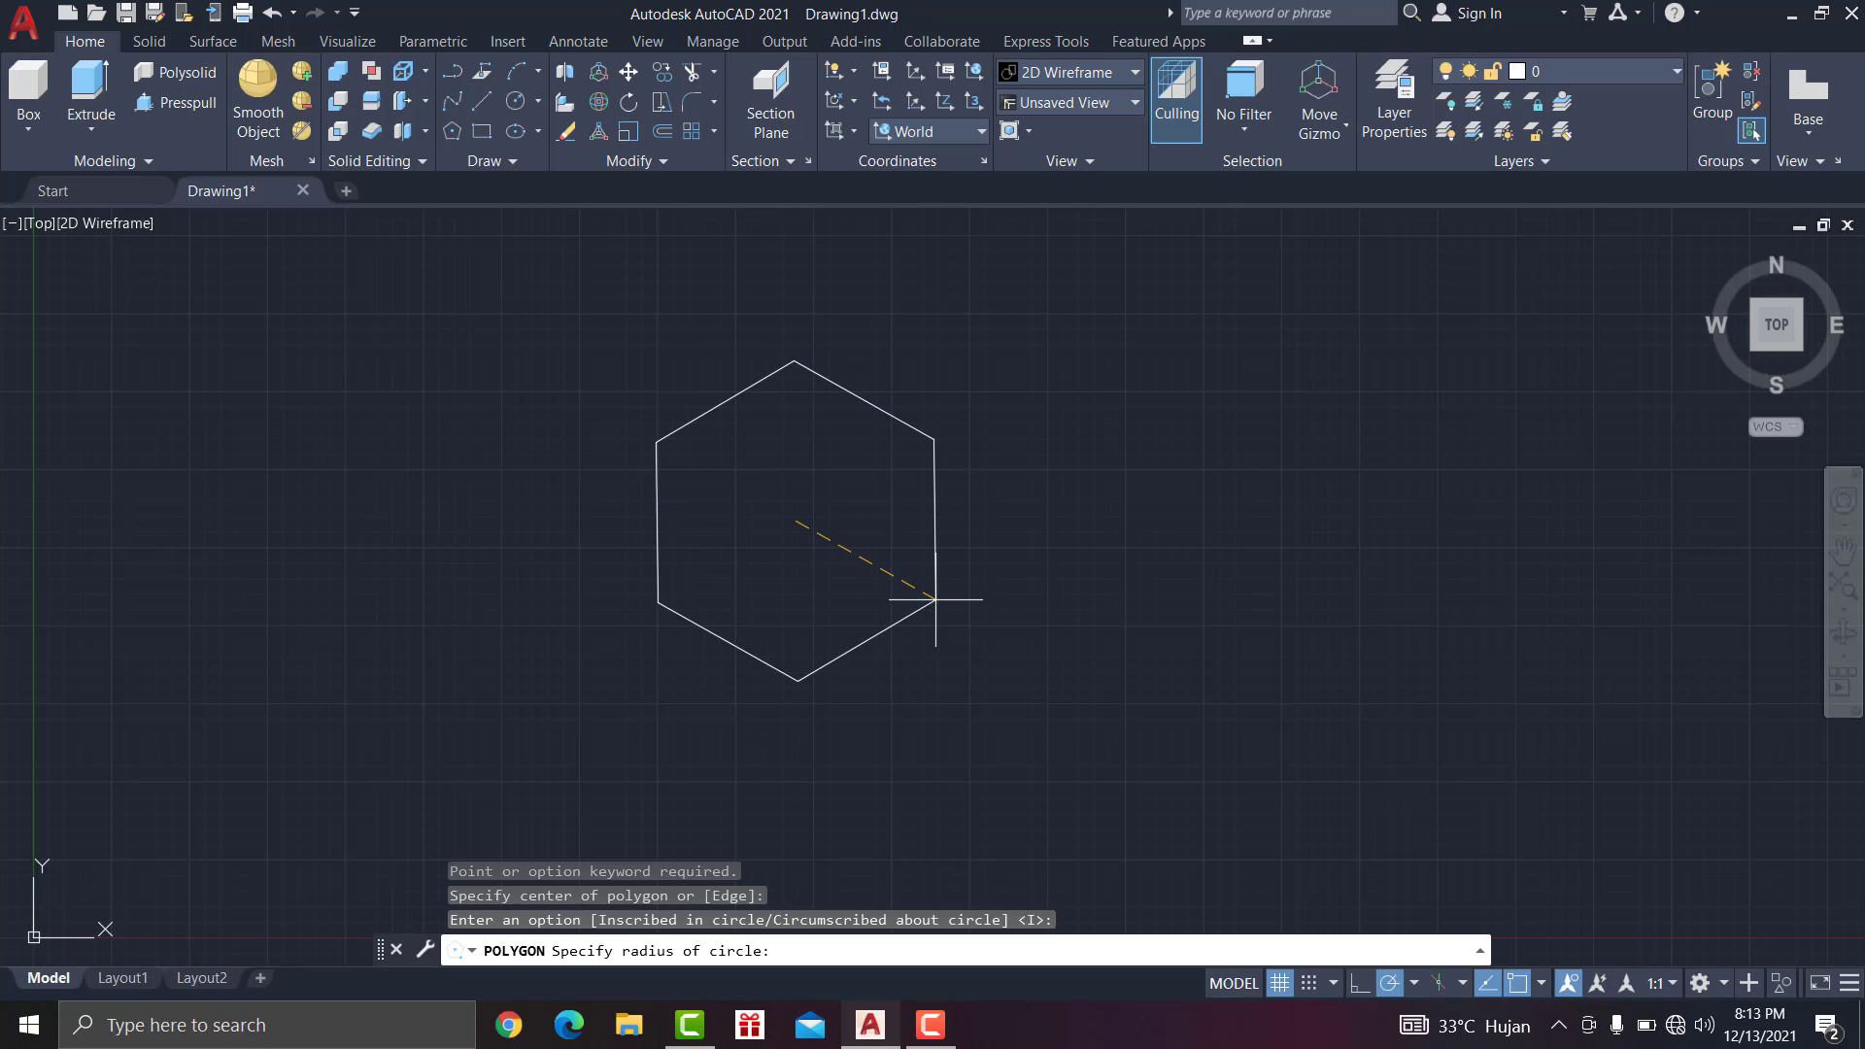
{"action": "type", "text": "20"}
{"action": "key", "text": "Return"}
{"action": "scroll", "coordinate": [935, 599], "scroll_direction": "down", "scroll_amount": 8}
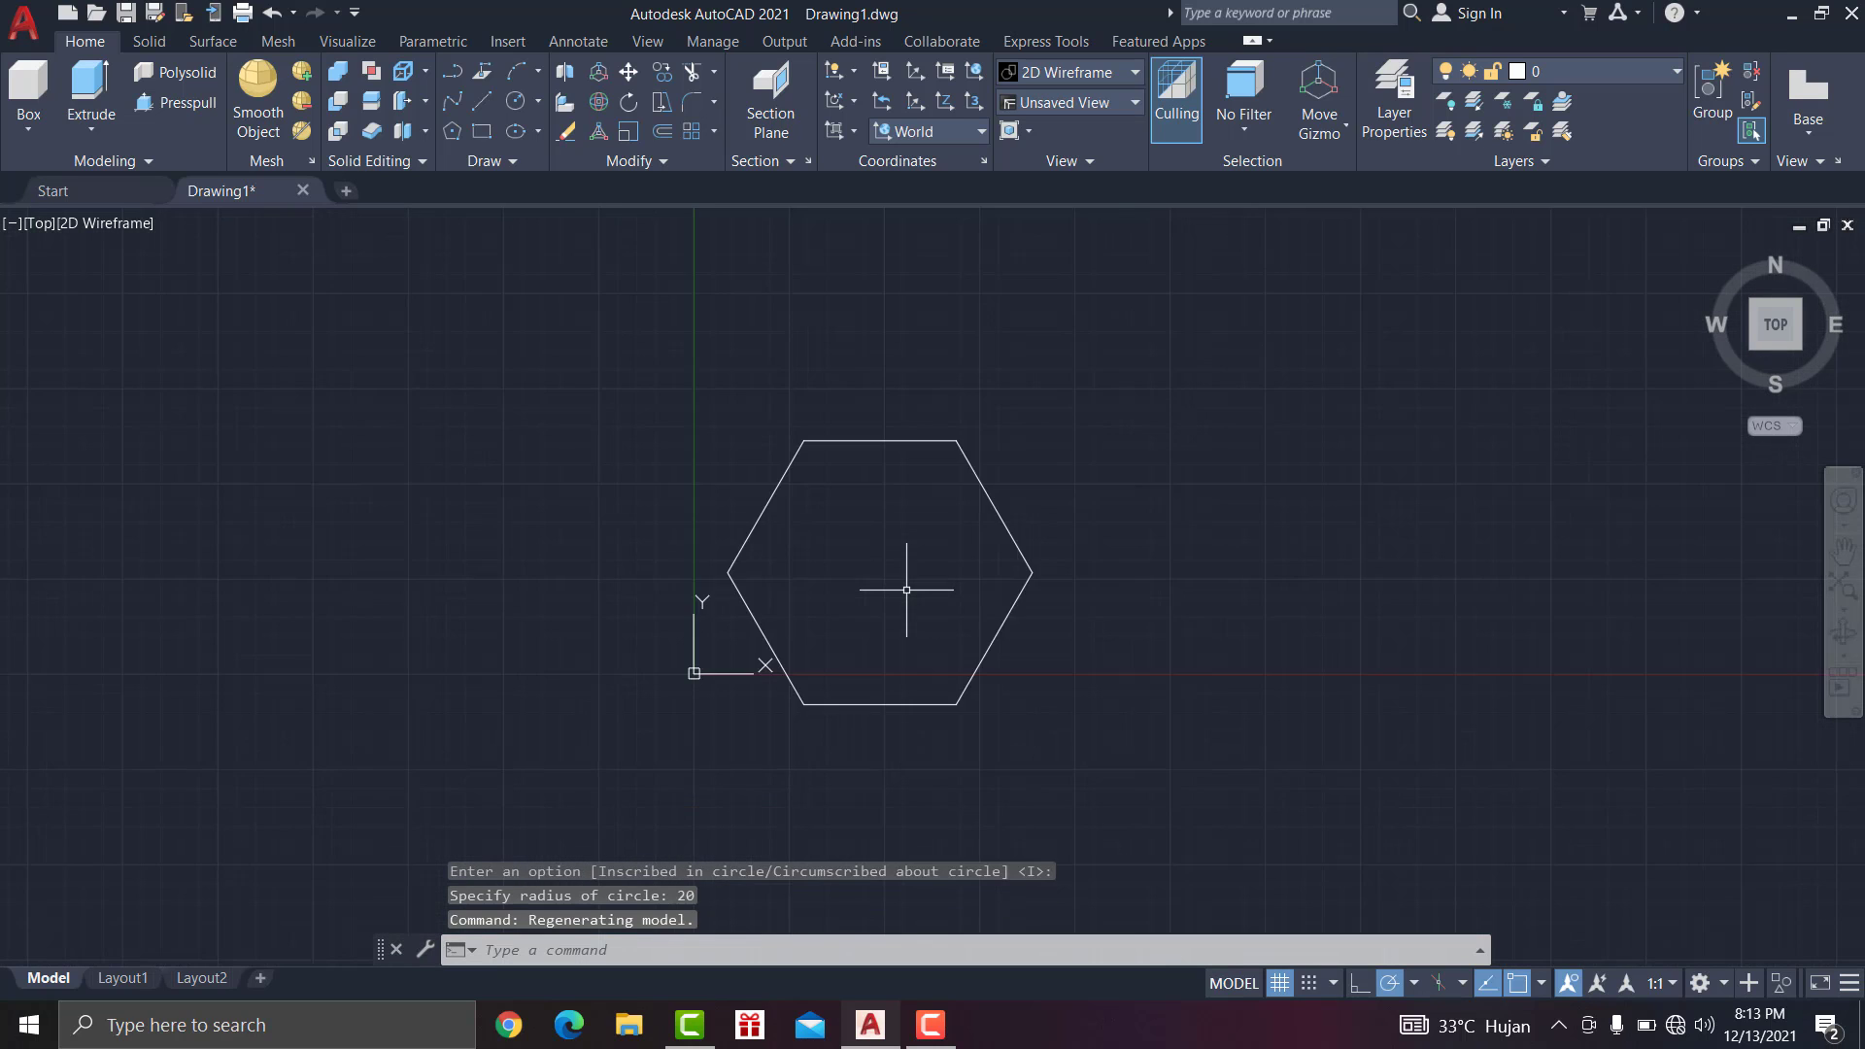
Step: Move the hexagon by its centre, up and away from the origin in the positive X and Y directions
{"action": "left_click", "coordinate": [628, 71]}
{"action": "left_click", "coordinate": [991, 700]}
{"action": "left_click", "coordinate": [762, 485]}
{"action": "key", "text": "Return"}
{"action": "left_click", "coordinate": [812, 597]}
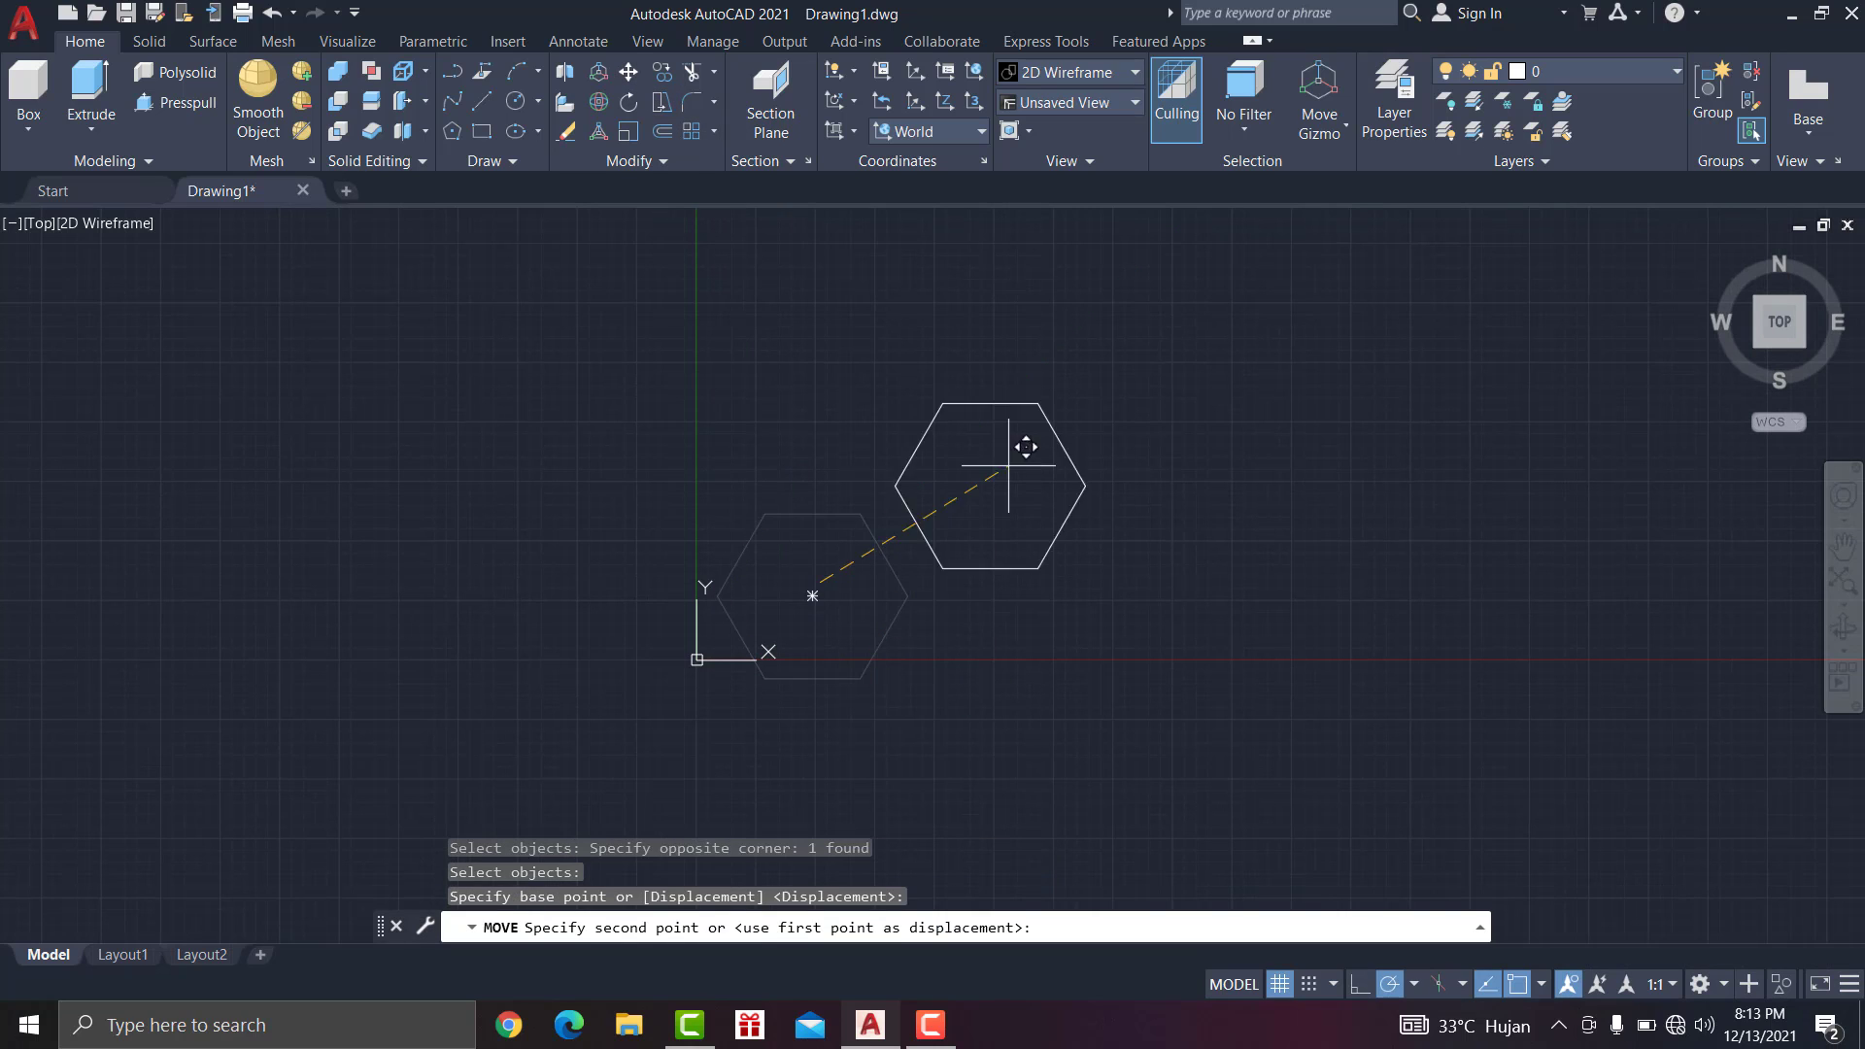
{"action": "left_click", "coordinate": [1103, 382]}
{"action": "scroll", "coordinate": [1171, 295], "scroll_direction": "up", "scroll_amount": 2}
{"action": "scroll", "coordinate": [1179, 313], "scroll_direction": "up", "scroll_amount": 2}
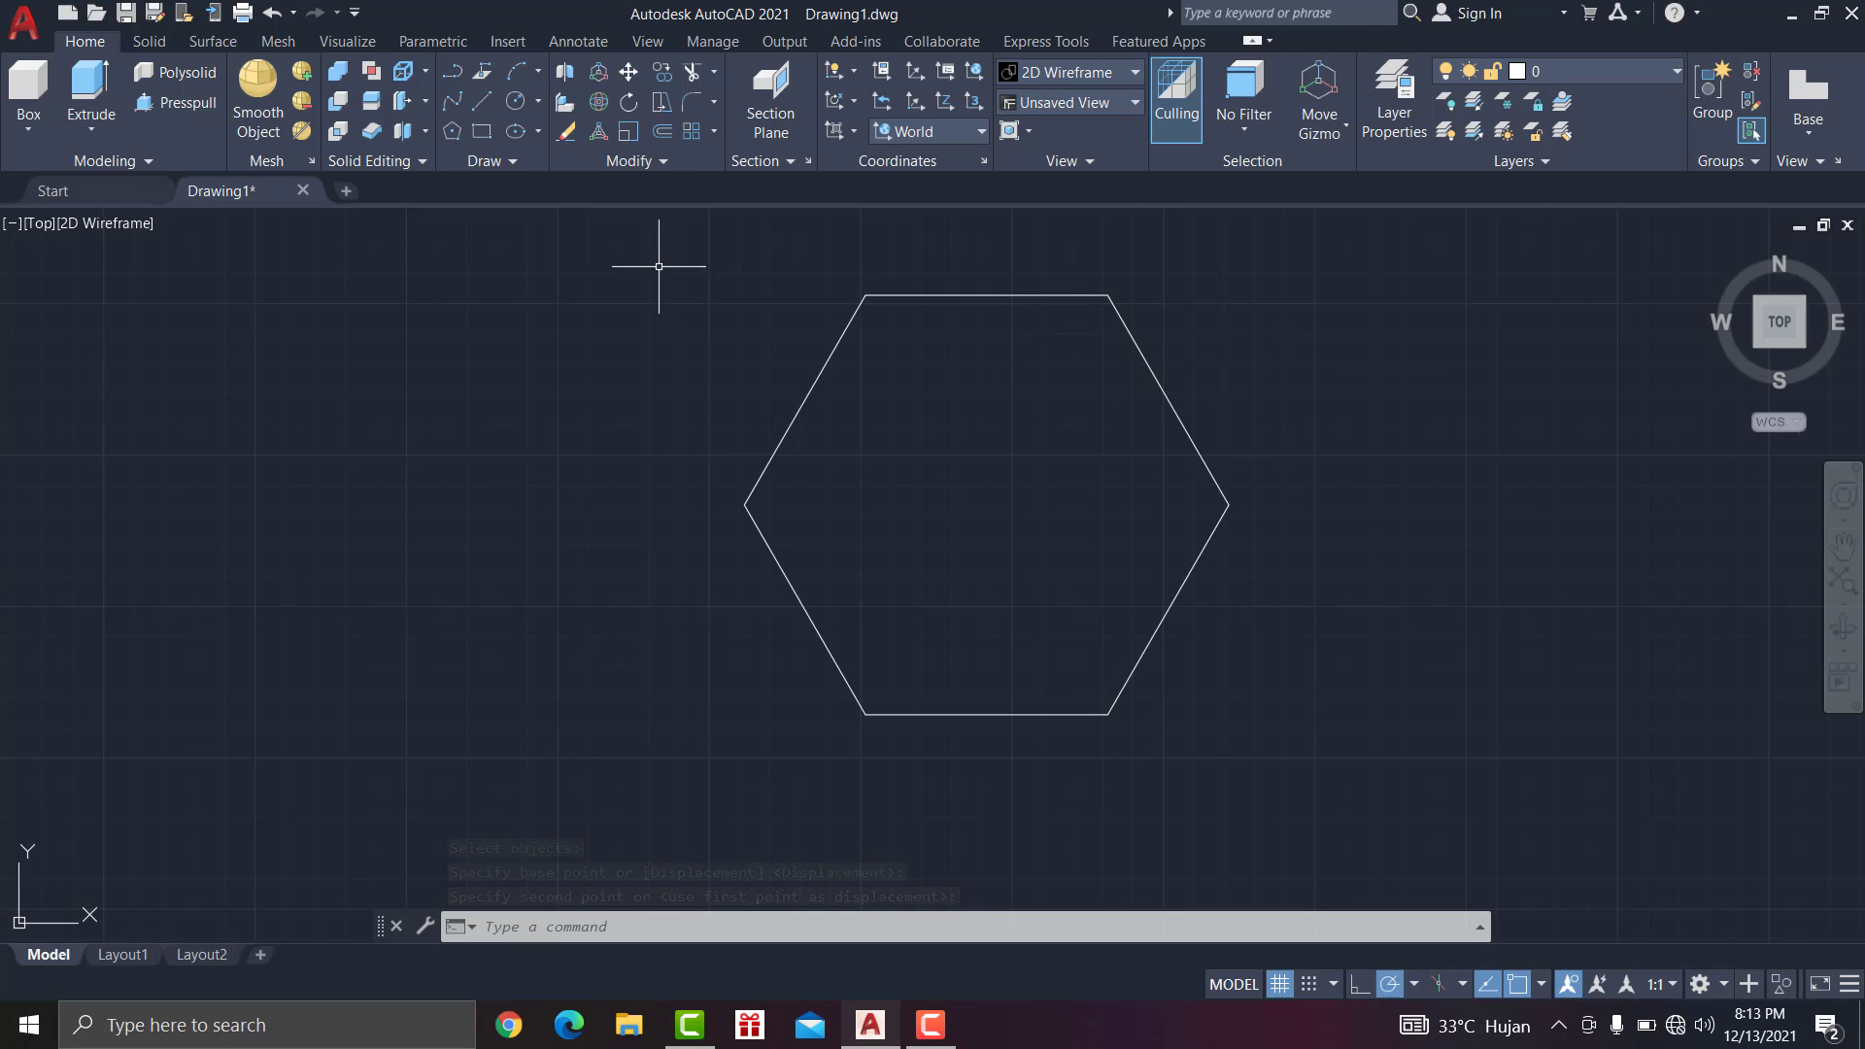
Step: Draw a circle of radius 12 centred on the hexagon
{"action": "left_click", "coordinate": [509, 102]}
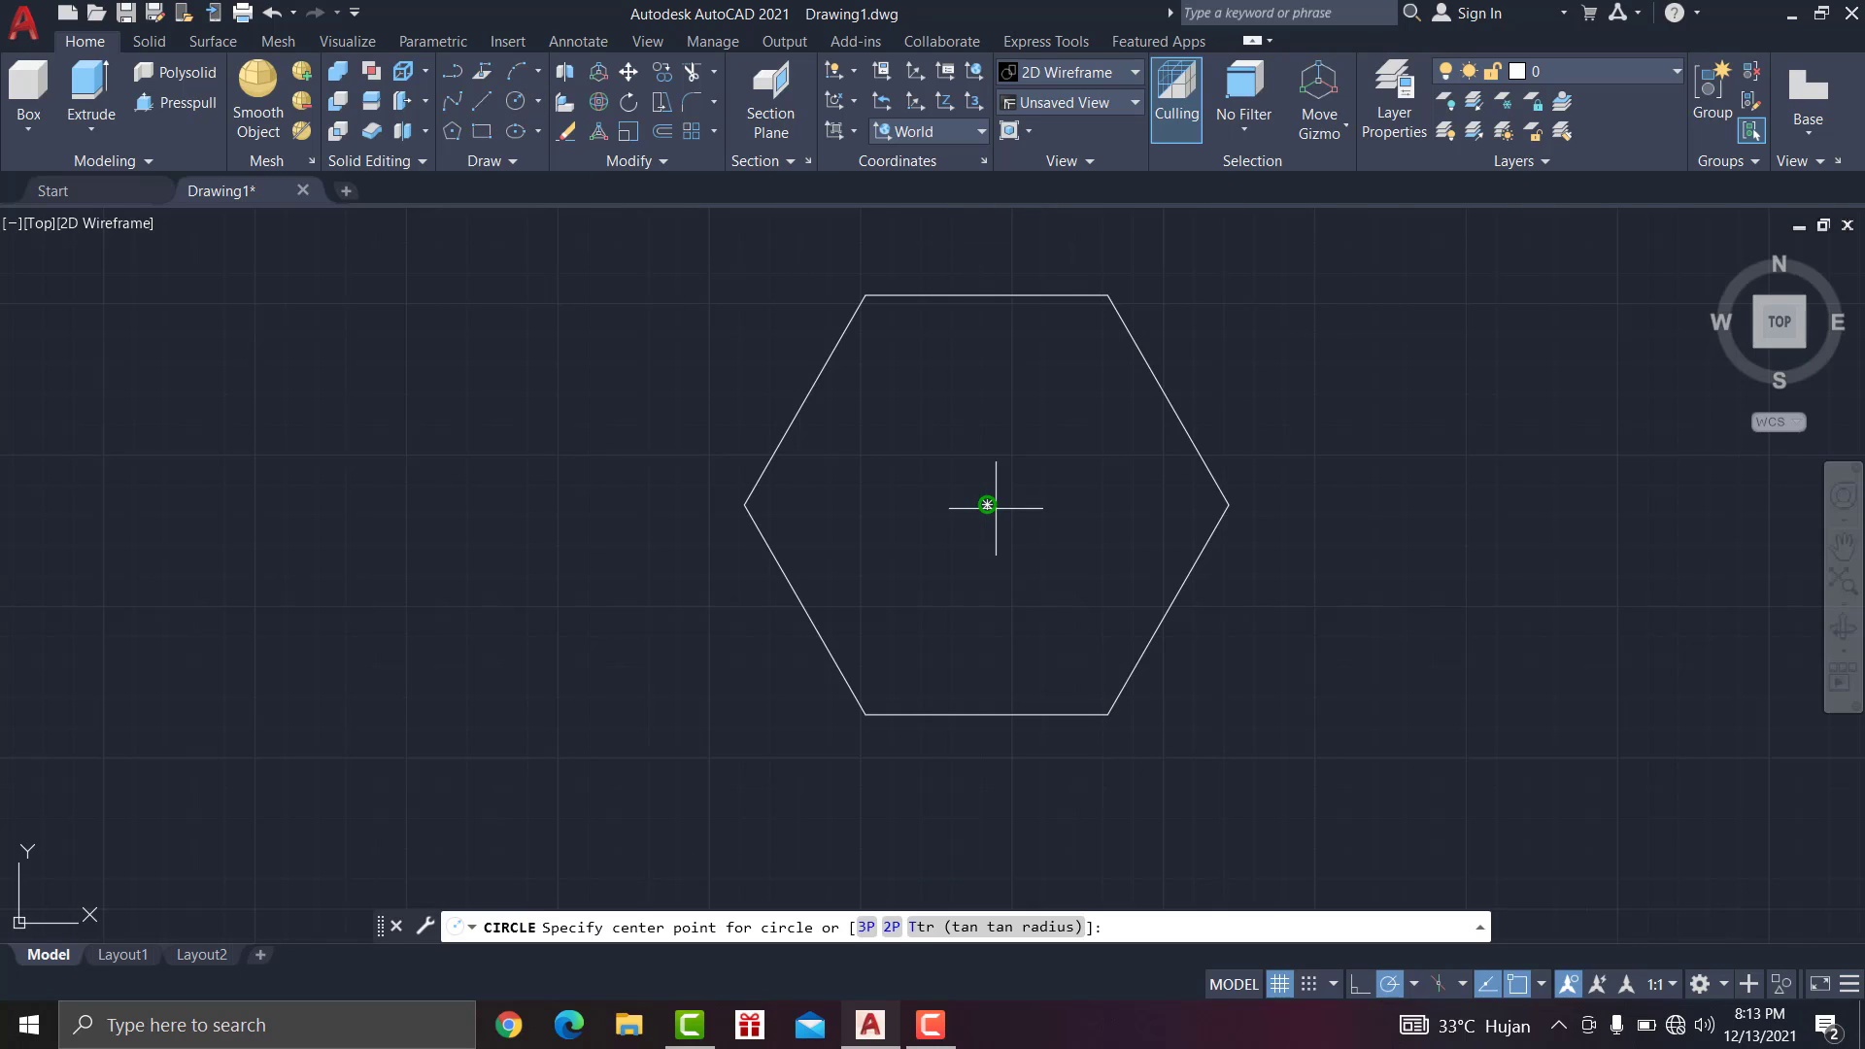
{"action": "left_click", "coordinate": [987, 504]}
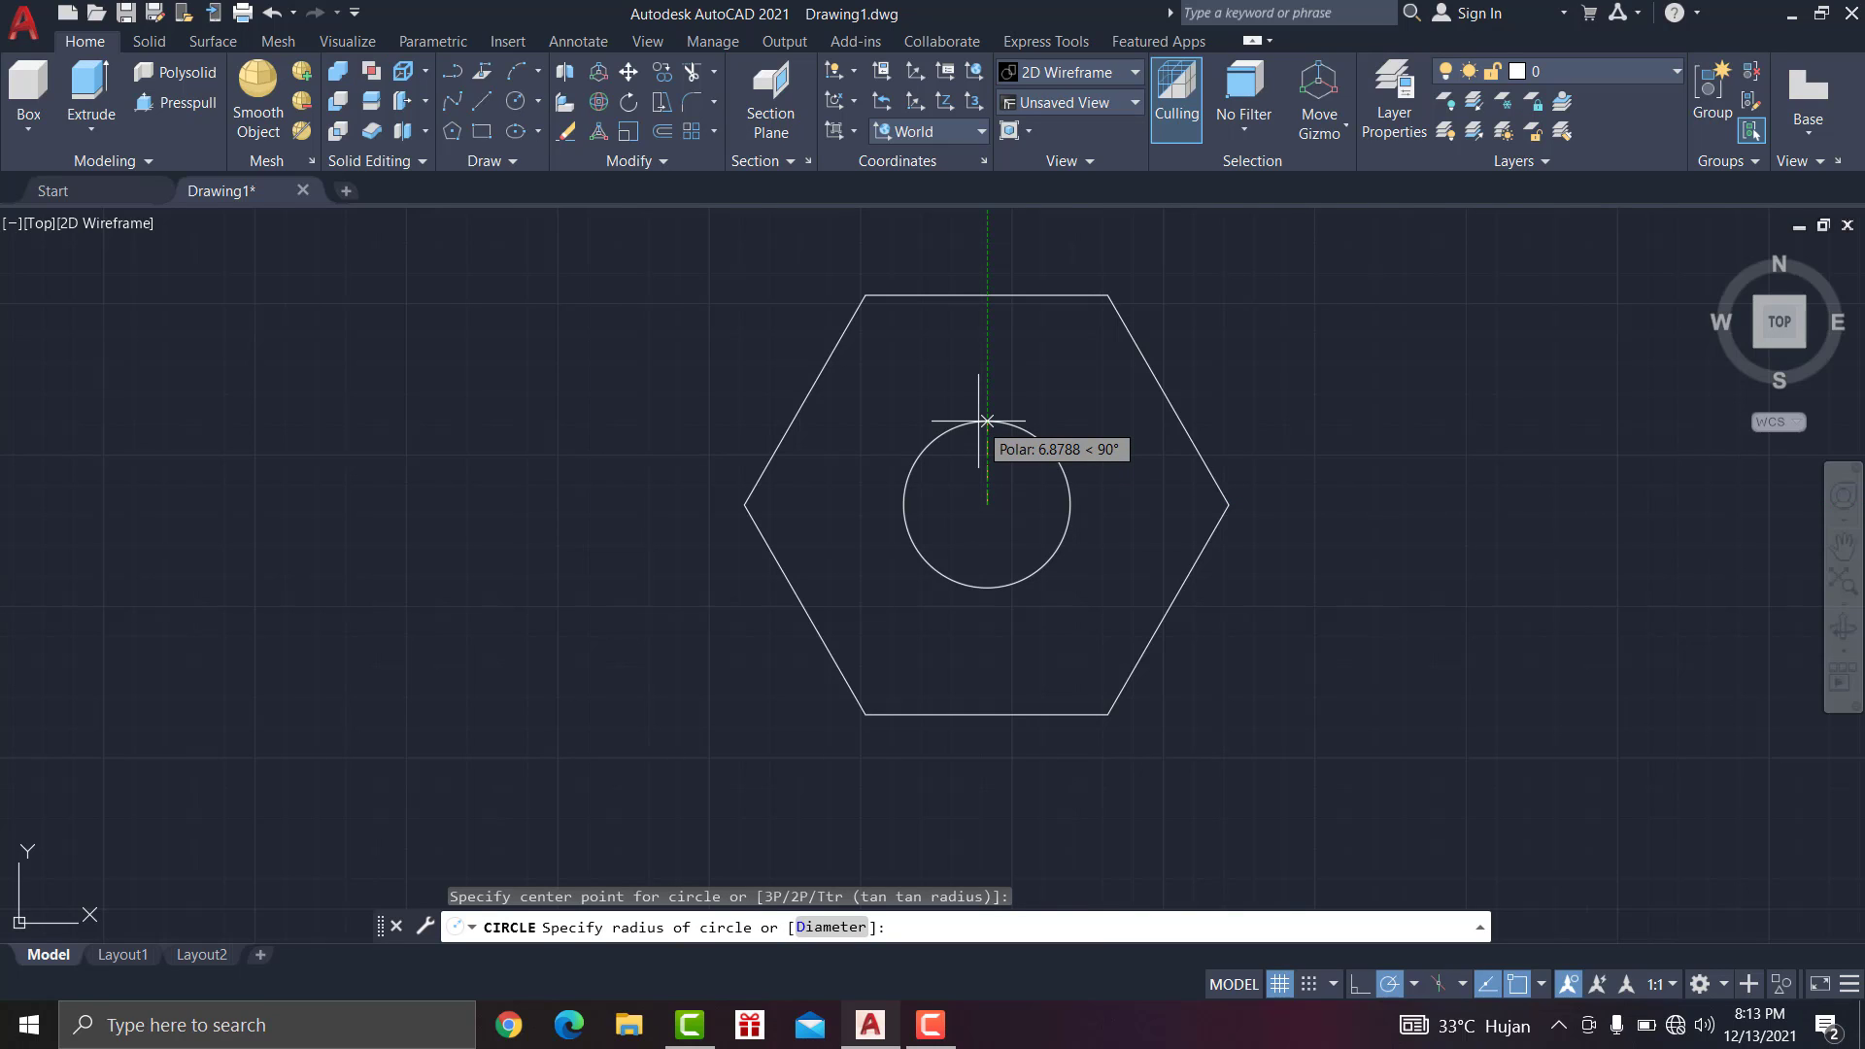
{"action": "type", "text": "12"}
{"action": "key", "text": "Return"}
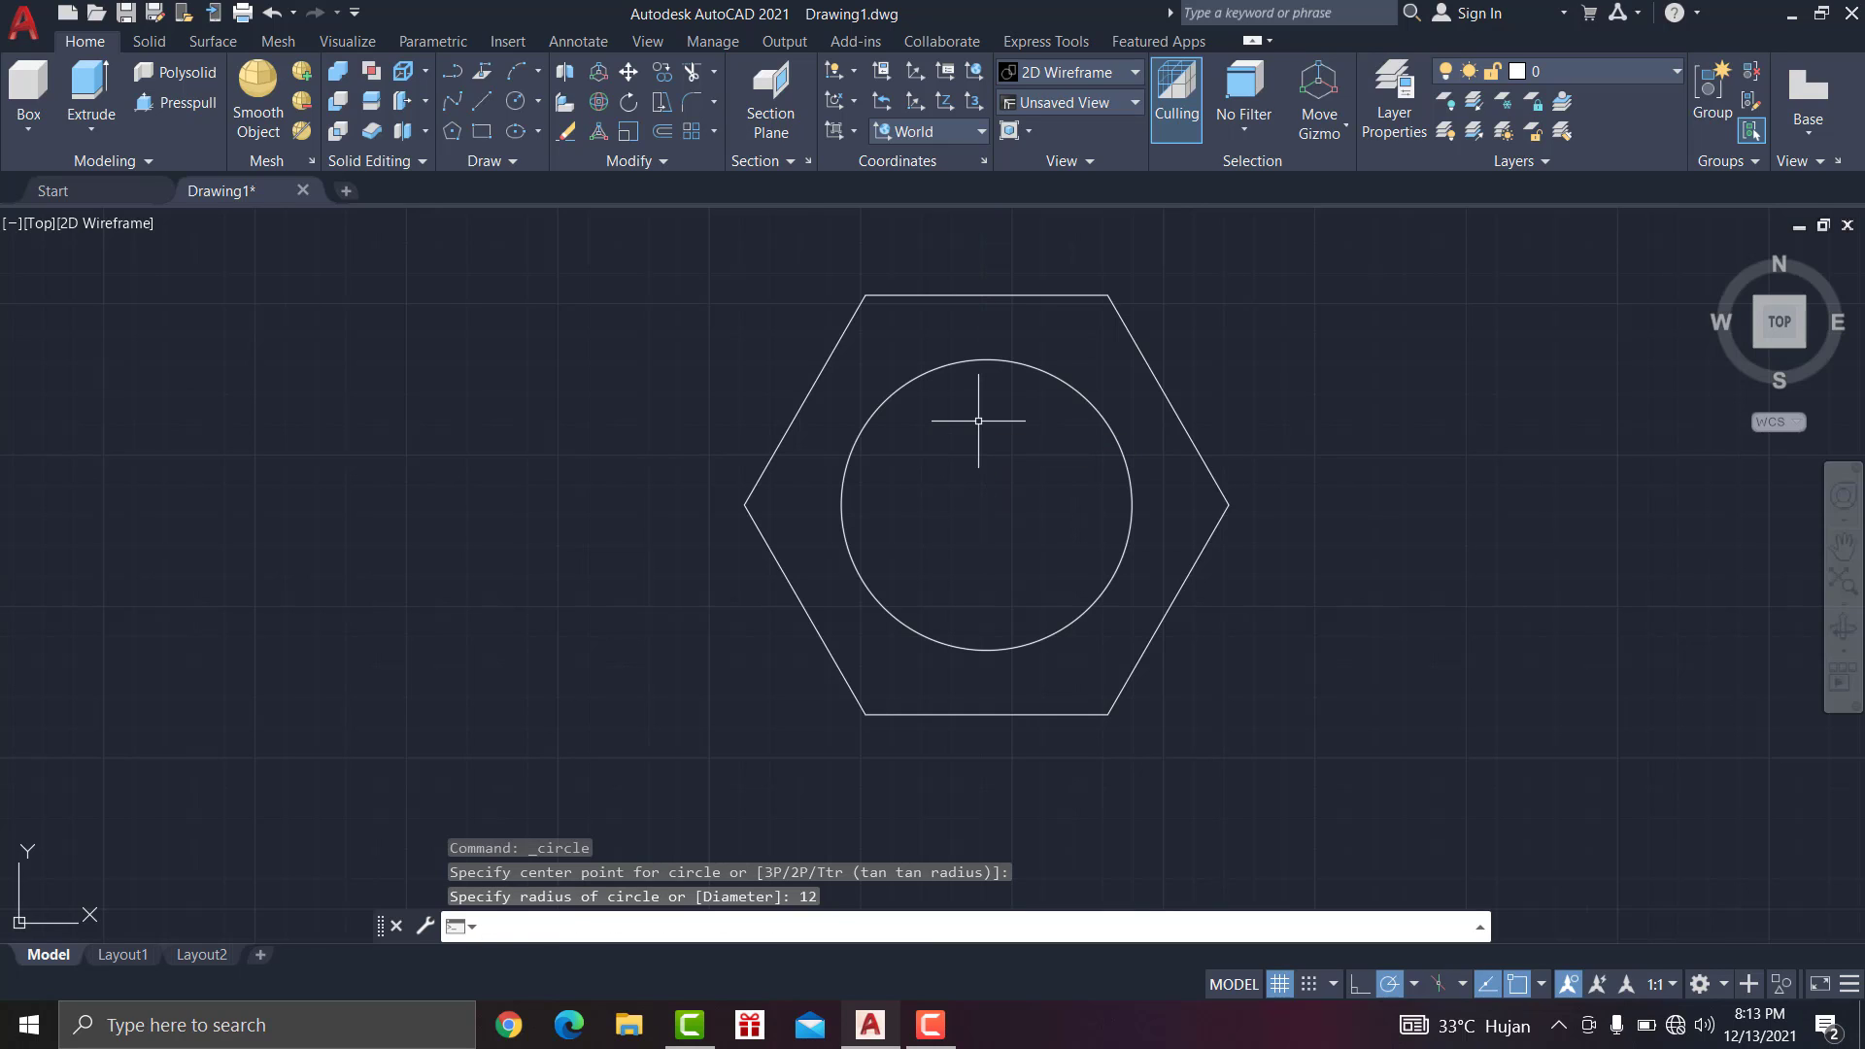
Step: Add a concentric circle of radius 10 at the hexagon's centre
{"action": "left_click", "coordinate": [567, 131]}
{"action": "left_click", "coordinate": [515, 101]}
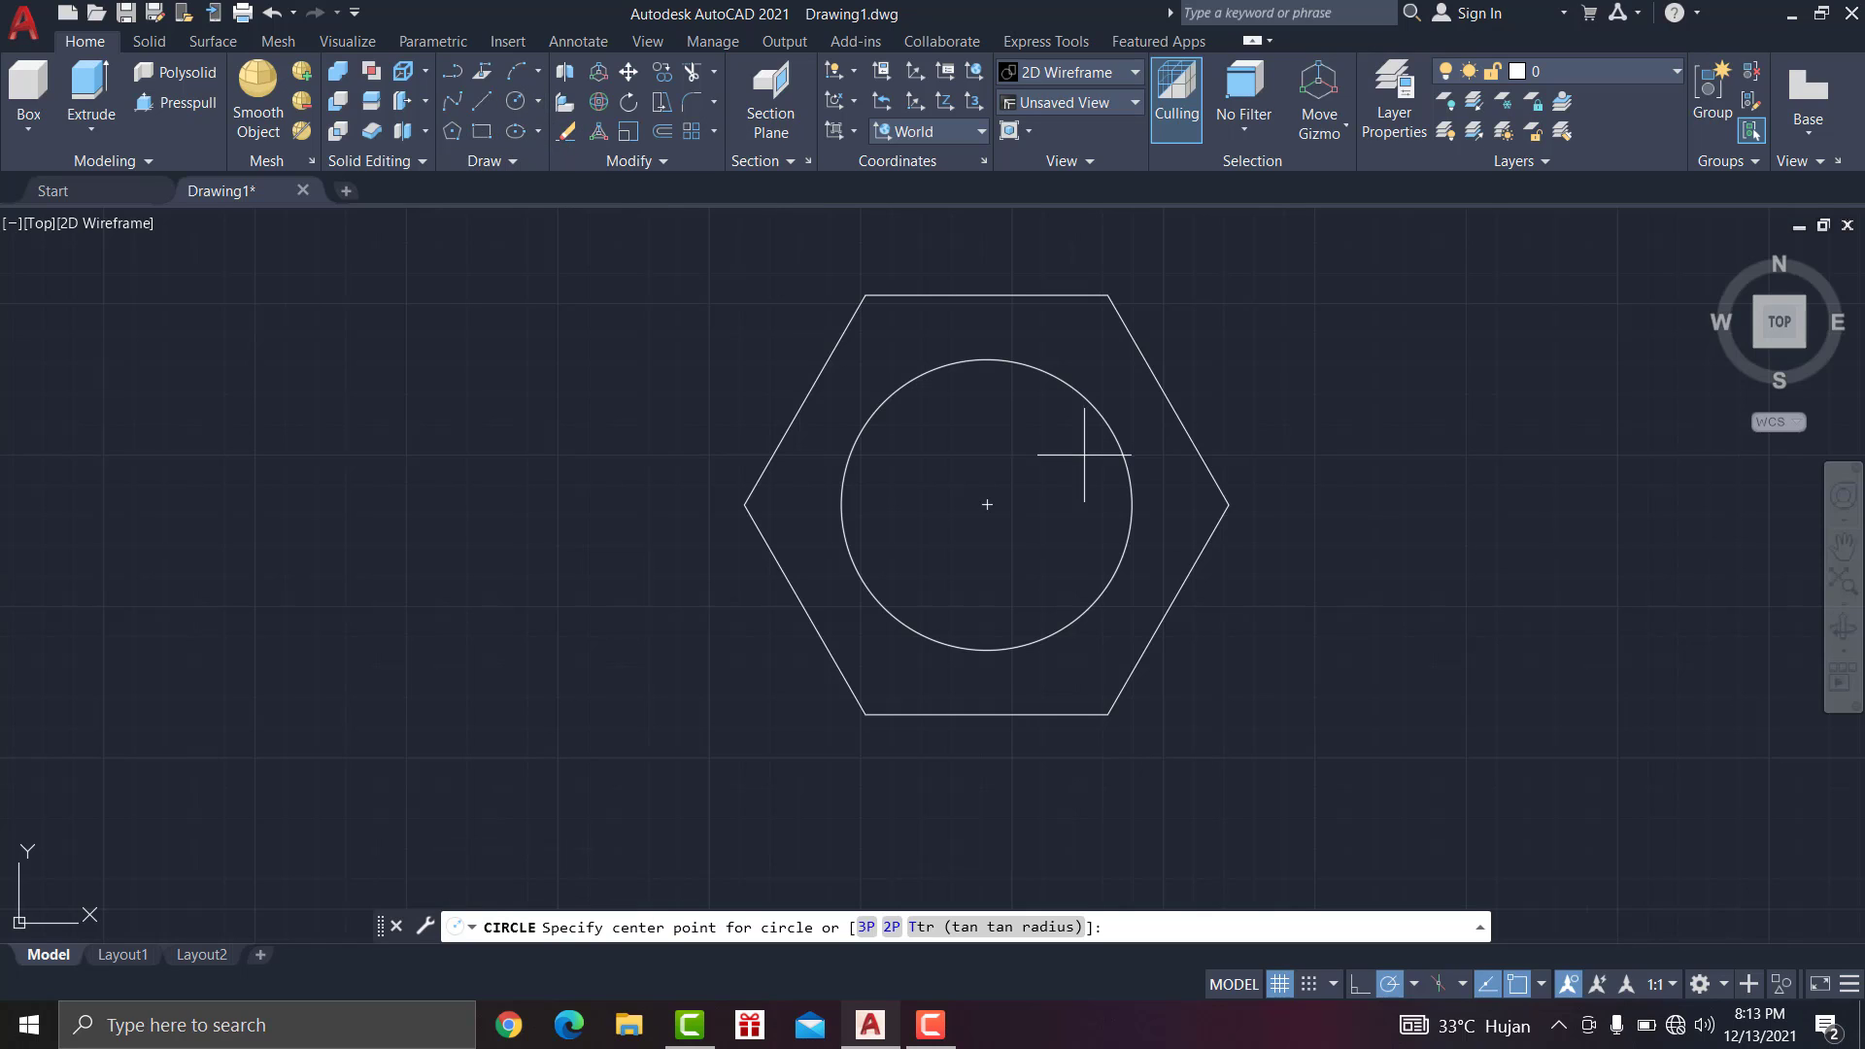
{"action": "left_click", "coordinate": [987, 504]}
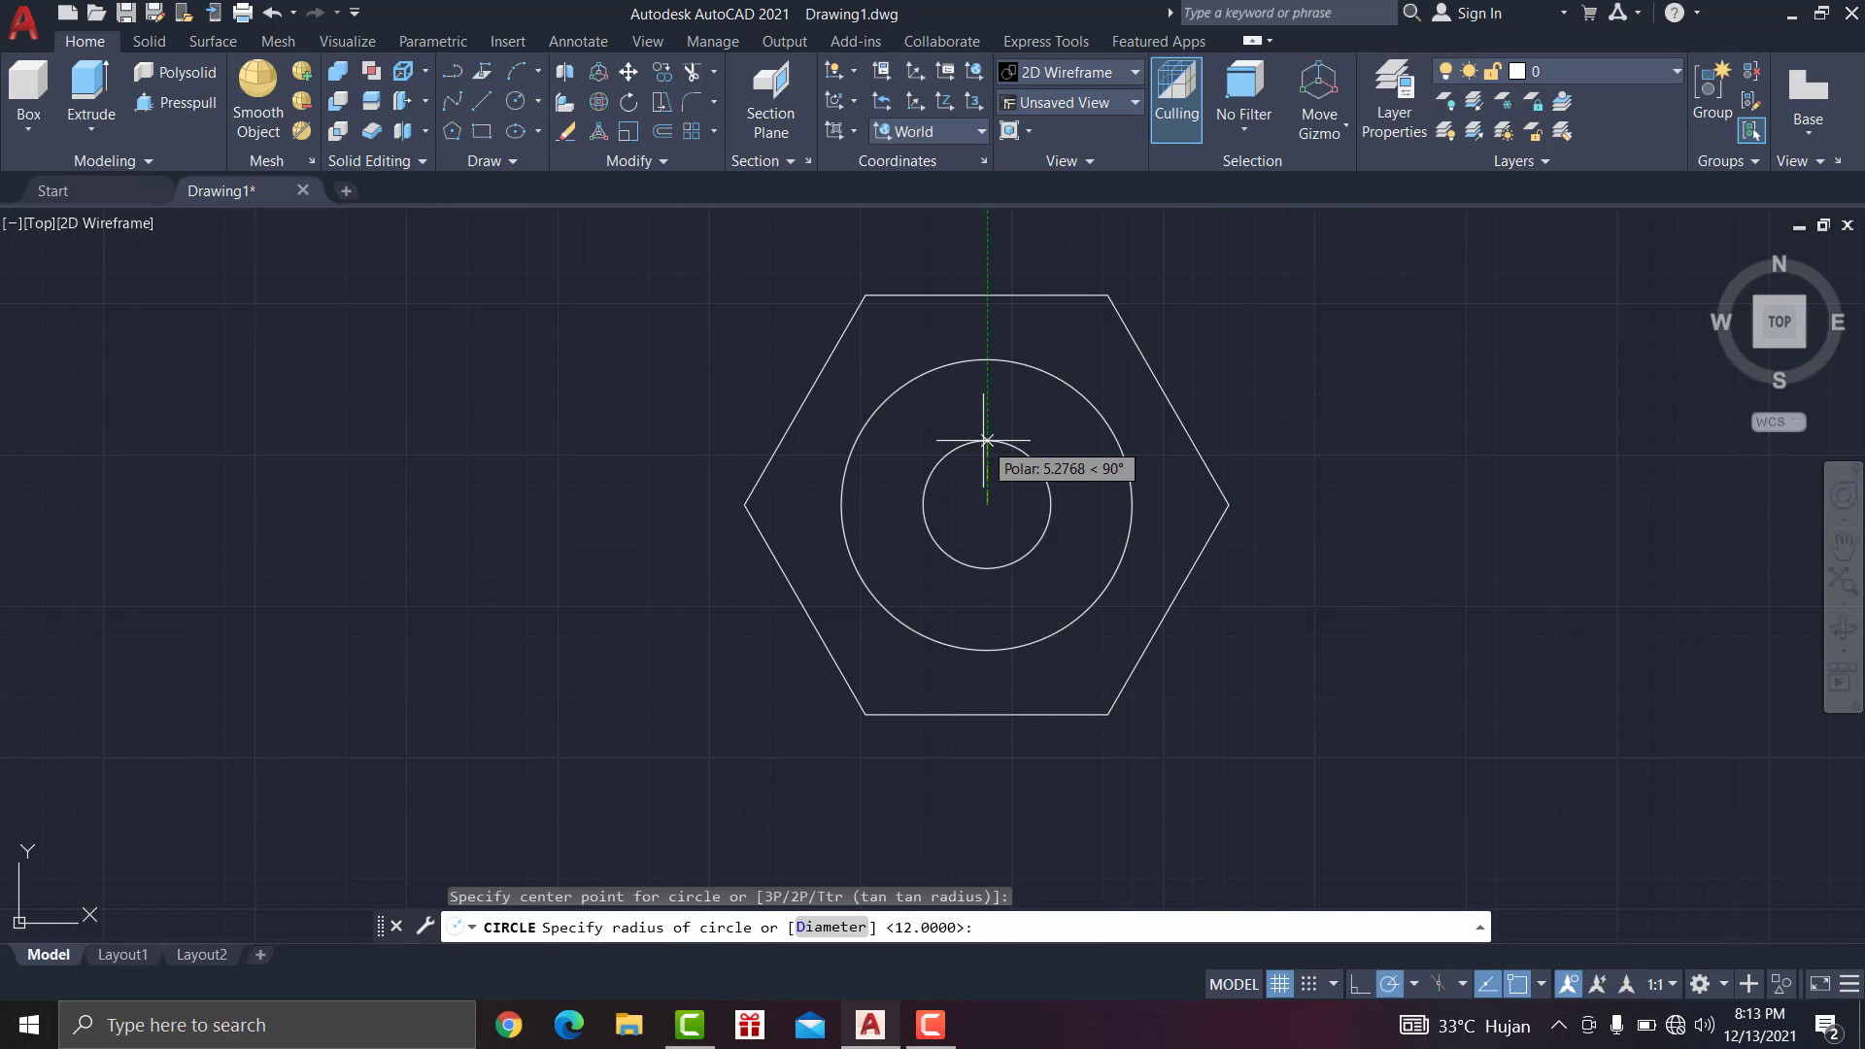
{"action": "type", "text": "10"}
{"action": "key", "text": "Return"}
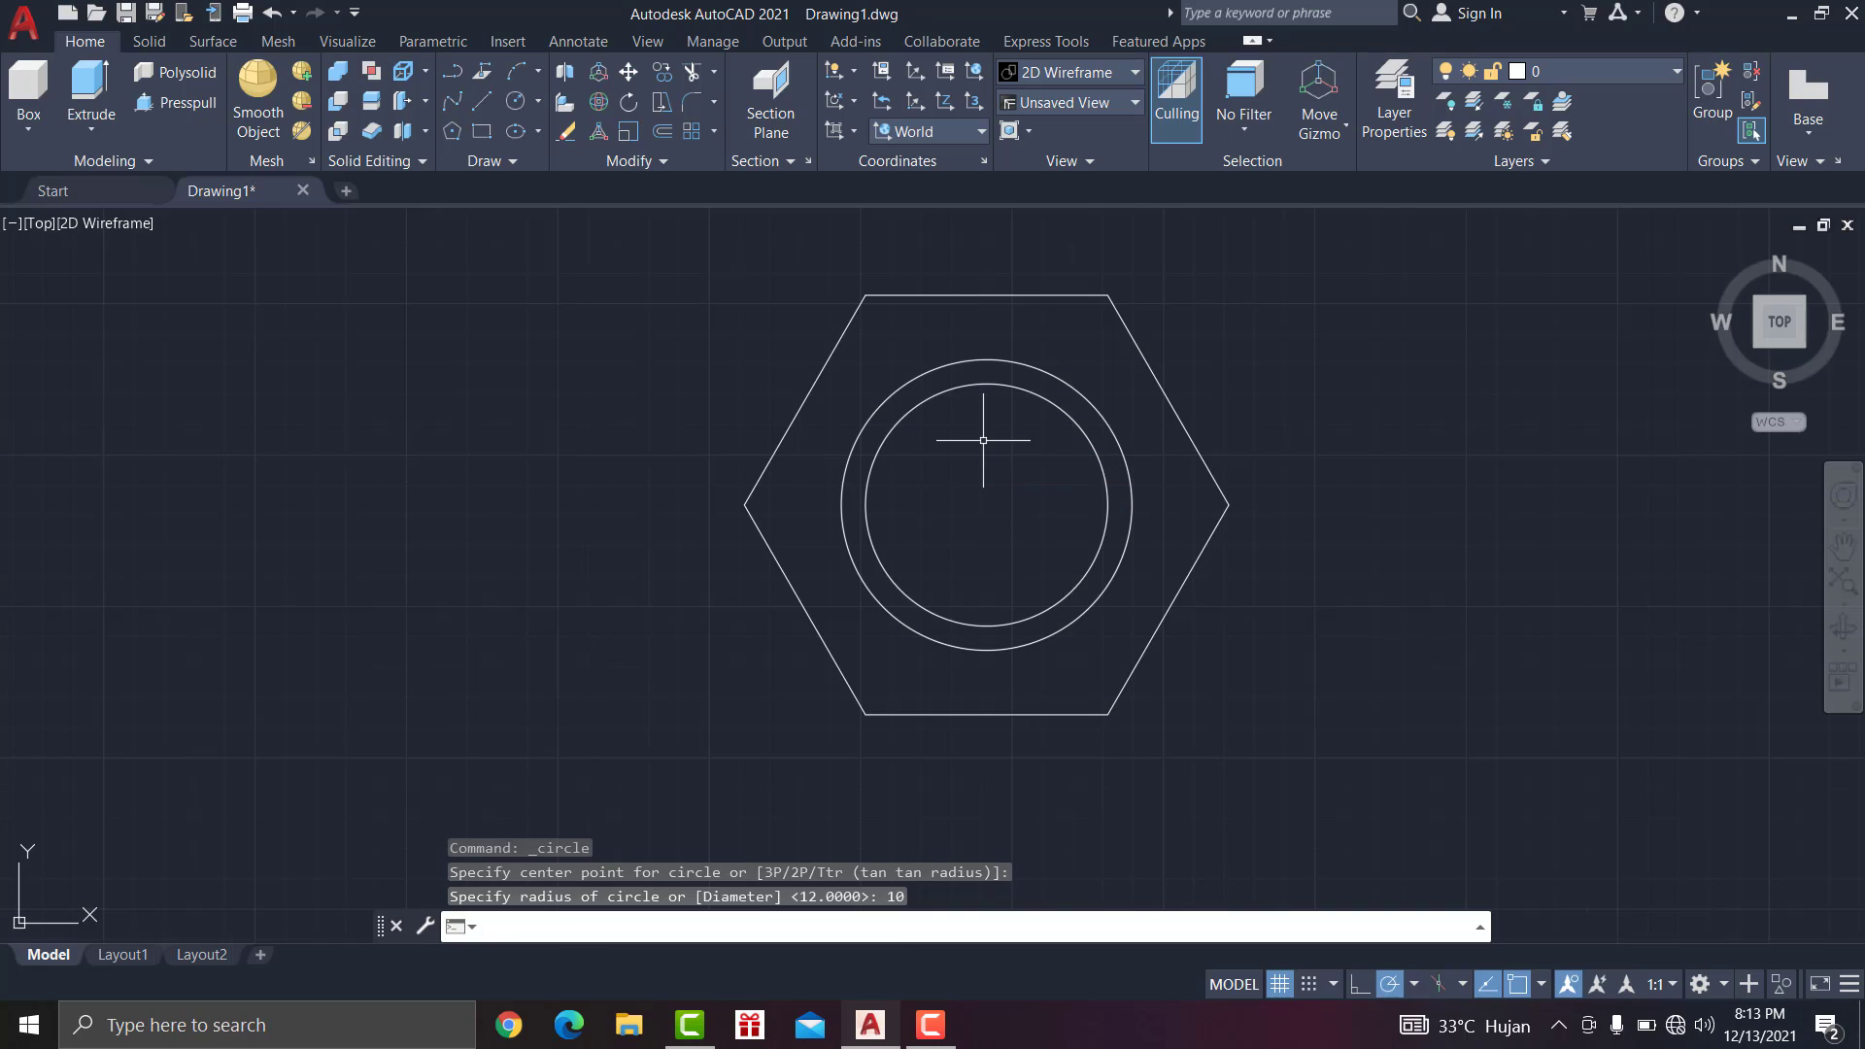
Step: Erase the larger of the two concentric circles, leaving only the inner one inside the hexagon
{"action": "left_click", "coordinate": [566, 132]}
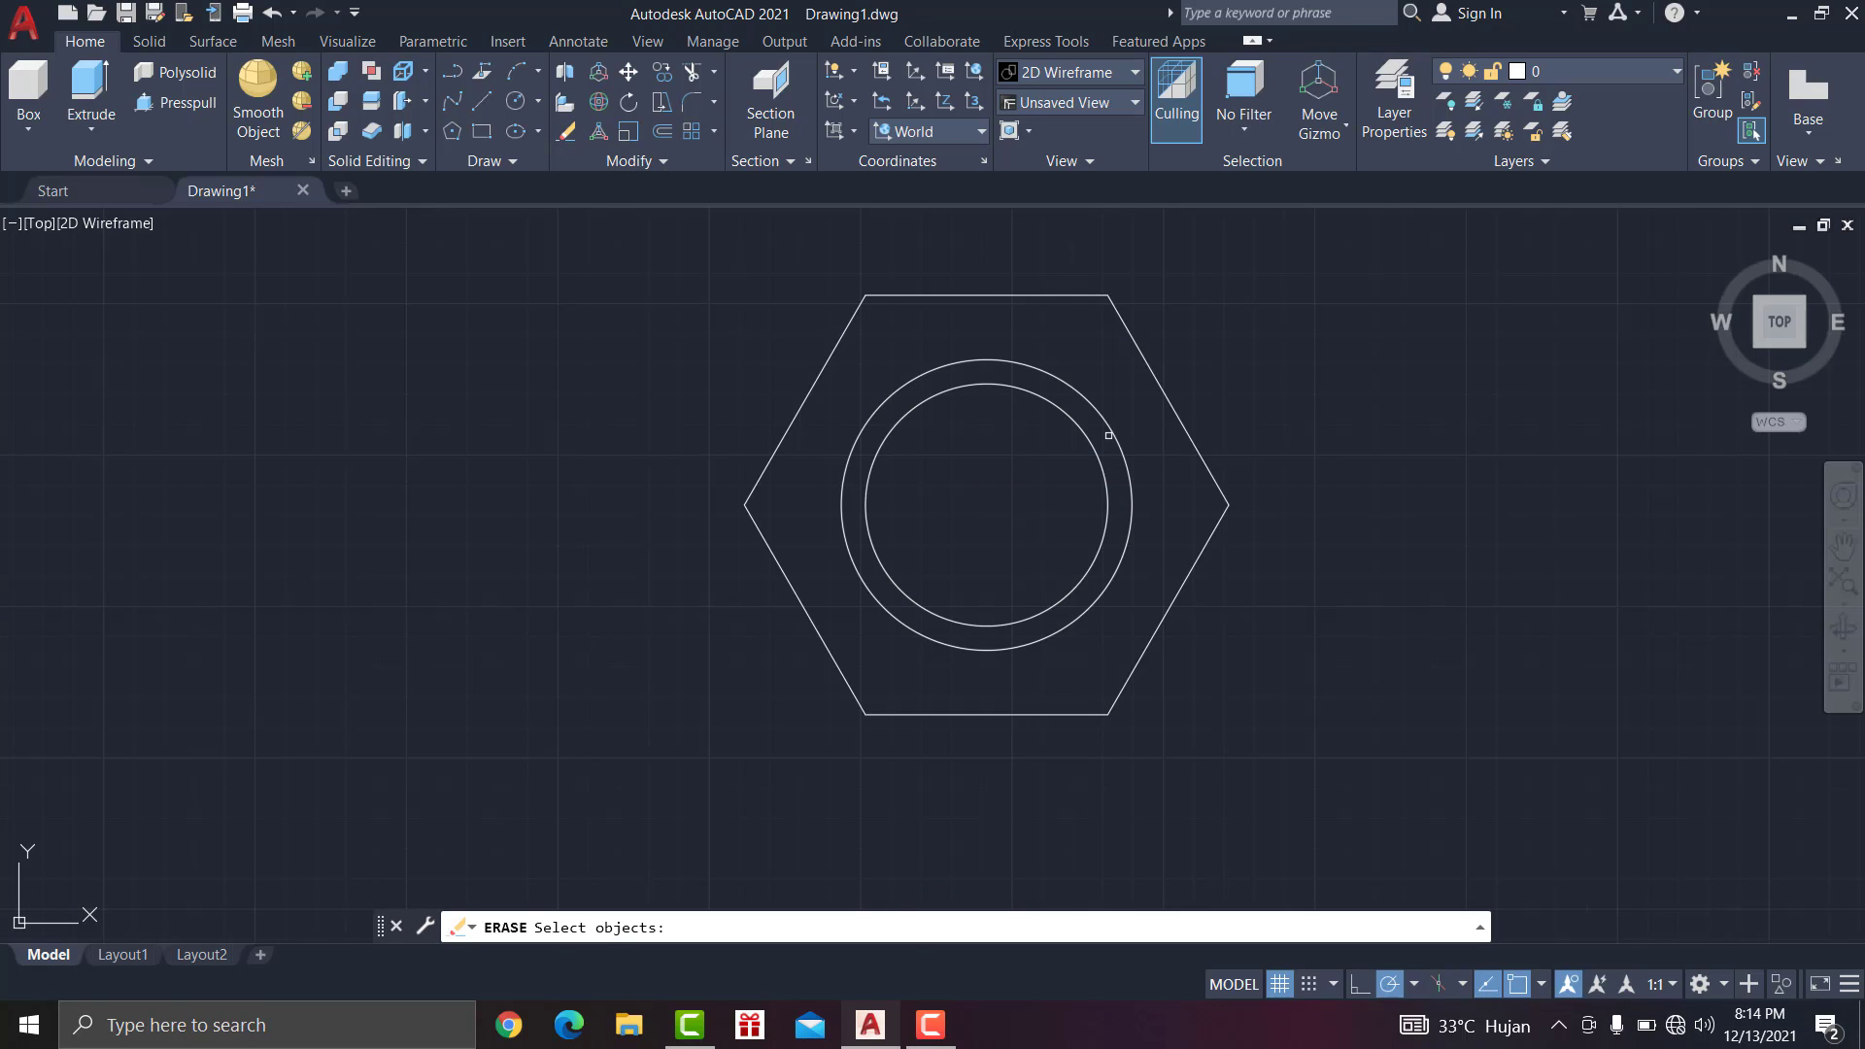
{"action": "left_click", "coordinate": [1108, 436]}
{"action": "key", "text": "Return"}
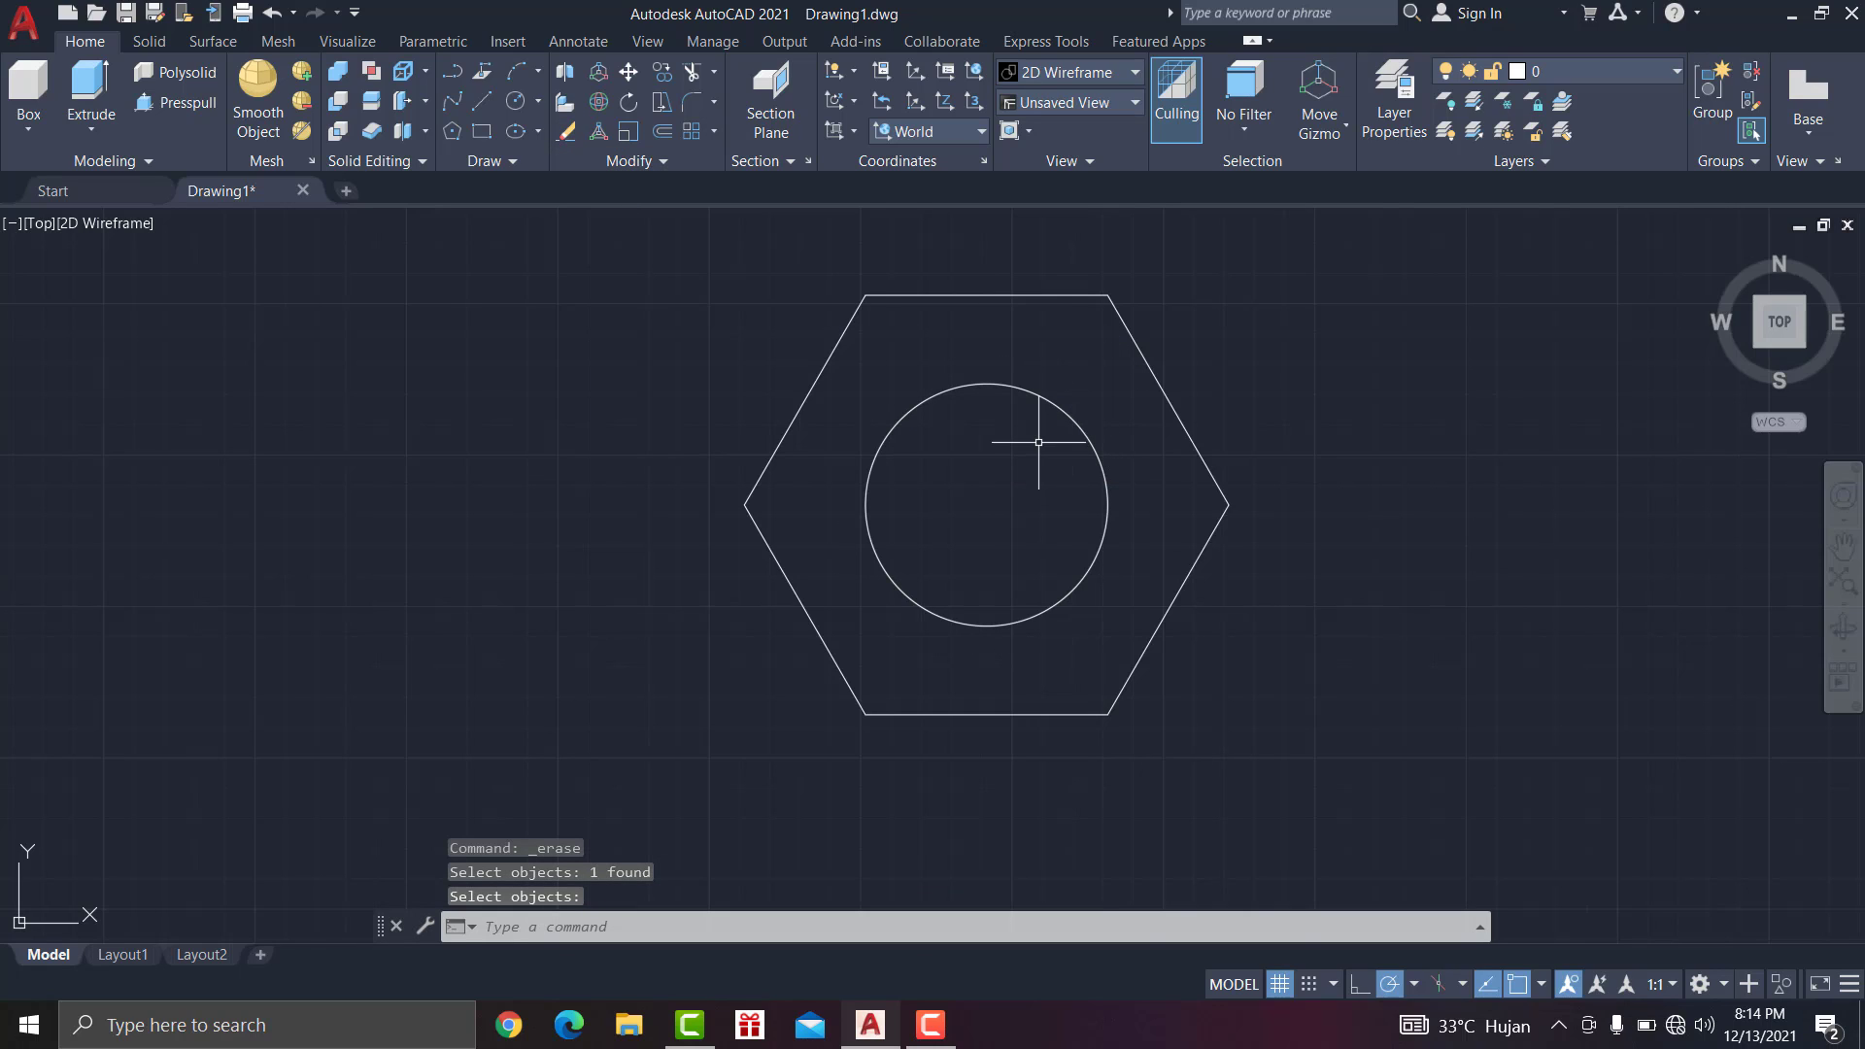
Step: Switch the view of the hexagon and circle to SW Isometric
{"action": "middle_click_drag", "start_coordinate": [1230, 338], "coordinate": [1201, 347]}
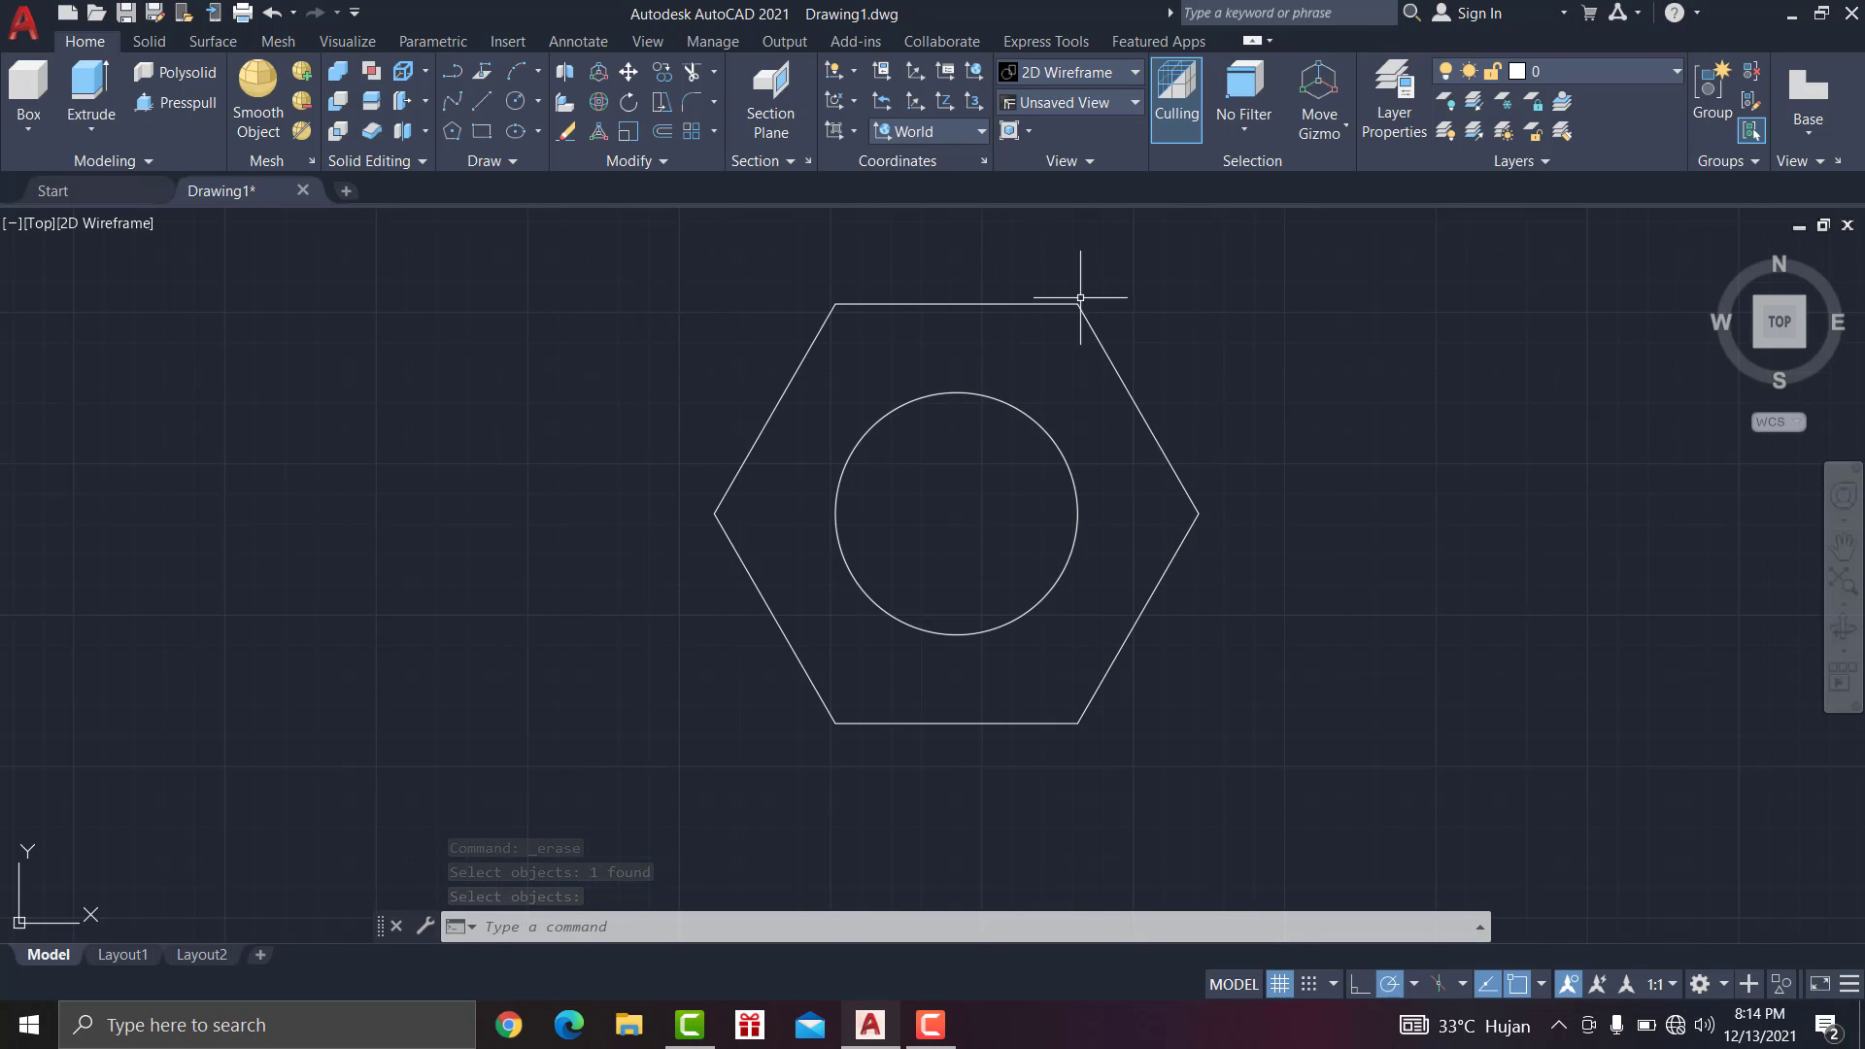
{"action": "scroll", "coordinate": [1191, 327], "scroll_direction": "down", "scroll_amount": 1}
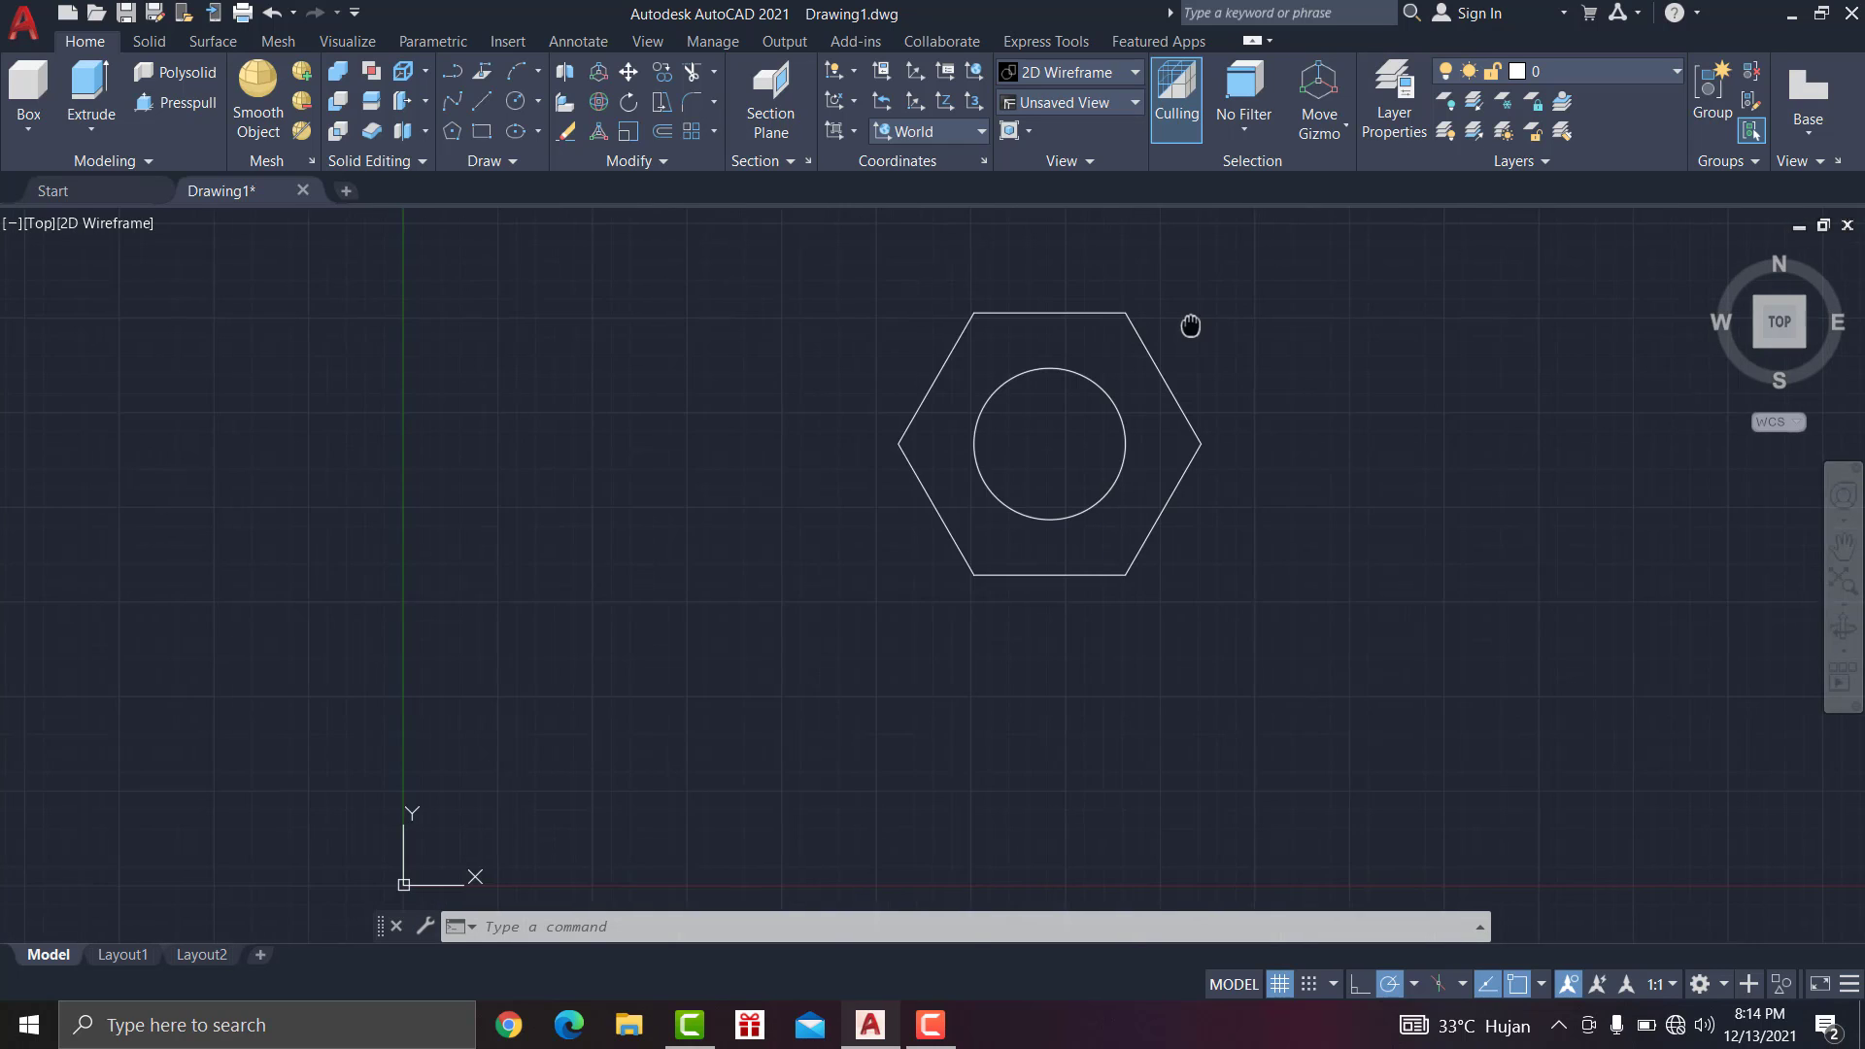
{"action": "middle_click_drag", "start_coordinate": [1191, 326], "coordinate": [1151, 326]}
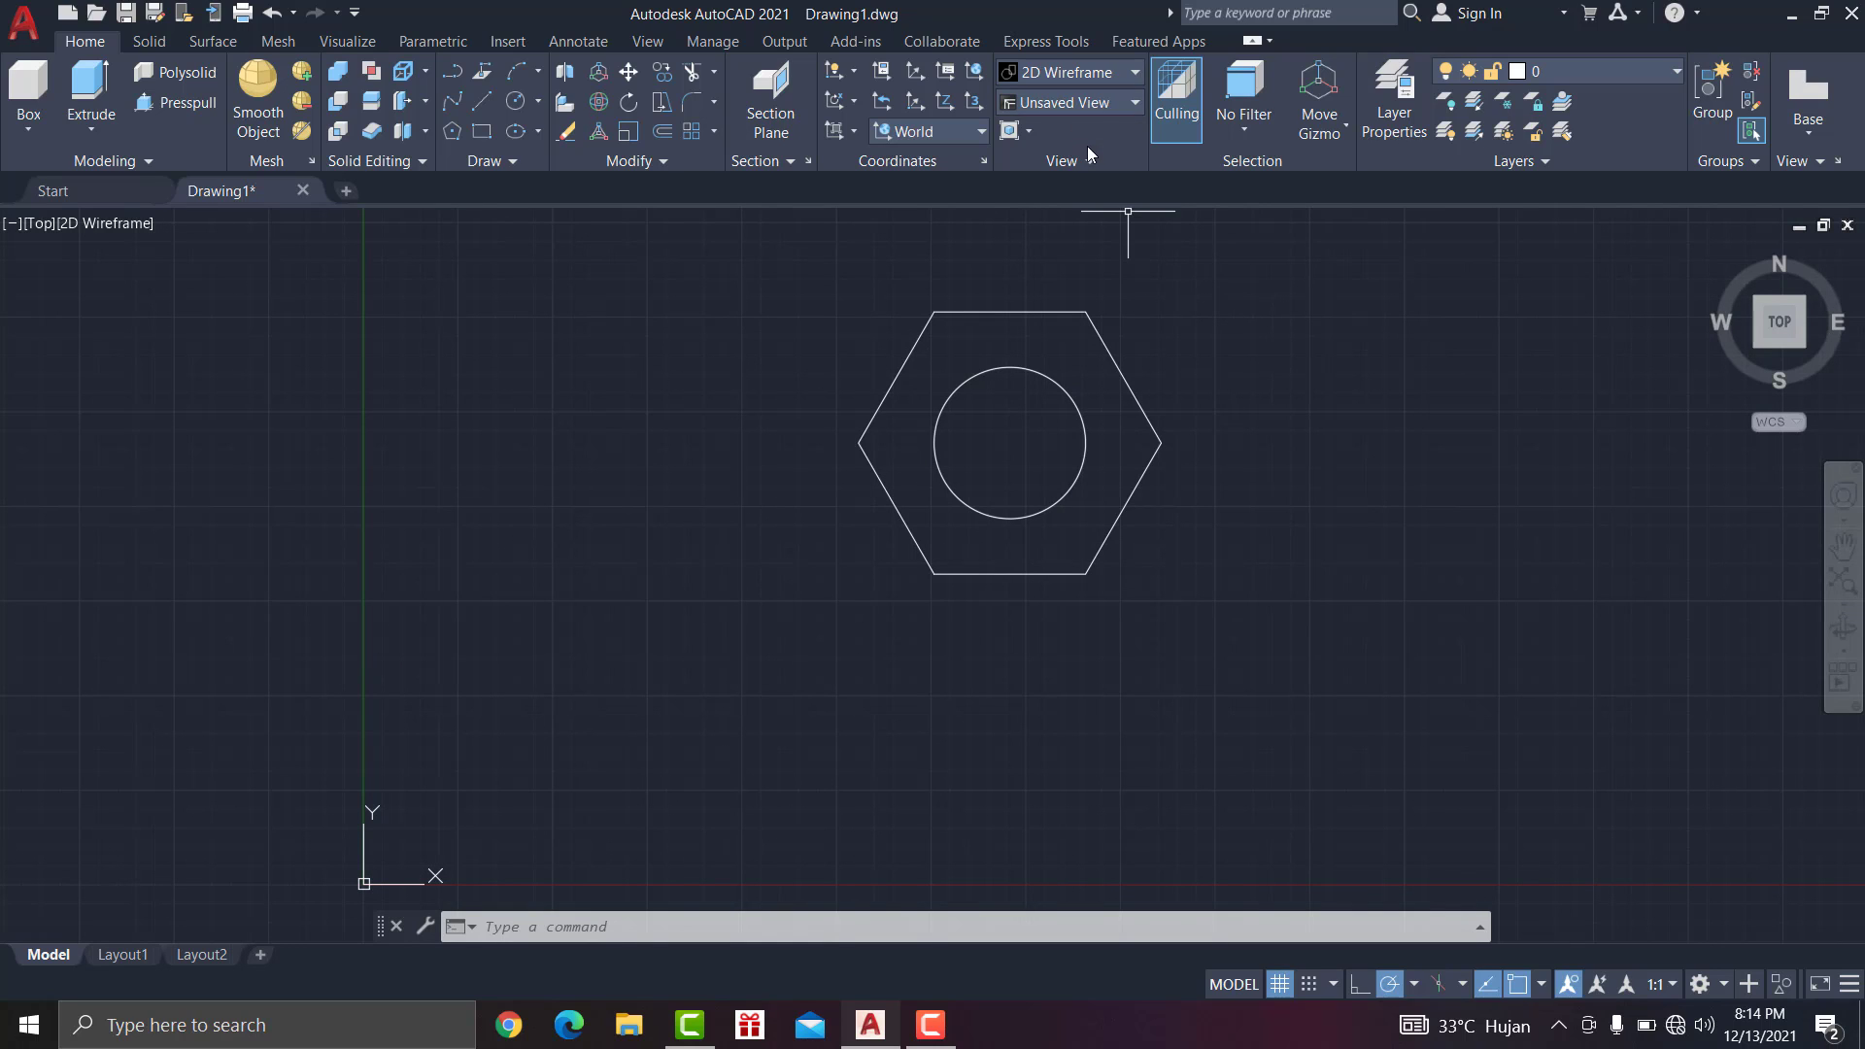
{"action": "left_click", "coordinate": [1041, 107]}
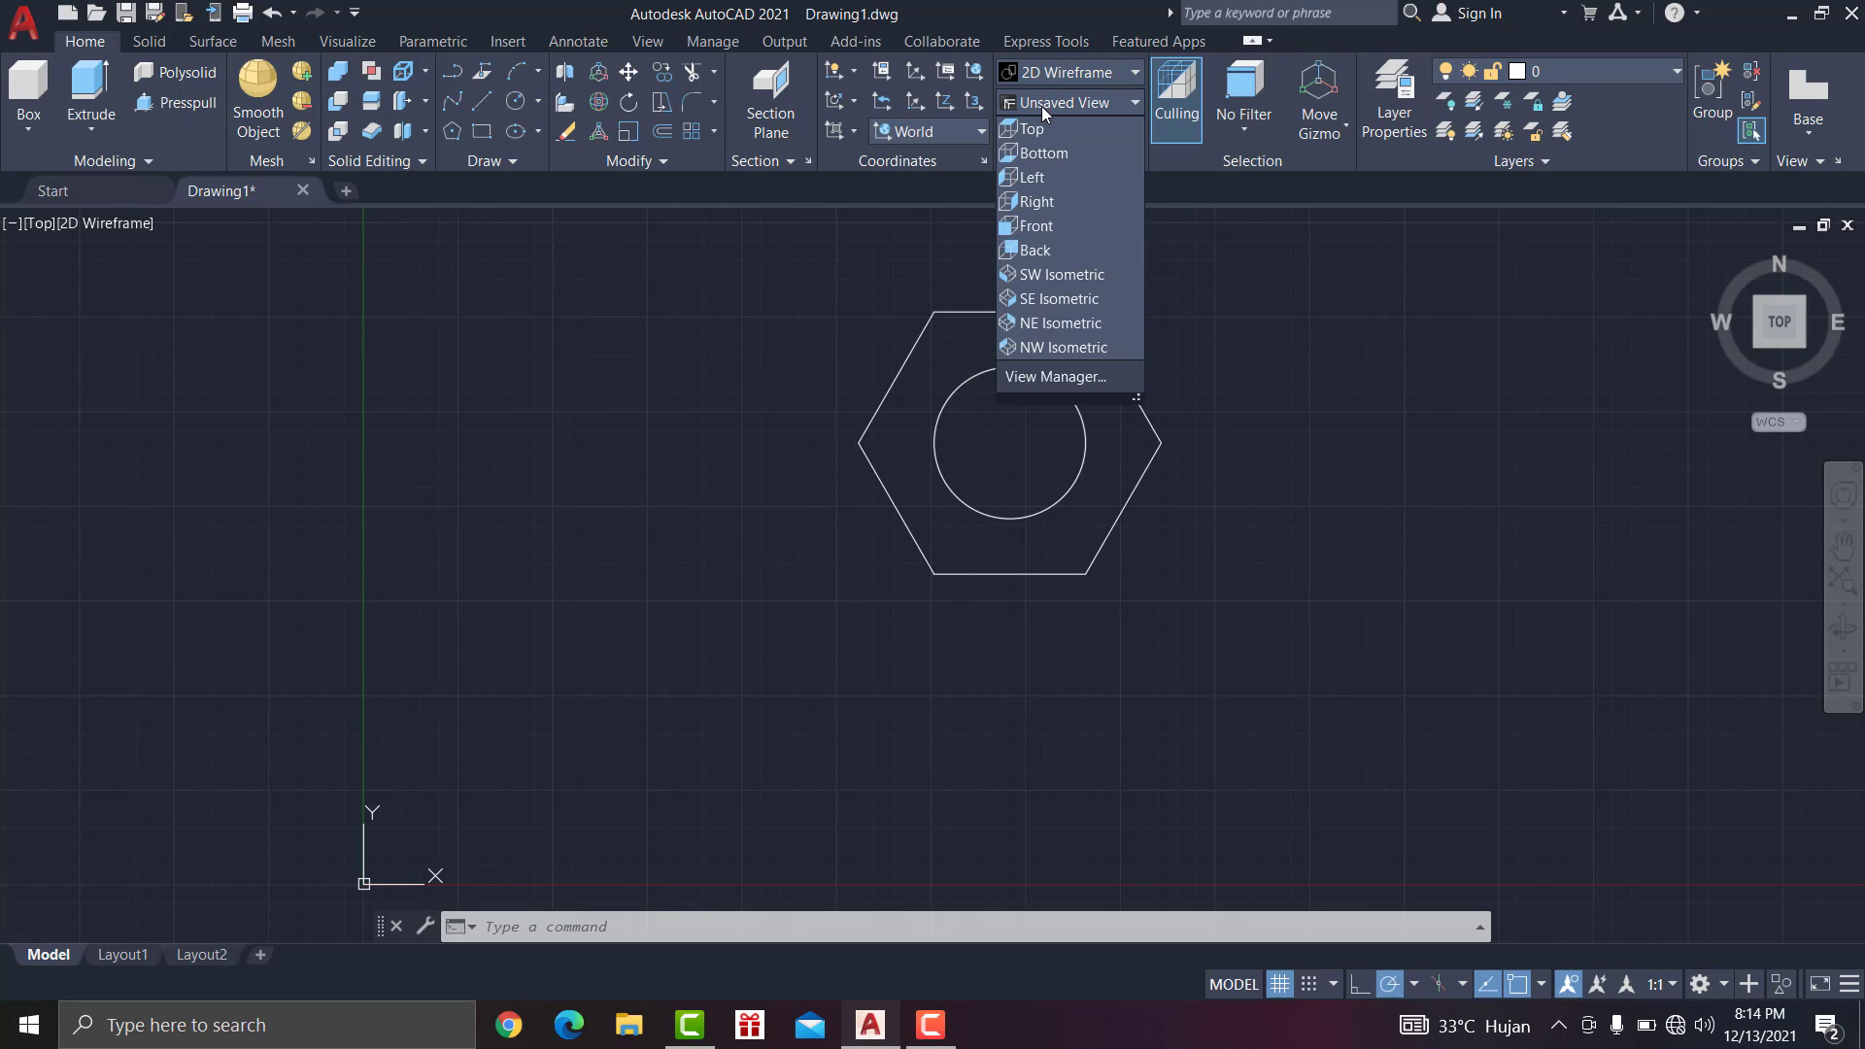
{"action": "left_click", "coordinate": [1071, 276]}
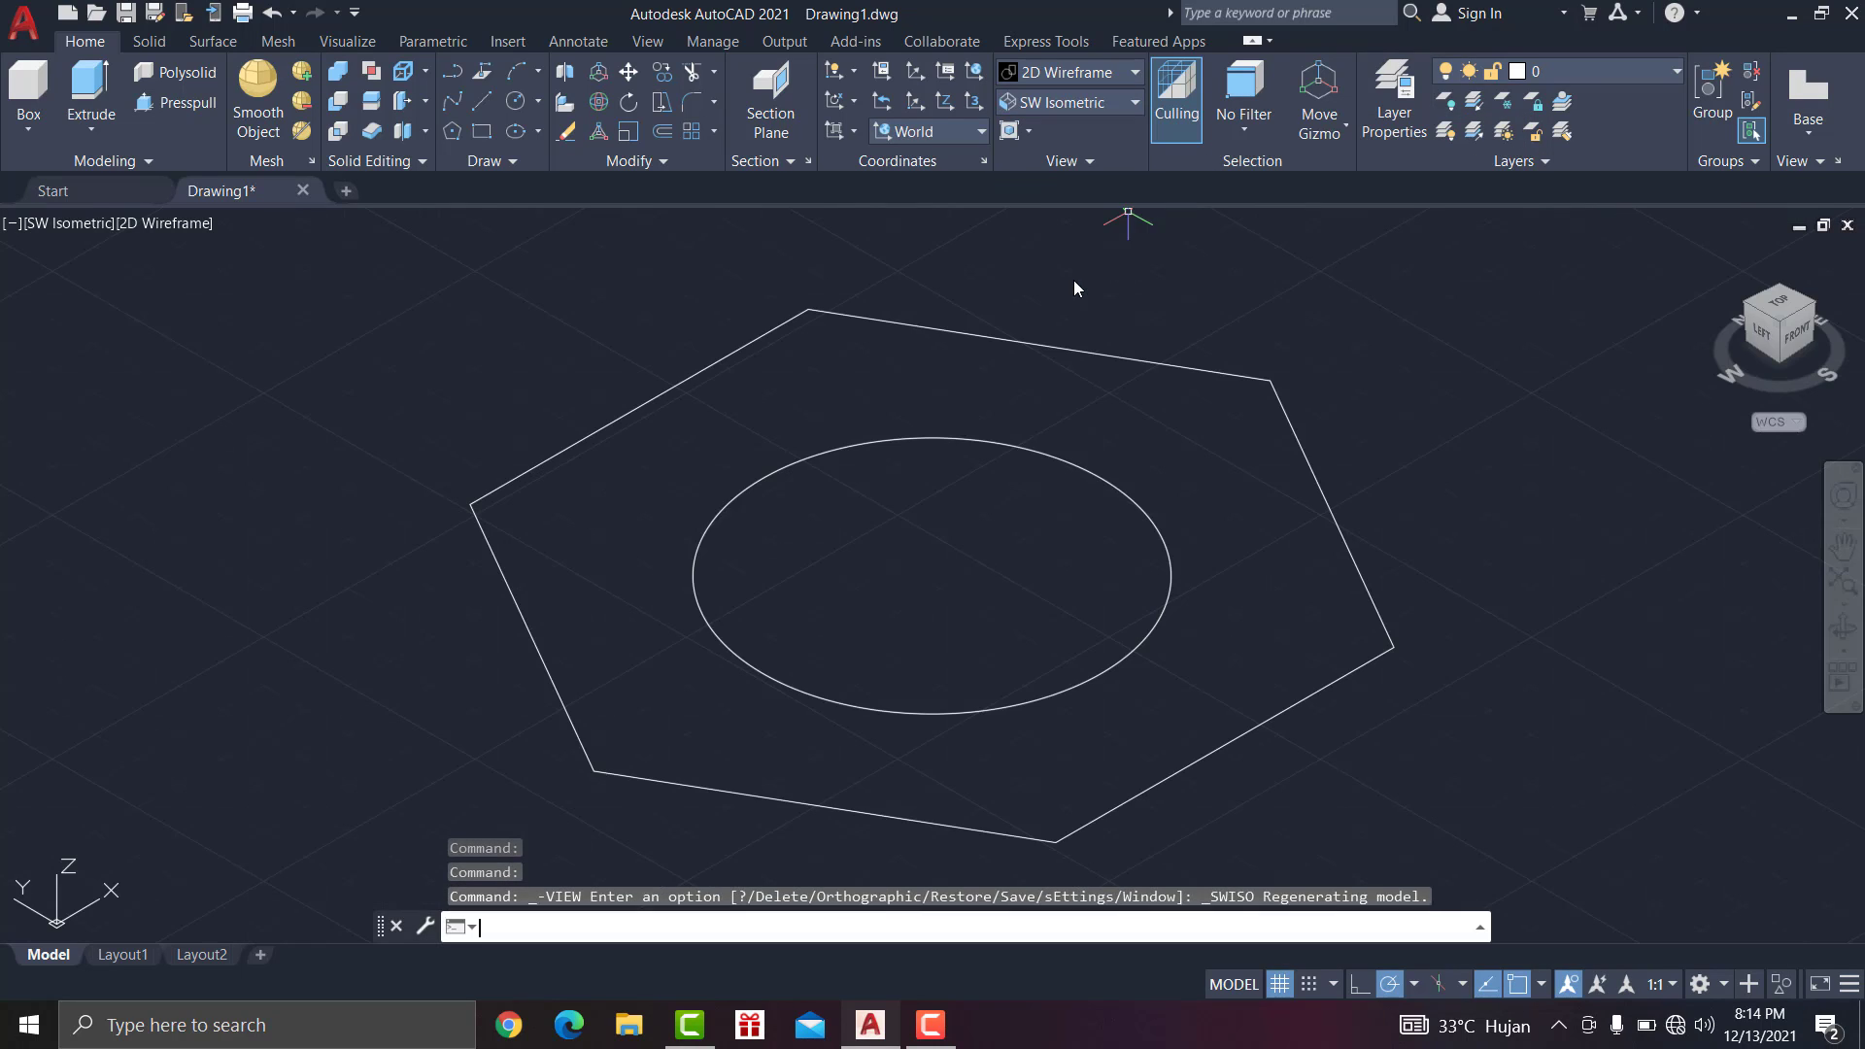
{"action": "scroll", "coordinate": [1355, 465], "scroll_direction": "down", "scroll_amount": 4}
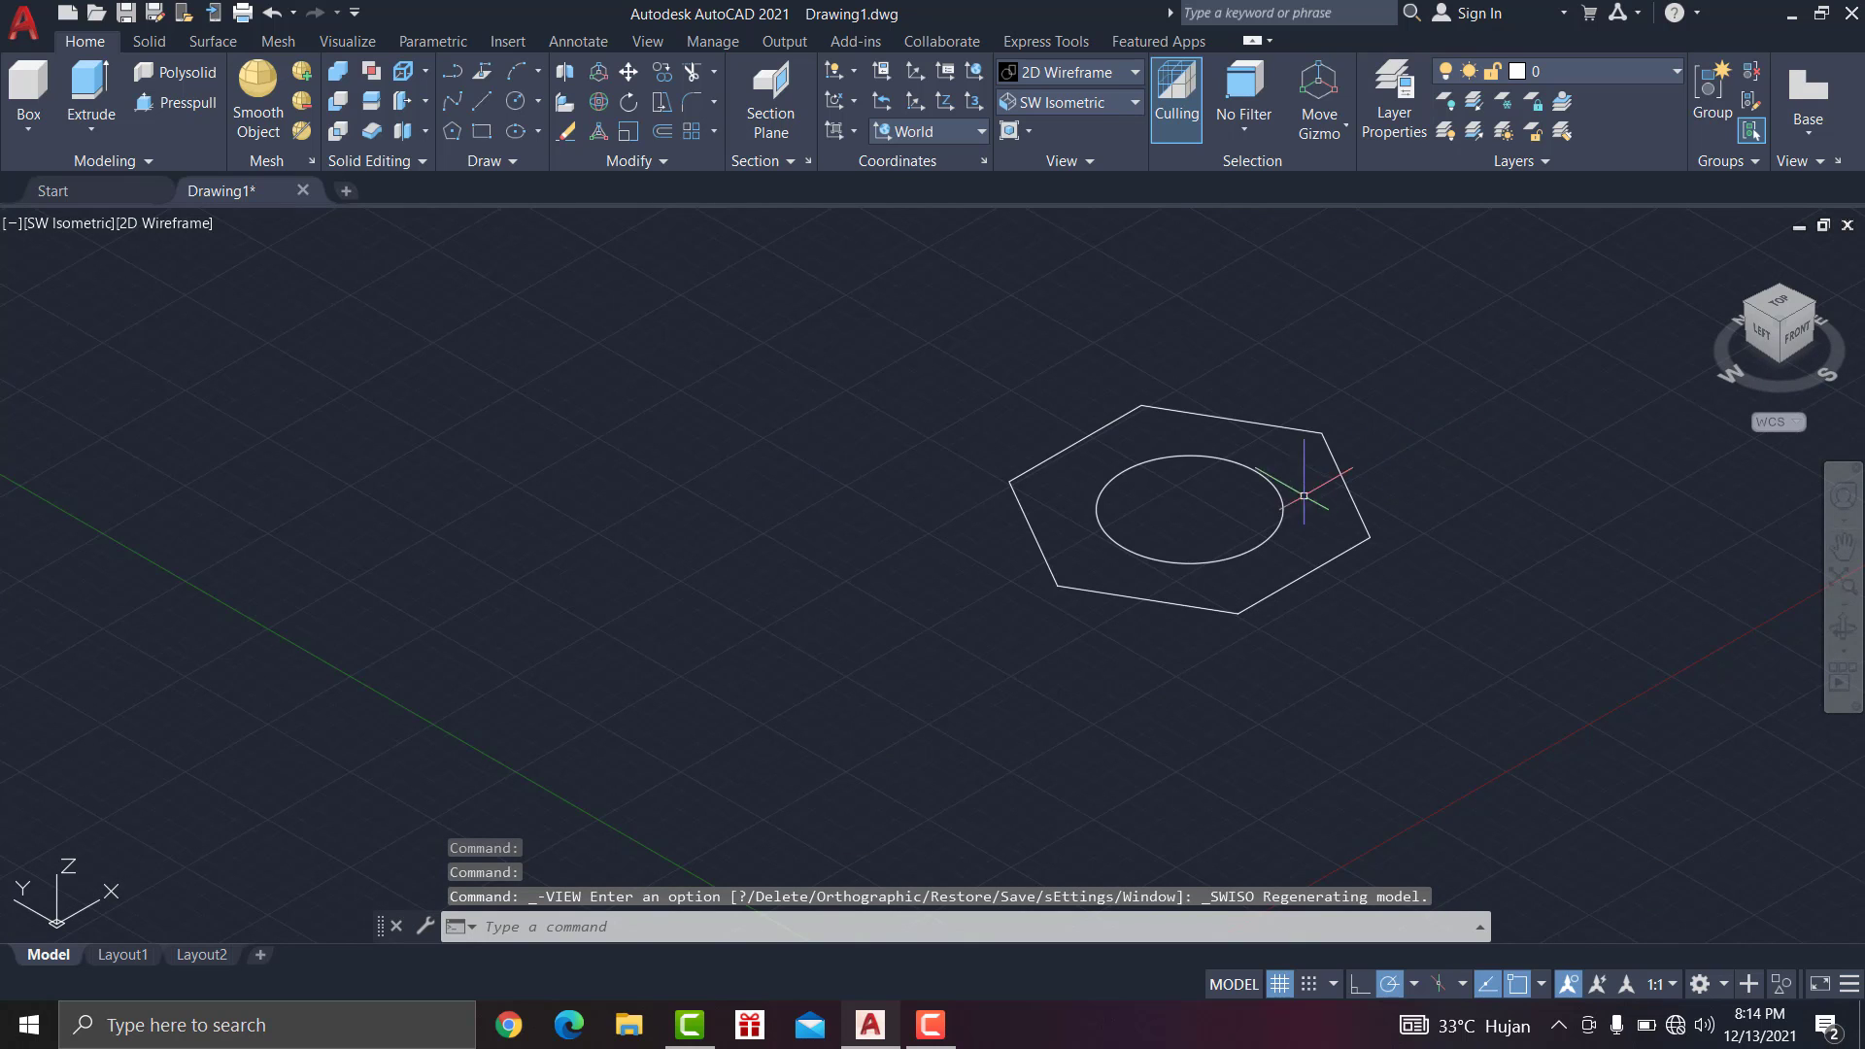
{"action": "scroll", "coordinate": [1418, 466], "scroll_direction": "up", "scroll_amount": 3}
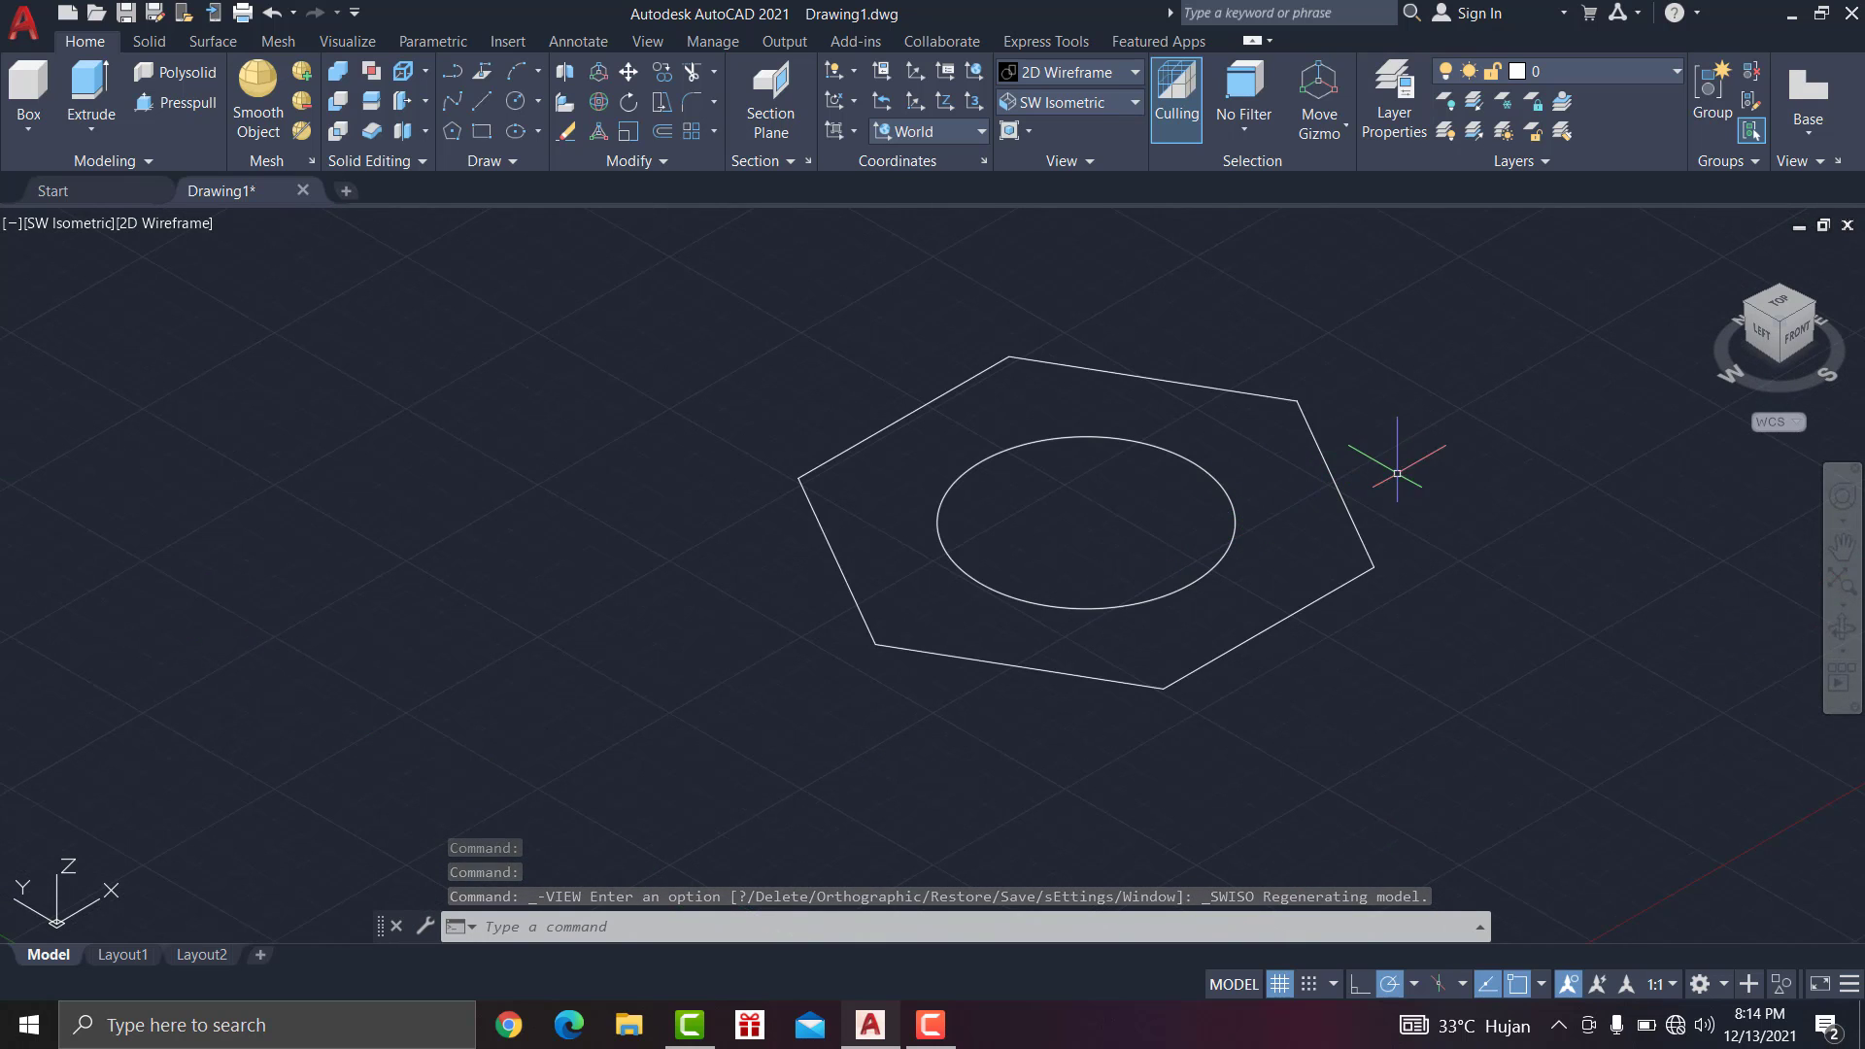
{"action": "middle_click_drag", "start_coordinate": [1428, 462], "coordinate": [1272, 498]}
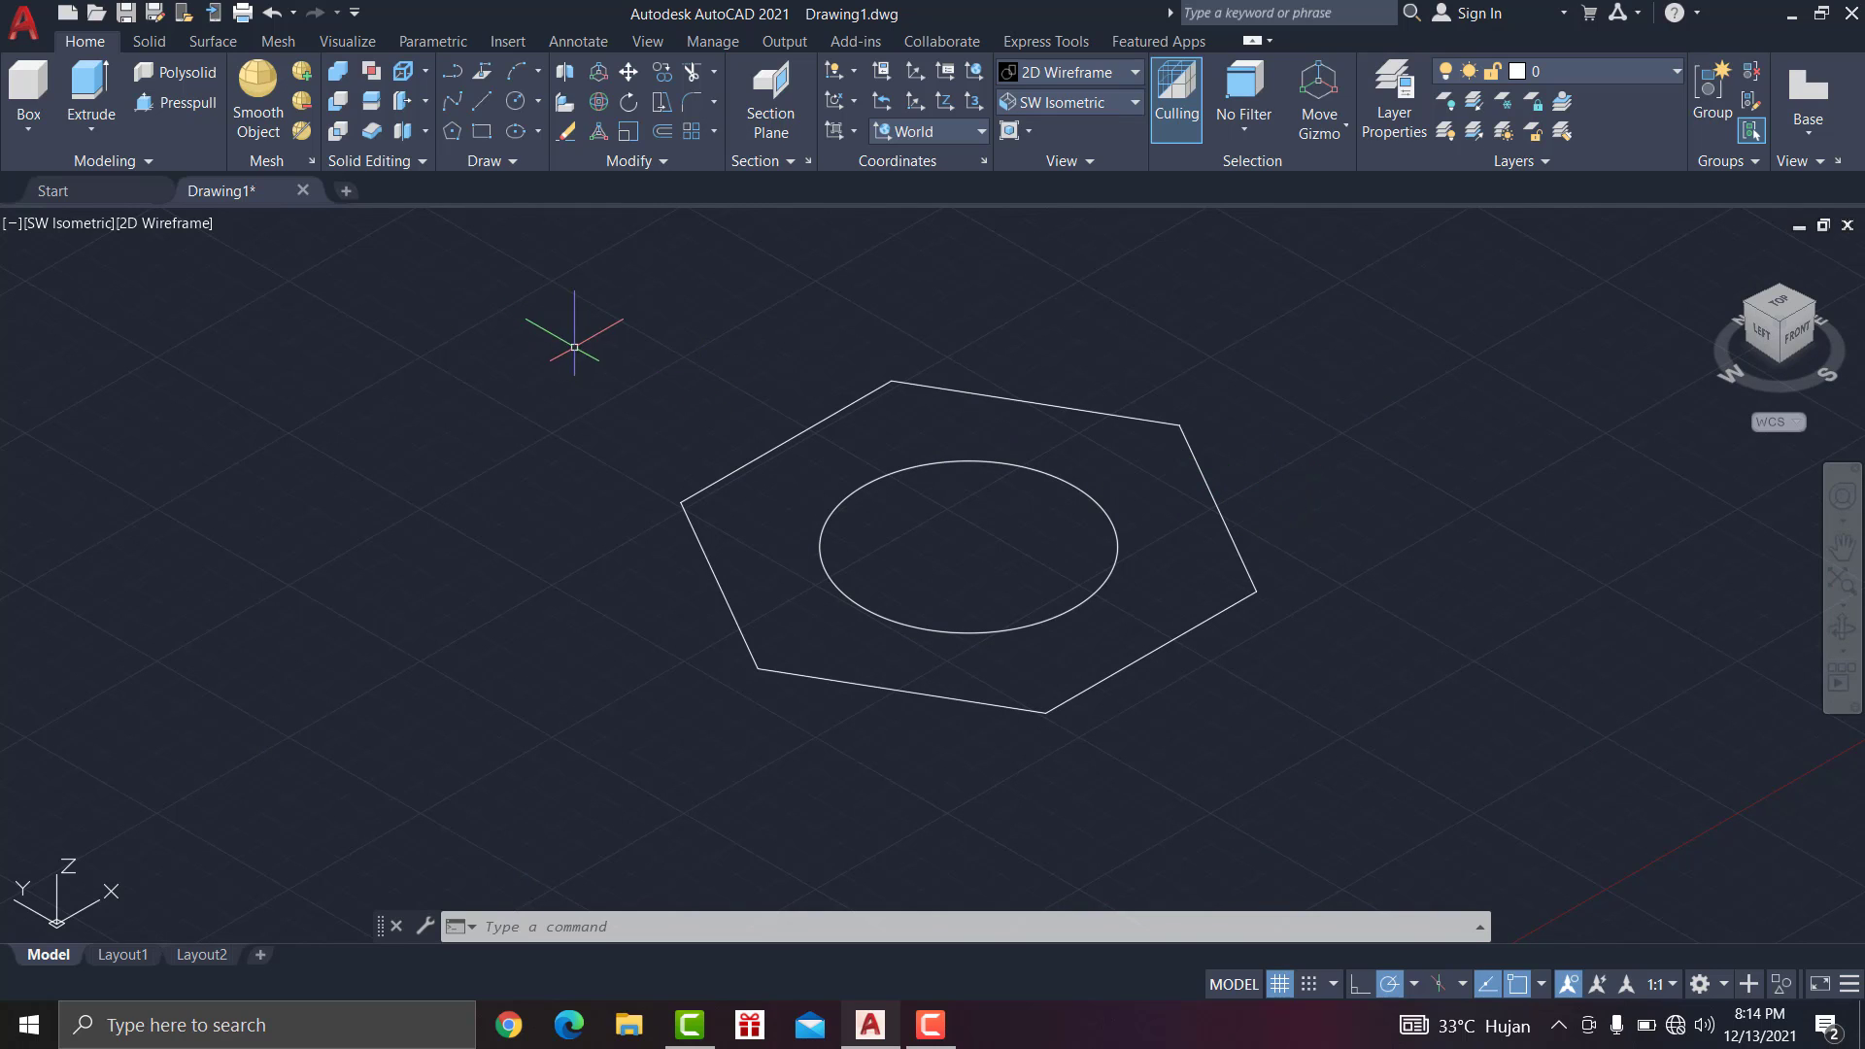
Step: Presspull the area between the hexagon and the circle upward by 12
{"action": "left_click", "coordinate": [176, 107]}
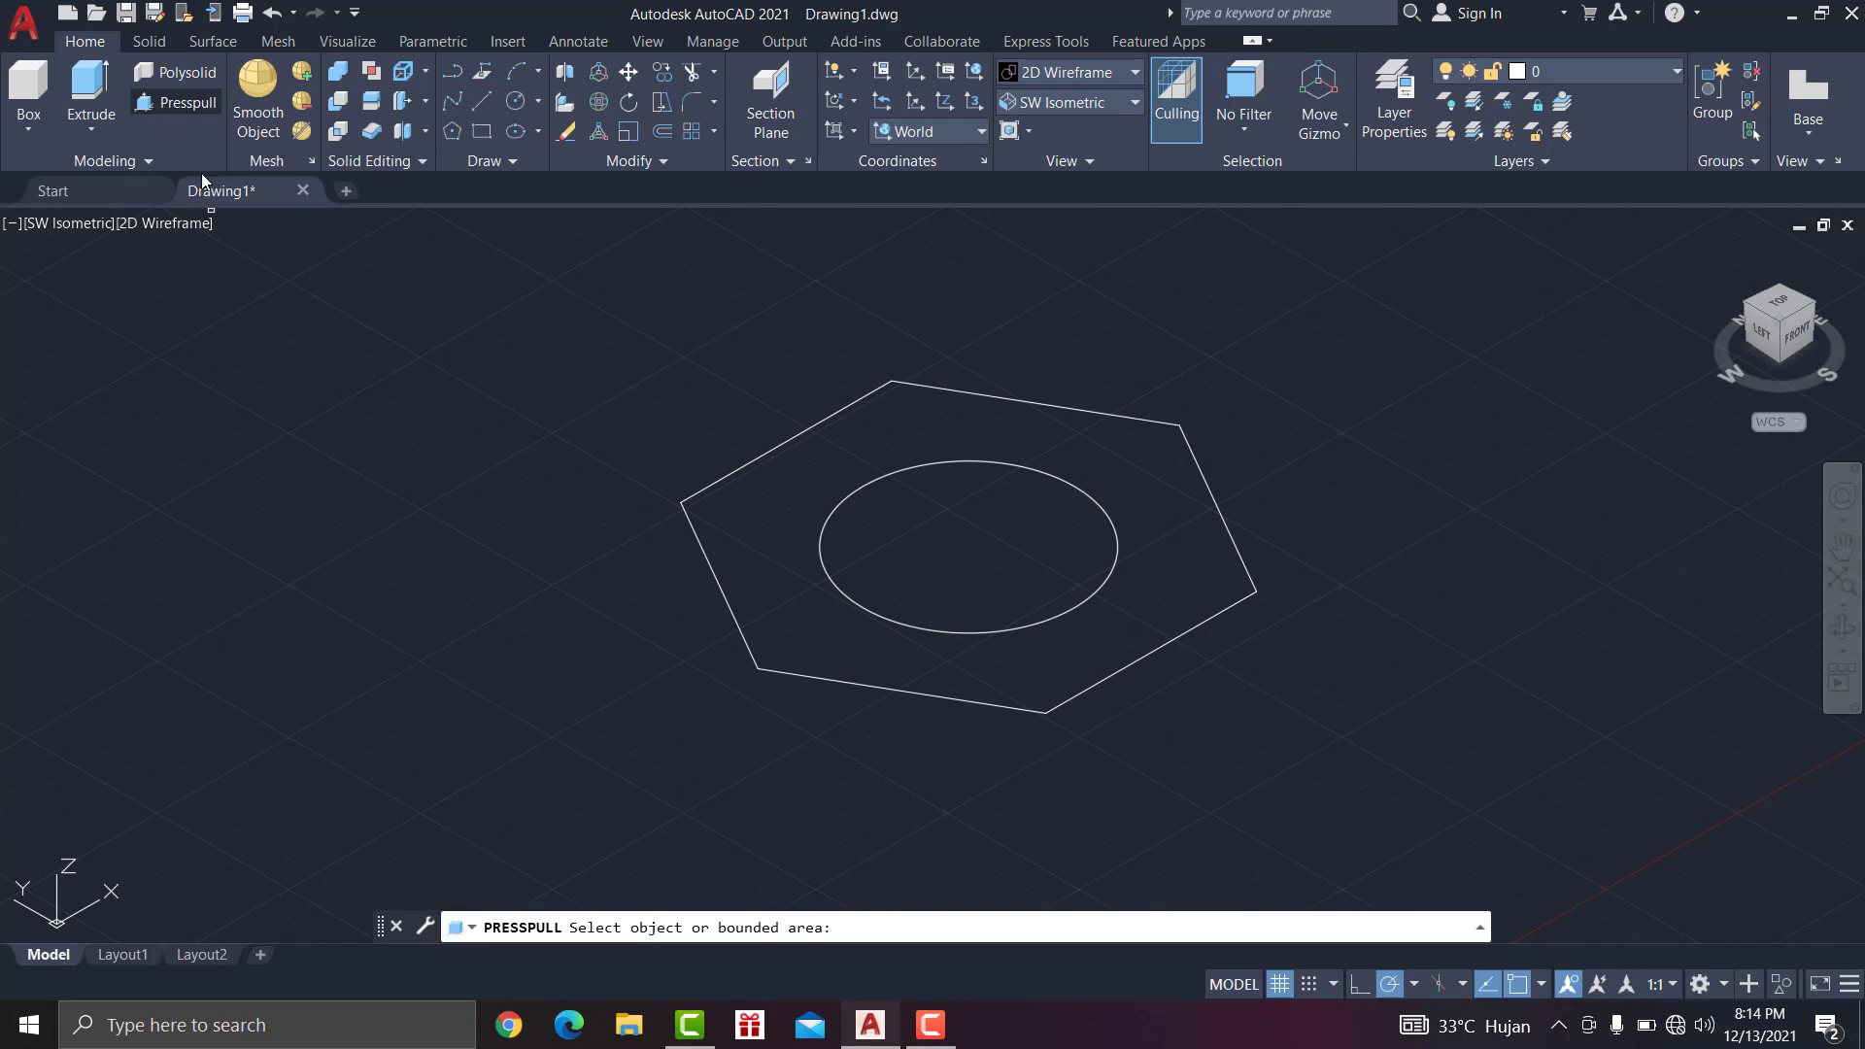
{"action": "left_click", "coordinate": [773, 574]}
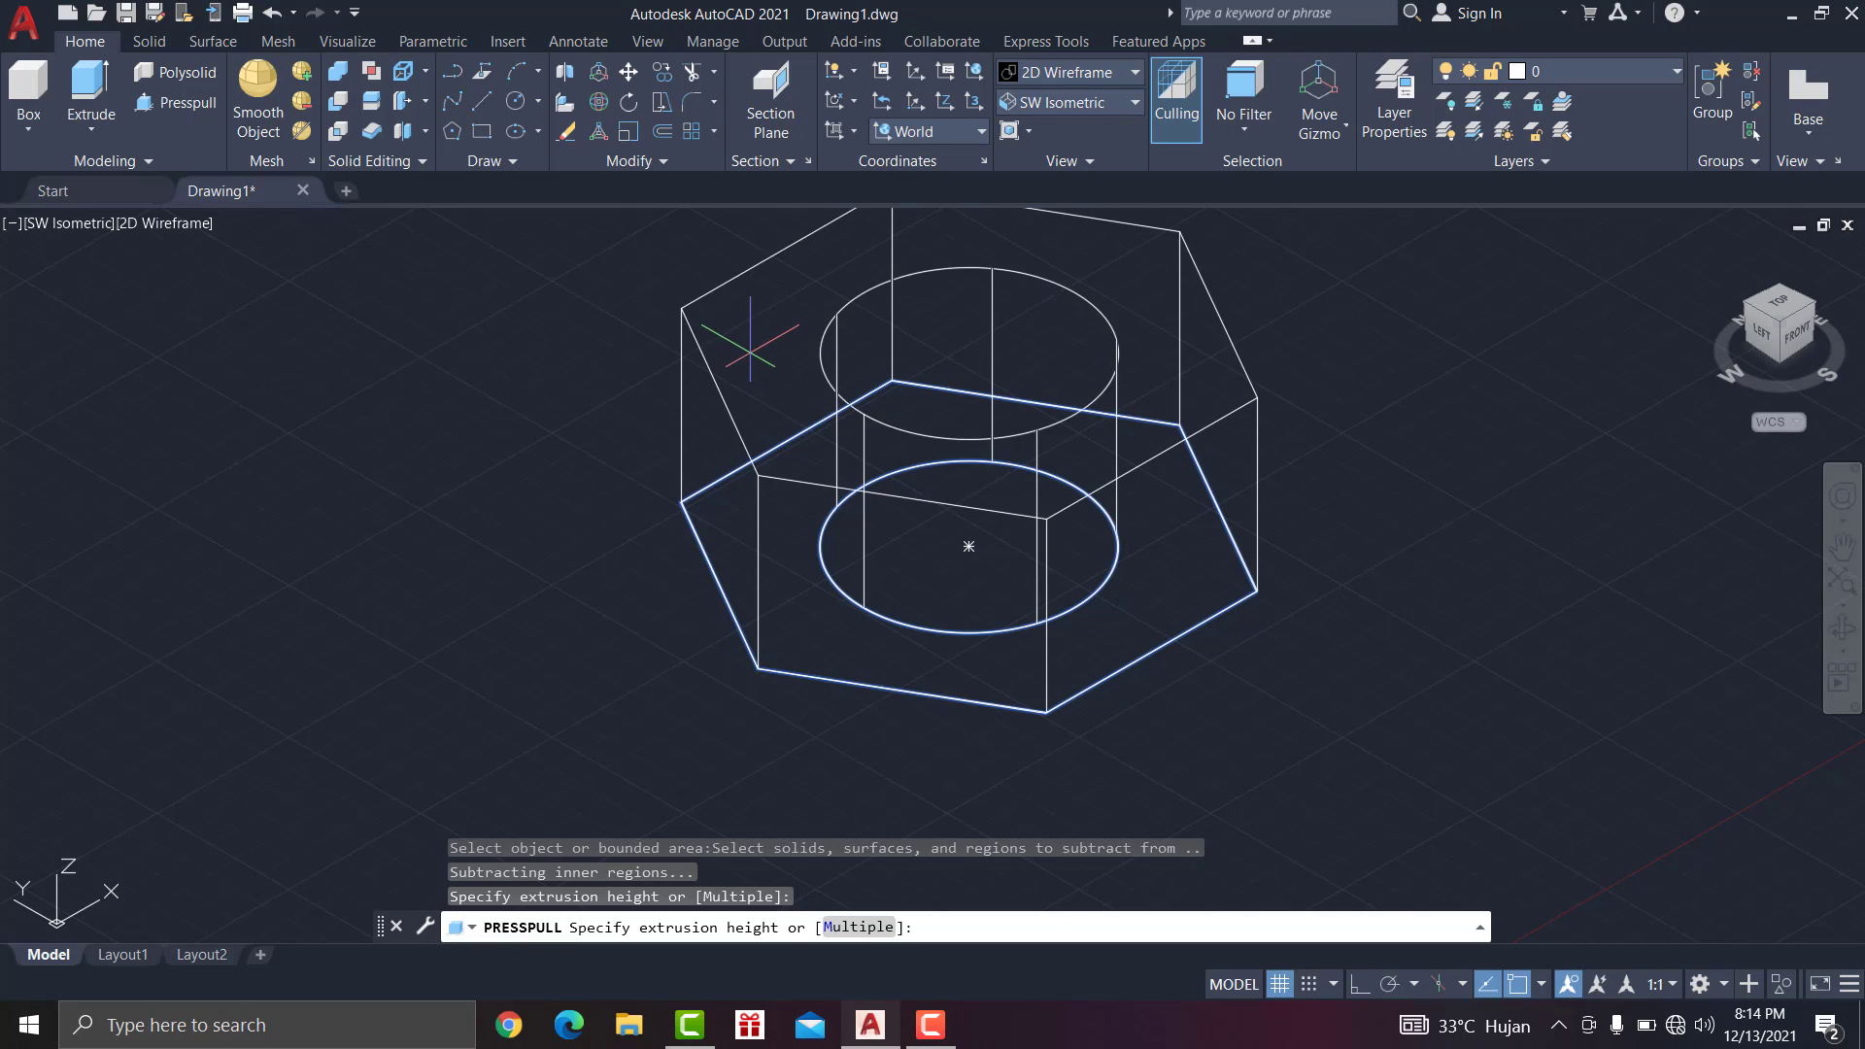
{"action": "middle_click_drag", "start_coordinate": [796, 328], "coordinate": [732, 458]}
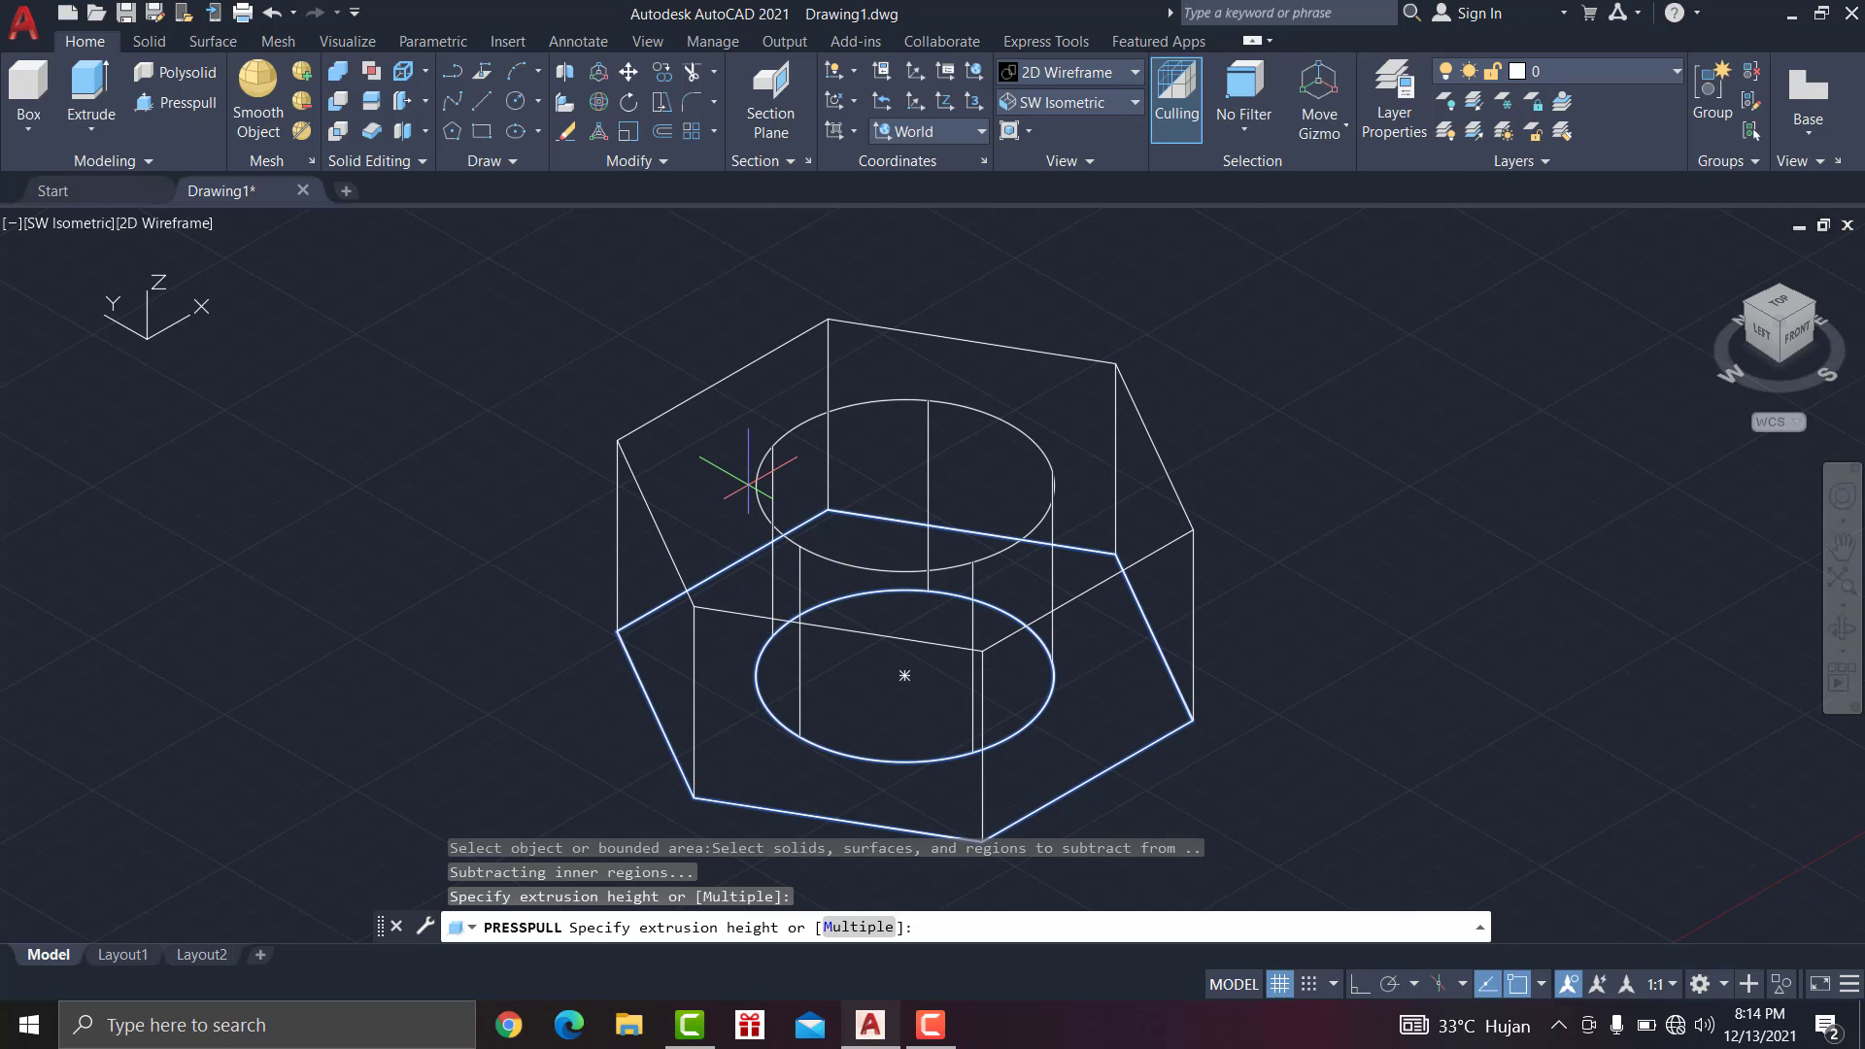
{"action": "type", "text": "12"}
{"action": "key", "text": "Return"}
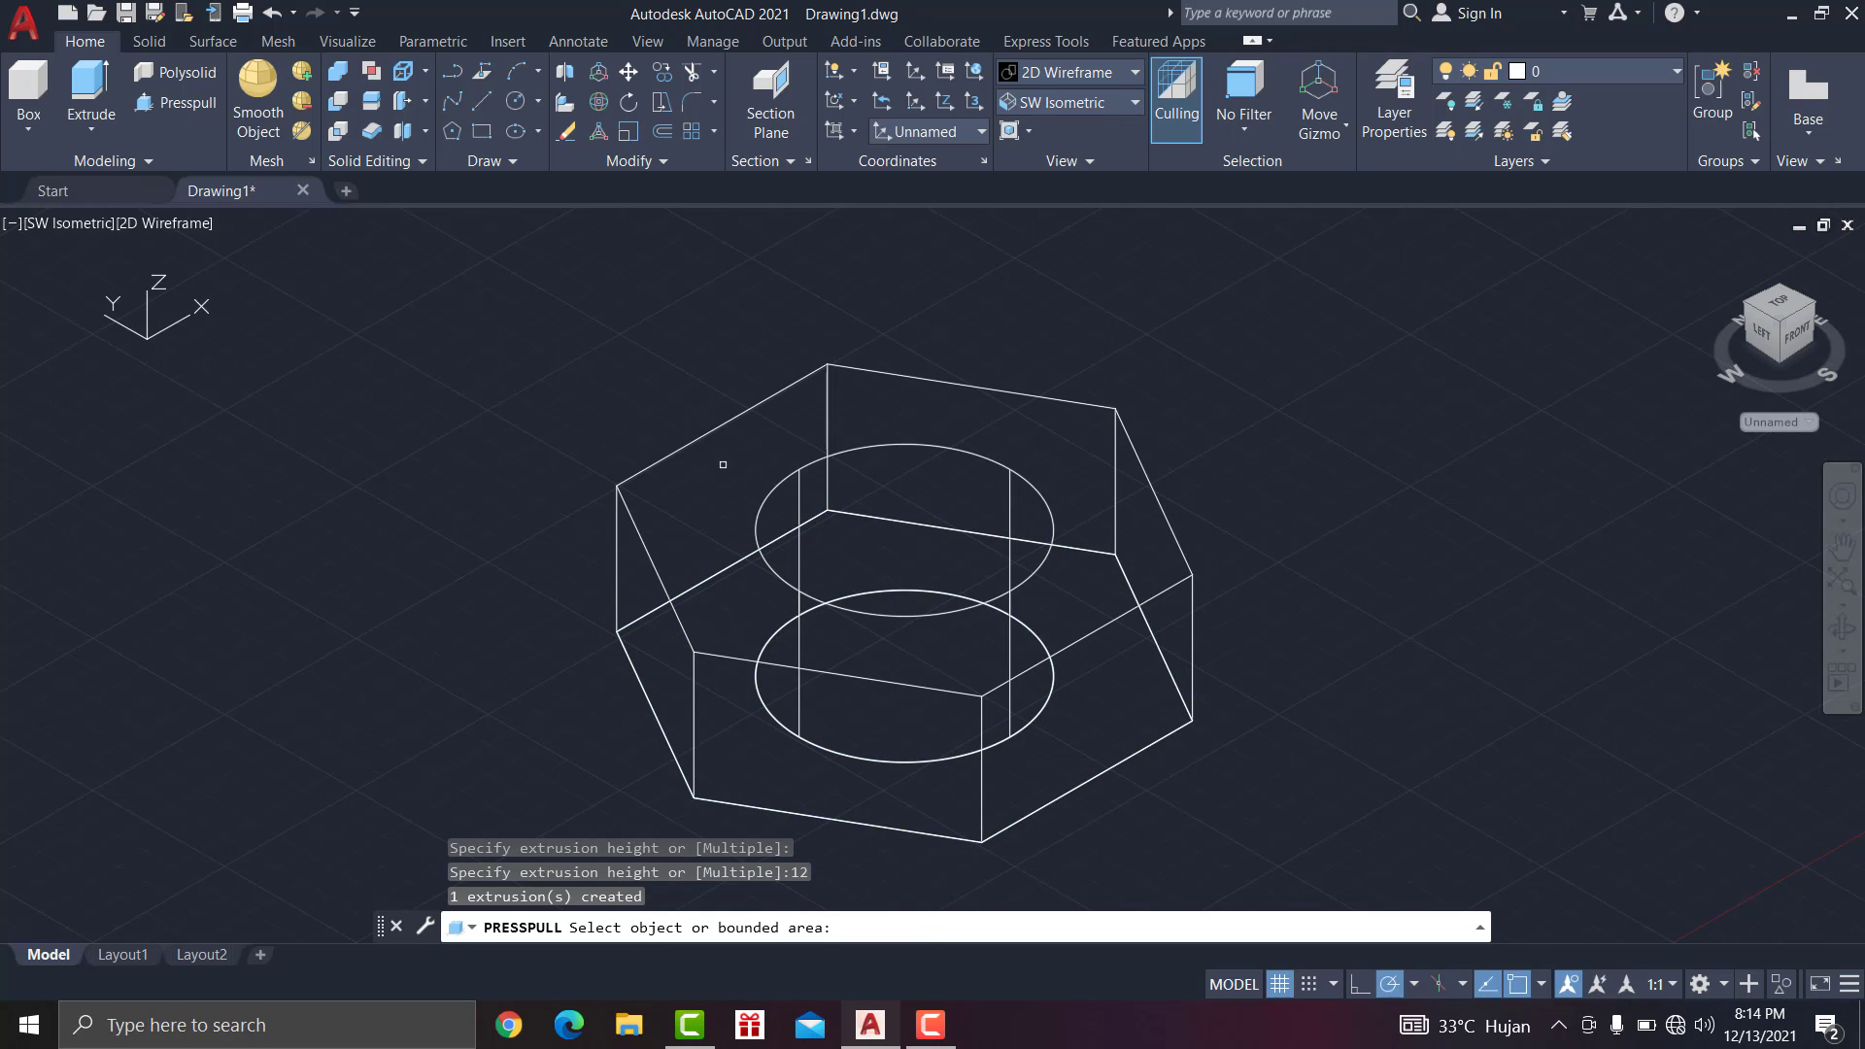
Step: Presspull the nut's top face farther upward to a freely picked height and finish the command
{"action": "left_click", "coordinate": [725, 469]}
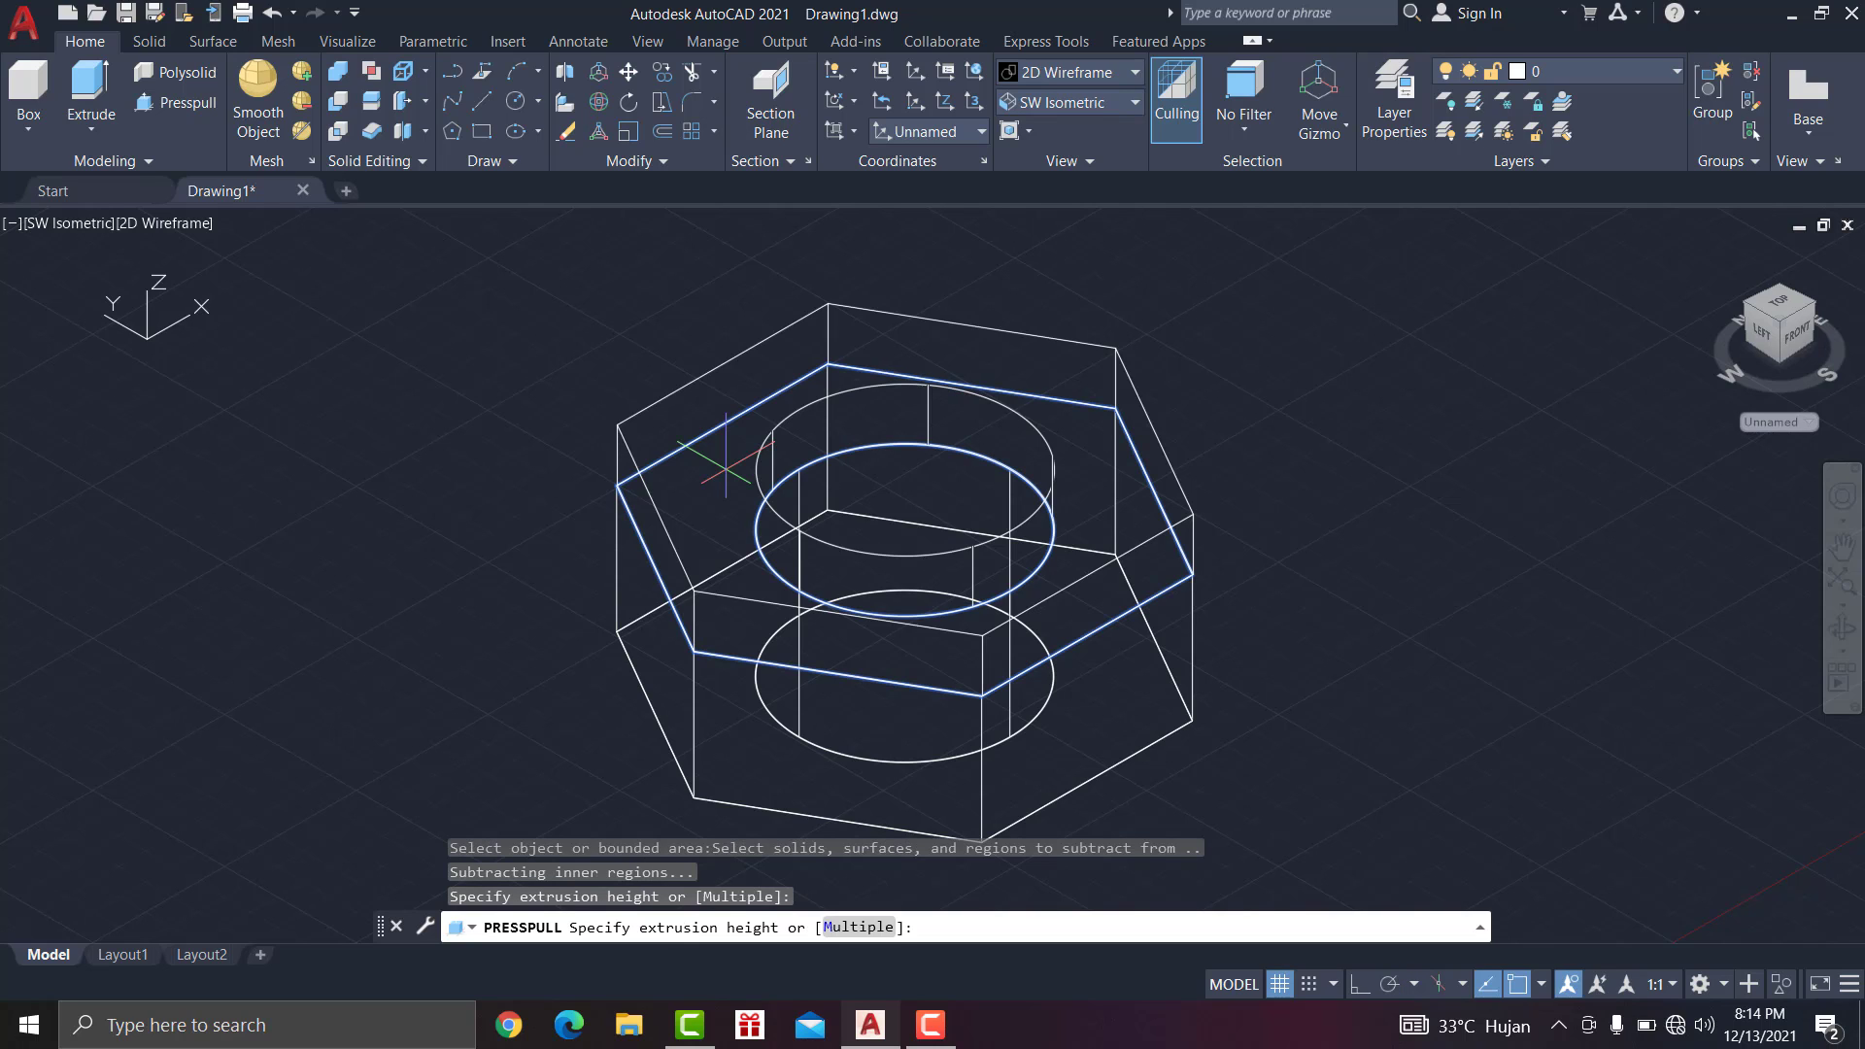
{"action": "left_click", "coordinate": [723, 449]}
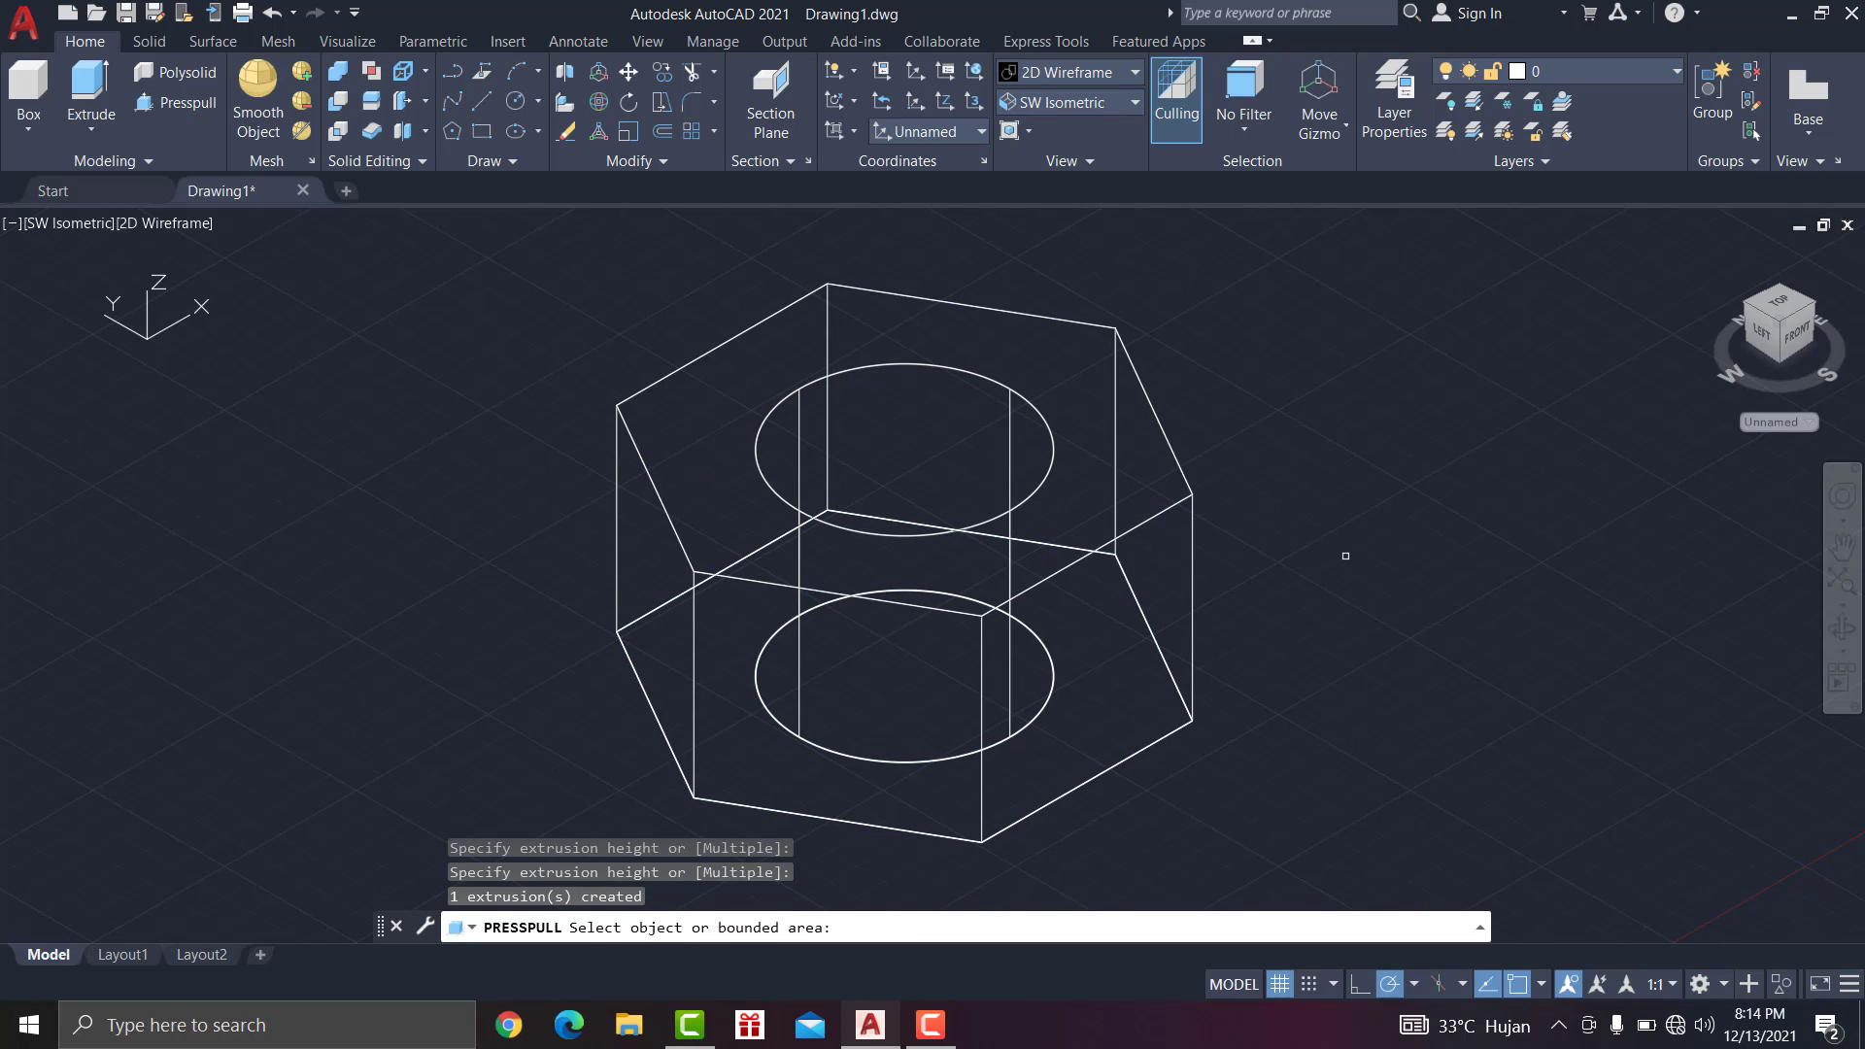
{"action": "key", "text": "Return"}
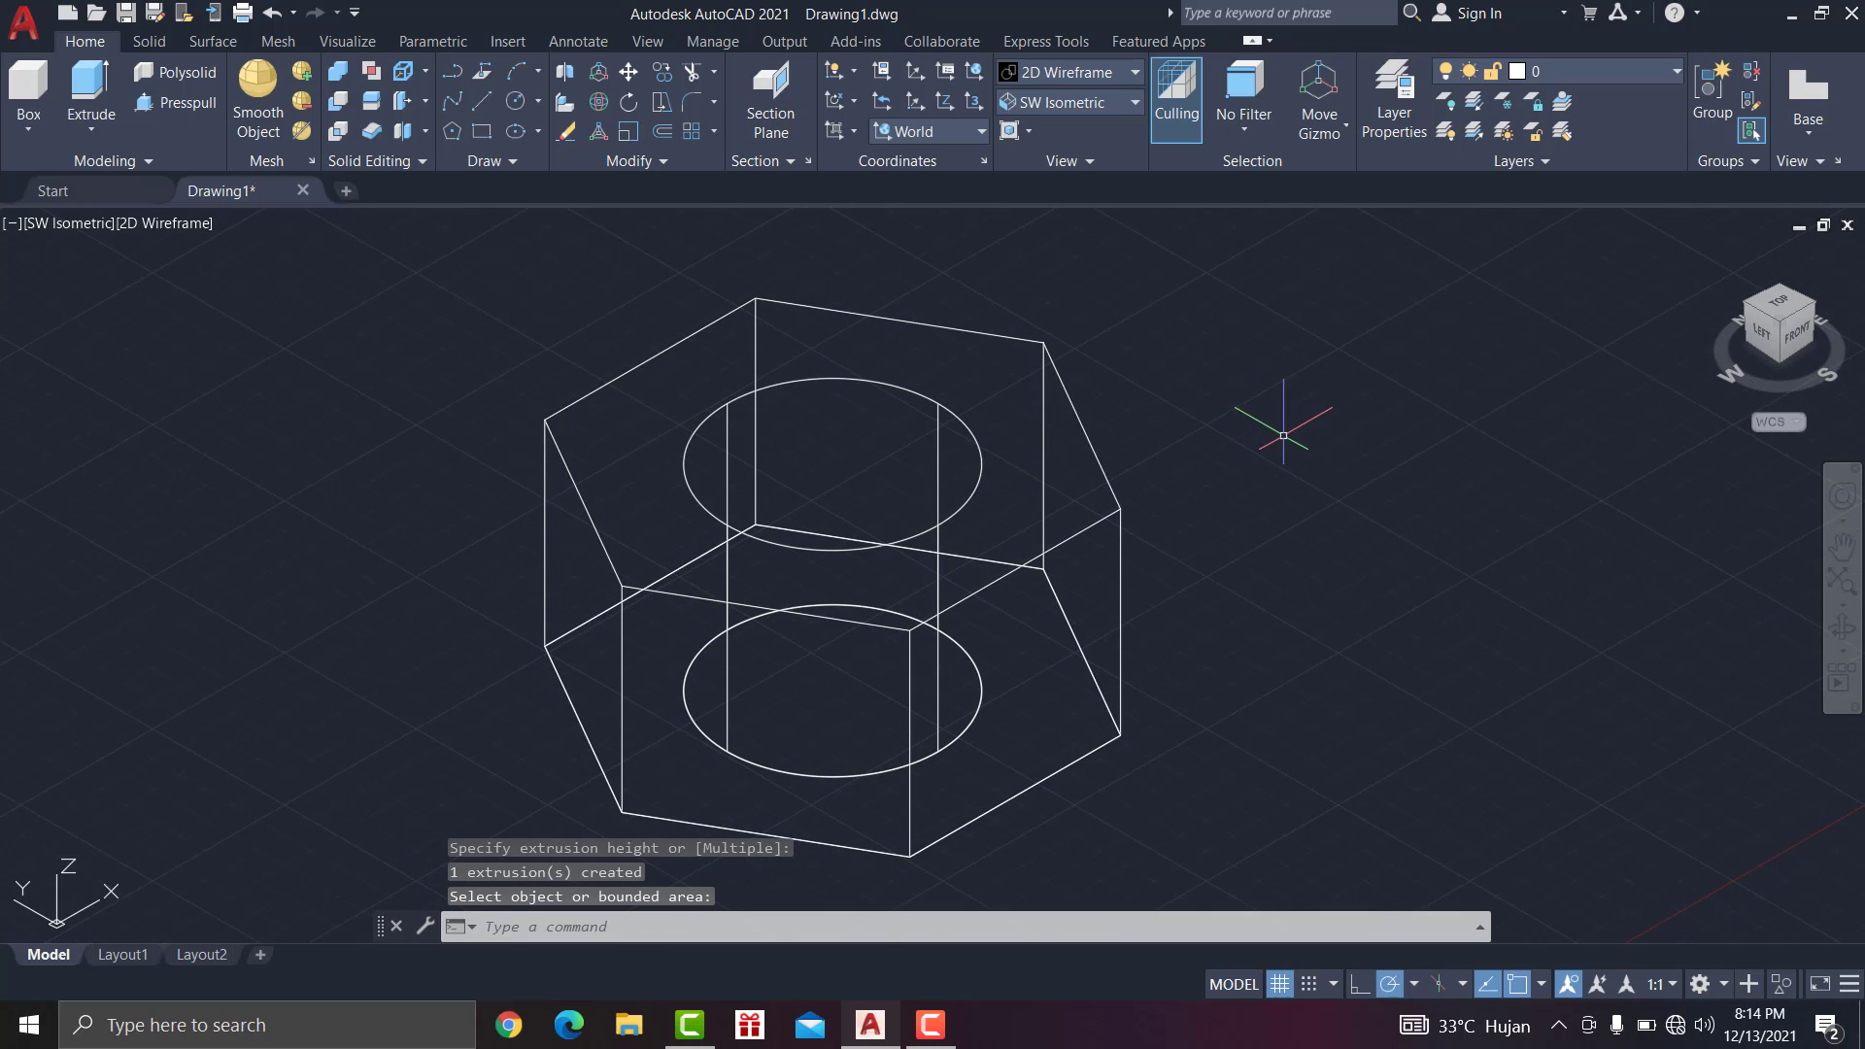
Step: Set the visual style of the model to Realistic
{"action": "left_click", "coordinate": [1072, 99]}
{"action": "left_click", "coordinate": [1135, 72]}
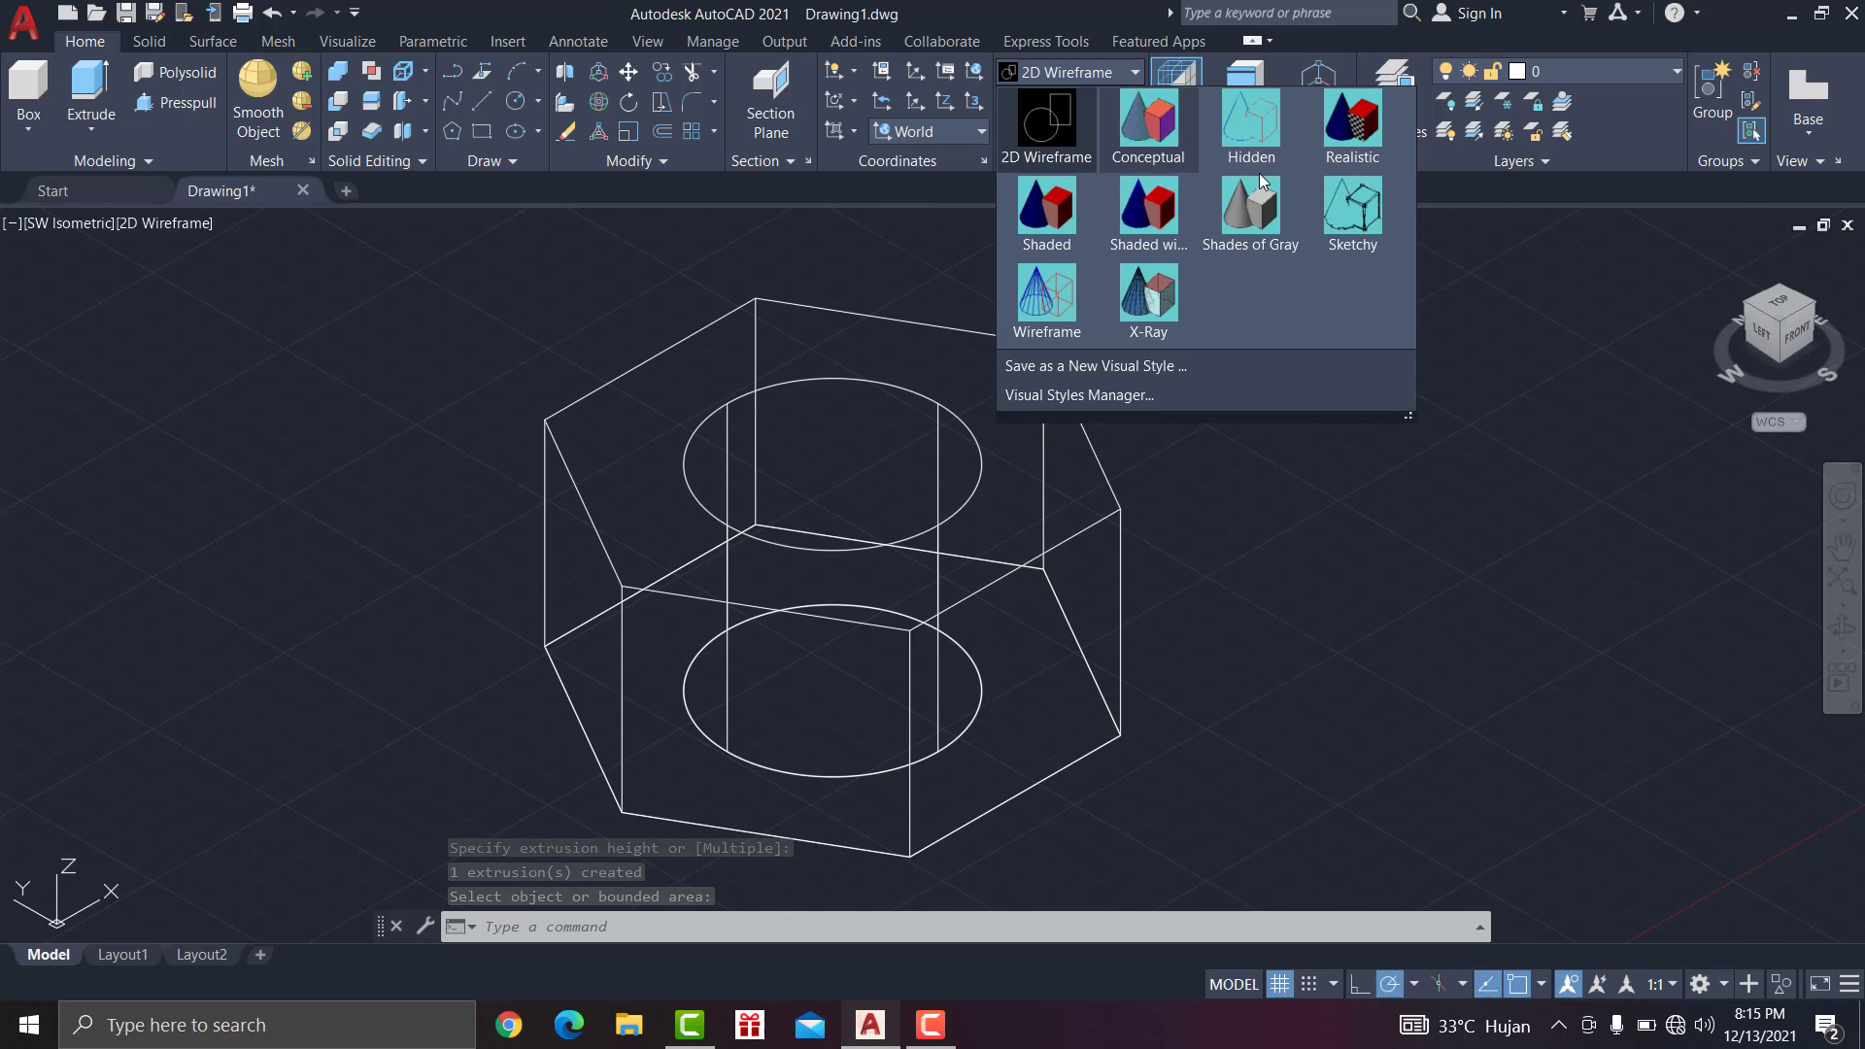
{"action": "left_click", "coordinate": [1325, 142]}
{"action": "middle_click_drag", "start_coordinate": [1270, 552], "coordinate": [1229, 525]}
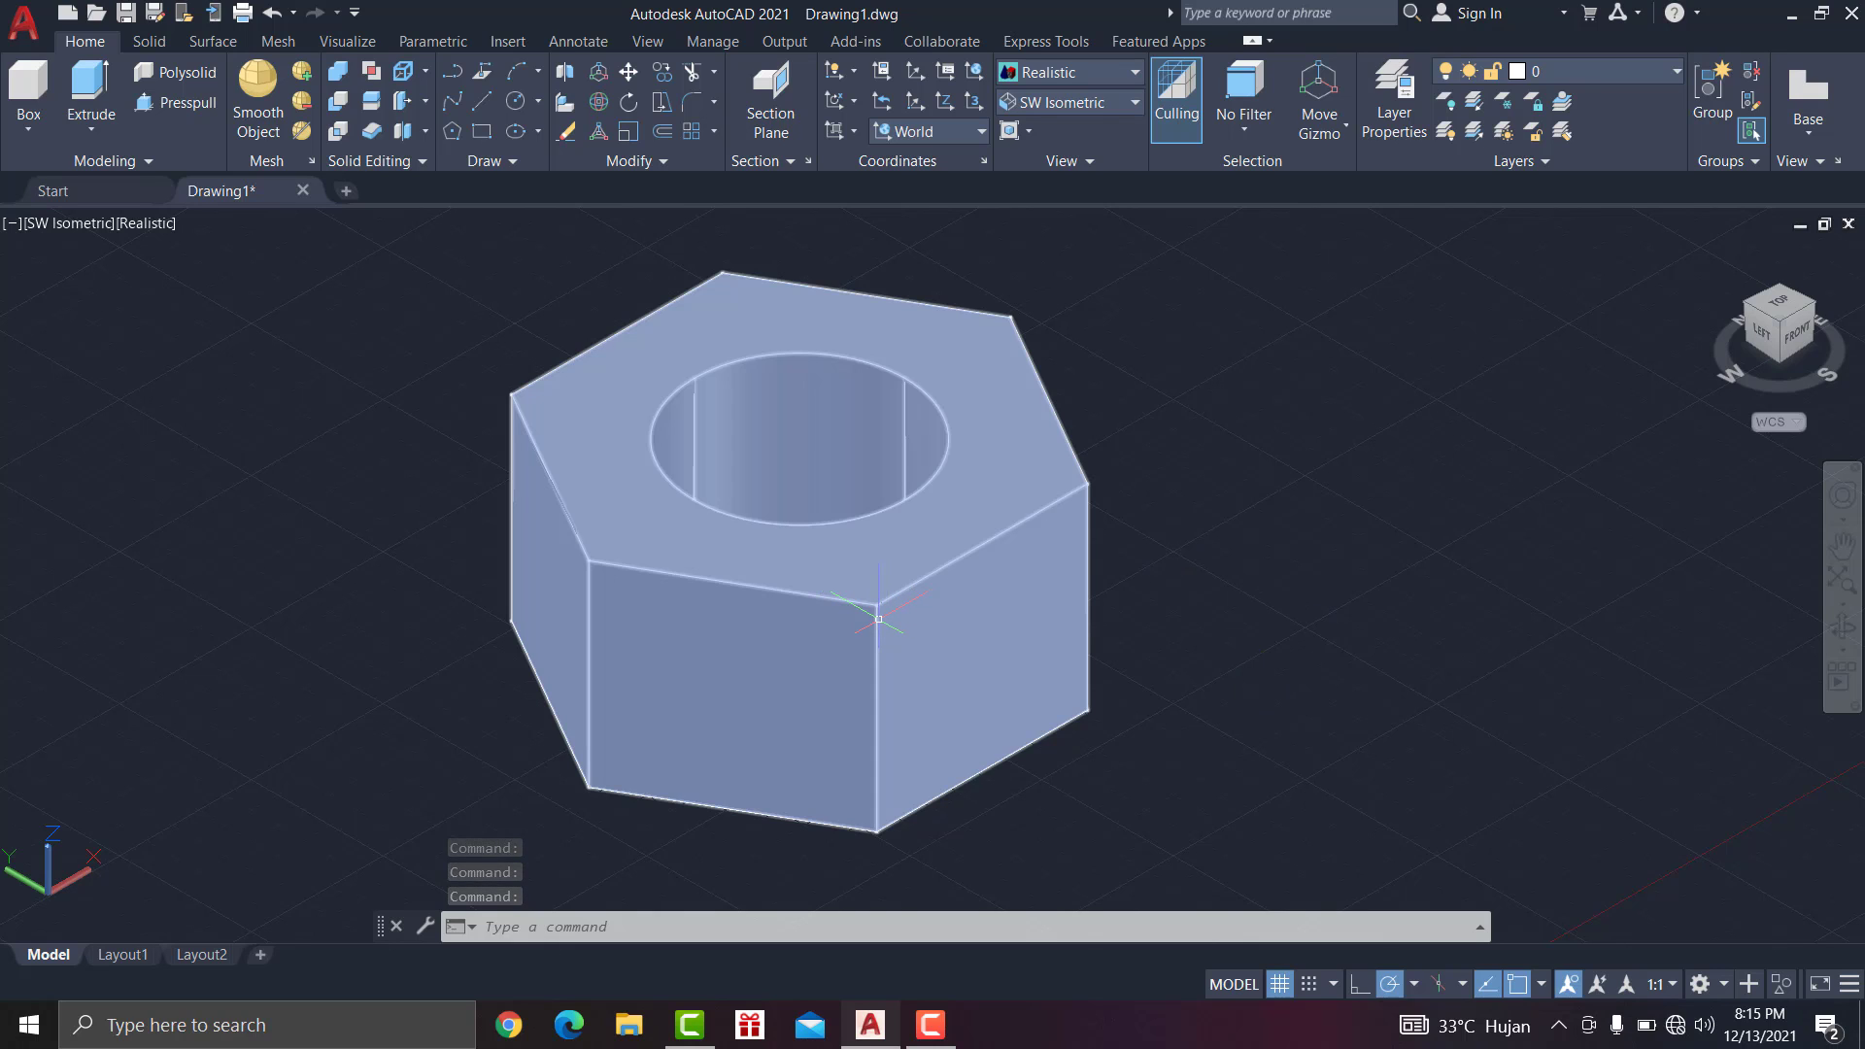
{"action": "mouse_move", "coordinate": [879, 619]}
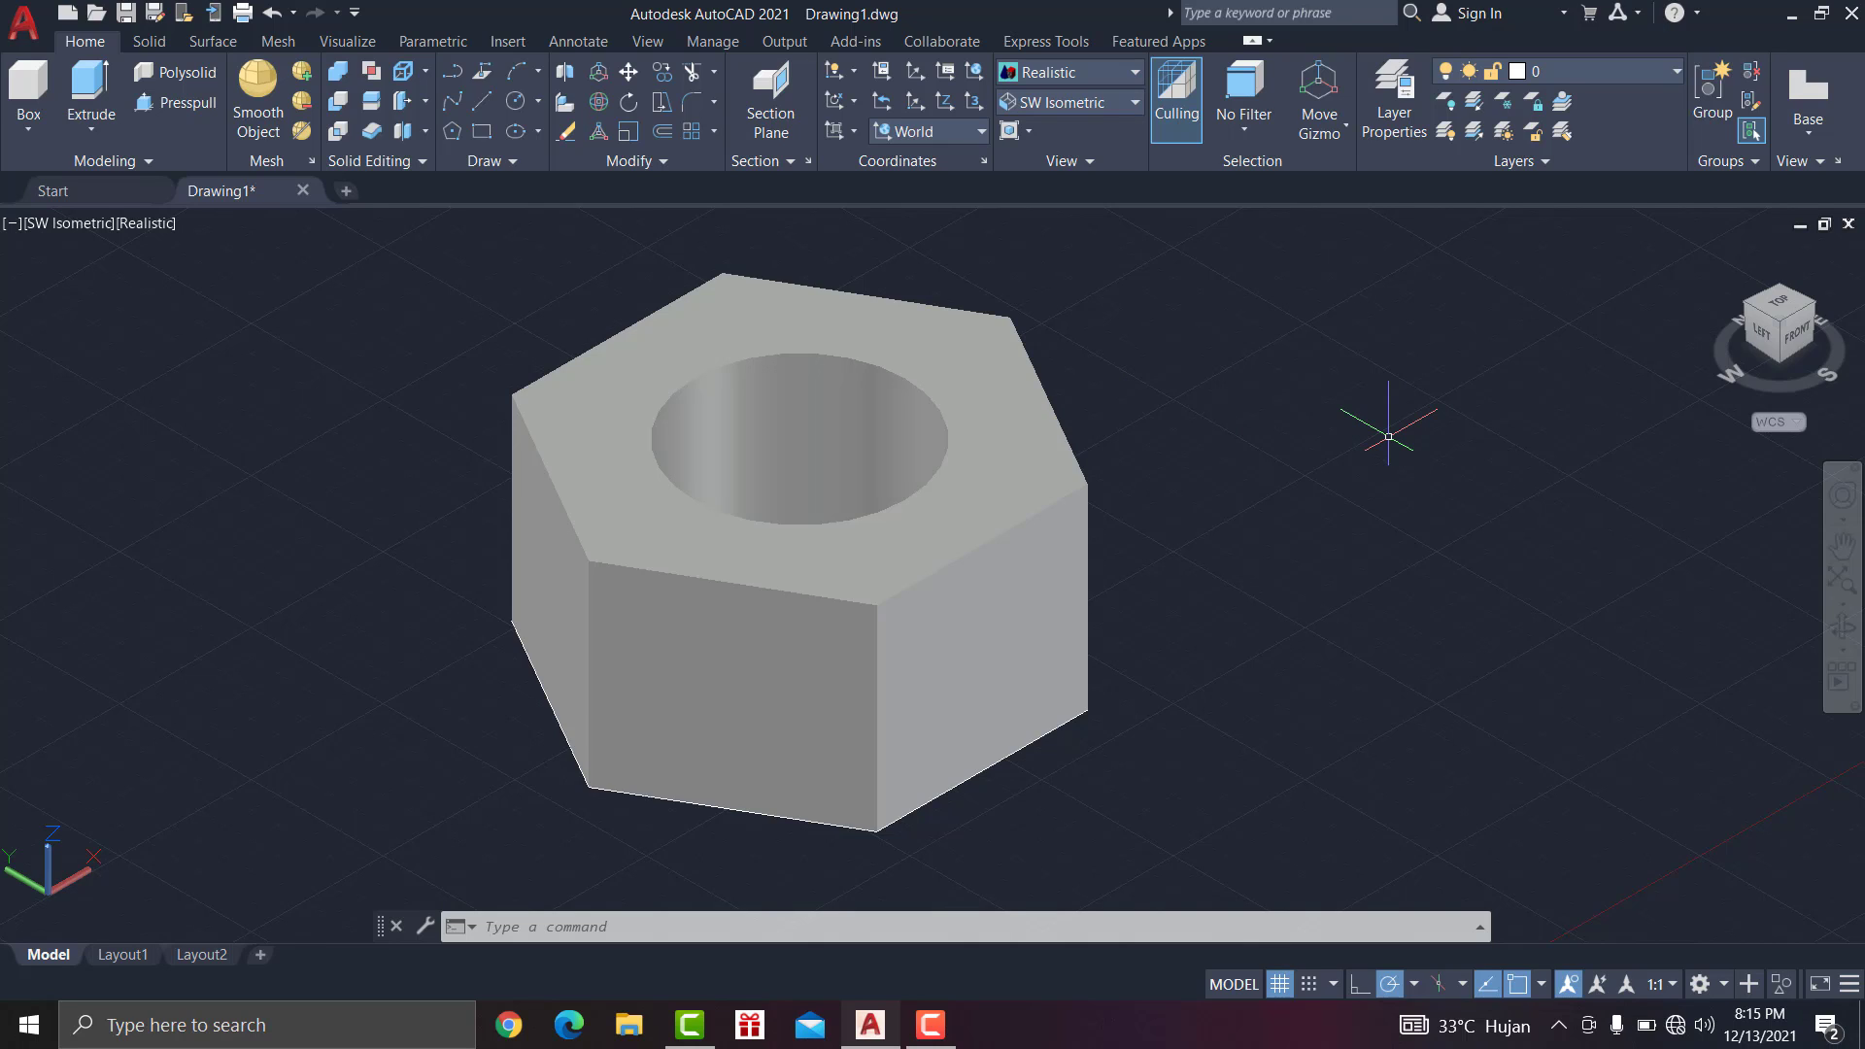
Step: Create a cone centred on the nut's top face, with its base reaching a hexagon edge midpoint and its height about 167 downward
{"action": "left_click", "coordinate": [27, 141]}
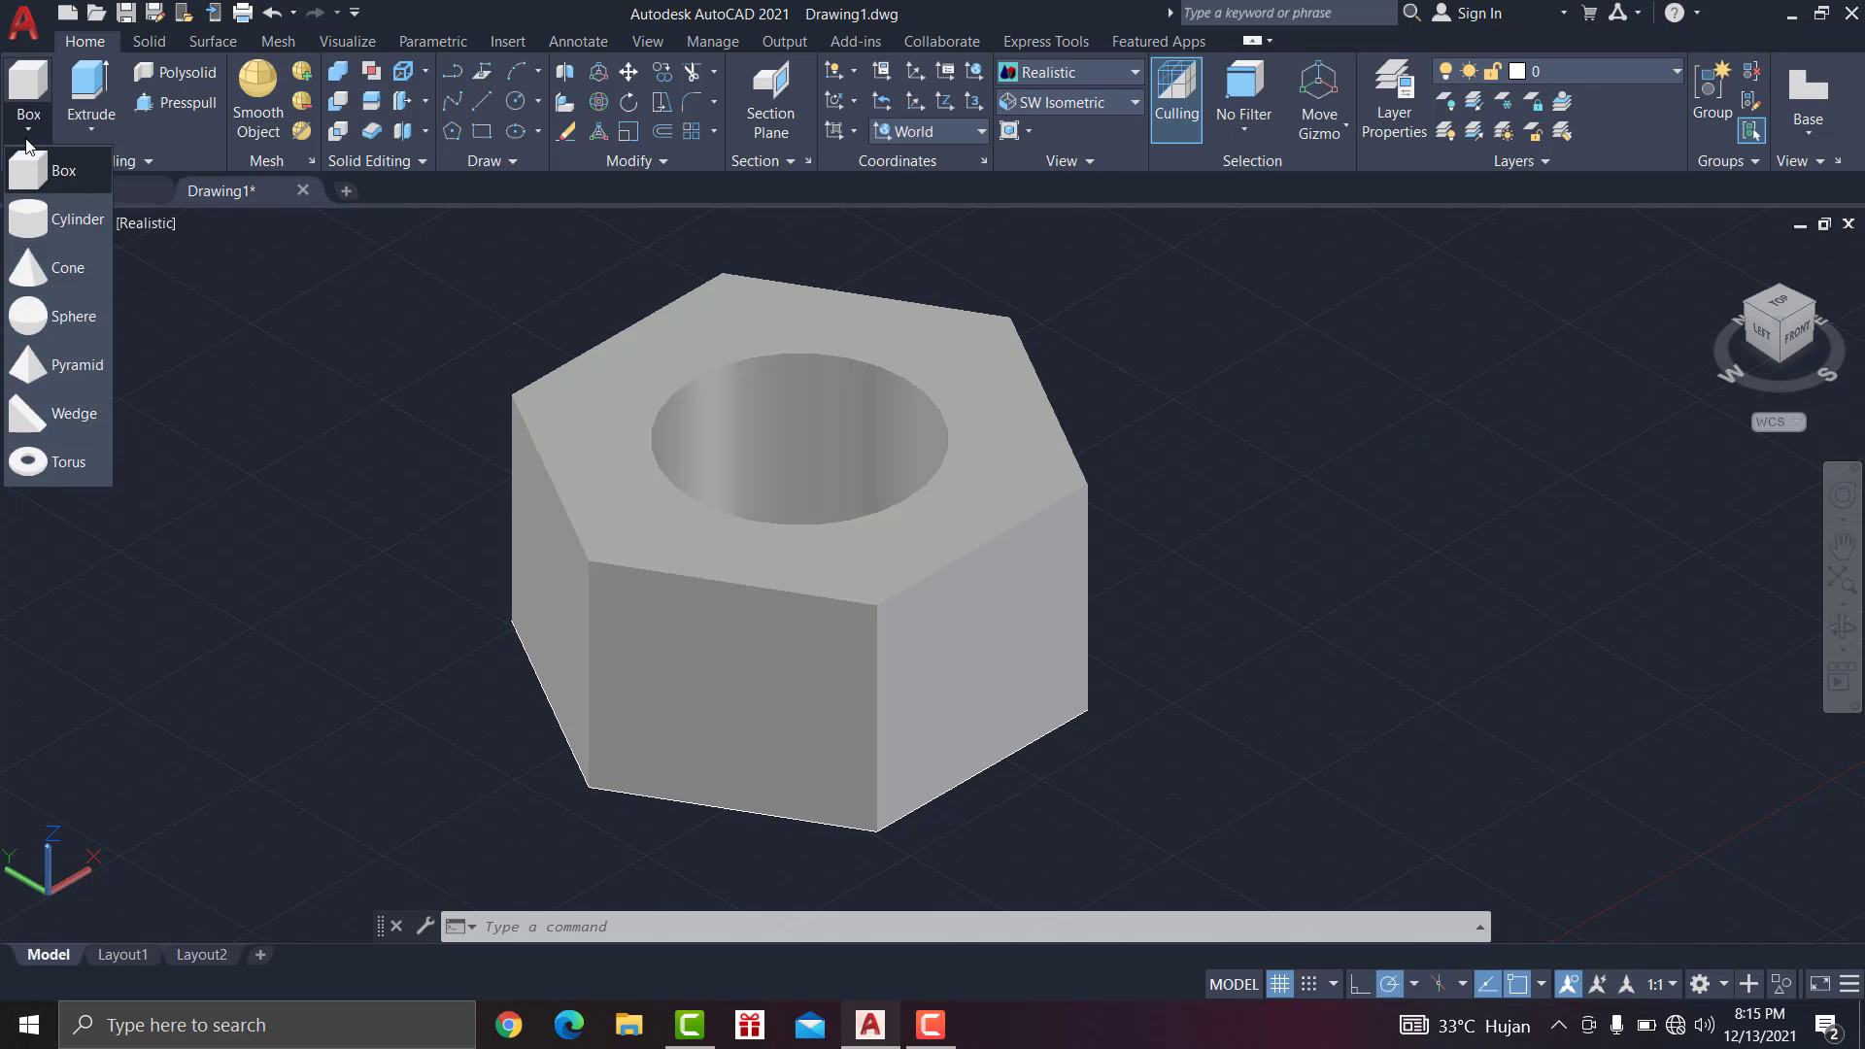
{"action": "left_click", "coordinate": [49, 267]}
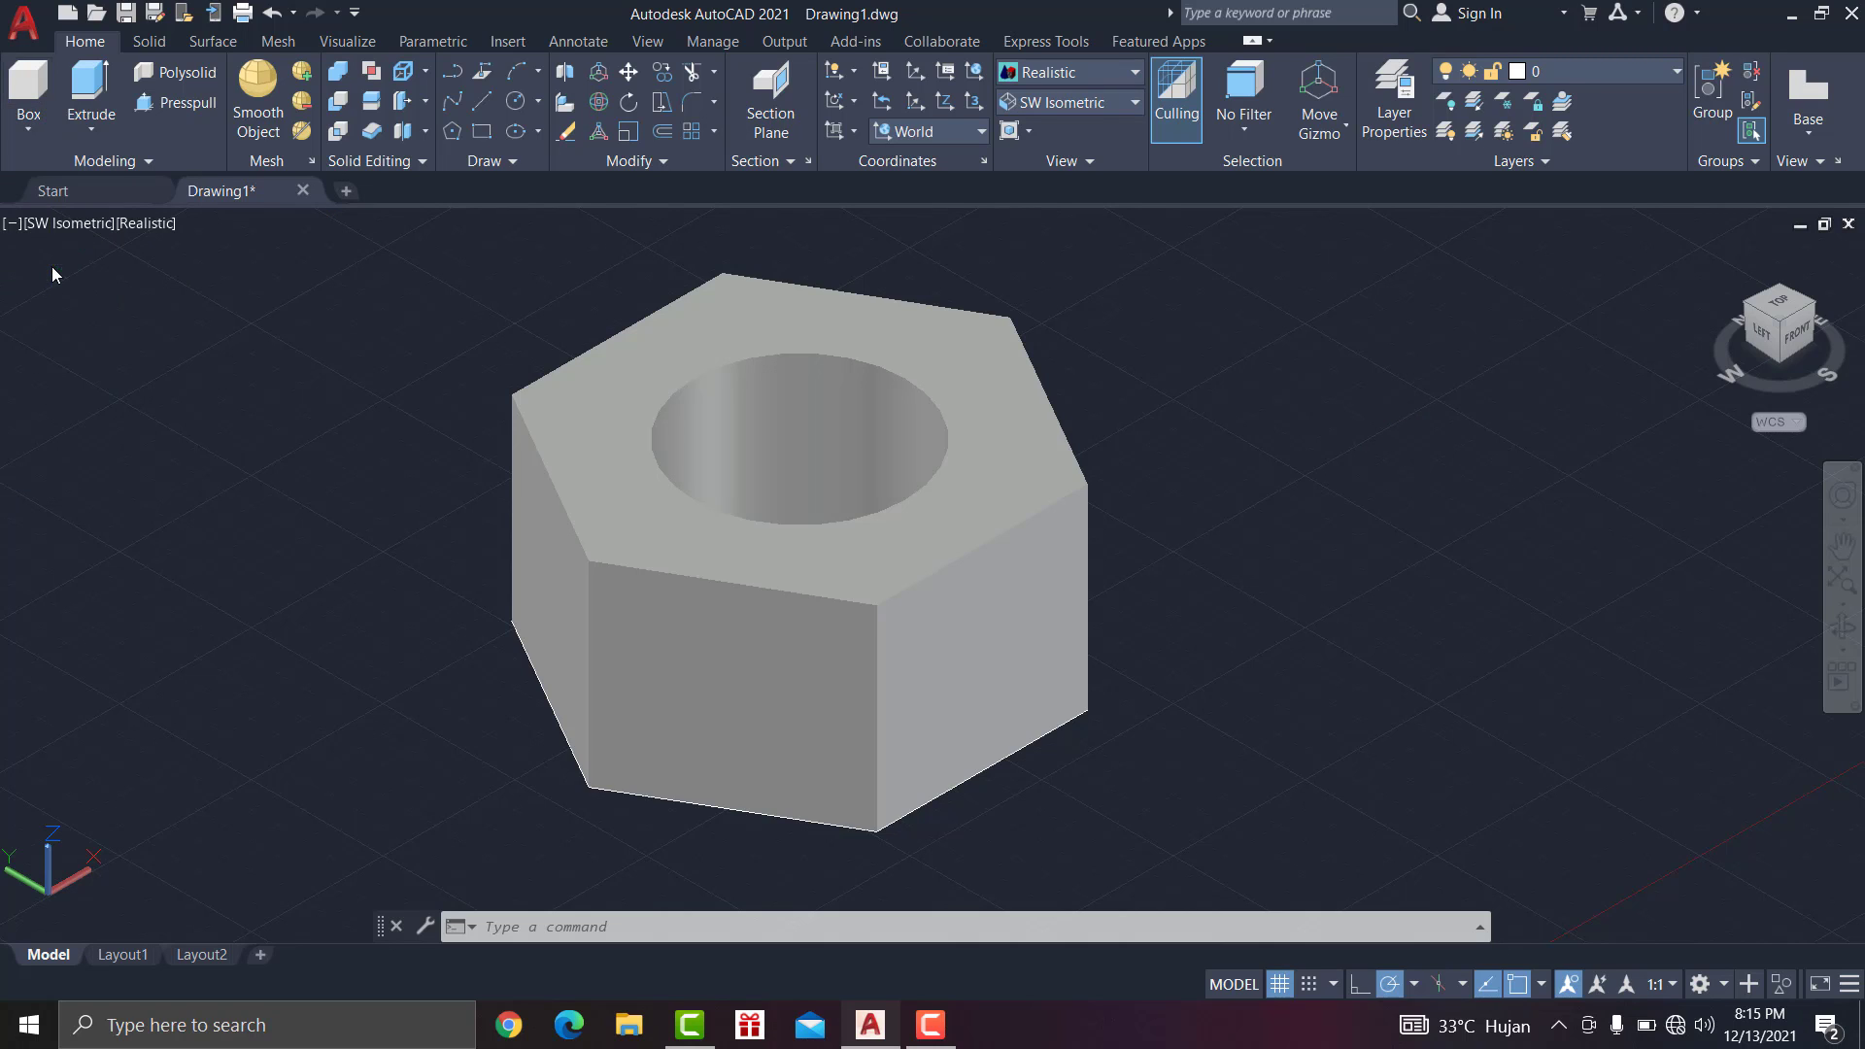
{"action": "left_click", "coordinate": [798, 439]}
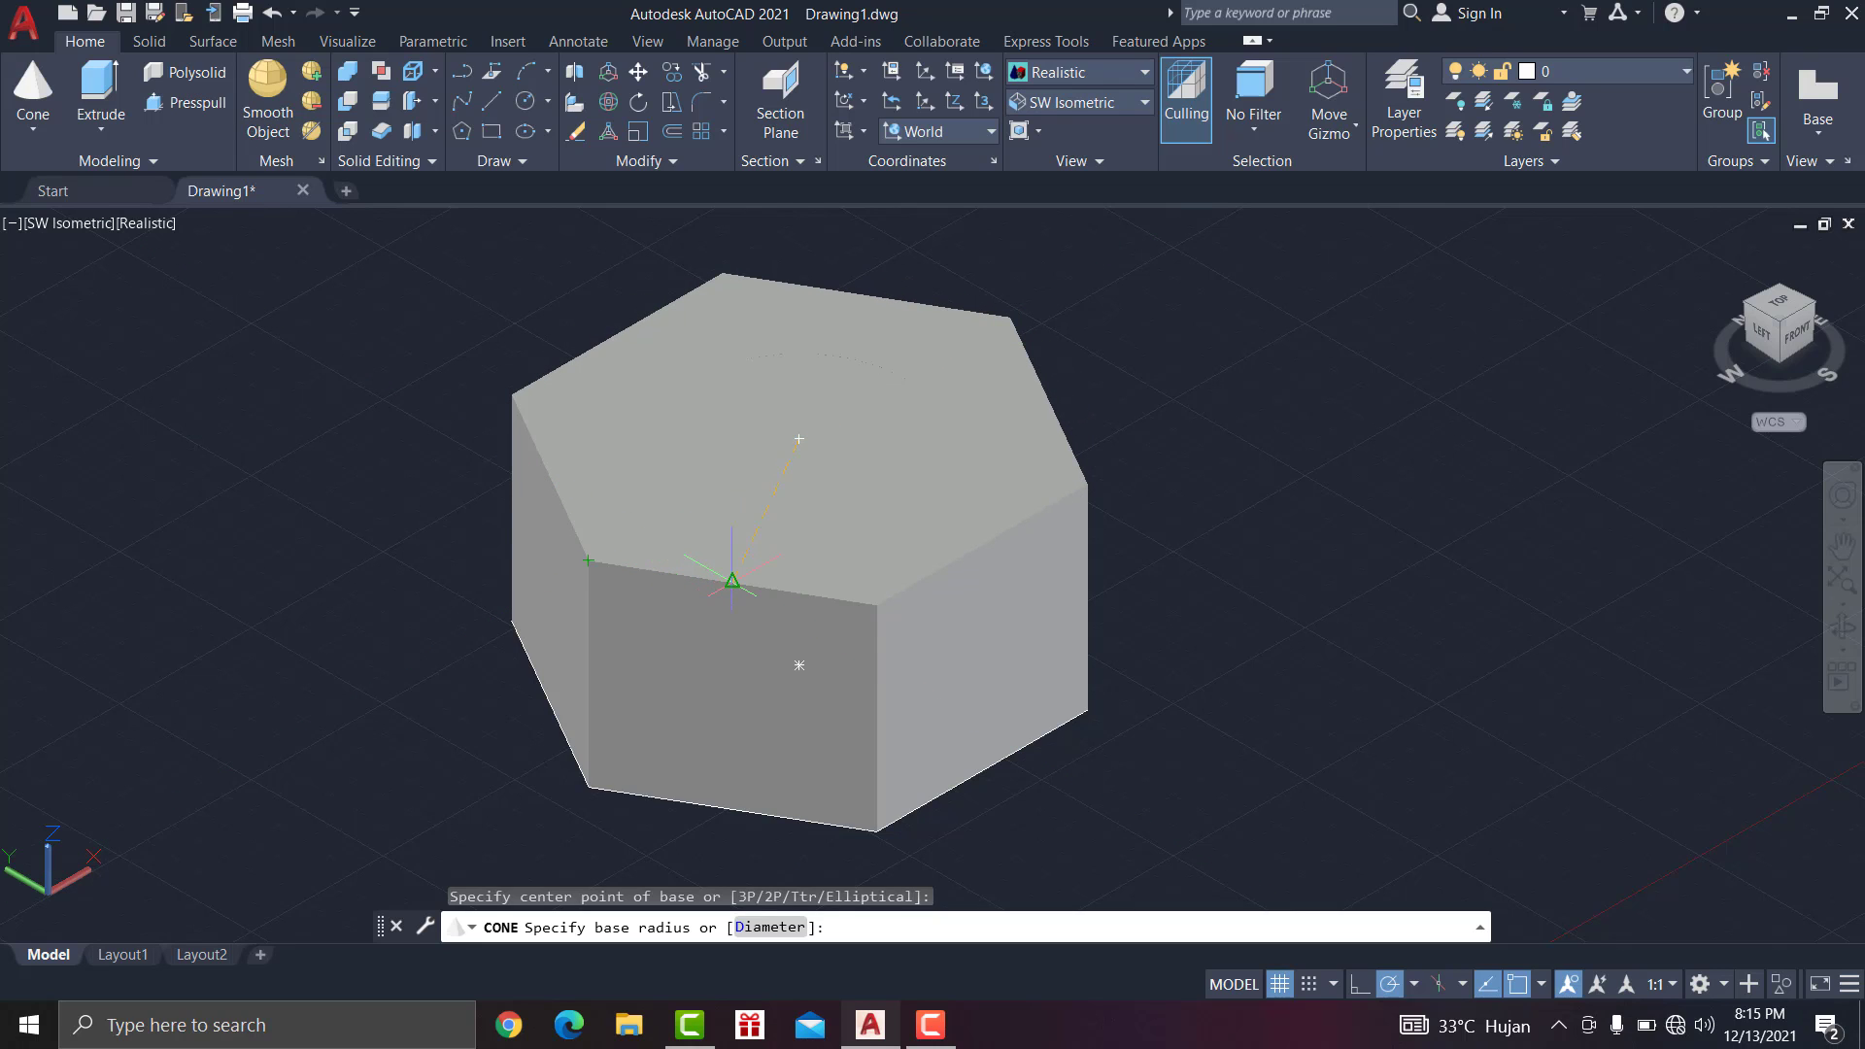
{"action": "left_click", "coordinate": [732, 581]}
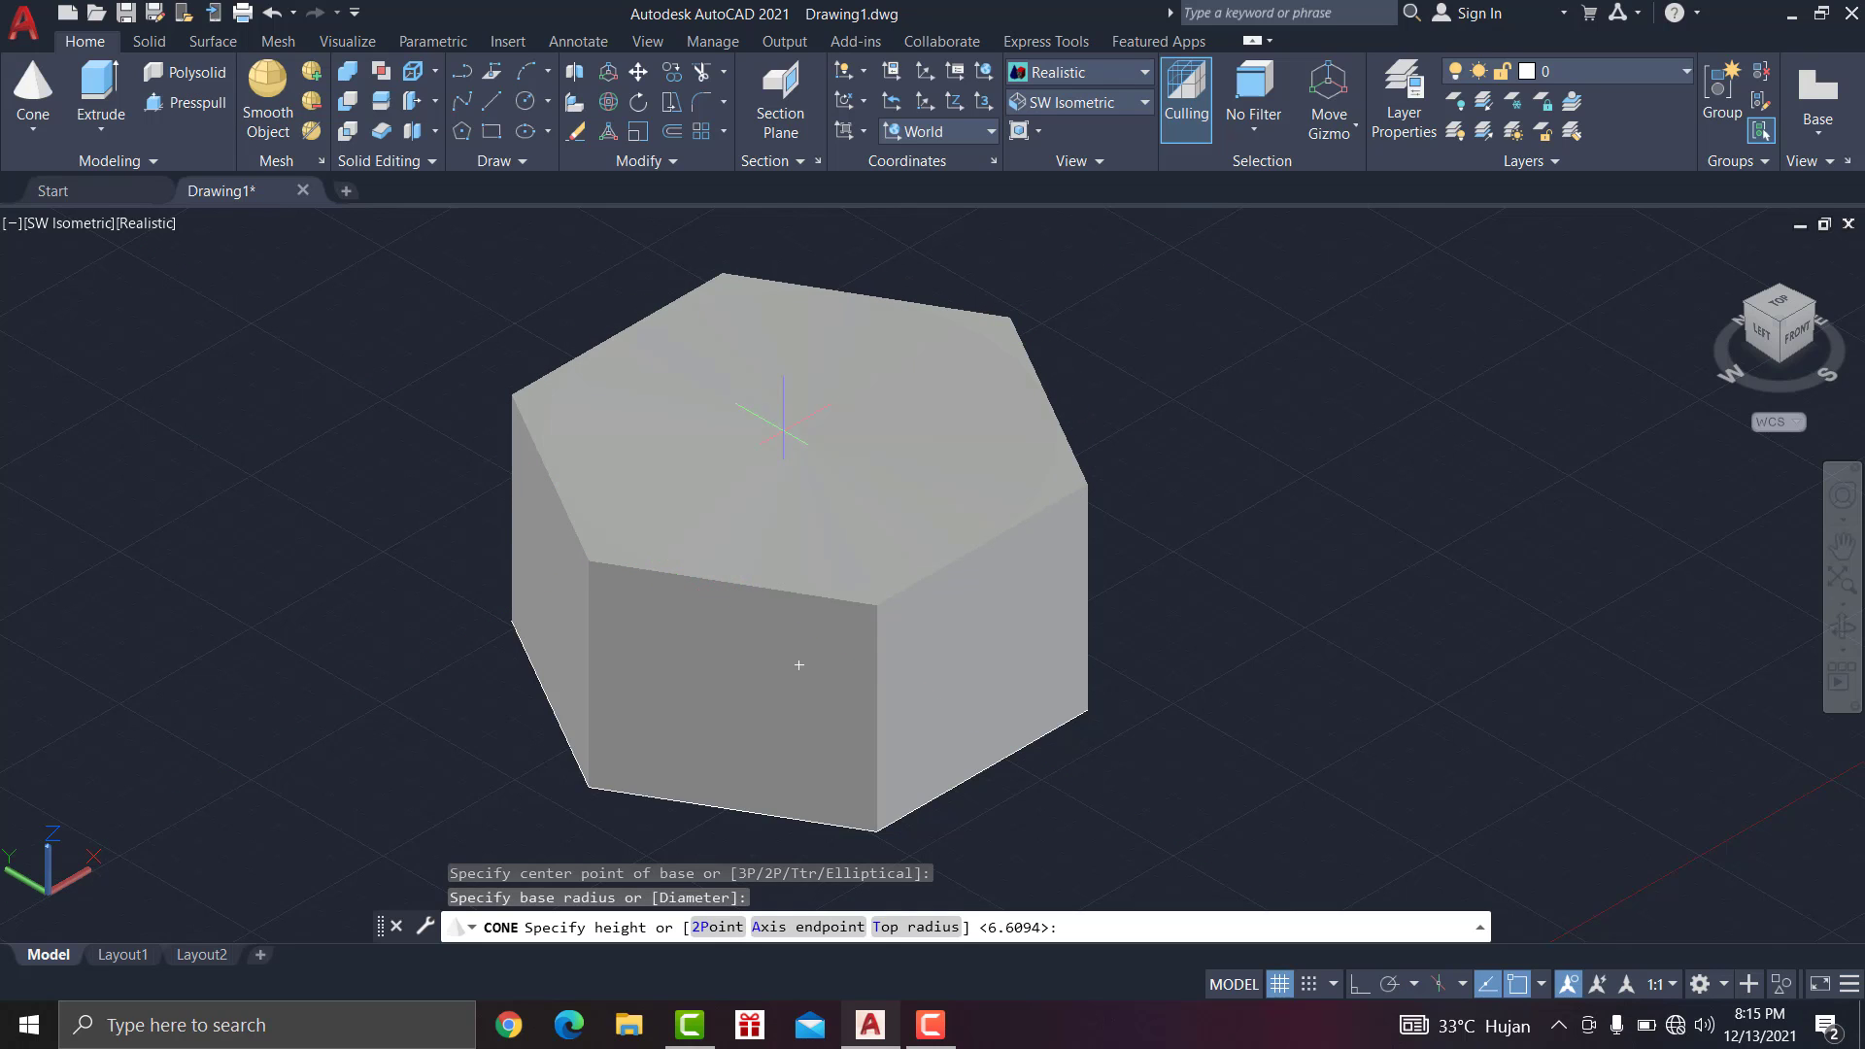
{"action": "scroll", "coordinate": [775, 364], "scroll_direction": "down", "scroll_amount": 8}
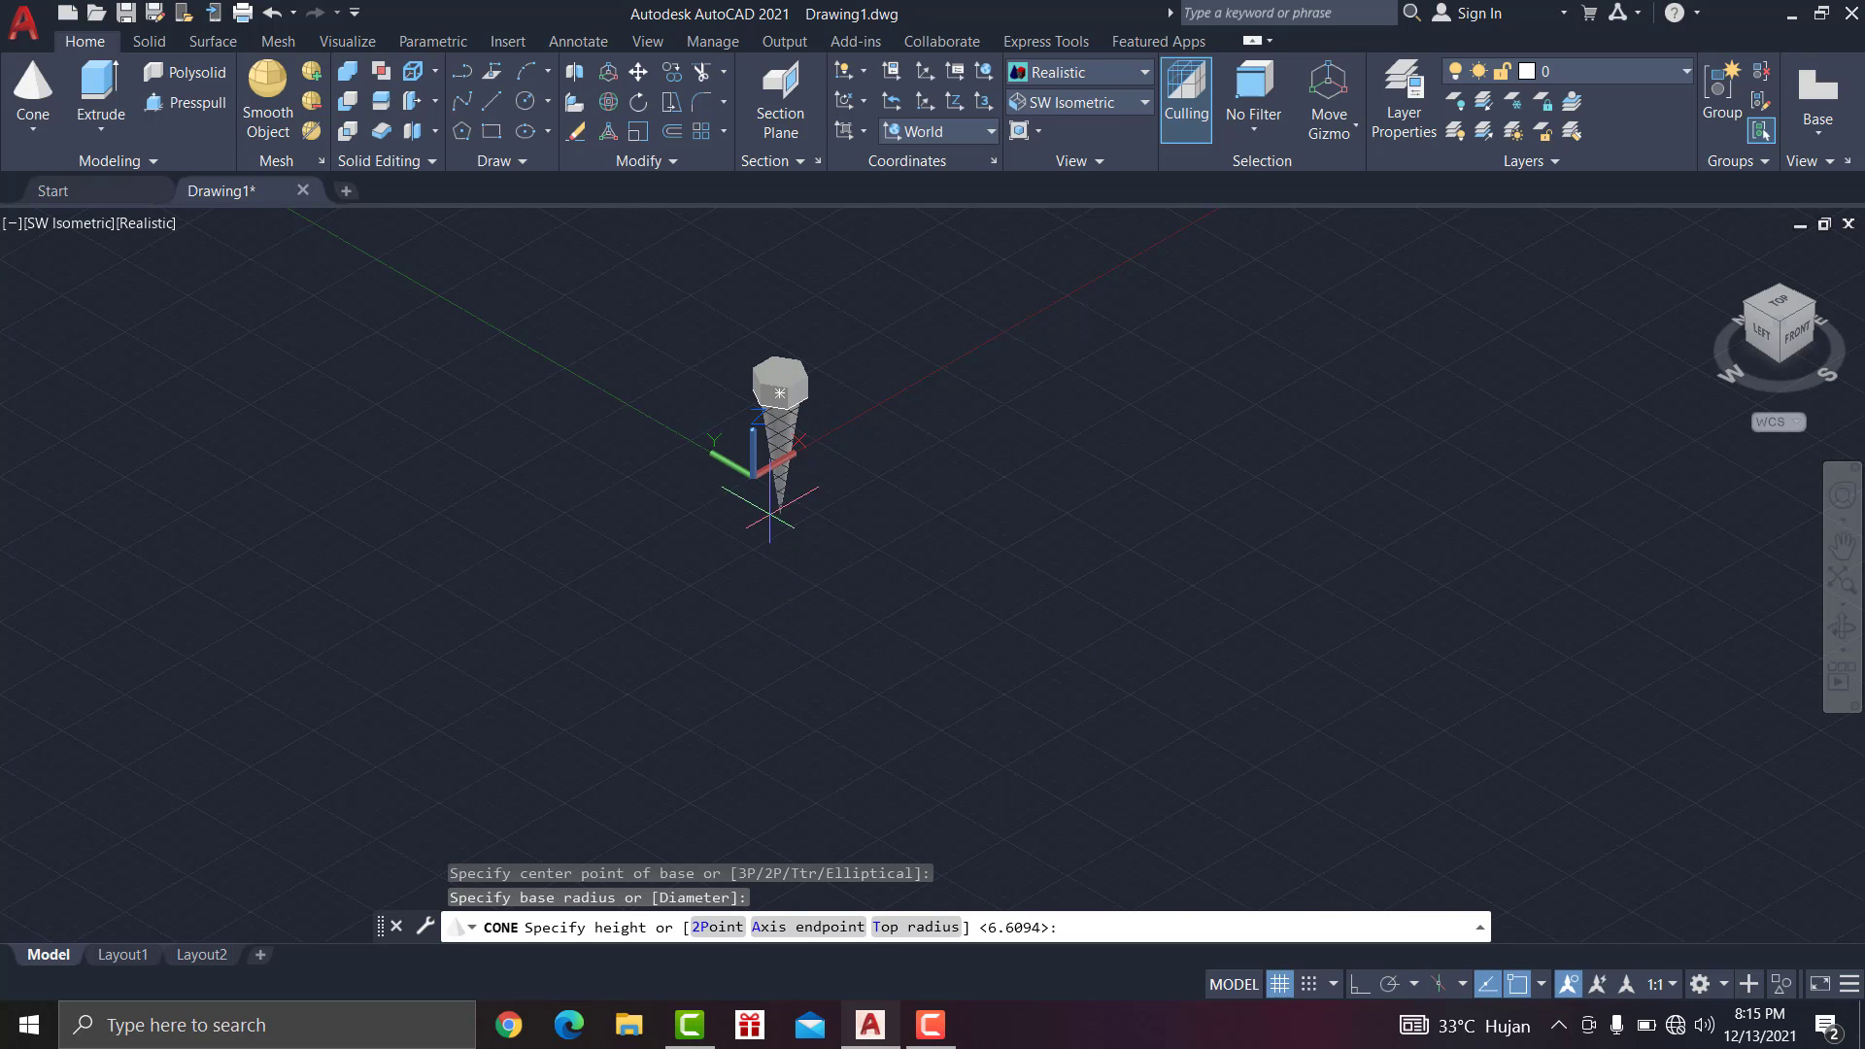
{"action": "scroll", "coordinate": [768, 483], "scroll_direction": "up", "scroll_amount": 3}
{"action": "scroll", "coordinate": [770, 483], "scroll_direction": "down", "scroll_amount": 3}
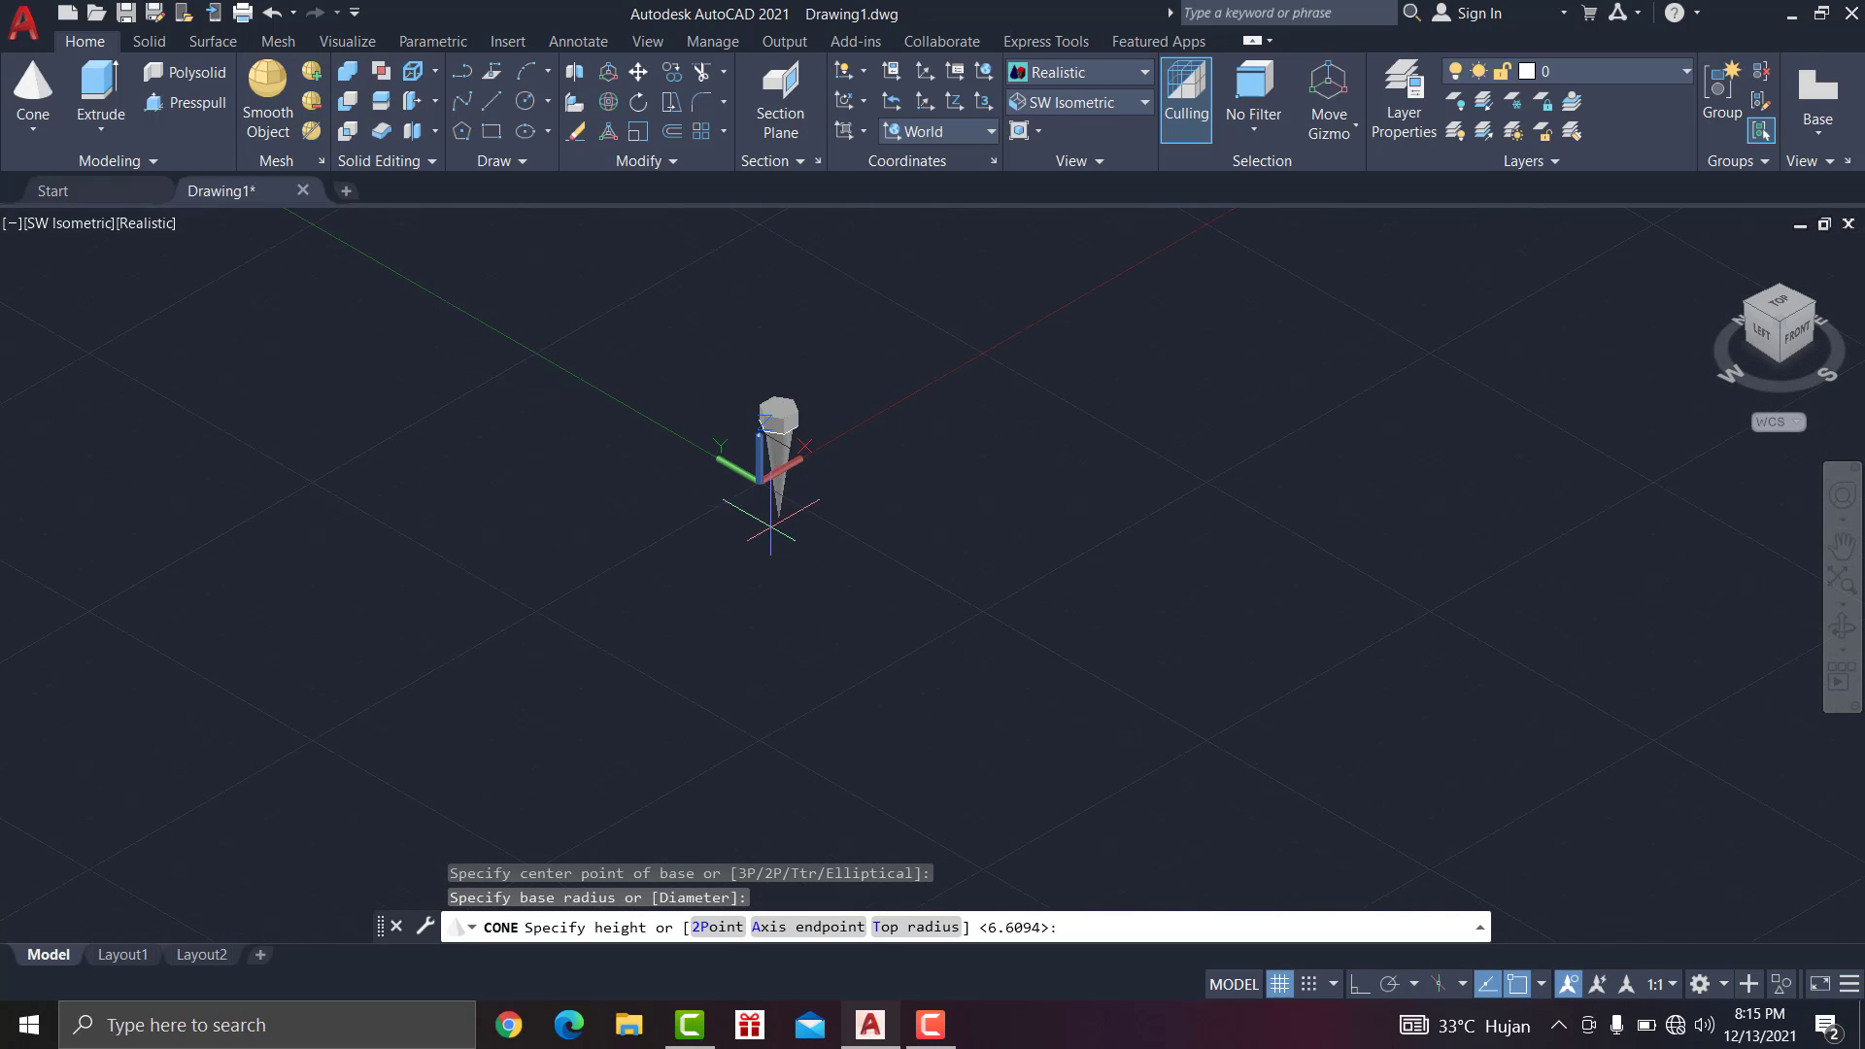
{"action": "left_click", "coordinate": [770, 482]}
{"action": "scroll", "coordinate": [757, 486], "scroll_direction": "up", "scroll_amount": 4}
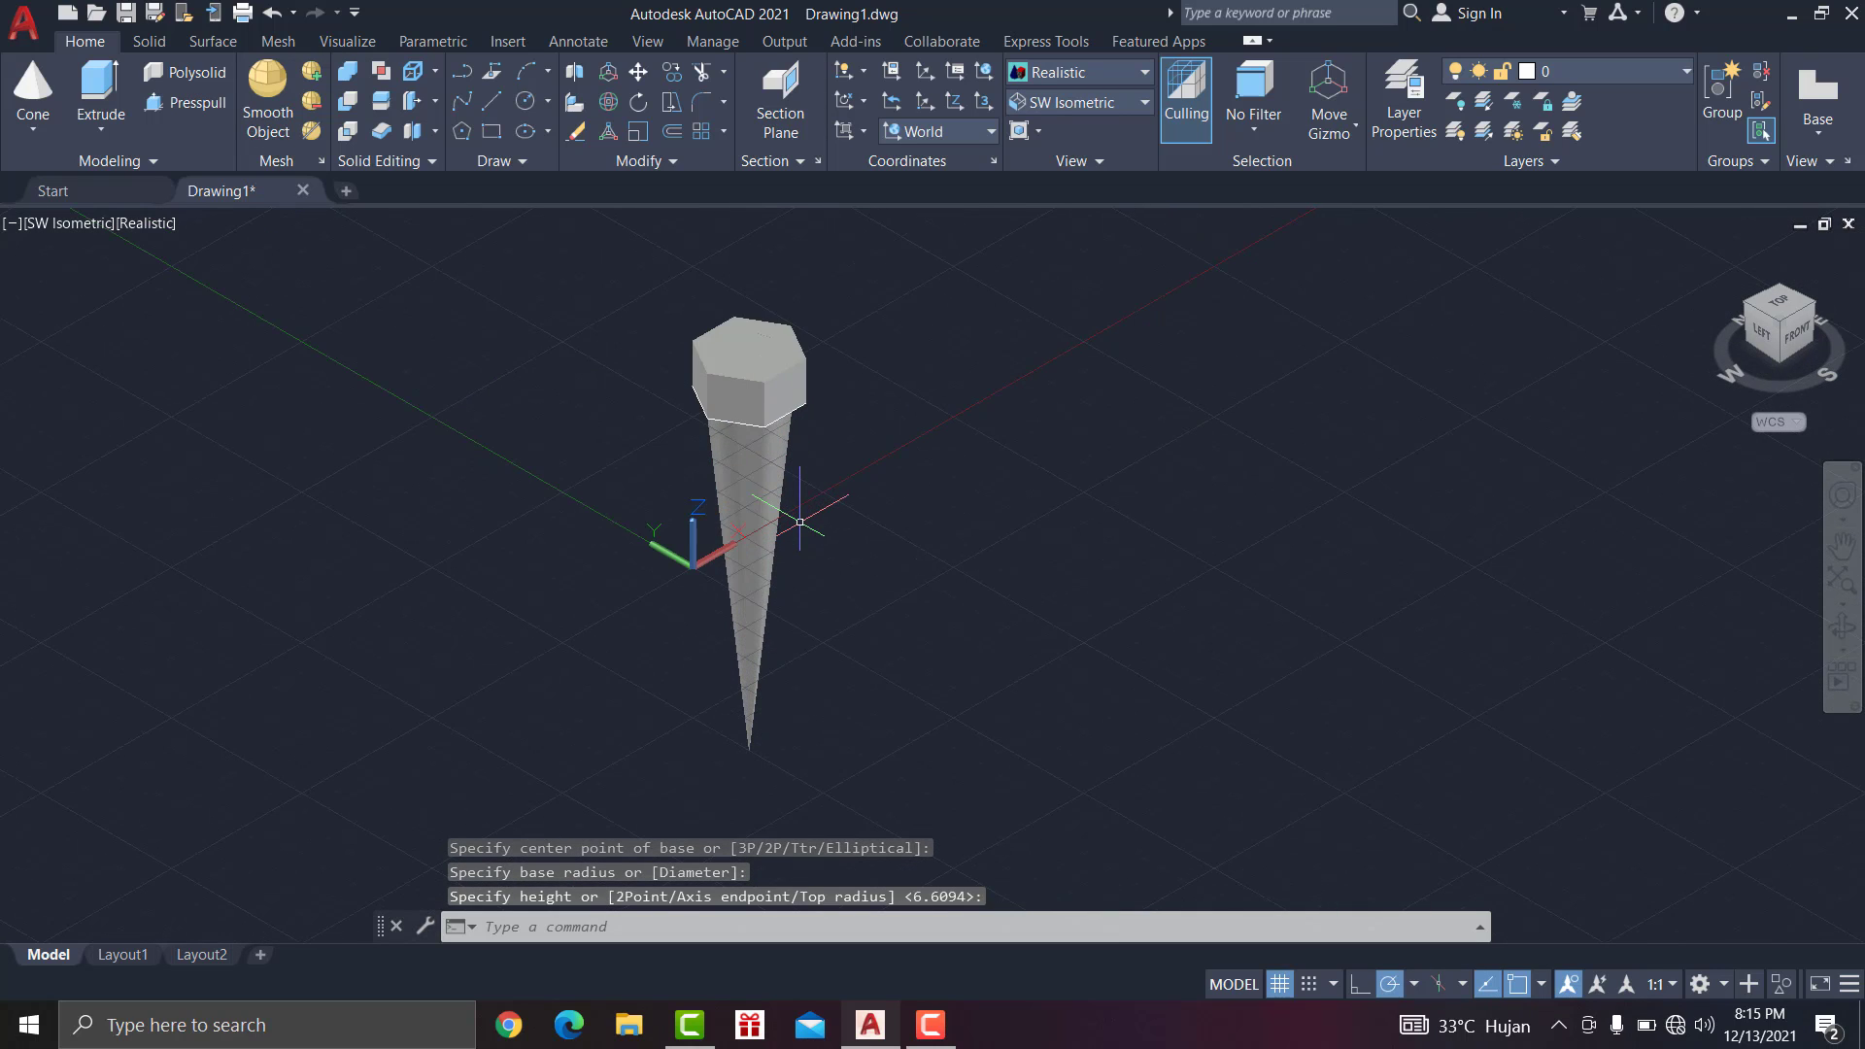
Step: Stretch the cone's lower tip radius outward to a freely picked size so the solid flares widely beneath the nut
{"action": "left_click", "coordinate": [746, 646]}
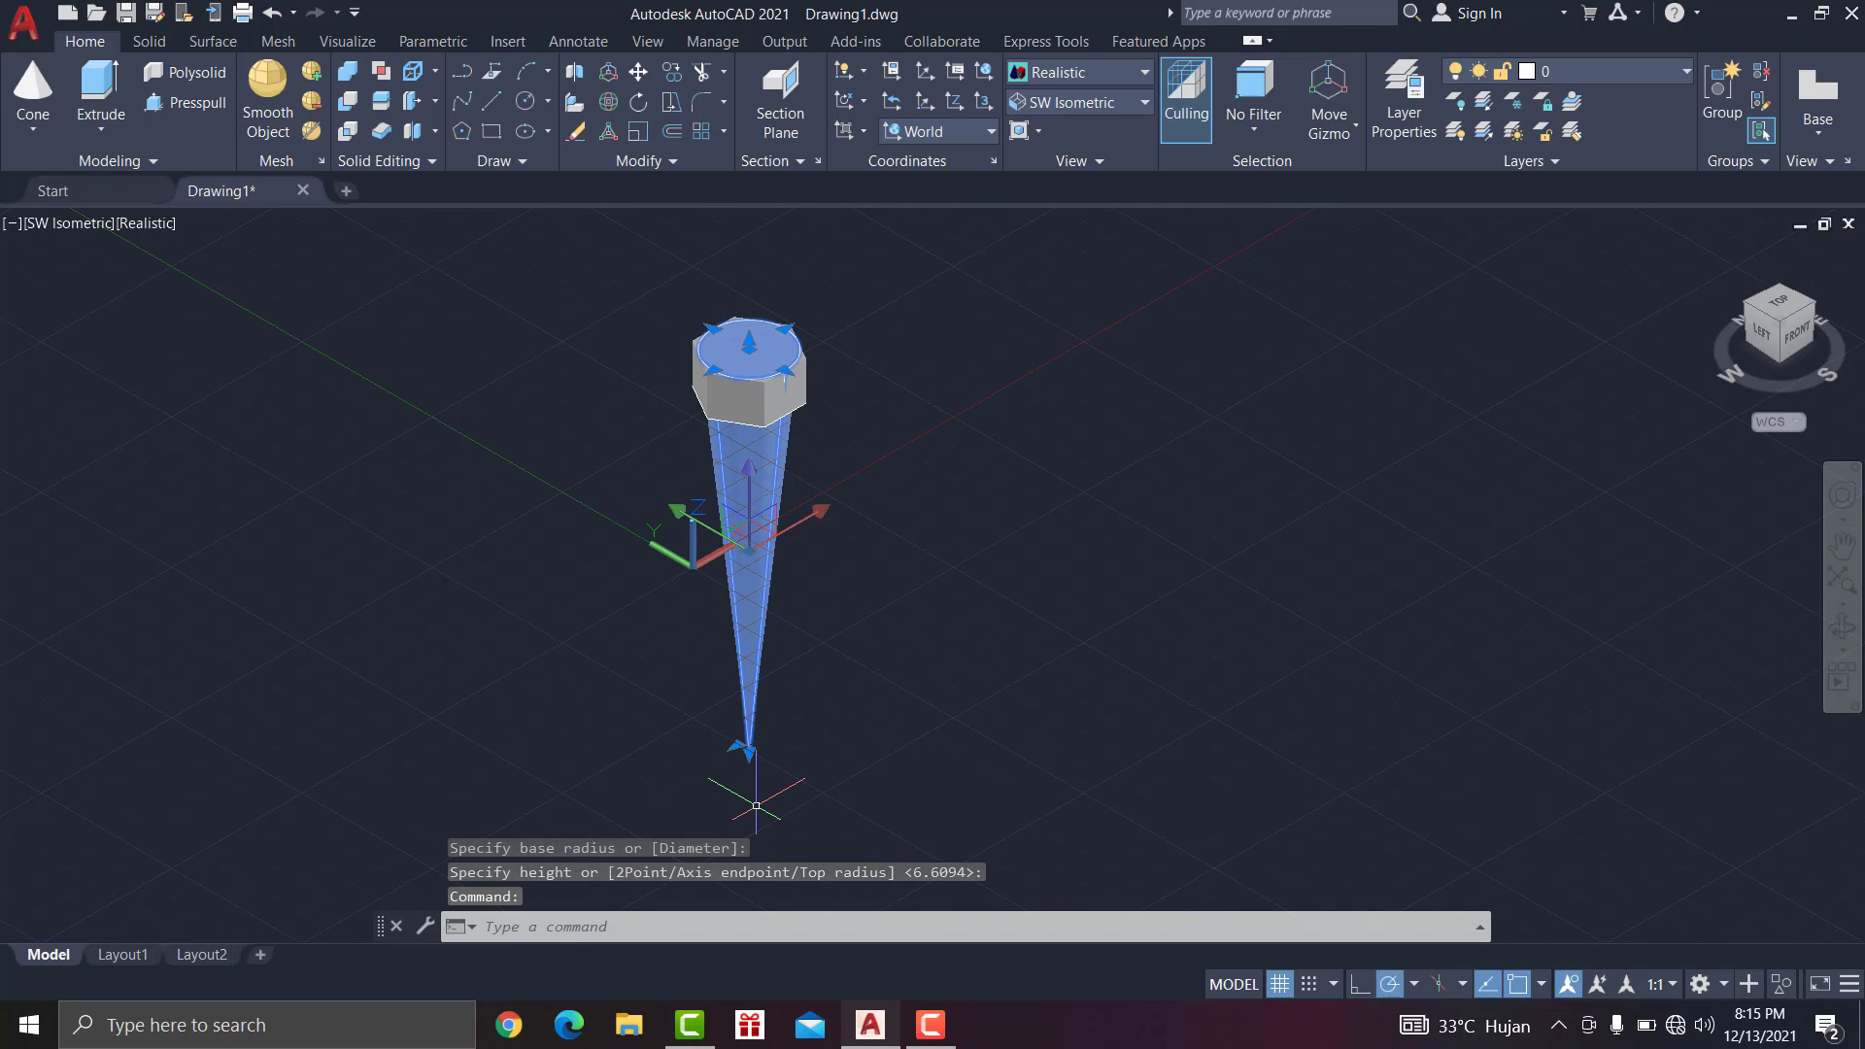
{"action": "scroll", "coordinate": [755, 806], "scroll_direction": "down", "scroll_amount": 2}
{"action": "scroll", "coordinate": [738, 767], "scroll_direction": "up", "scroll_amount": 4}
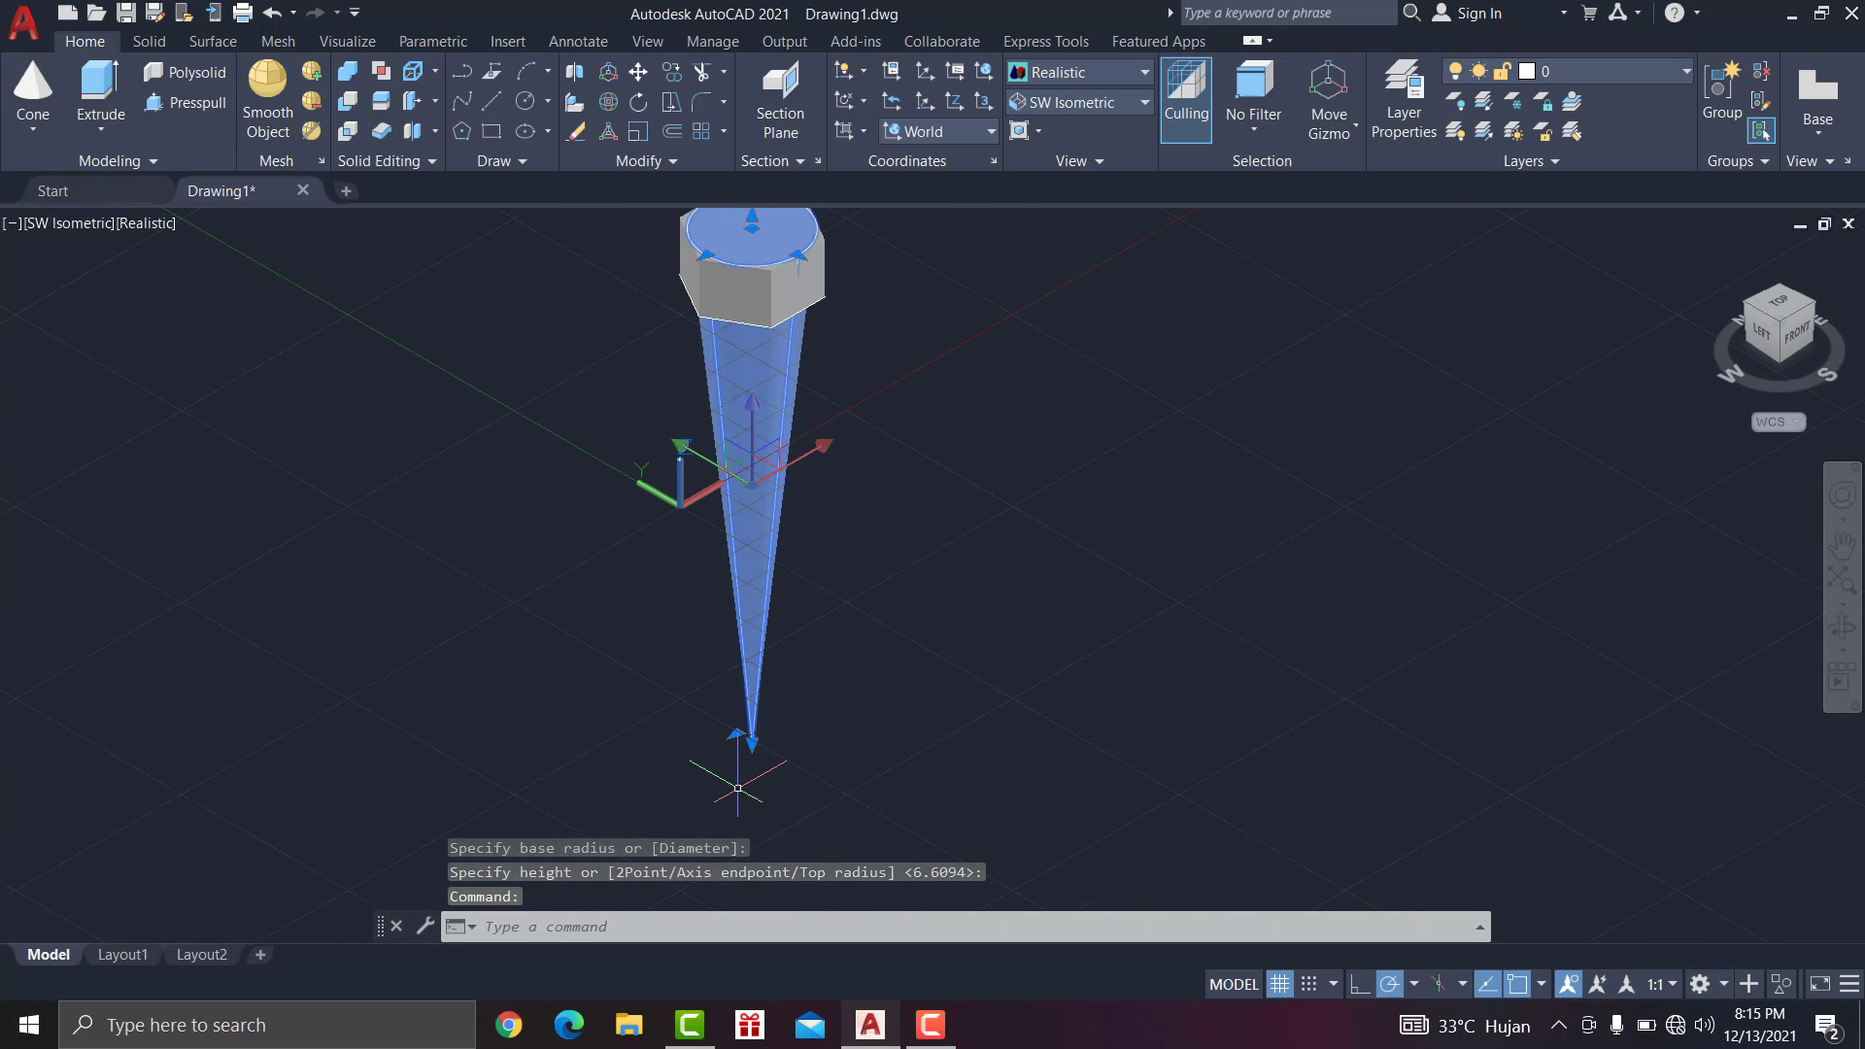
{"action": "left_click", "coordinate": [735, 733]}
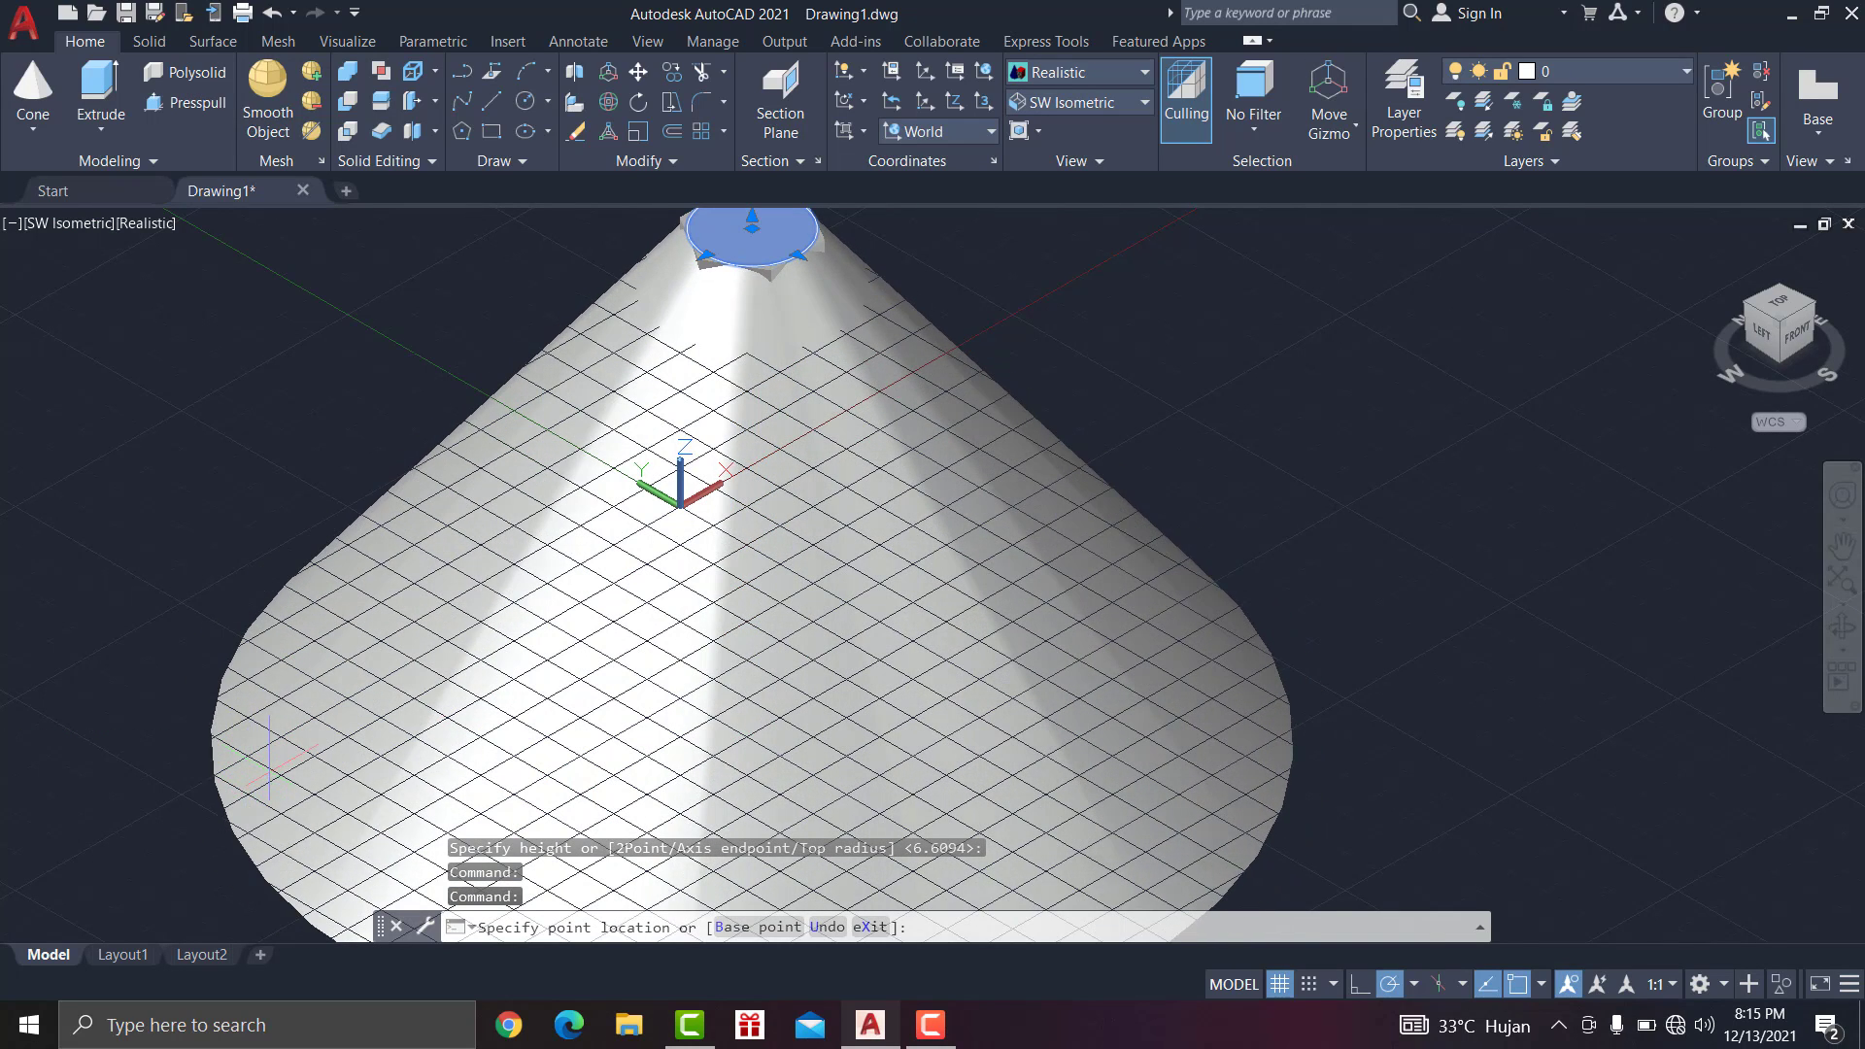
{"action": "scroll", "coordinate": [256, 742], "scroll_direction": "down", "scroll_amount": 2}
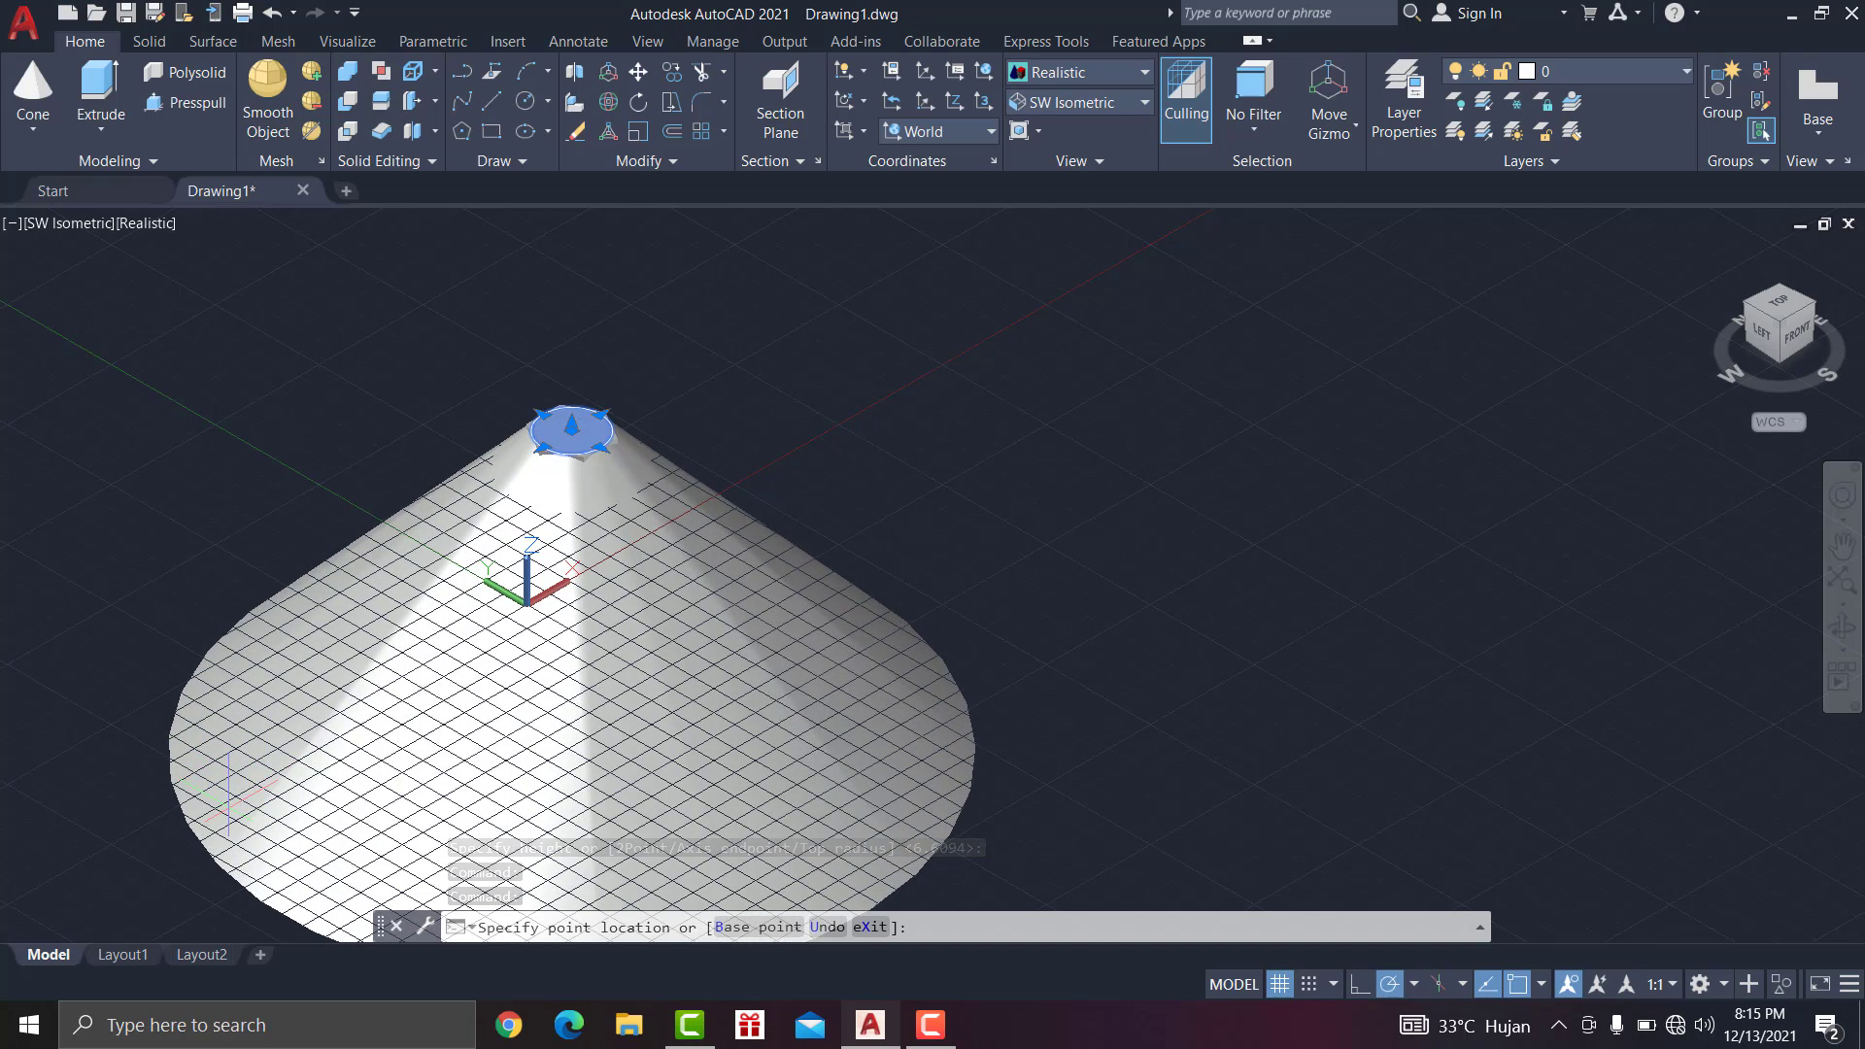
{"action": "left_click", "coordinate": [202, 808]}
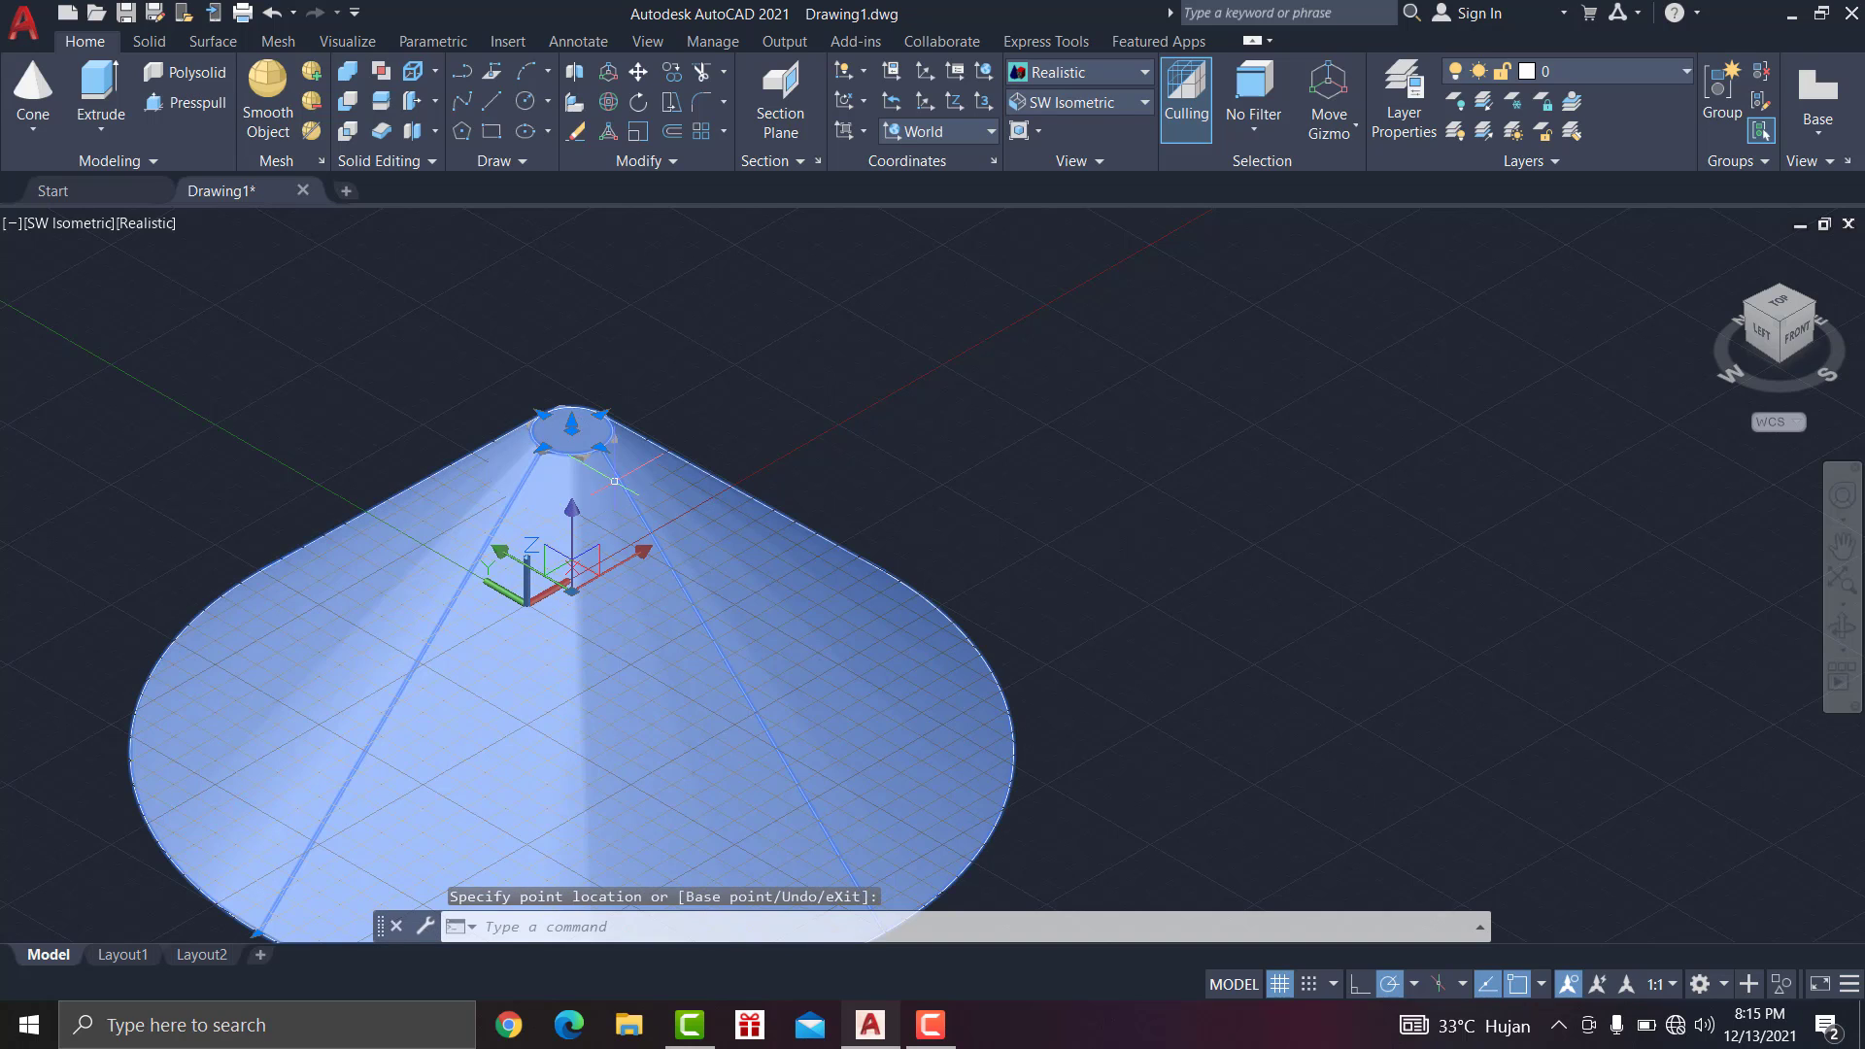
{"action": "scroll", "coordinate": [588, 445], "scroll_direction": "down", "scroll_amount": 3}
{"action": "scroll", "coordinate": [587, 444], "scroll_direction": "up", "scroll_amount": 5}
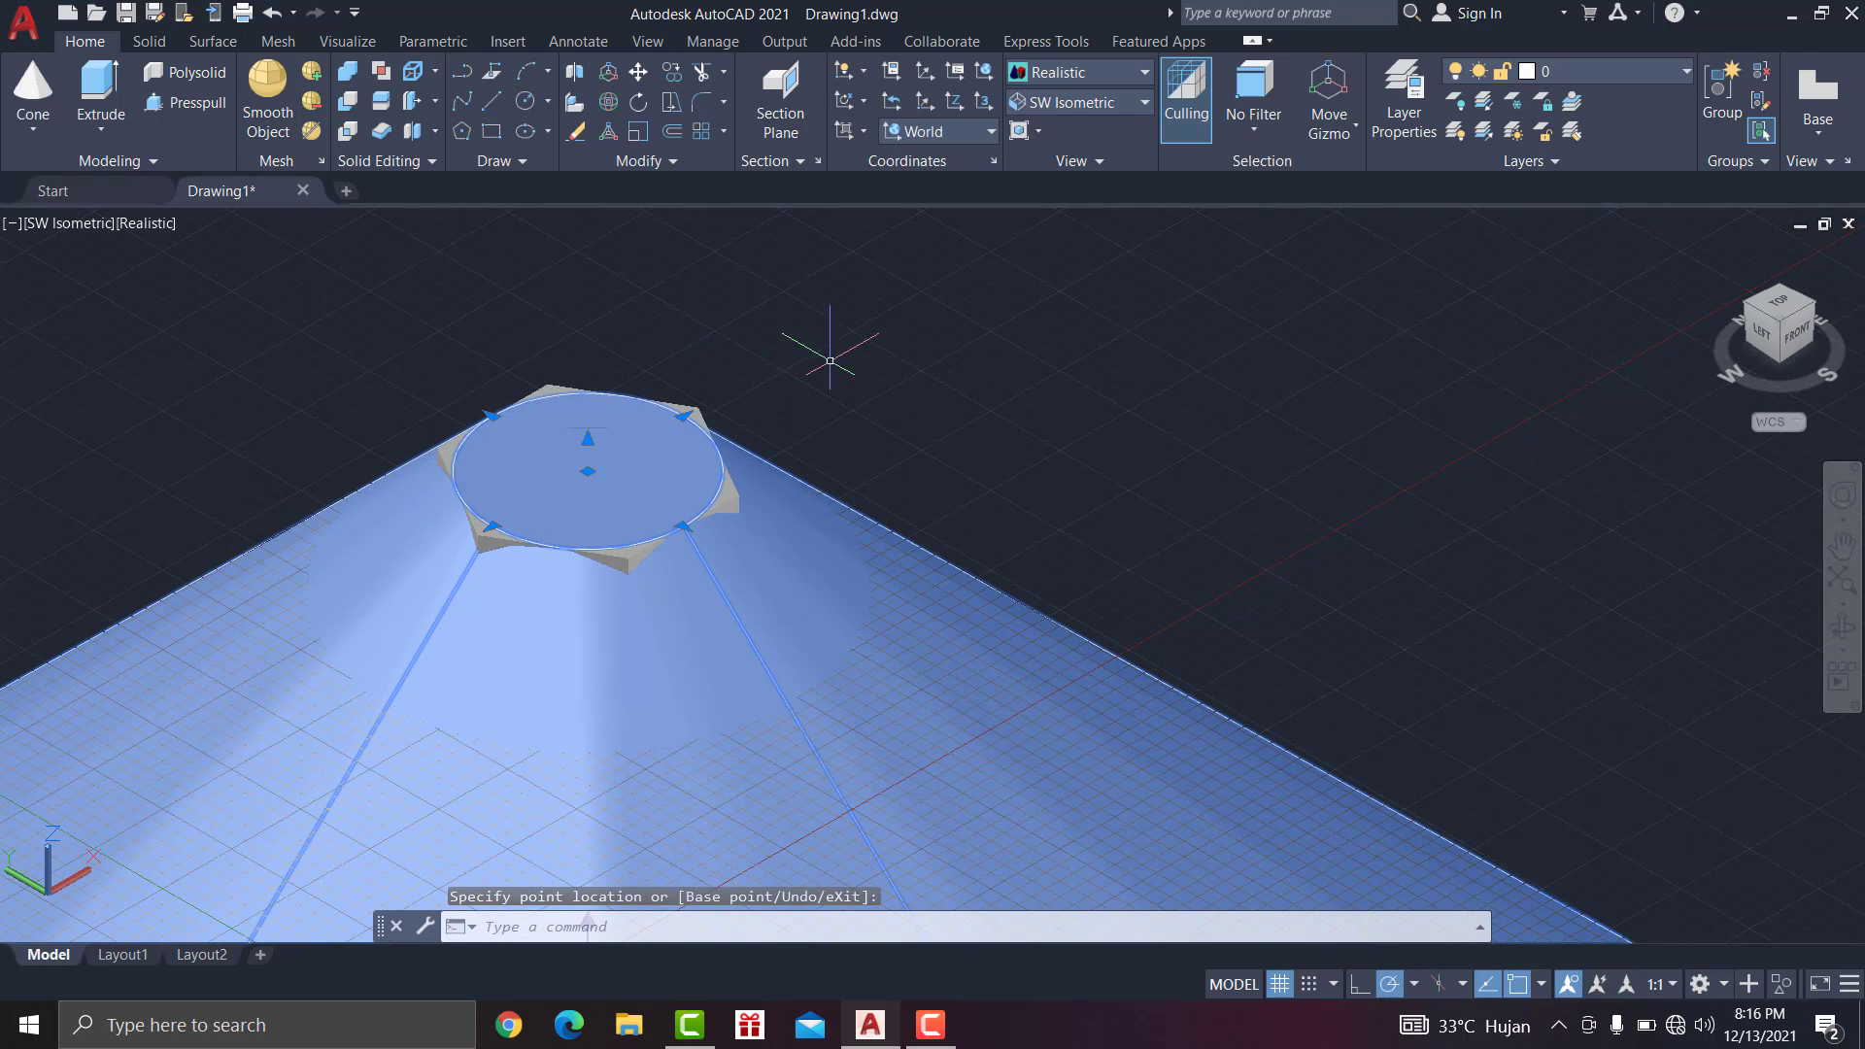
Step: Intersect the flared cone with the nut to bevel the corners of its top face
{"action": "left_click", "coordinate": [858, 344]}
{"action": "left_click", "coordinate": [694, 269]}
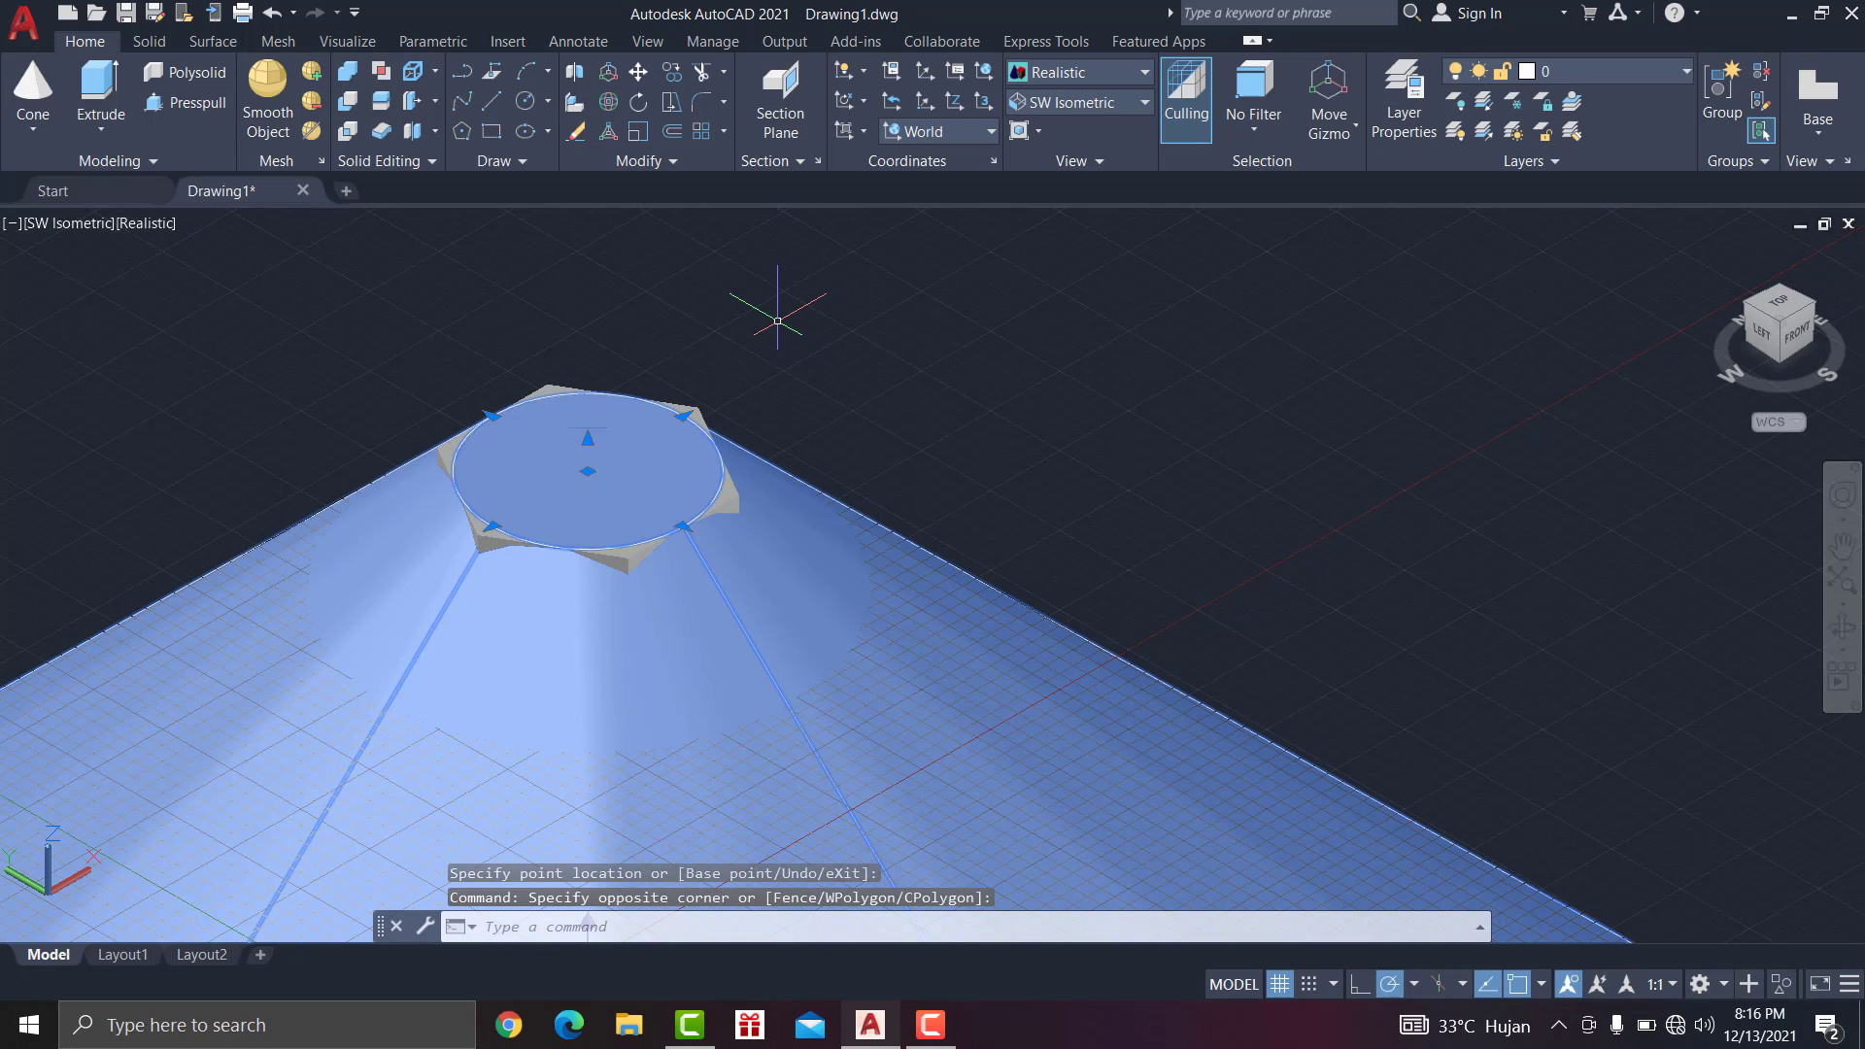
{"action": "middle_click_drag", "start_coordinate": [744, 314], "coordinate": [765, 317]}
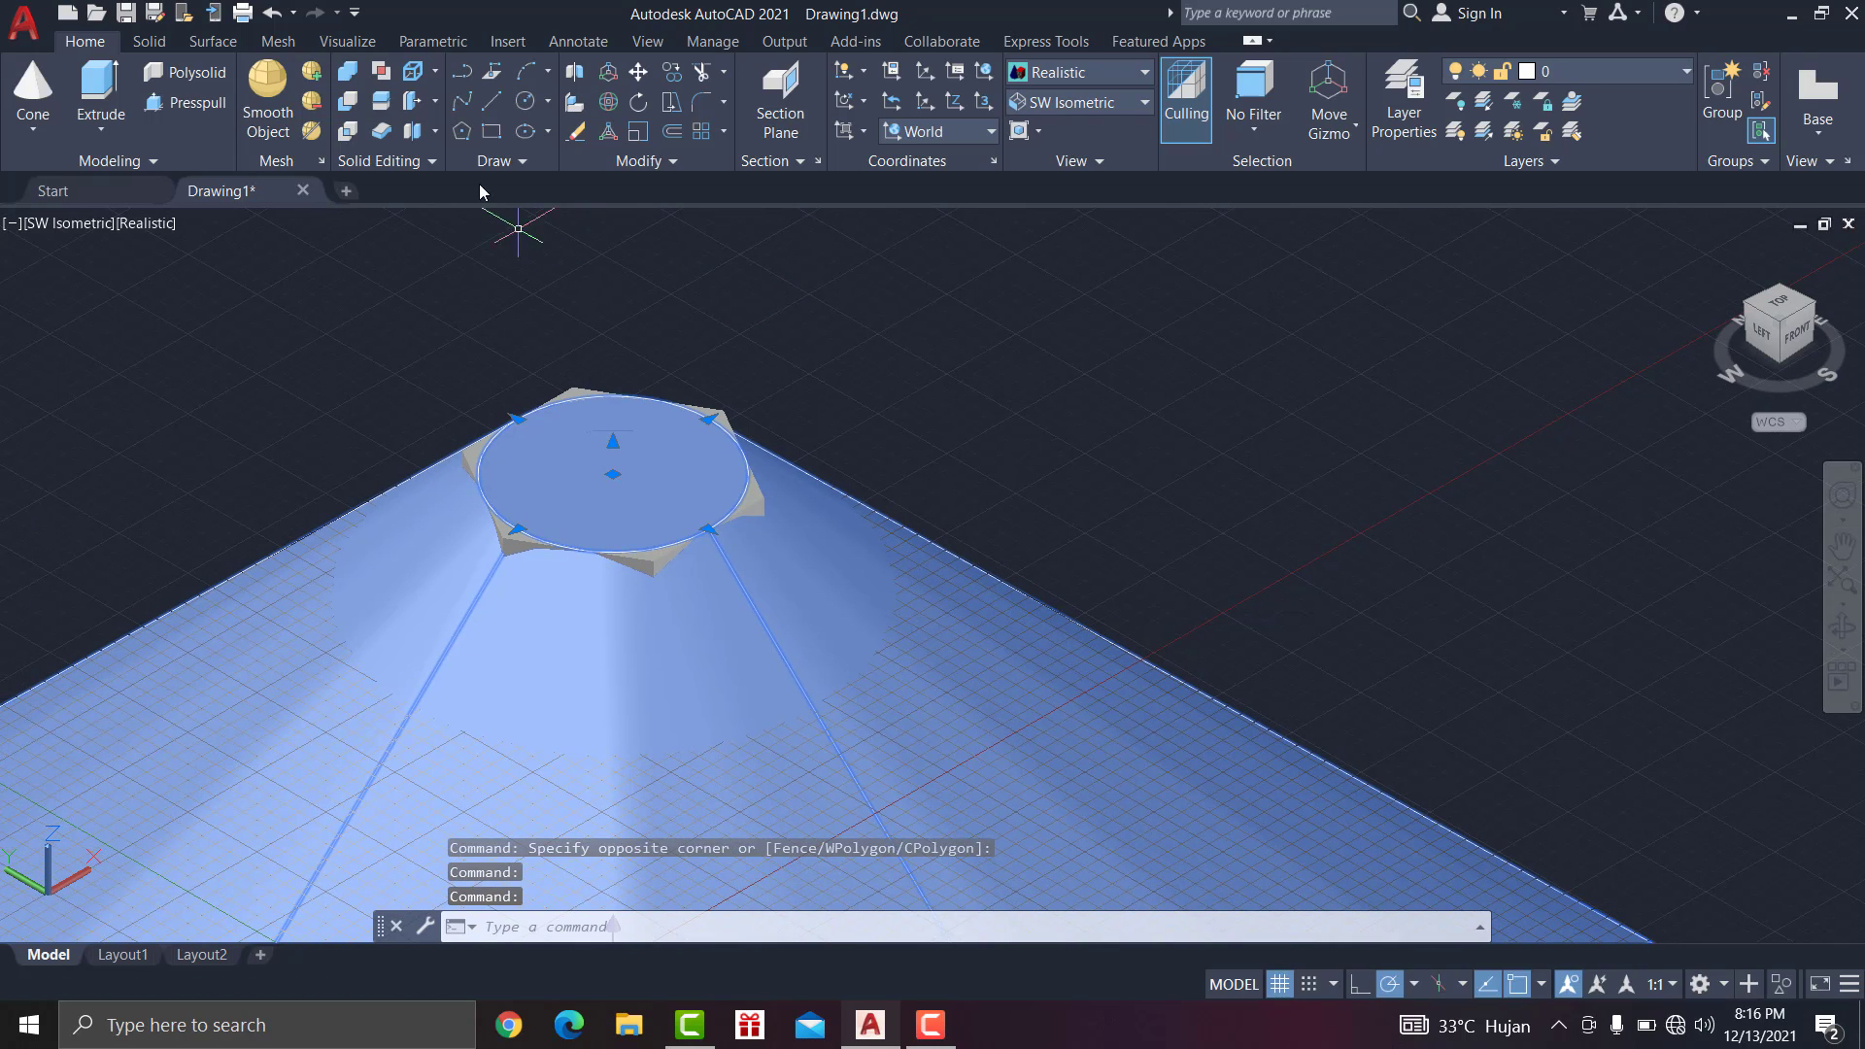
{"action": "left_click", "coordinate": [348, 131]}
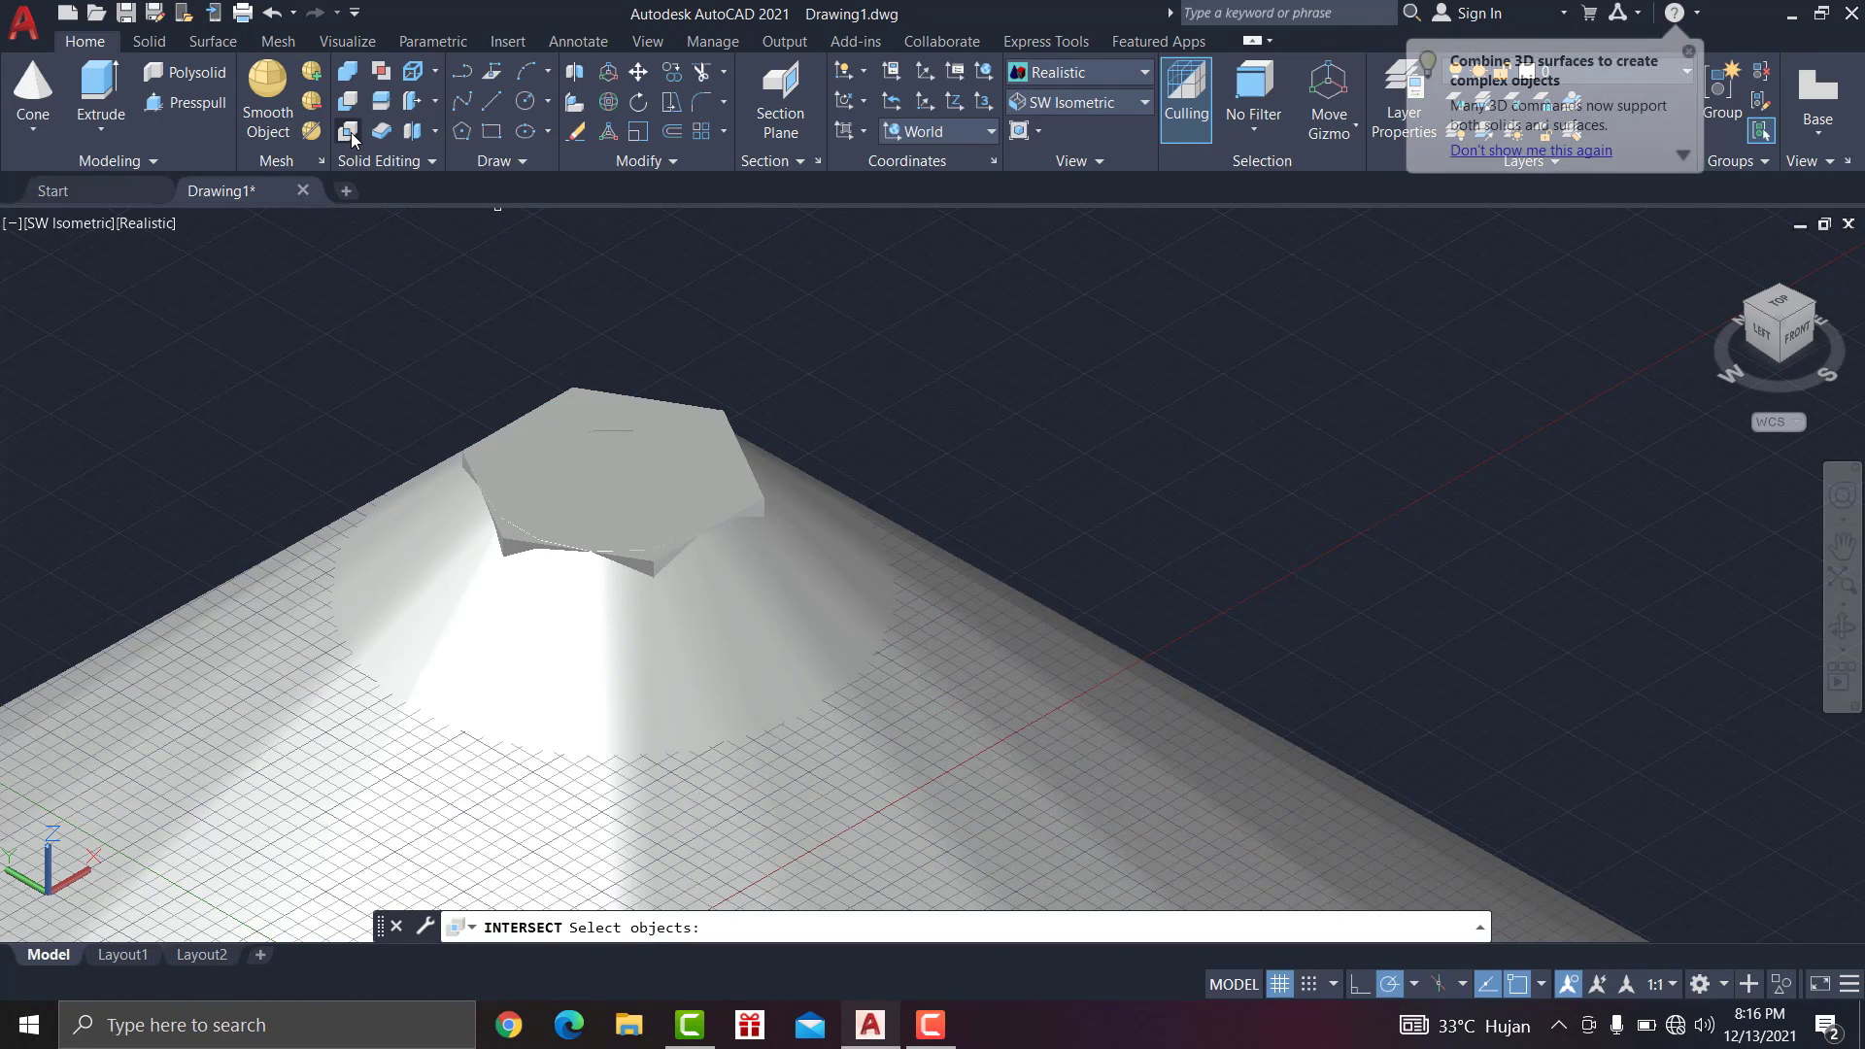
{"action": "left_click", "coordinate": [1036, 517]}
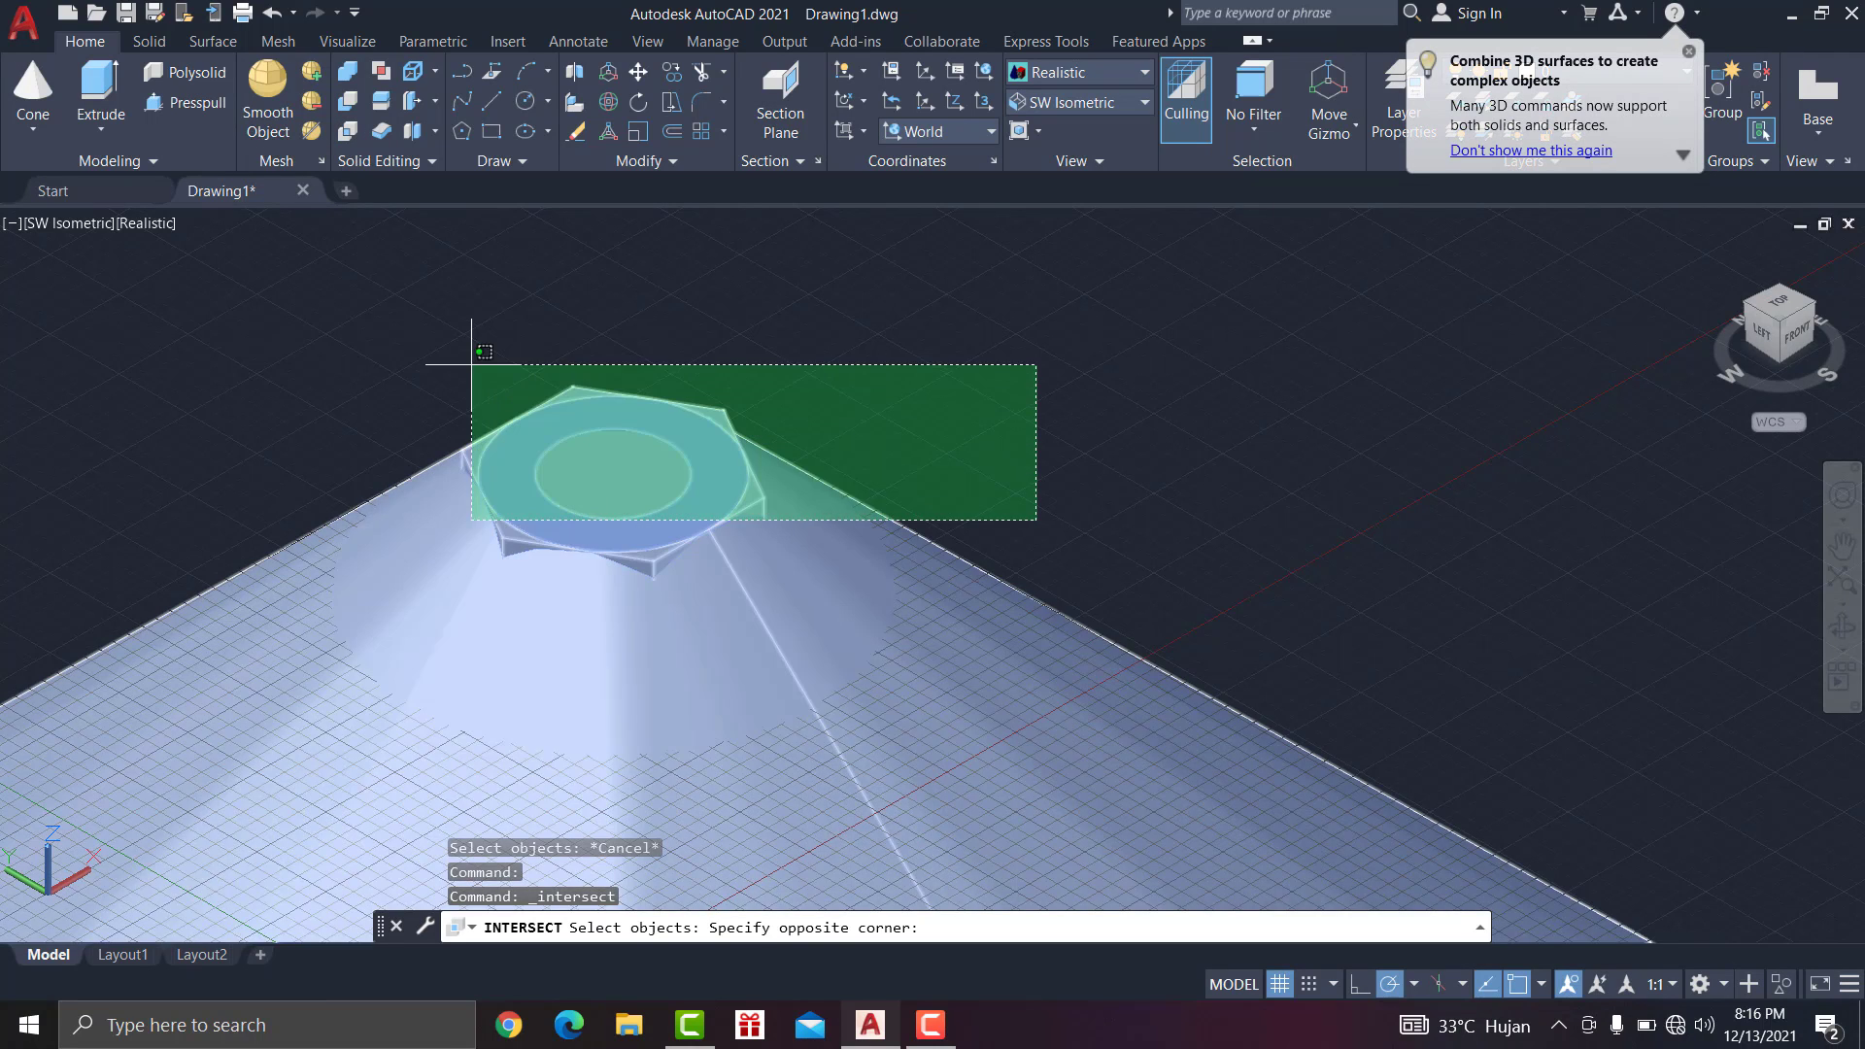
{"action": "left_click", "coordinate": [472, 361]}
{"action": "key", "text": "Return"}
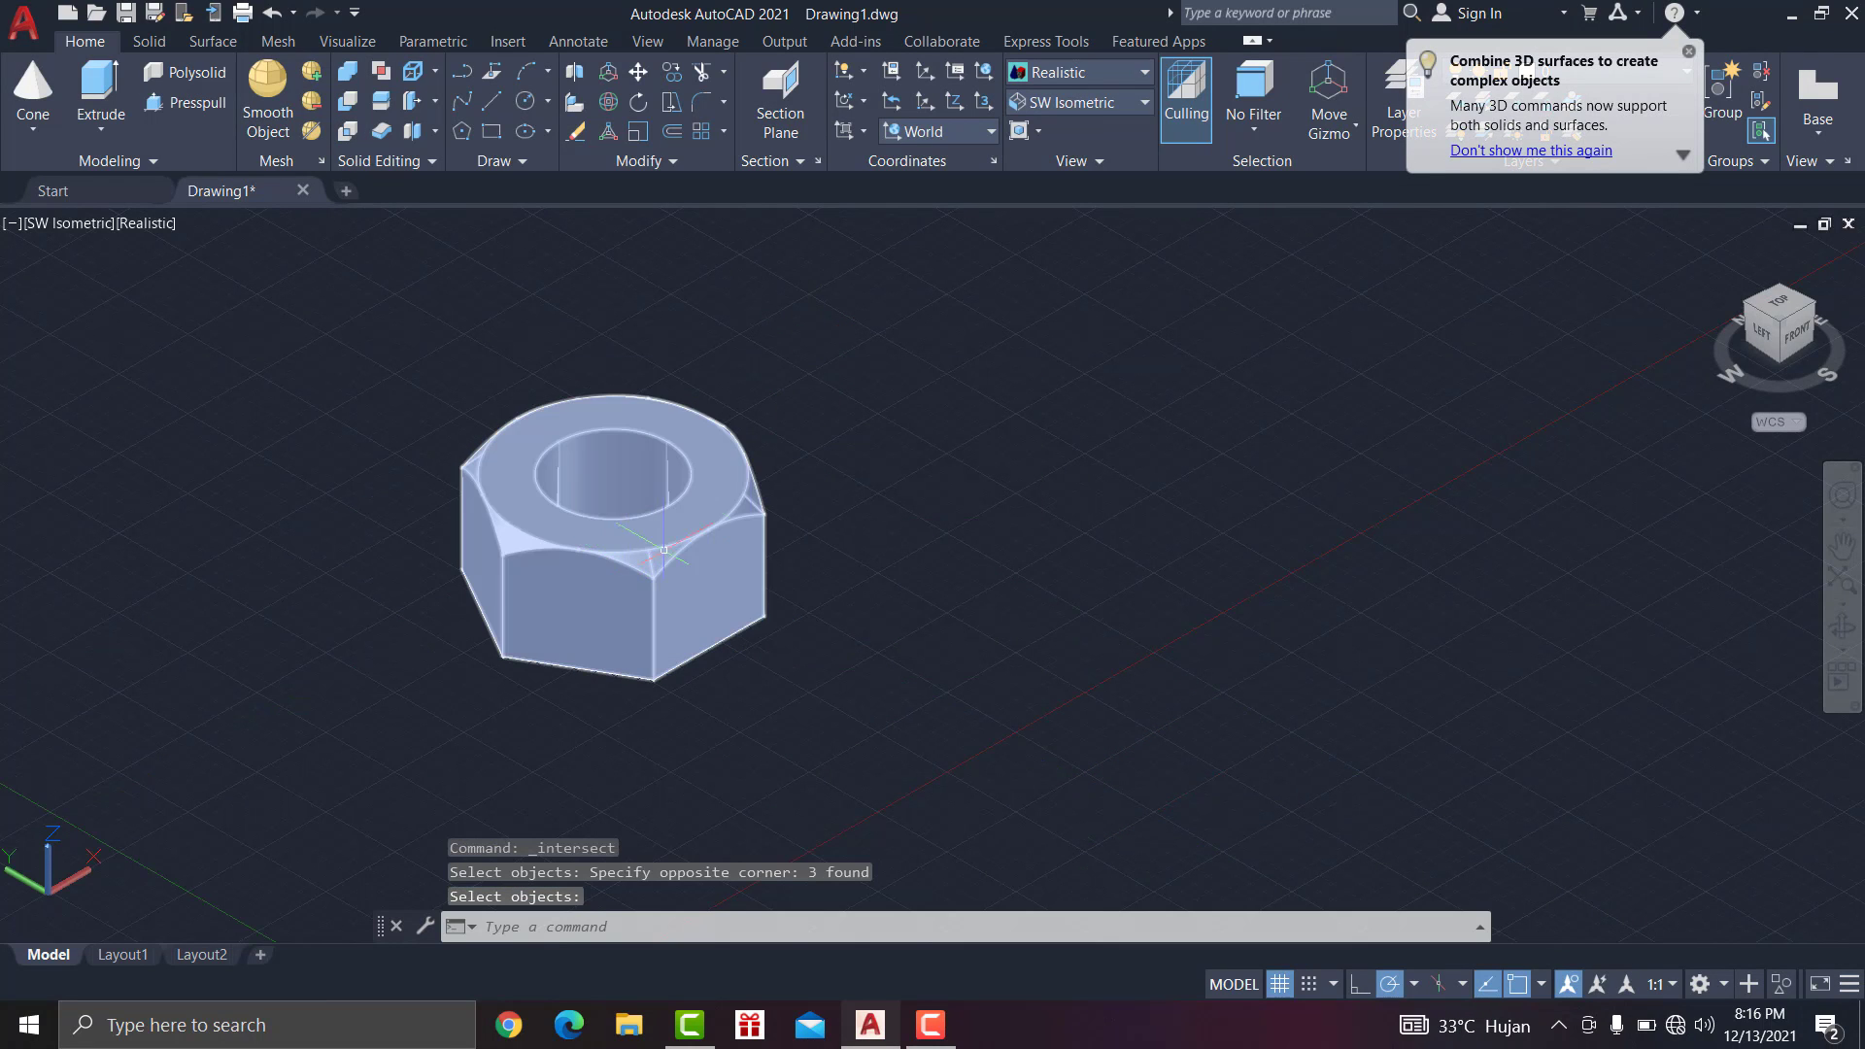
{"action": "scroll", "coordinate": [641, 568], "scroll_direction": "up", "scroll_amount": 4}
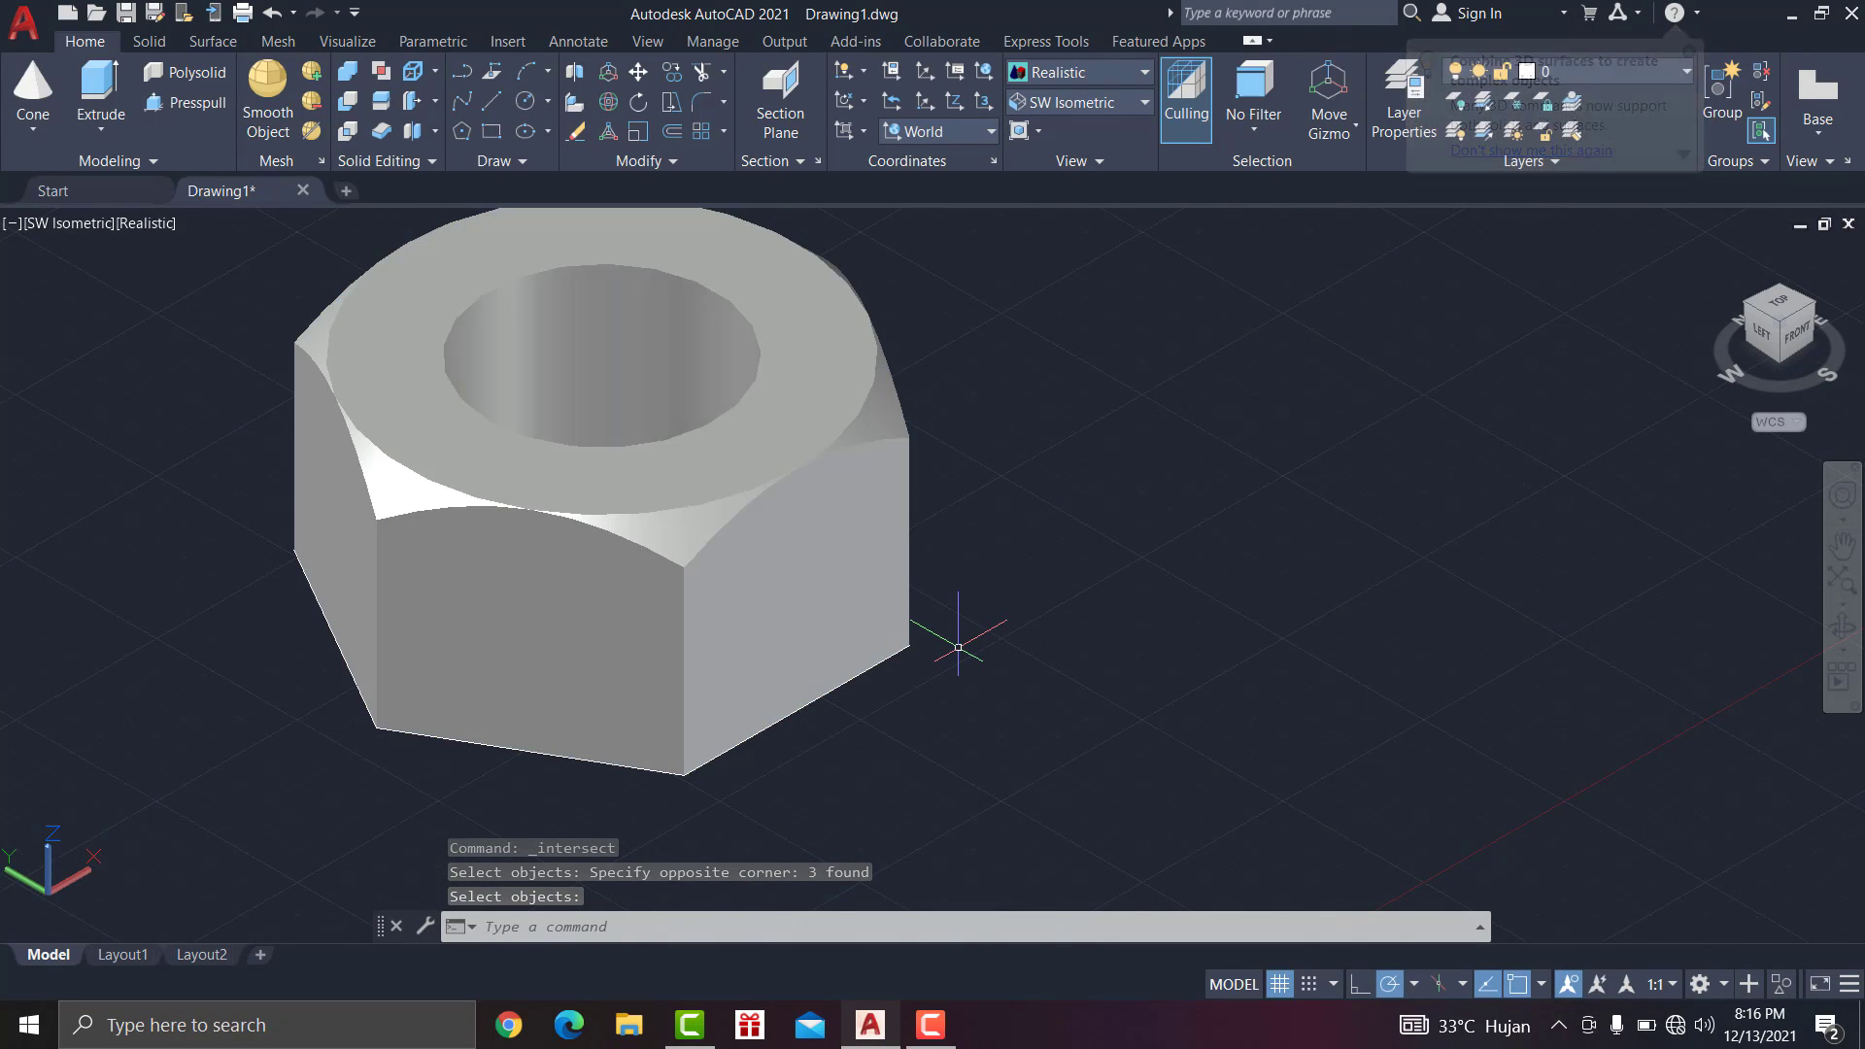
{"action": "scroll", "coordinate": [958, 641], "scroll_direction": "down", "scroll_amount": 2}
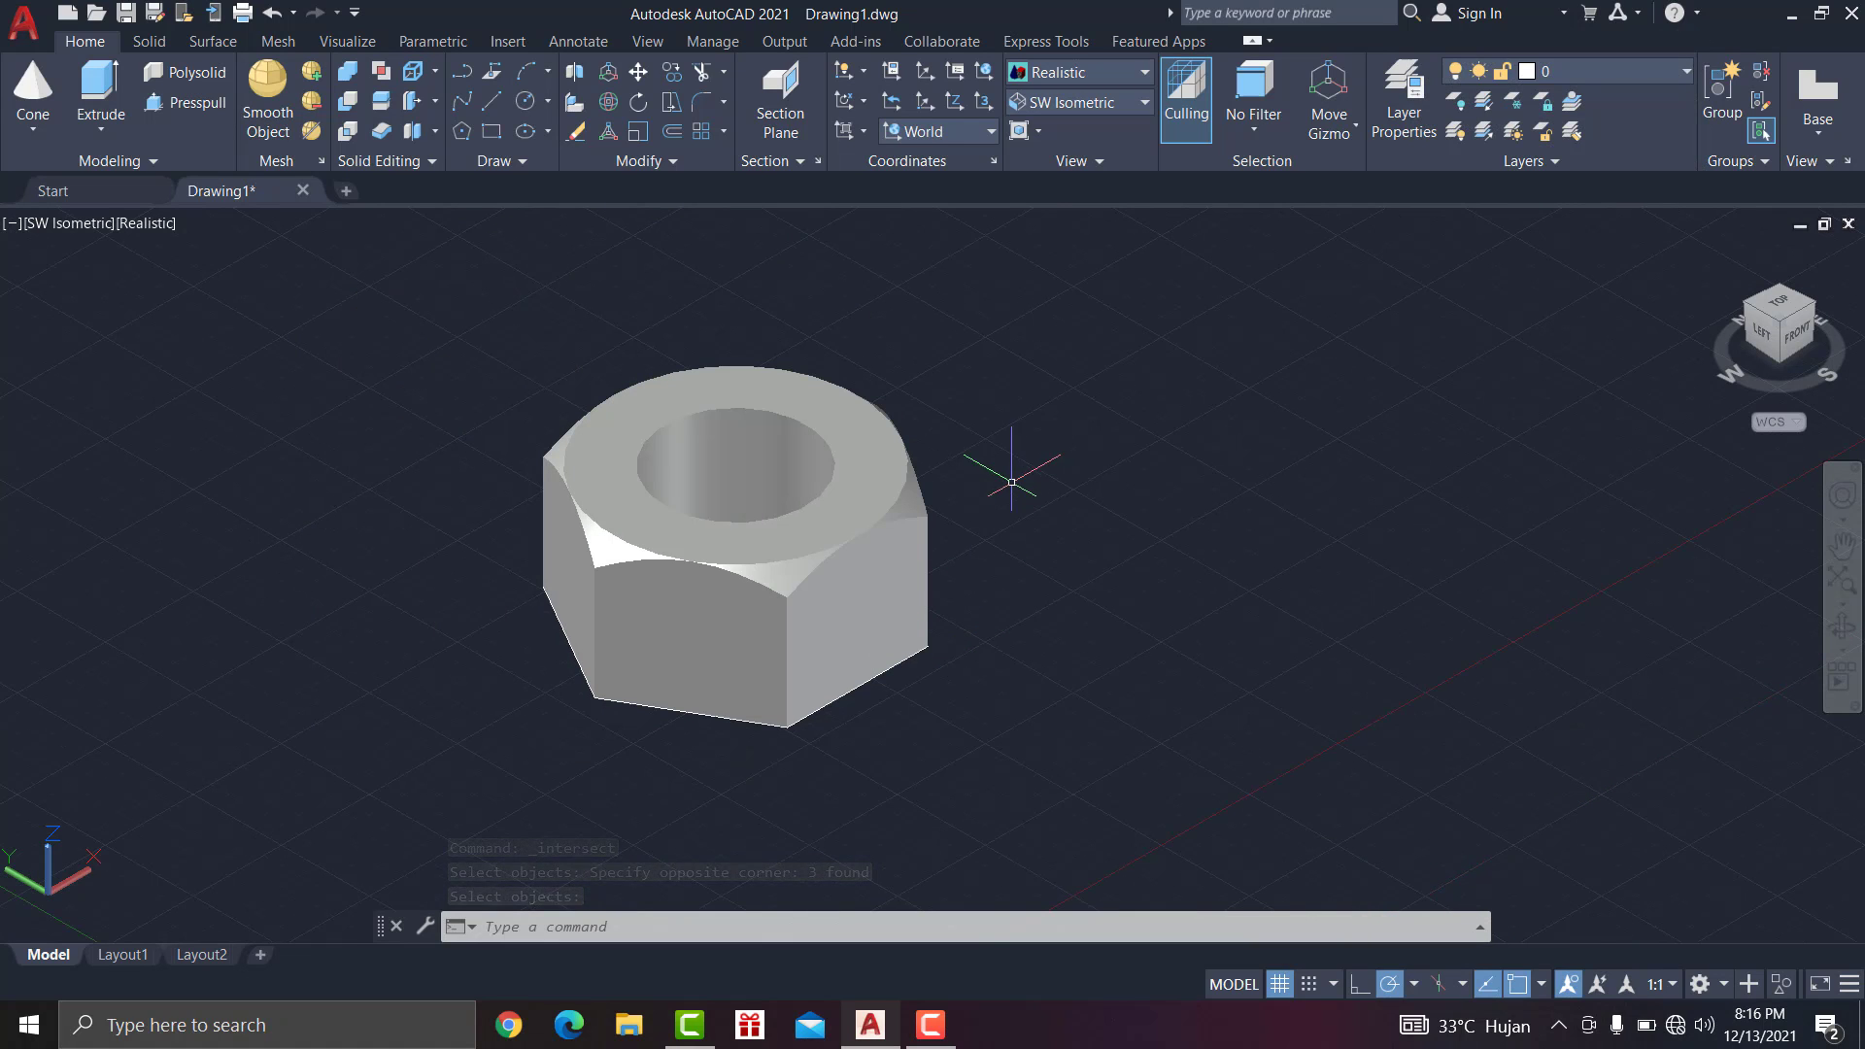
{"action": "scroll", "coordinate": [1011, 476], "scroll_direction": "down", "scroll_amount": 1}
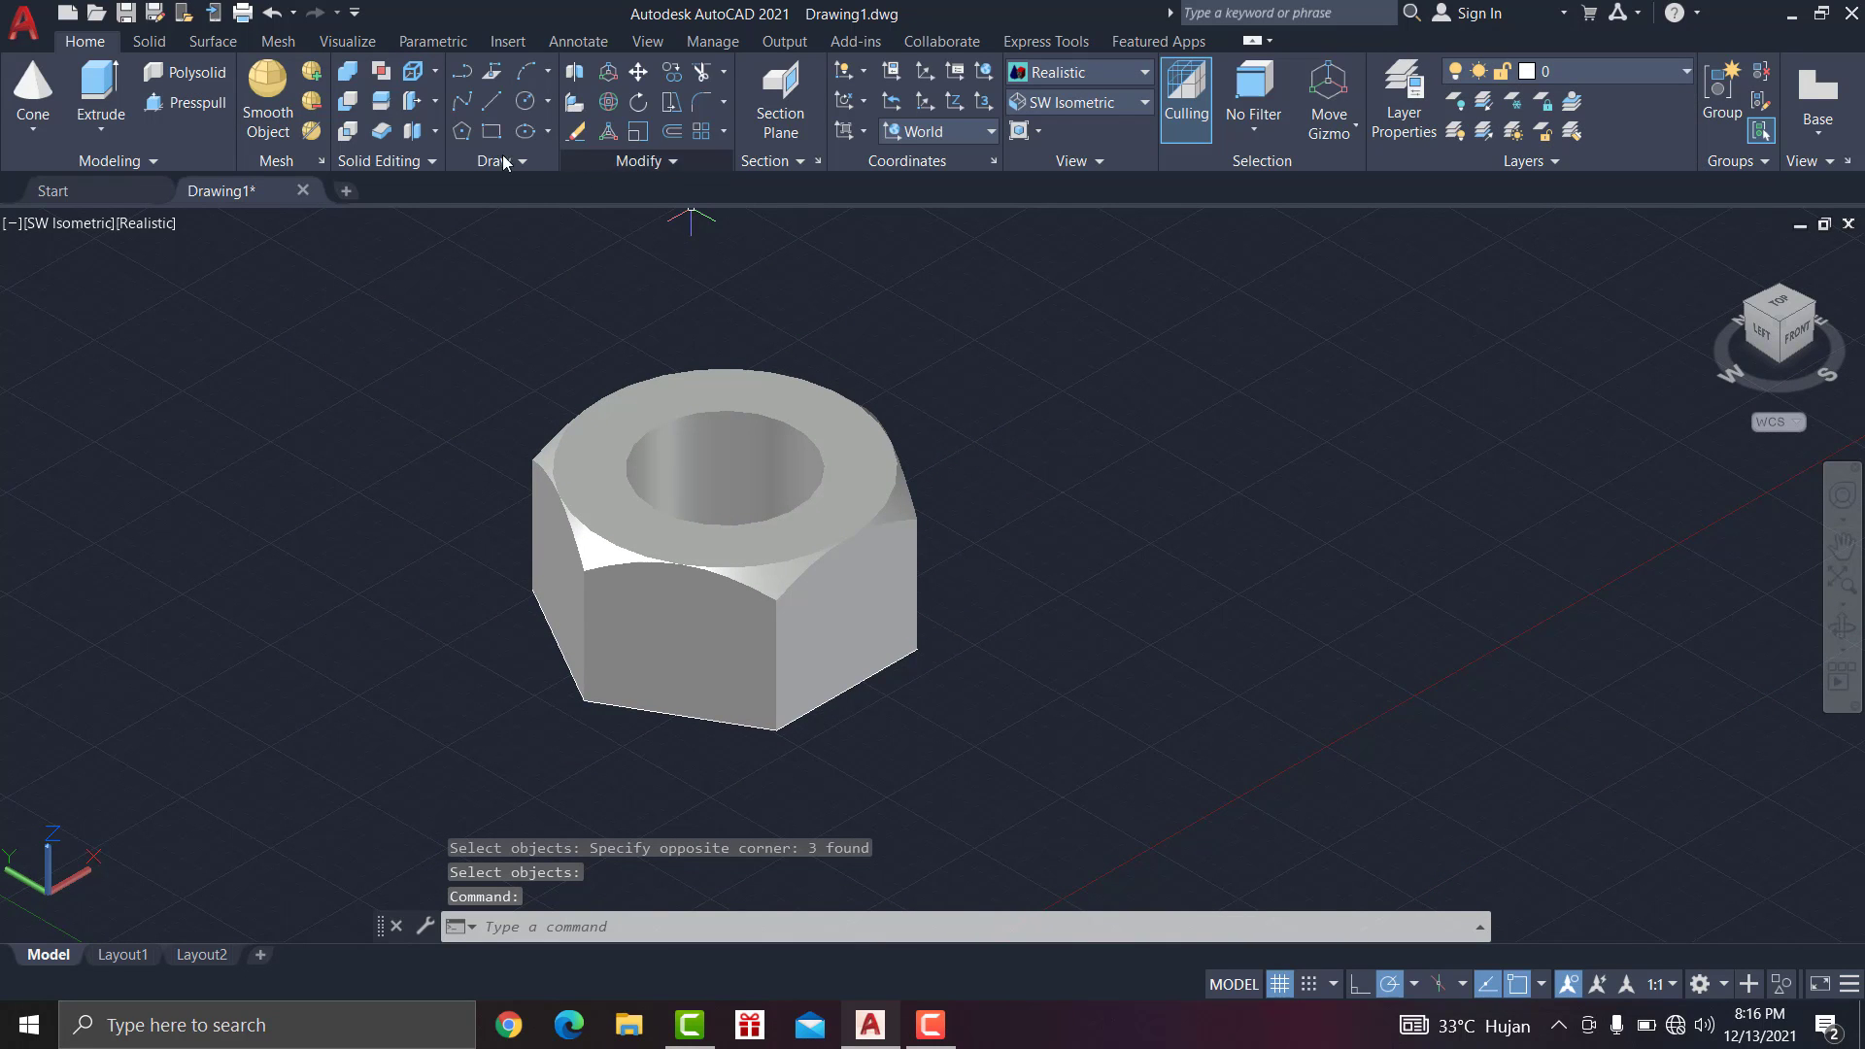
Step: Turn the bevelled nut upside down with 3D Rotate about the Y axis
{"action": "left_click", "coordinate": [609, 103]}
{"action": "left_click", "coordinate": [727, 458]}
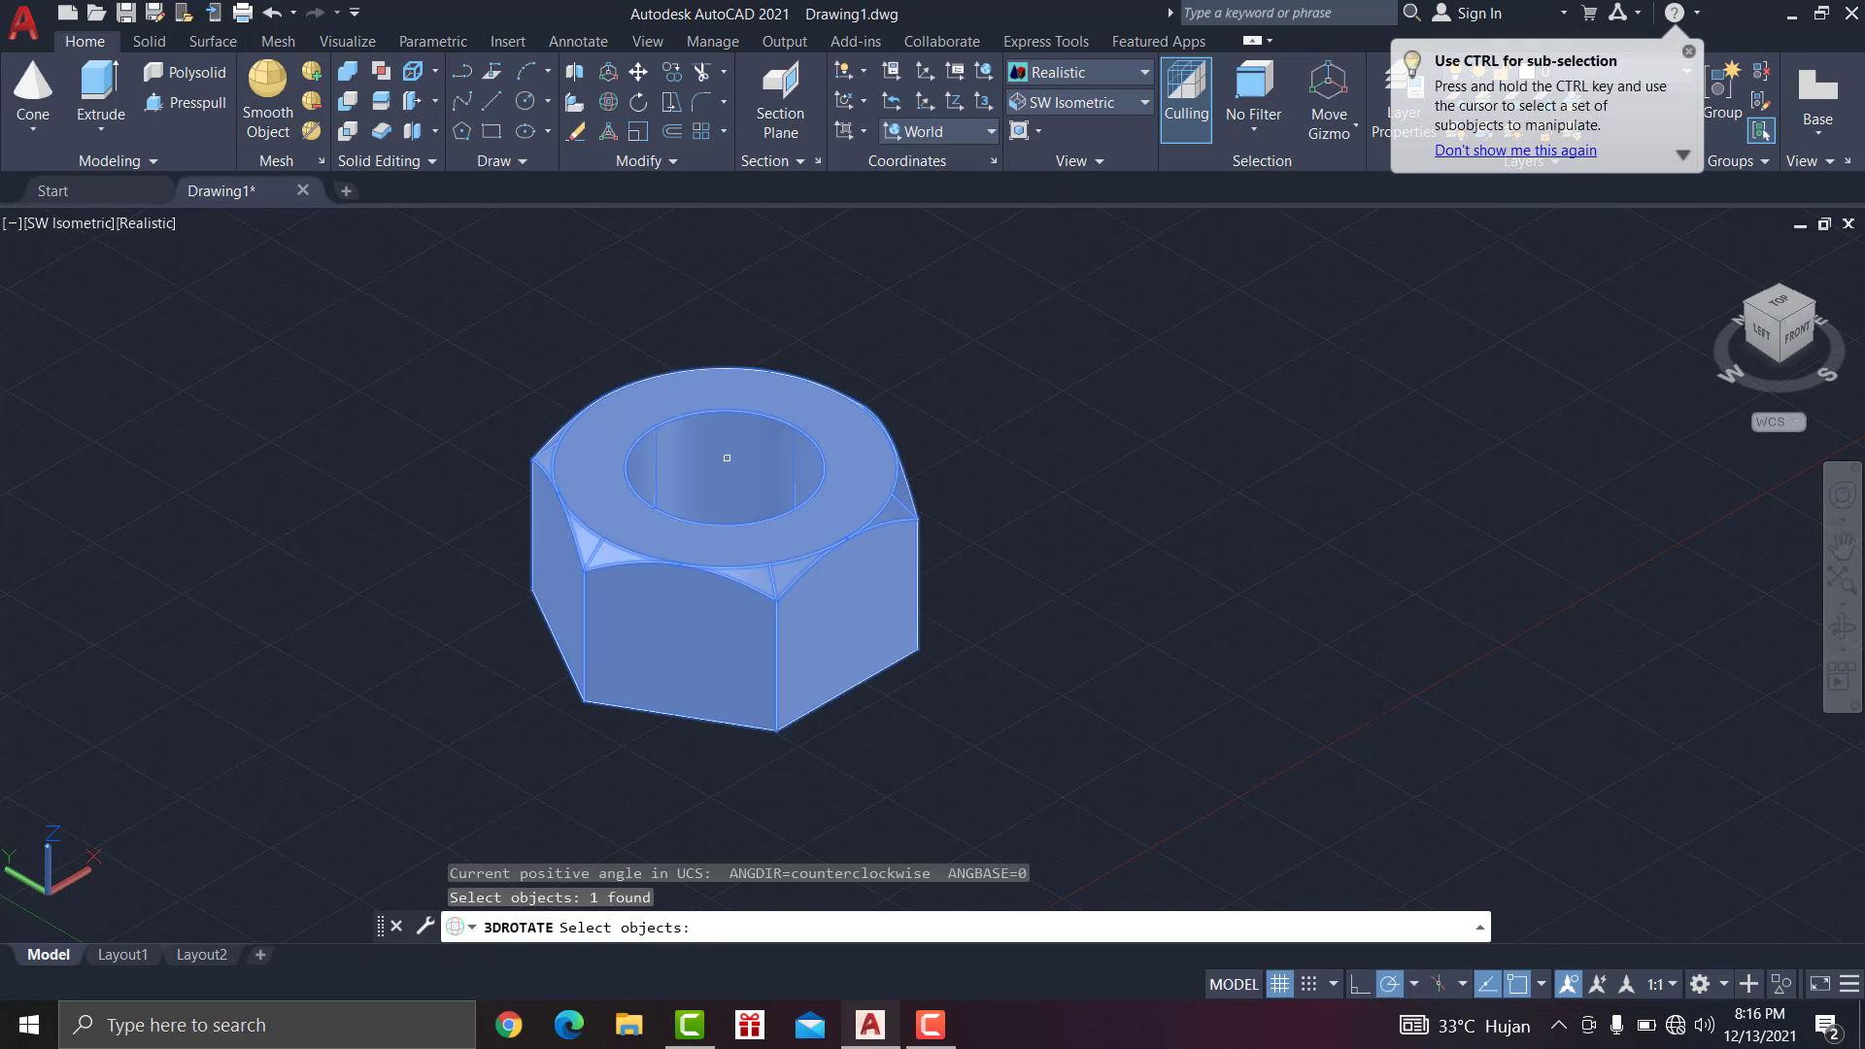
{"action": "key", "text": "Return"}
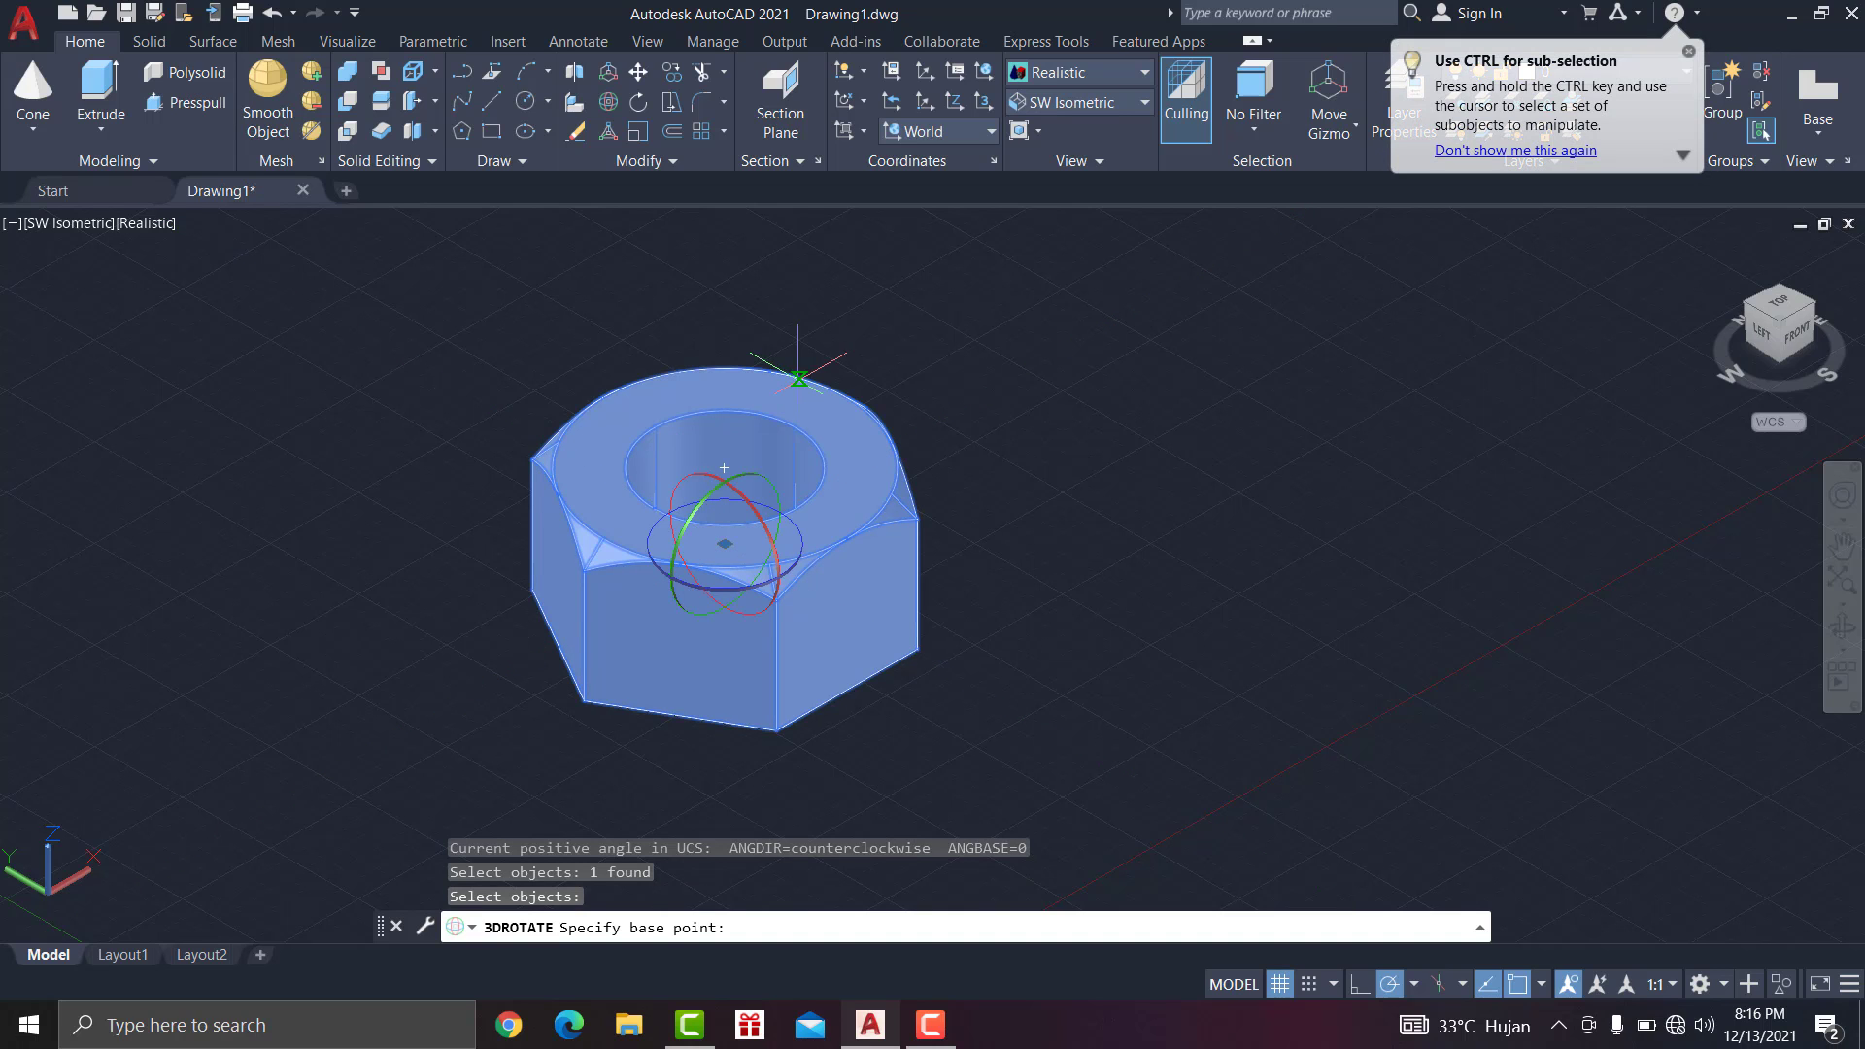
{"action": "left_click", "coordinate": [725, 468]}
{"action": "left_click", "coordinate": [714, 494]}
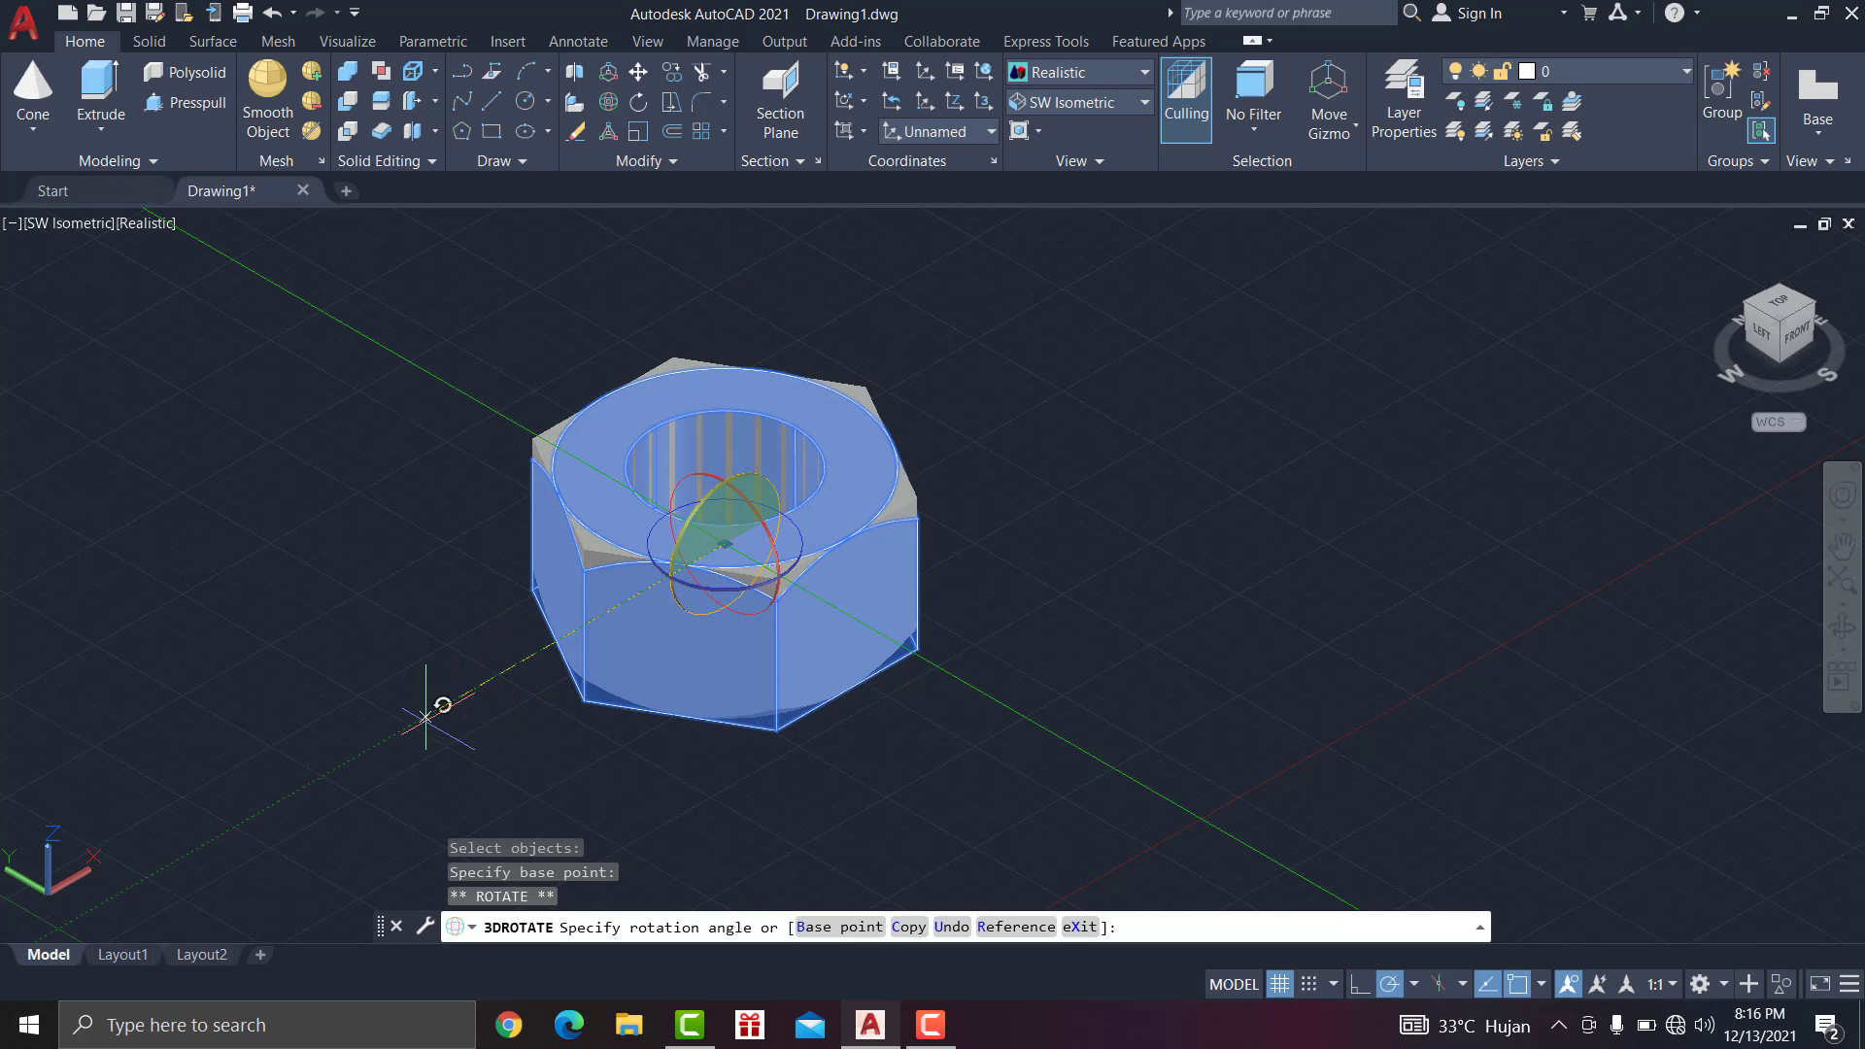
{"action": "left_click", "coordinate": [452, 707]}
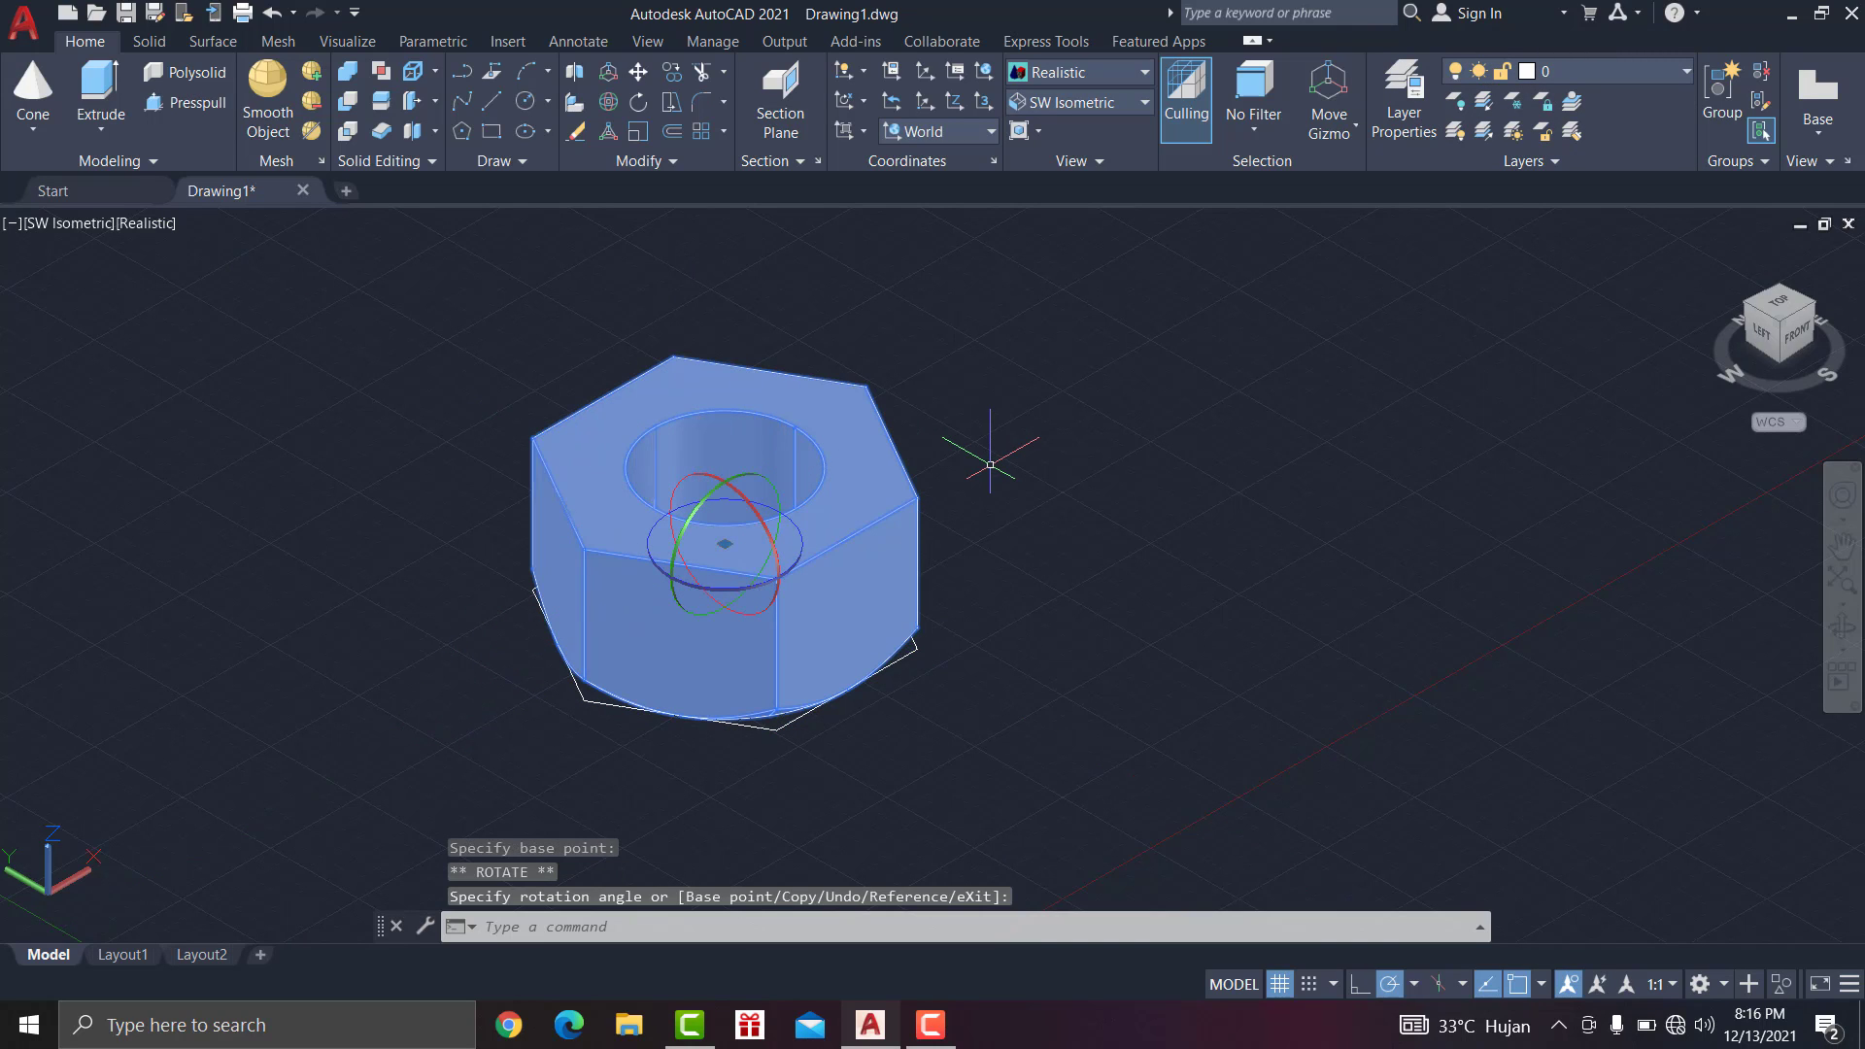
{"action": "key", "text": "Escape"}
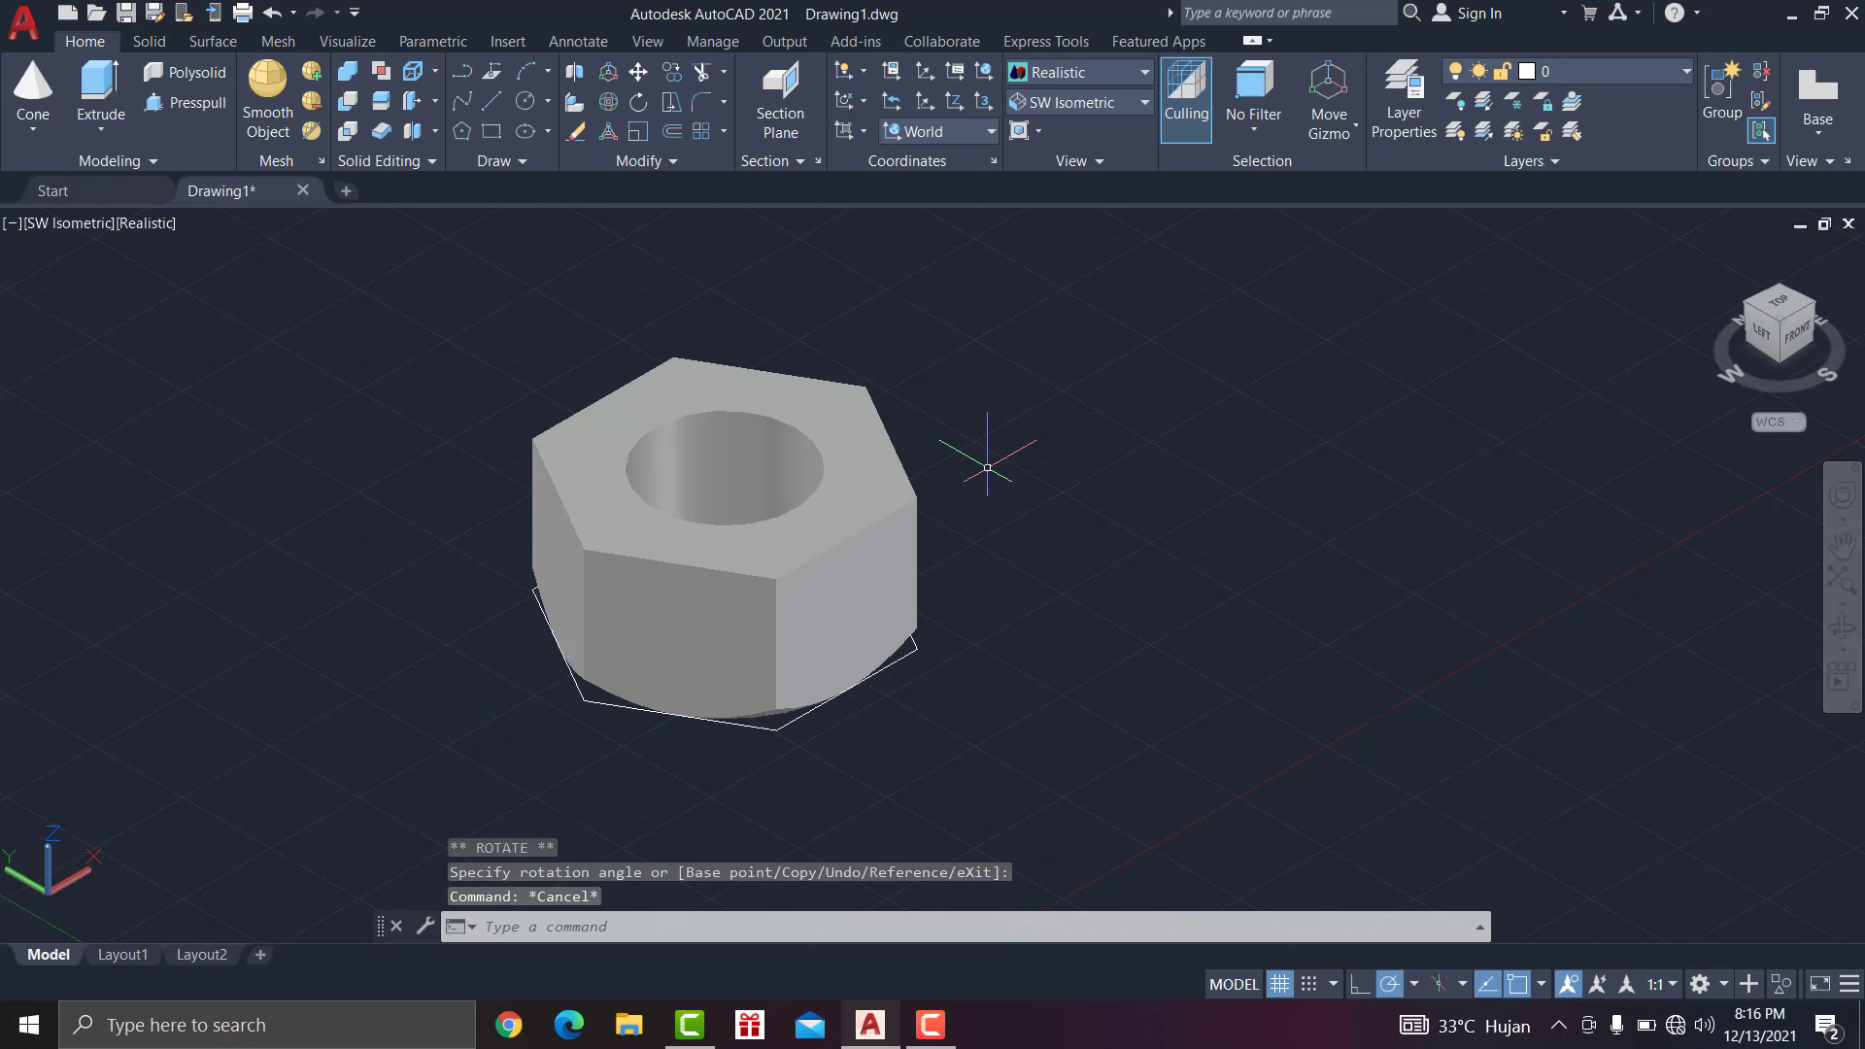
Step: Create a second cone centred on the flipped nut's upper face, with base radius 17.3205 and a freely picked downward height
{"action": "left_click", "coordinate": [23, 94]}
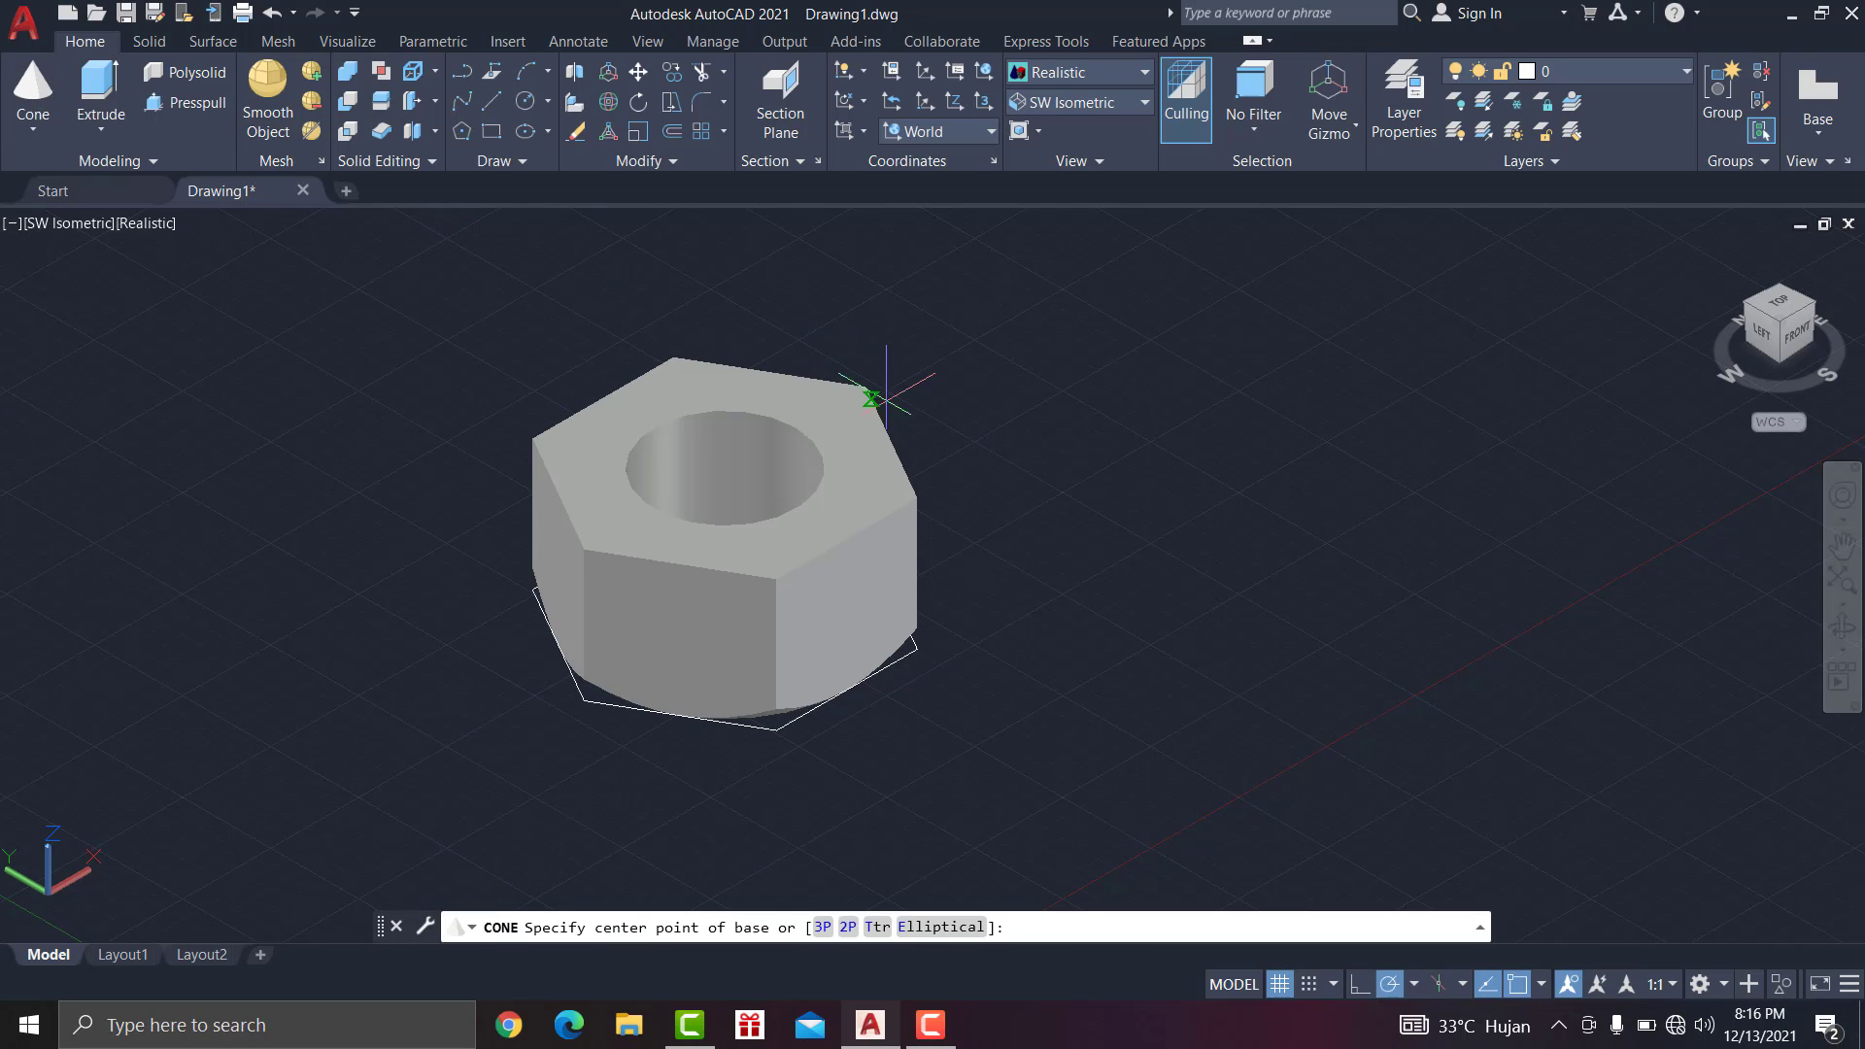
{"action": "left_click", "coordinate": [724, 468]}
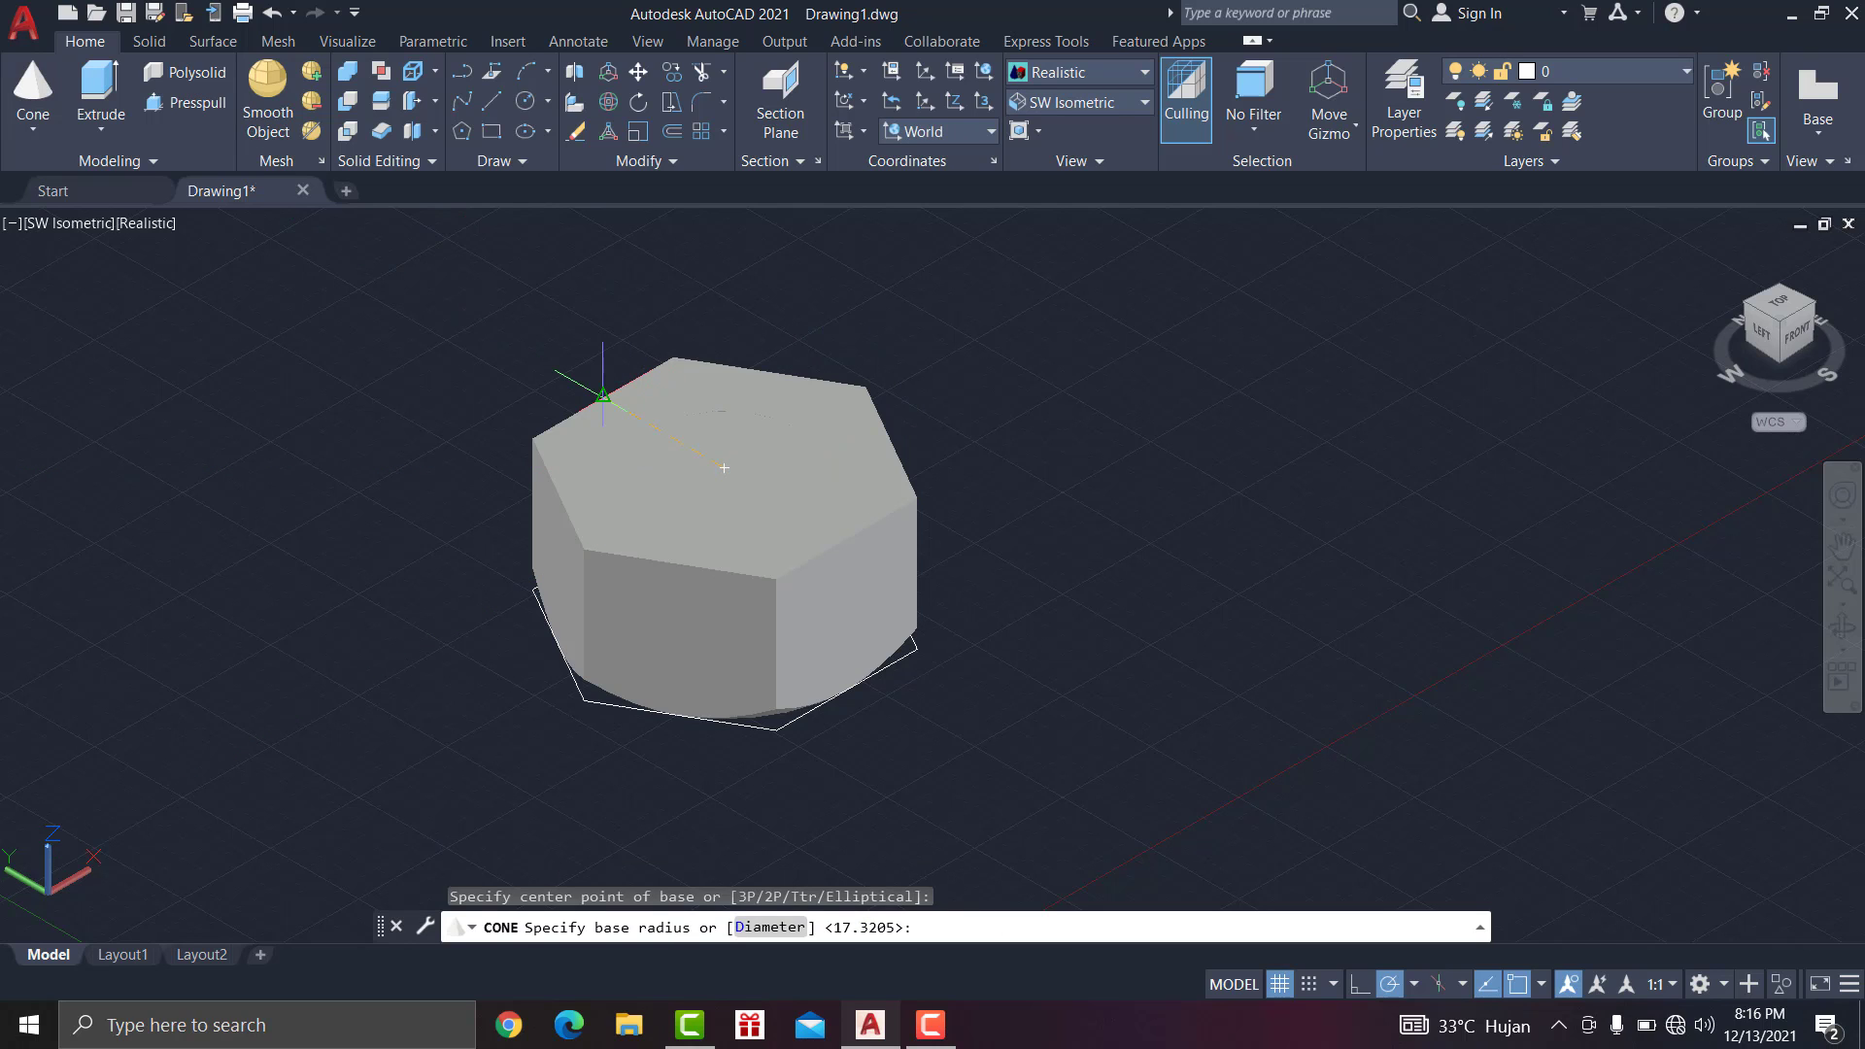
{"action": "key", "text": "Return"}
{"action": "scroll", "coordinate": [600, 301], "scroll_direction": "down", "scroll_amount": 6}
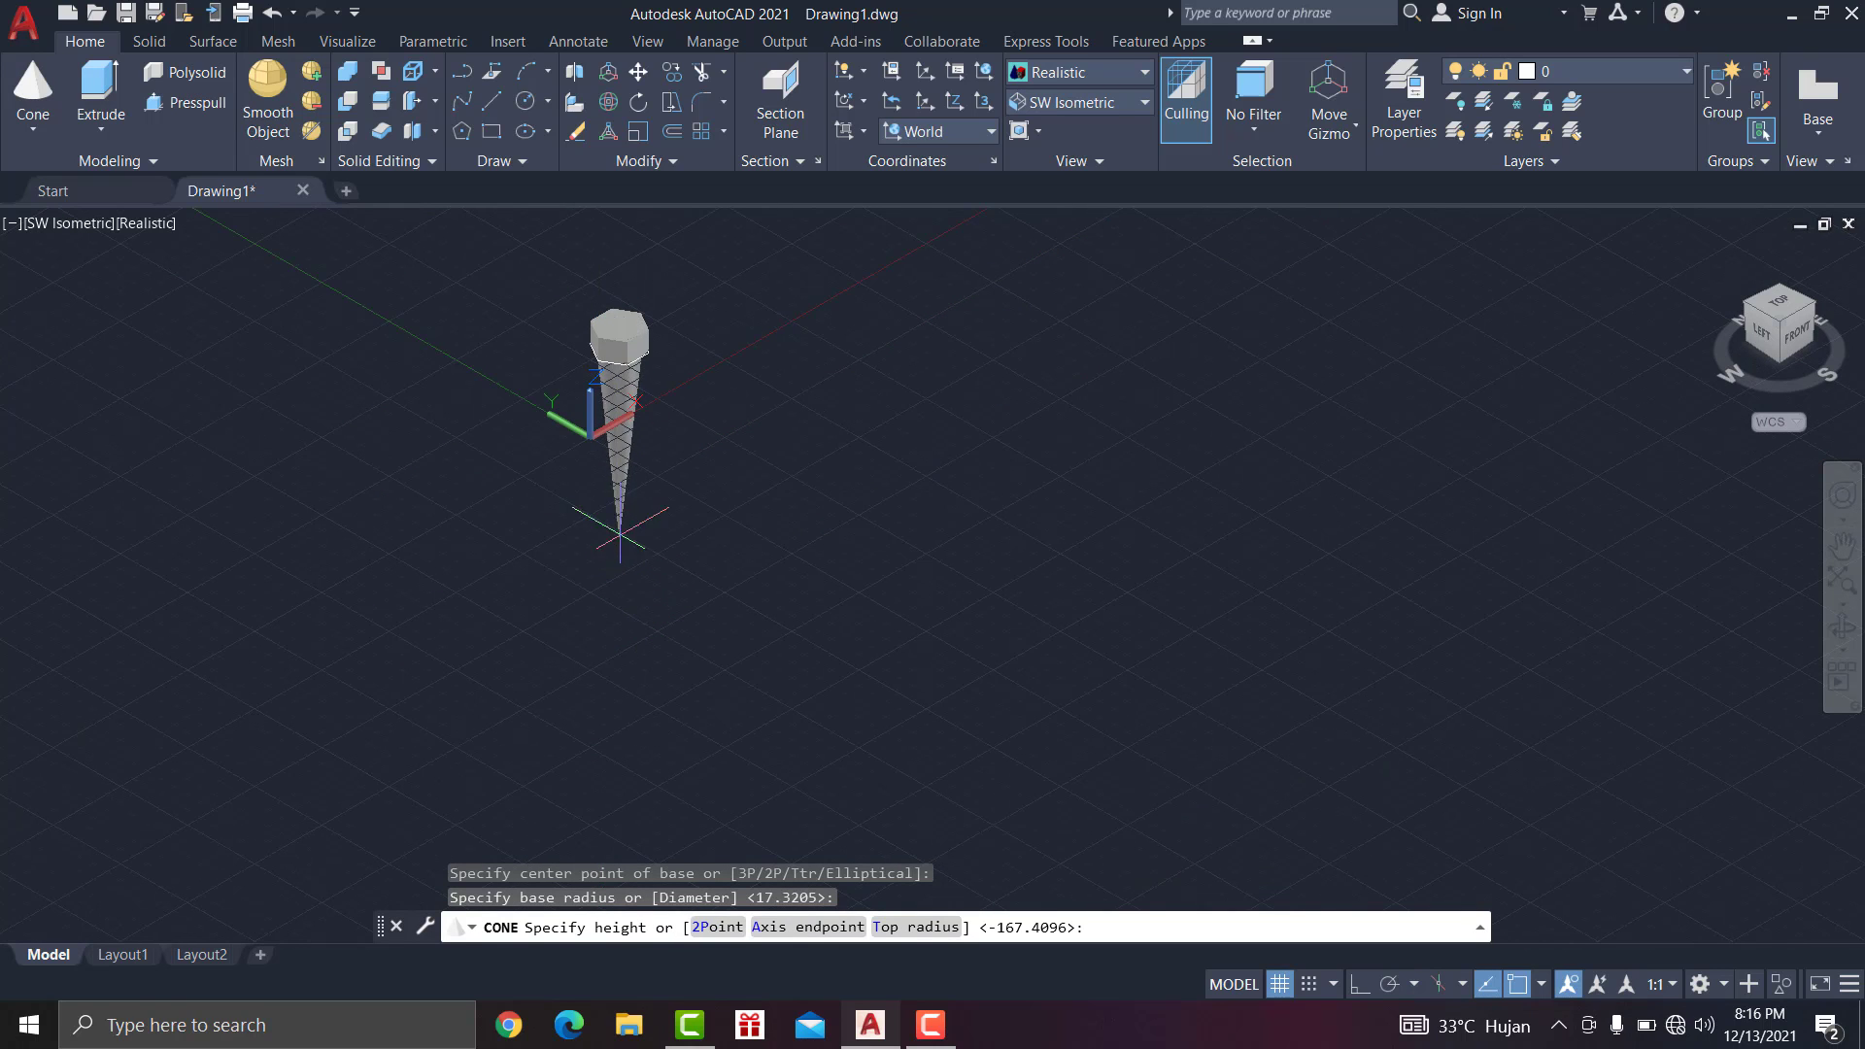
{"action": "left_click", "coordinate": [622, 492]}
{"action": "scroll", "coordinate": [627, 441], "scroll_direction": "down", "scroll_amount": 4}
{"action": "scroll", "coordinate": [627, 435], "scroll_direction": "up", "scroll_amount": 7}
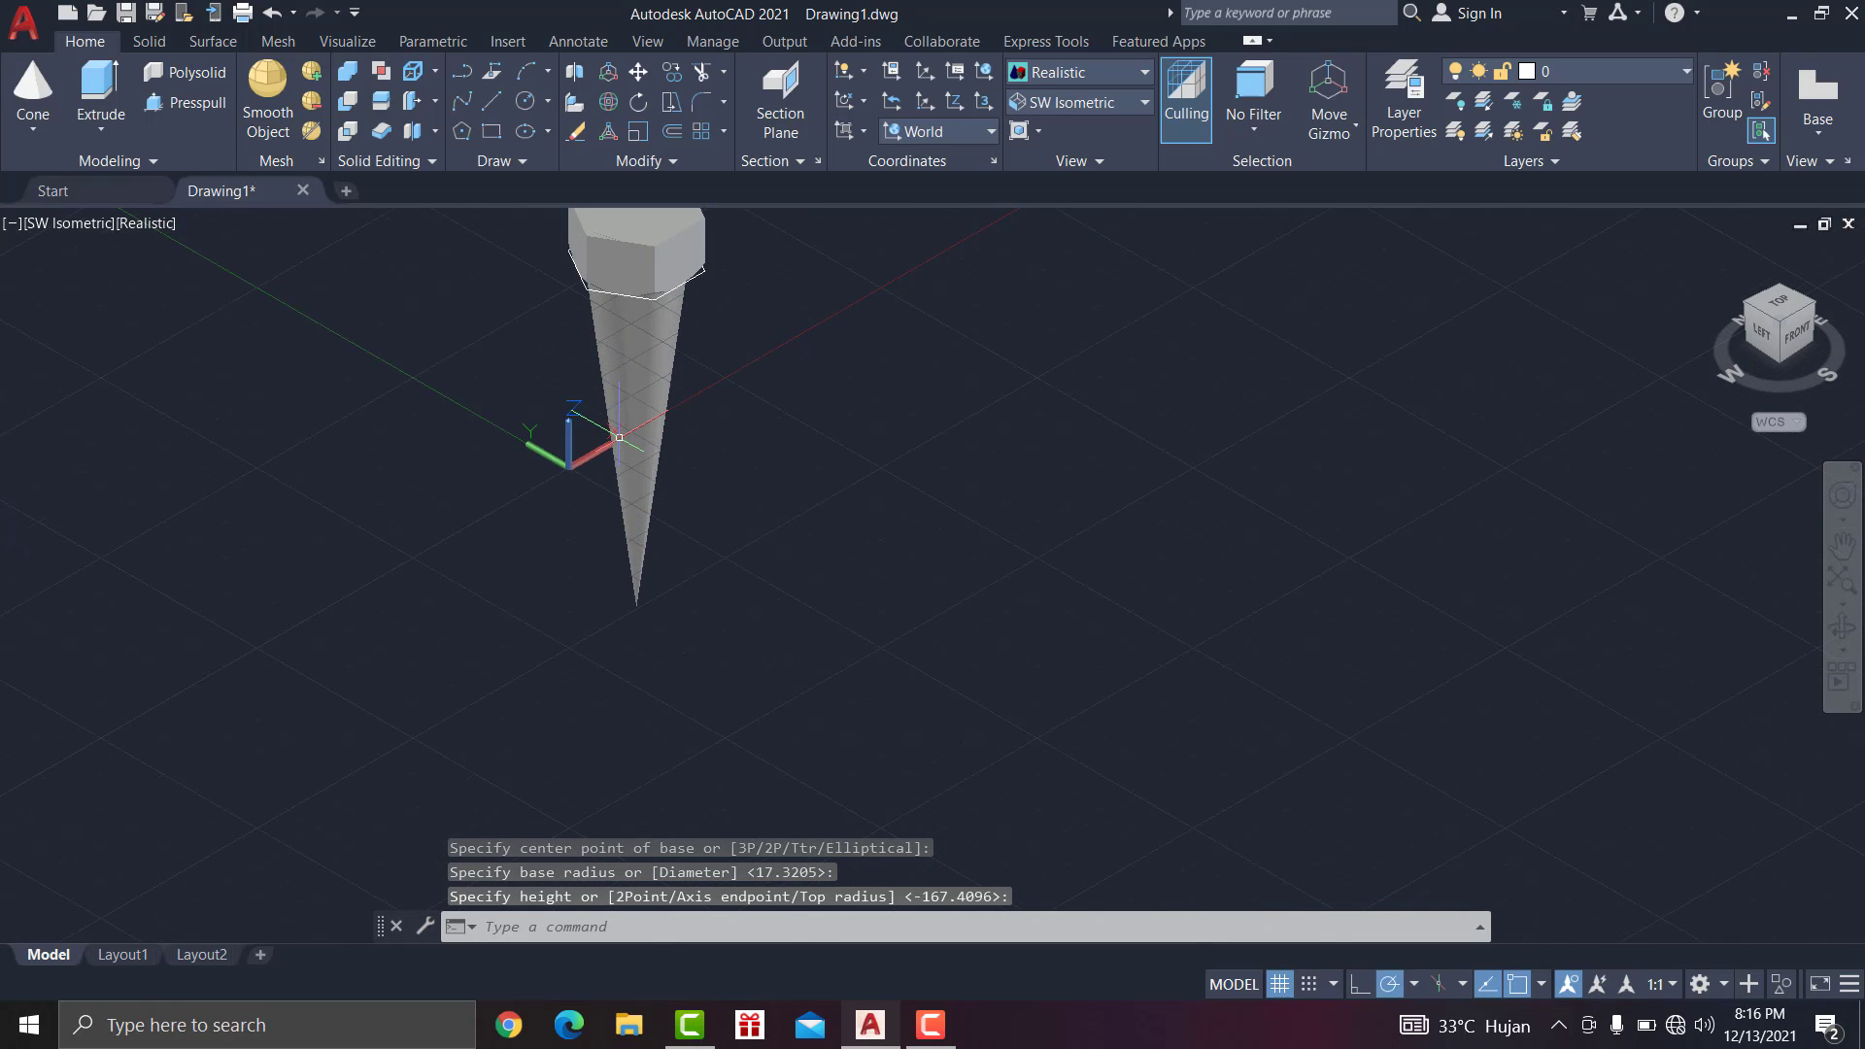
Step: Stretch the second cone's lower tip radius outward to a freely picked wide size and clear the selection
{"action": "middle_click_drag", "start_coordinate": [676, 505], "coordinate": [731, 552]}
{"action": "left_click", "coordinate": [685, 549]}
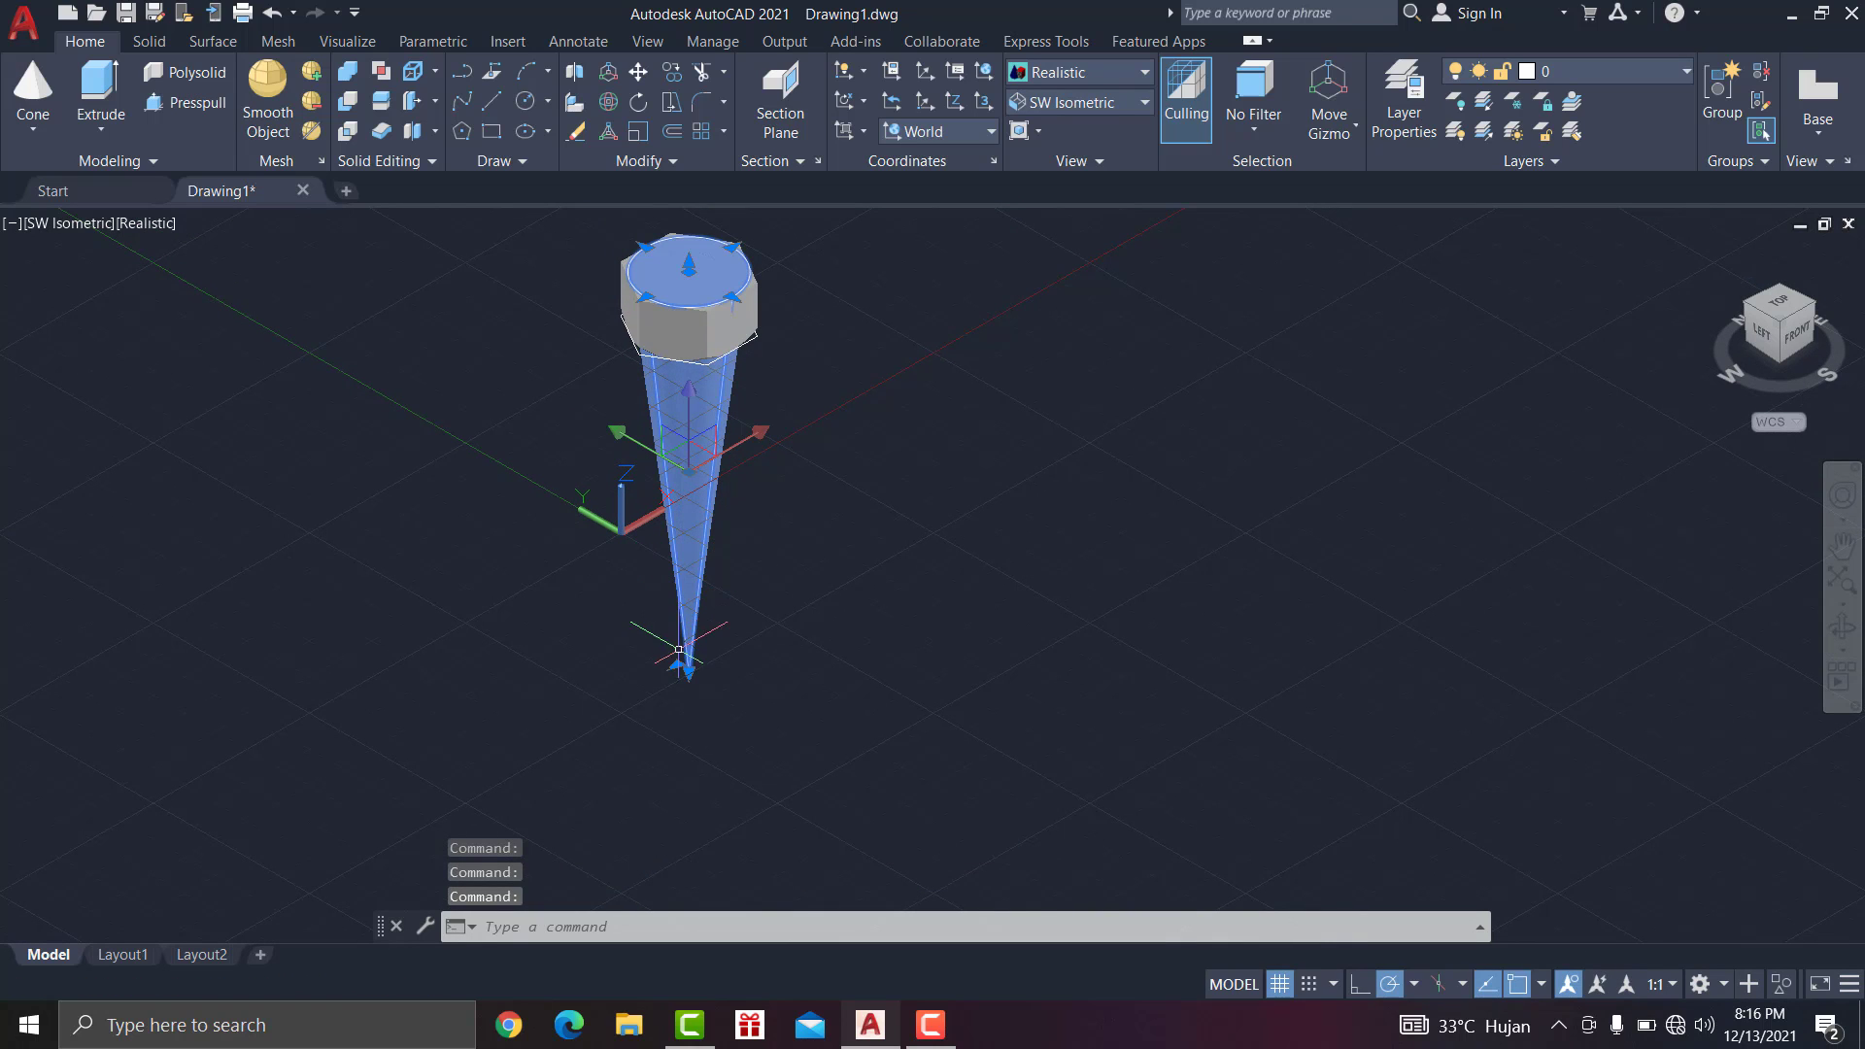
{"action": "left_click", "coordinate": [678, 666]}
{"action": "left_click", "coordinate": [92, 671]}
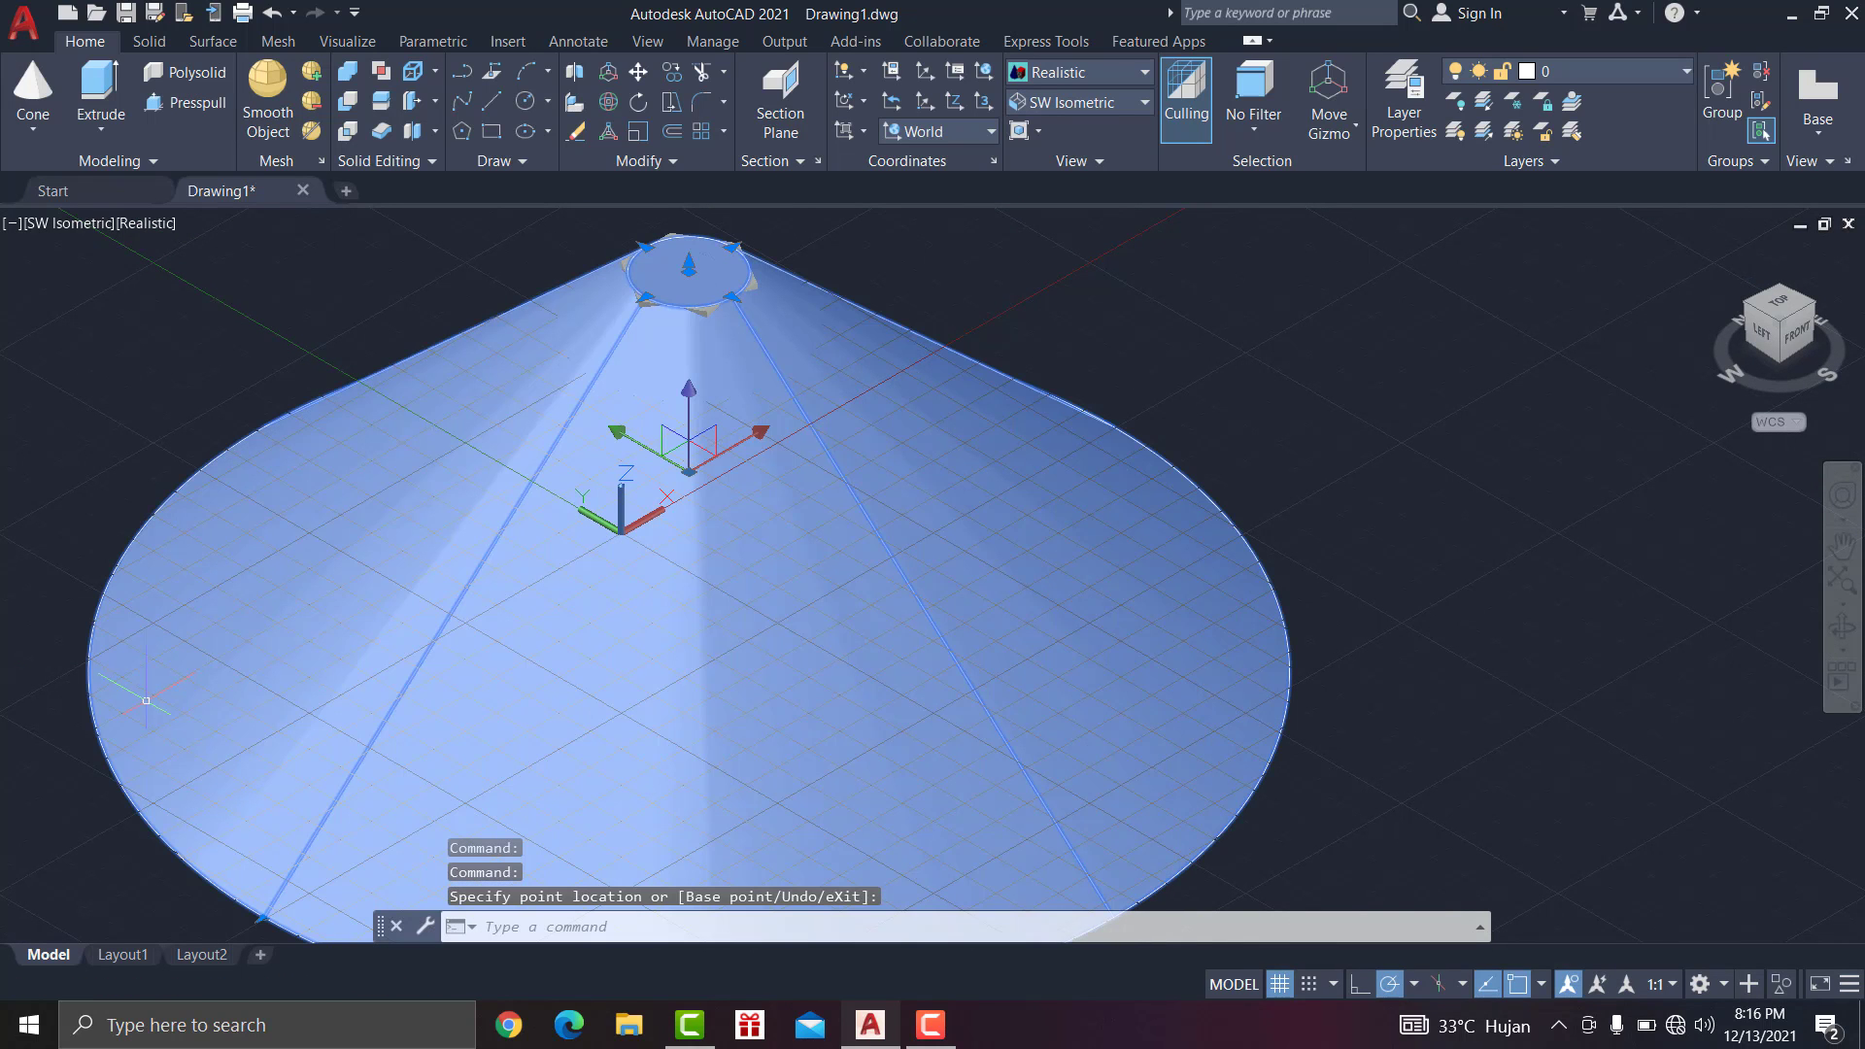
{"action": "key", "text": "Escape"}
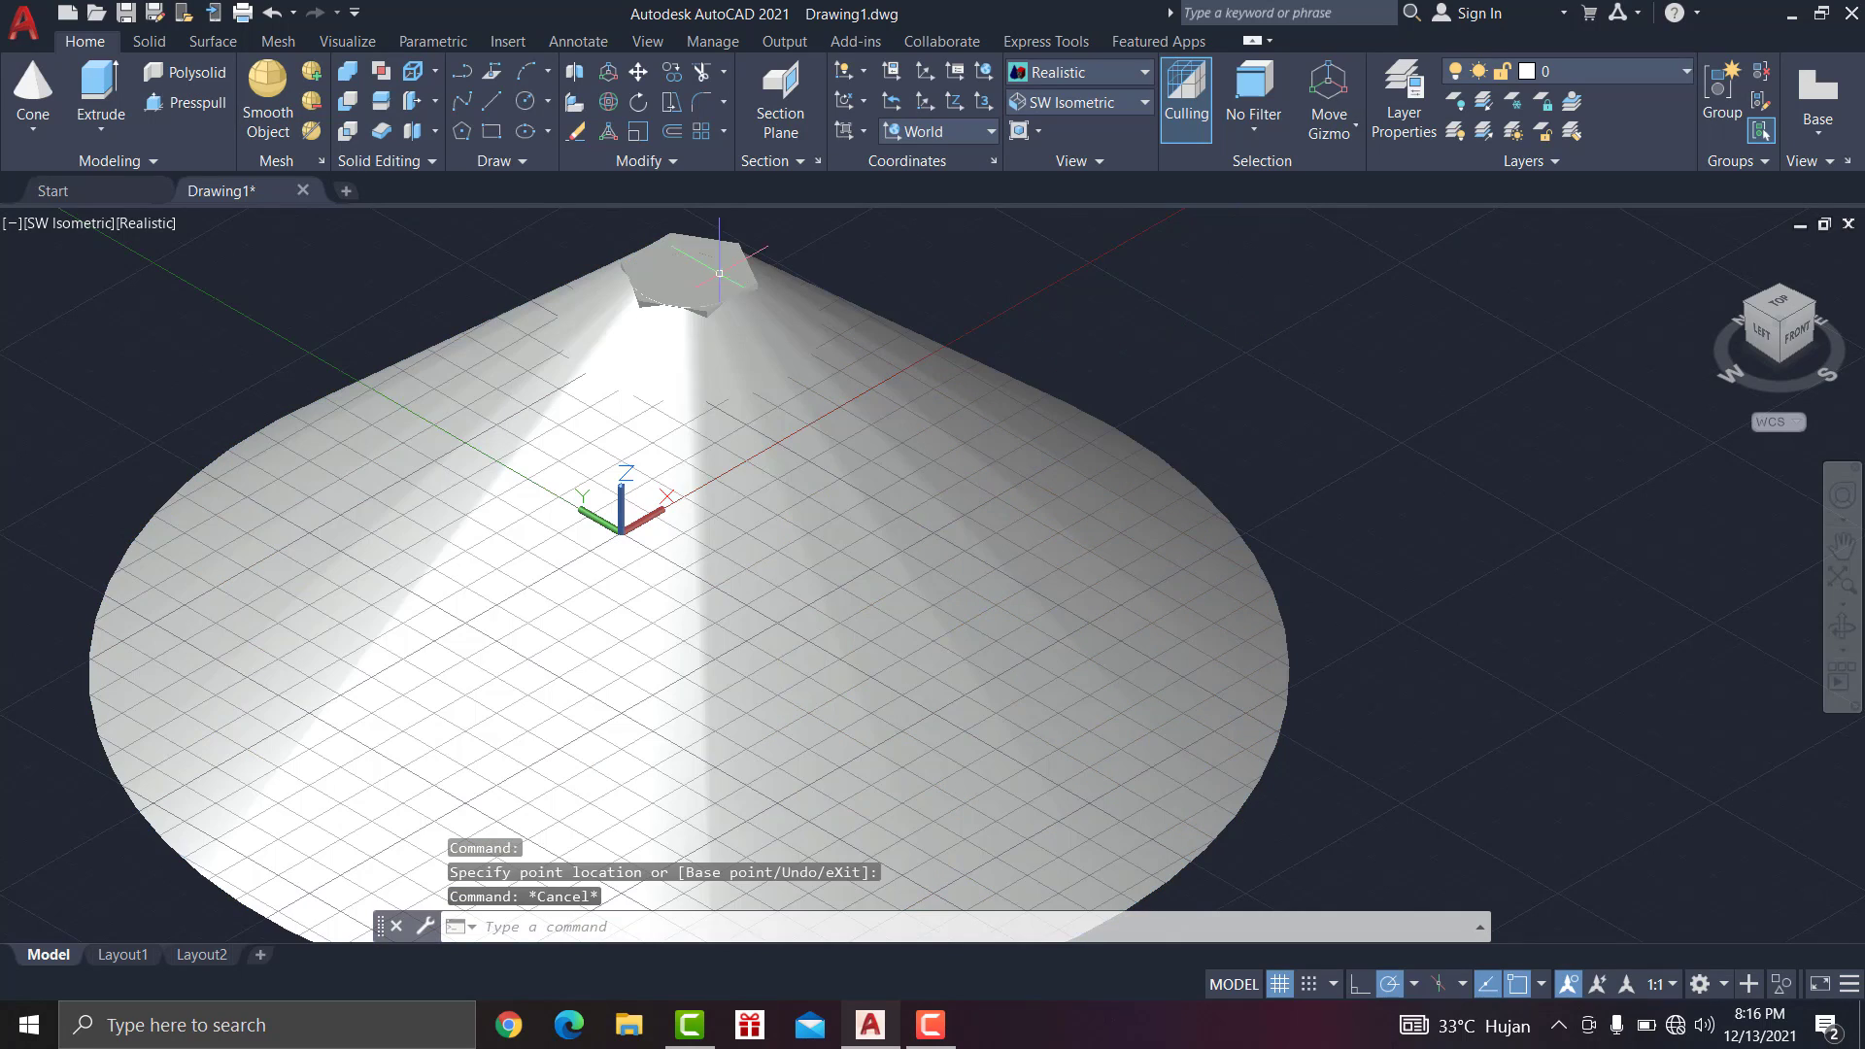
Step: Intersect the second flared cone with the nut to bevel the corners of its other face
{"action": "left_click", "coordinate": [341, 138]}
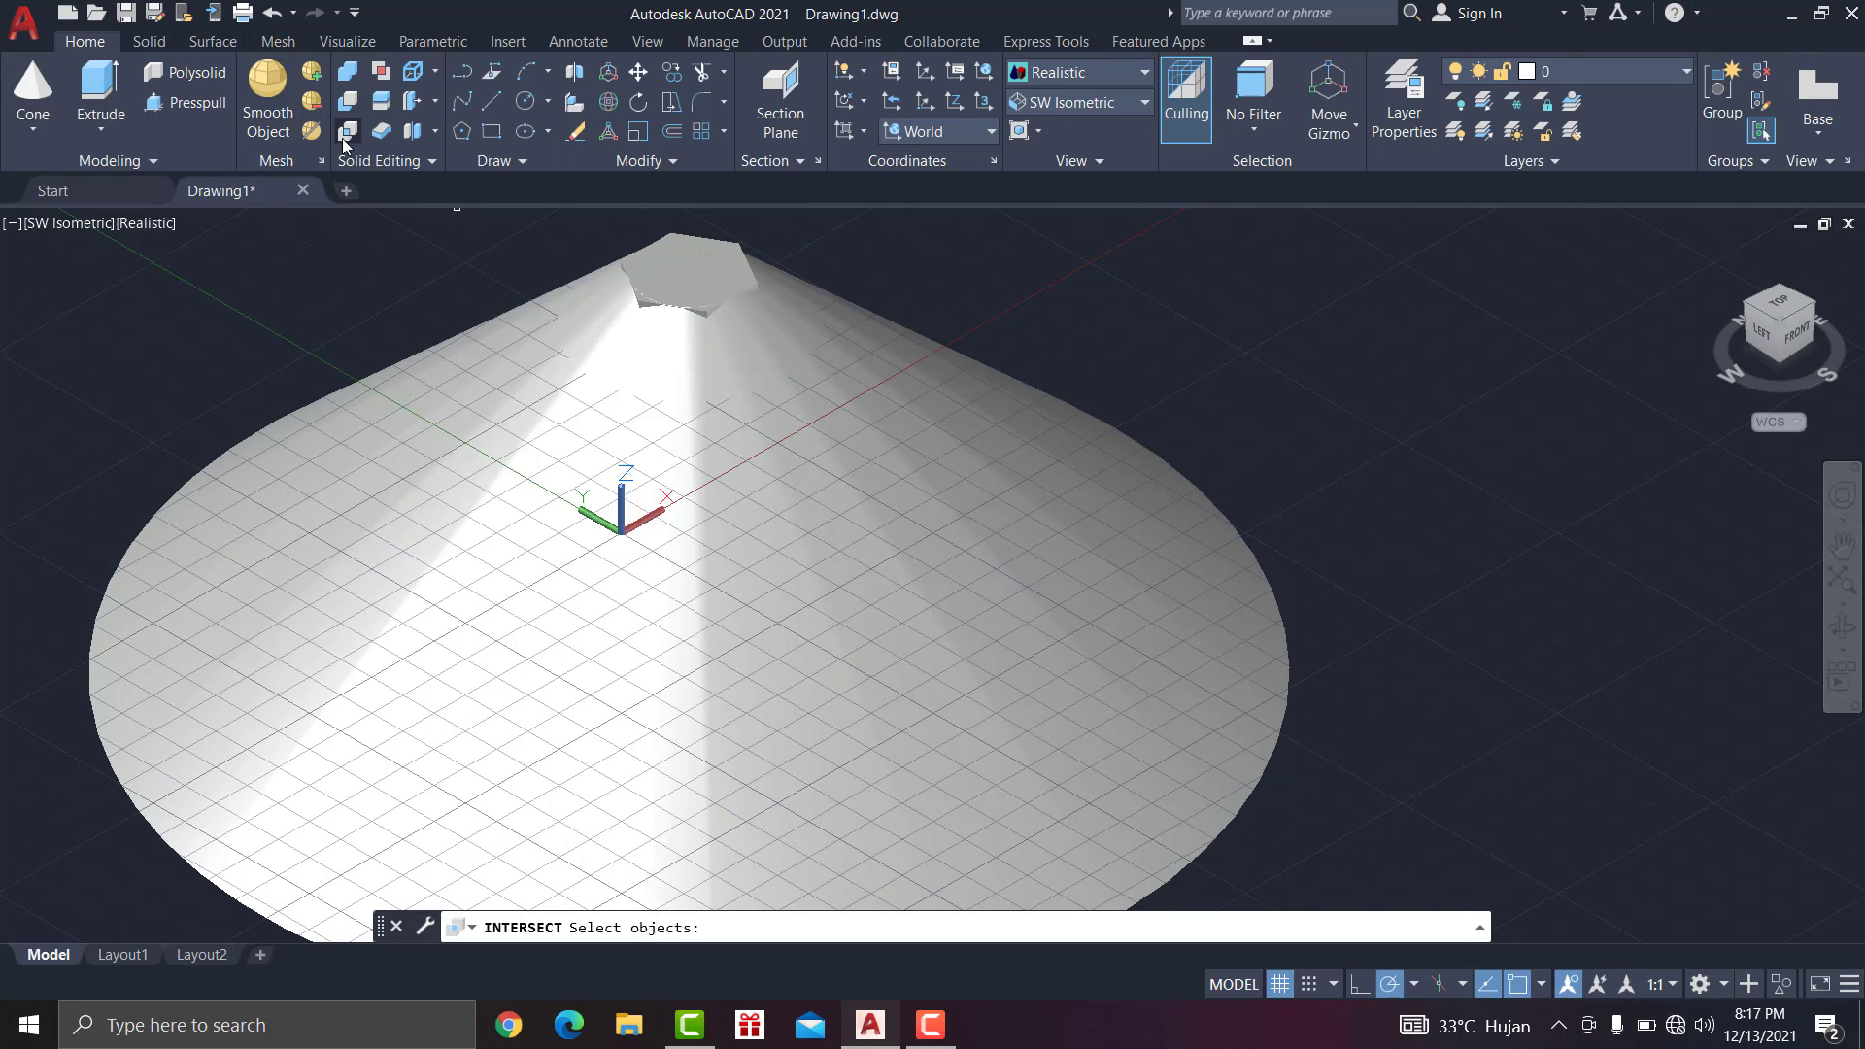
{"action": "middle_click_drag", "start_coordinate": [954, 277], "coordinate": [976, 336]}
{"action": "left_click", "coordinate": [956, 357]}
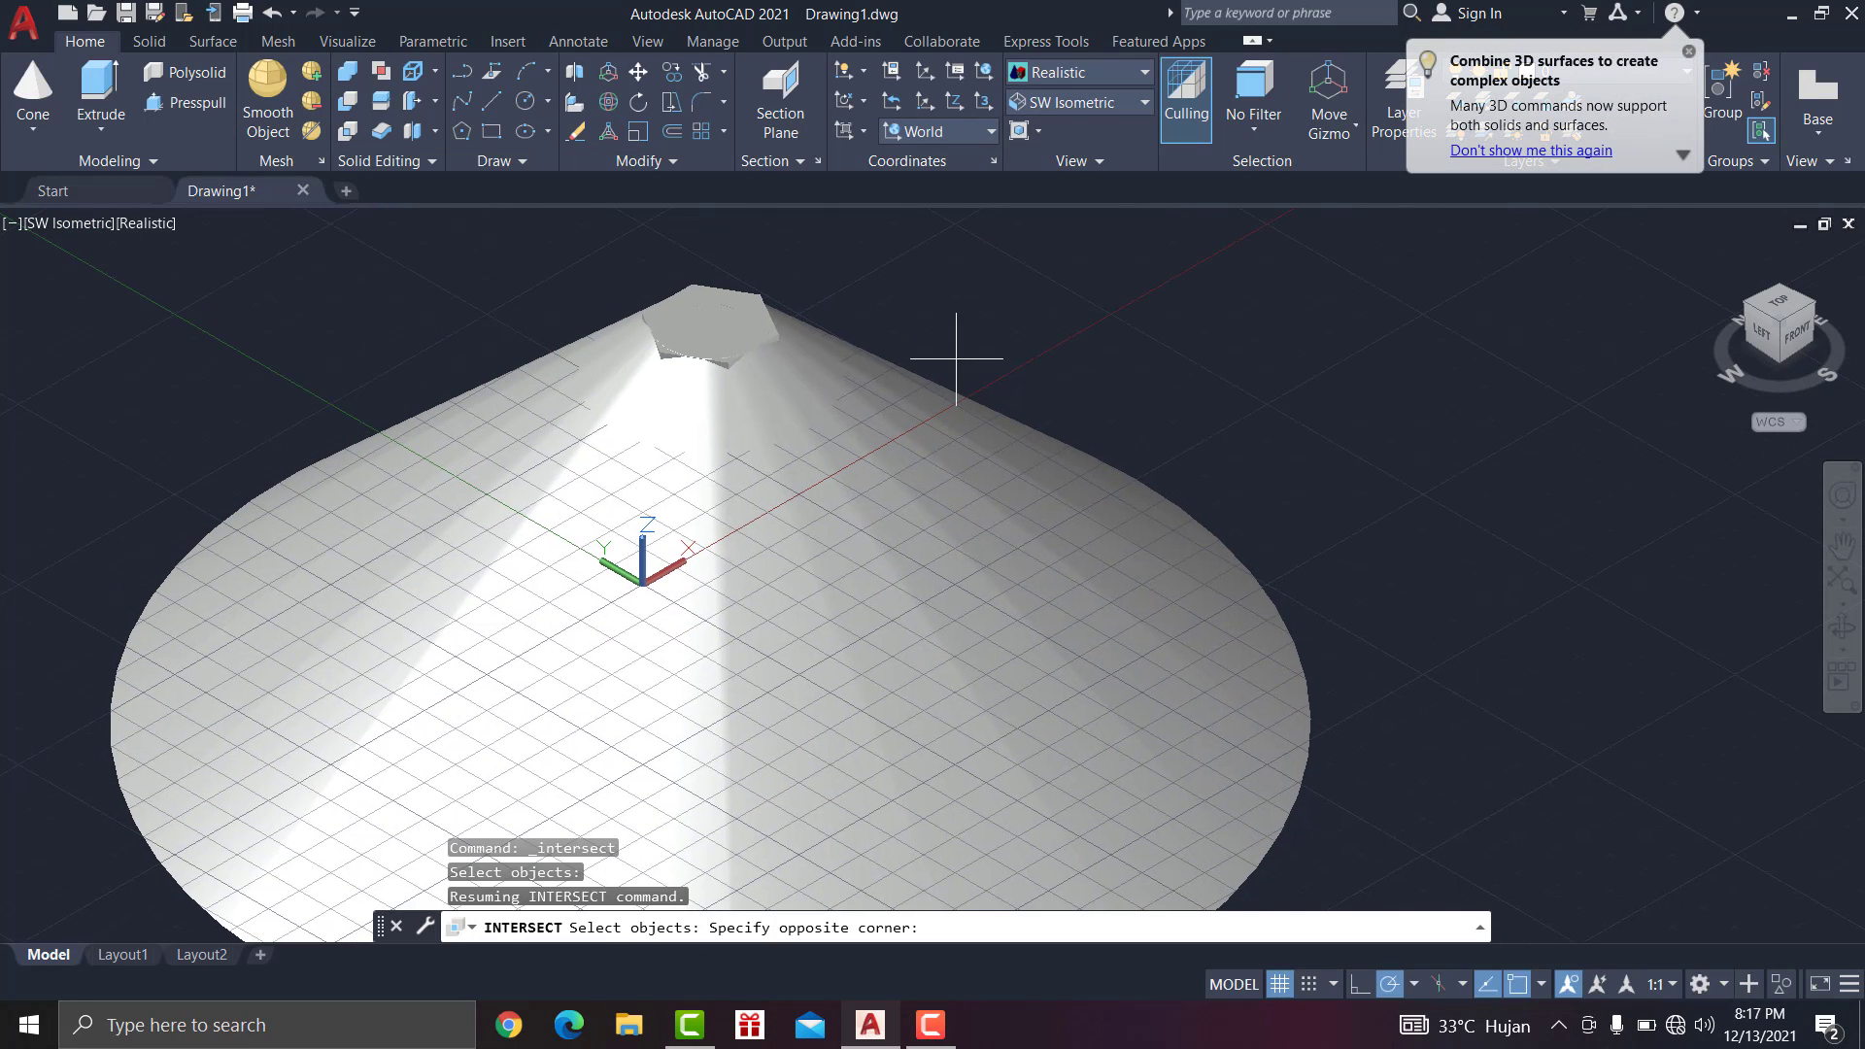
{"action": "left_click", "coordinate": [624, 291]}
{"action": "key", "text": "Return"}
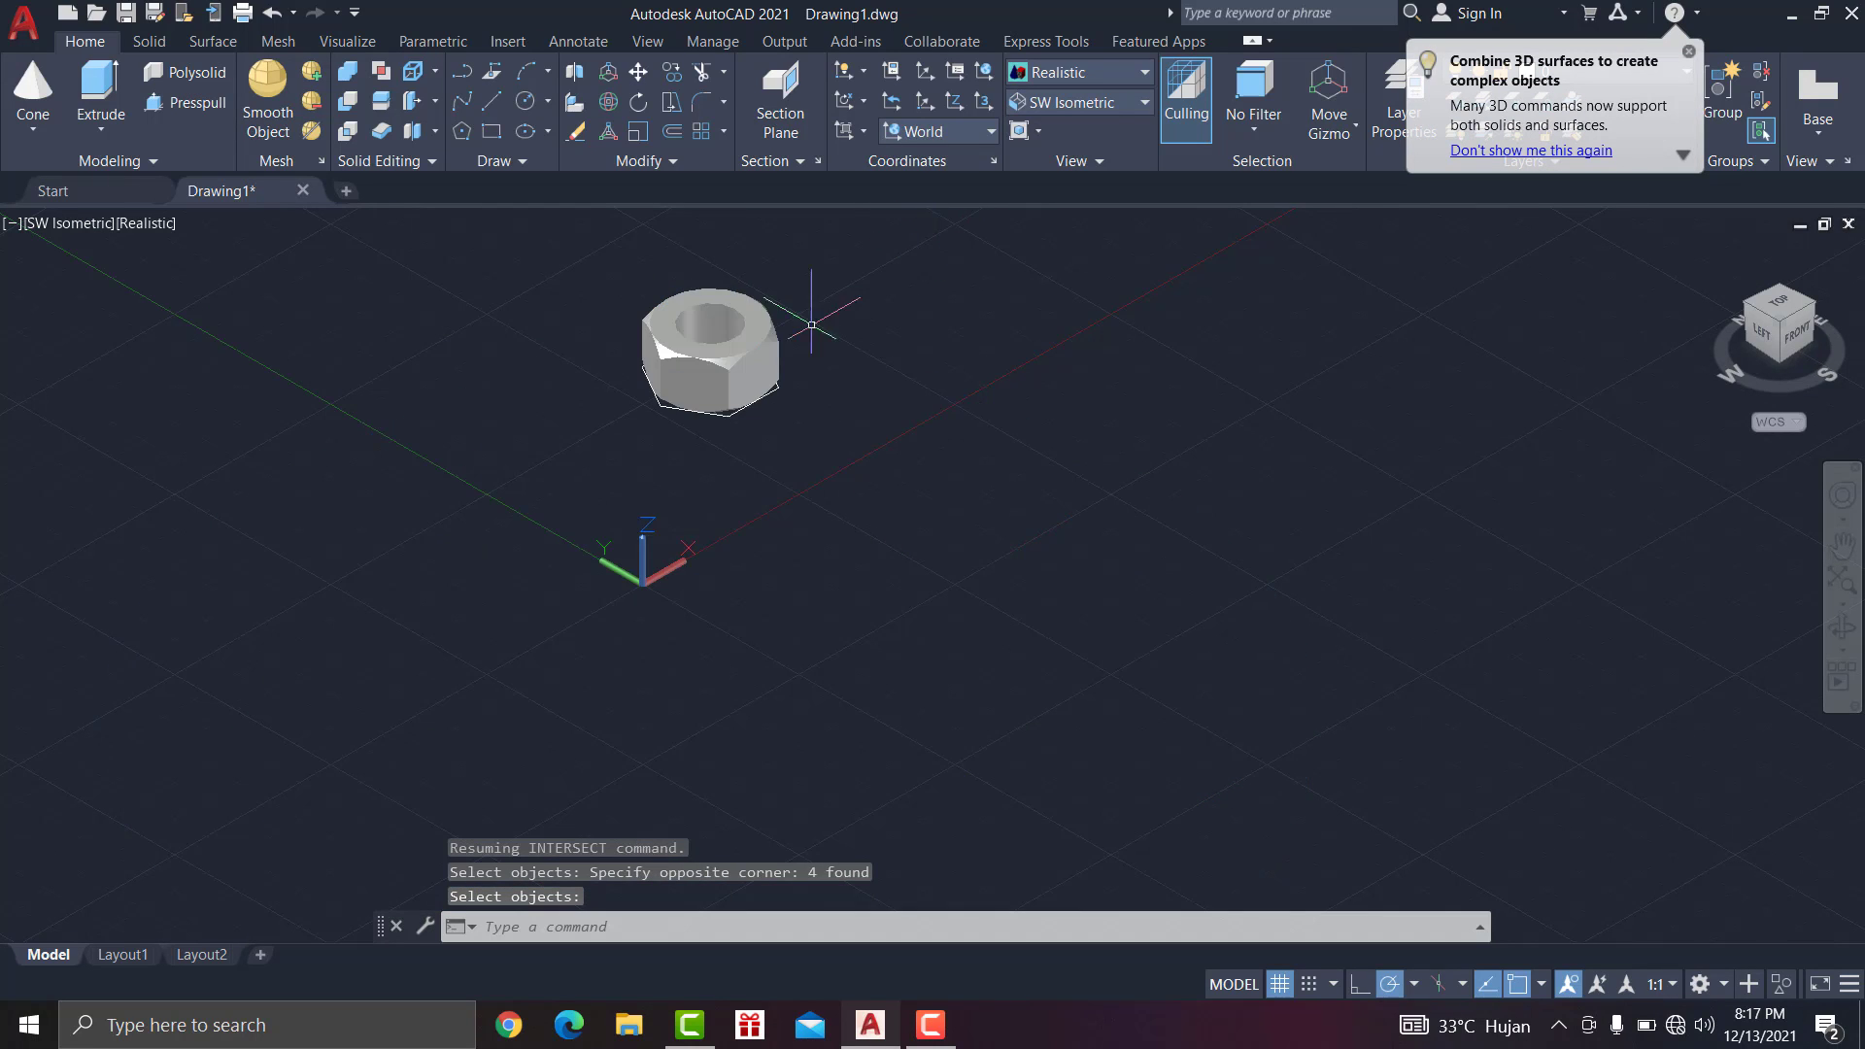
{"action": "scroll", "coordinate": [728, 411], "scroll_direction": "up", "scroll_amount": 5}
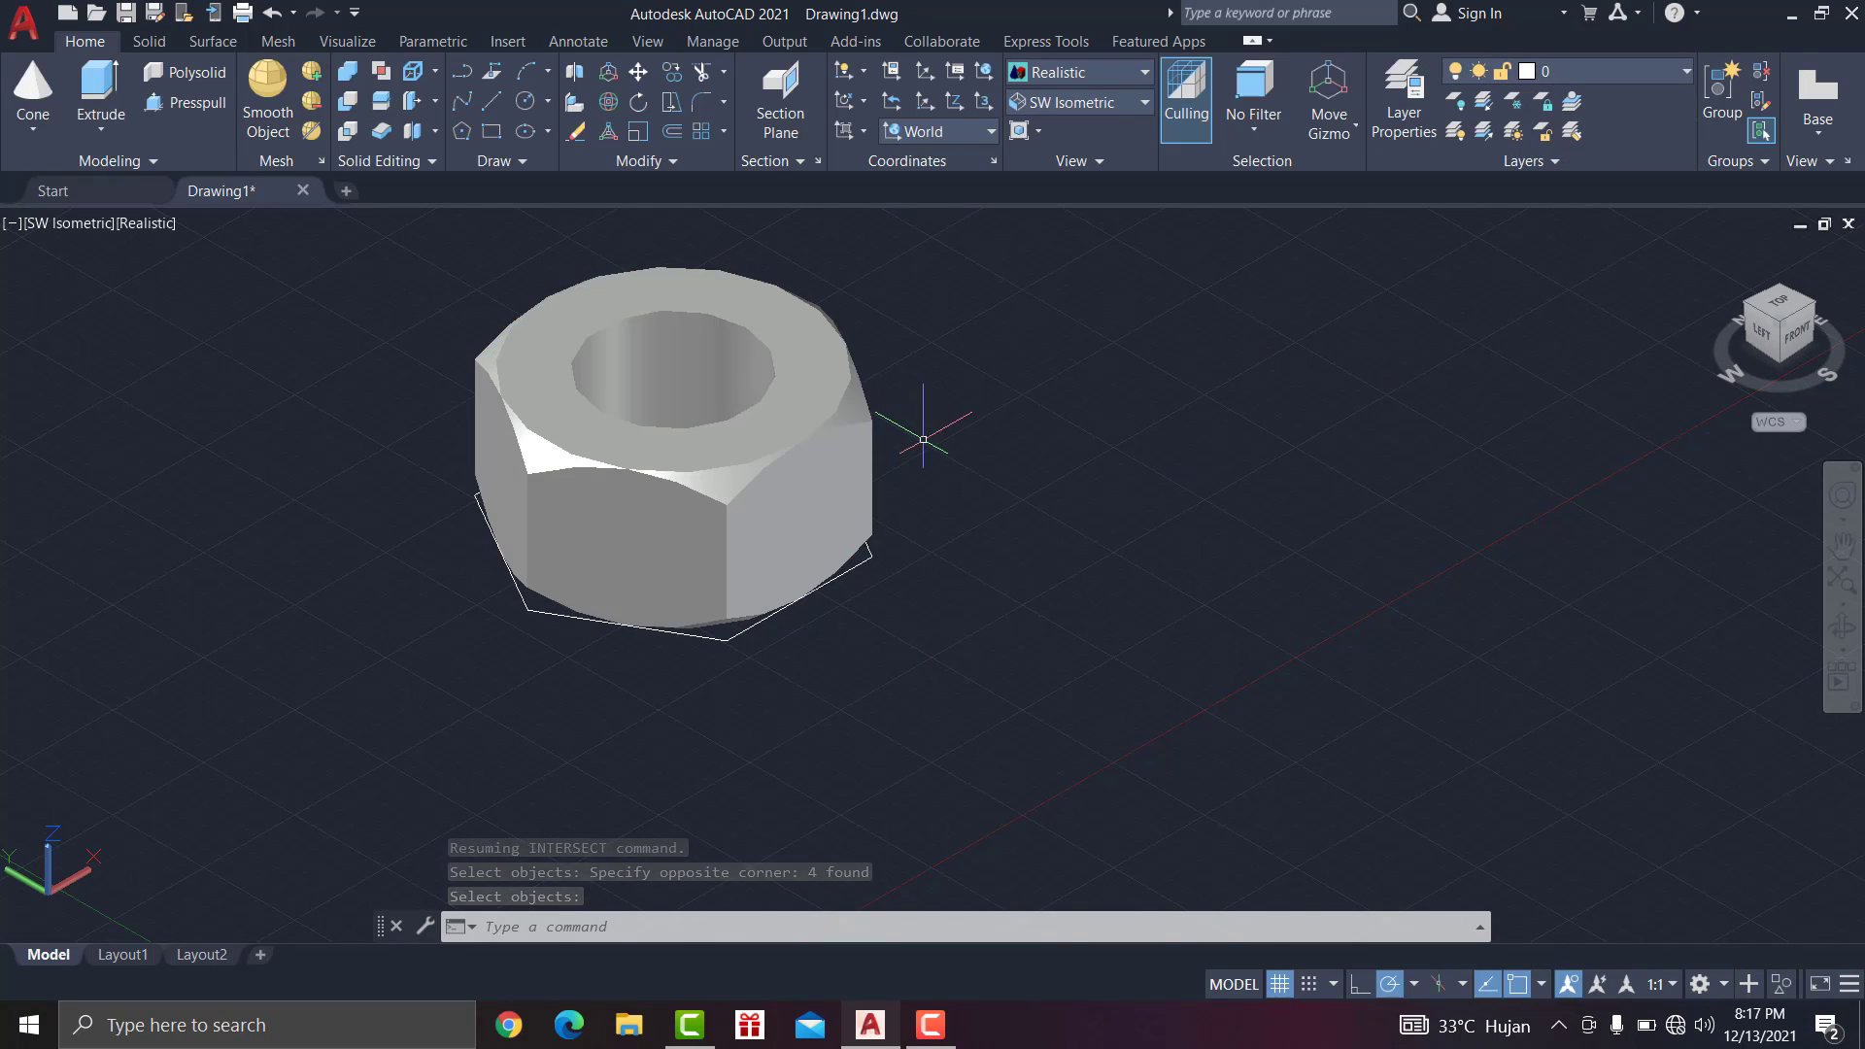
{"action": "key", "text": "Return"}
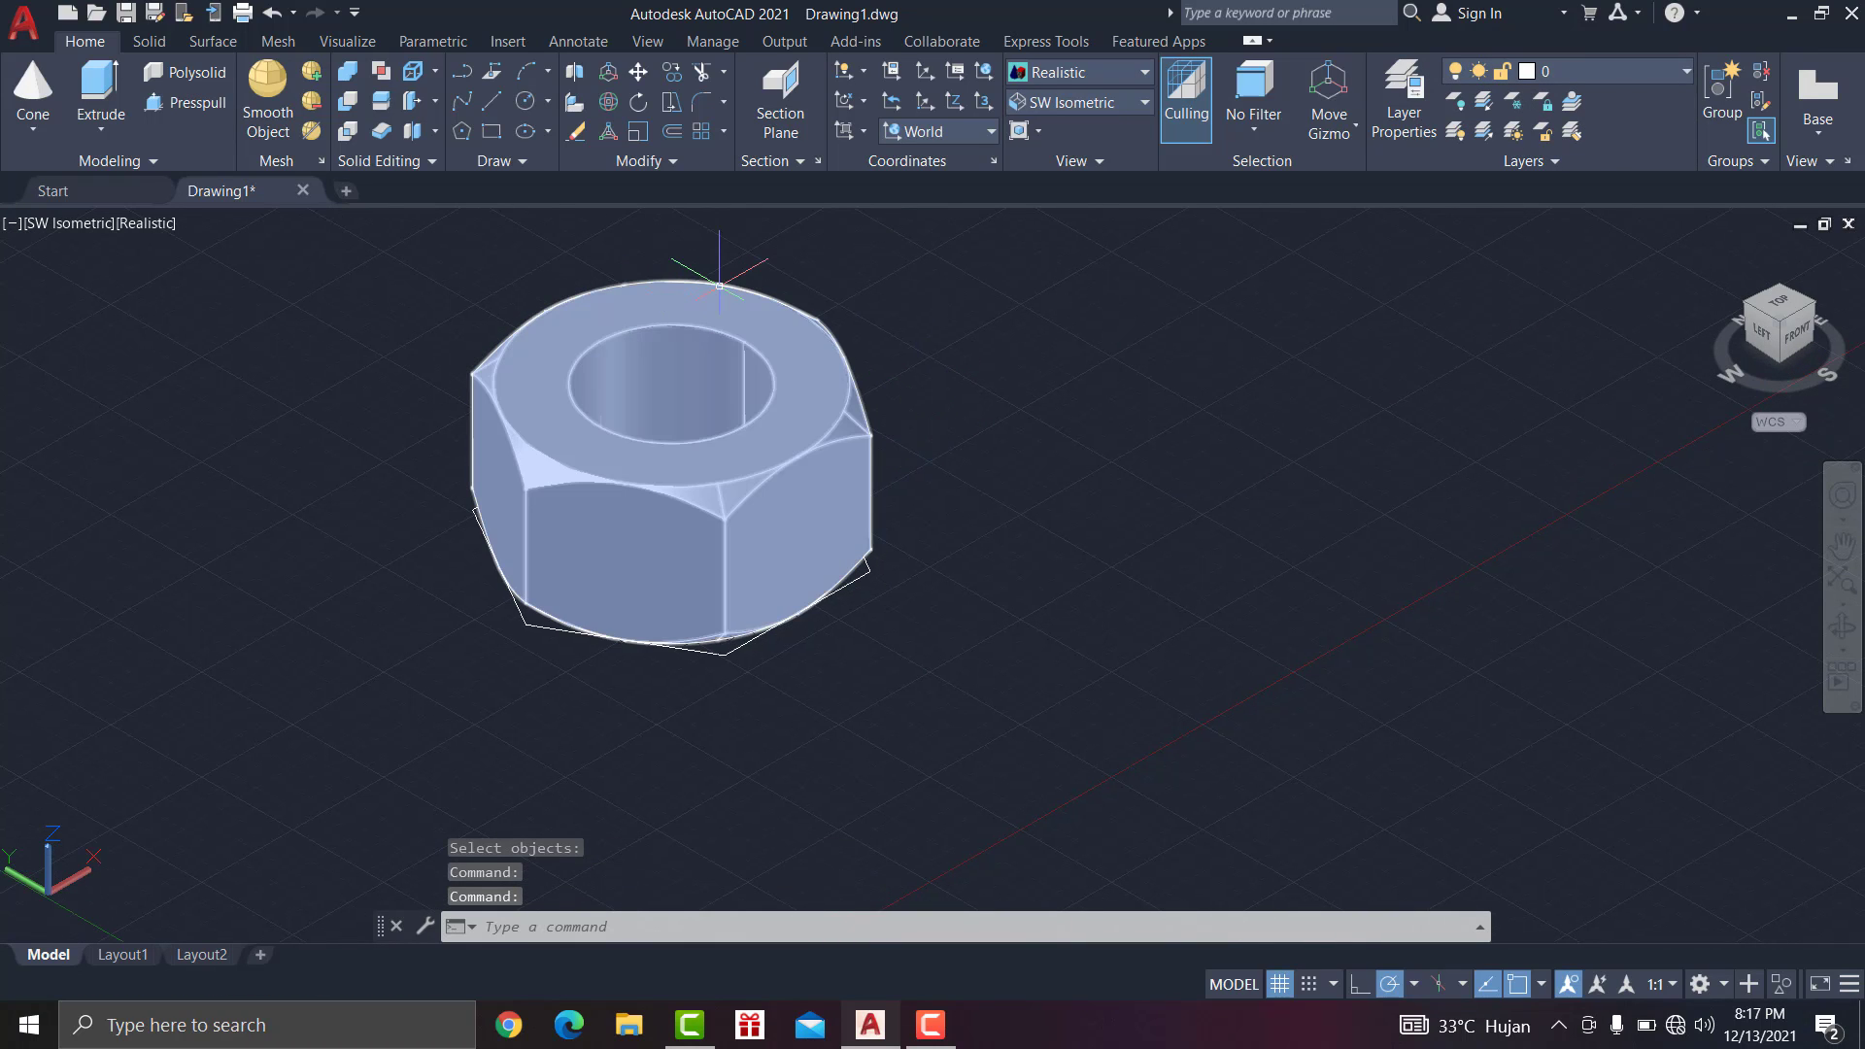
{"action": "middle_click_drag", "start_coordinate": [696, 340], "coordinate": [690, 355]}
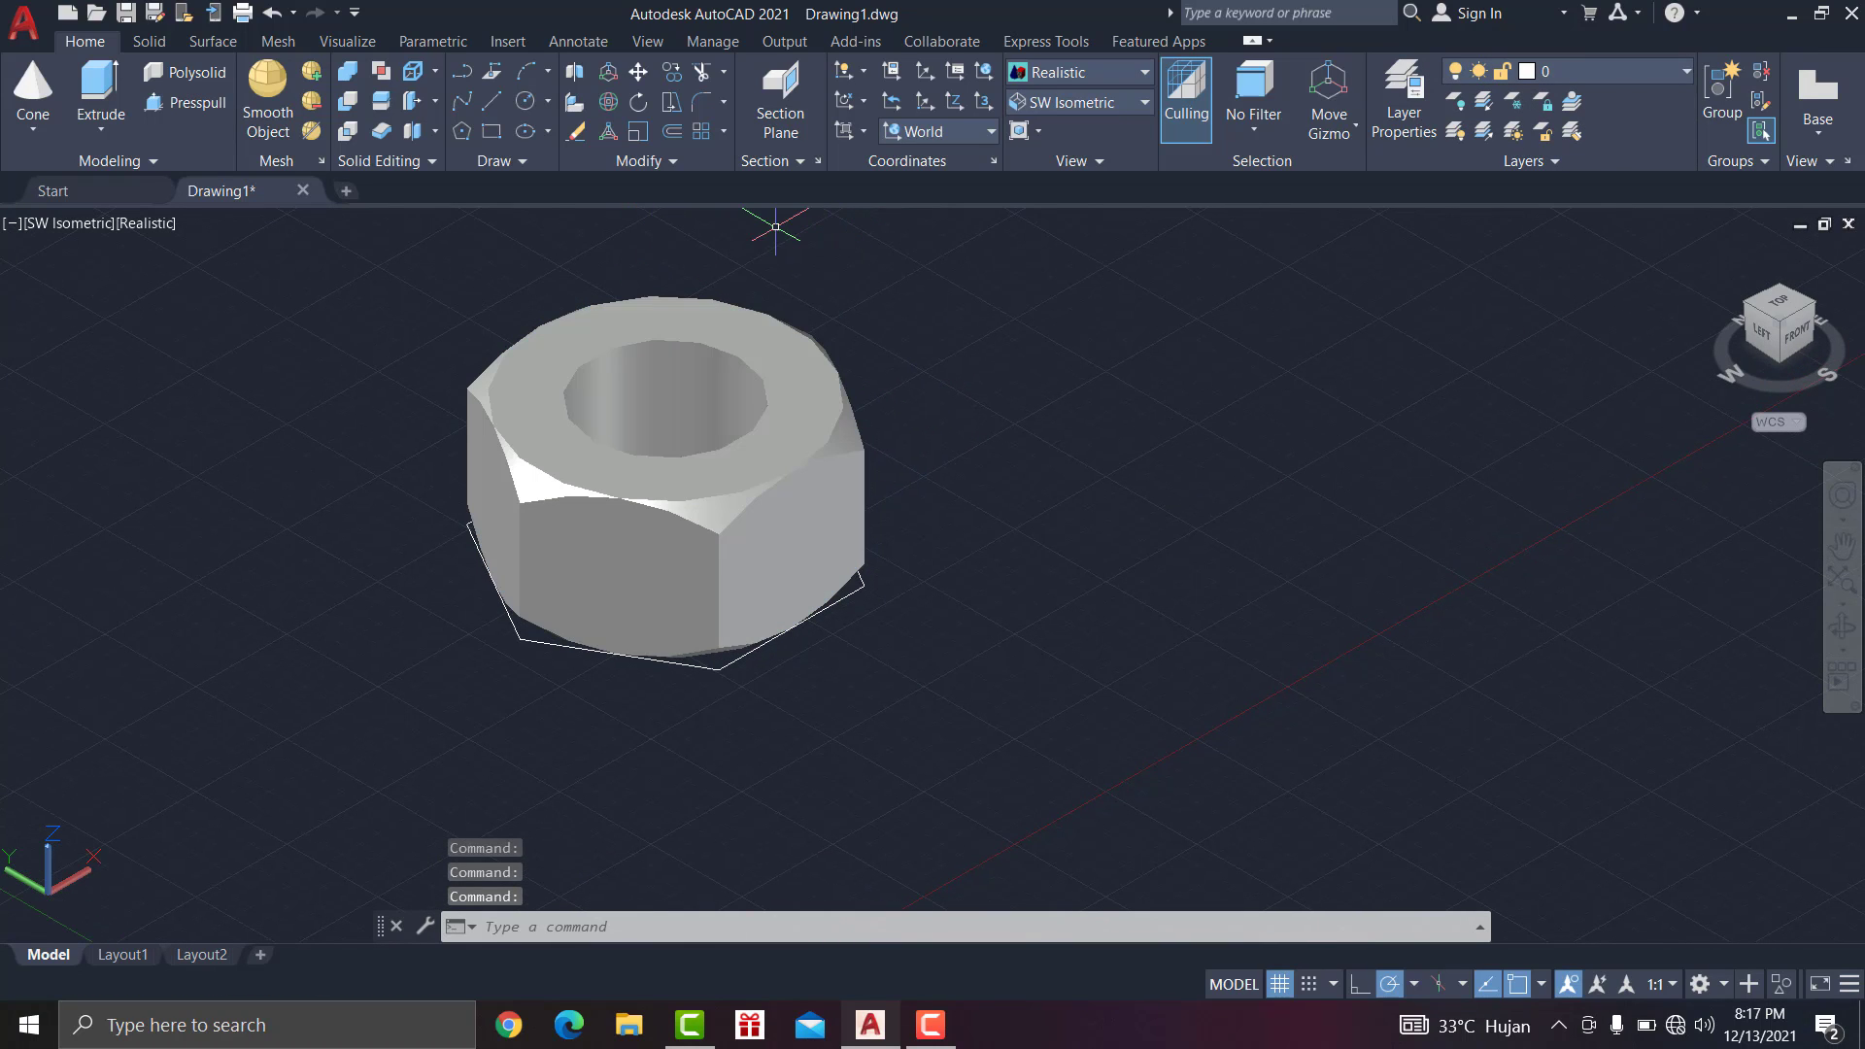
{"action": "scroll", "coordinate": [787, 300], "scroll_direction": "up", "scroll_amount": 3}
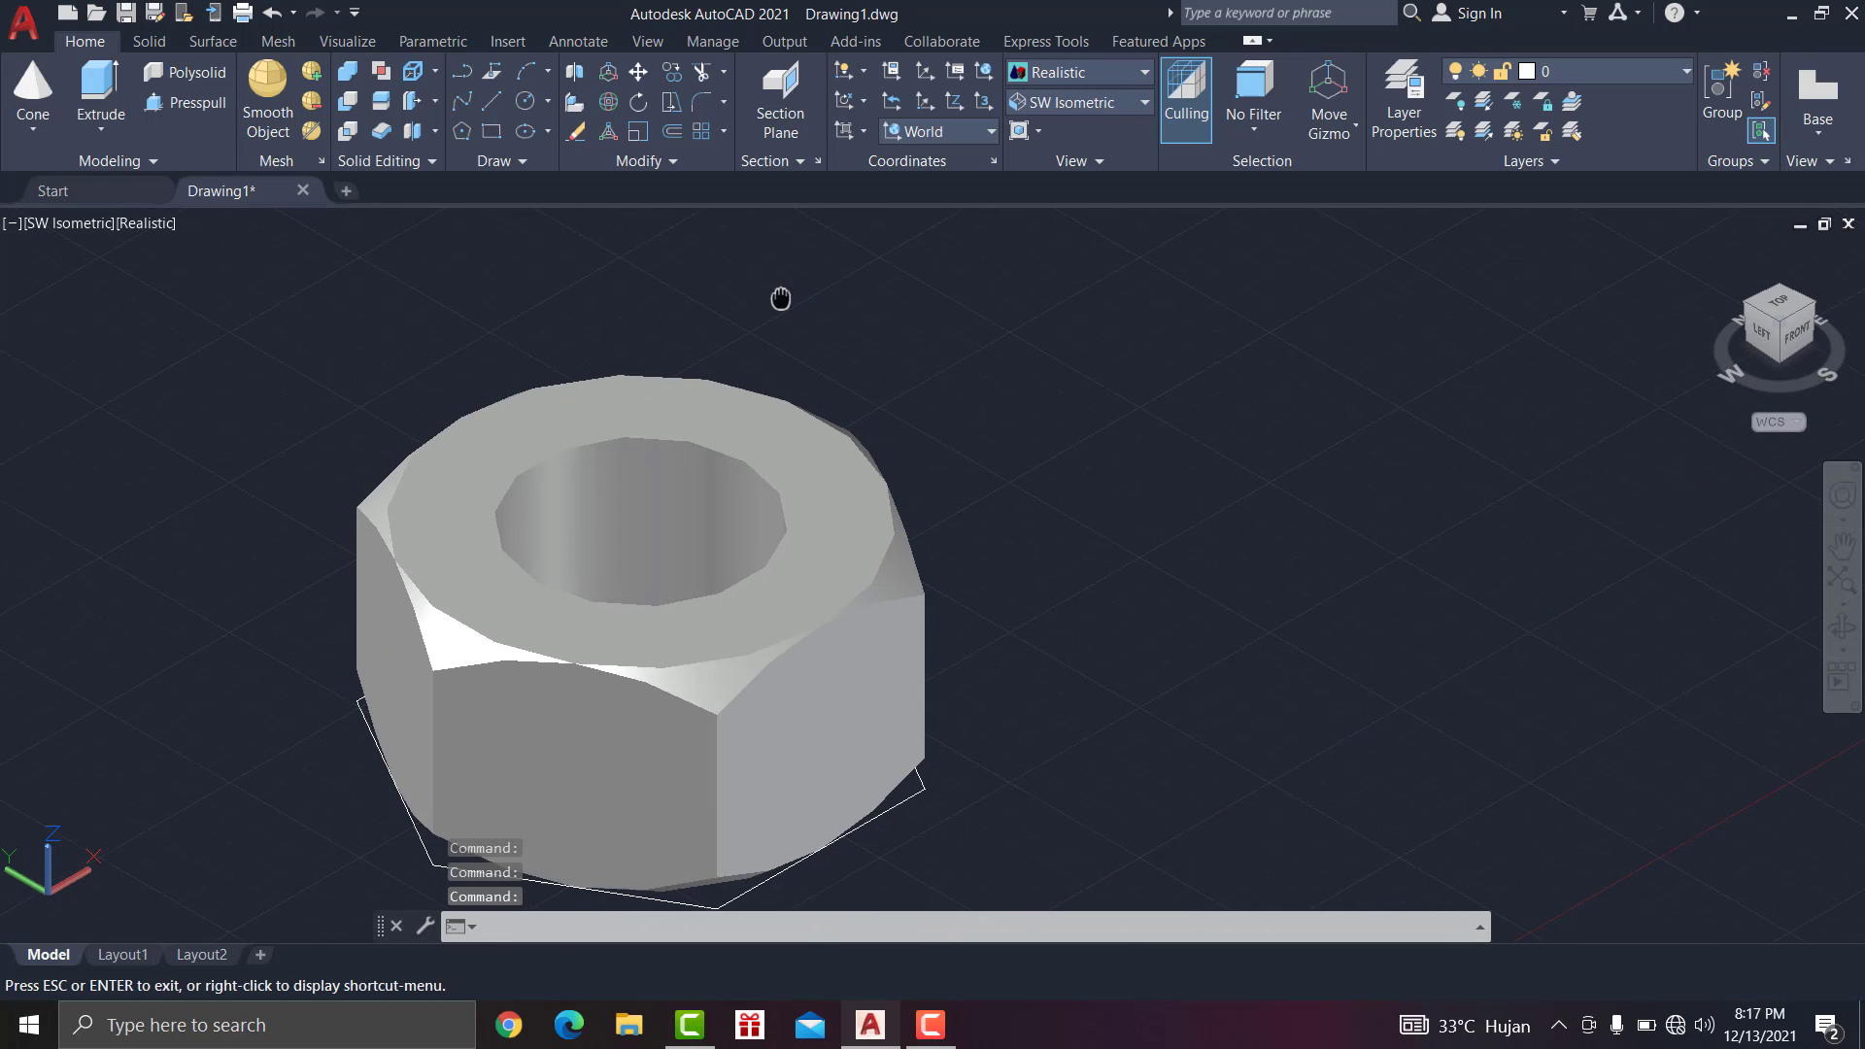
{"action": "left_click", "coordinate": [523, 161]}
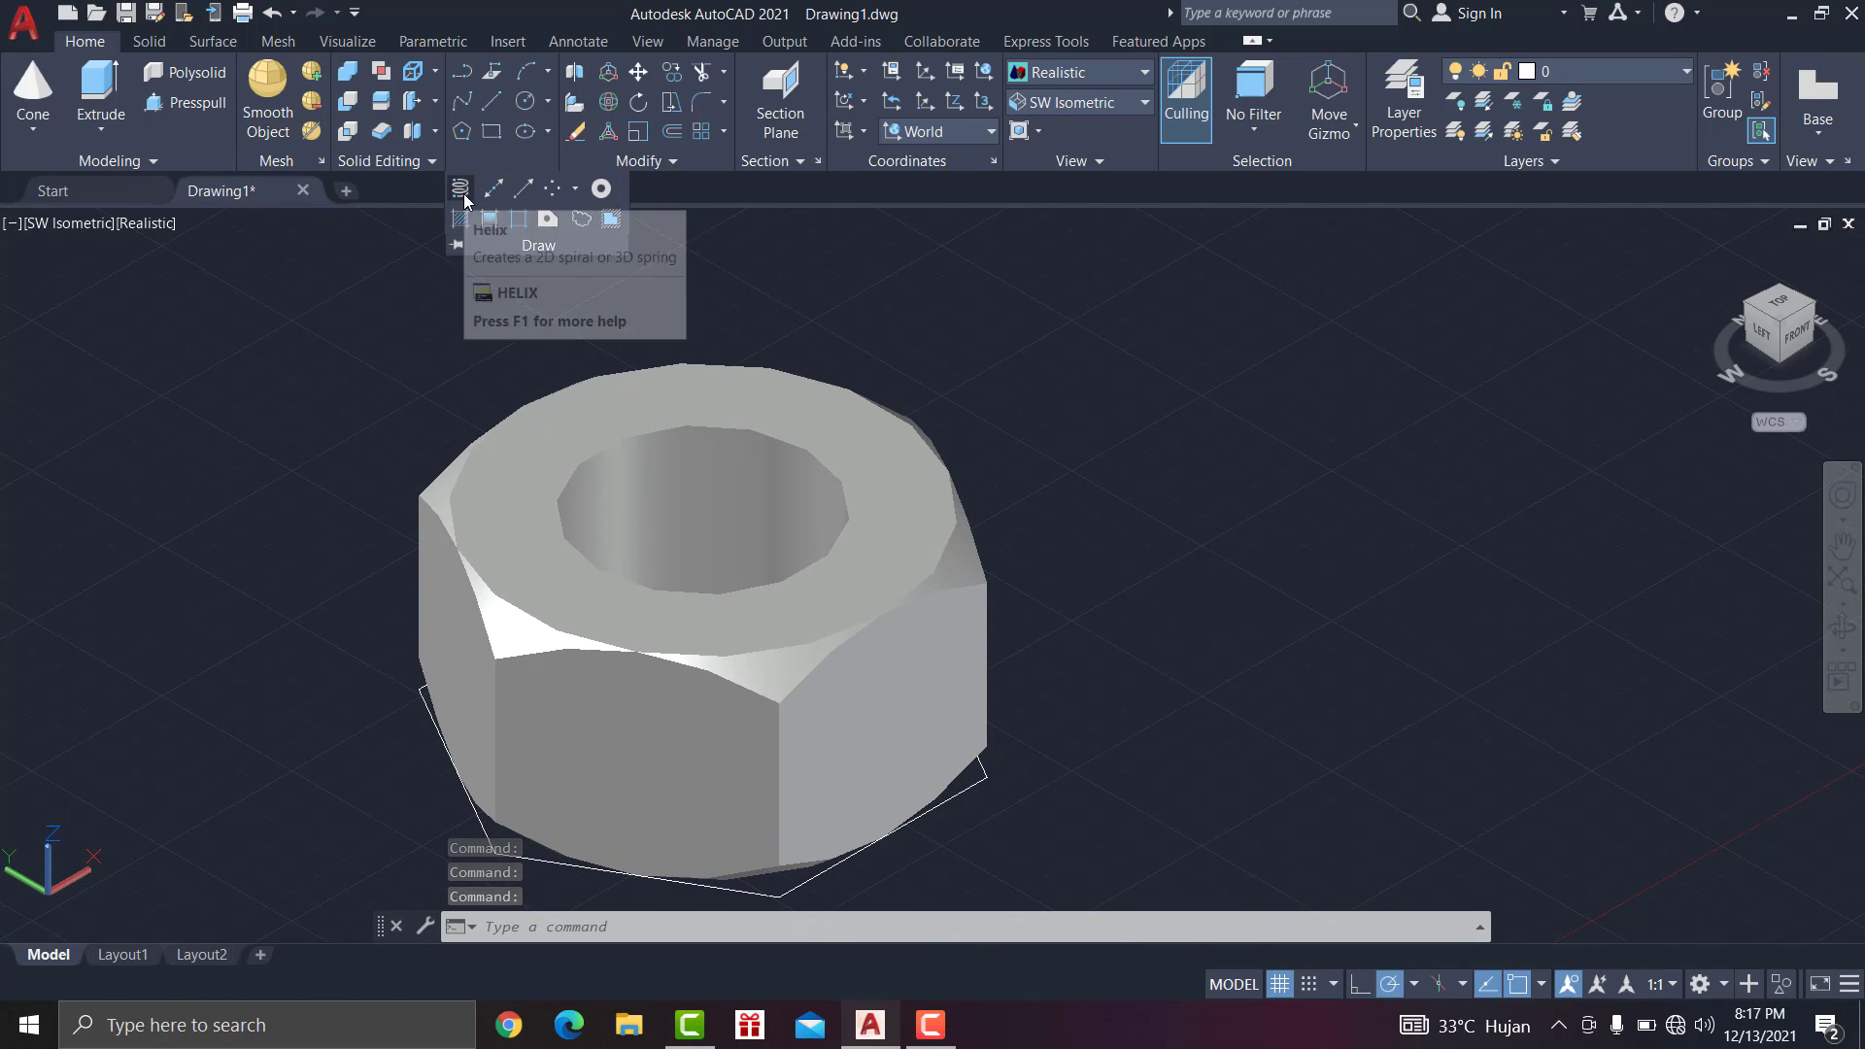
{"action": "left_click", "coordinate": [871, 321]}
{"action": "left_click", "coordinate": [774, 270]}
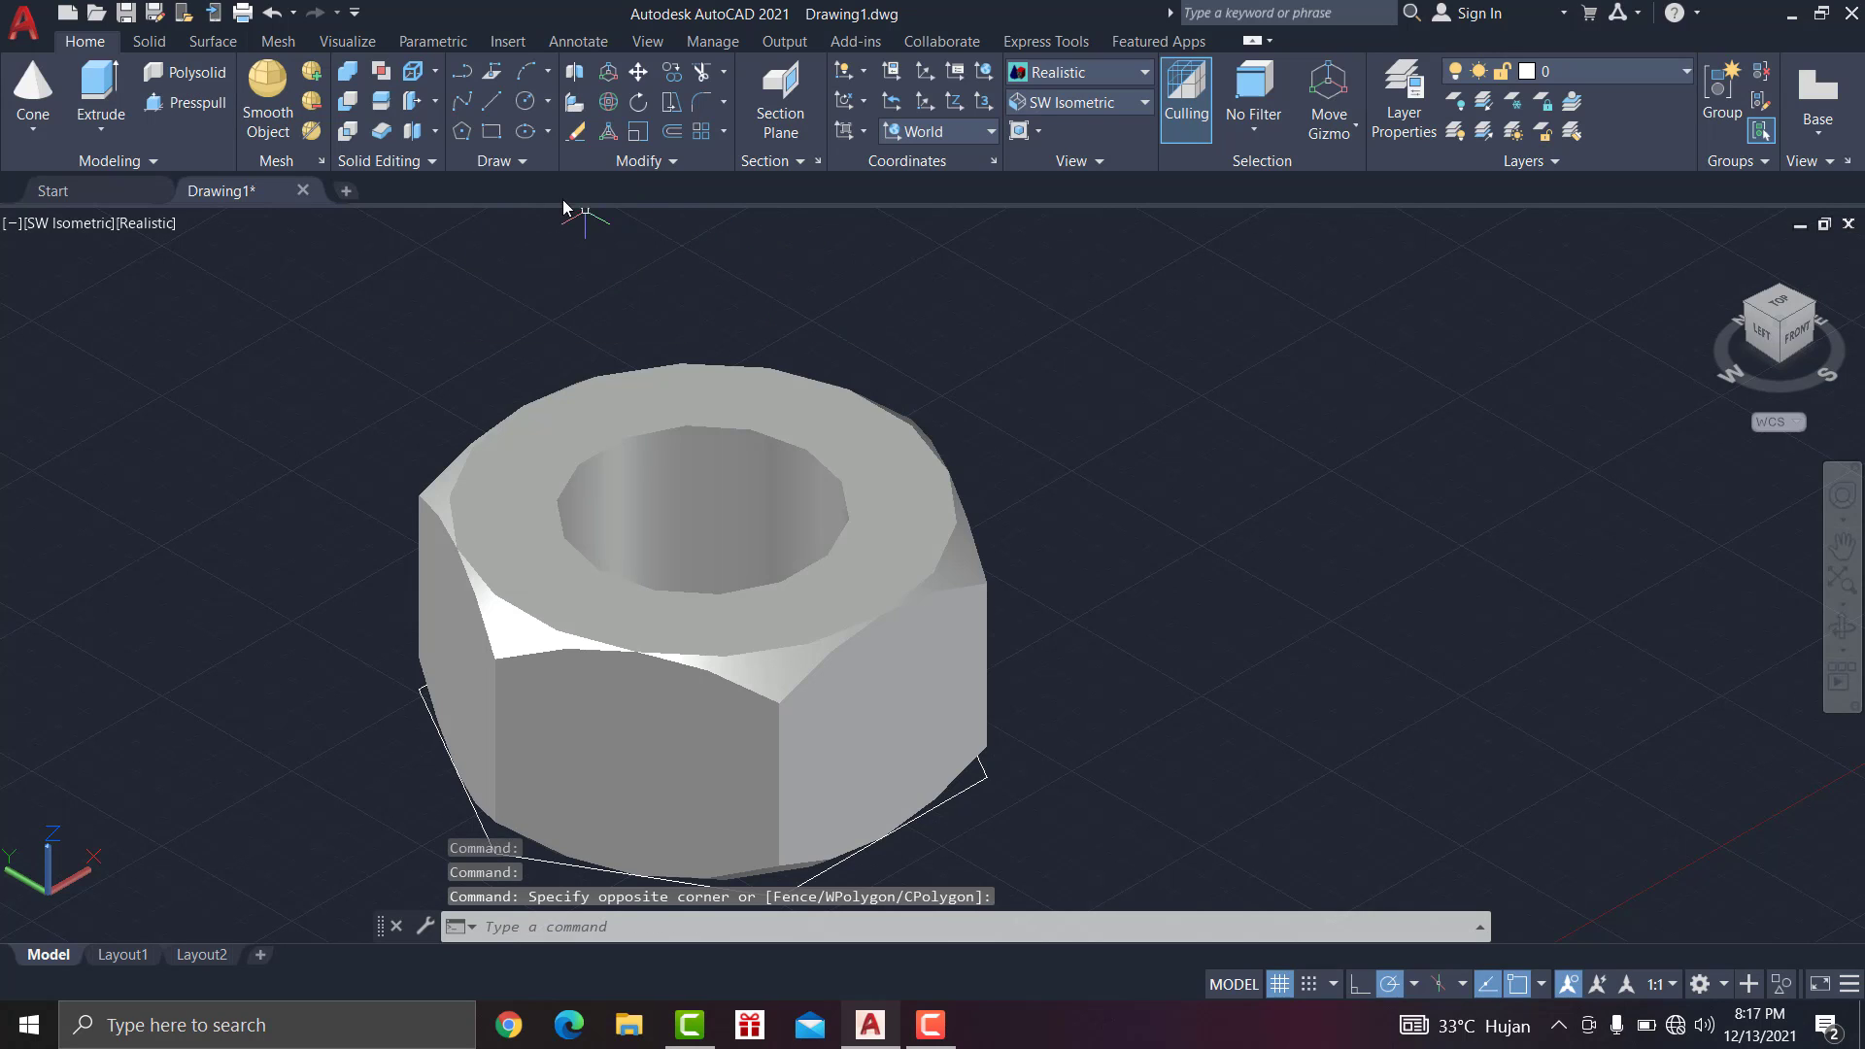
{"action": "left_click", "coordinate": [519, 167]}
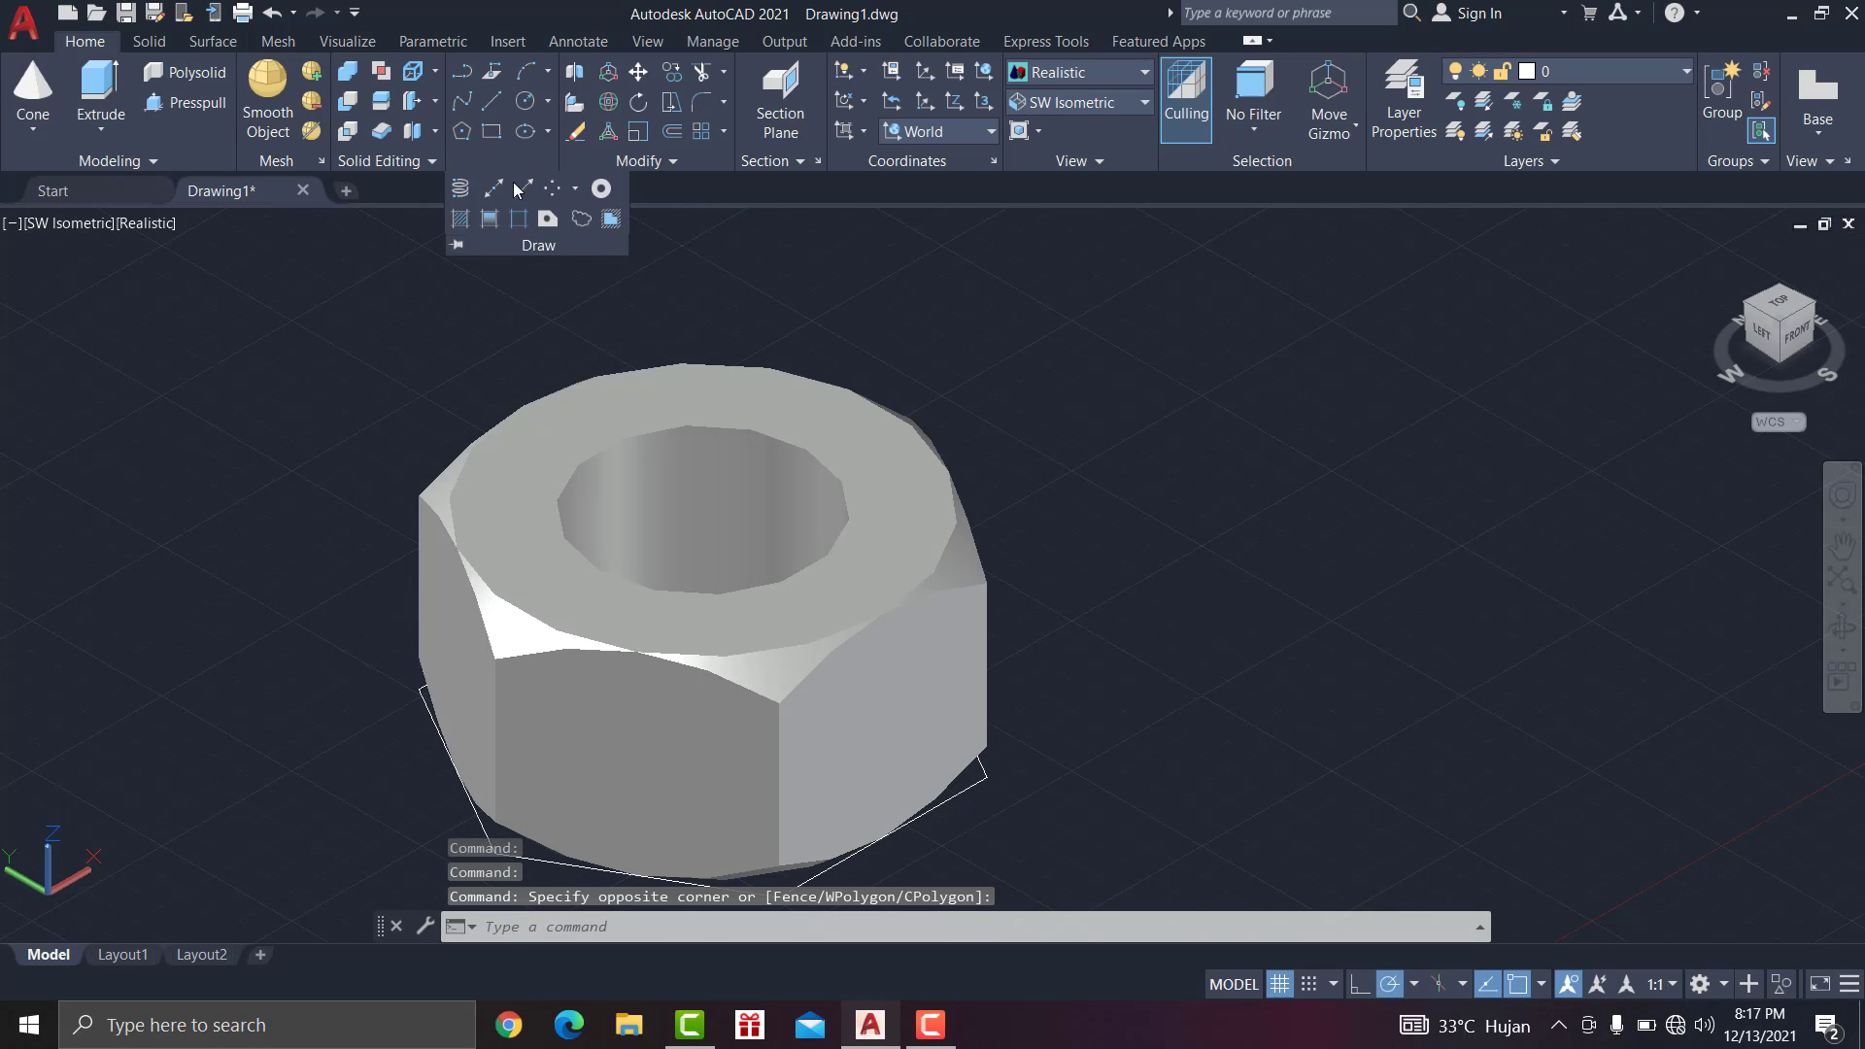
{"action": "left_click", "coordinate": [462, 189]}
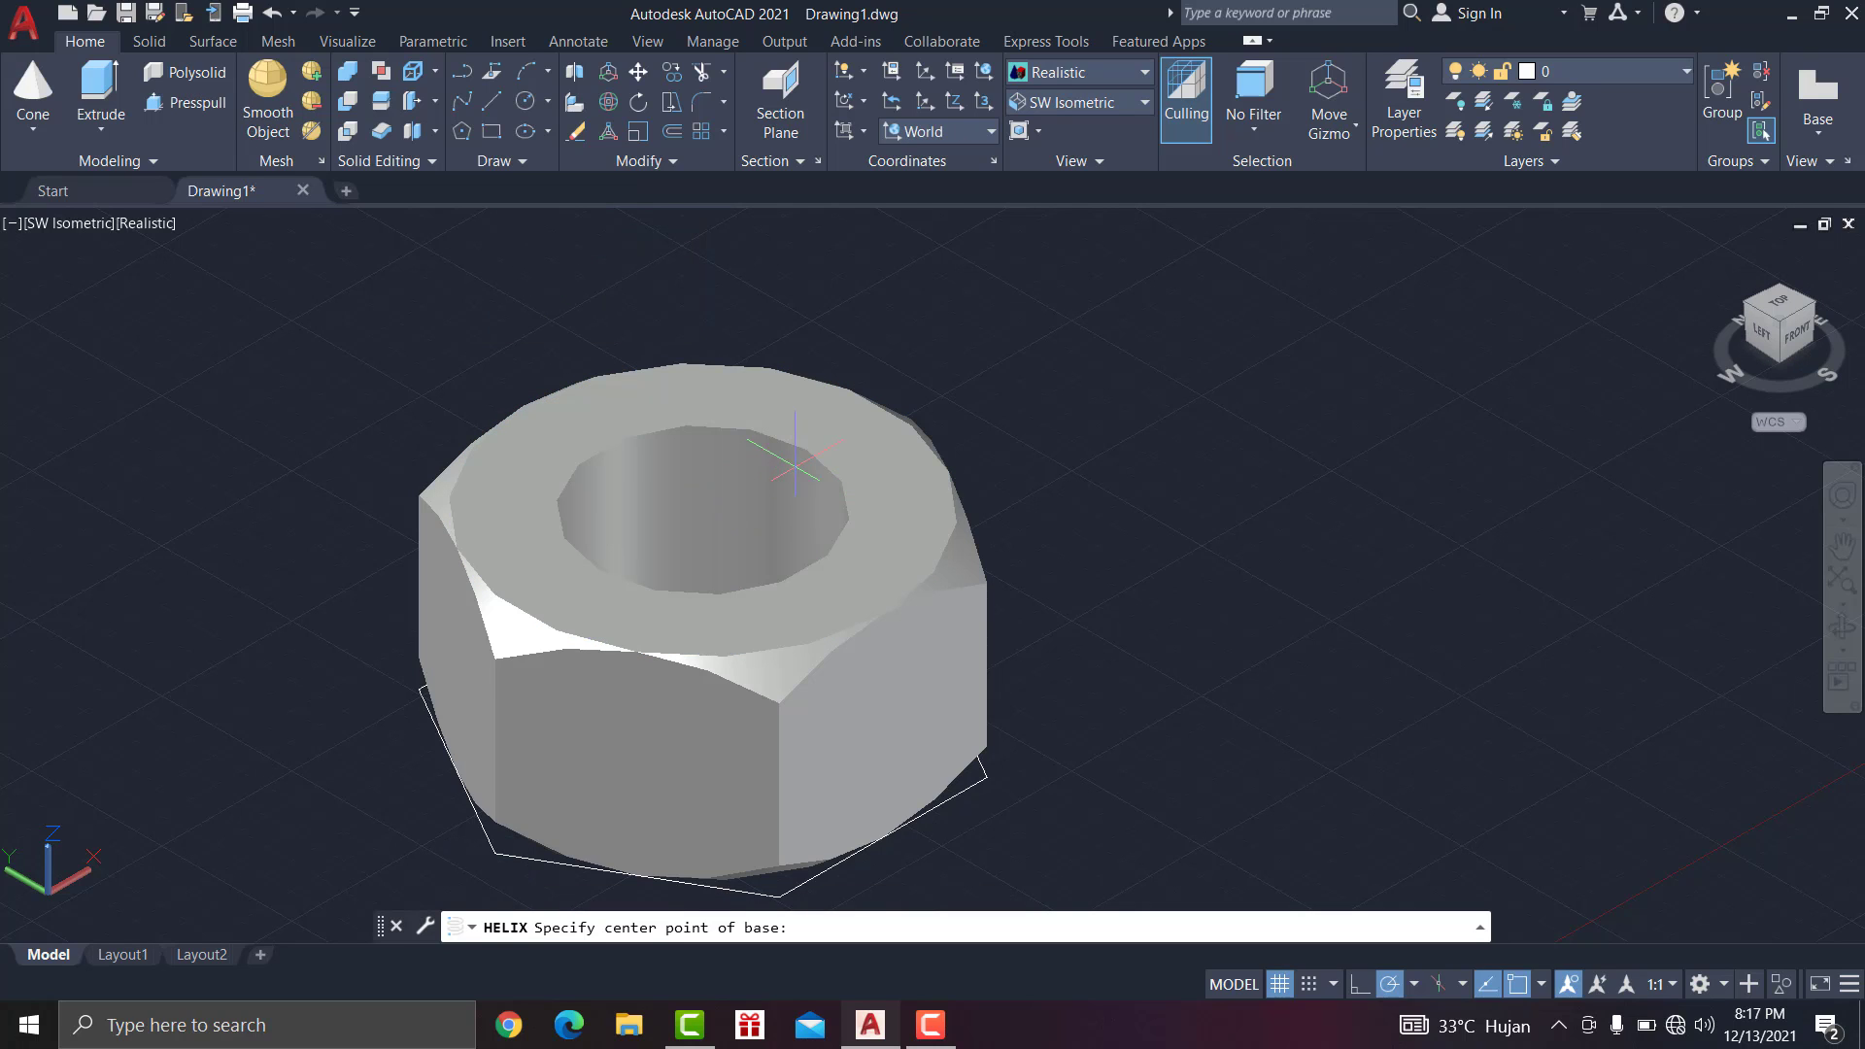
{"action": "left_click", "coordinate": [704, 507]}
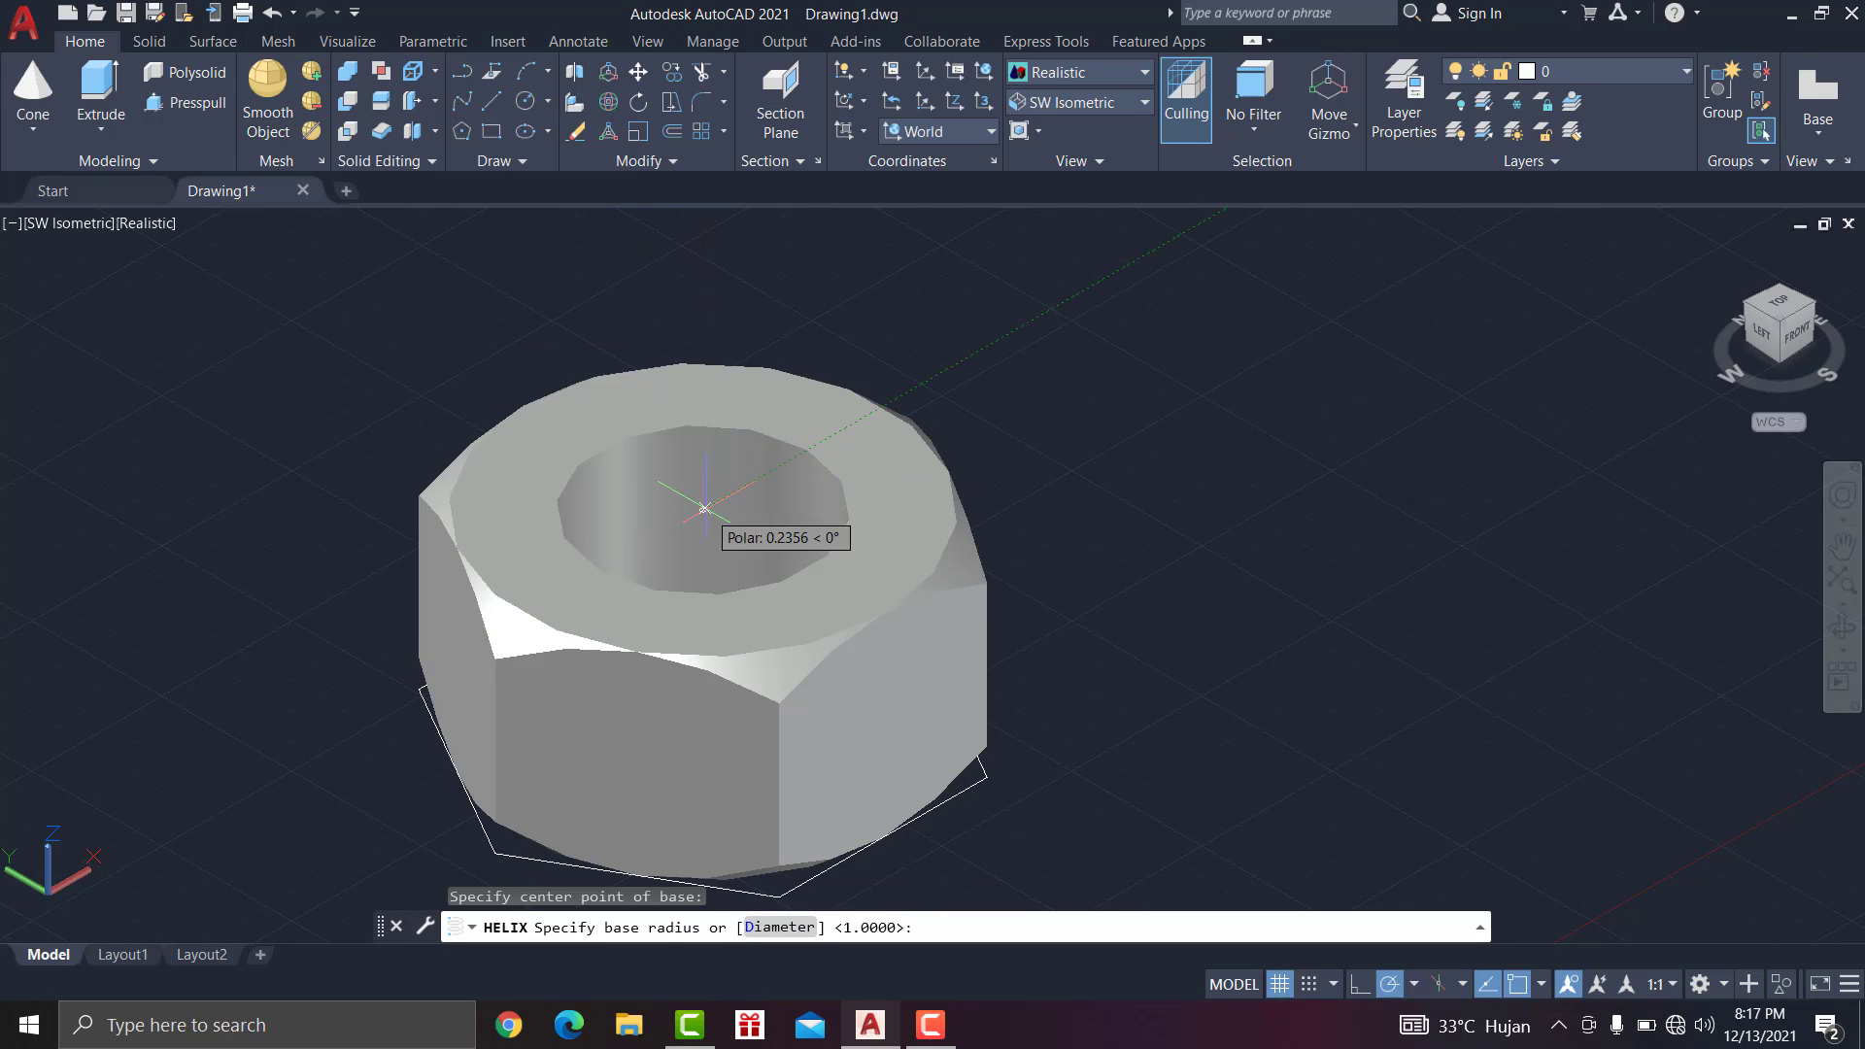
{"action": "left_click", "coordinate": [807, 450]}
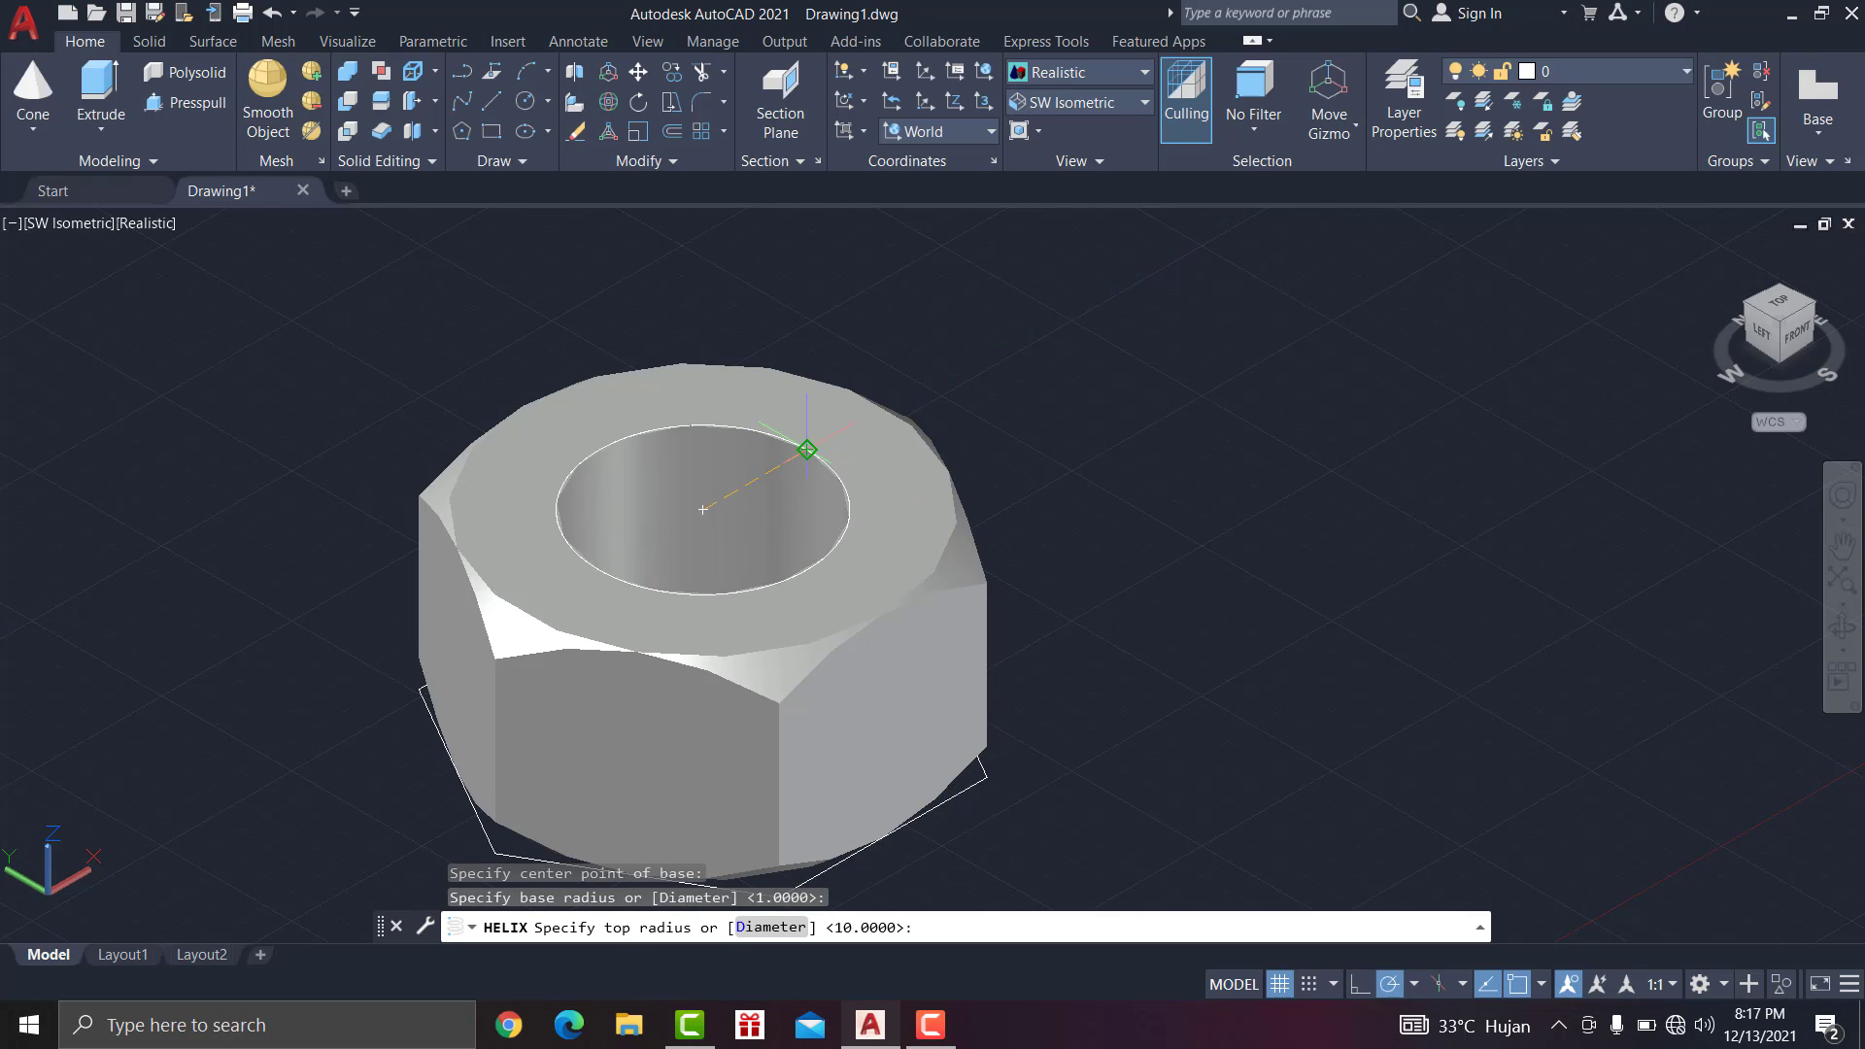
{"action": "left_click", "coordinate": [807, 450]}
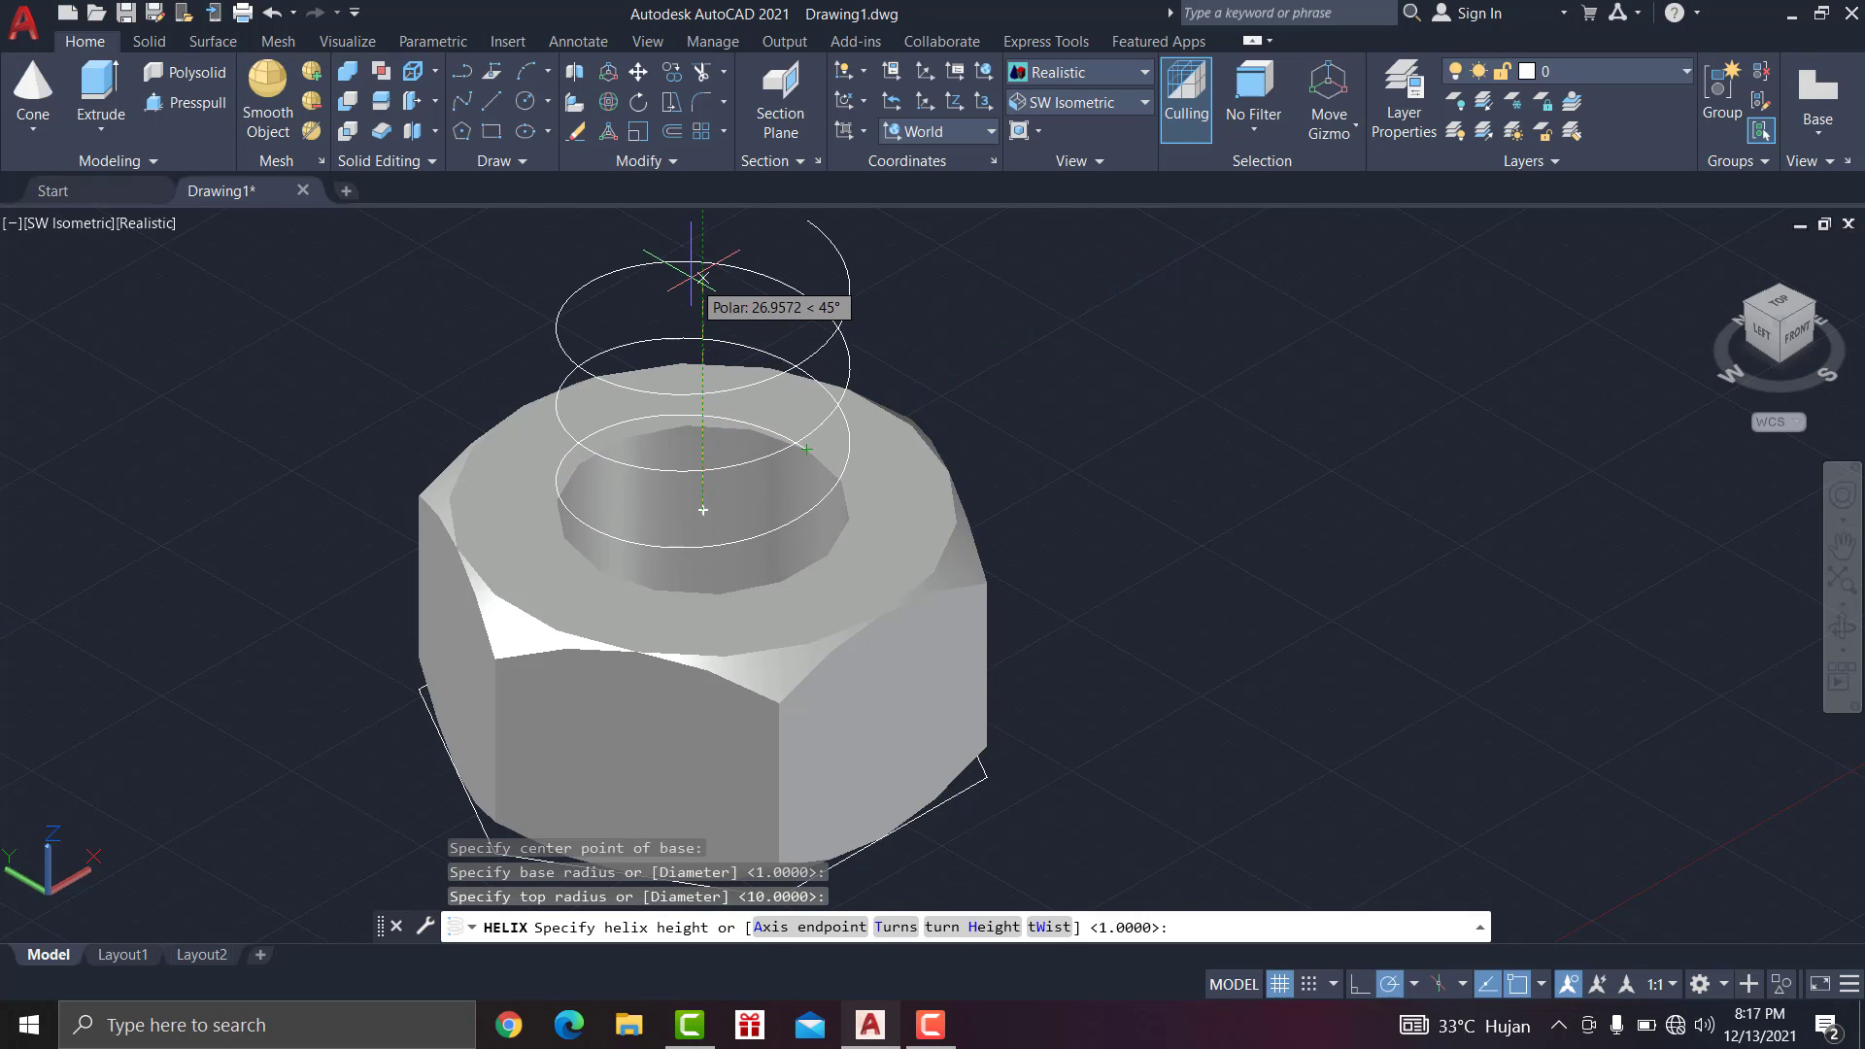
{"action": "scroll", "coordinate": [696, 229], "scroll_direction": "down", "scroll_amount": 2}
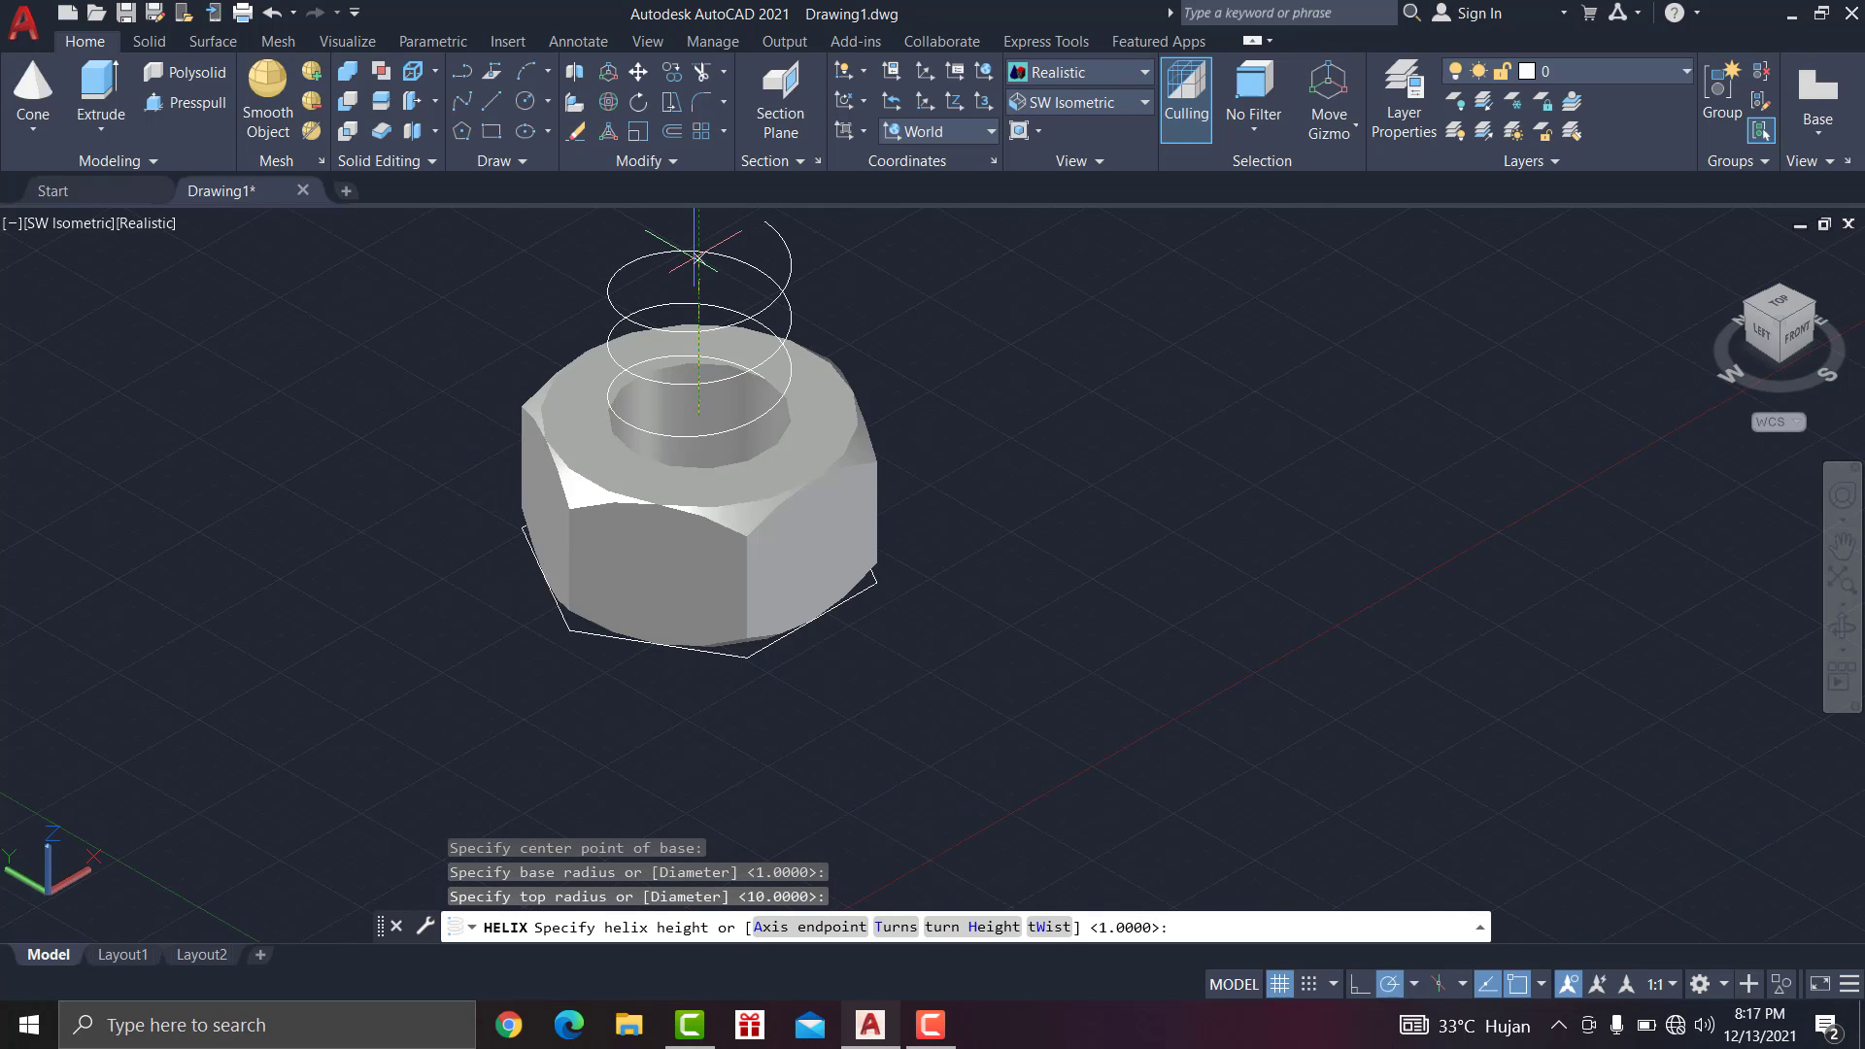
Step: Switch the visual style from Realistic to 2D Wireframe
{"action": "left_click", "coordinate": [1066, 78]}
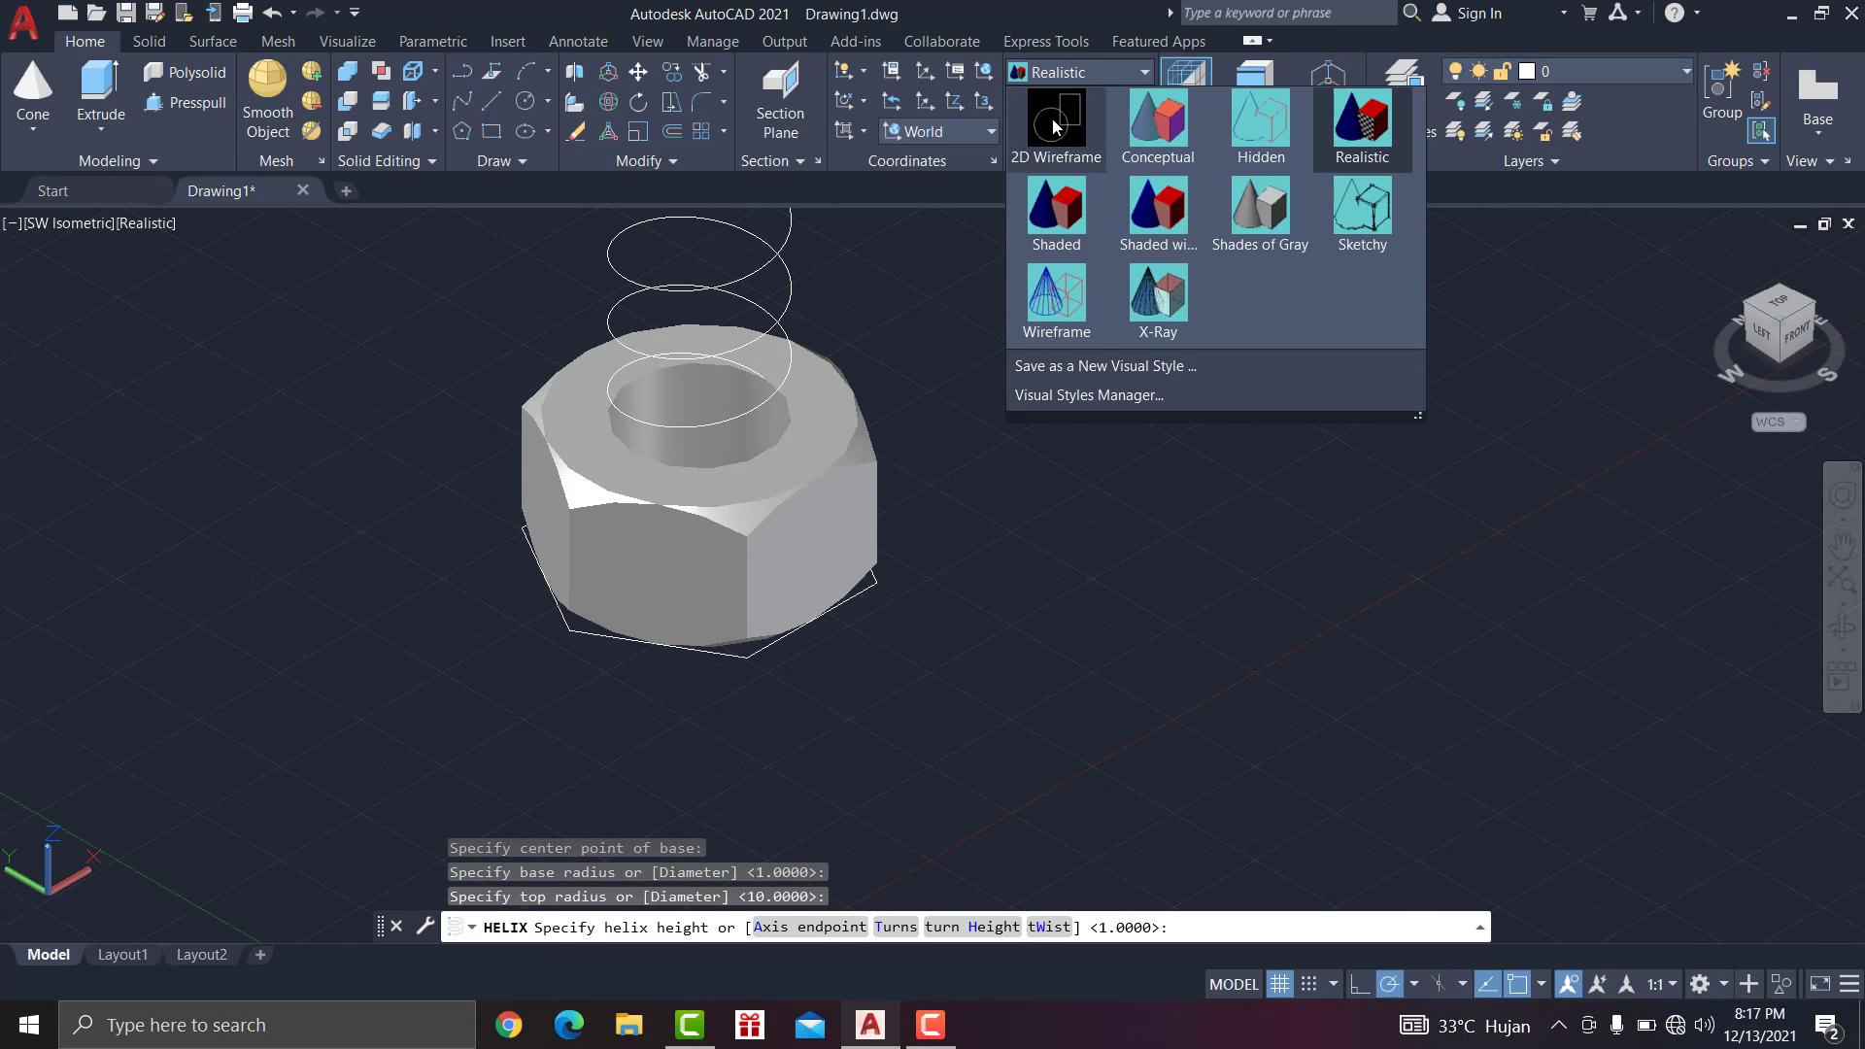
{"action": "left_click", "coordinate": [1056, 125]}
{"action": "scroll", "coordinate": [647, 314], "scroll_direction": "up", "scroll_amount": 2}
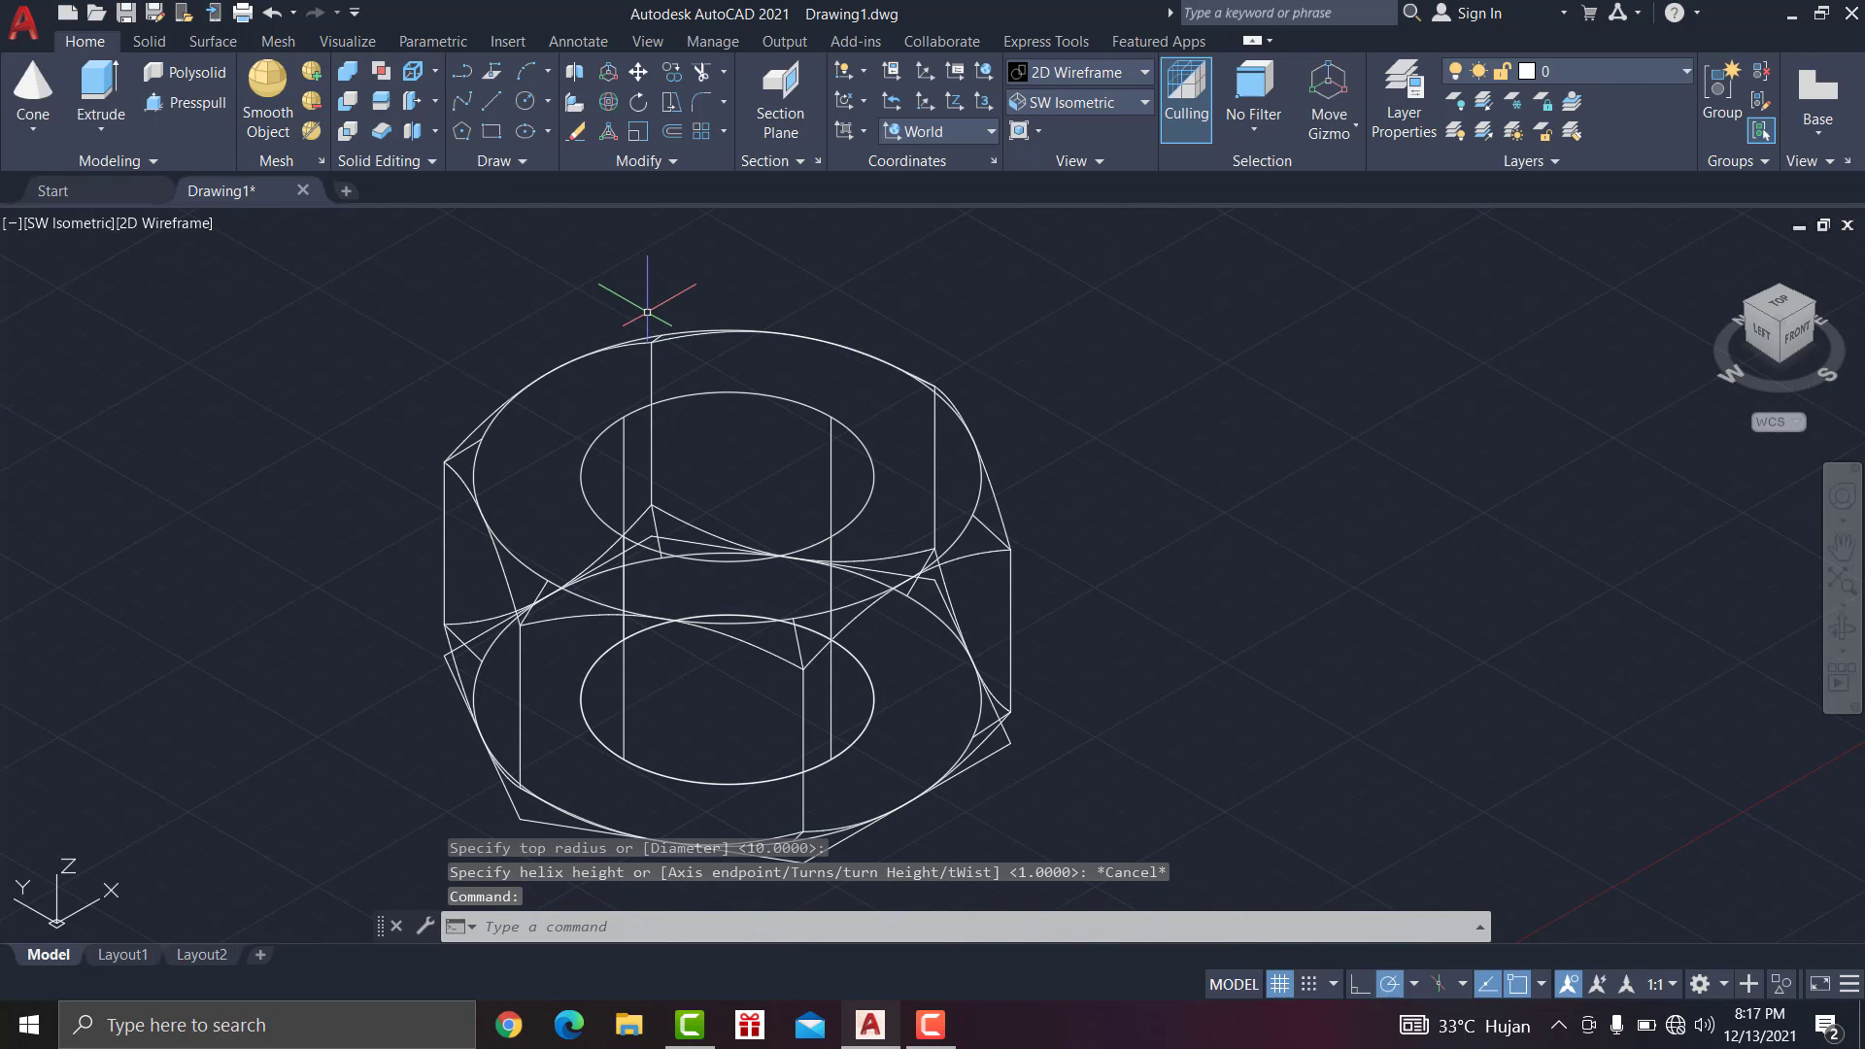
Step: Start a helix centred on the hole's upper circle, picking its edge for a base and top radius of 10
{"action": "left_click", "coordinate": [504, 163]}
{"action": "left_click", "coordinate": [466, 191]}
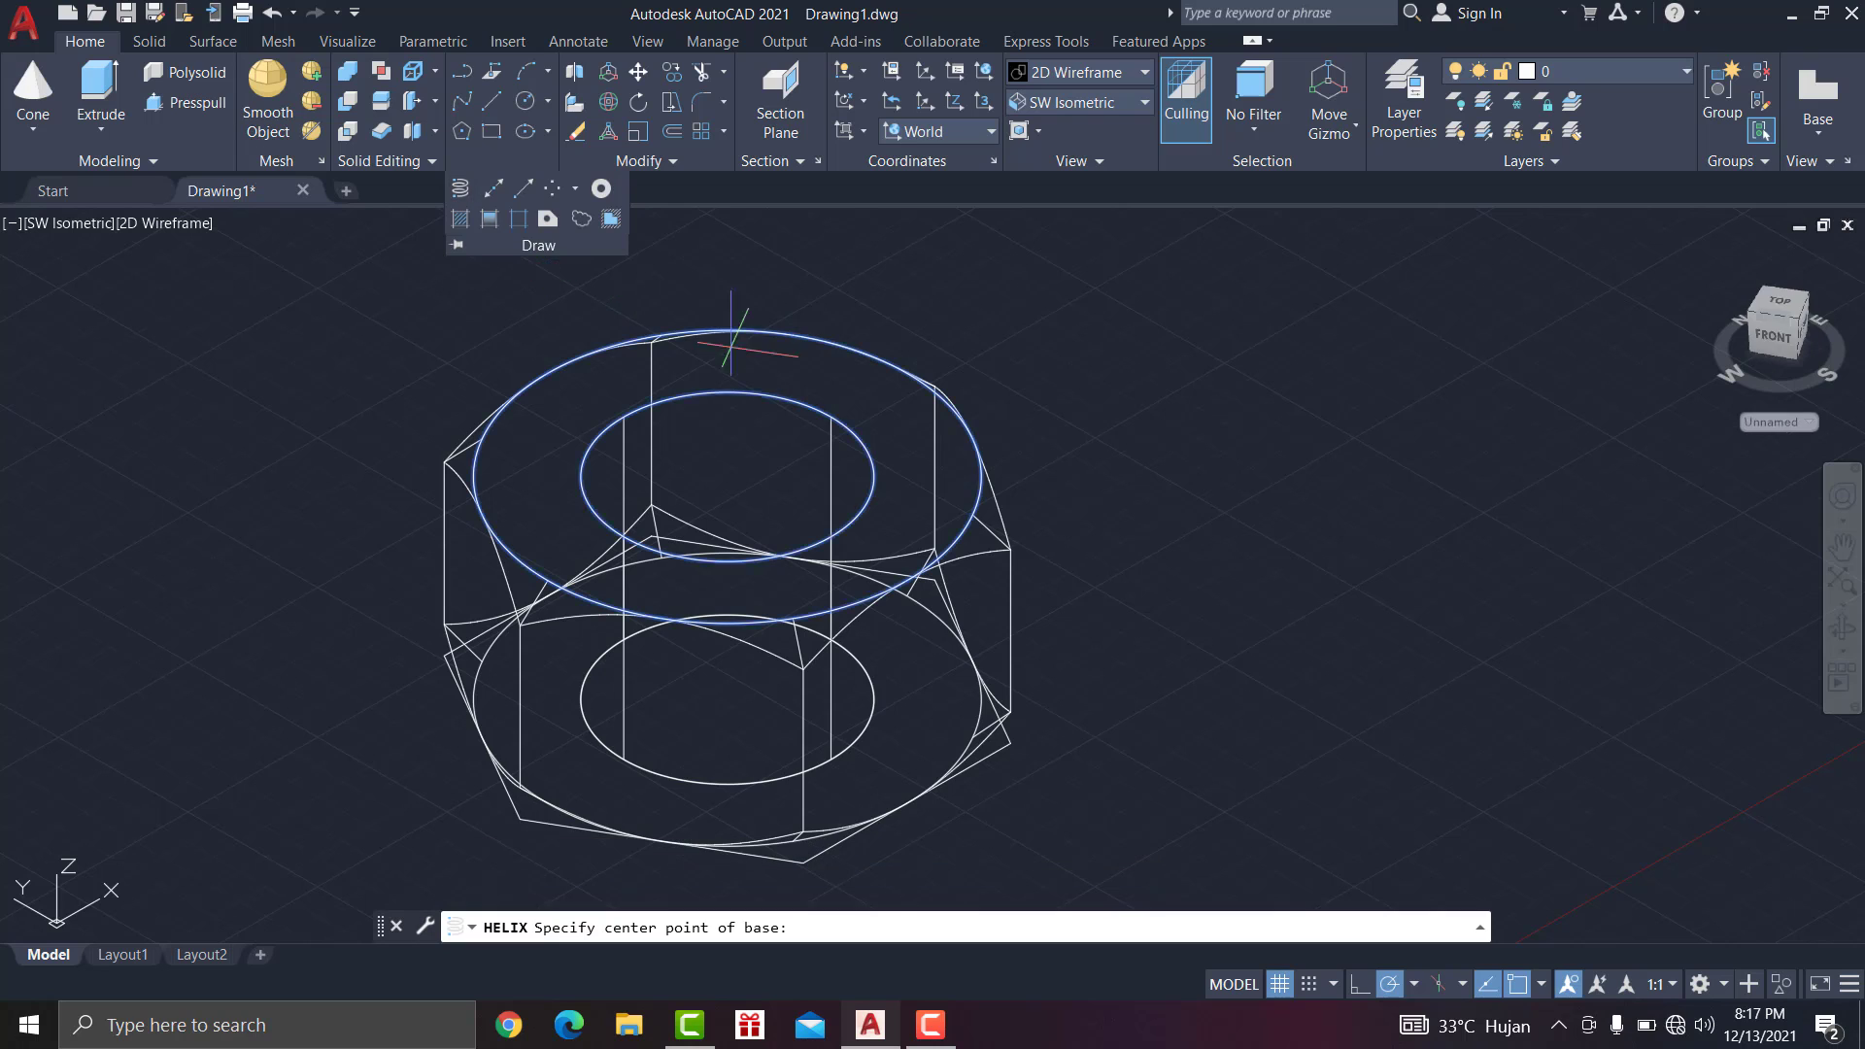
{"action": "left_click", "coordinate": [728, 476]}
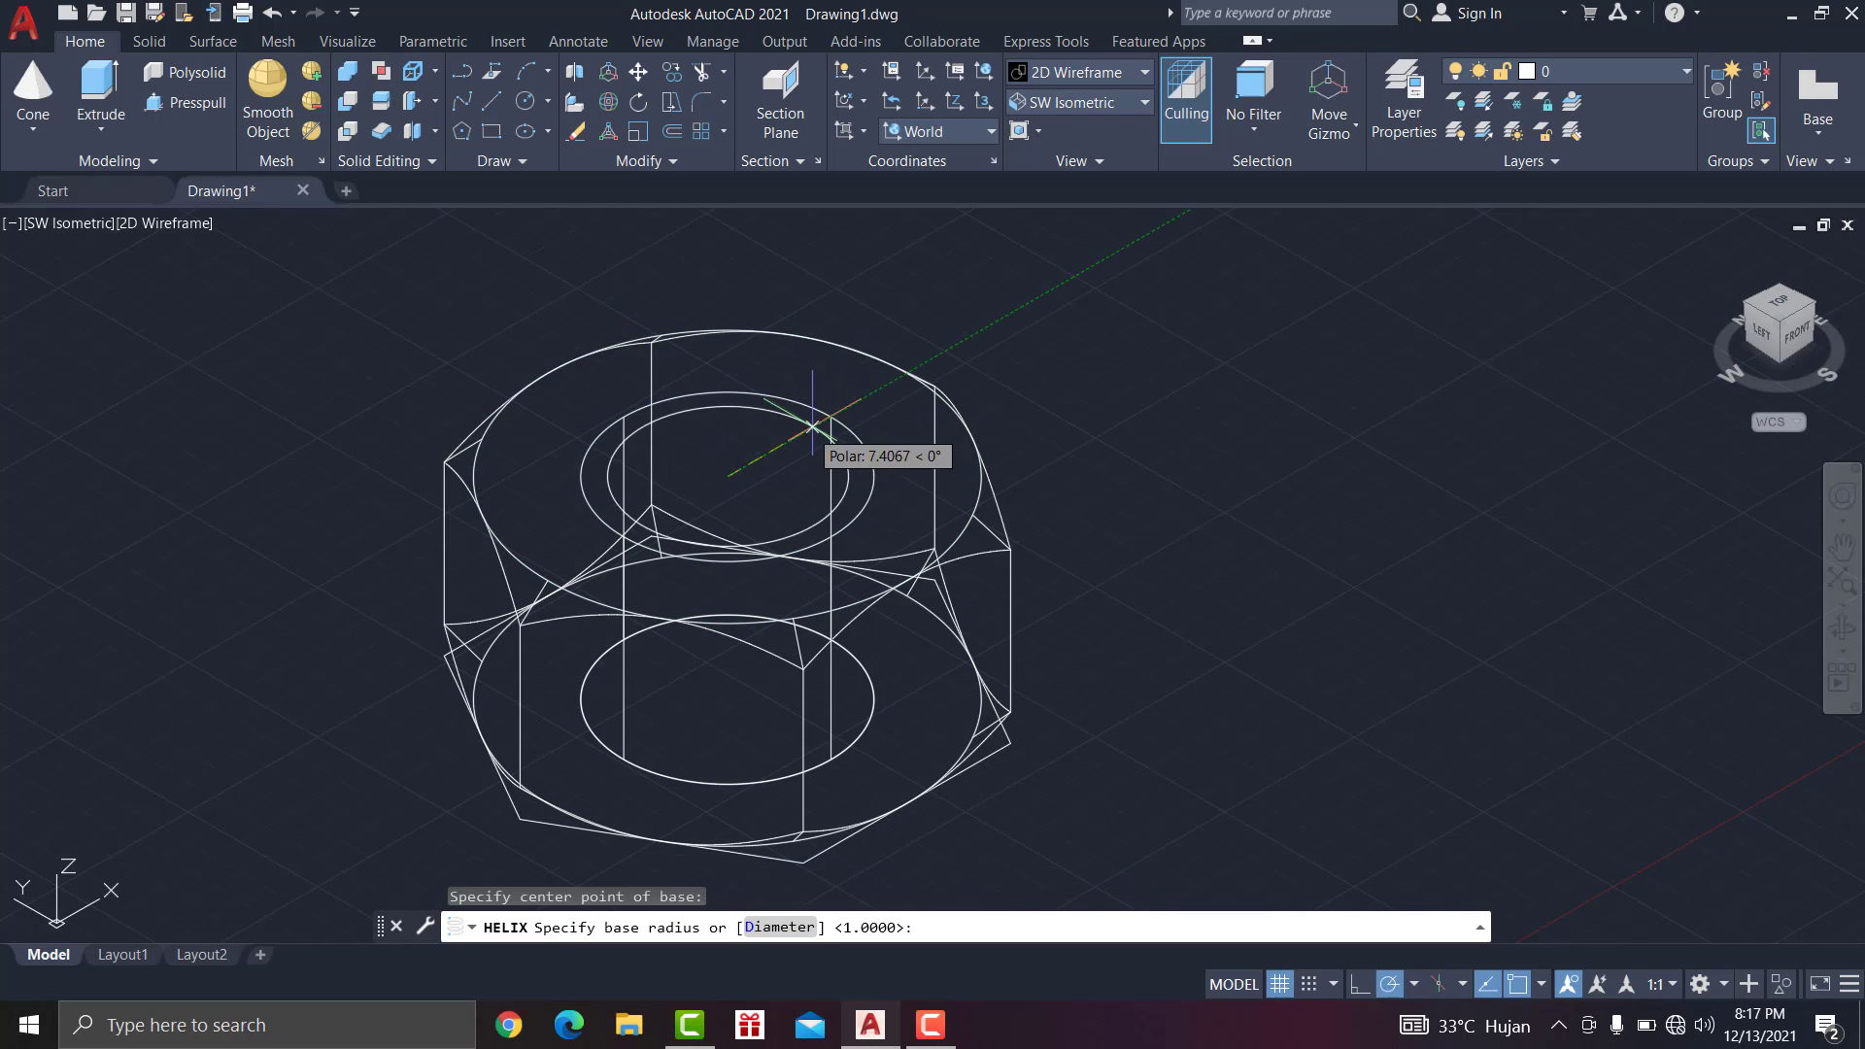
{"action": "left_click", "coordinate": [830, 415]}
{"action": "left_click", "coordinate": [830, 416]}
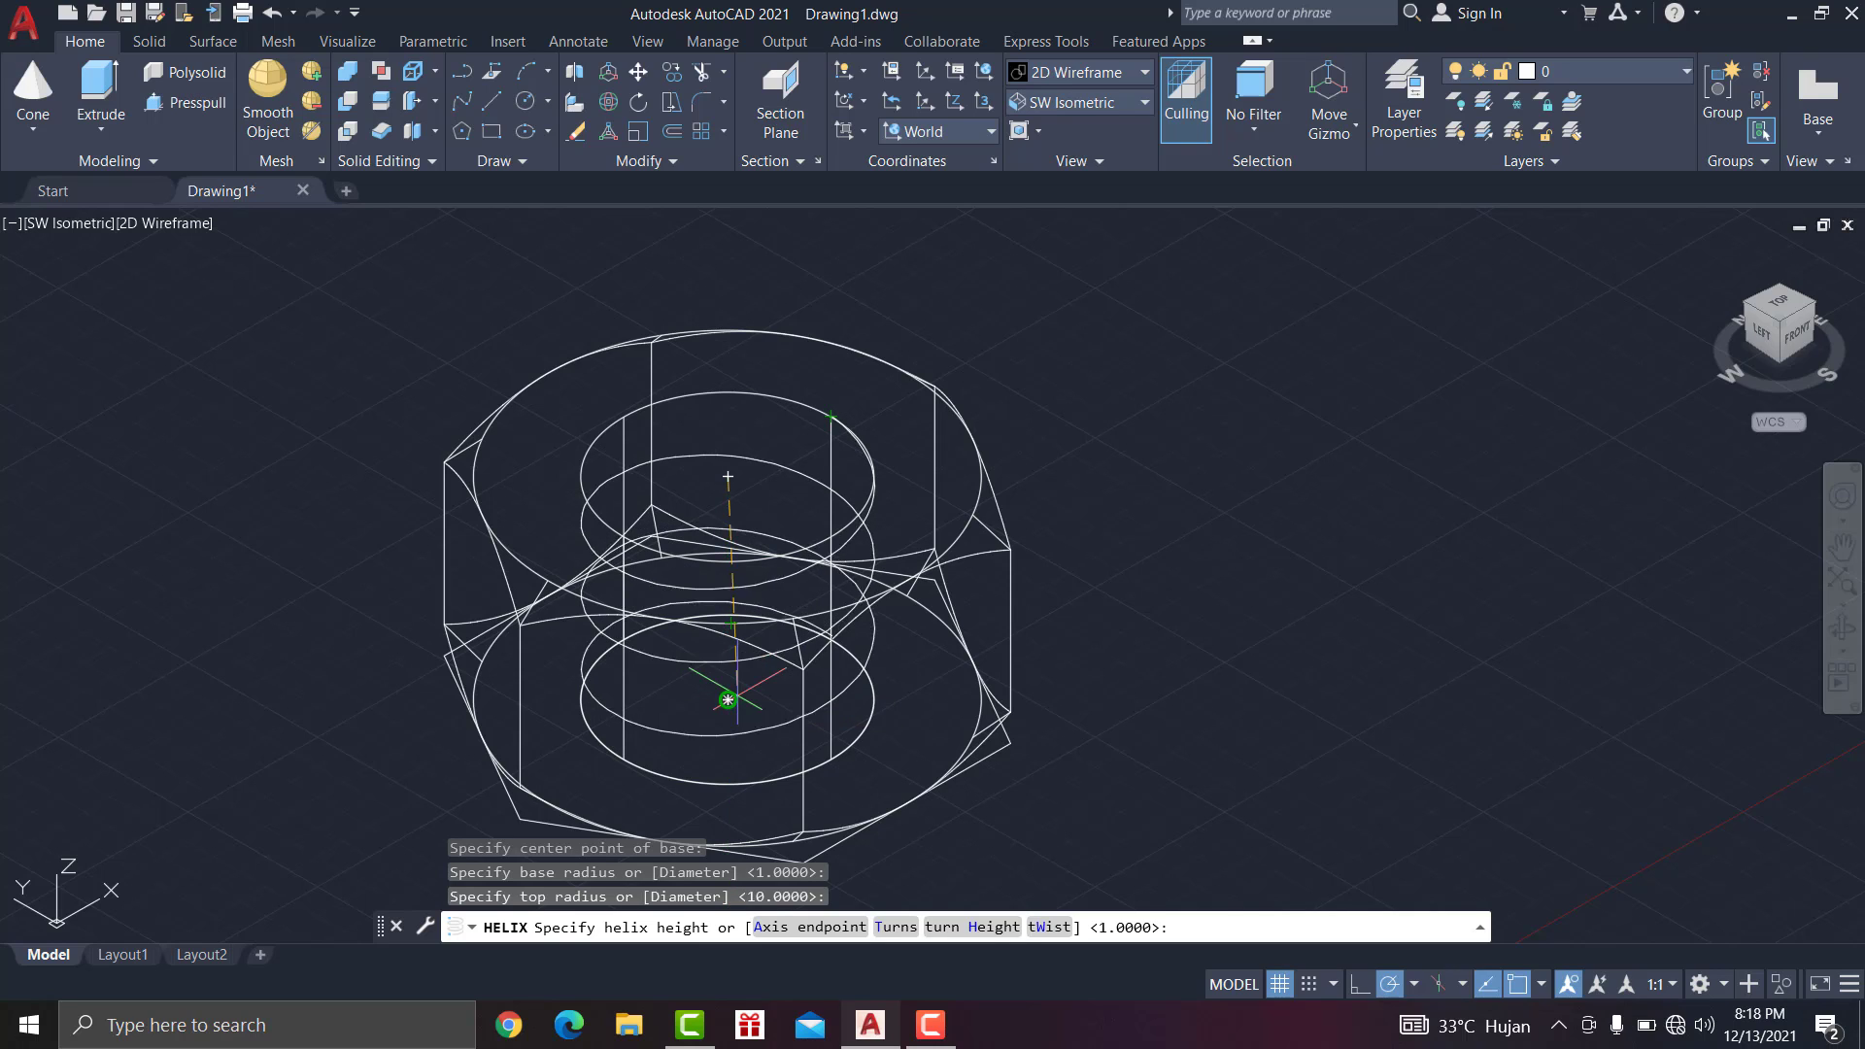
Step: Set the number of helix turns to 4
{"action": "type", "text": "t"}
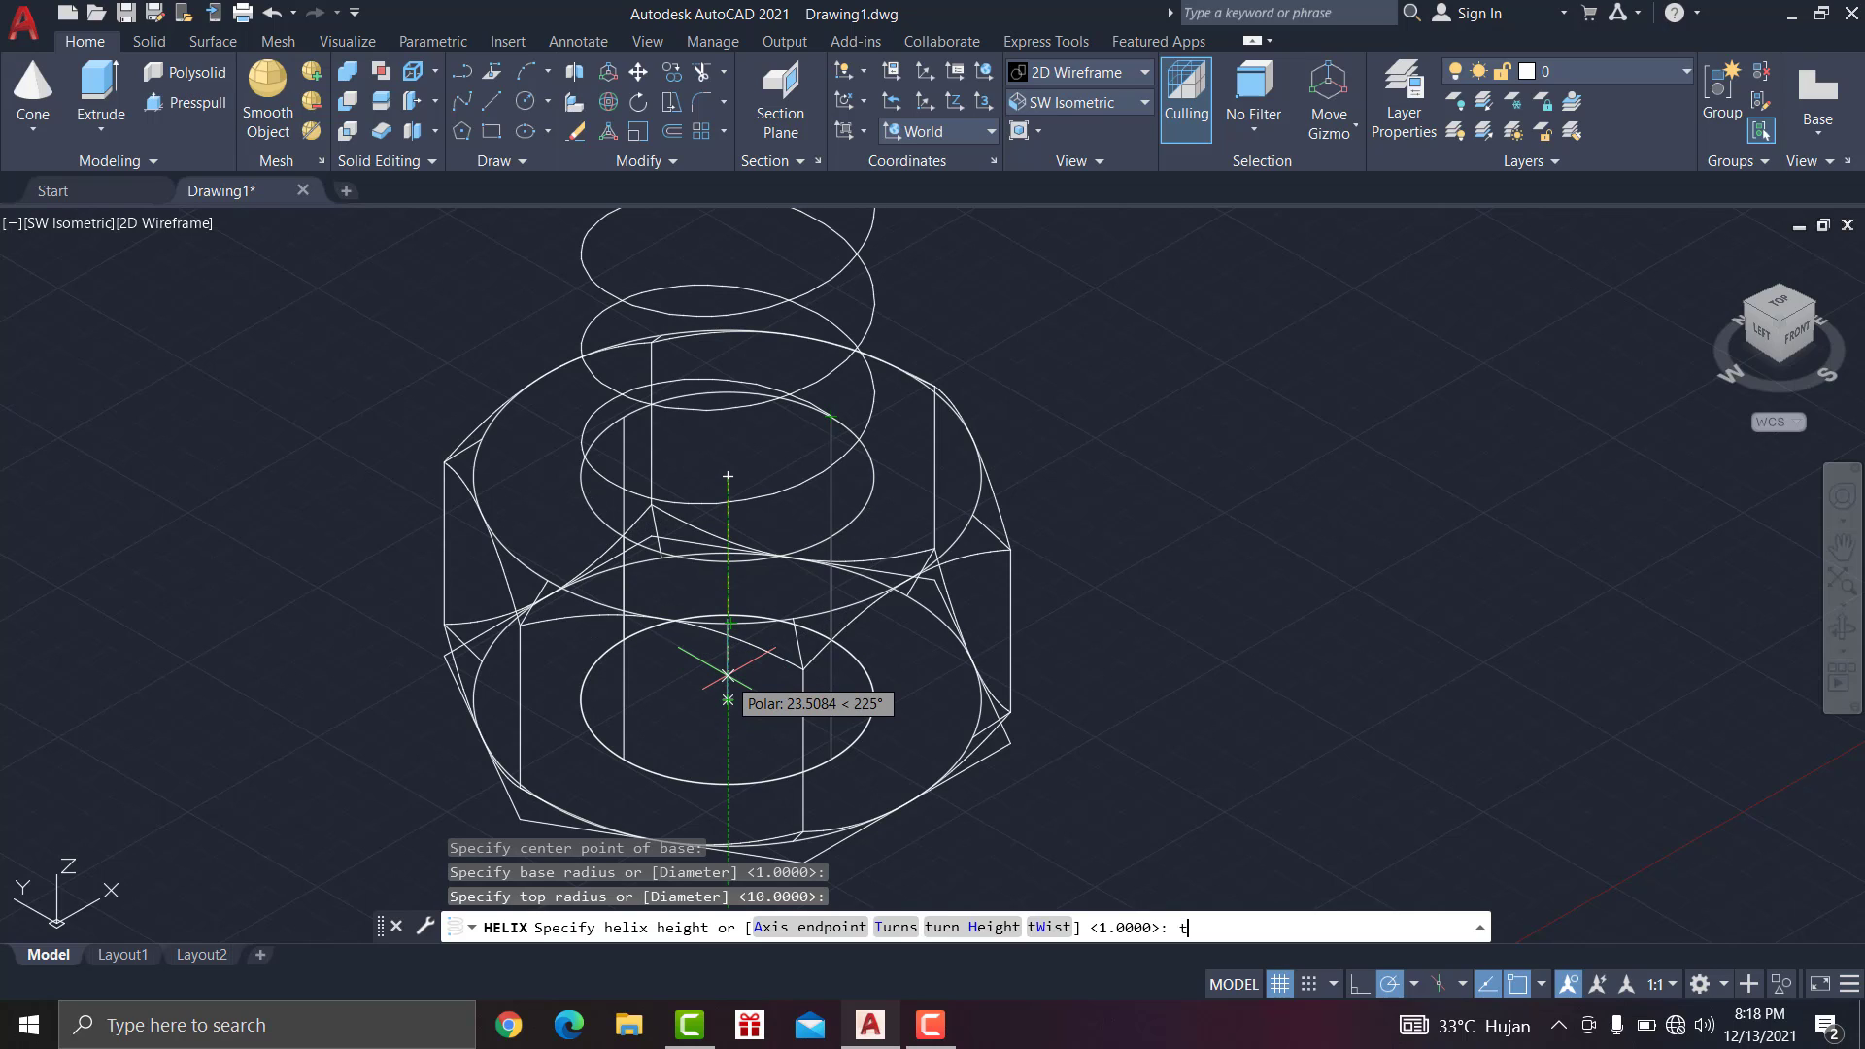
{"action": "key", "text": "Return"}
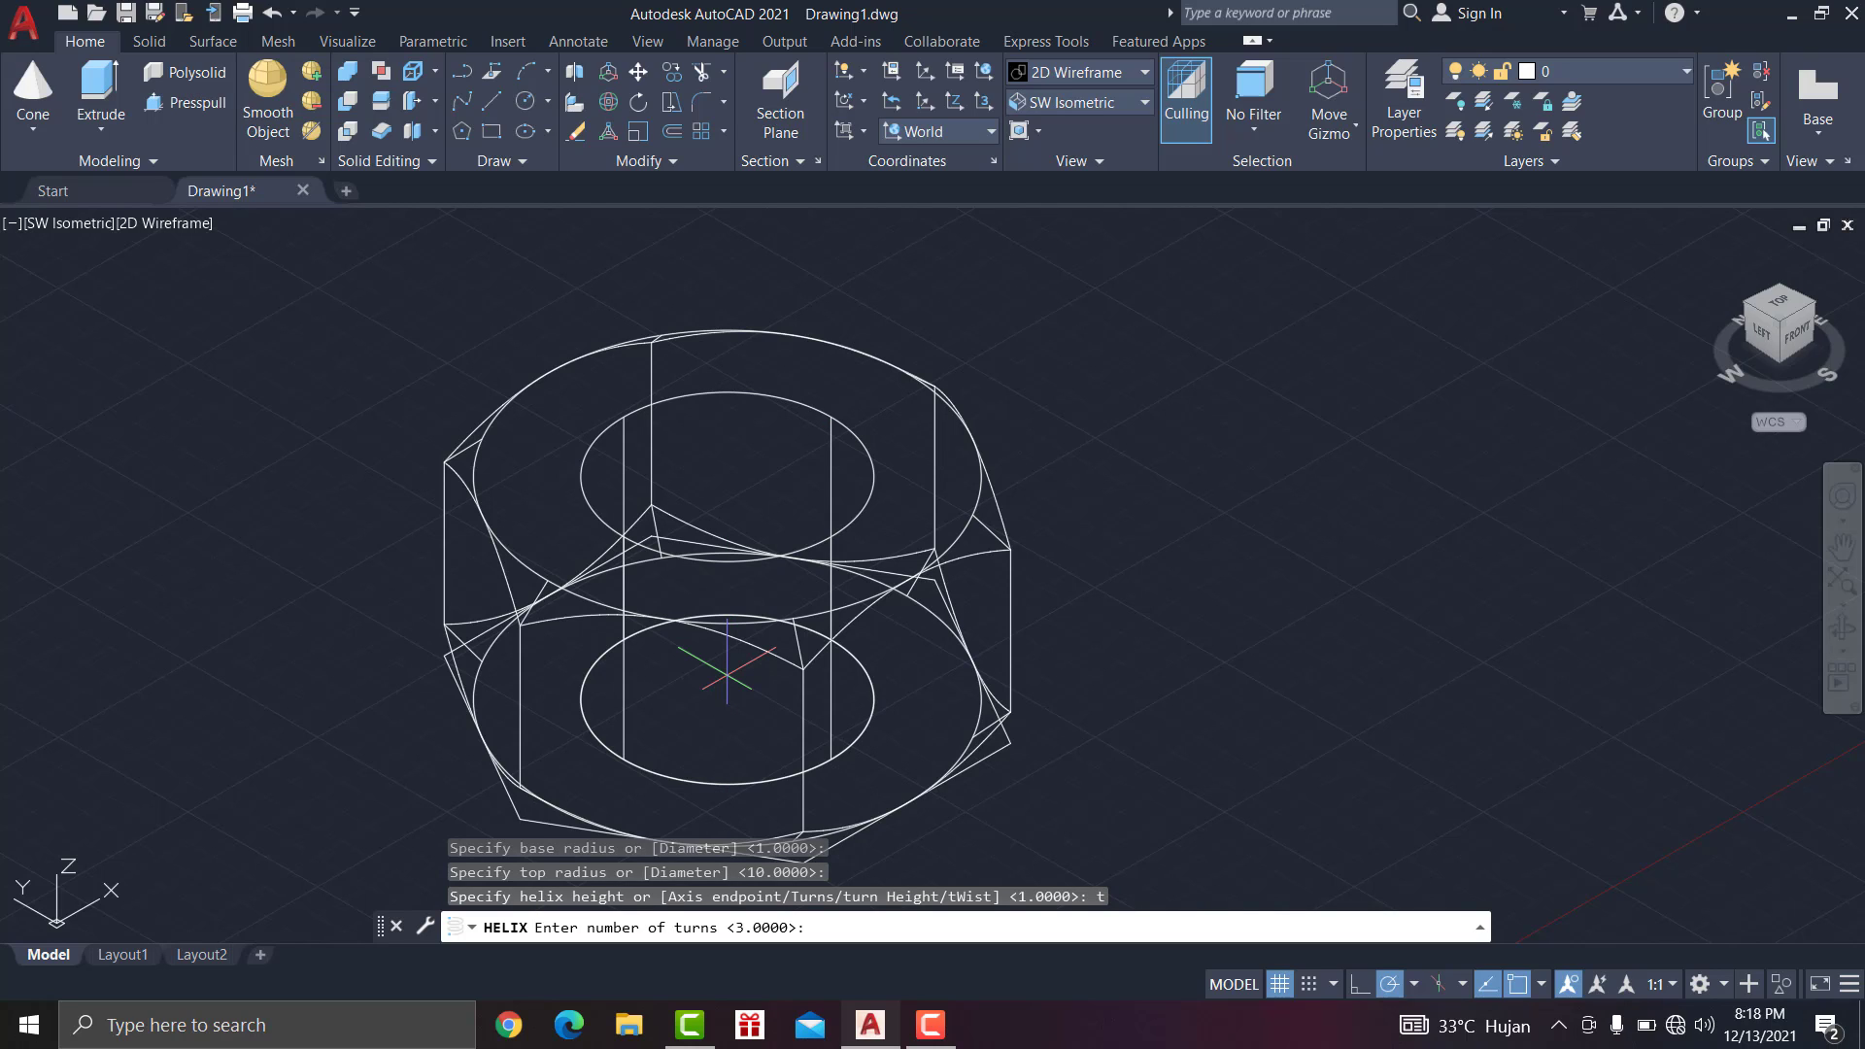
{"action": "key", "text": "Return"}
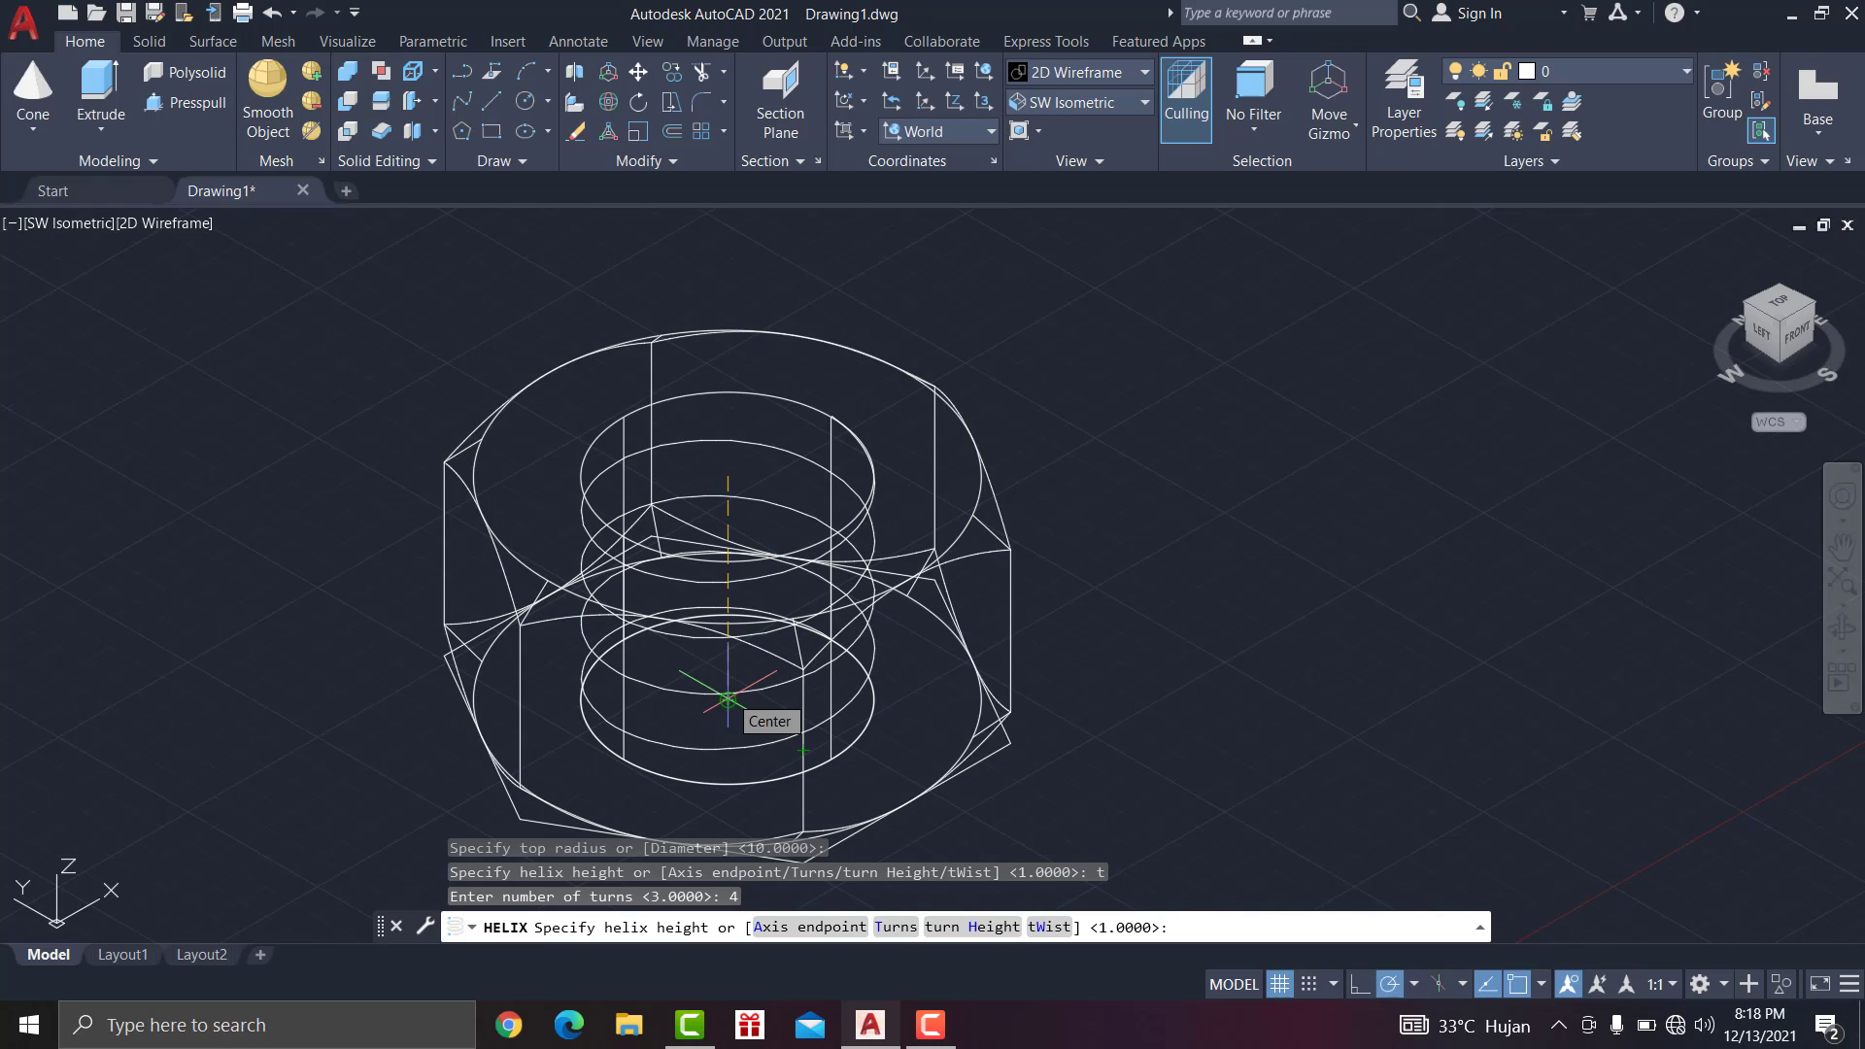
Step: Set the helix to 5 turns and end its height at the centre of the hole's lower circle
{"action": "type", "text": "t"}
{"action": "key", "text": "Return"}
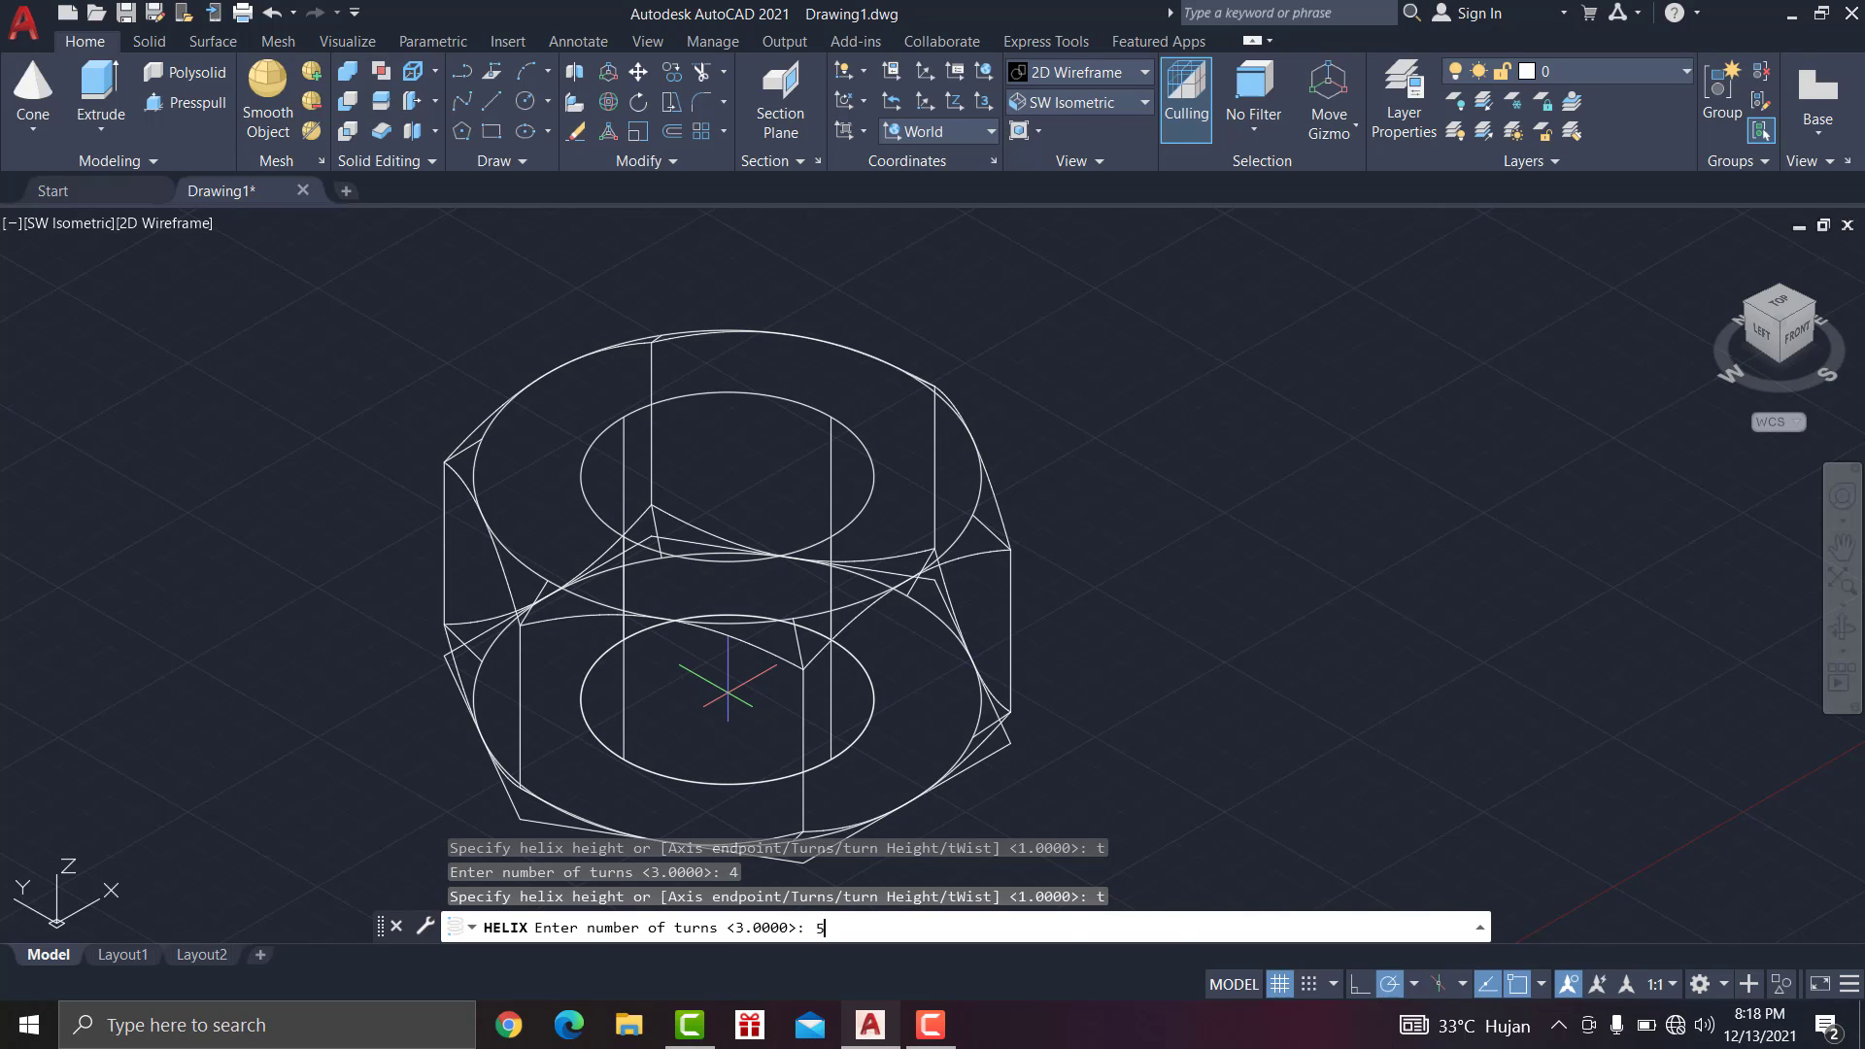
{"action": "type", "text": "5"}
{"action": "key", "text": "Return"}
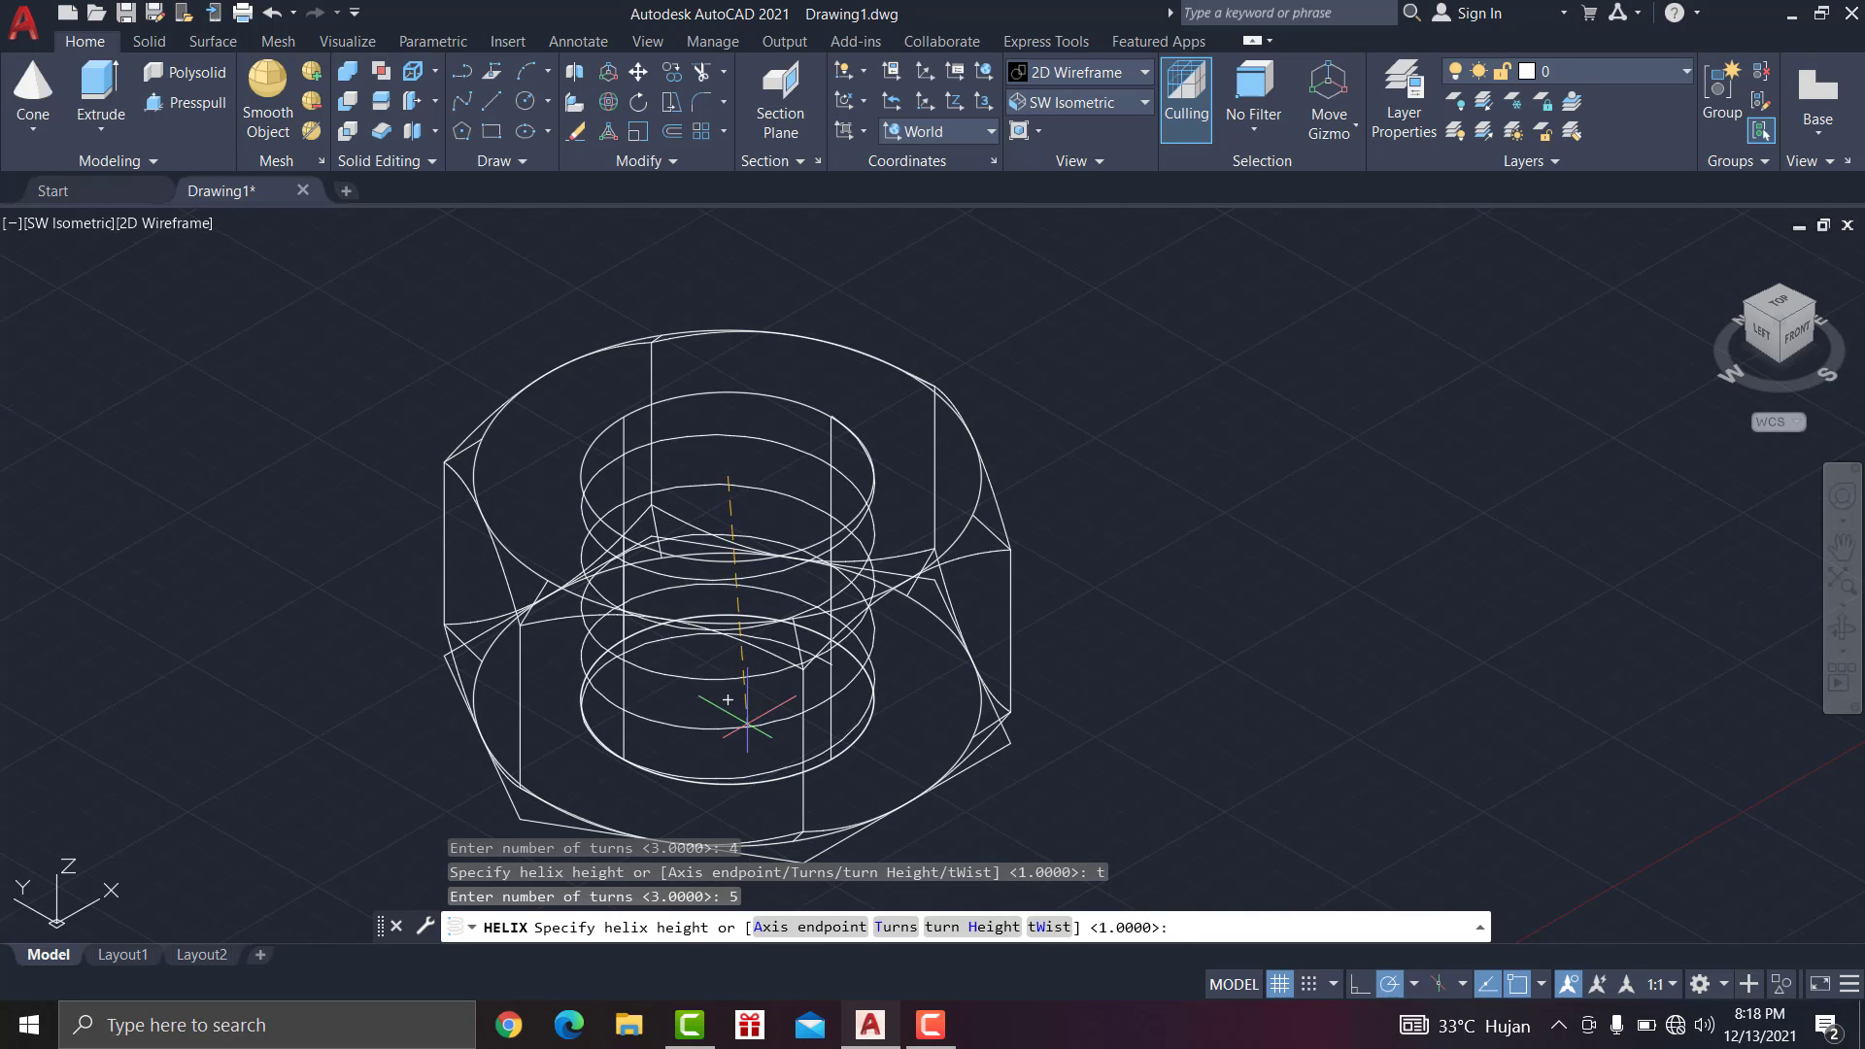
{"action": "left_click", "coordinate": [728, 699]}
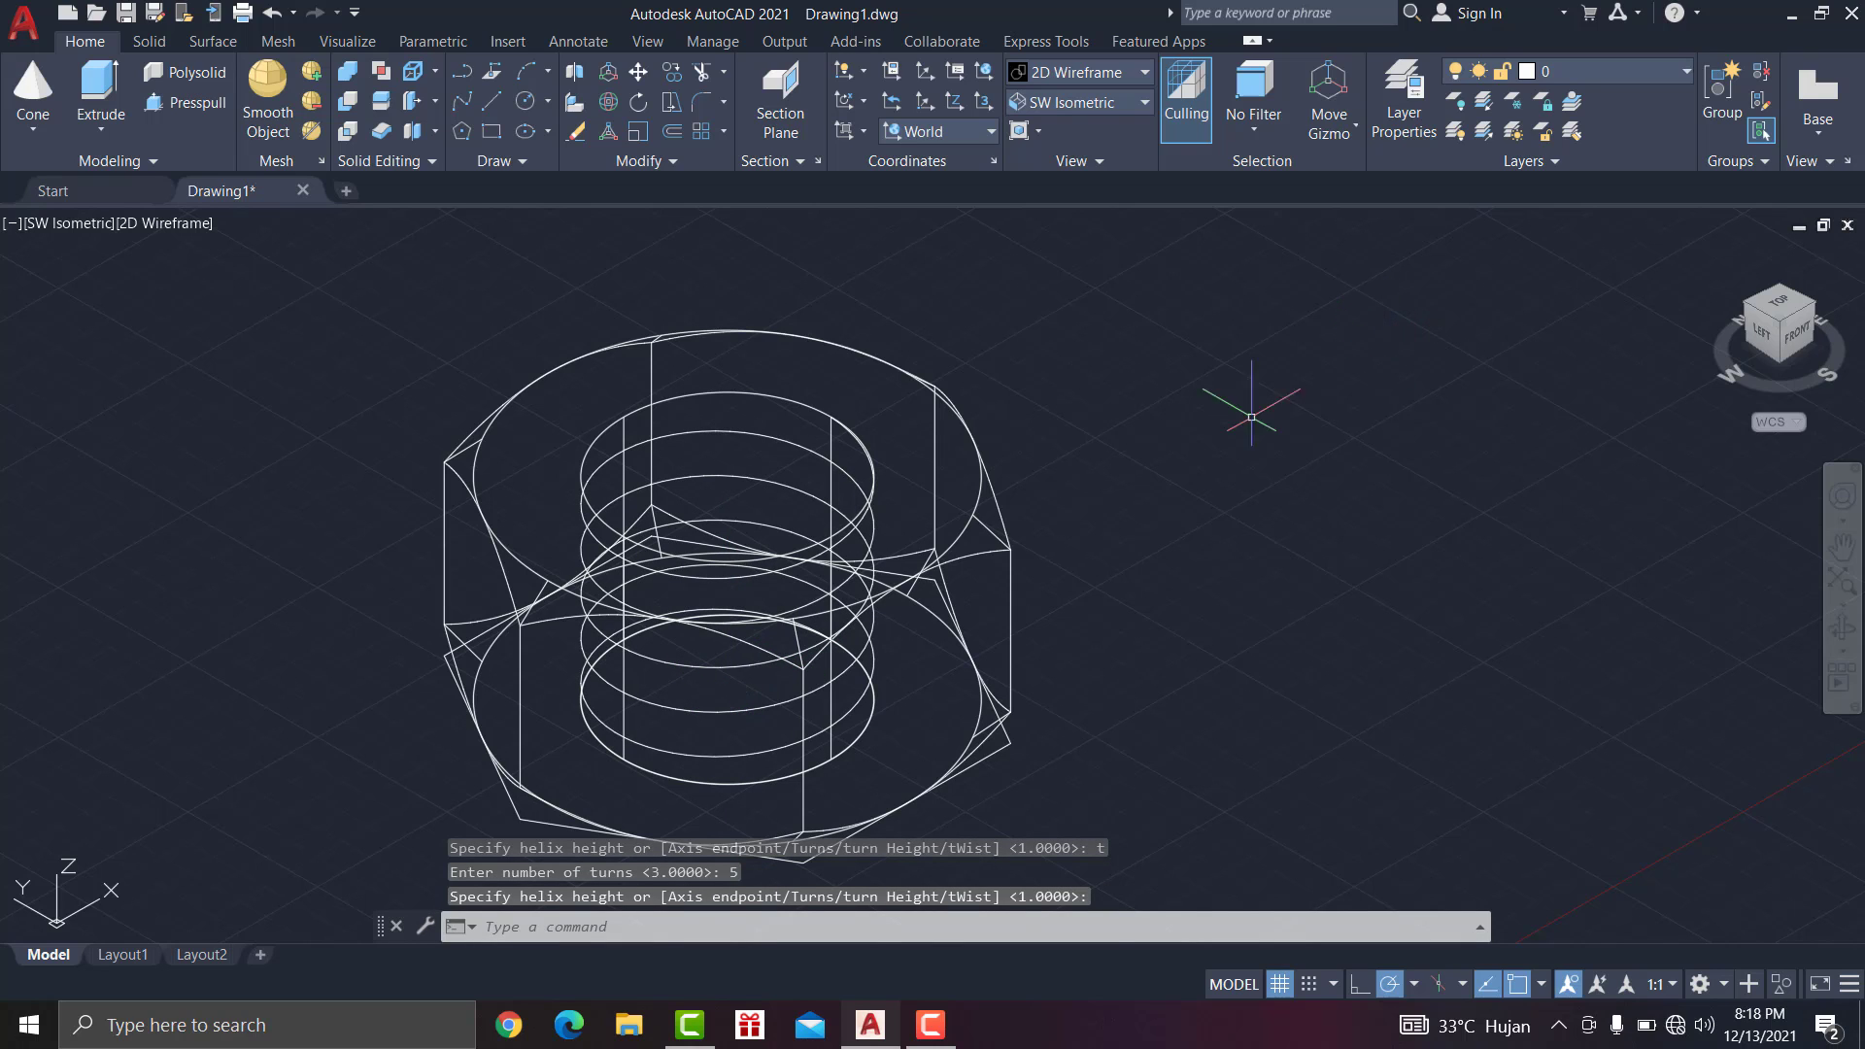
Step: Try a circle of radius 1 centred on the helix's upper start point, and undo it
{"action": "scroll", "coordinate": [757, 257], "scroll_direction": "up", "scroll_amount": 4}
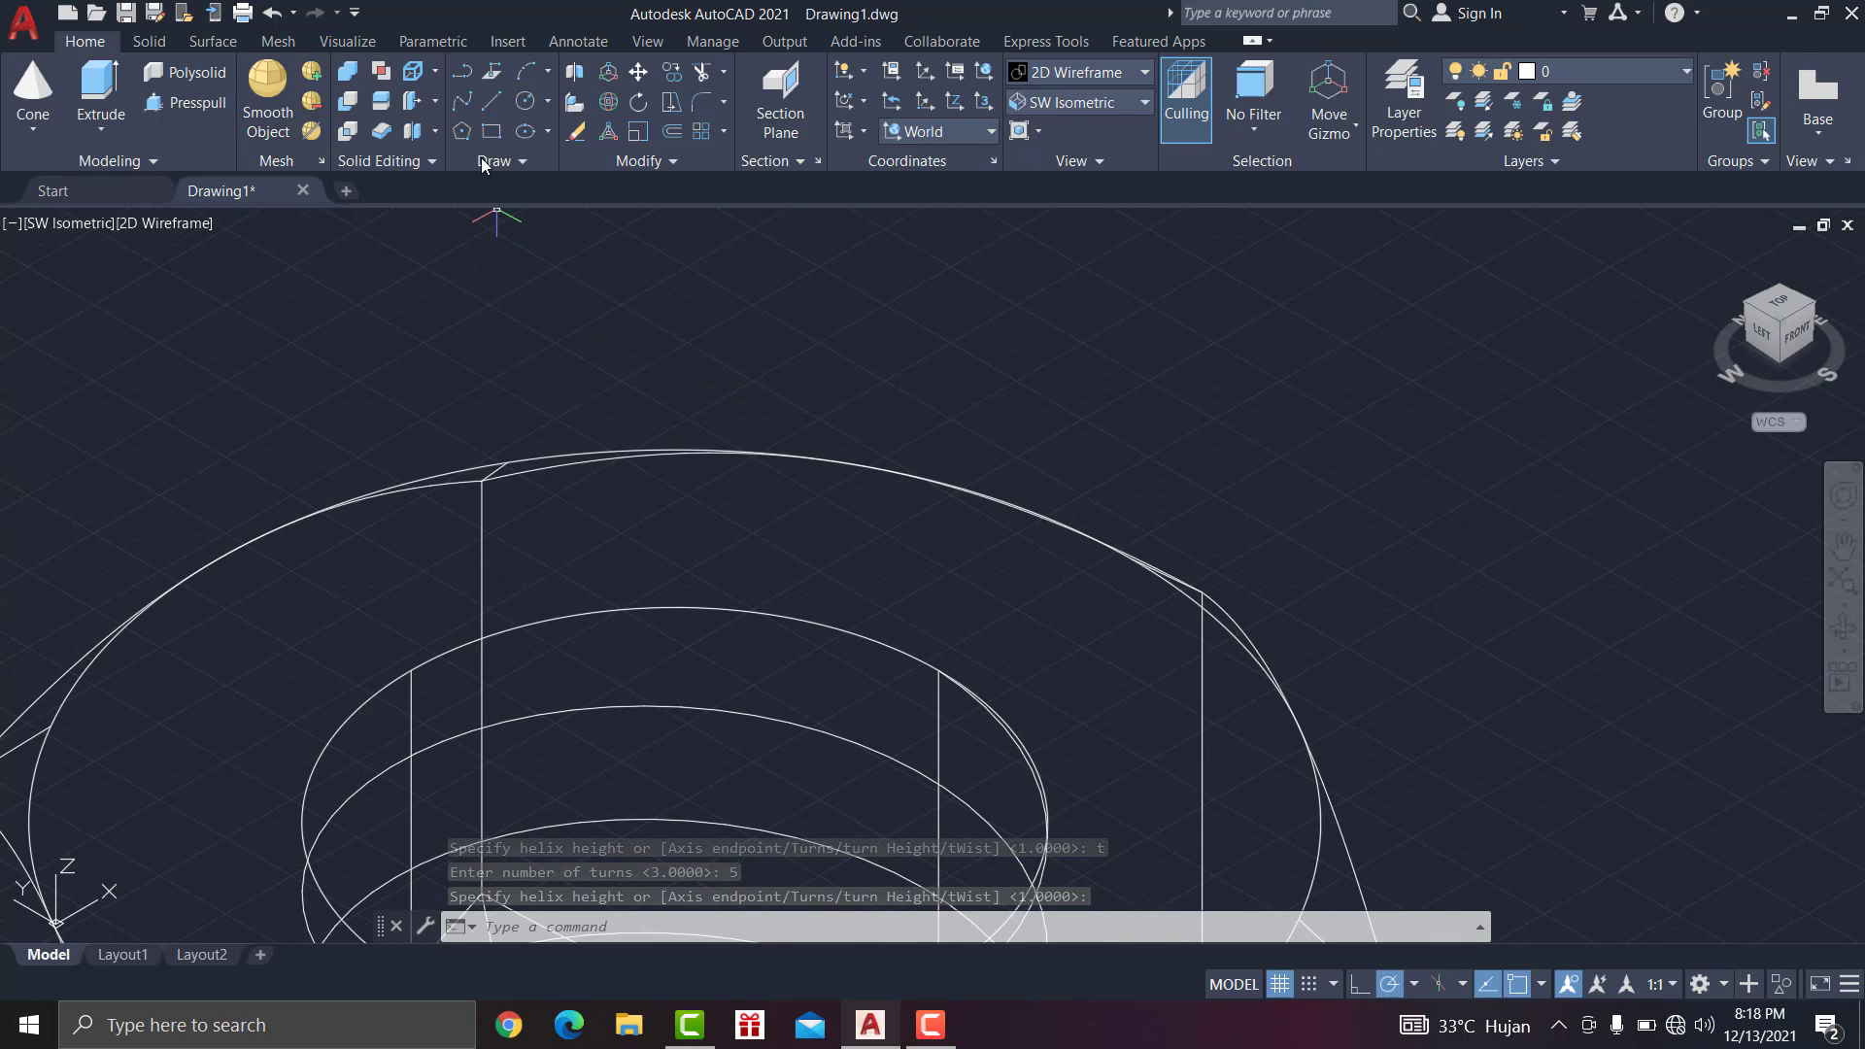
{"action": "left_click", "coordinate": [520, 109]}
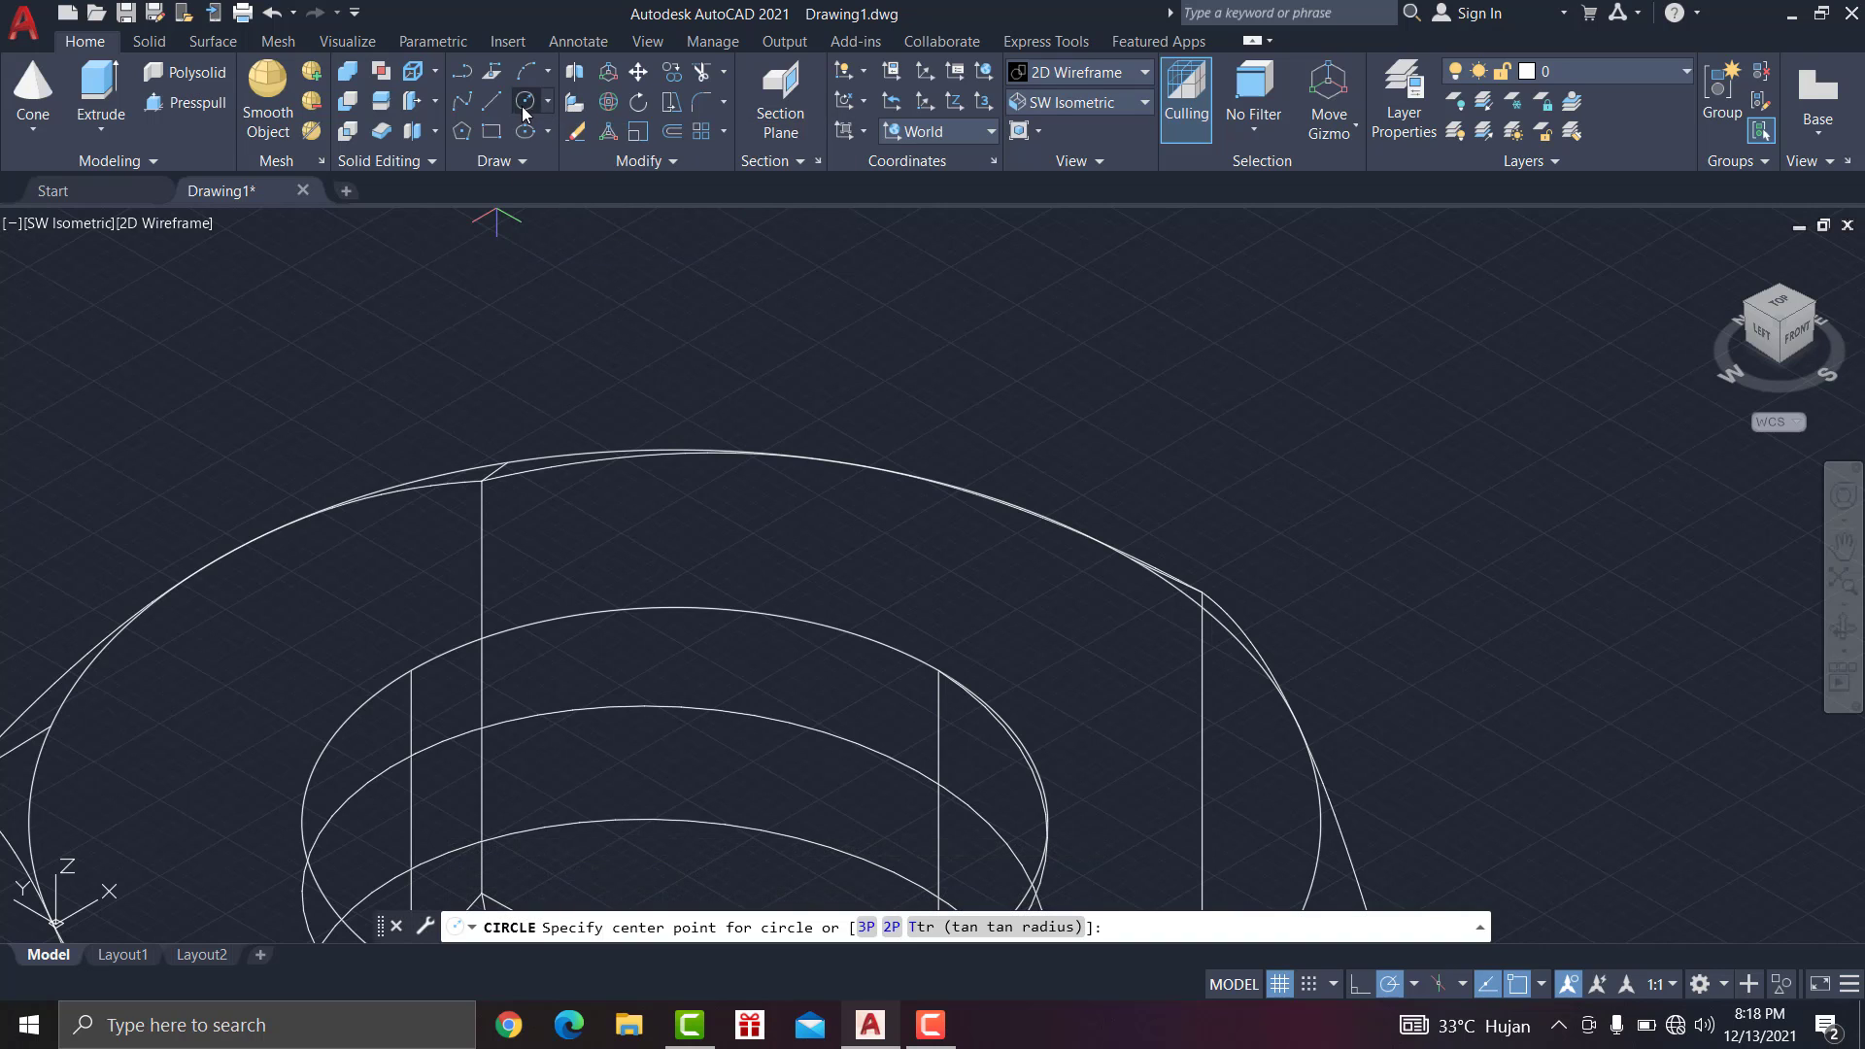
{"action": "left_click", "coordinate": [522, 109]}
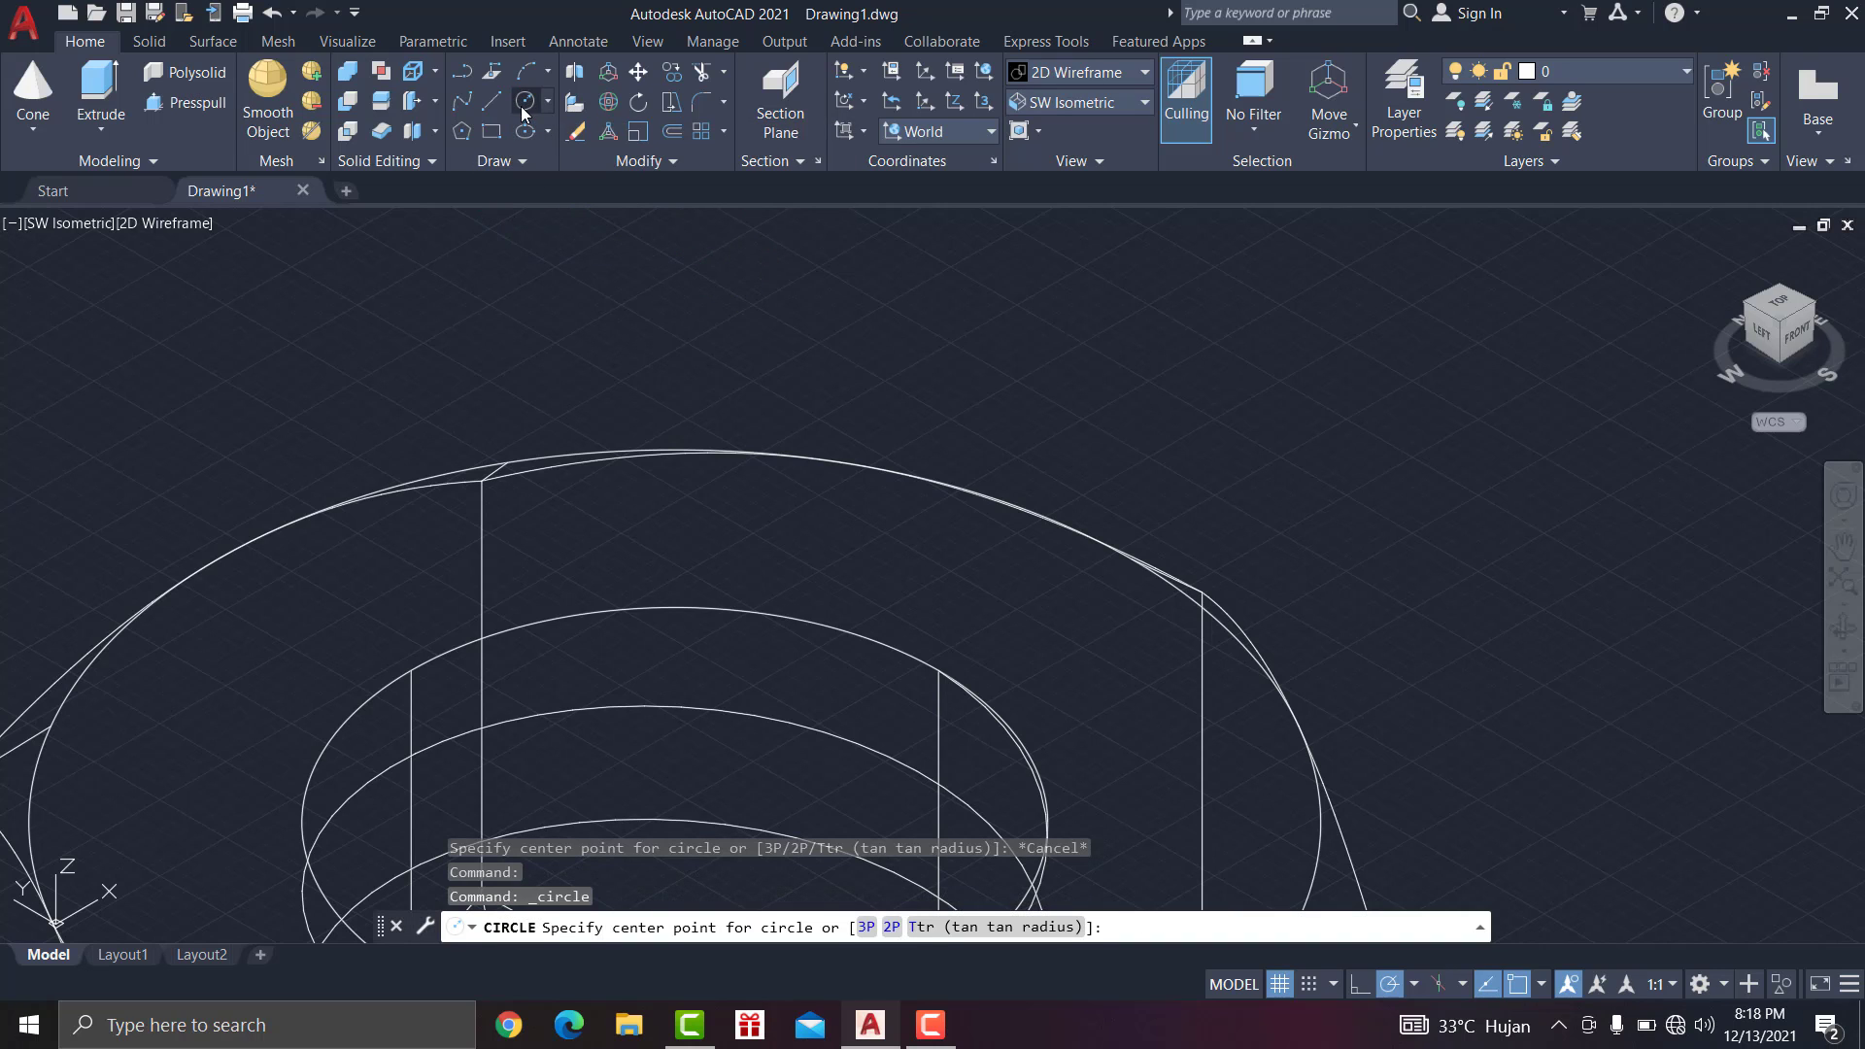
{"action": "left_click", "coordinate": [938, 669]}
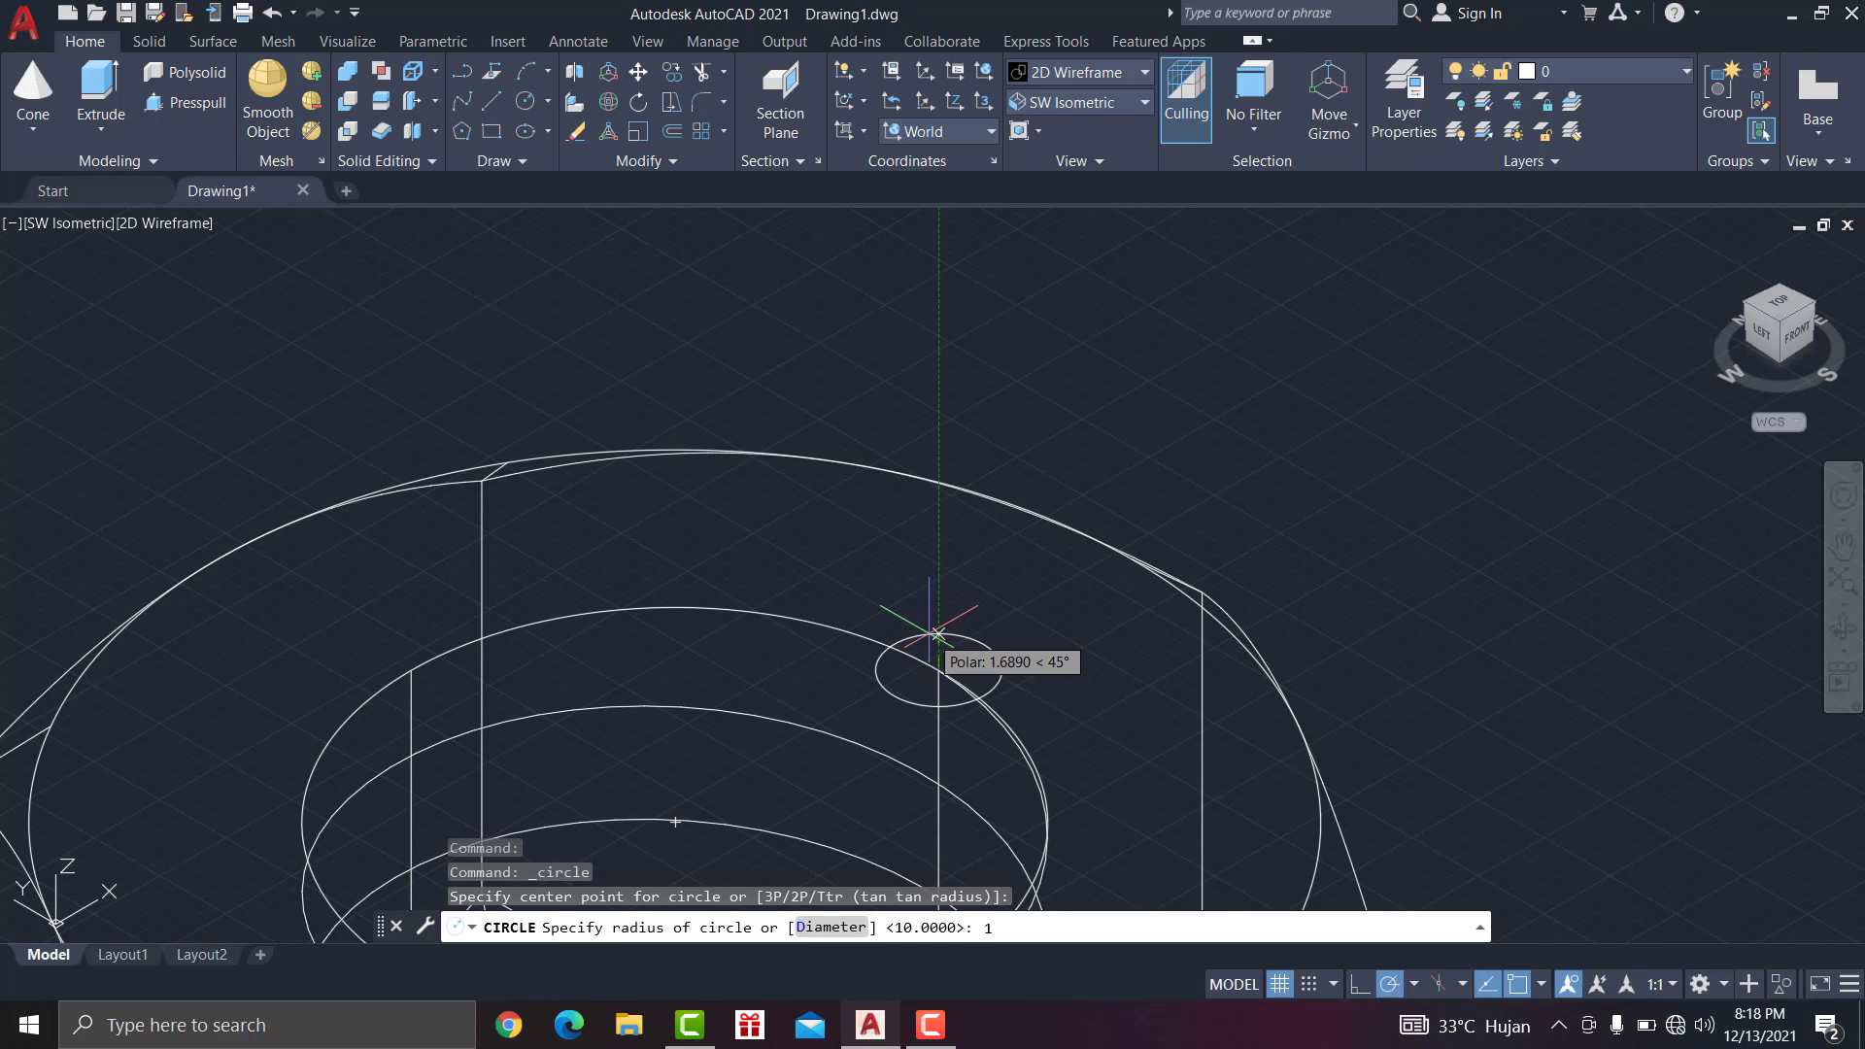
{"action": "key", "text": "Return"}
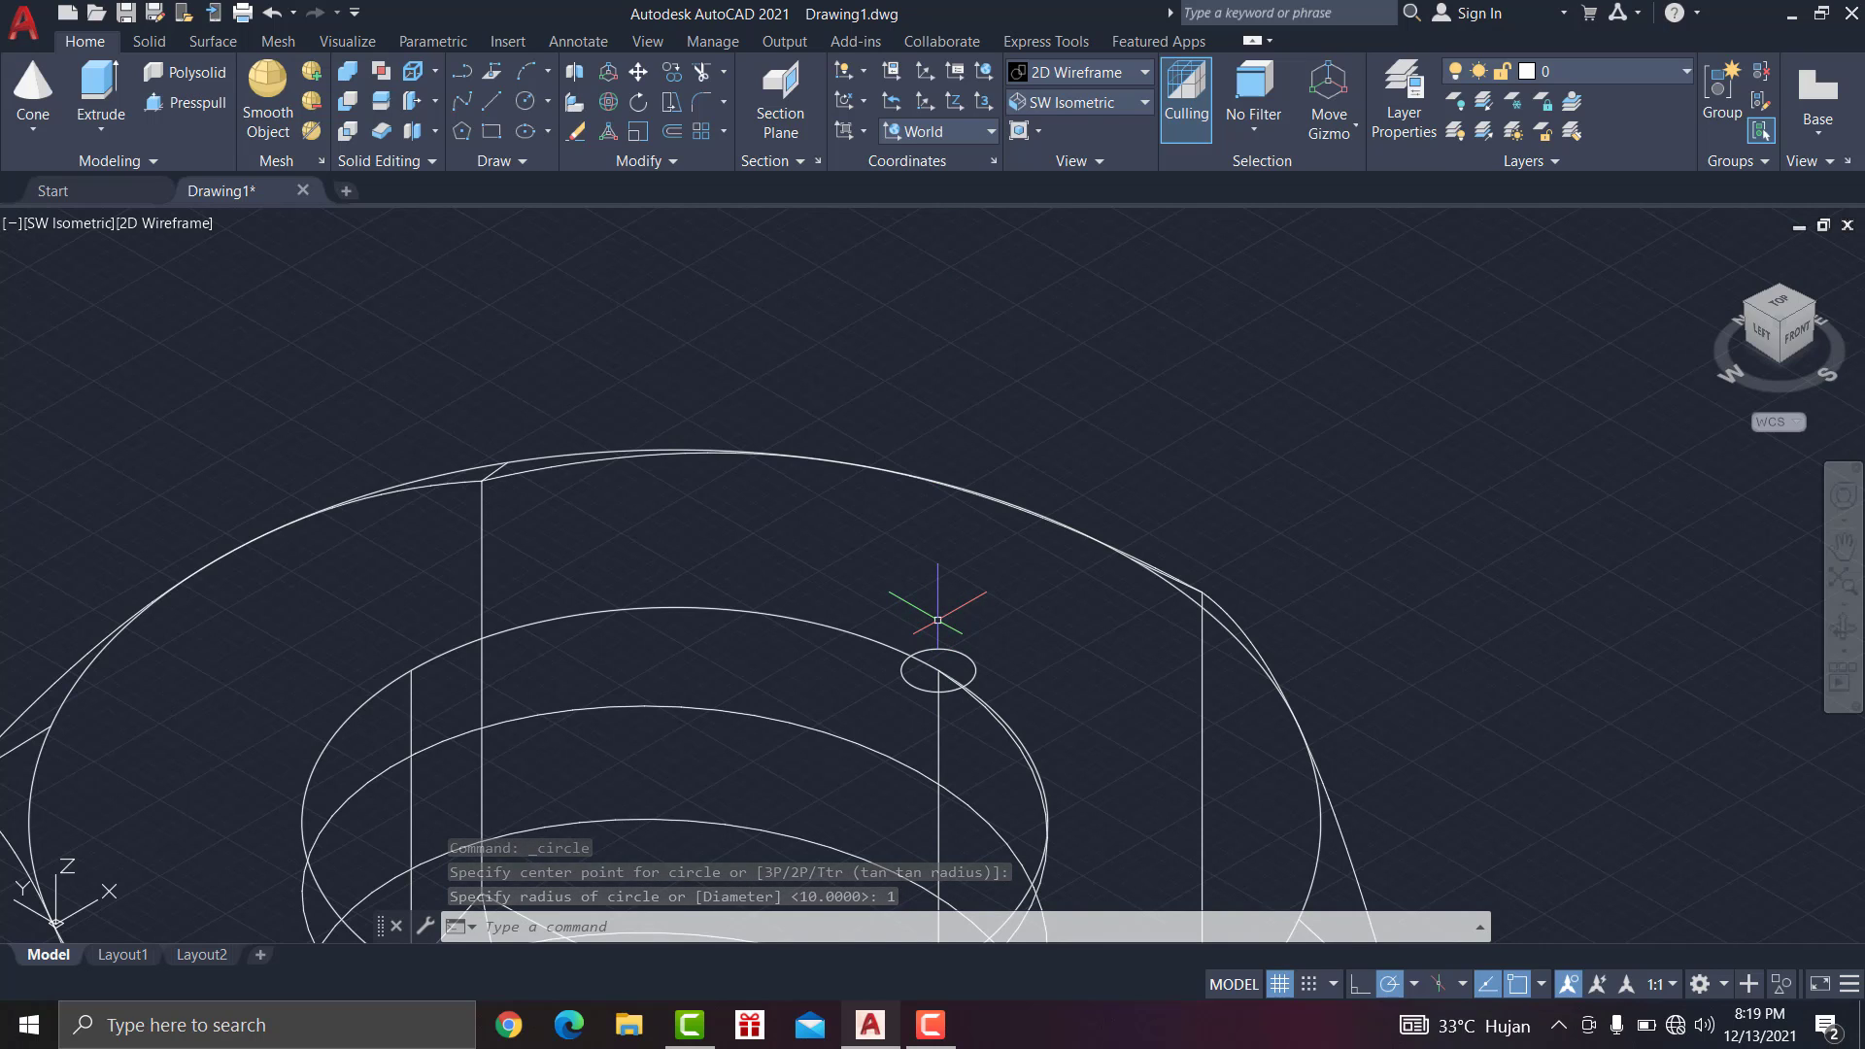
{"action": "key", "text": "ctrl+z"}
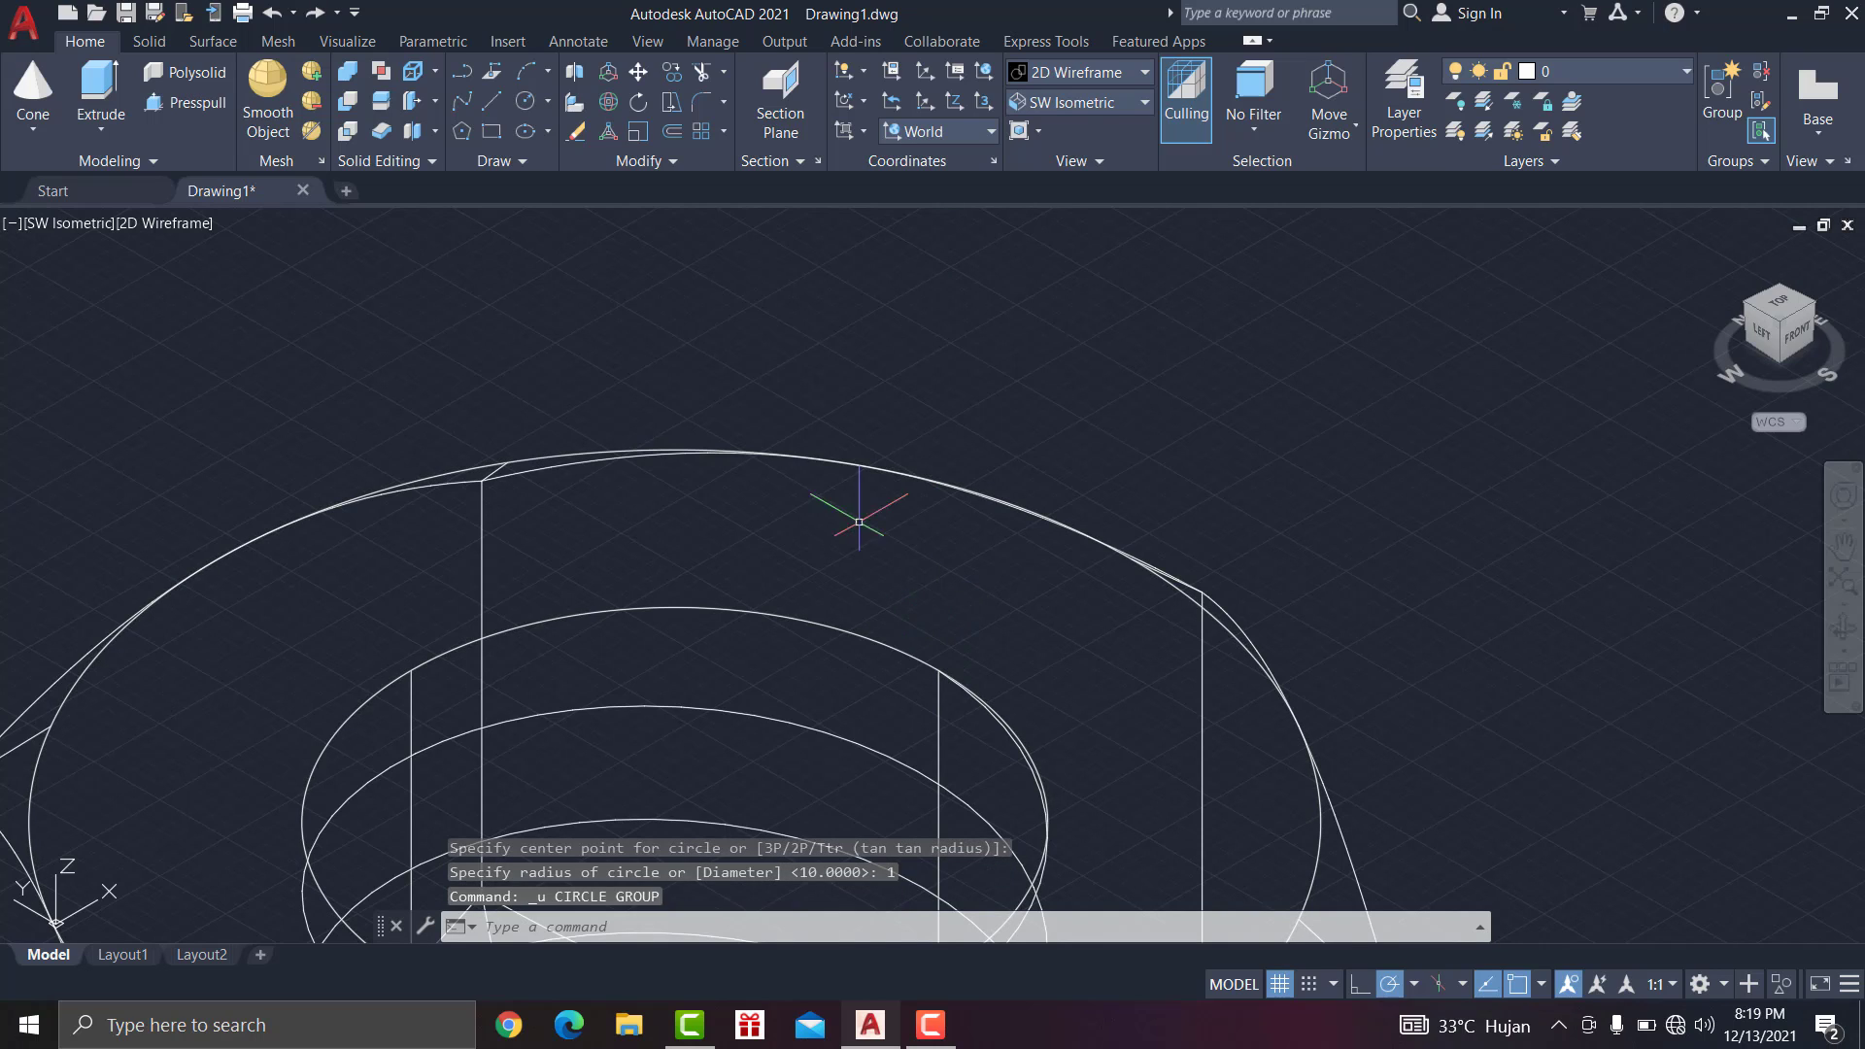
Step: Draw a circle of radius 1.50 centred on the helix's upper start point on the hole edge
{"action": "left_click", "coordinate": [533, 102]}
{"action": "left_click", "coordinate": [939, 670]}
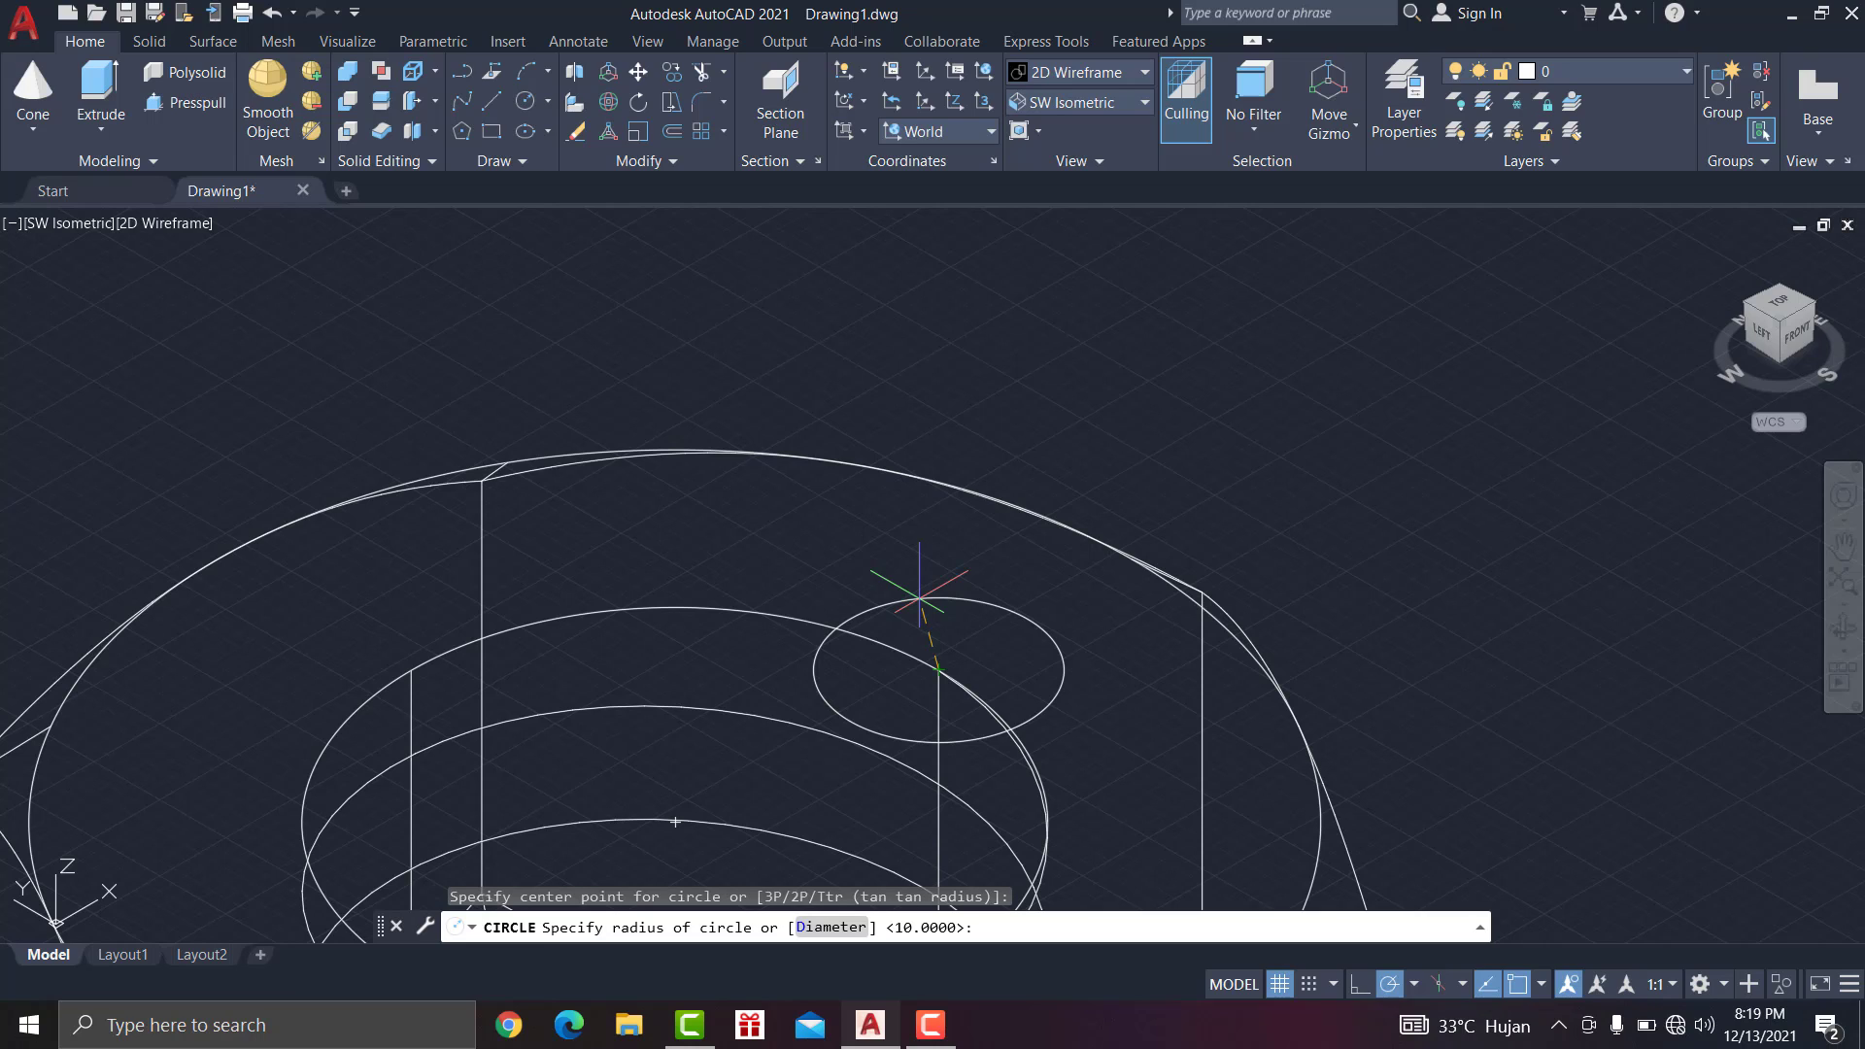
{"action": "type", "text": ".50"}
{"action": "key", "text": "Return"}
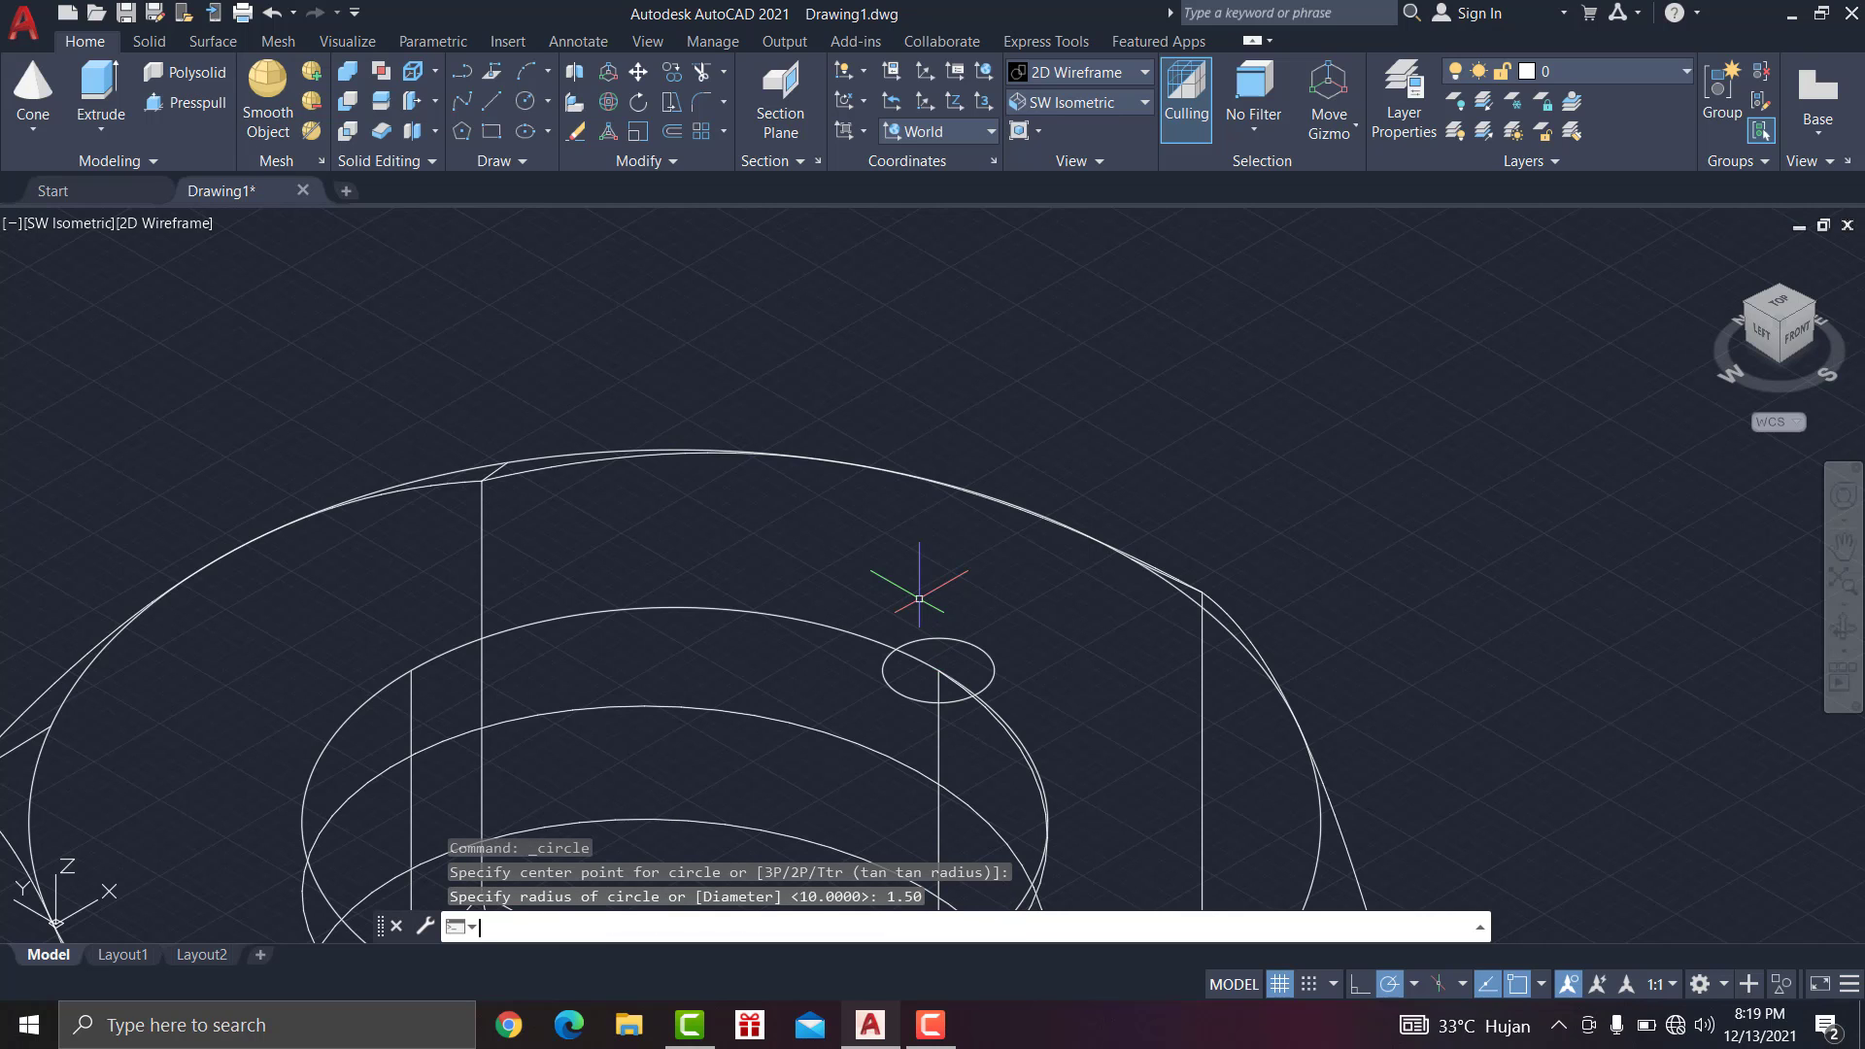
{"action": "mouse_move", "coordinate": [928, 574]}
{"action": "middle_mouse_down"}
{"action": "mouse_move", "coordinate": [970, 433]}
{"action": "mouse_move", "coordinate": [1024, 380]}
{"action": "middle_mouse_up"}
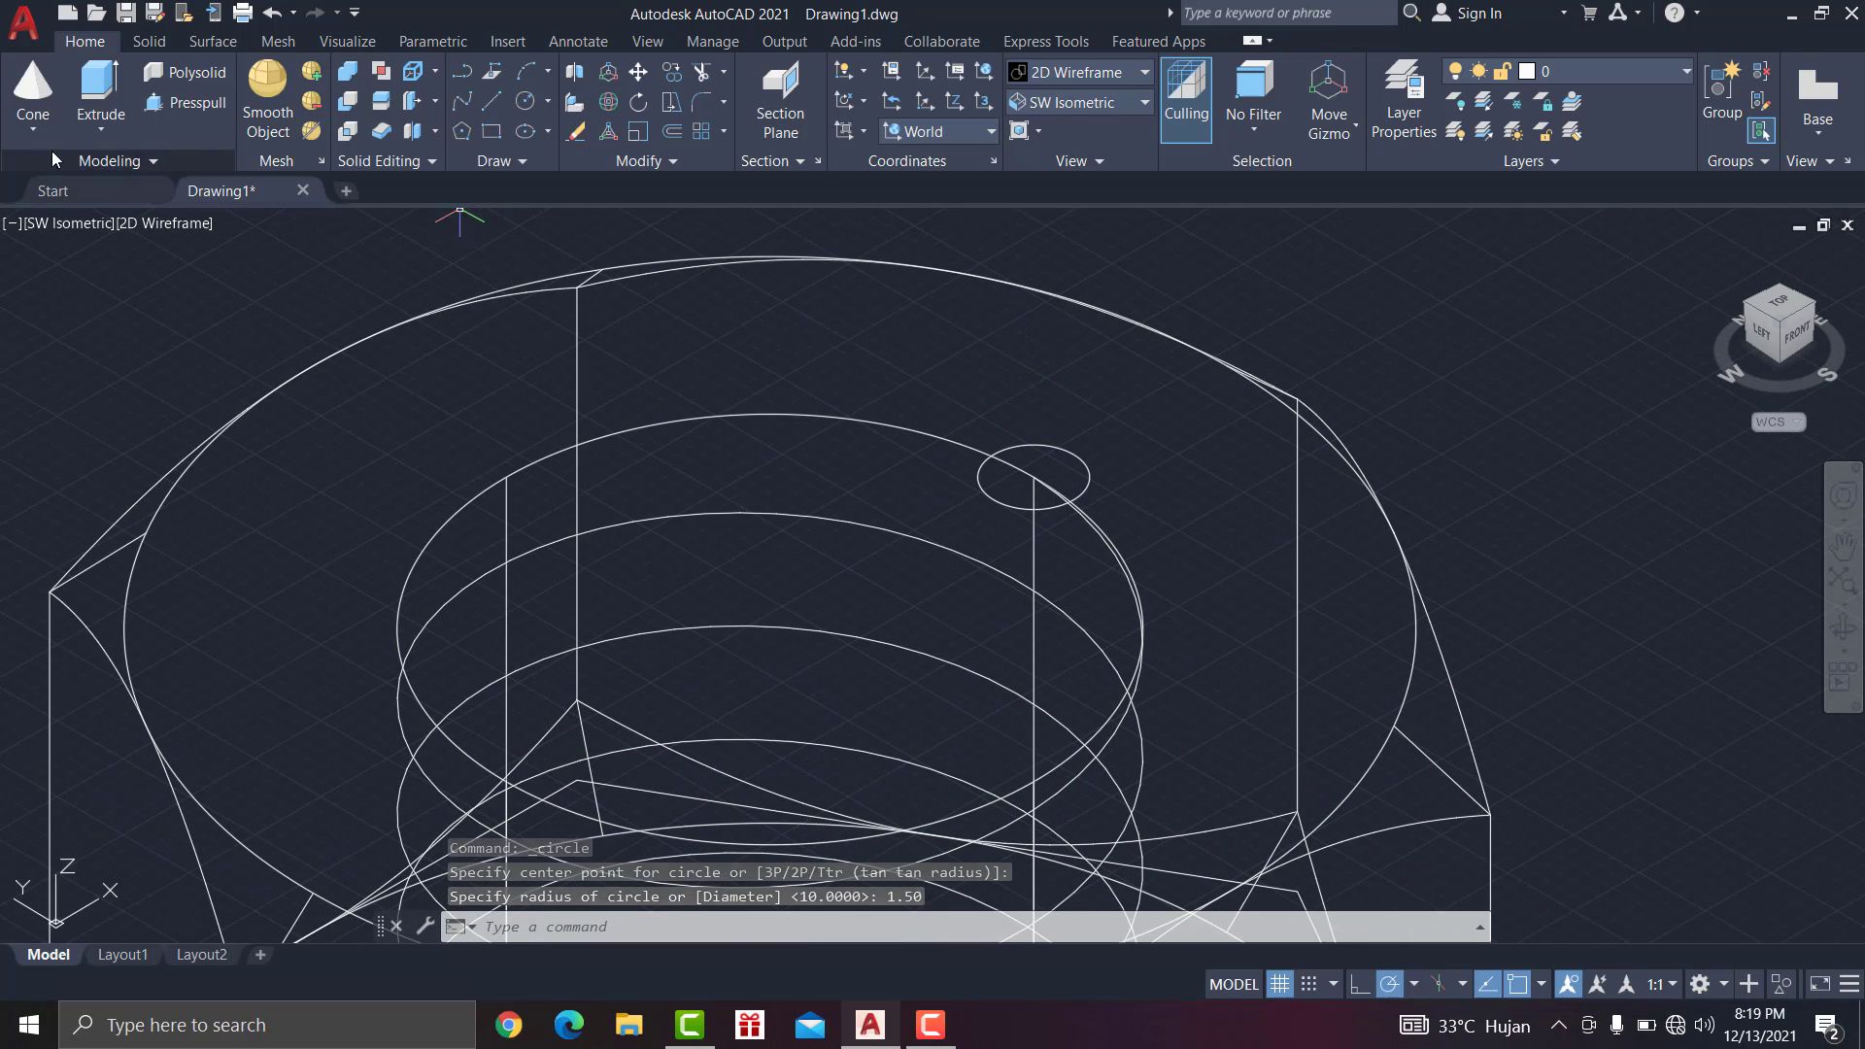
{"action": "left_click", "coordinate": [103, 132]}
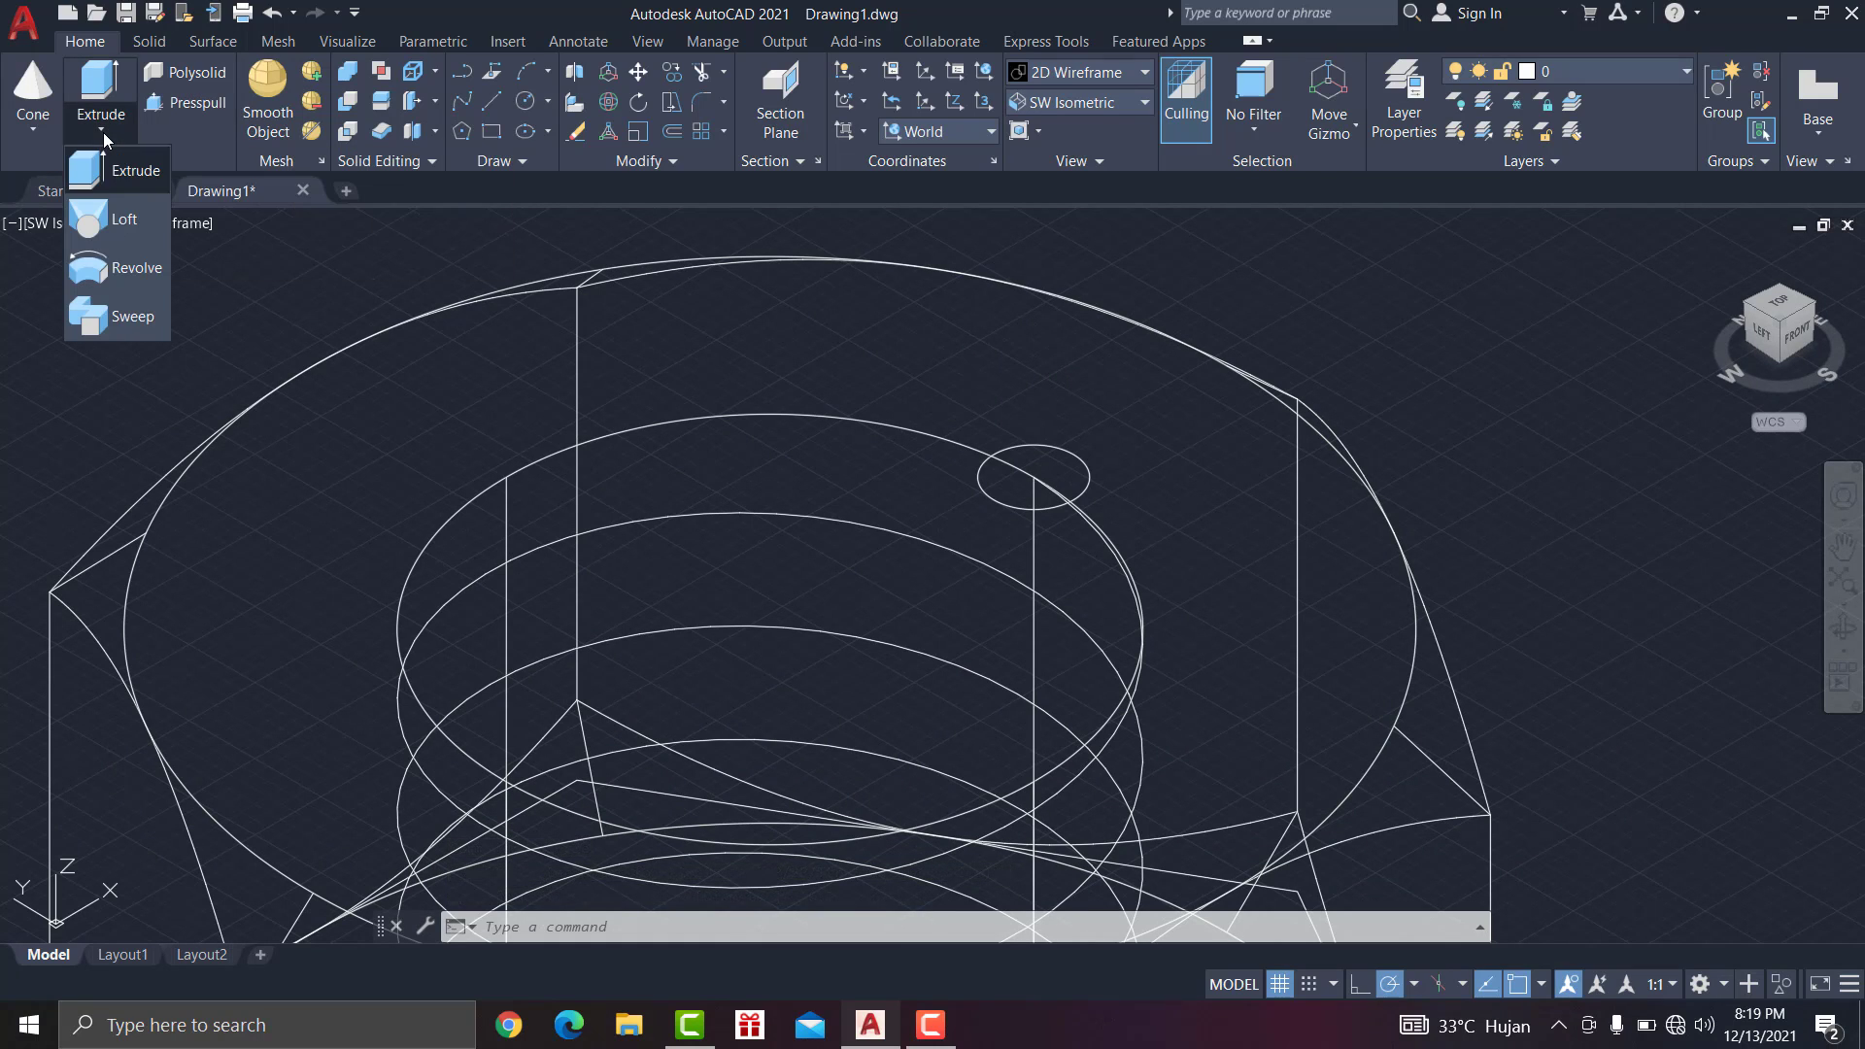
{"action": "left_click", "coordinate": [108, 270]}
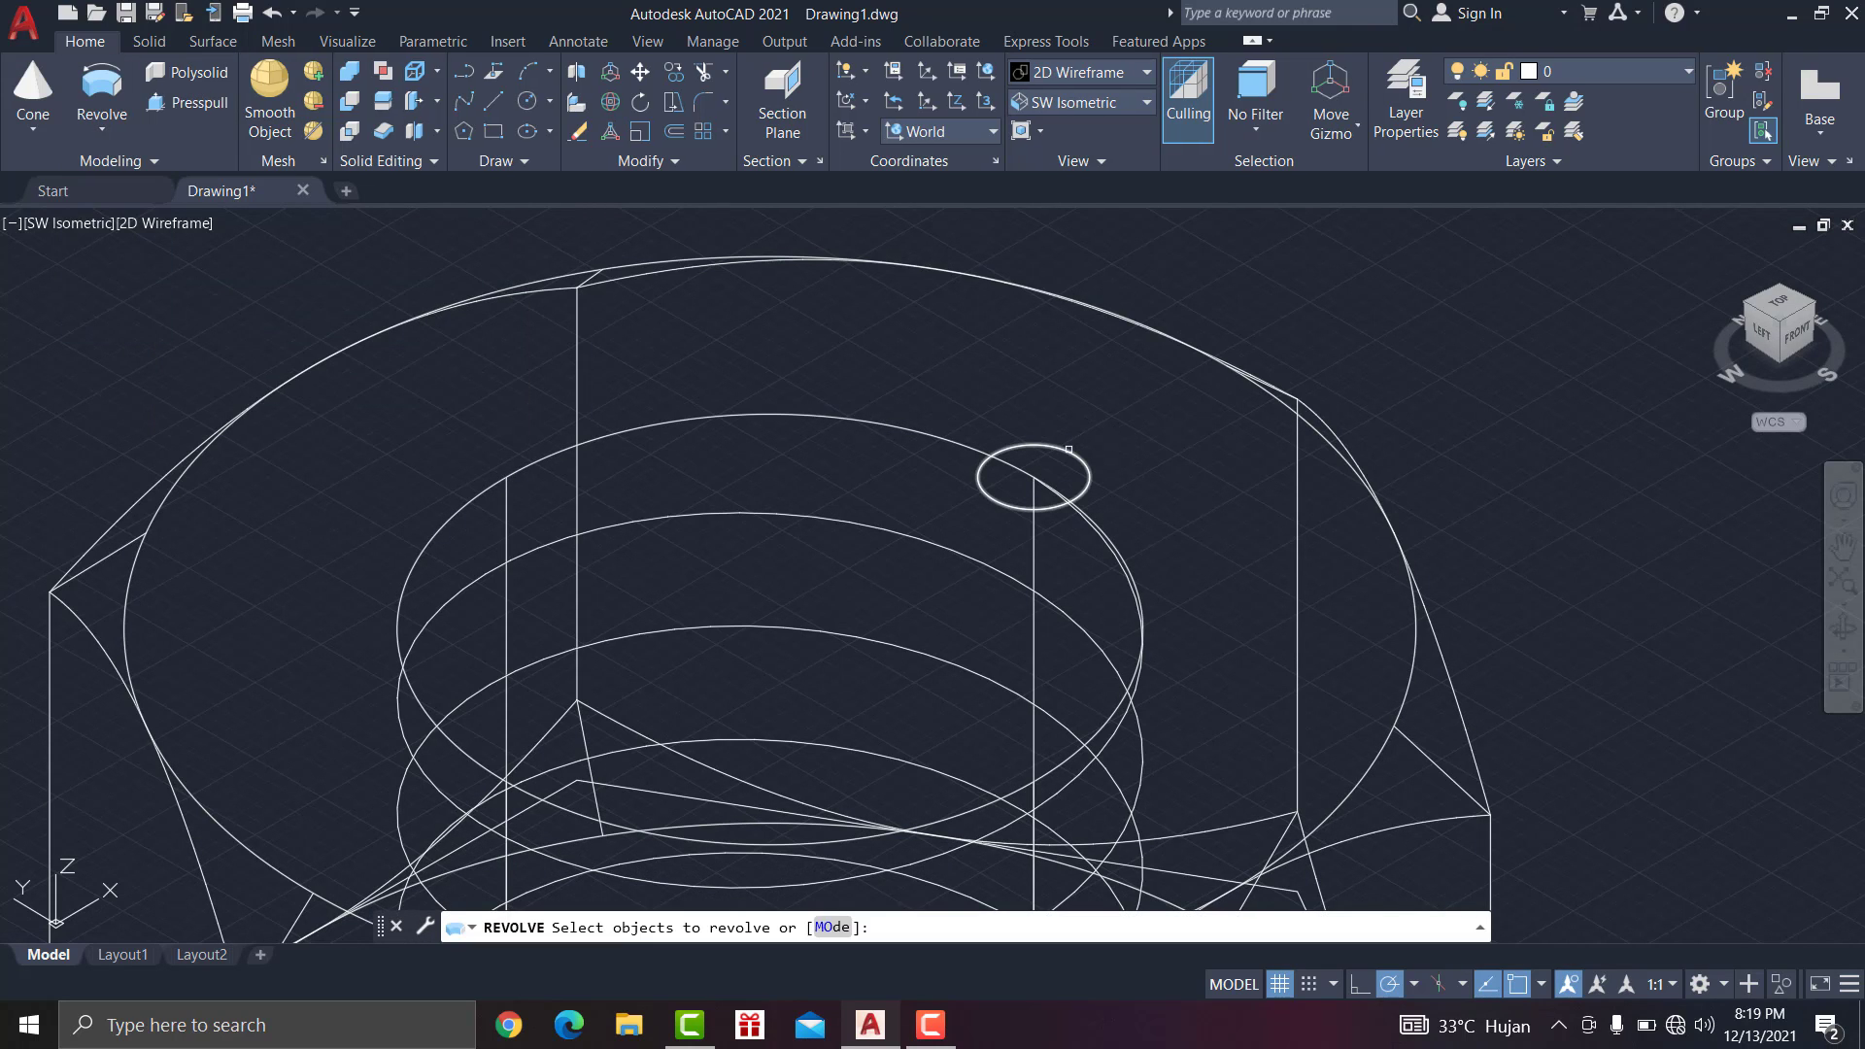
{"action": "left_click", "coordinate": [1069, 450]}
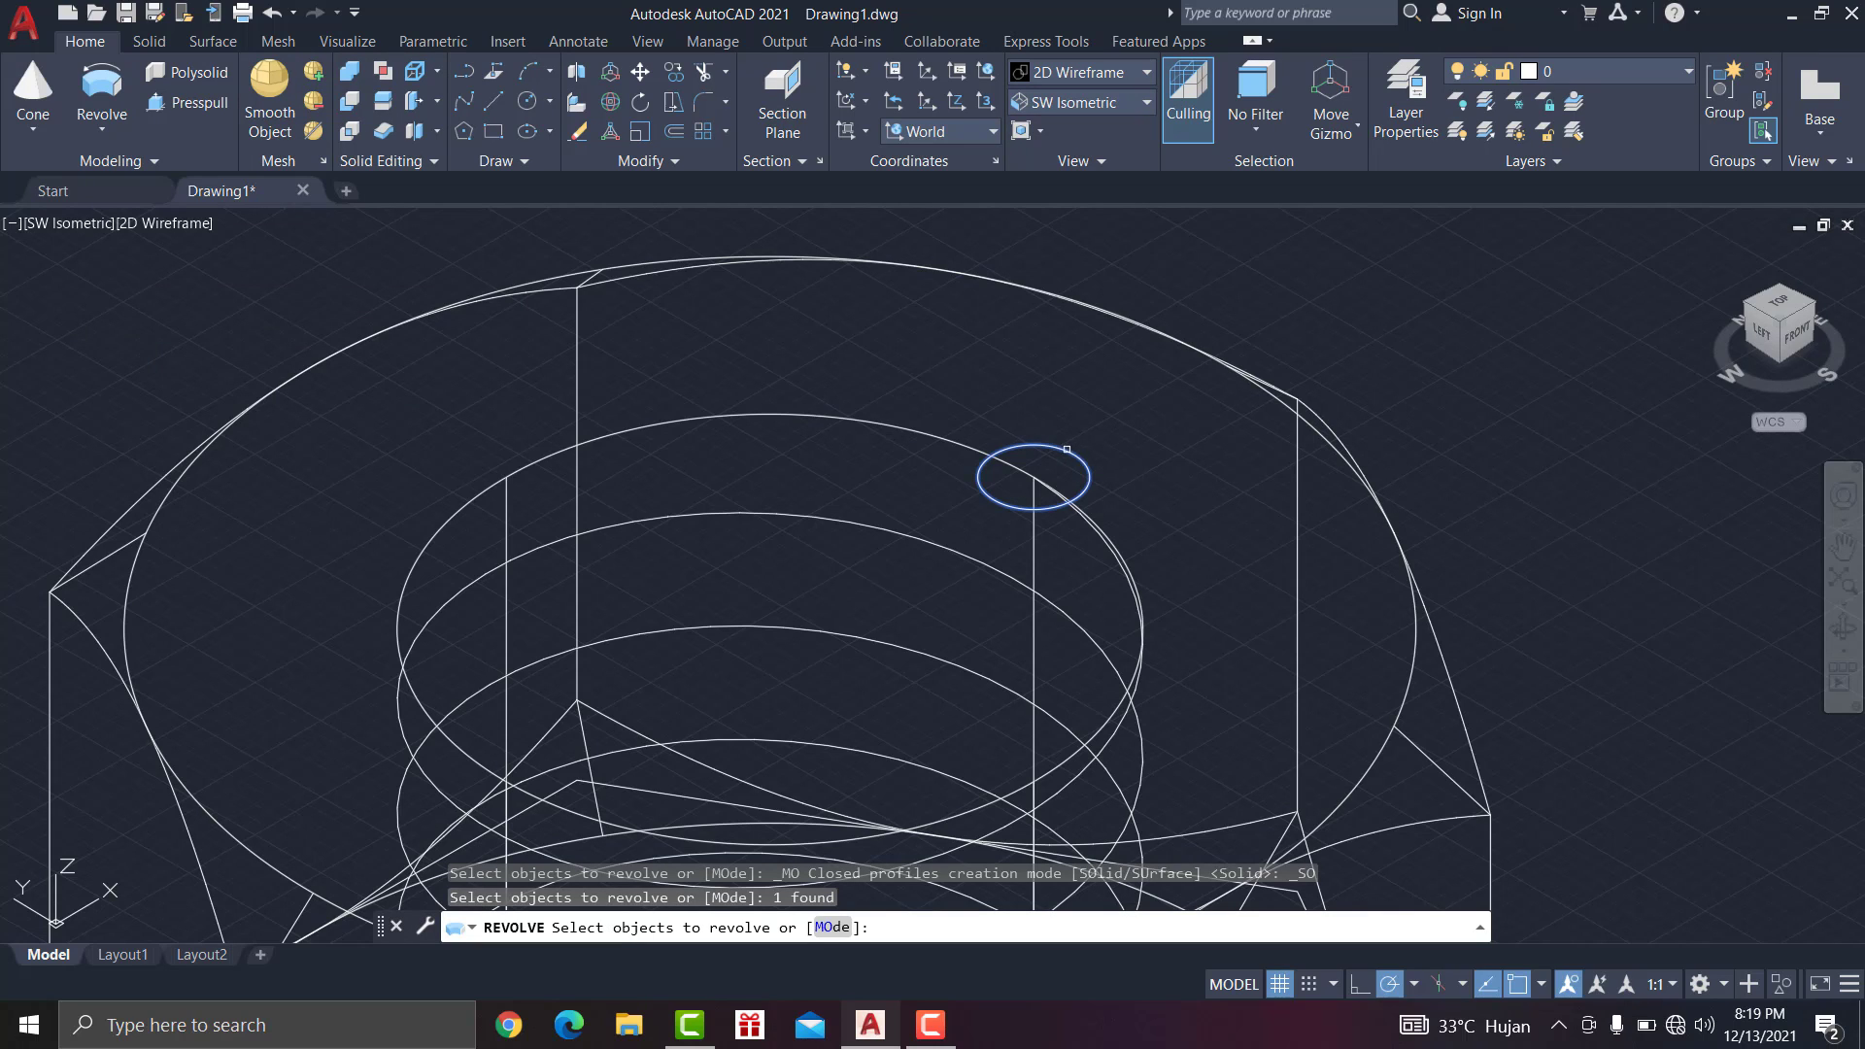
{"action": "right_click", "coordinate": [1059, 428]}
{"action": "left_click", "coordinate": [1084, 431]}
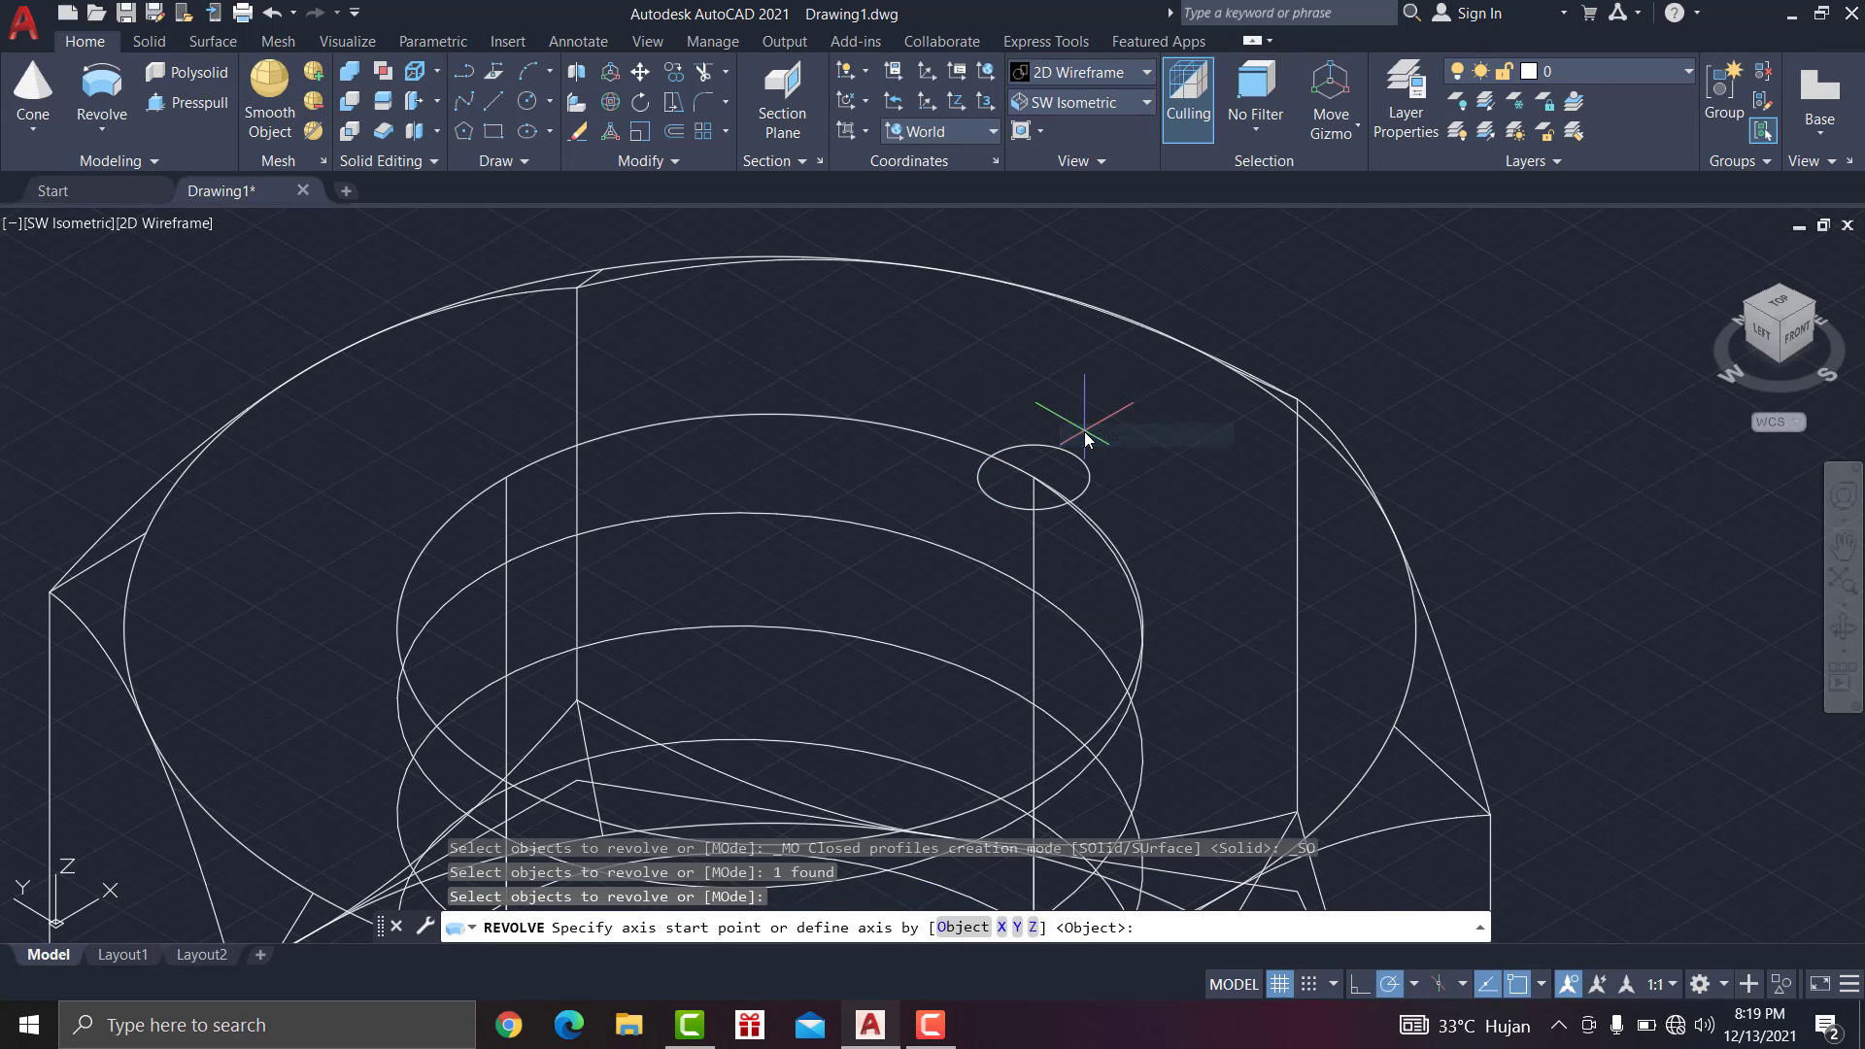
{"action": "left_click", "coordinate": [102, 97]}
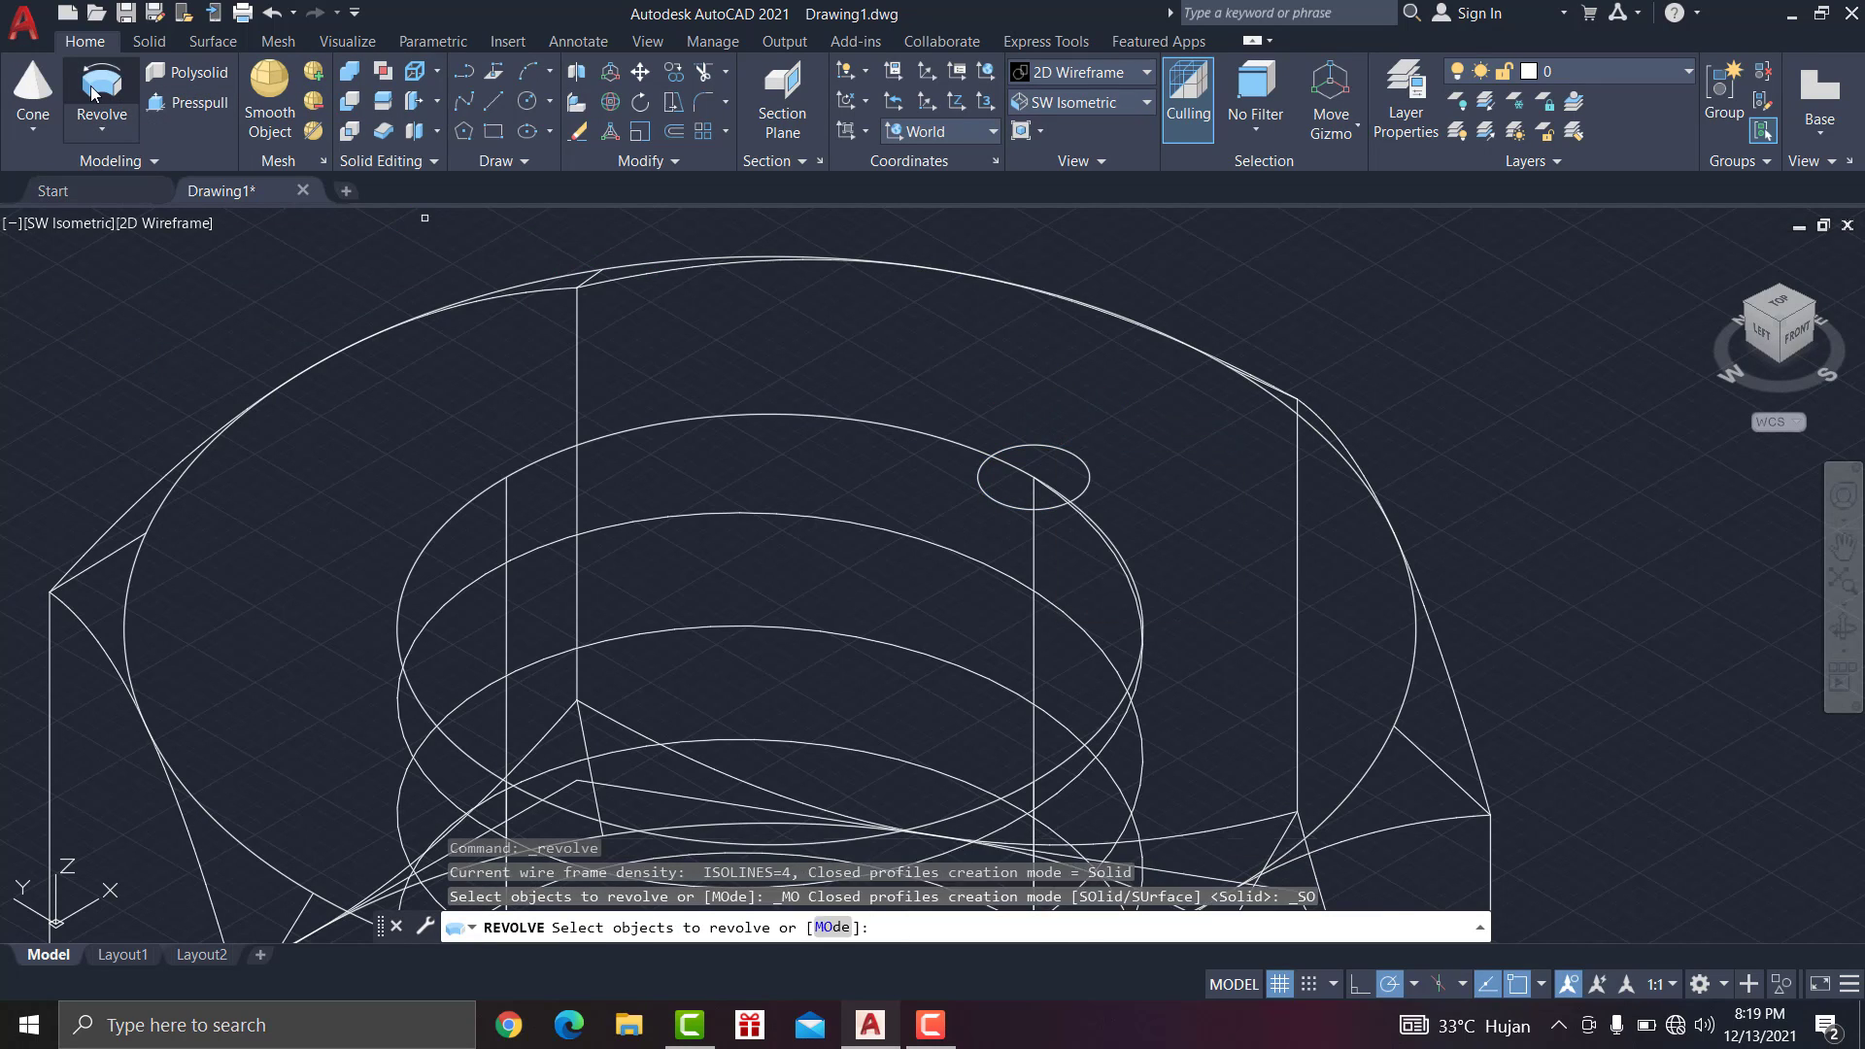
{"action": "left_click", "coordinate": [1065, 447]}
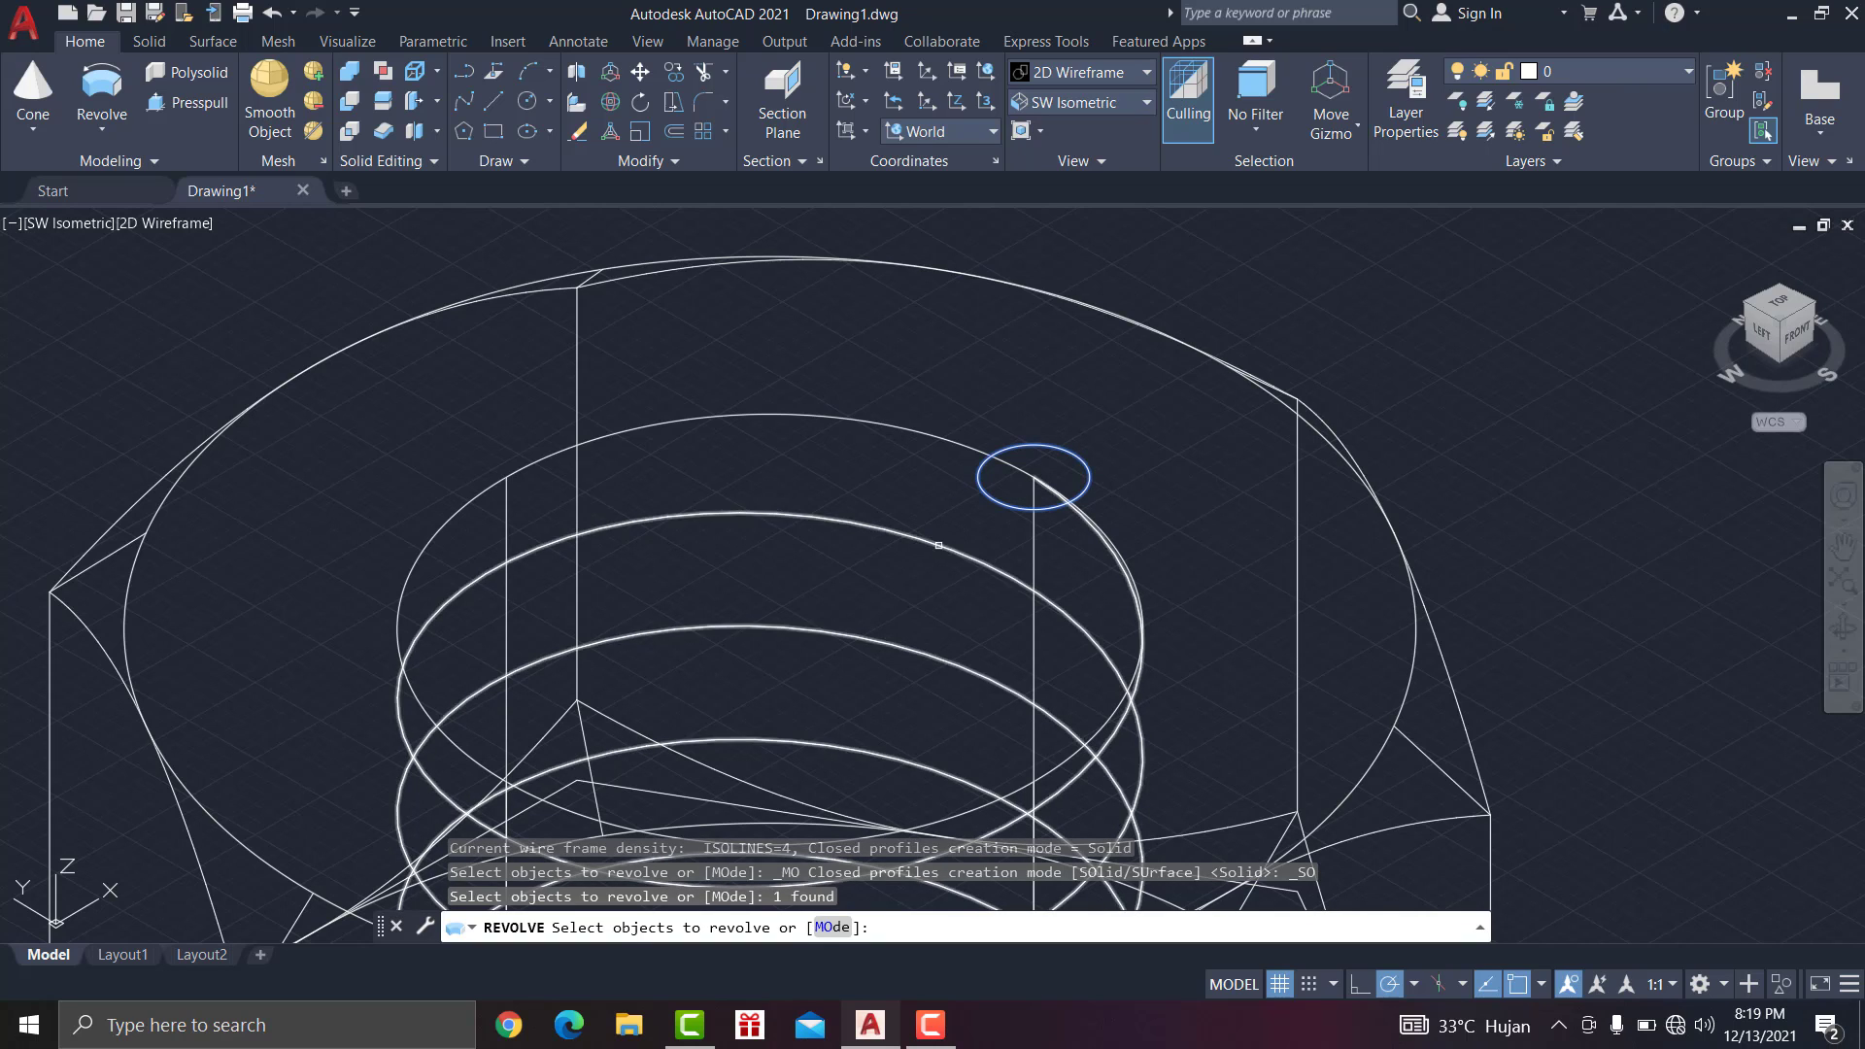
{"action": "left_click", "coordinate": [931, 540]}
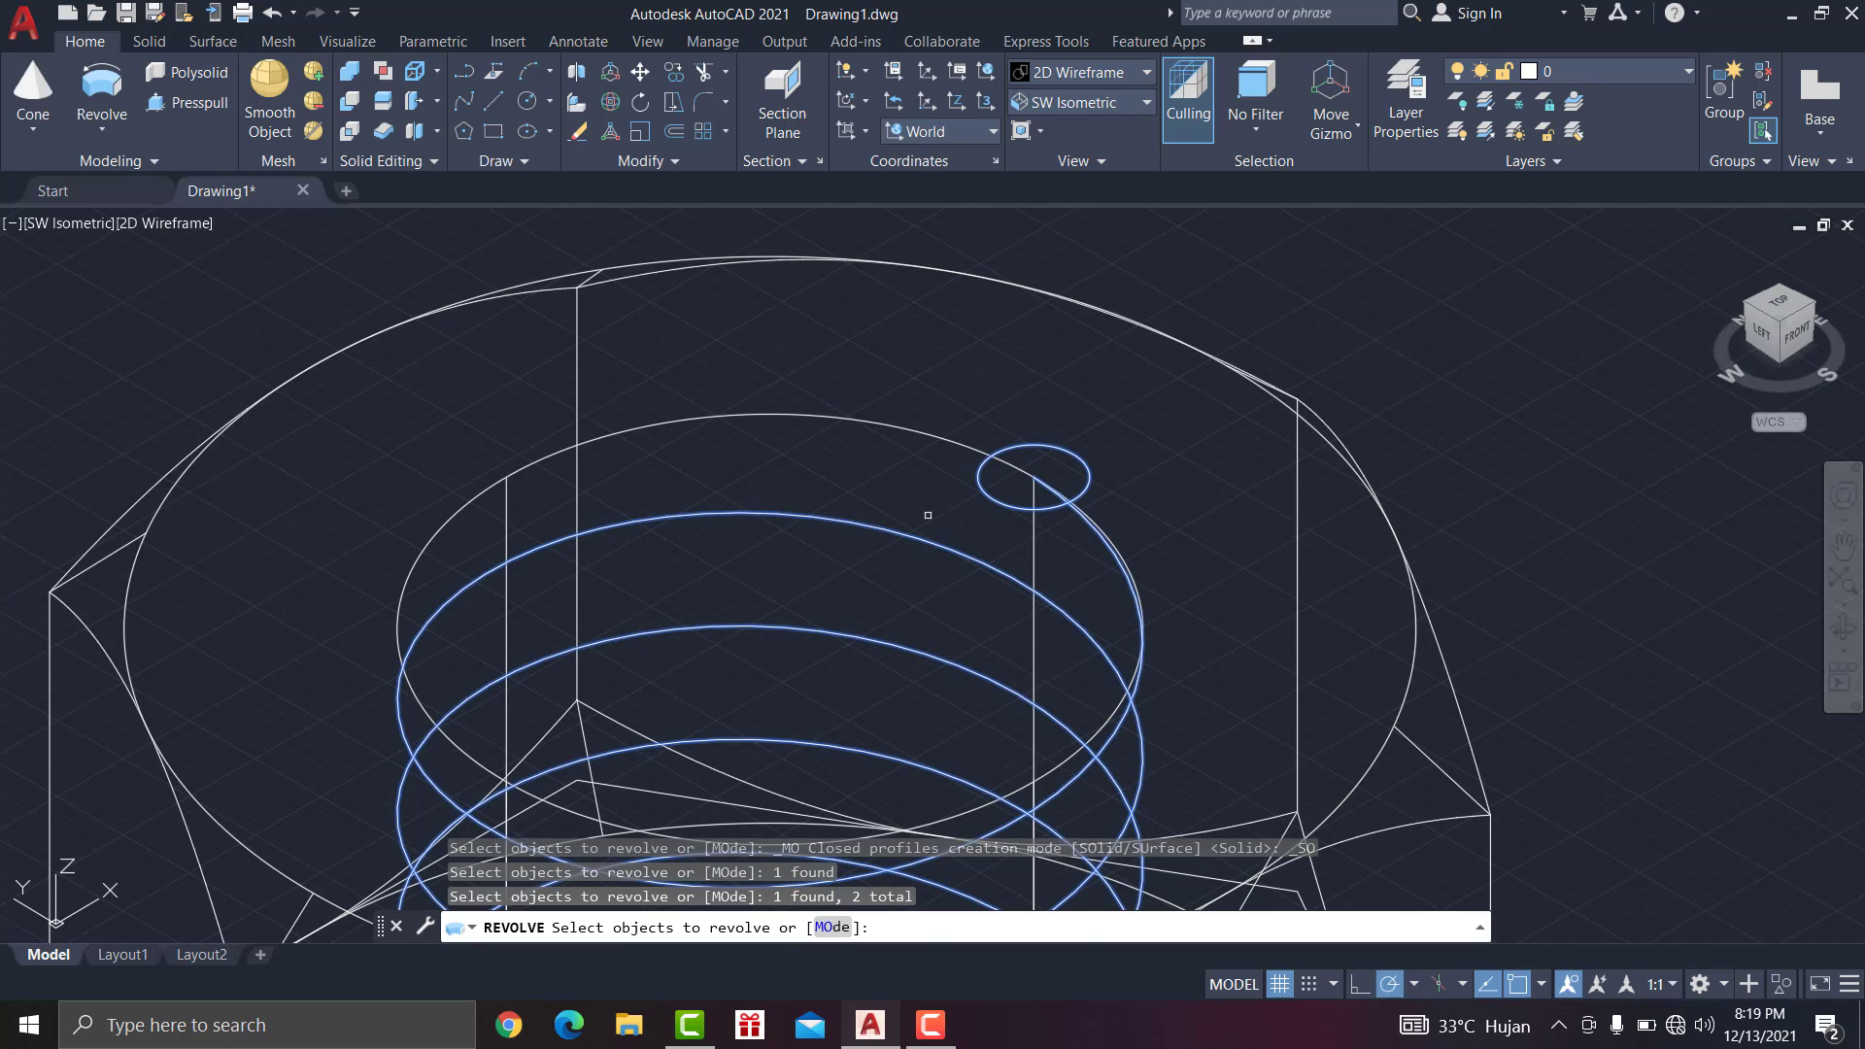
{"action": "right_click", "coordinate": [927, 515]}
{"action": "left_click", "coordinate": [944, 509]}
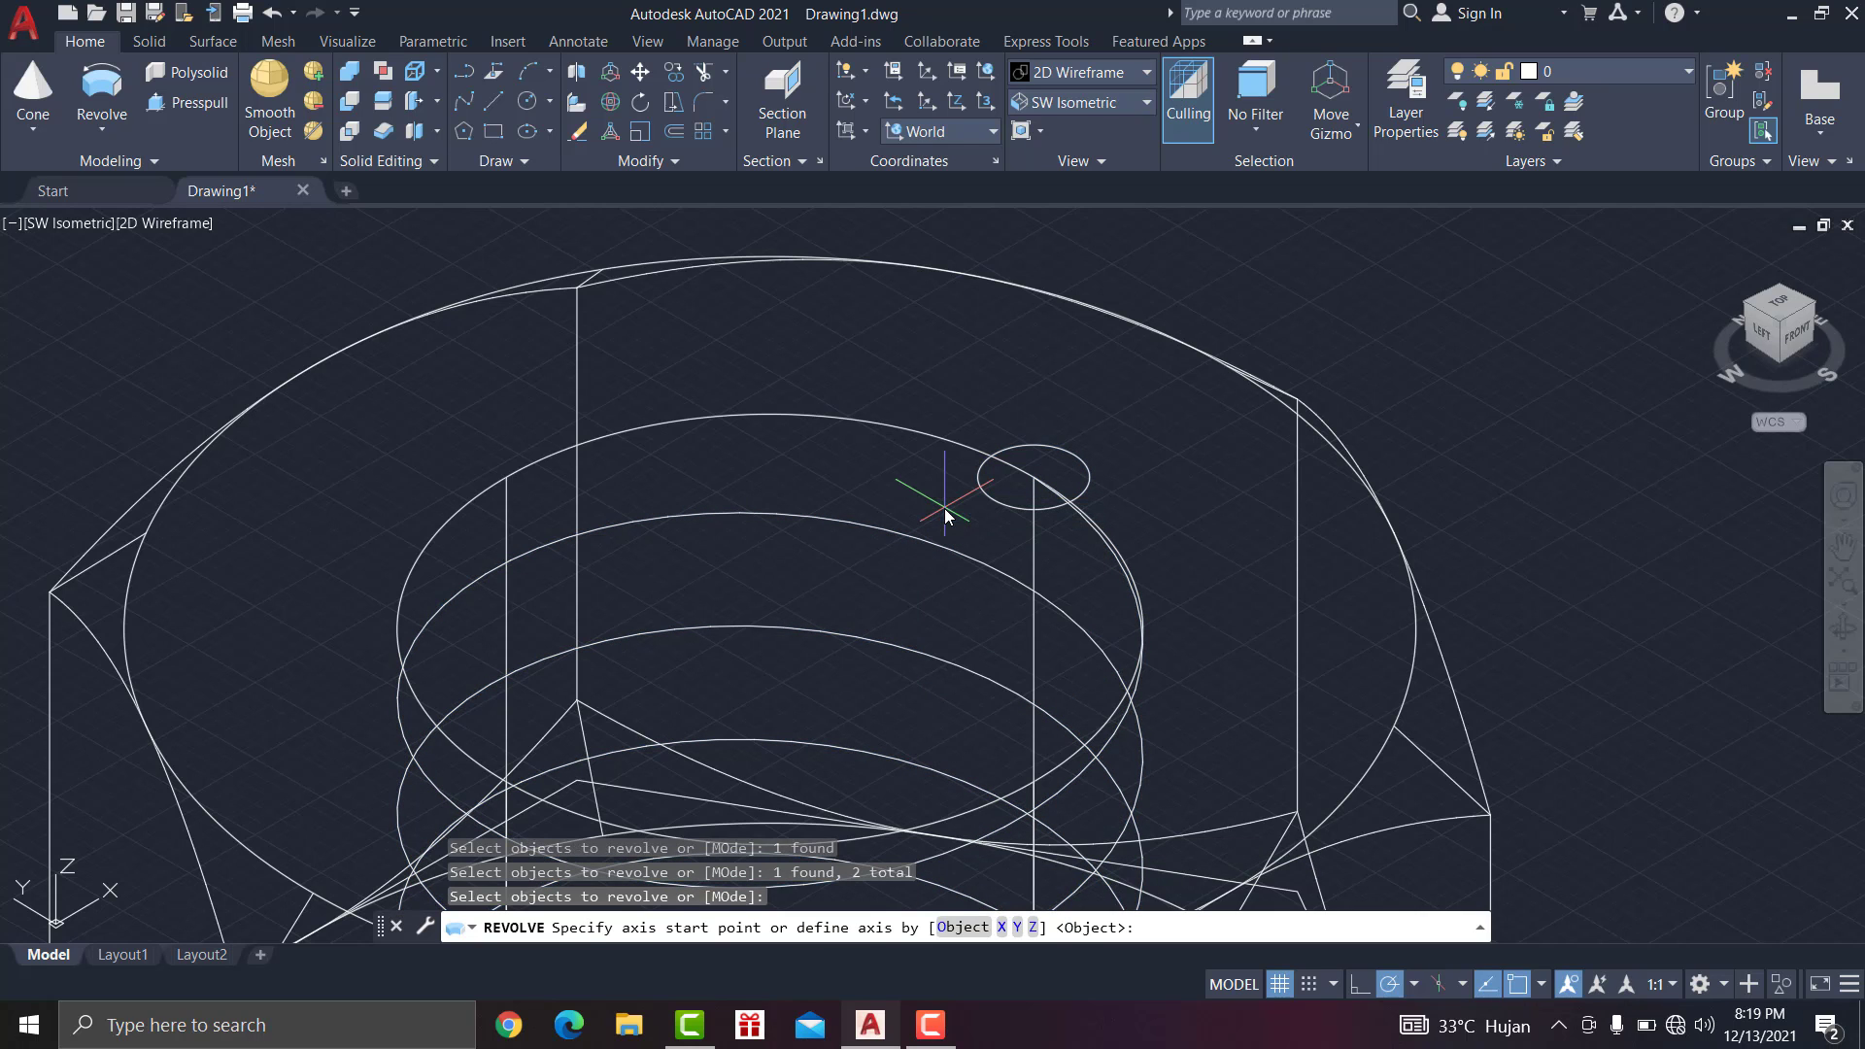
Step: Sweep the small circle at the hole edge along the helix to form a solid coil
{"action": "left_click", "coordinate": [97, 133]}
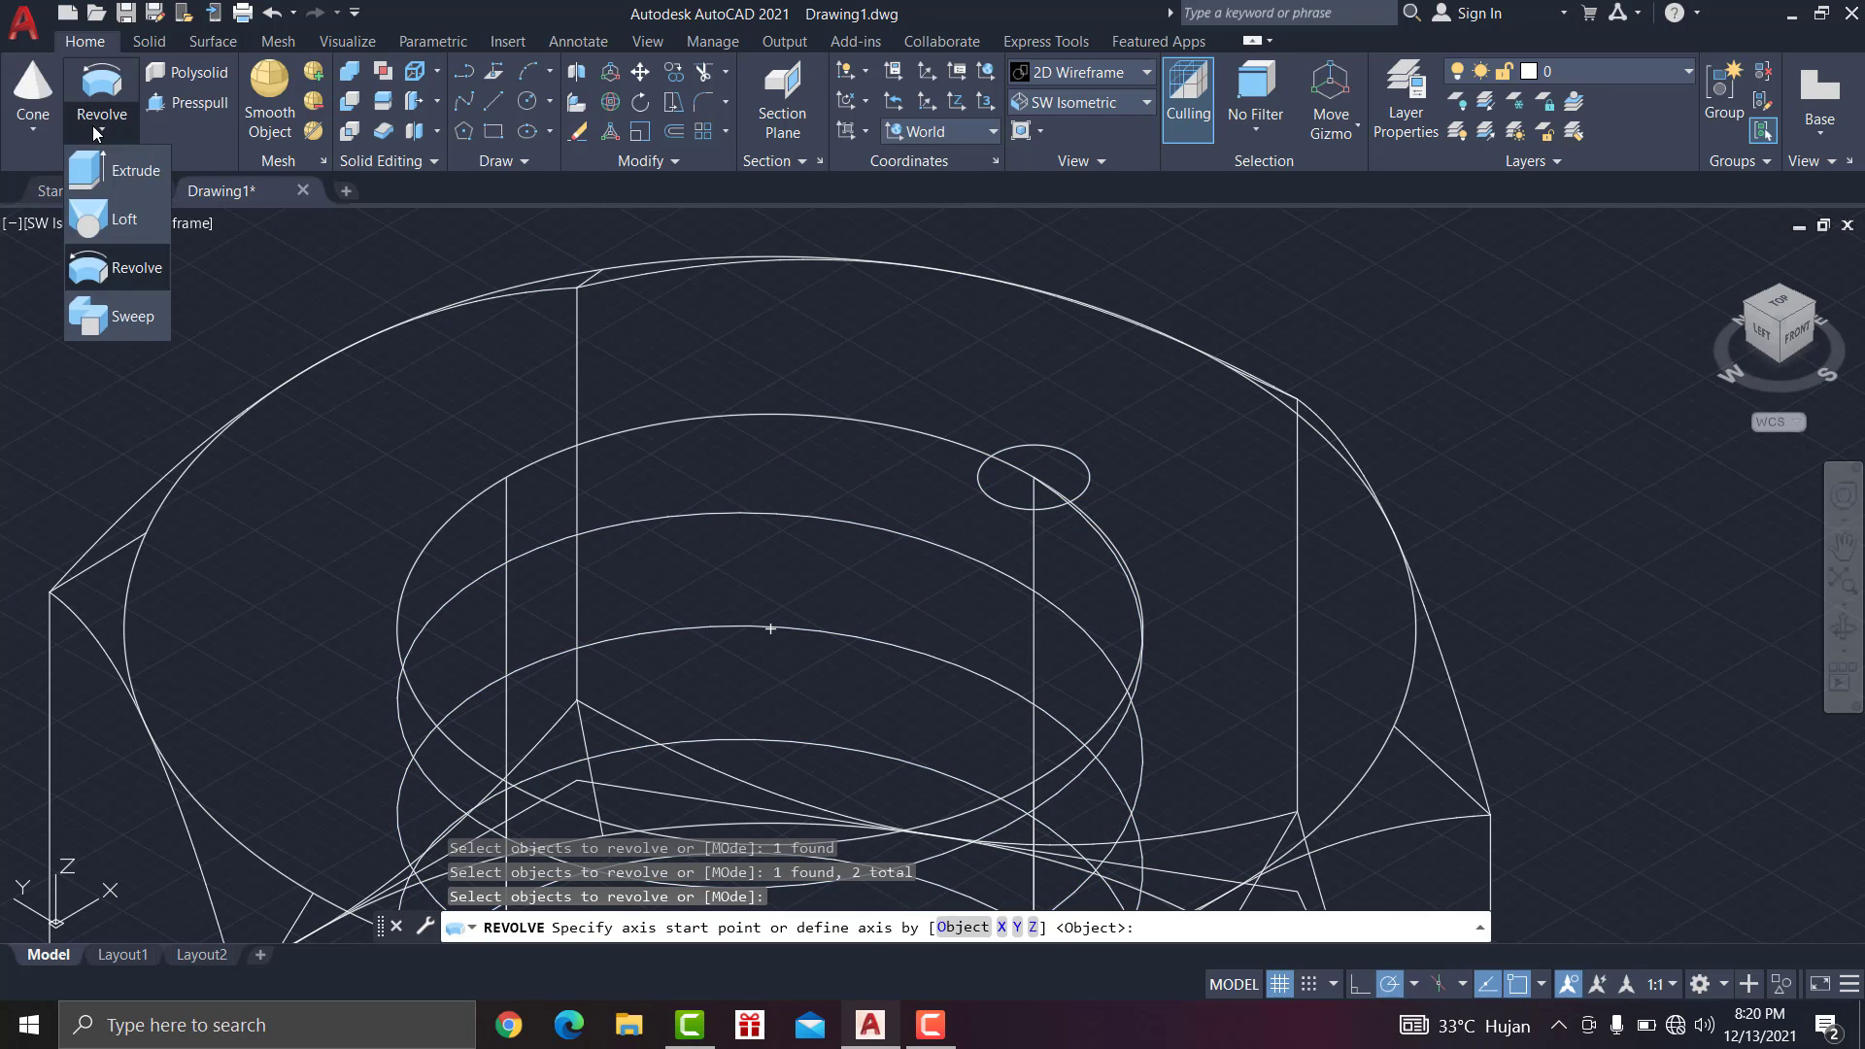
{"action": "left_click", "coordinate": [105, 320]}
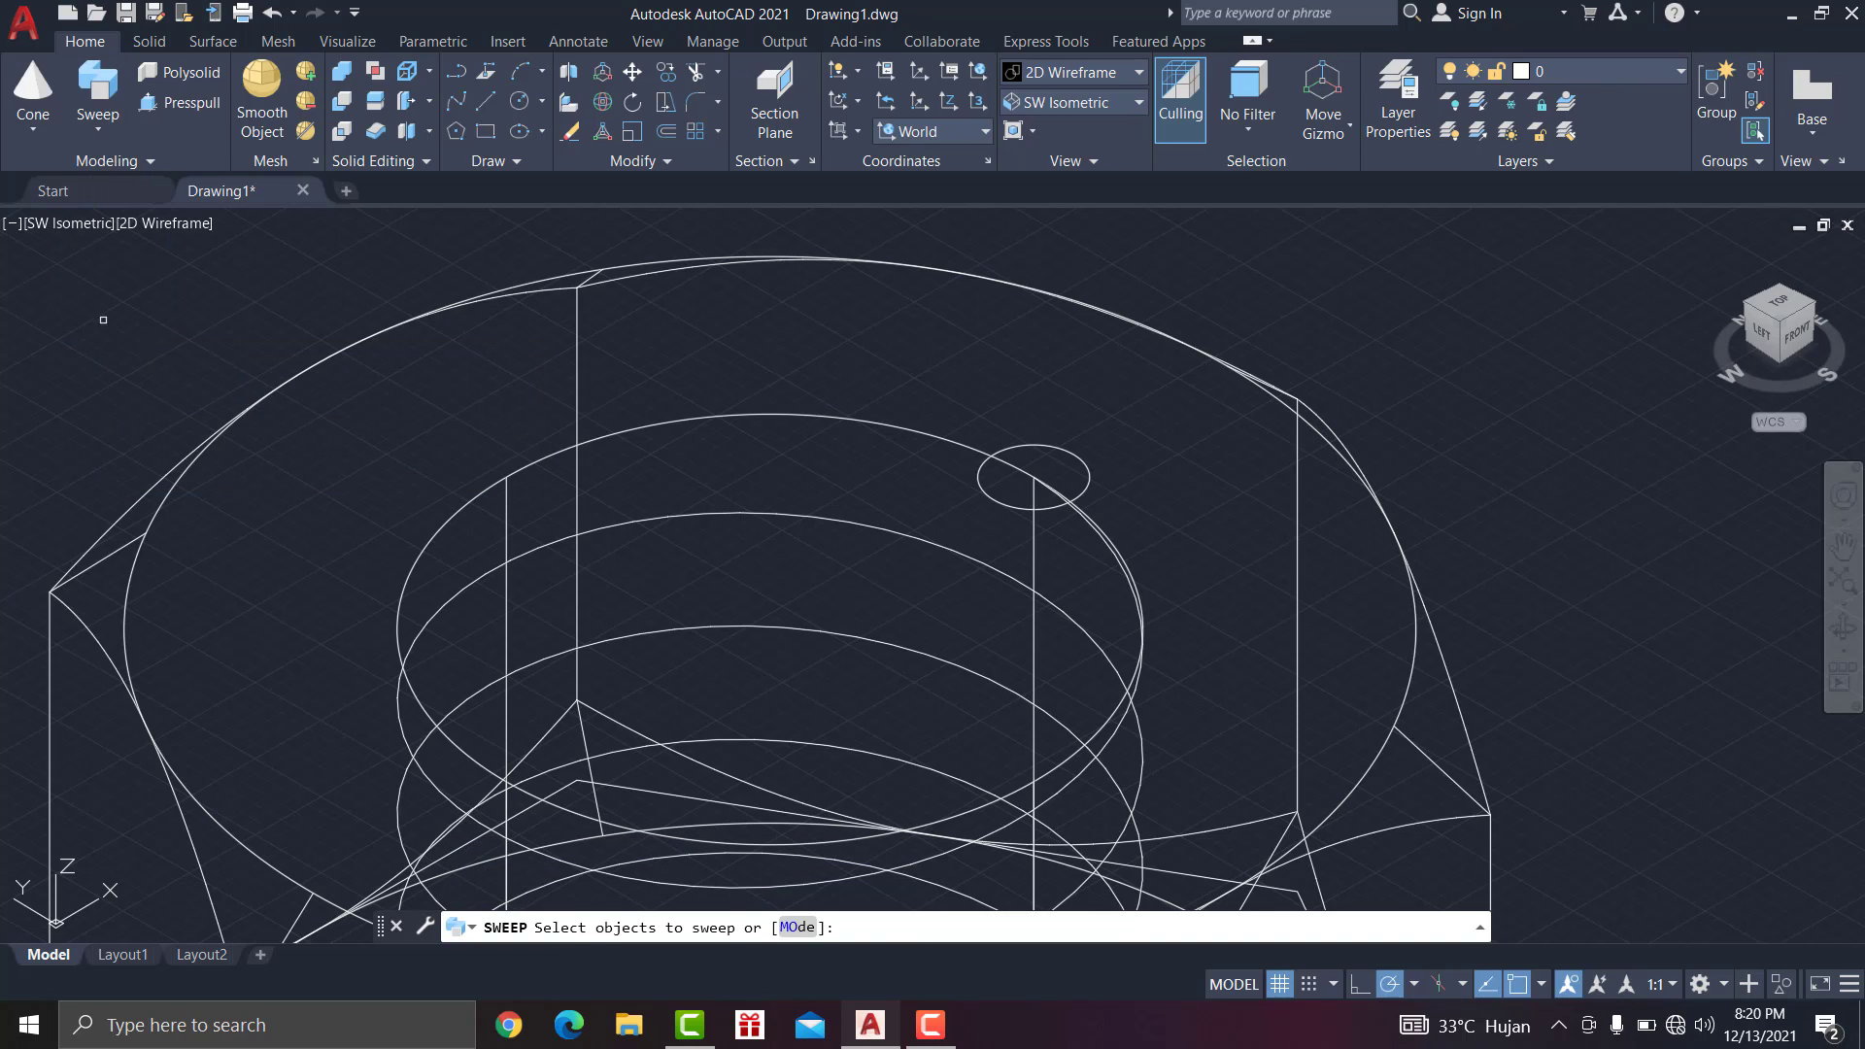
{"action": "left_click", "coordinate": [1077, 452]}
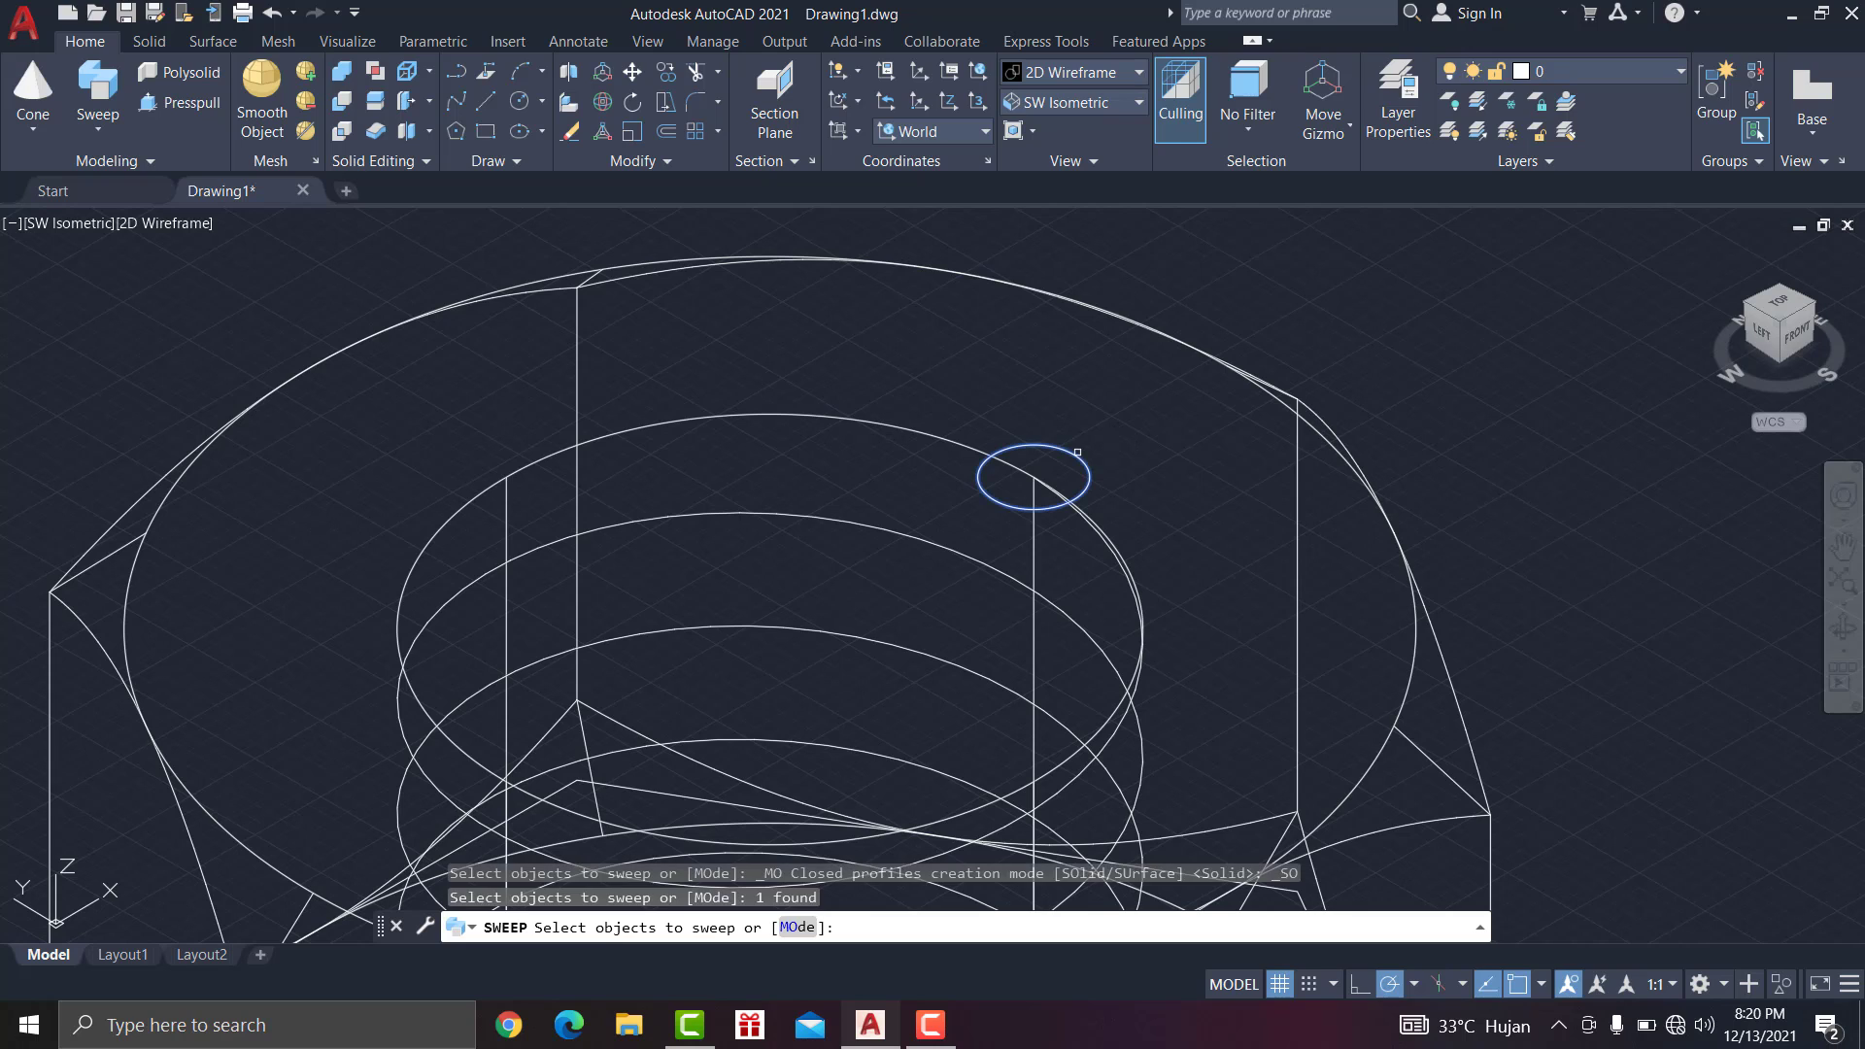
{"action": "right_click", "coordinate": [1110, 430]}
{"action": "left_click", "coordinate": [1134, 438]}
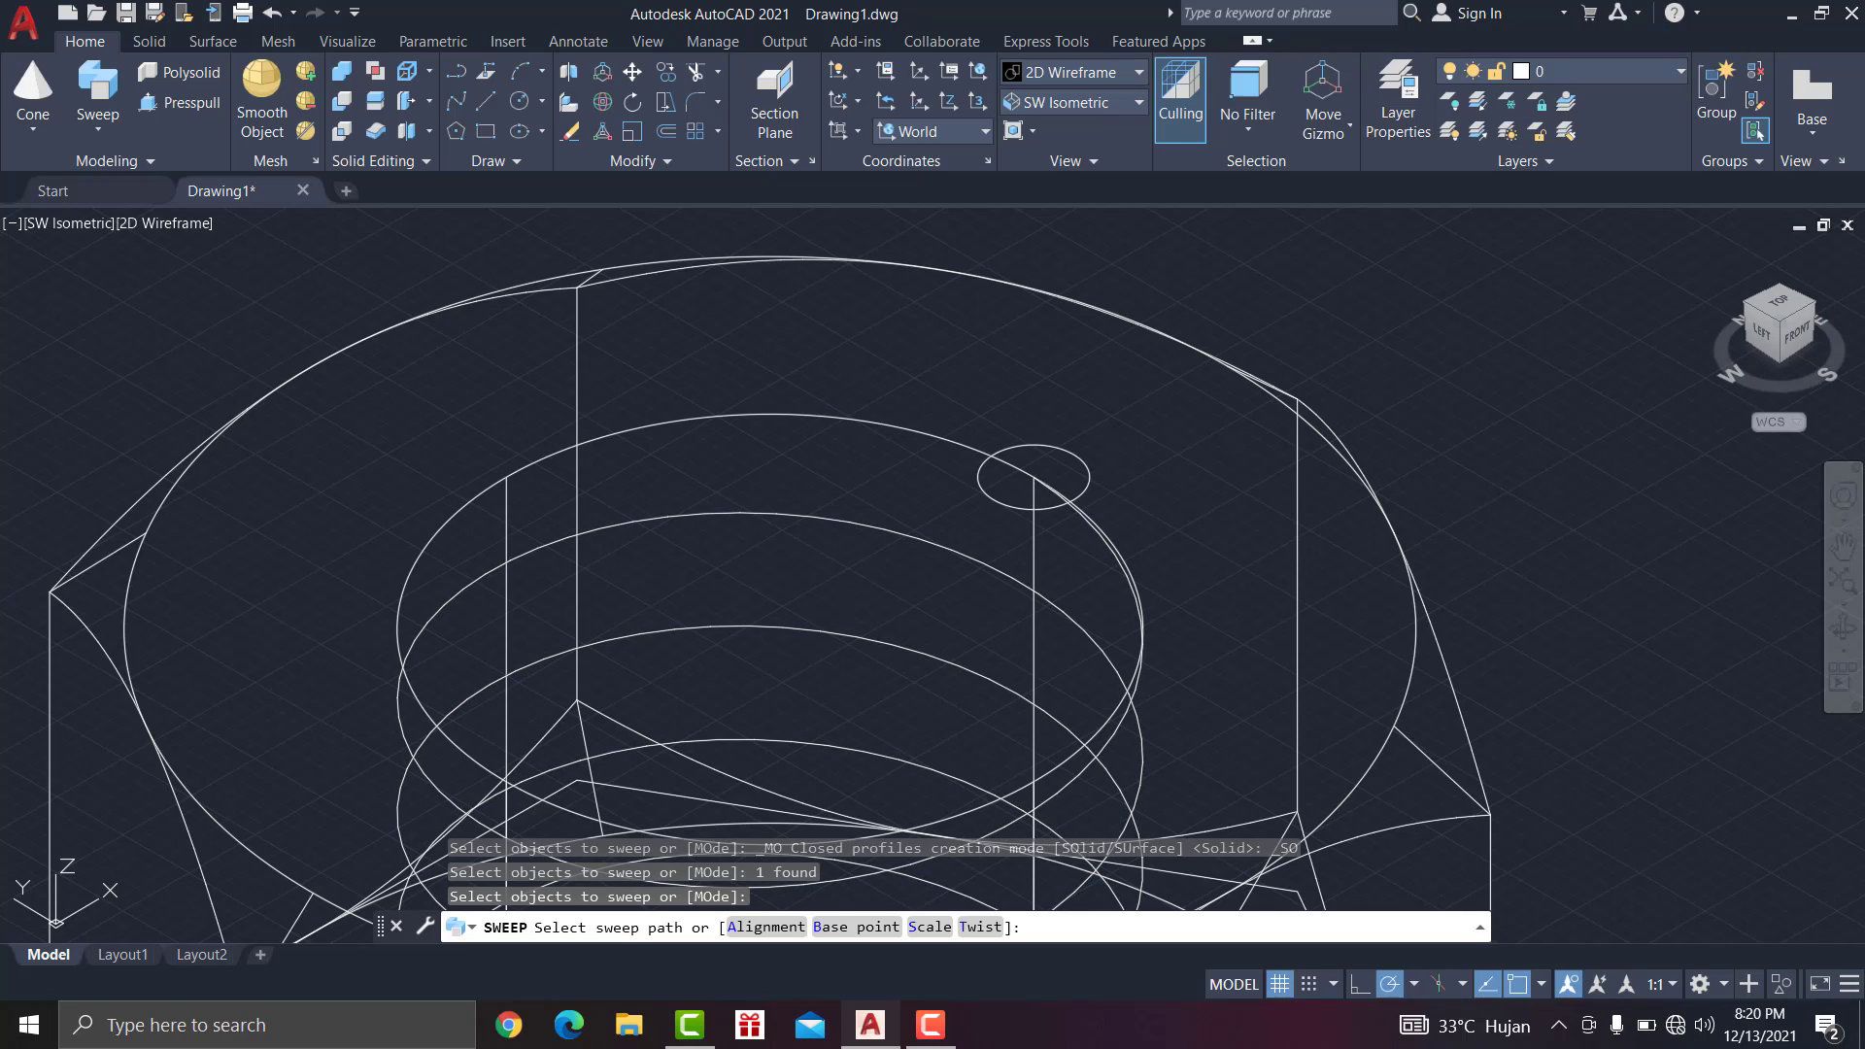
{"action": "left_click", "coordinate": [935, 542]}
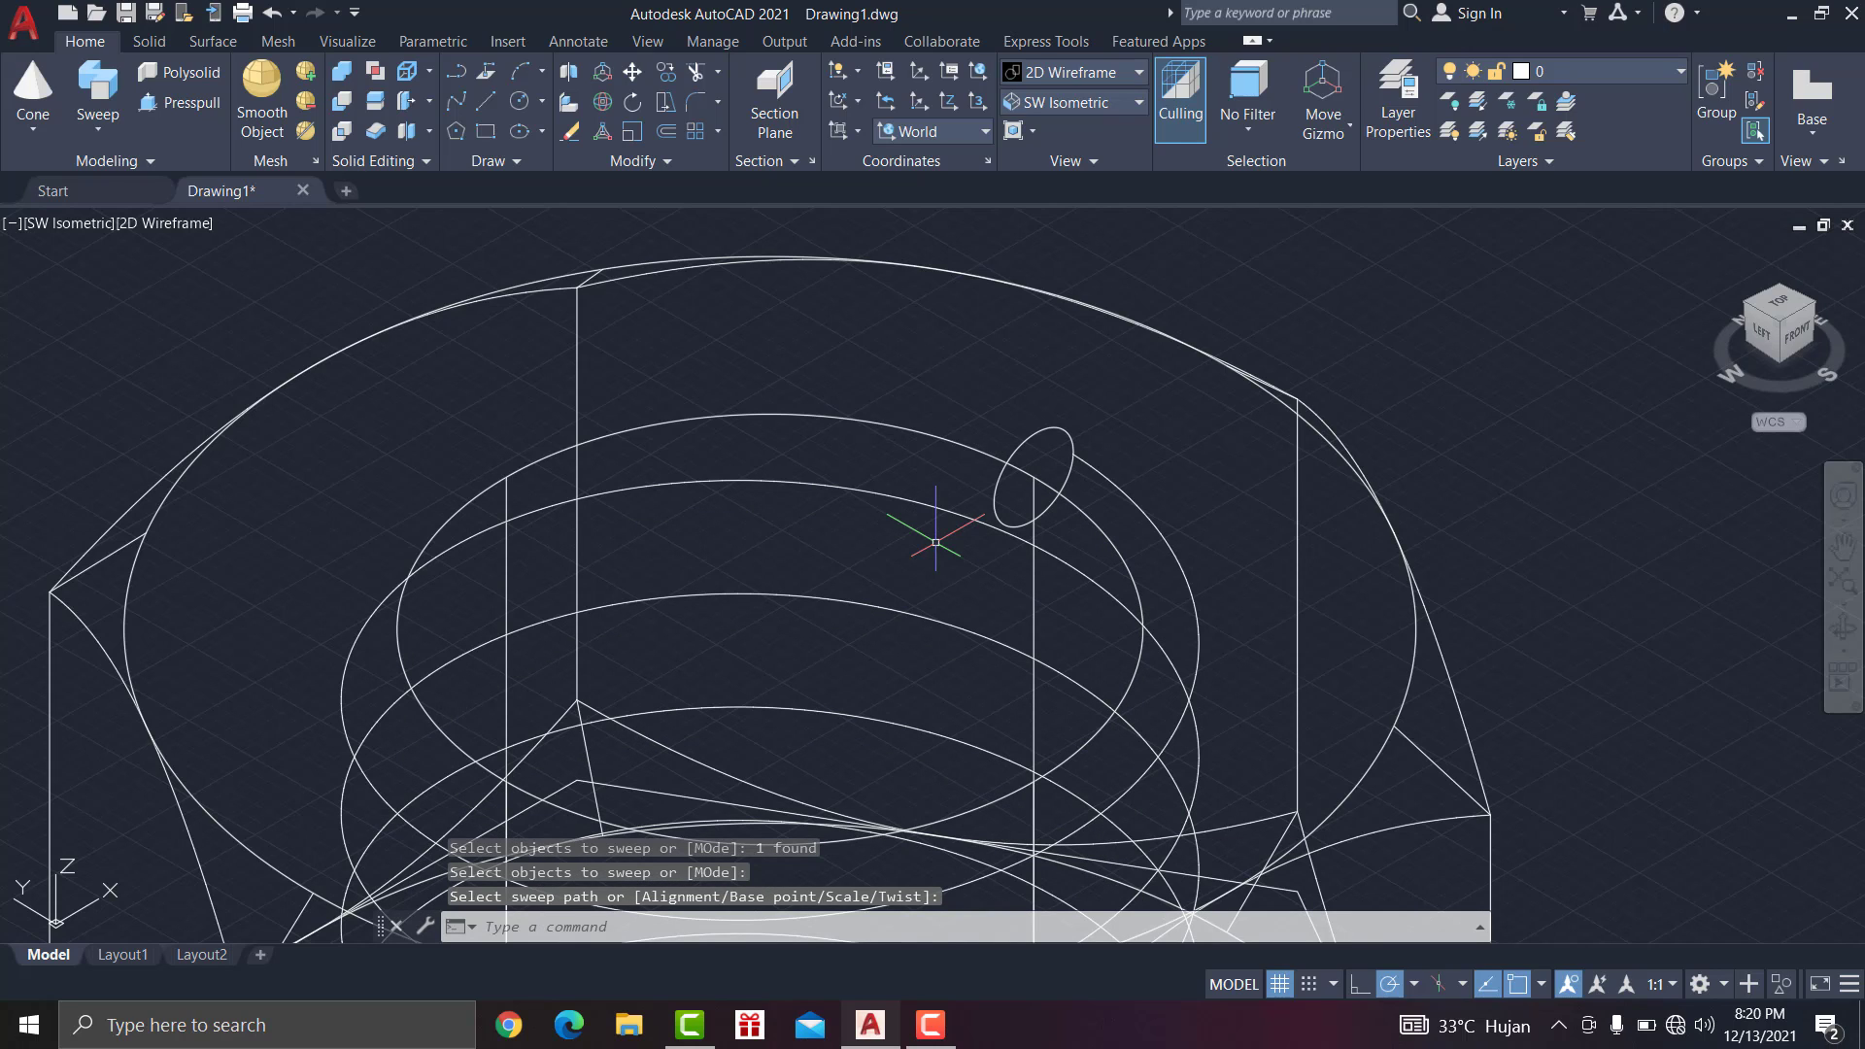
Step: Show the nut and the swept coil in the Realistic visual style
{"action": "left_click", "coordinate": [1098, 76]}
{"action": "left_click", "coordinate": [1365, 132]}
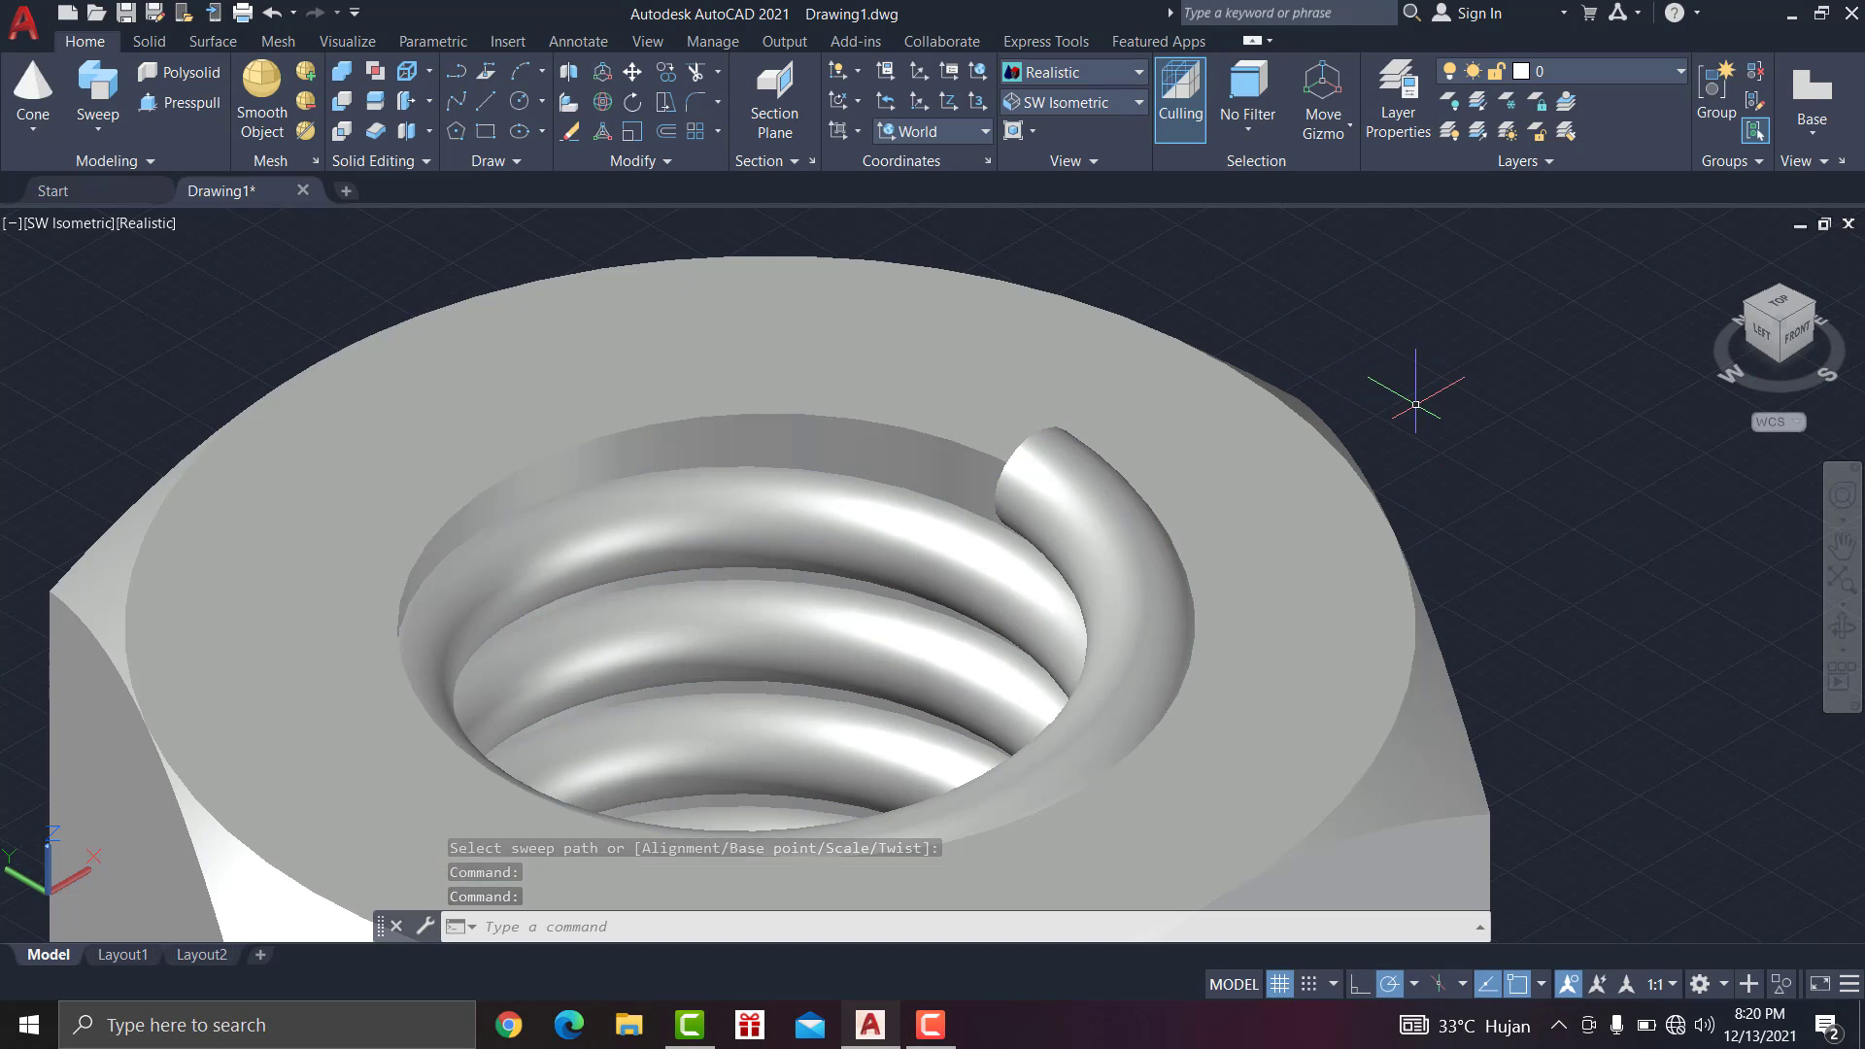
{"action": "middle_click_drag", "start_coordinate": [1415, 404], "coordinate": [1477, 312]}
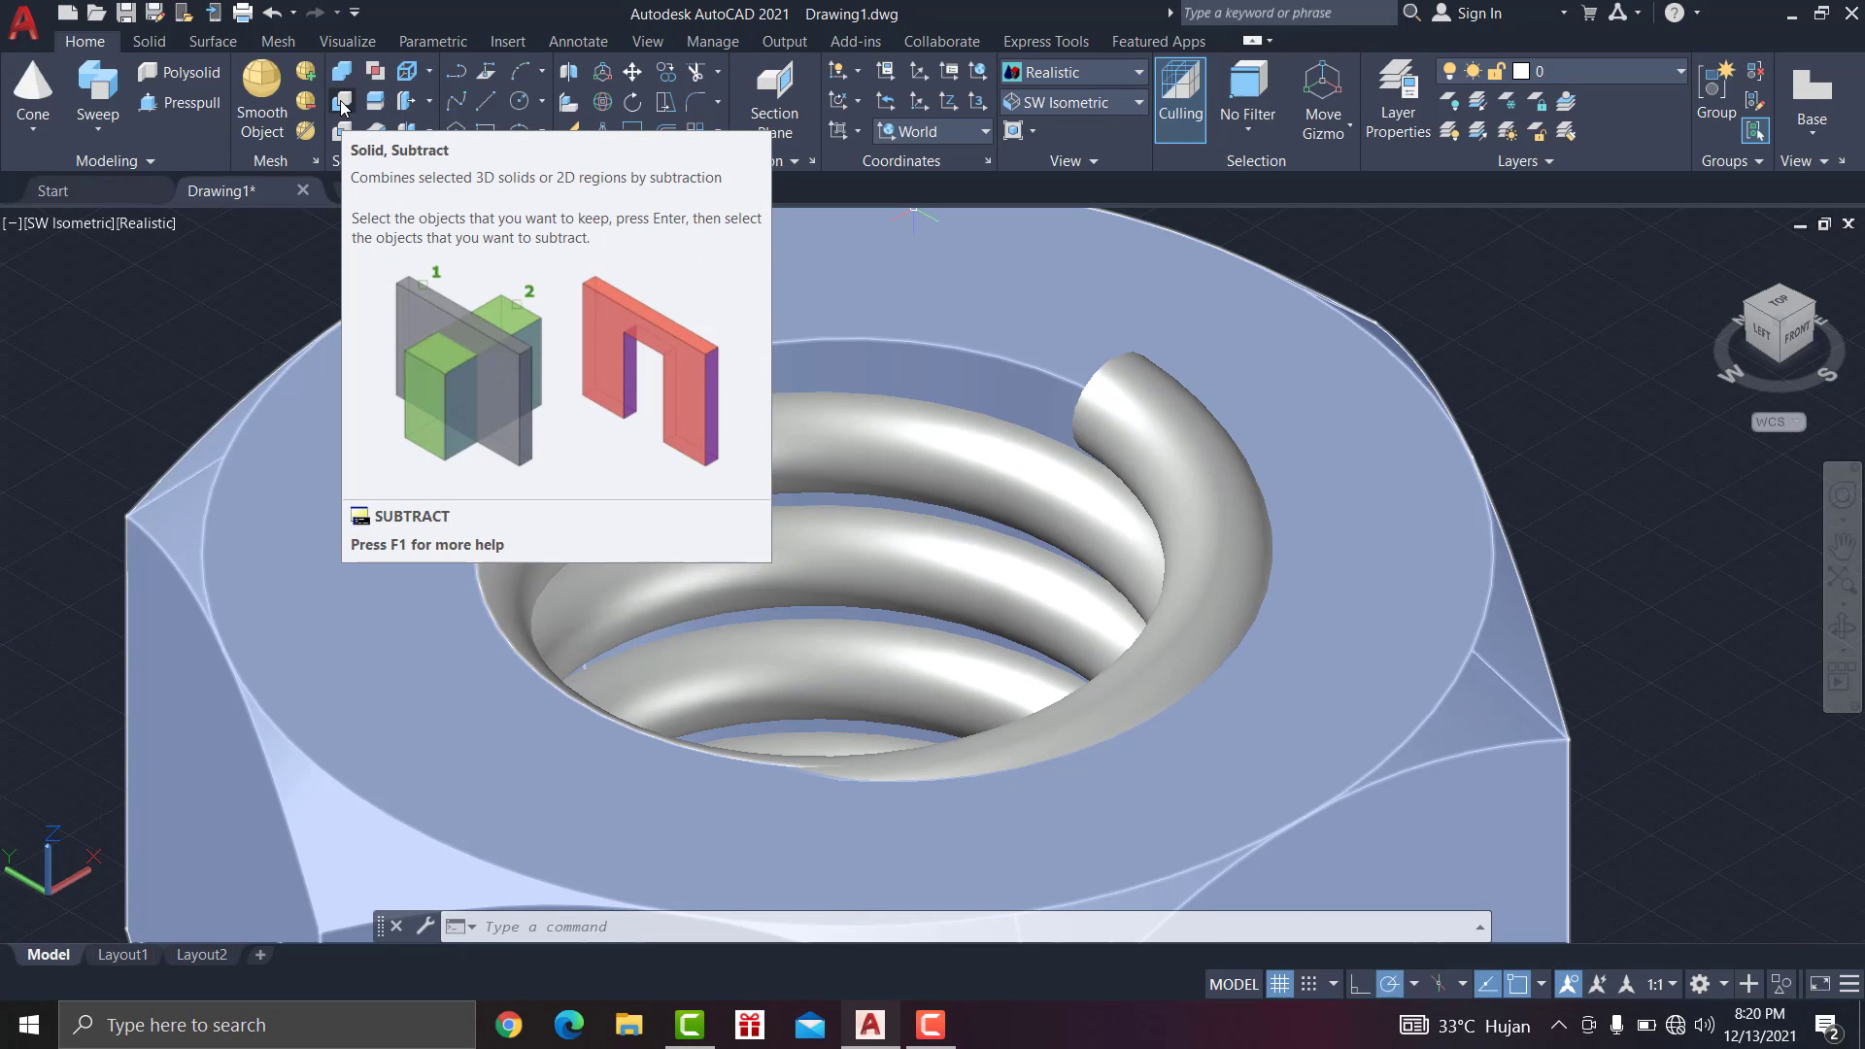
Step: Try subtracting the swept coil from the nut body to cut the thread groove in the hole
{"action": "left_click", "coordinate": [340, 101]}
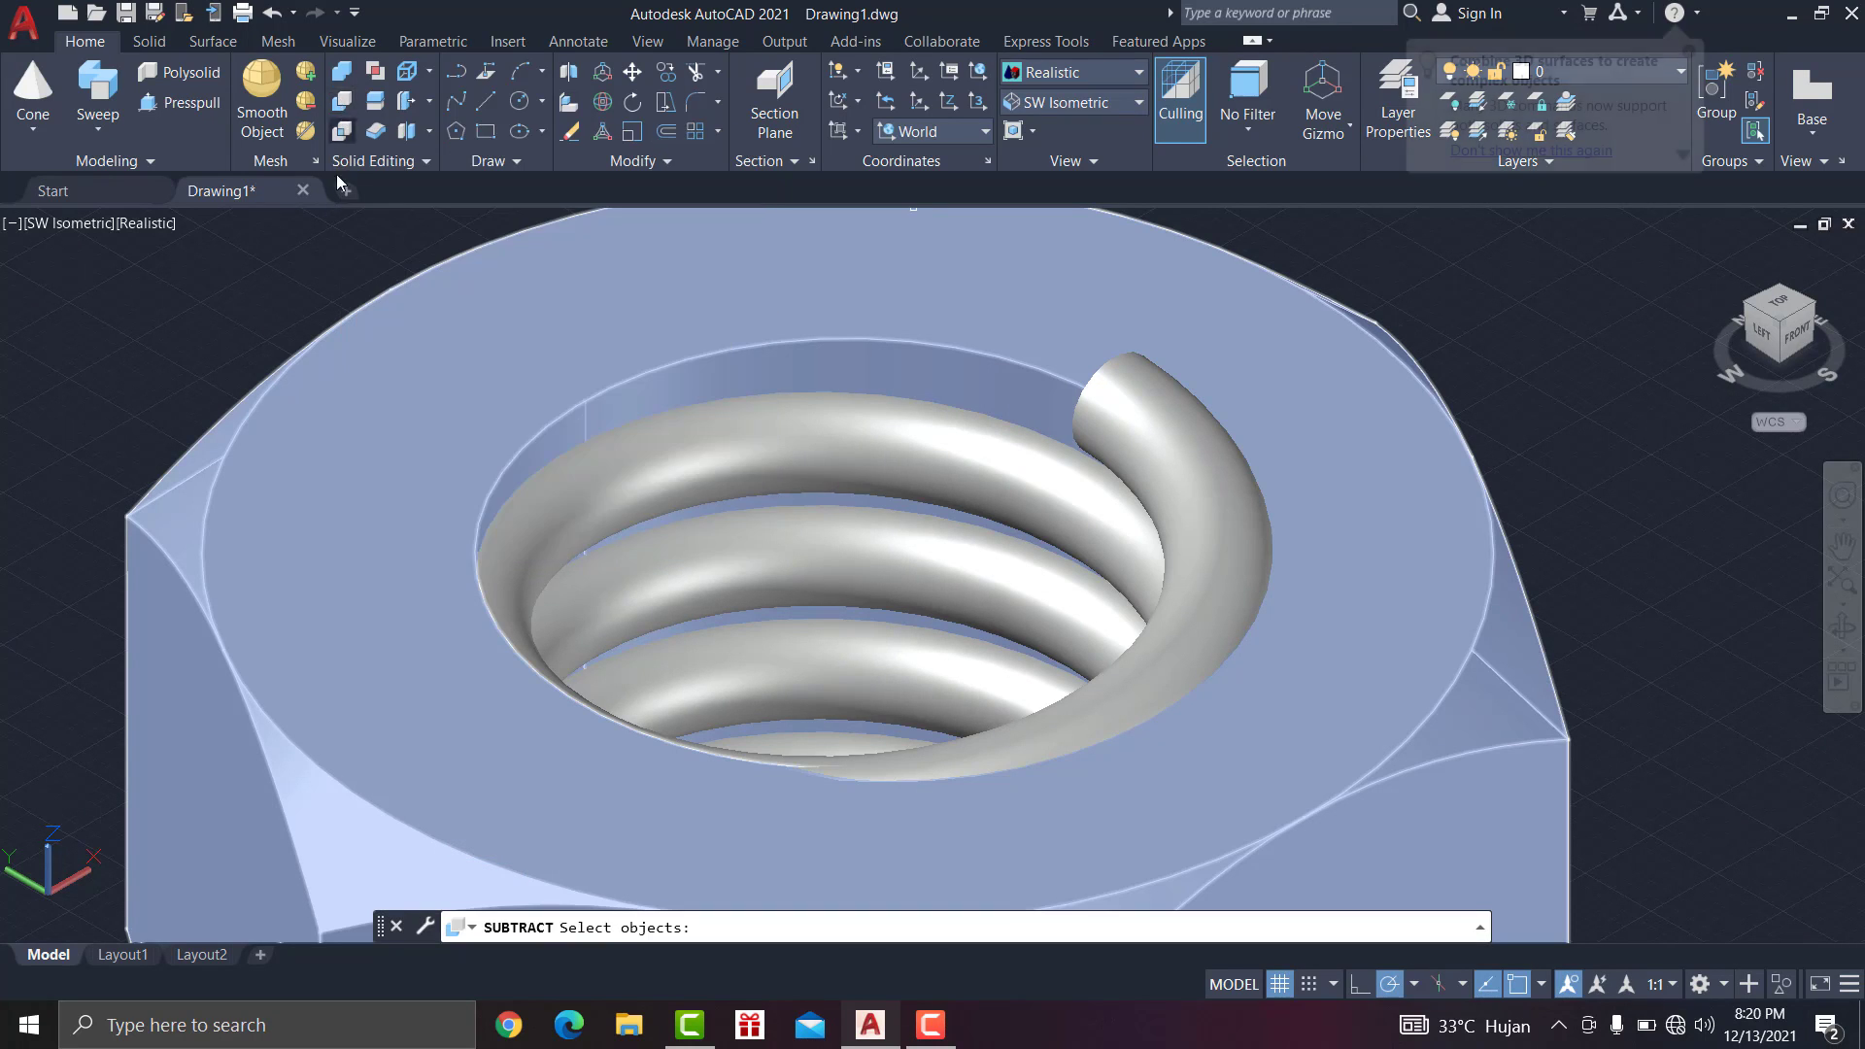
{"action": "left_click", "coordinate": [1400, 394]}
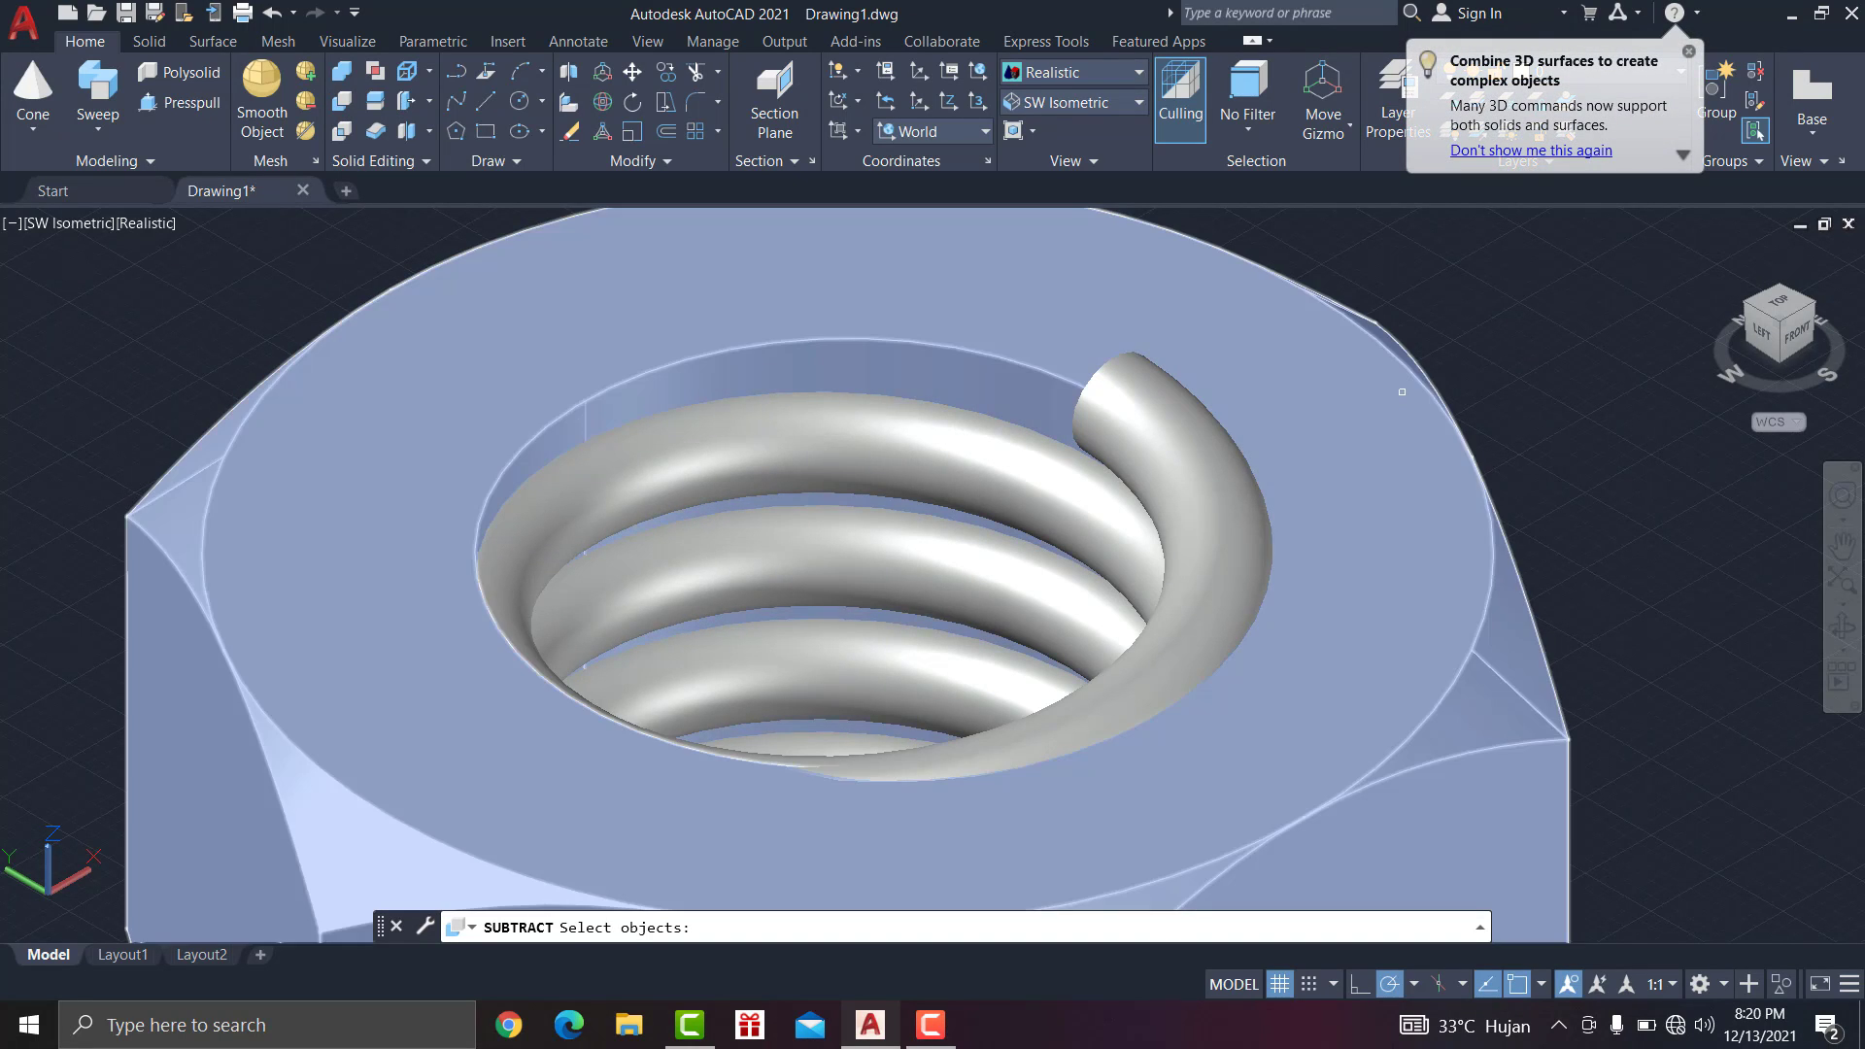
{"action": "key", "text": "Return"}
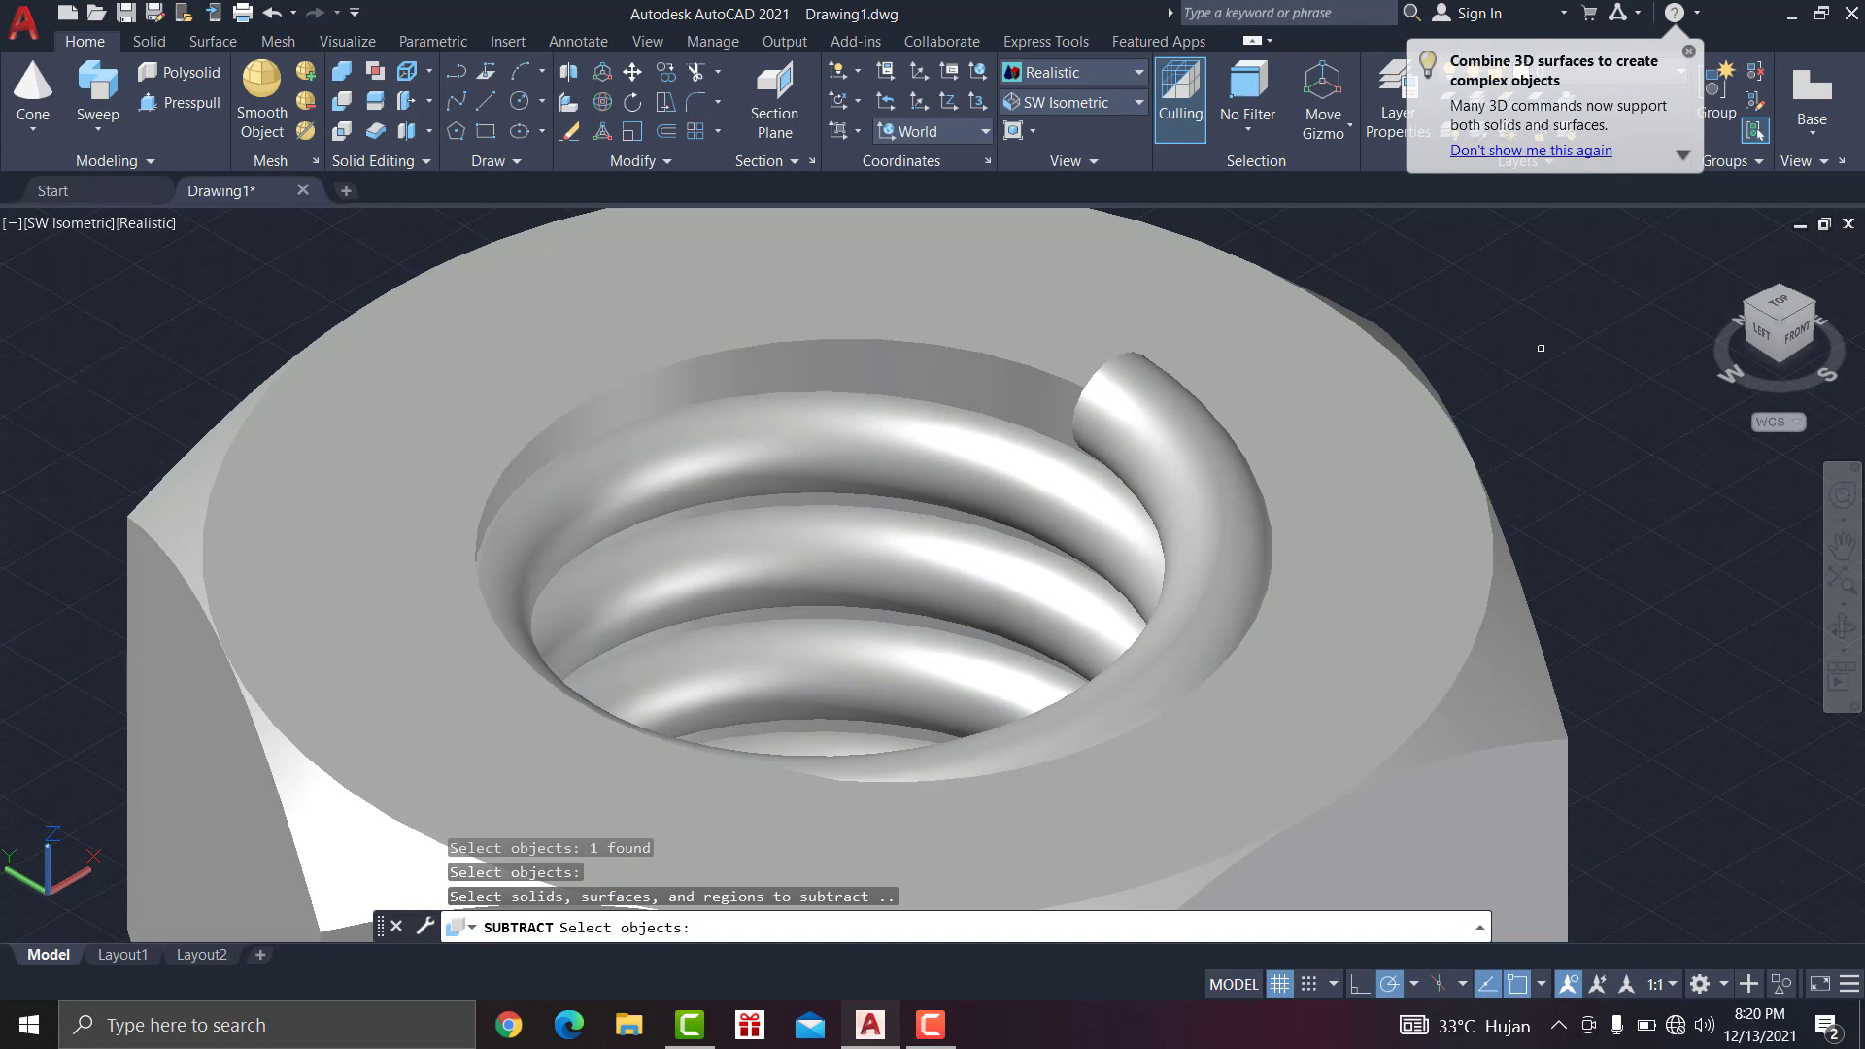
{"action": "left_click", "coordinate": [989, 478]}
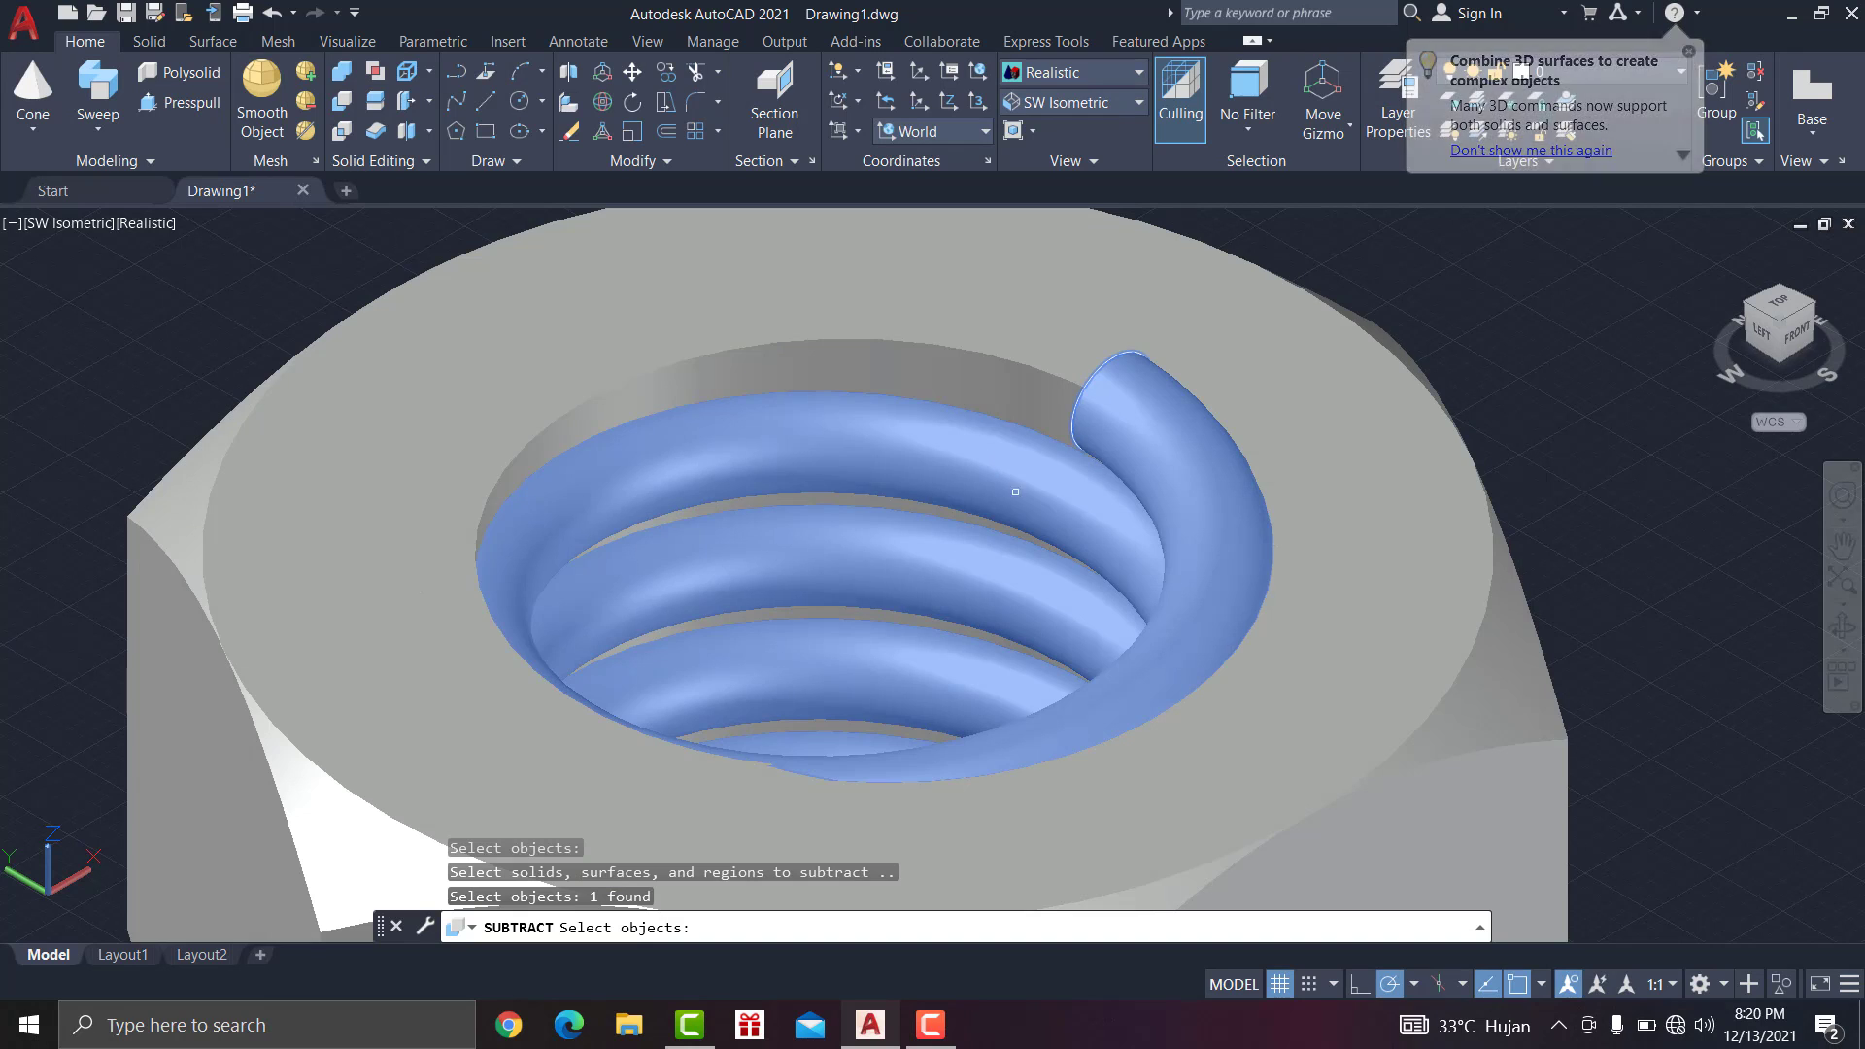
{"action": "key", "text": "Return"}
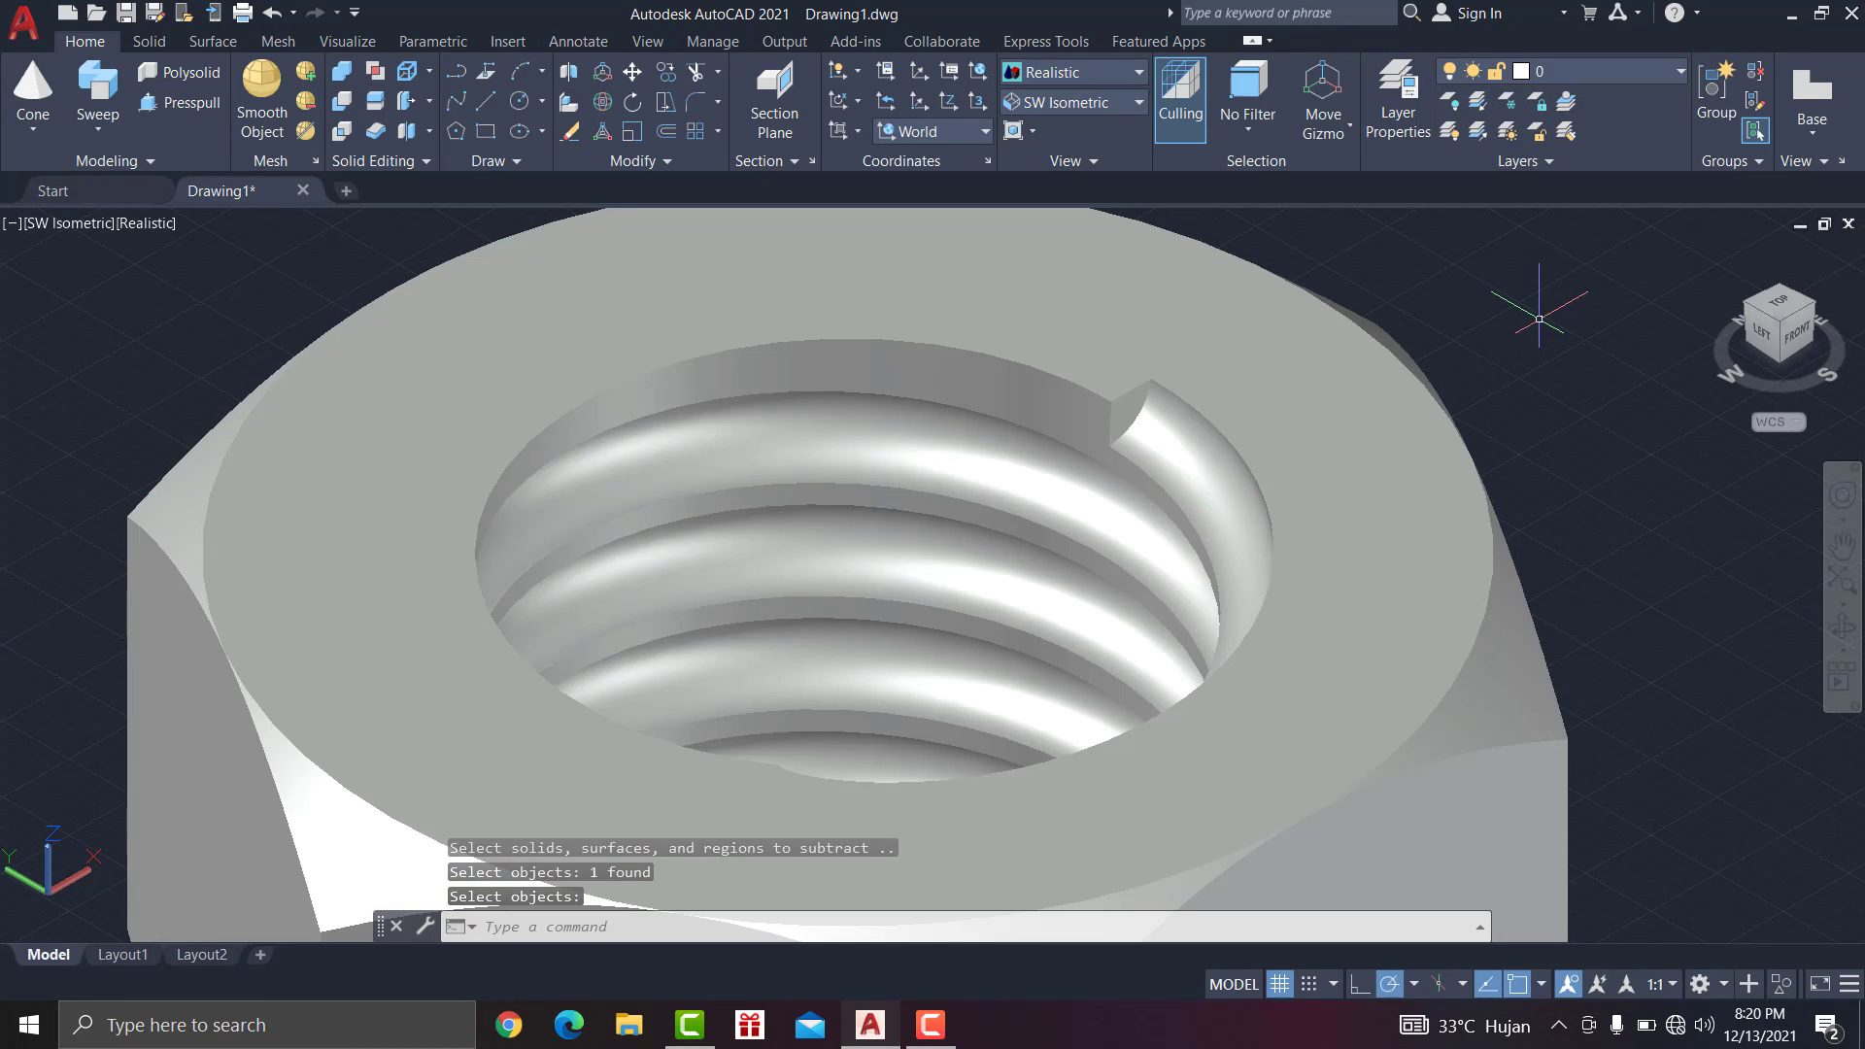
Step: Inspect the thread groove in the nut's hole and undo the coil subtraction
{"action": "scroll", "coordinate": [971, 583], "scroll_direction": "down", "scroll_amount": 5}
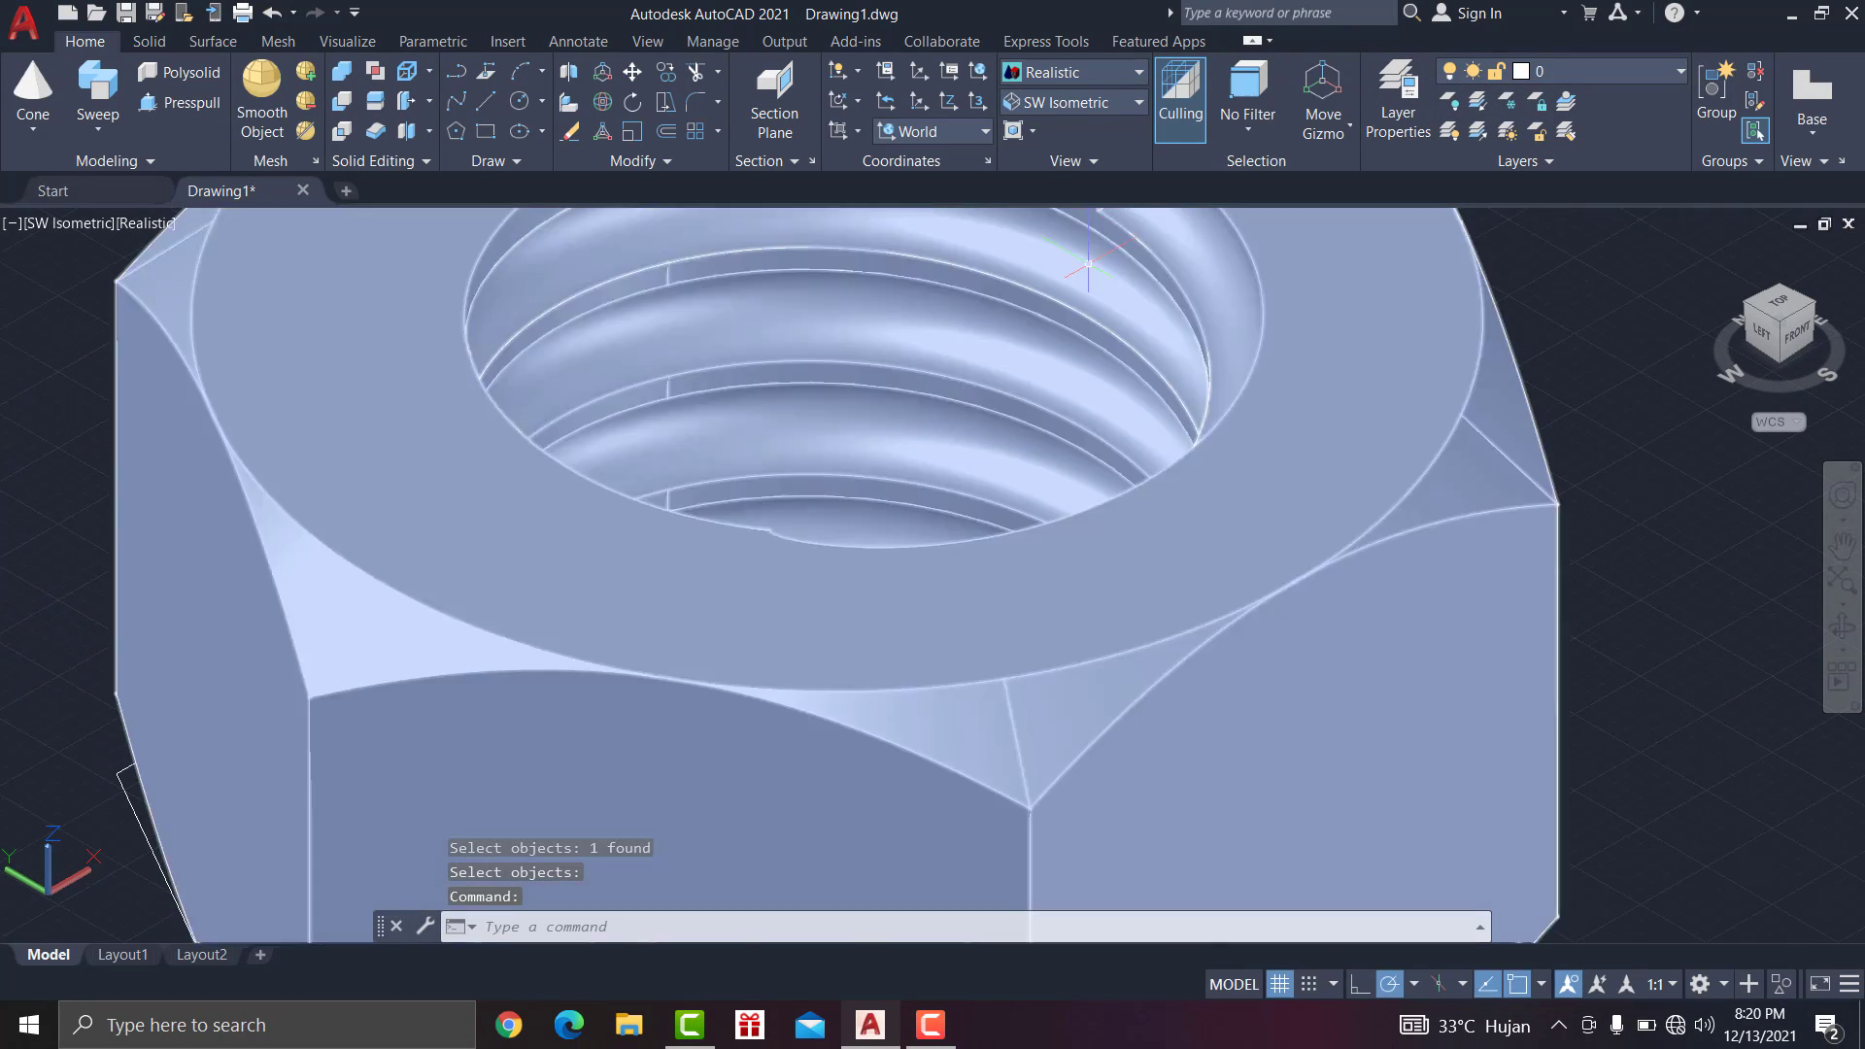
{"action": "scroll", "coordinate": [964, 666], "scroll_direction": "up", "scroll_amount": 2}
{"action": "scroll", "coordinate": [1025, 409], "scroll_direction": "up", "scroll_amount": 3}
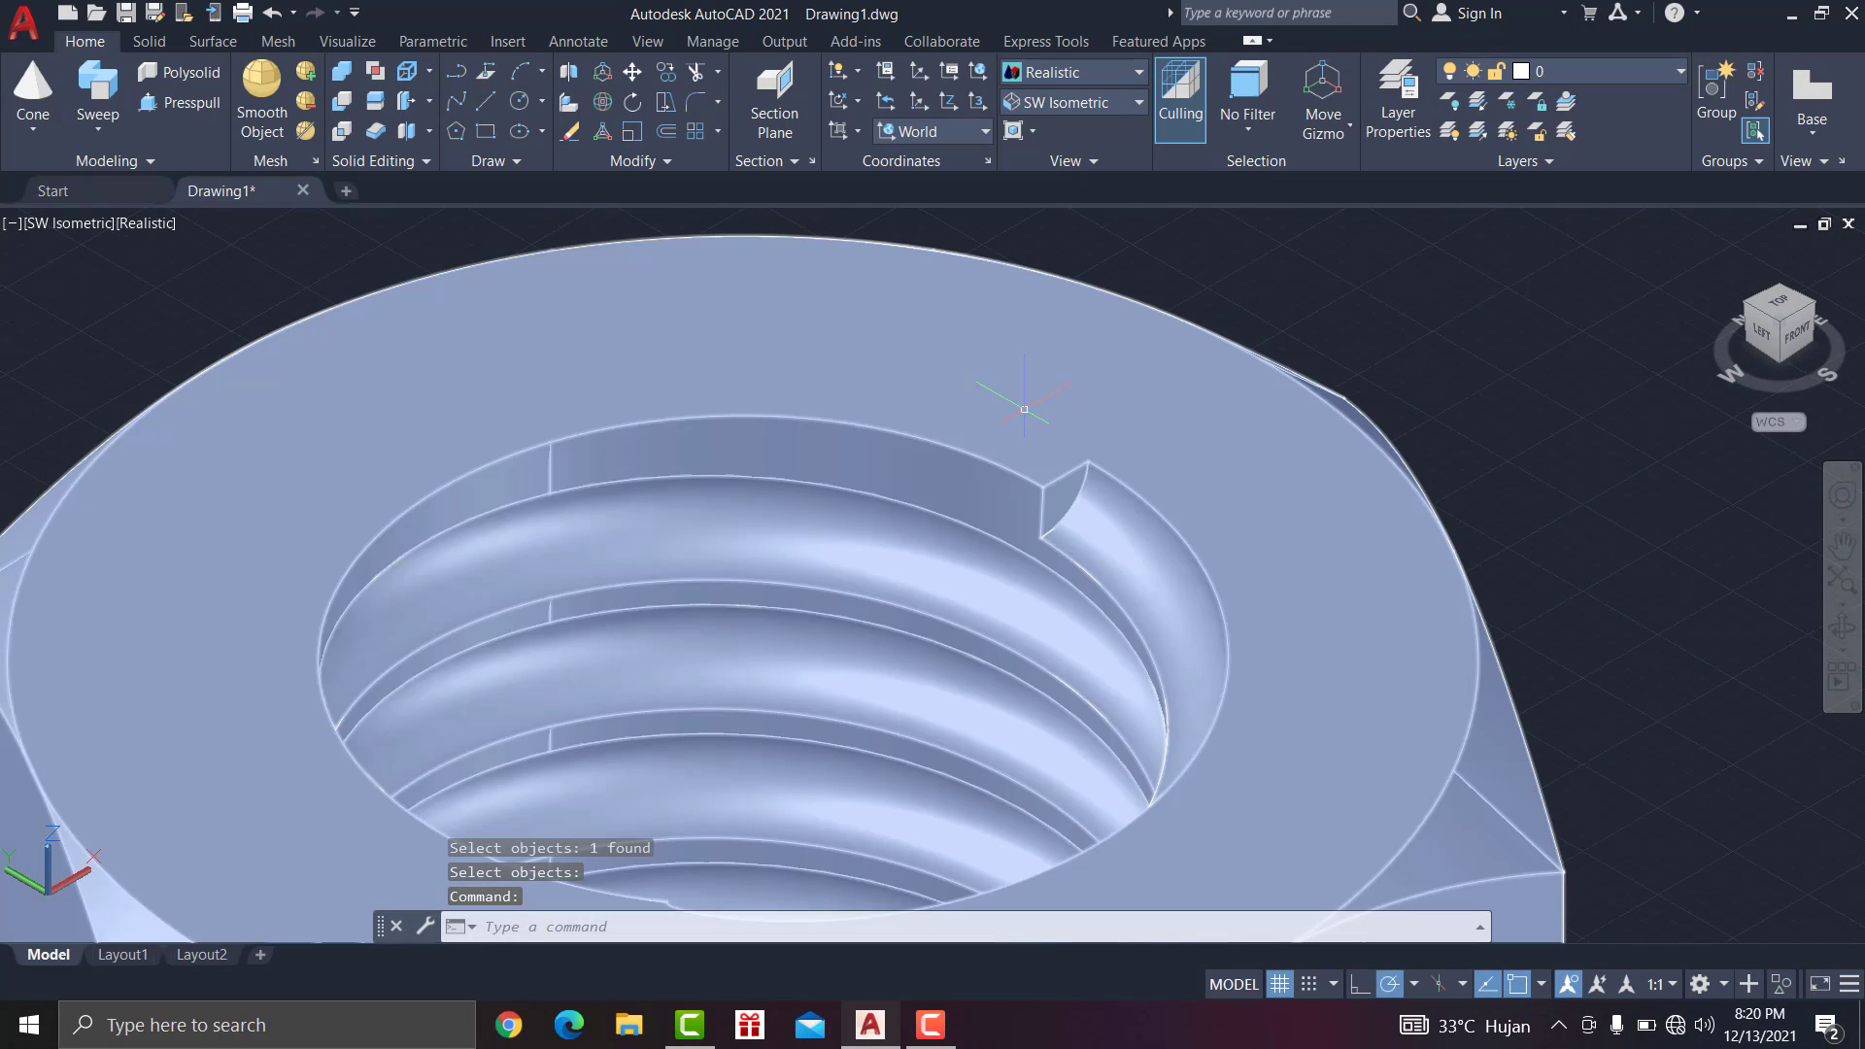
{"action": "scroll", "coordinate": [1025, 409], "scroll_direction": "down", "scroll_amount": 4}
{"action": "scroll", "coordinate": [1025, 409], "scroll_direction": "up", "scroll_amount": 3}
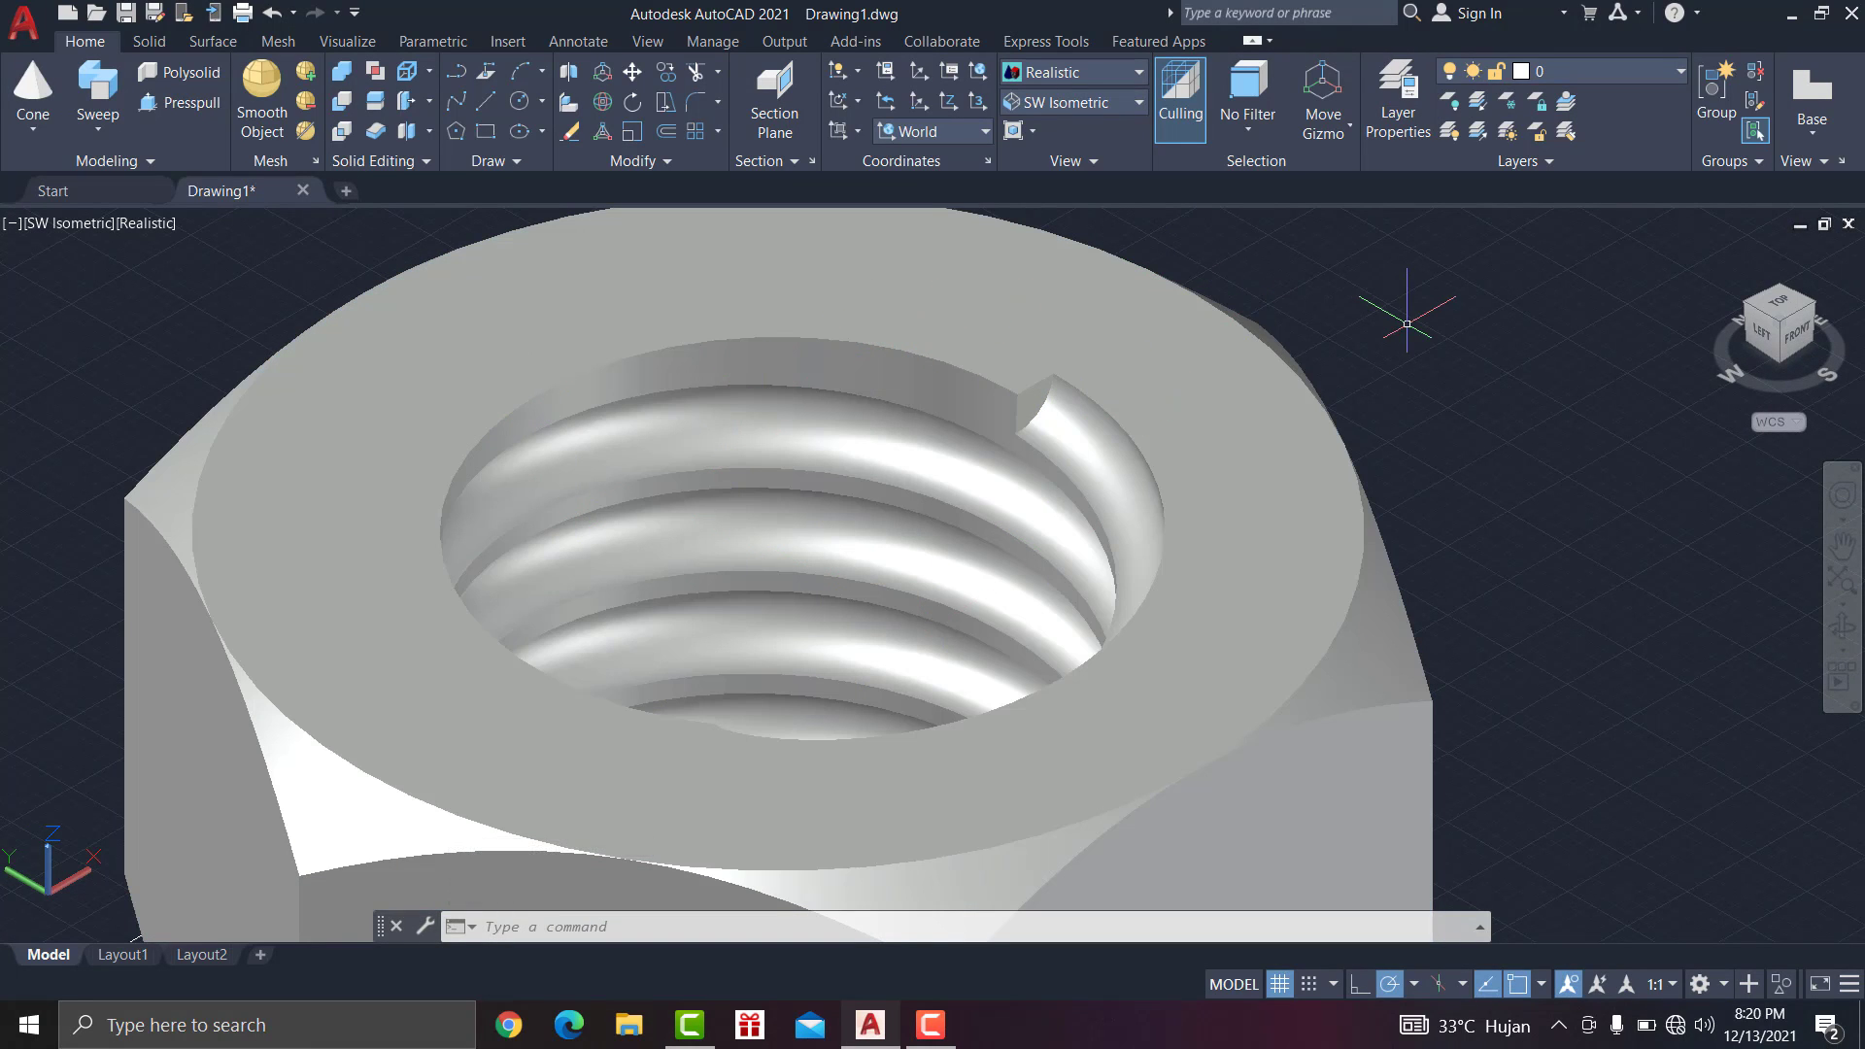
{"action": "key", "text": "ctrl+z"}
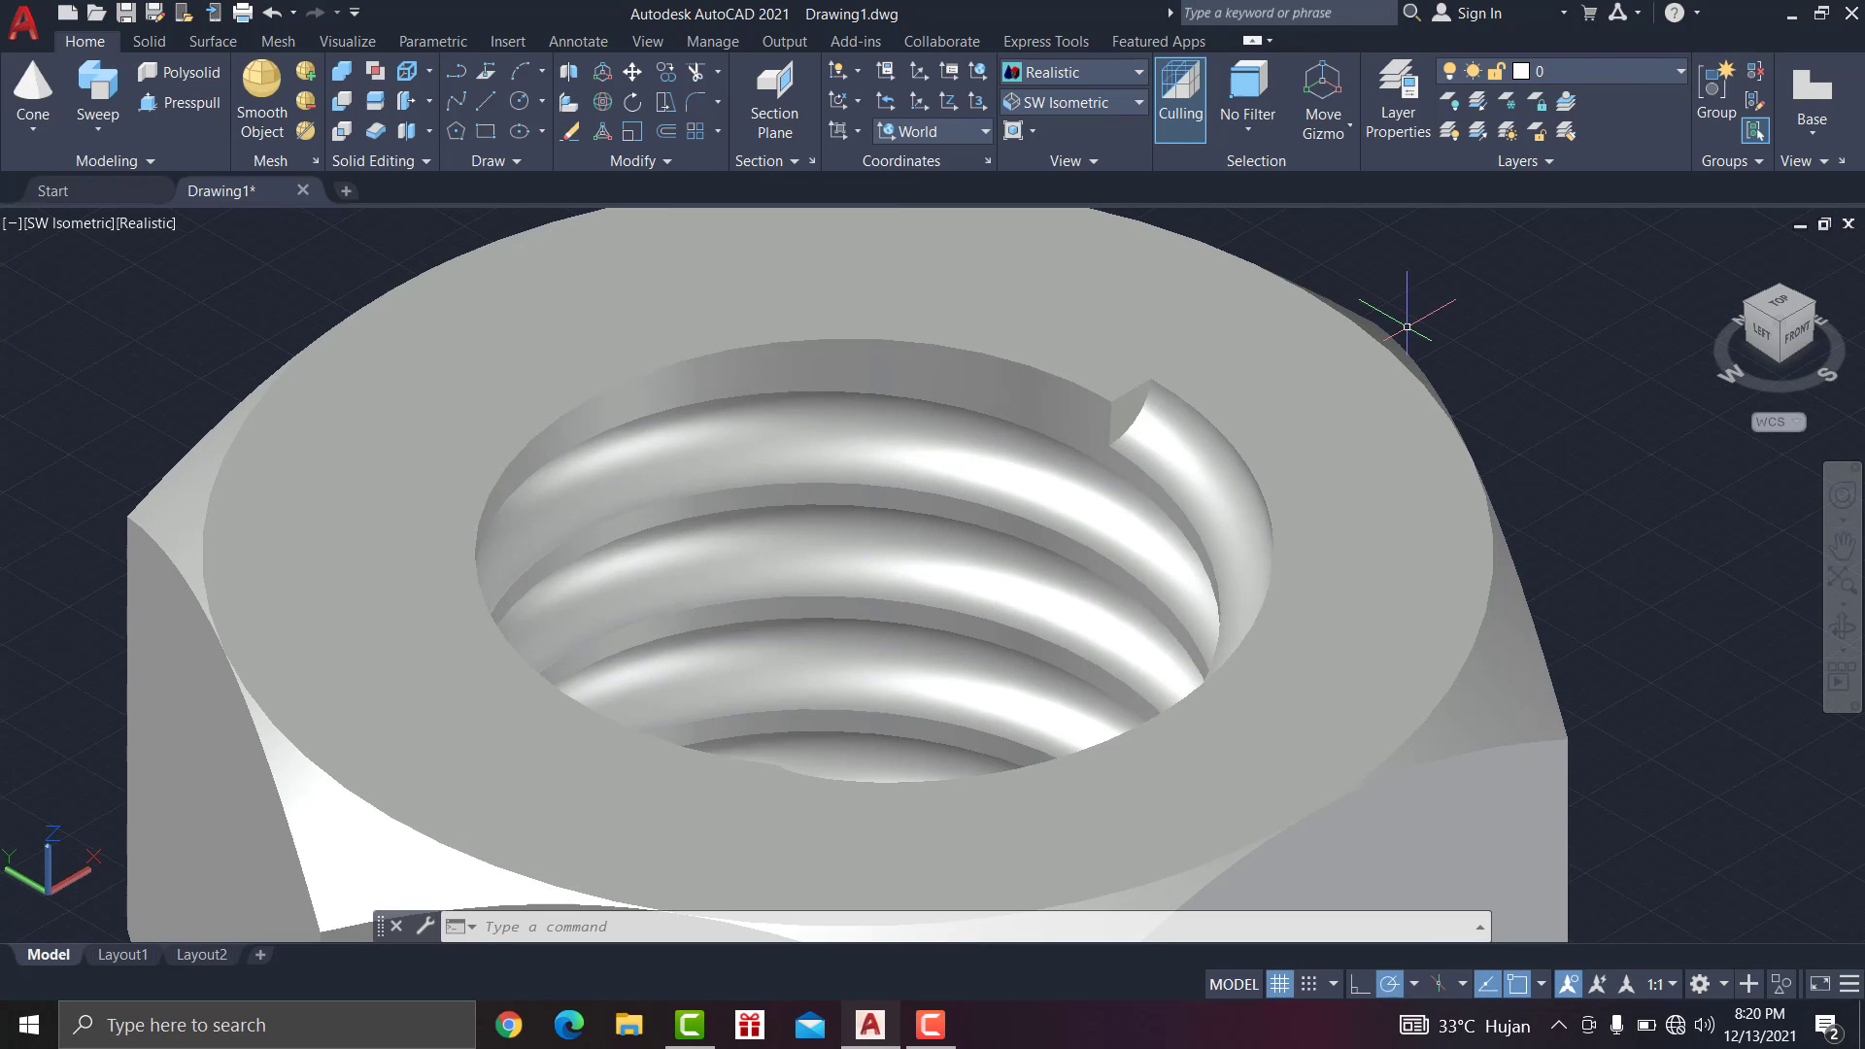
{"action": "key", "text": "ctrl+z"}
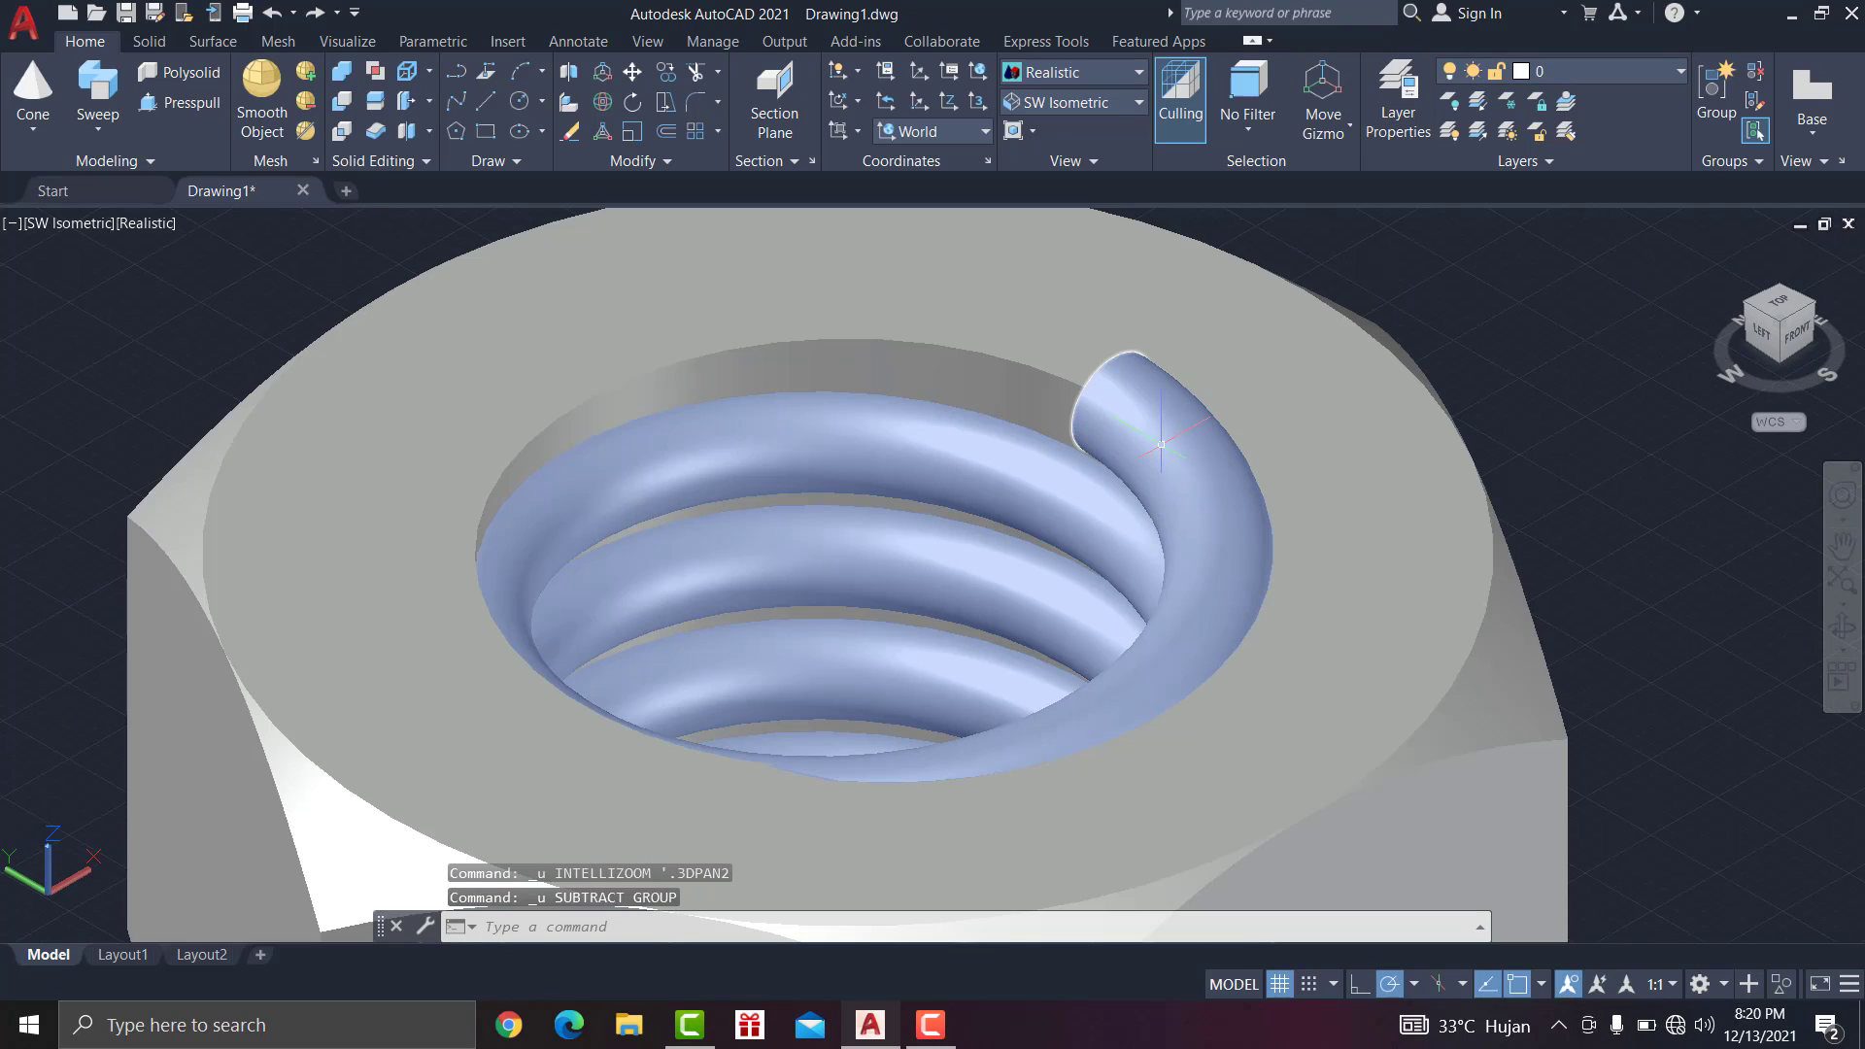
Step: Hide the swept coil so that only the nut body with its plain hole is displayed
{"action": "left_click", "coordinate": [1160, 444]}
{"action": "right_click", "coordinate": [1162, 447]}
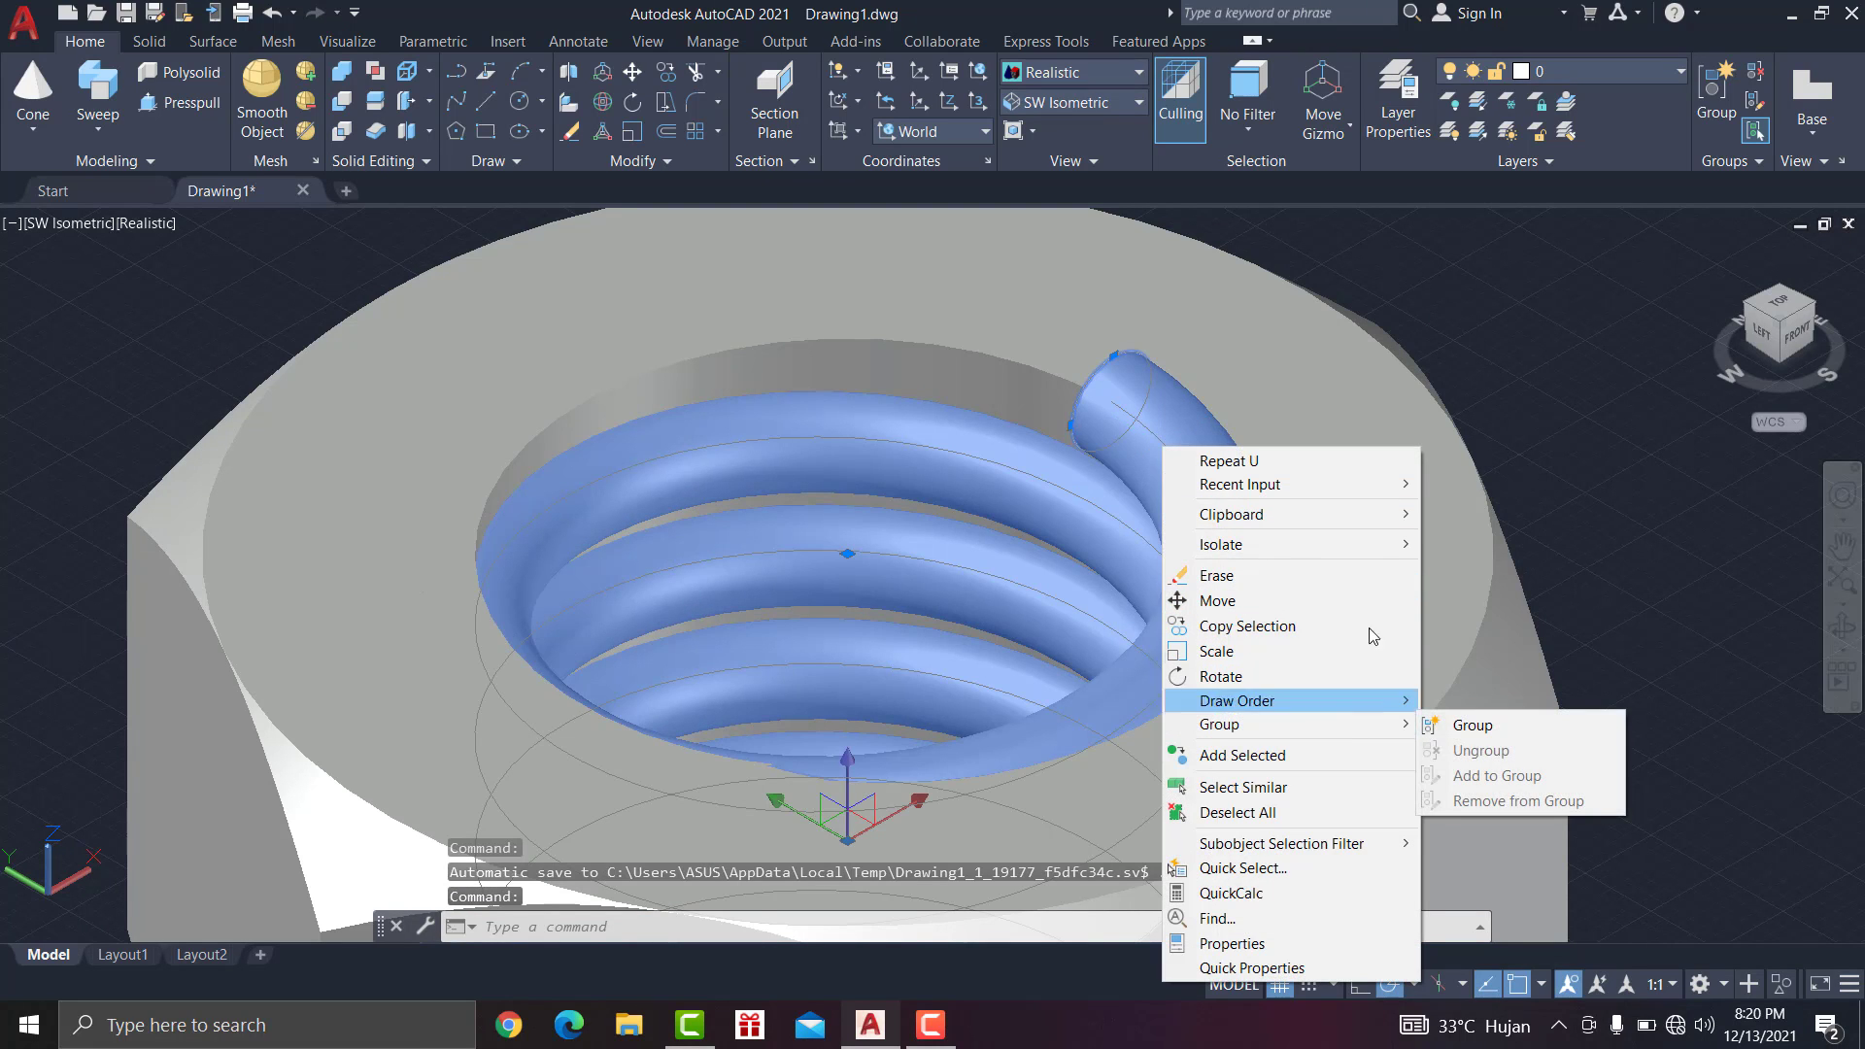
{"action": "mouse_move", "coordinate": [1381, 554]}
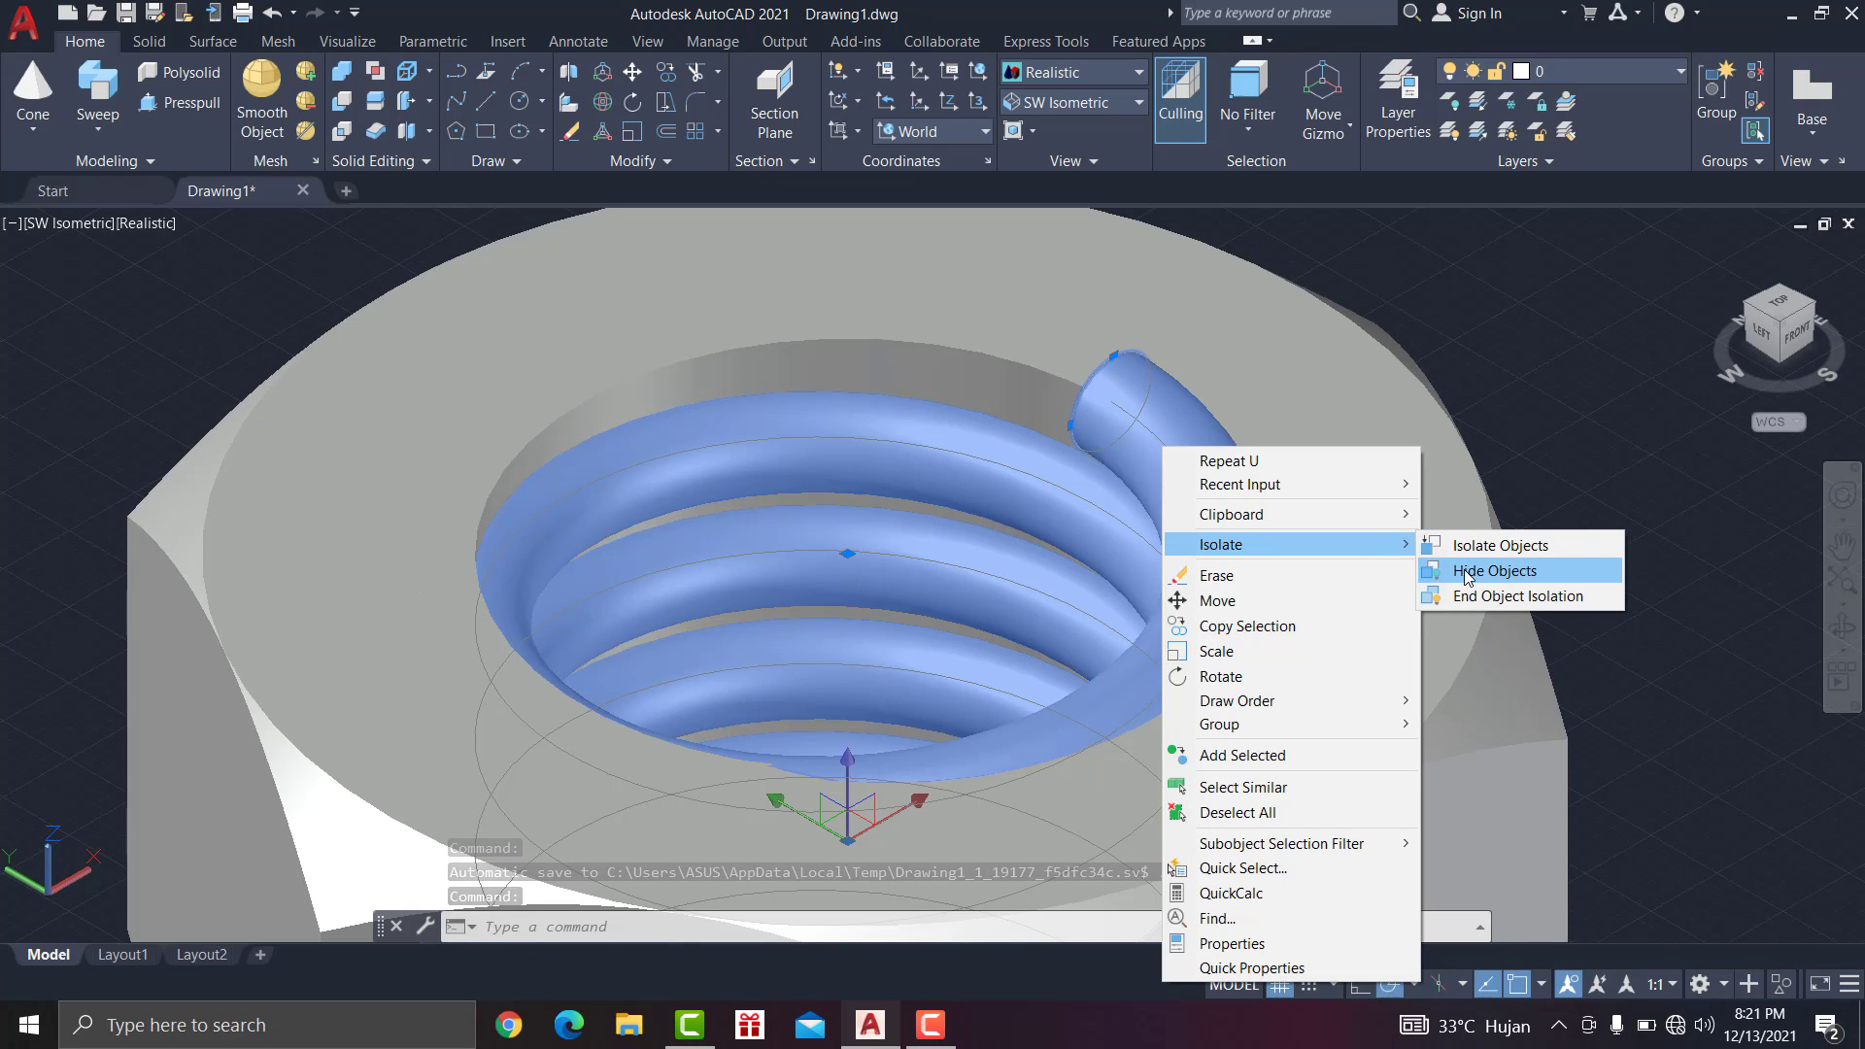
{"action": "mouse_move", "coordinate": [1230, 558]}
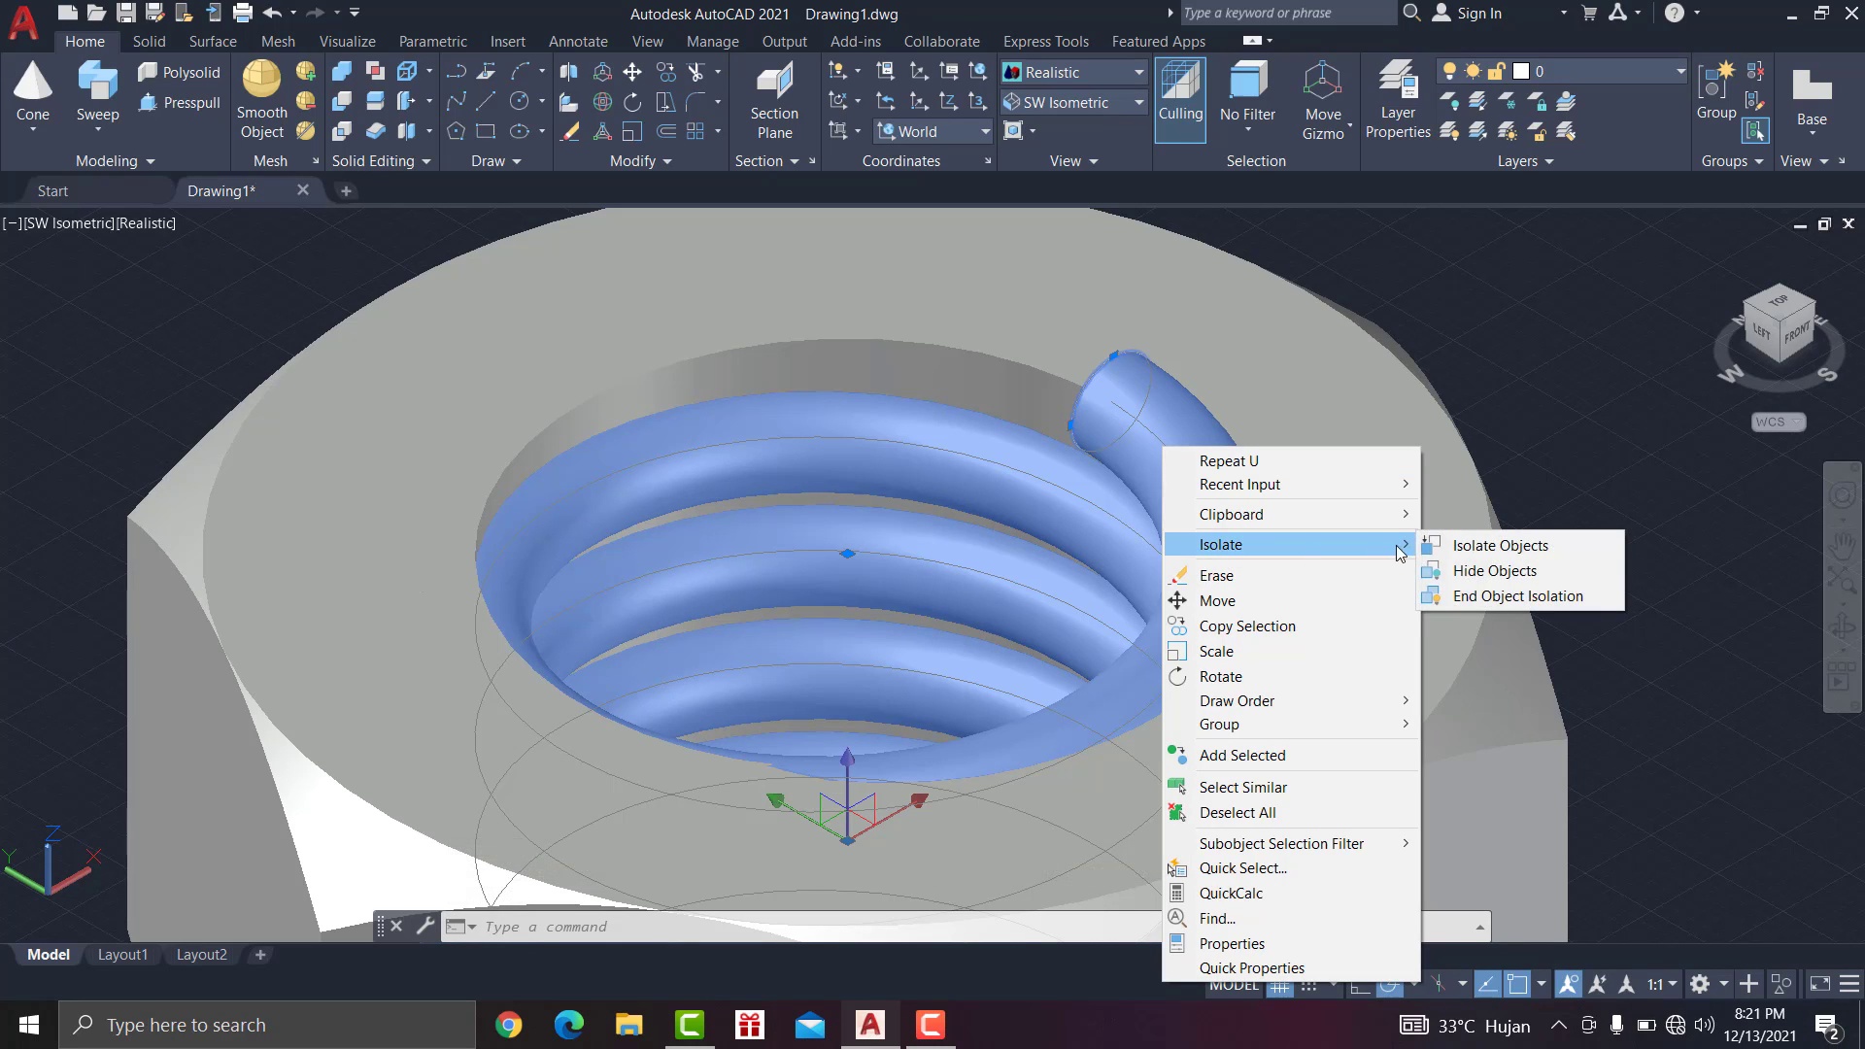
{"action": "left_click", "coordinate": [1444, 573]}
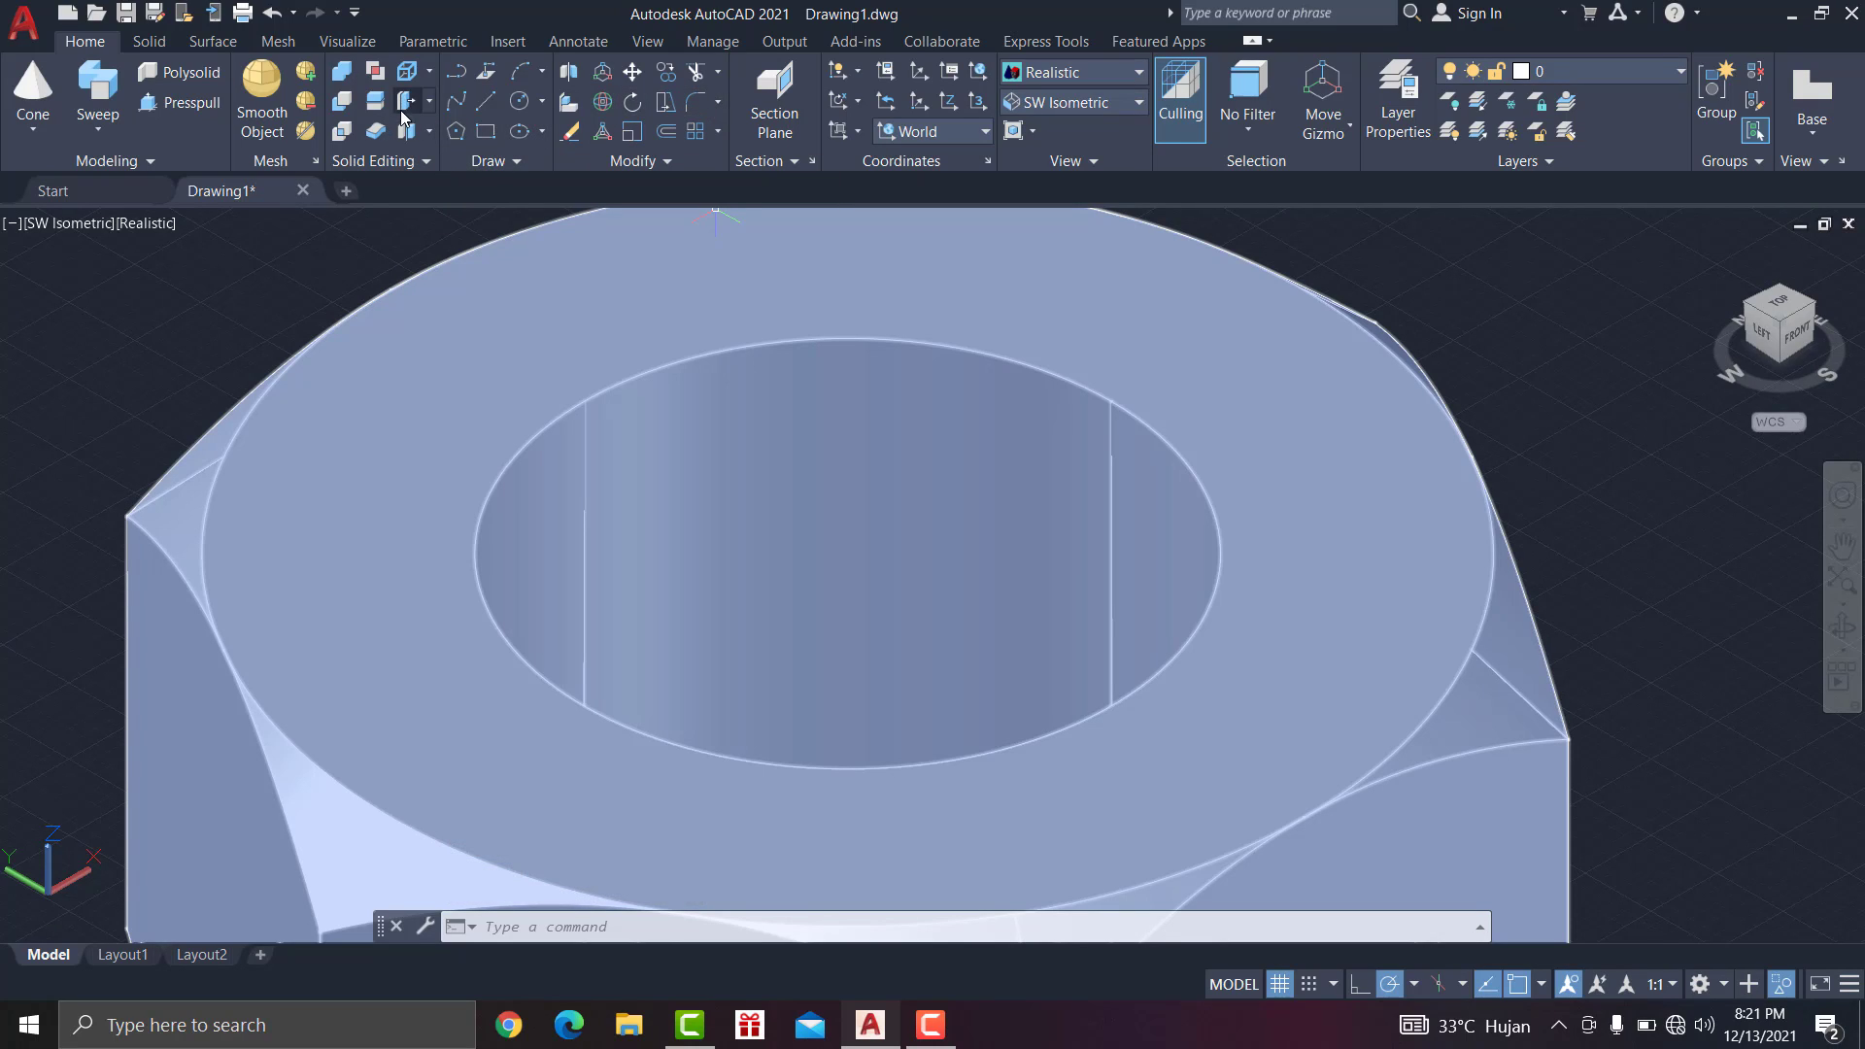
Step: Try to chamfer the upper edge of the nut's hole with Chamfer Edge and examine the preview
{"action": "left_click", "coordinate": [379, 159]}
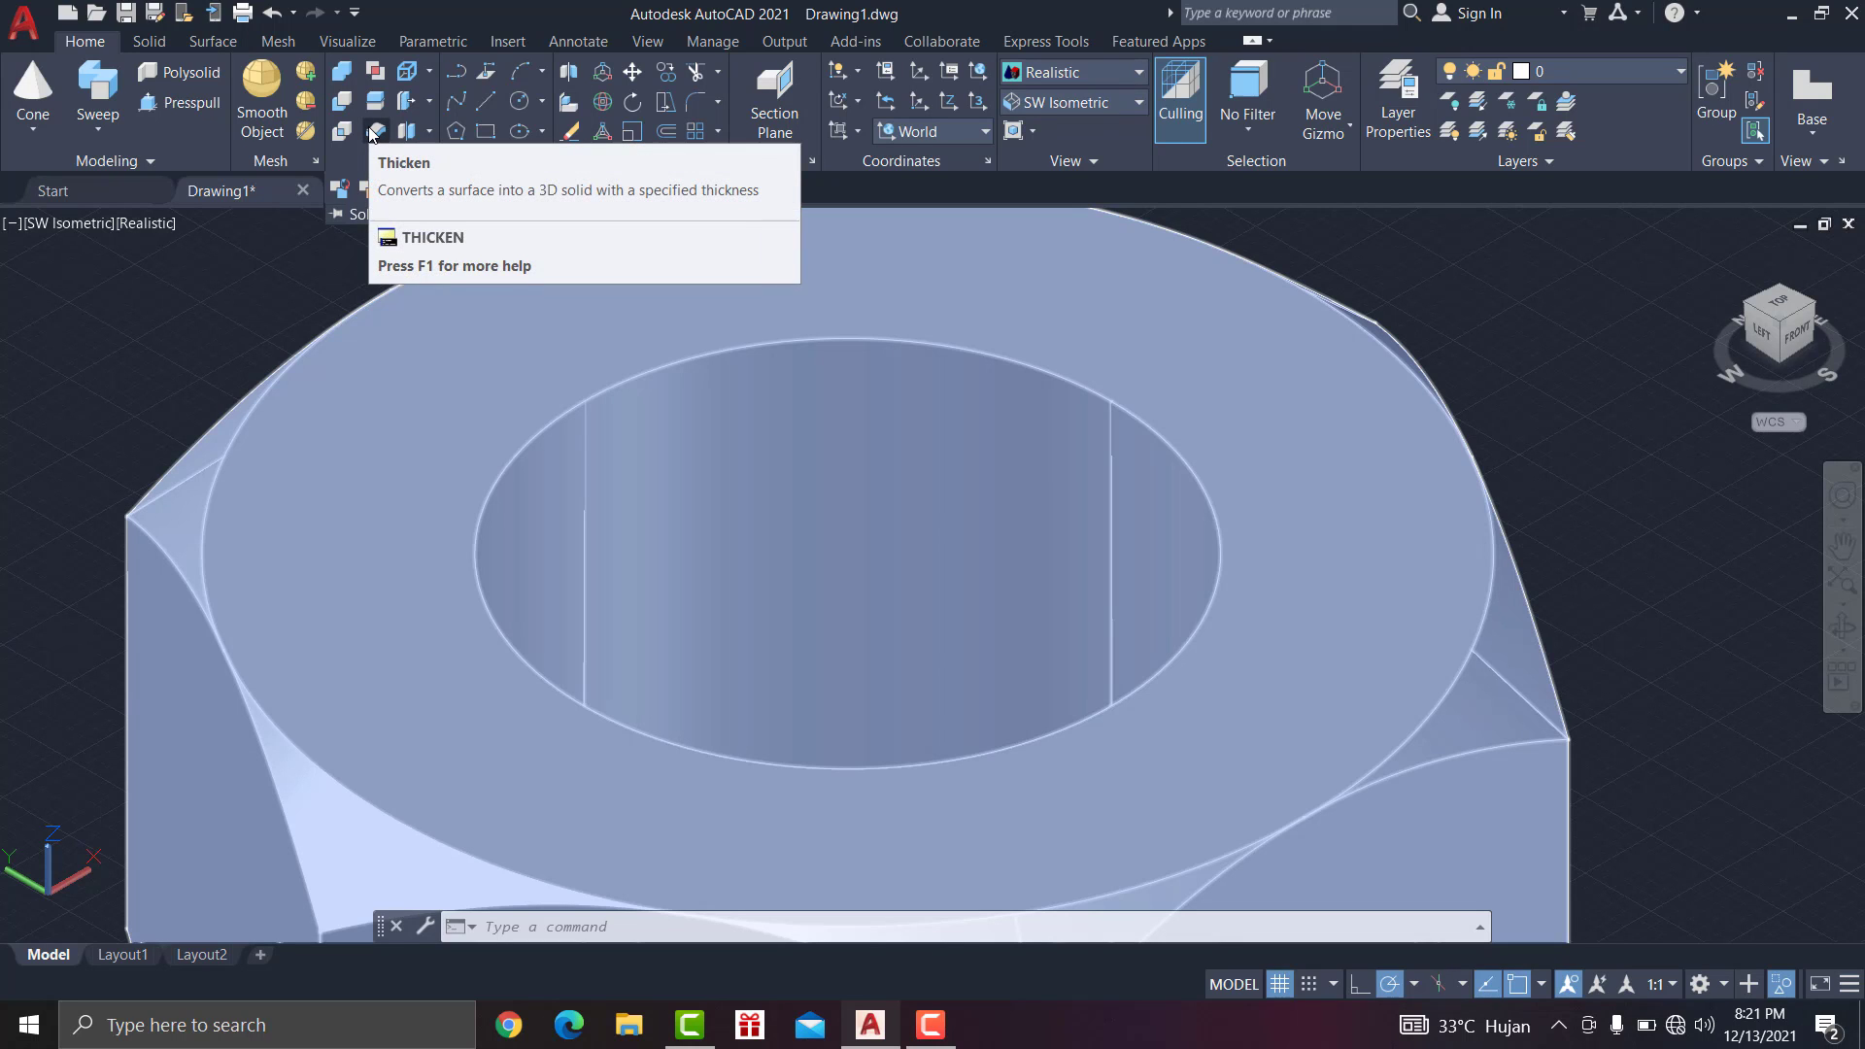
{"action": "left_click", "coordinate": [152, 40]}
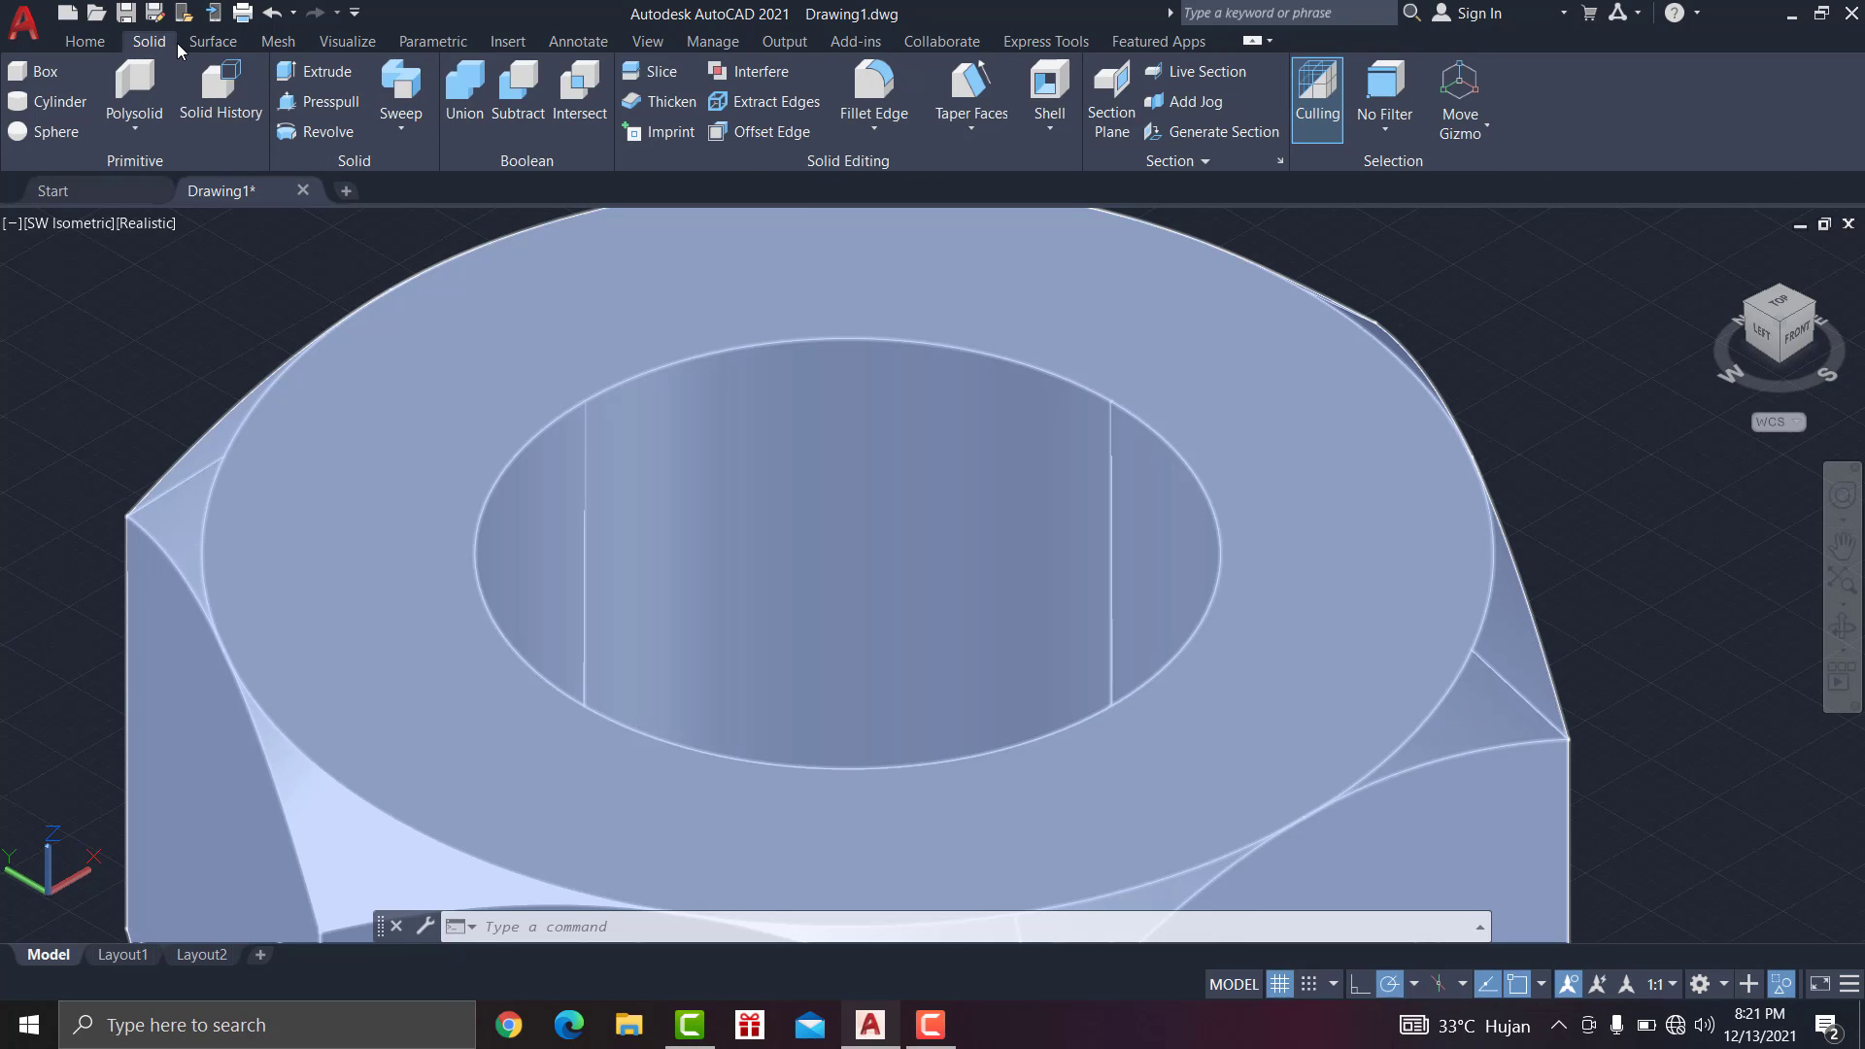
{"action": "left_click", "coordinate": [874, 129]}
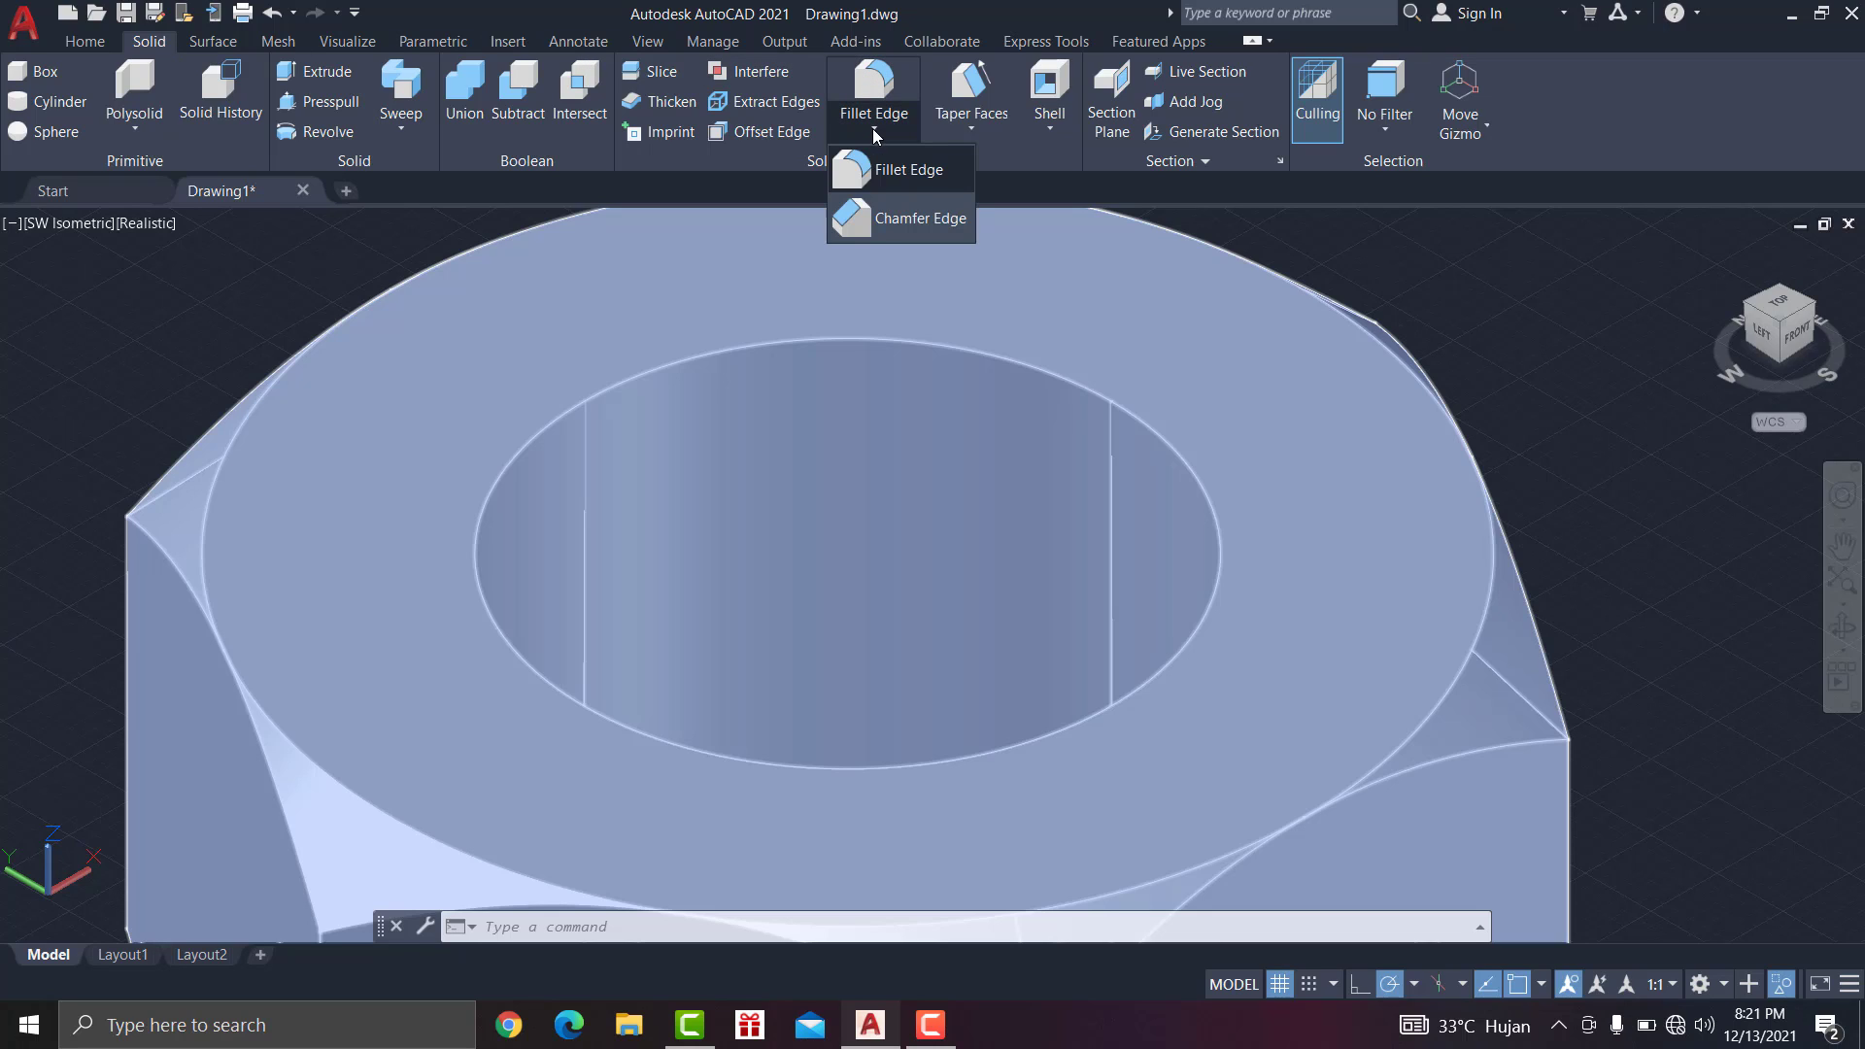
{"action": "left_click", "coordinate": [903, 222]}
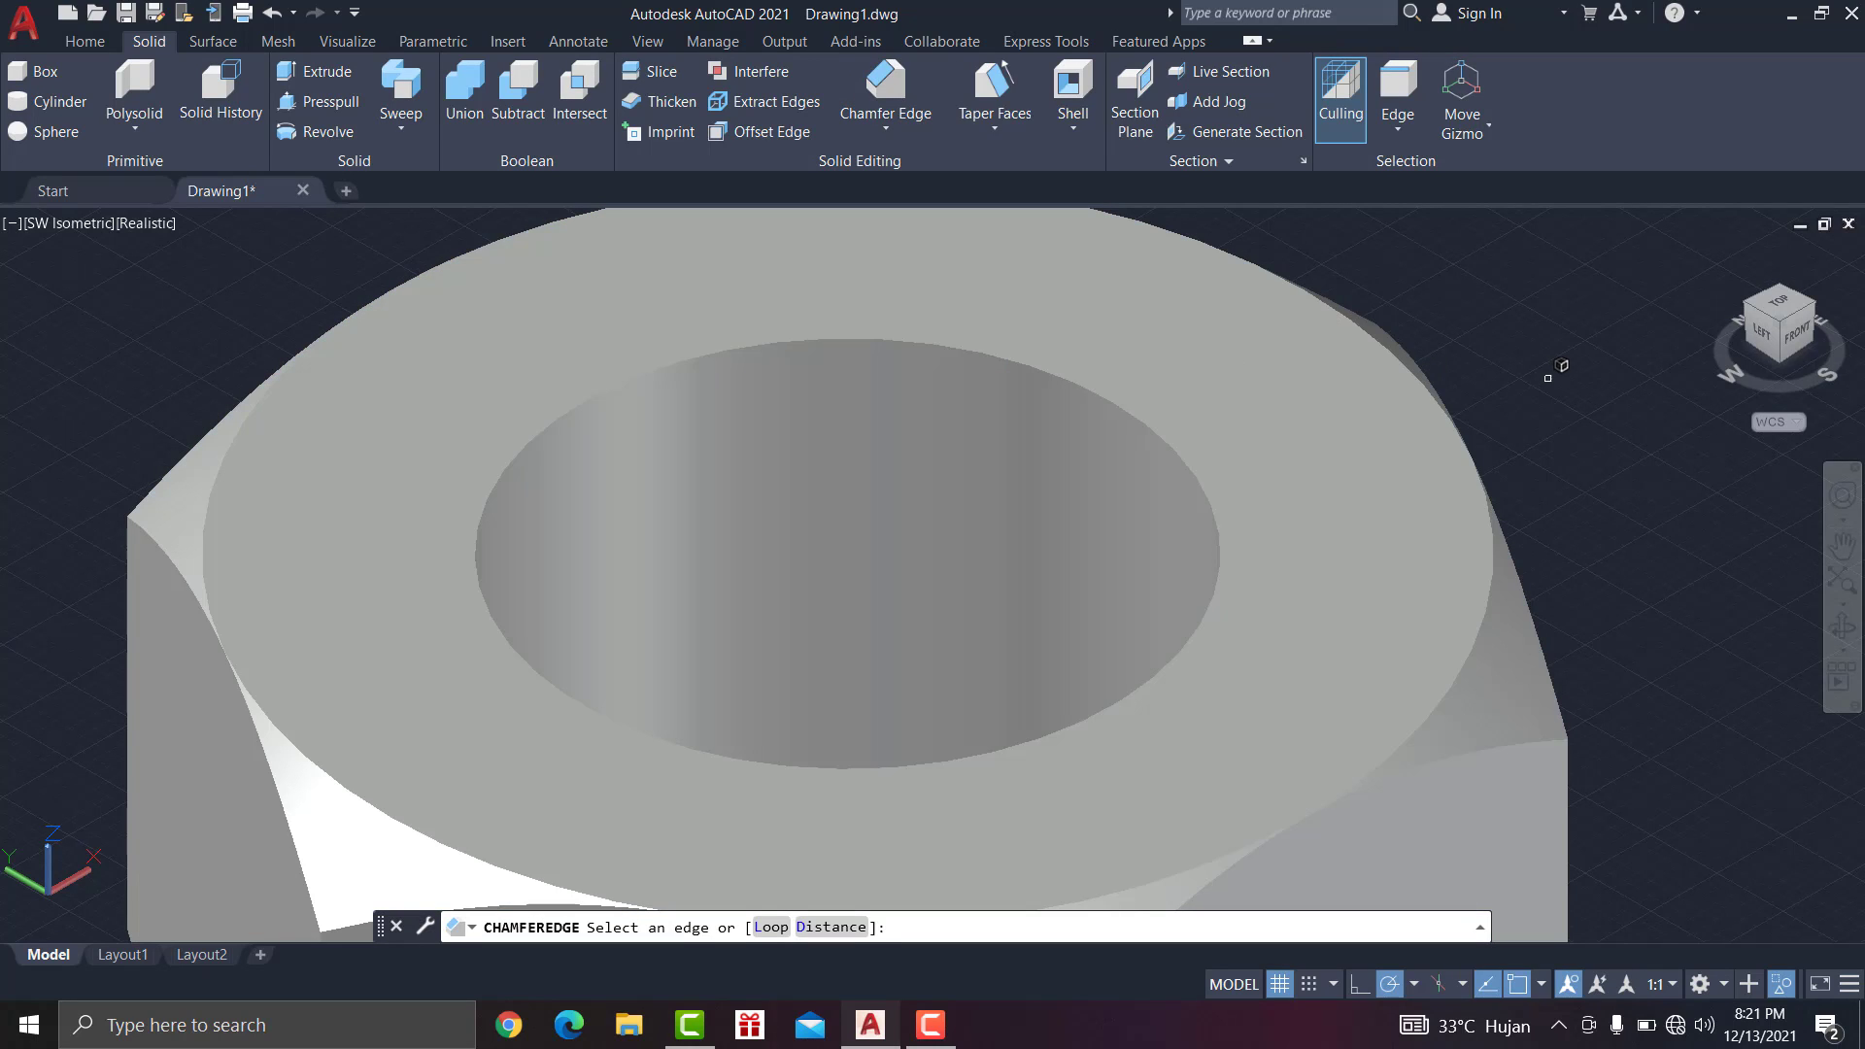
{"action": "type", "text": "r"}
{"action": "key", "text": "Return"}
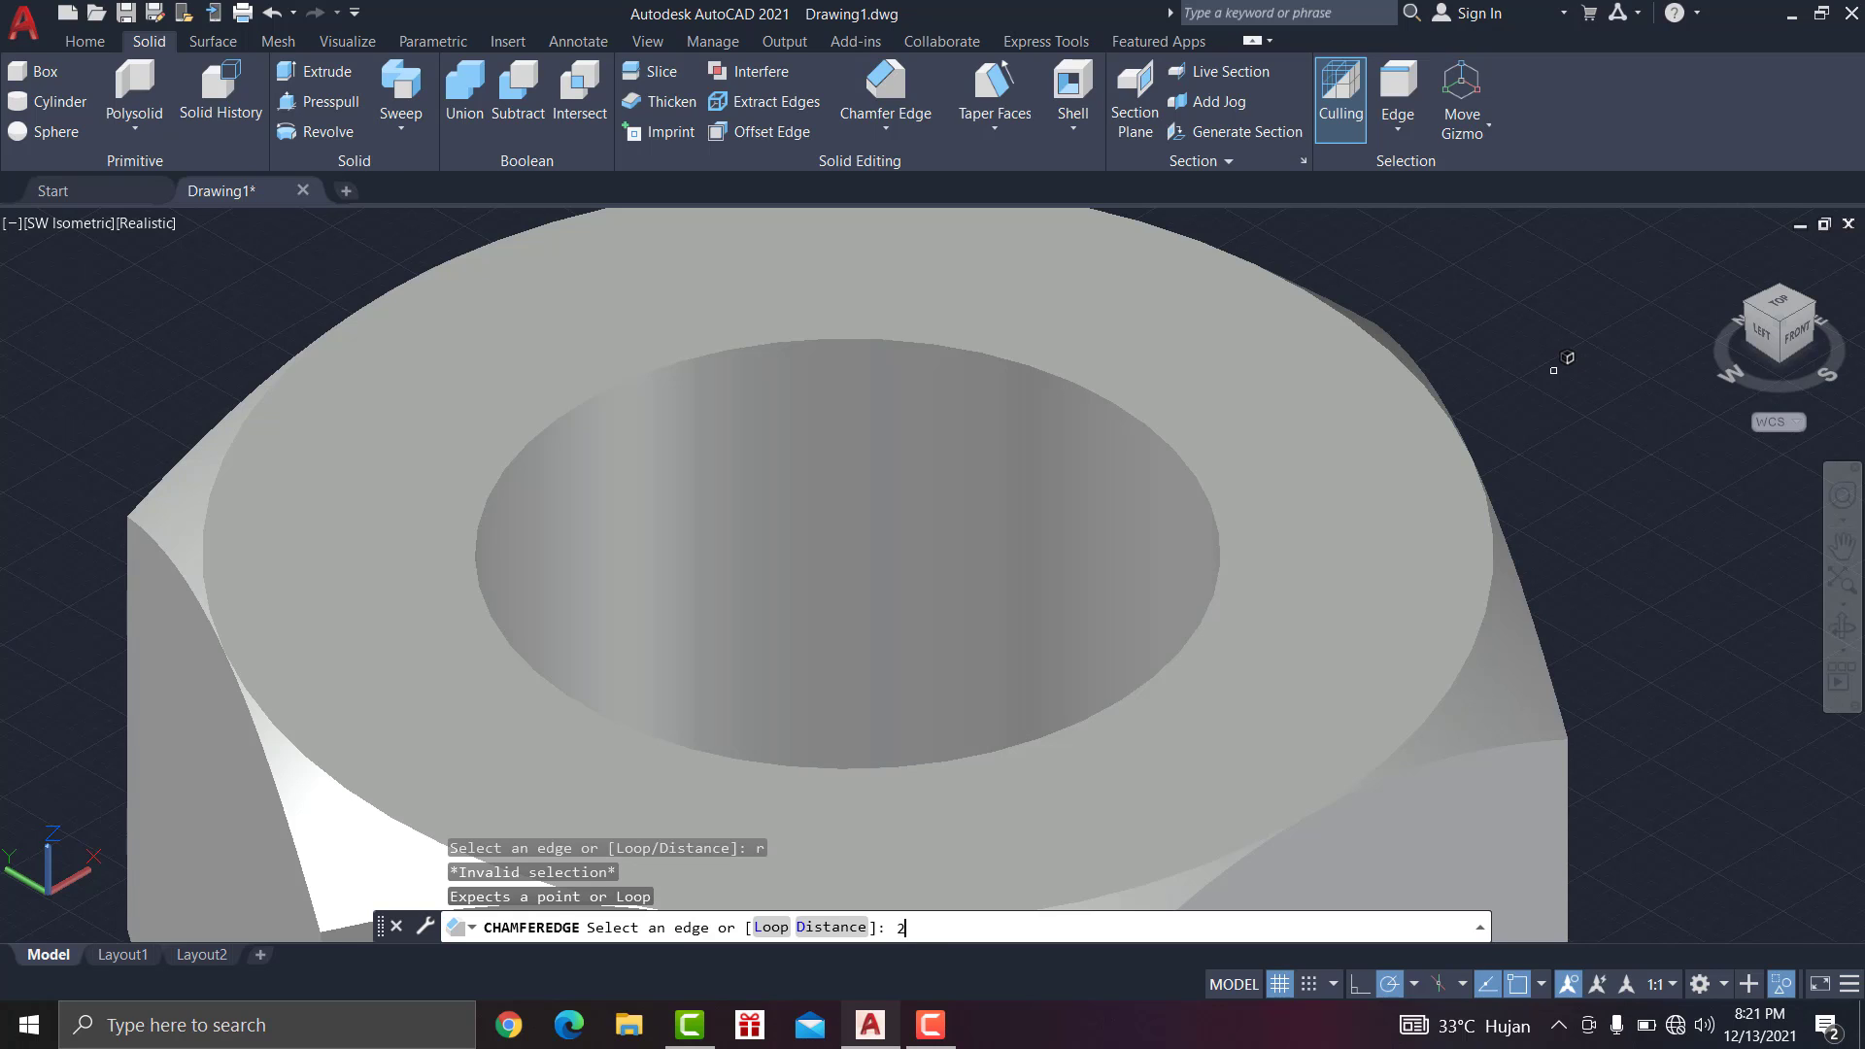
{"action": "type", "text": "2"}
{"action": "key", "text": "Return"}
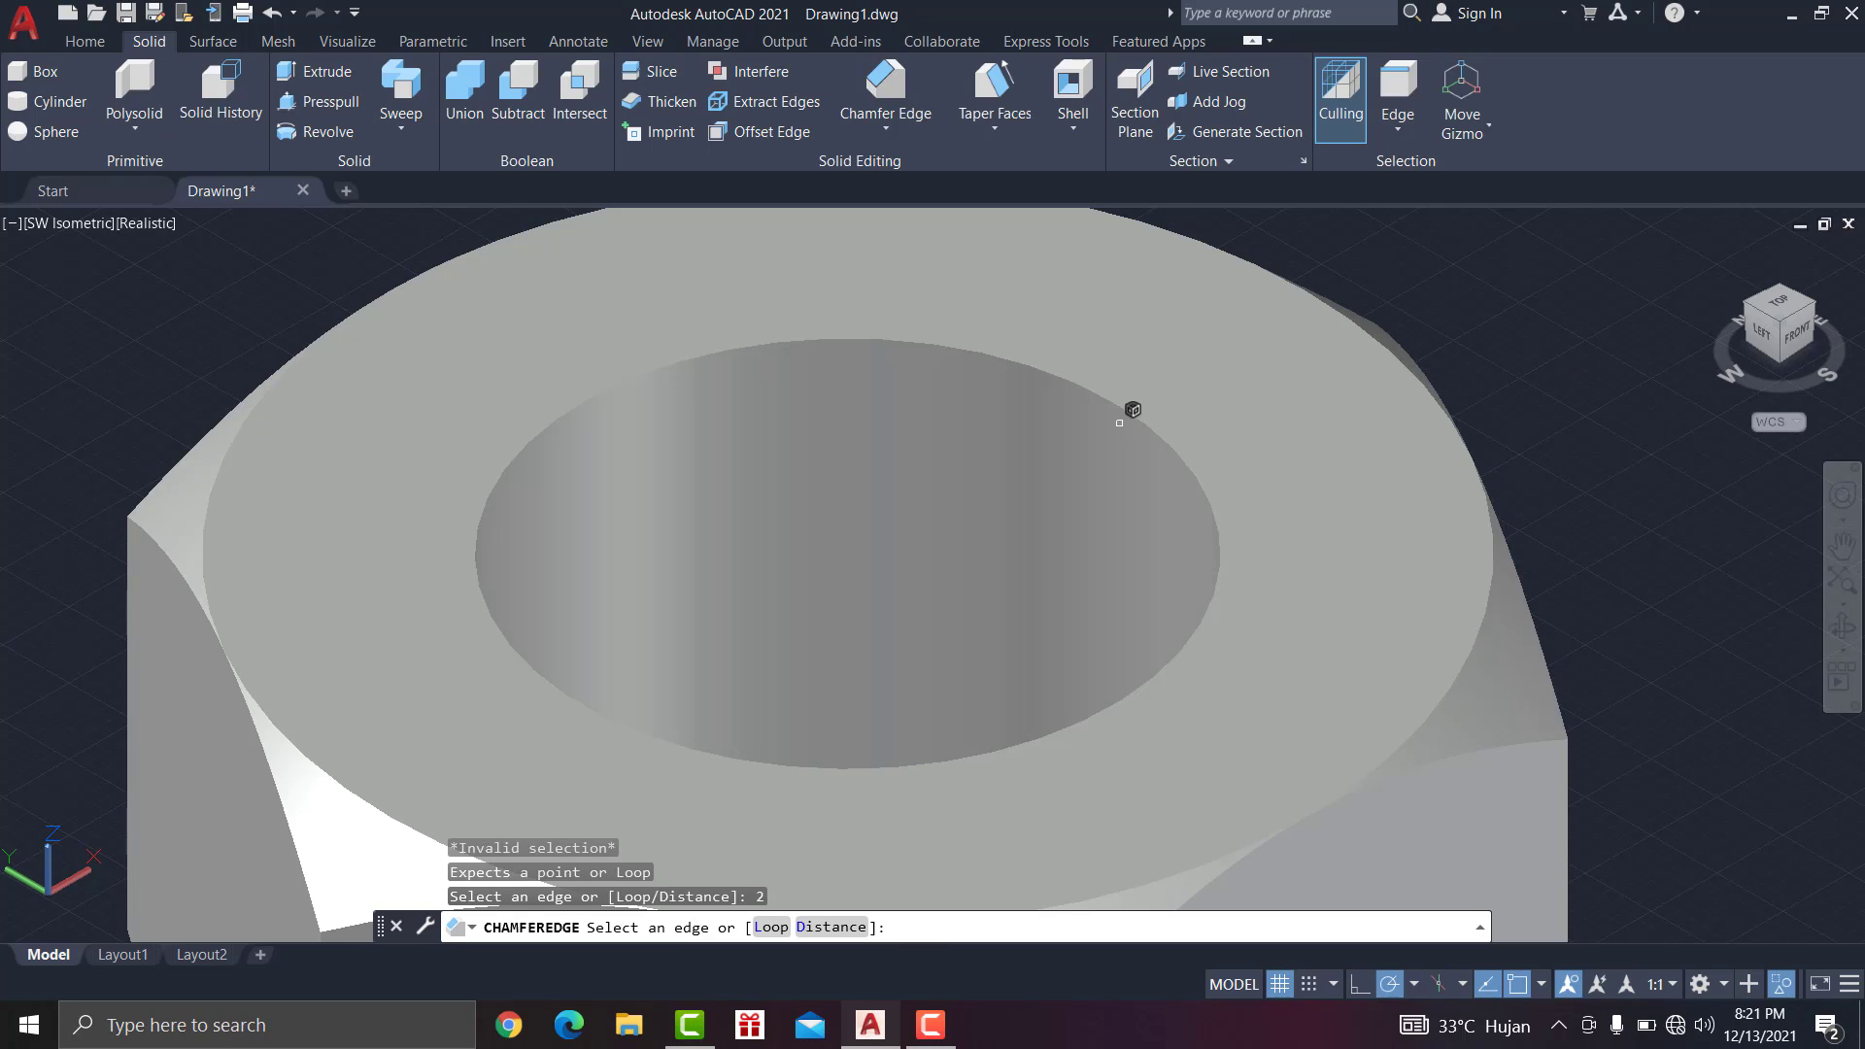
{"action": "left_click", "coordinate": [1130, 410]}
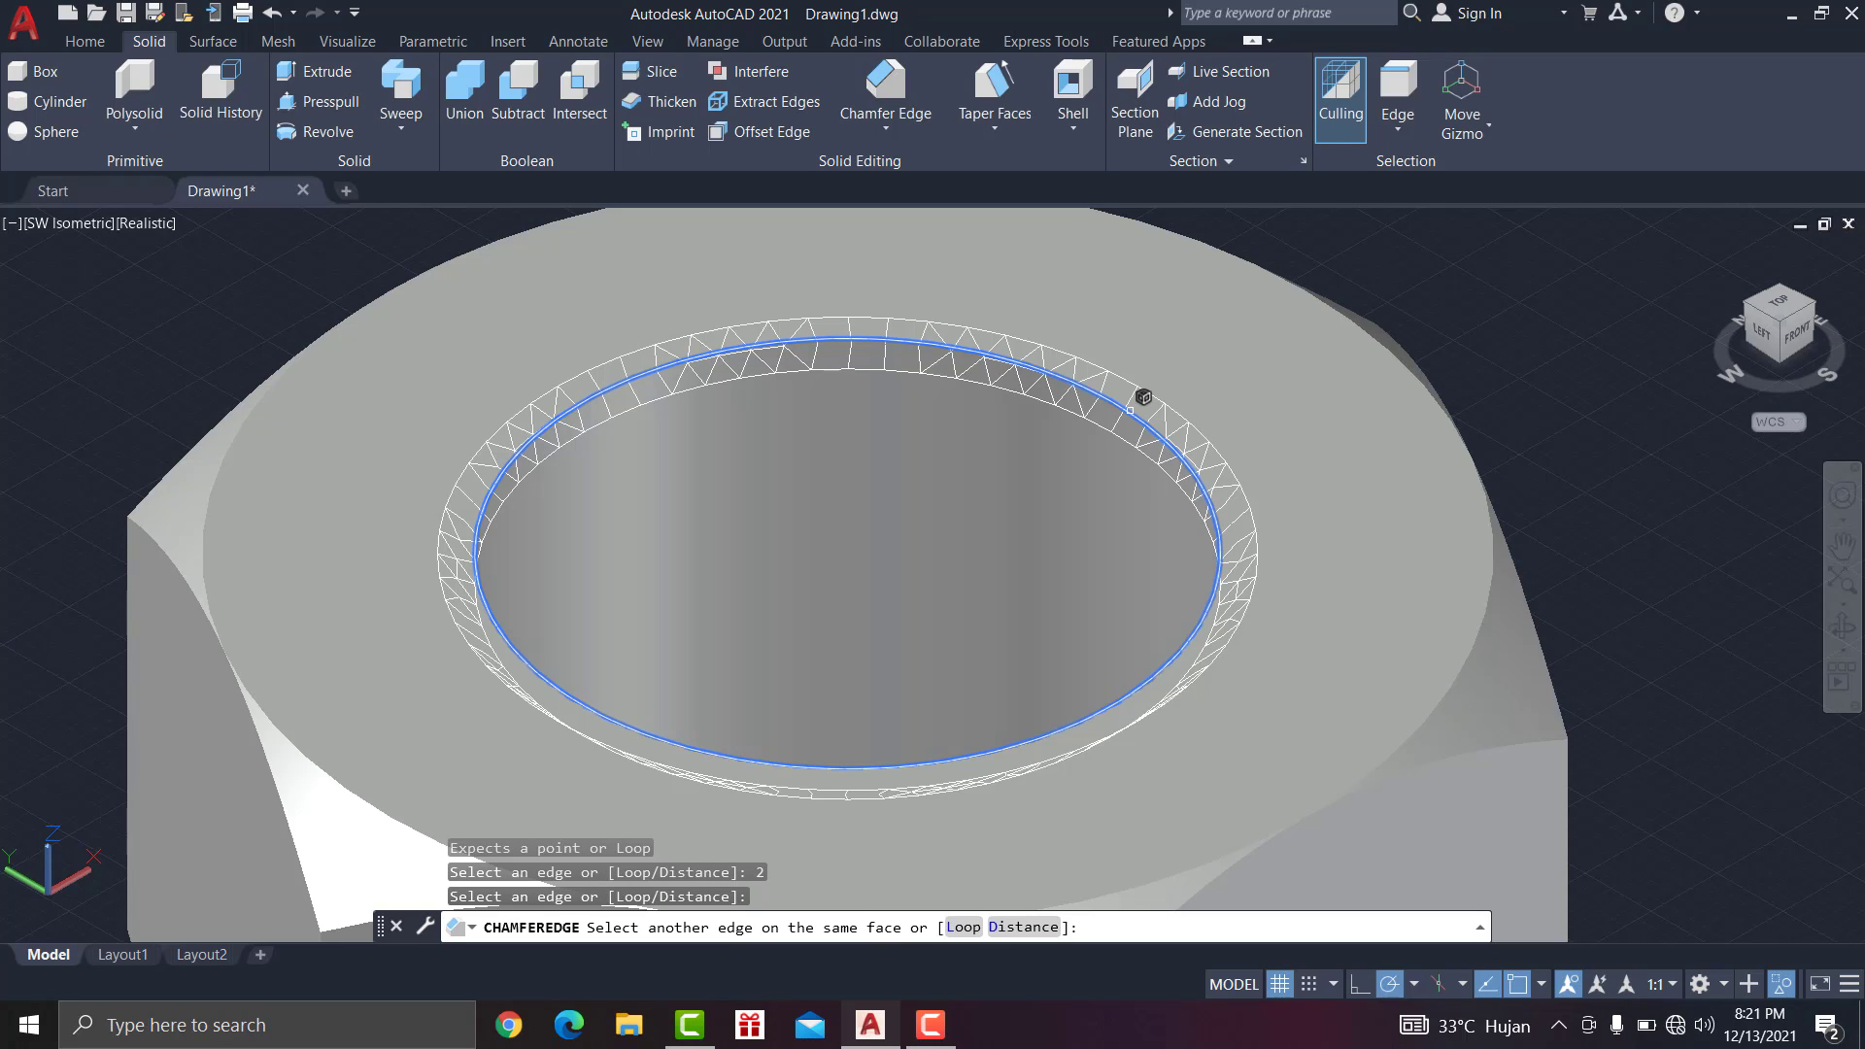
{"action": "right_click", "coordinate": [1132, 410]}
{"action": "left_click", "coordinate": [1180, 420]}
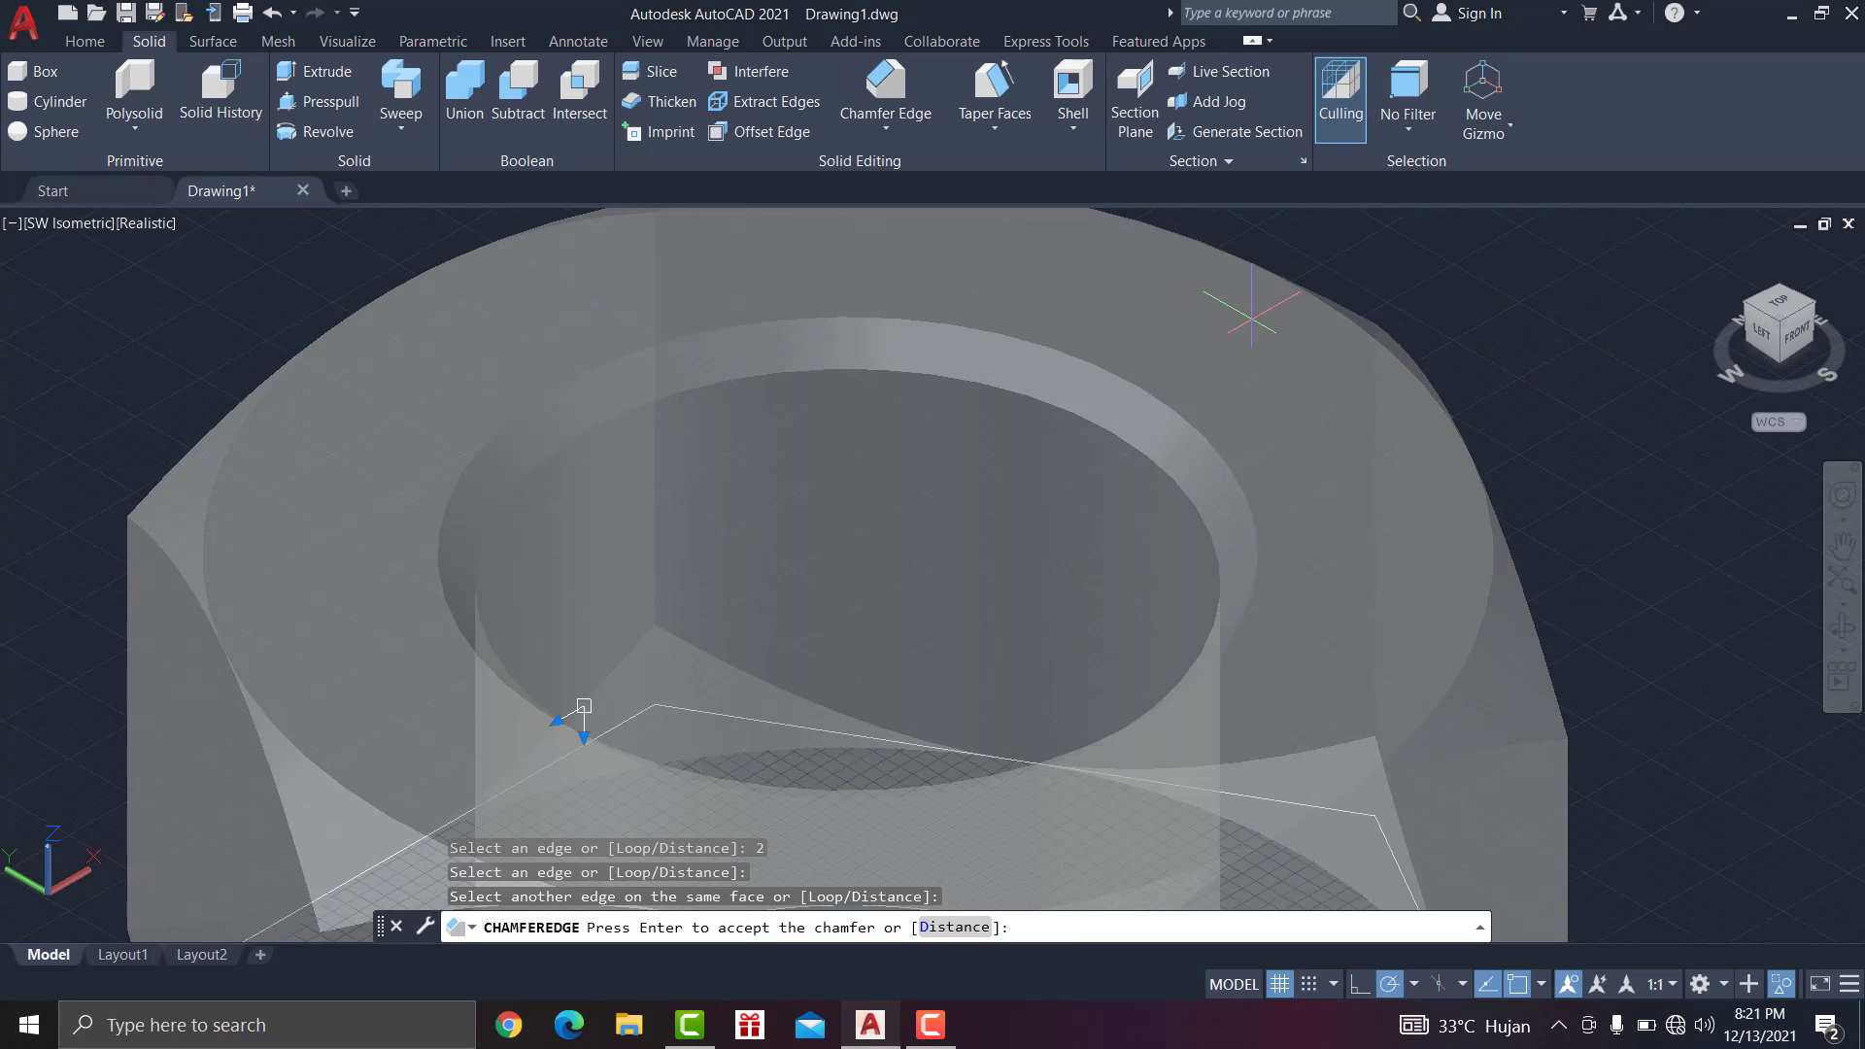
{"action": "scroll", "coordinate": [1251, 317], "scroll_direction": "down", "scroll_amount": 4}
{"action": "scroll", "coordinate": [1240, 498], "scroll_direction": "up", "scroll_amount": 5}
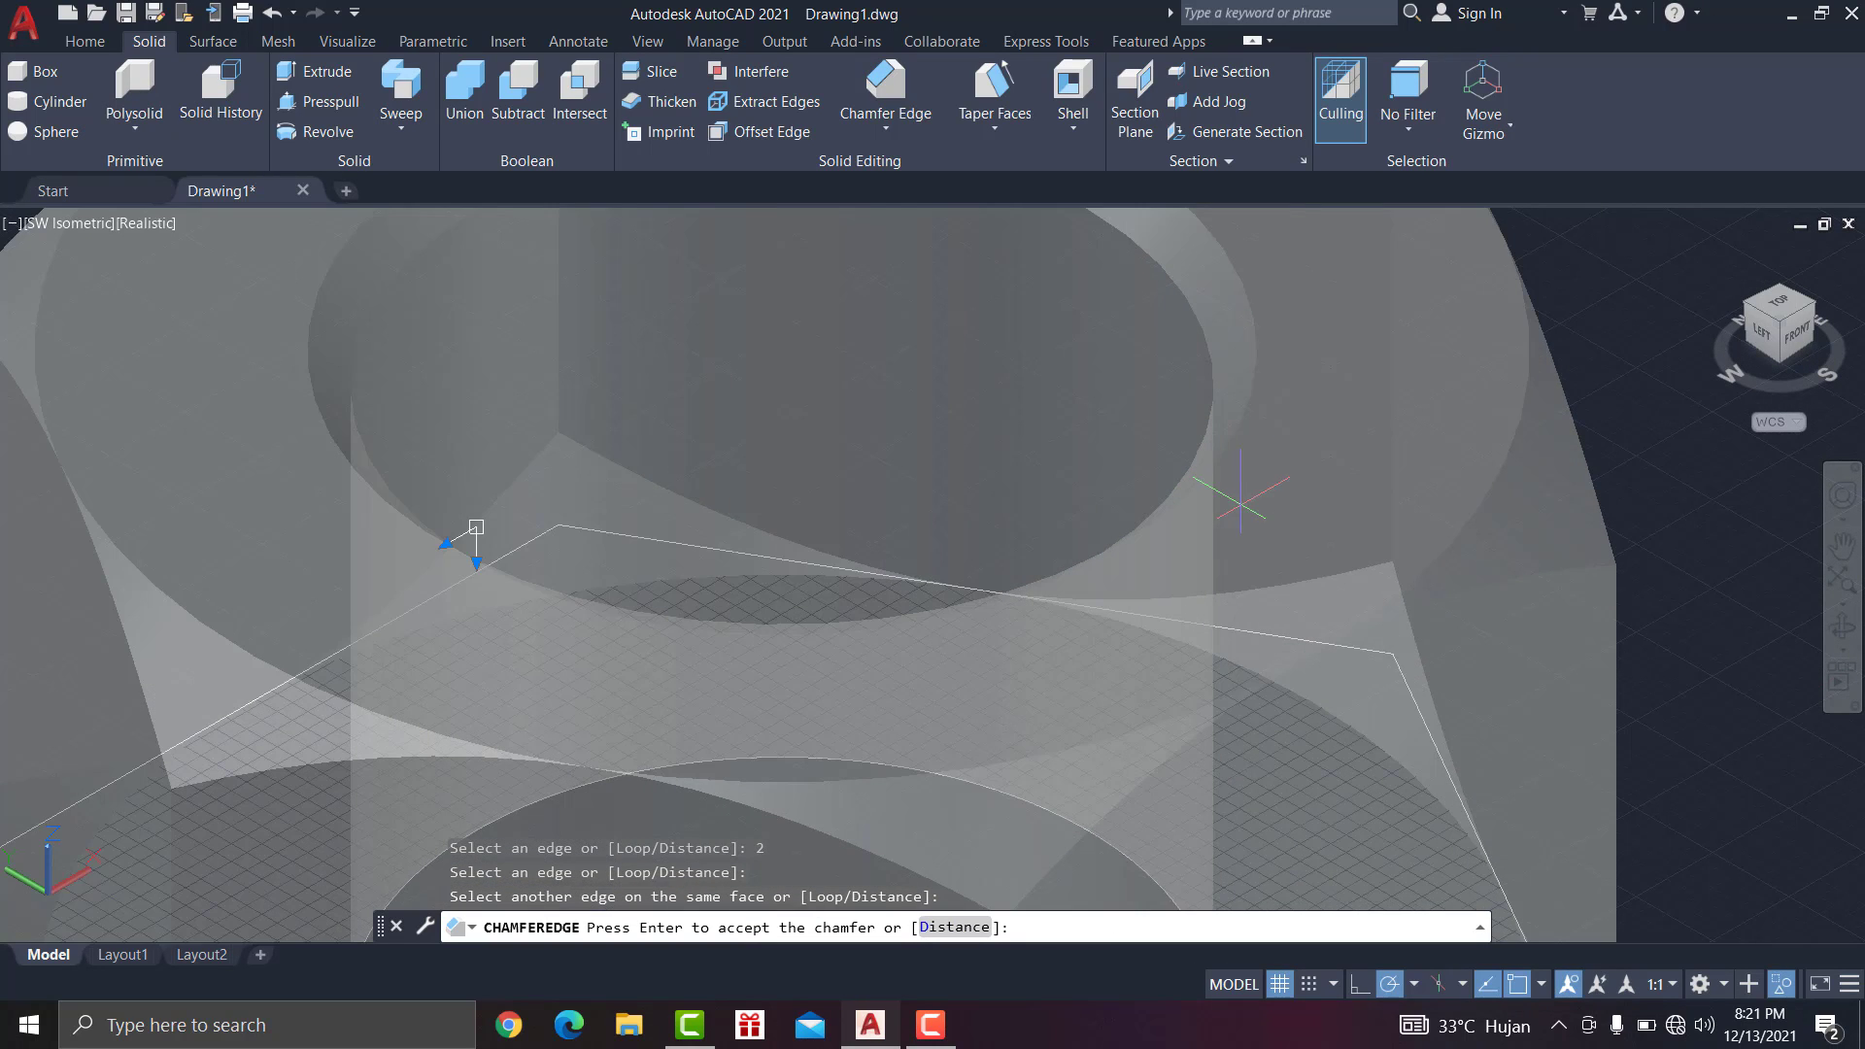
{"action": "scroll", "coordinate": [1240, 497], "scroll_direction": "down", "scroll_amount": 5}
{"action": "scroll", "coordinate": [1253, 417], "scroll_direction": "up", "scroll_amount": 3}
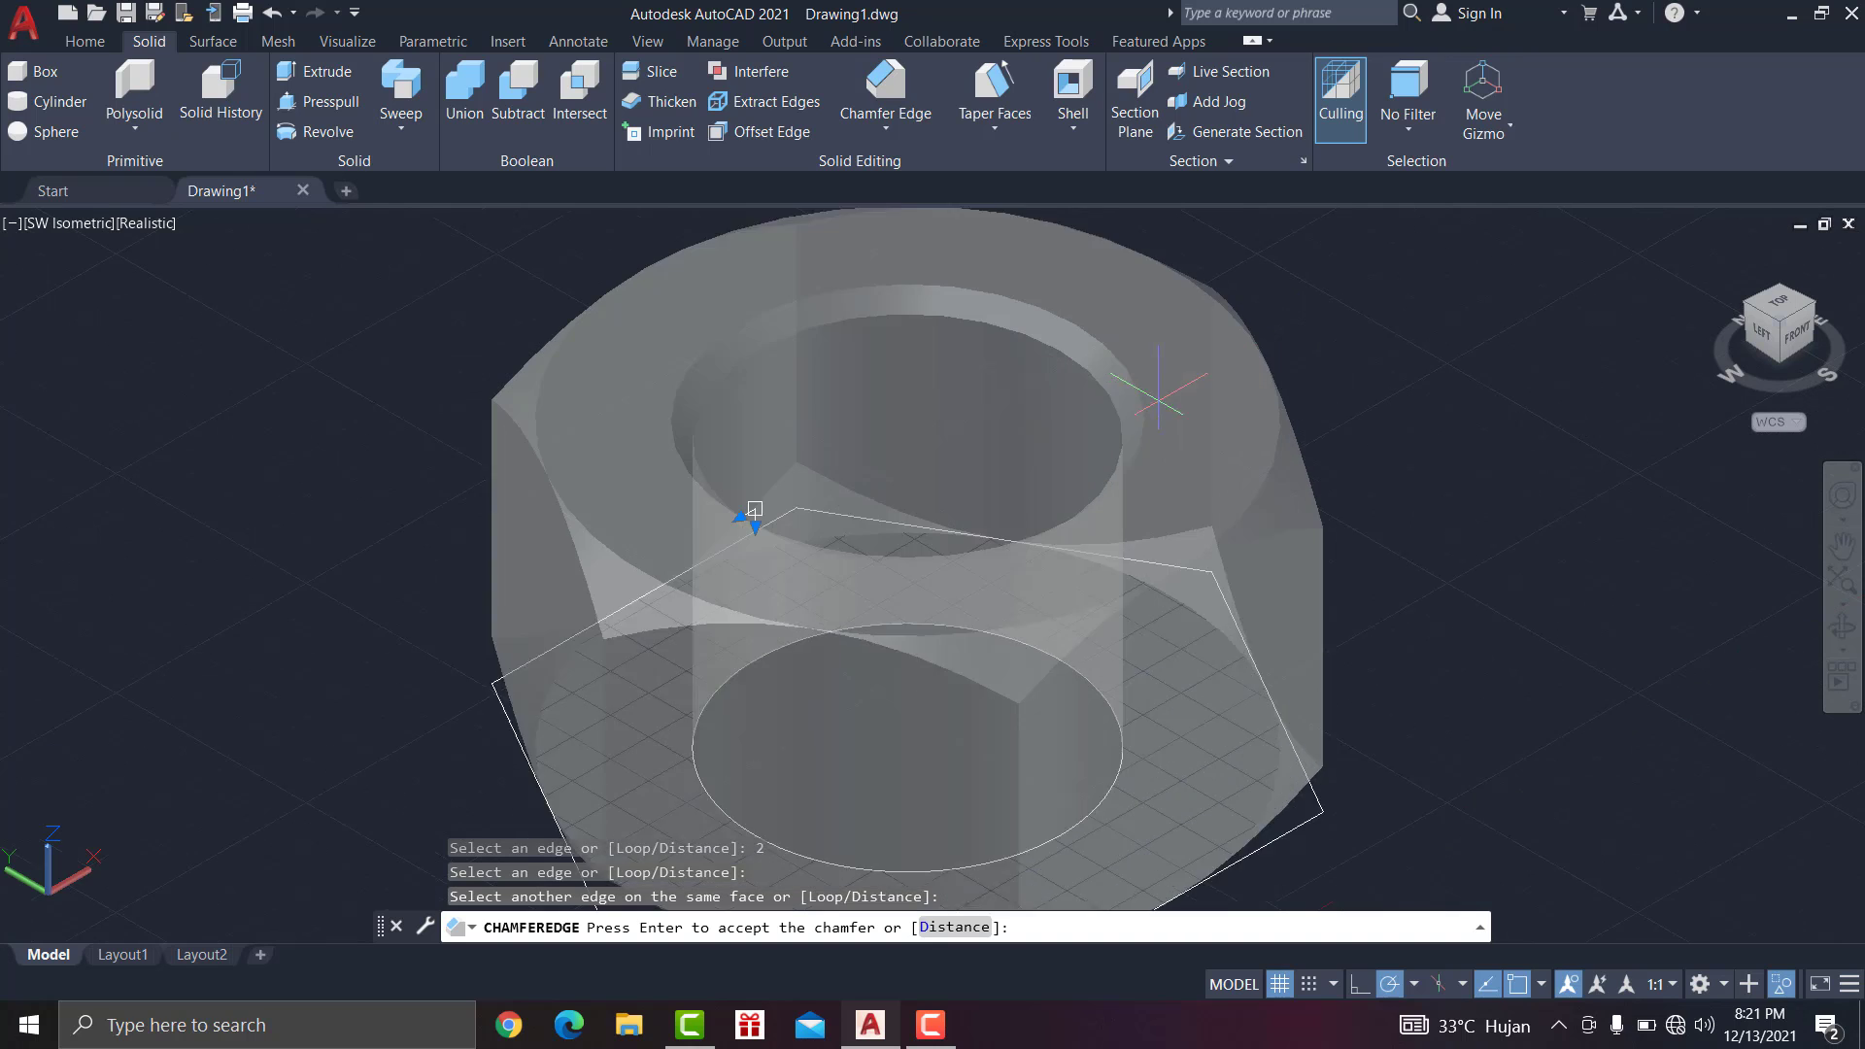
{"action": "scroll", "coordinate": [1067, 389], "scroll_direction": "down", "scroll_amount": 4}
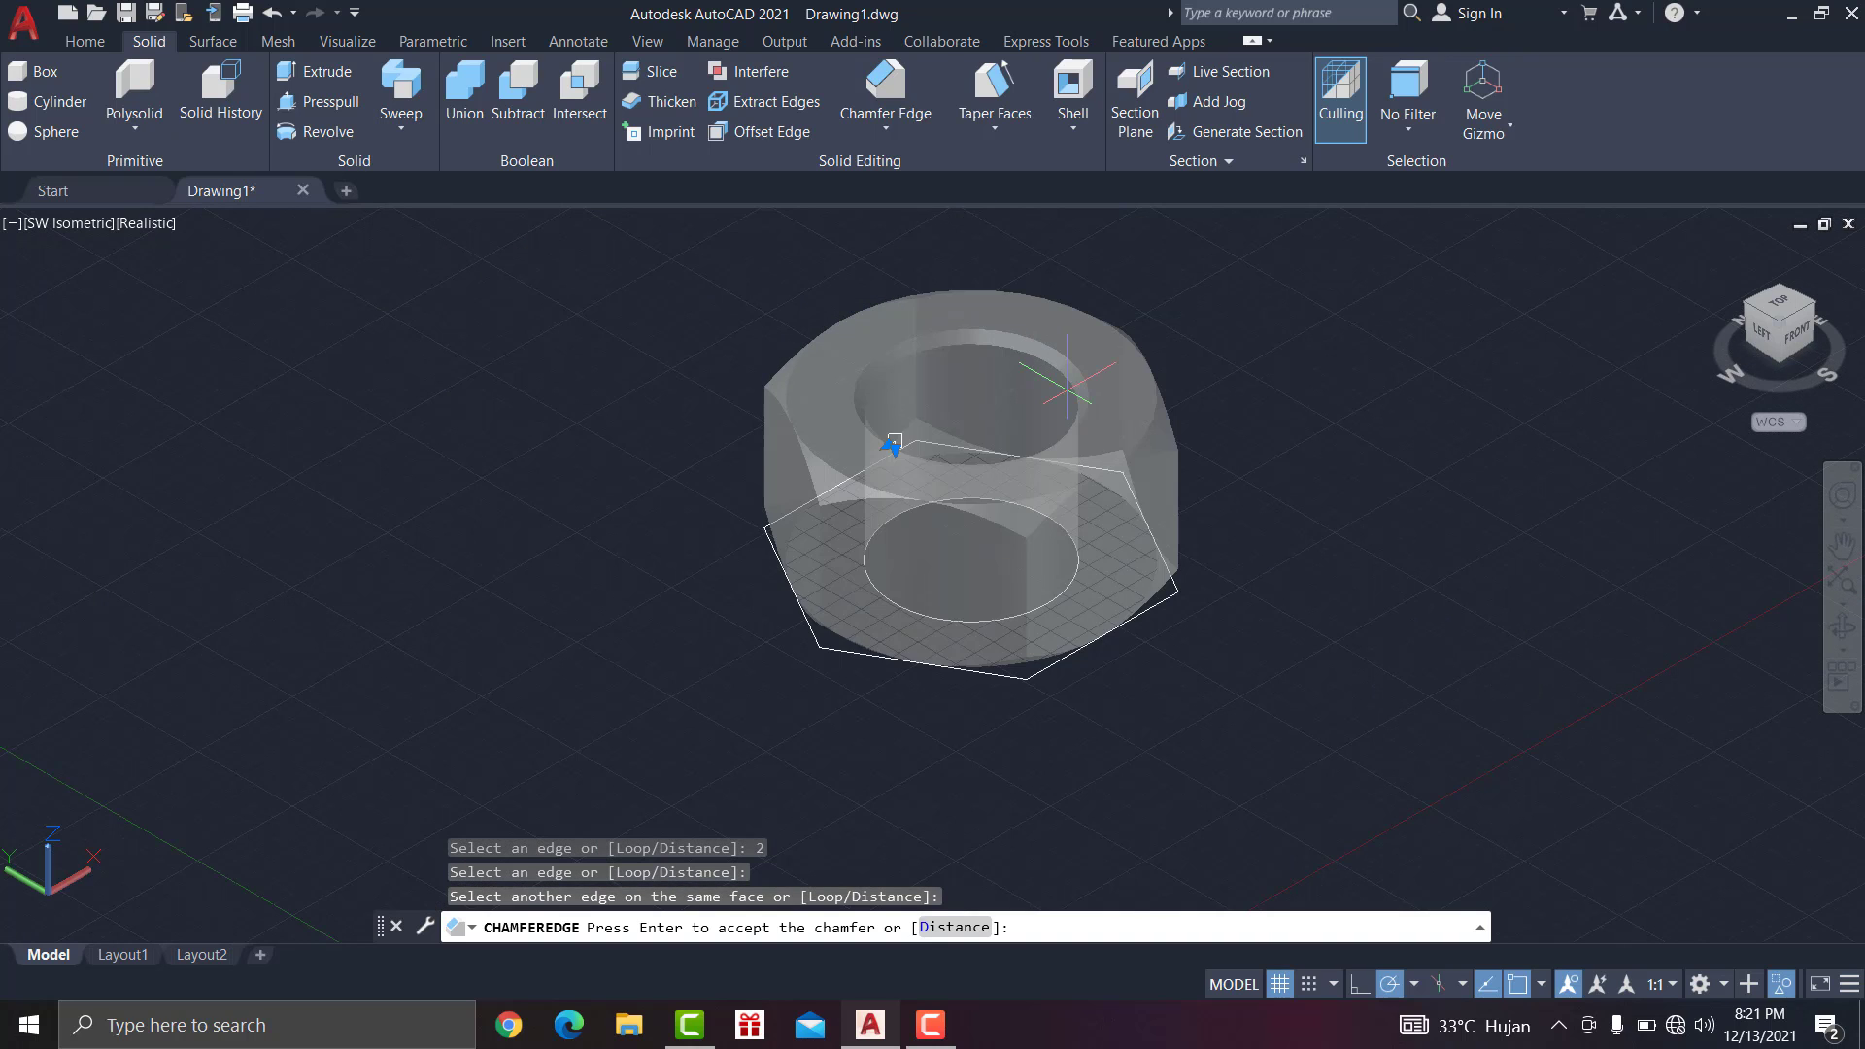
{"action": "scroll", "coordinate": [1066, 389], "scroll_direction": "up", "scroll_amount": 2}
Step: Switch the nut's display to 2D Wireframe and return it to the Realistic visual style
{"action": "left_click", "coordinate": [84, 41]}
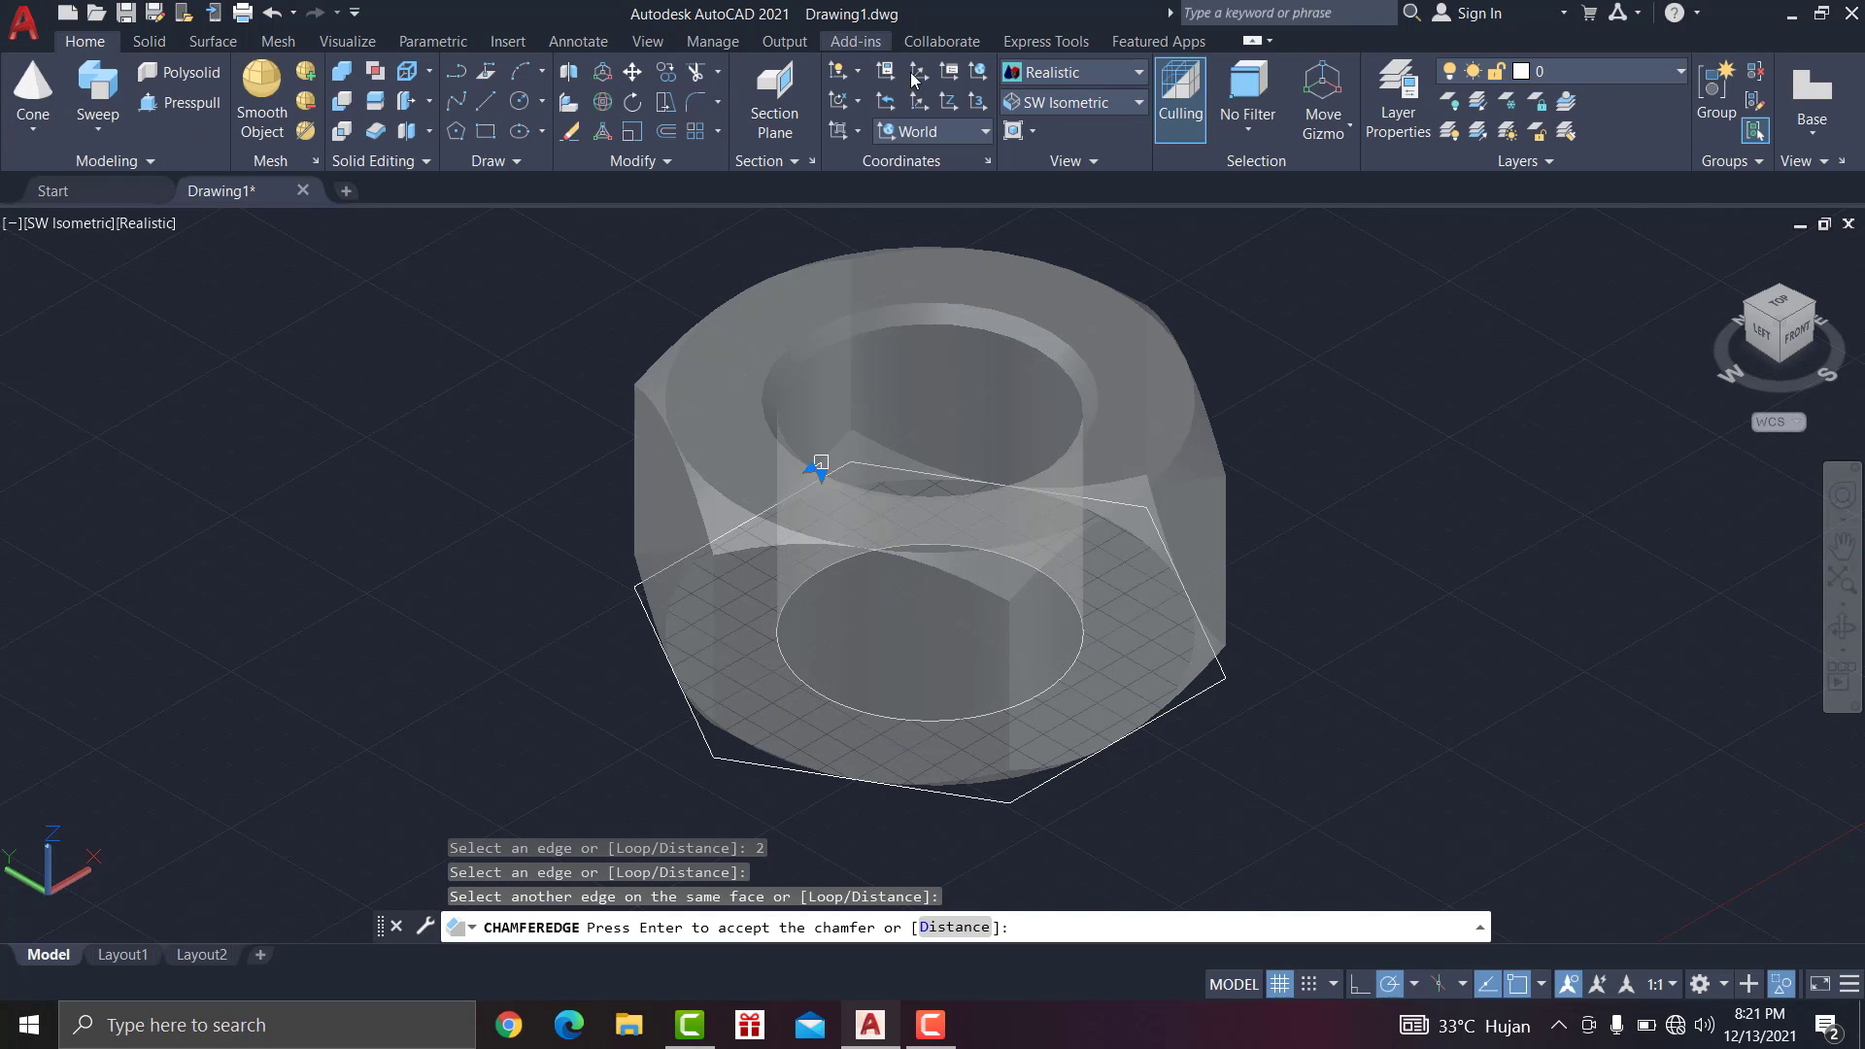
{"action": "left_click", "coordinate": [1068, 72]}
{"action": "left_click", "coordinate": [1028, 105]}
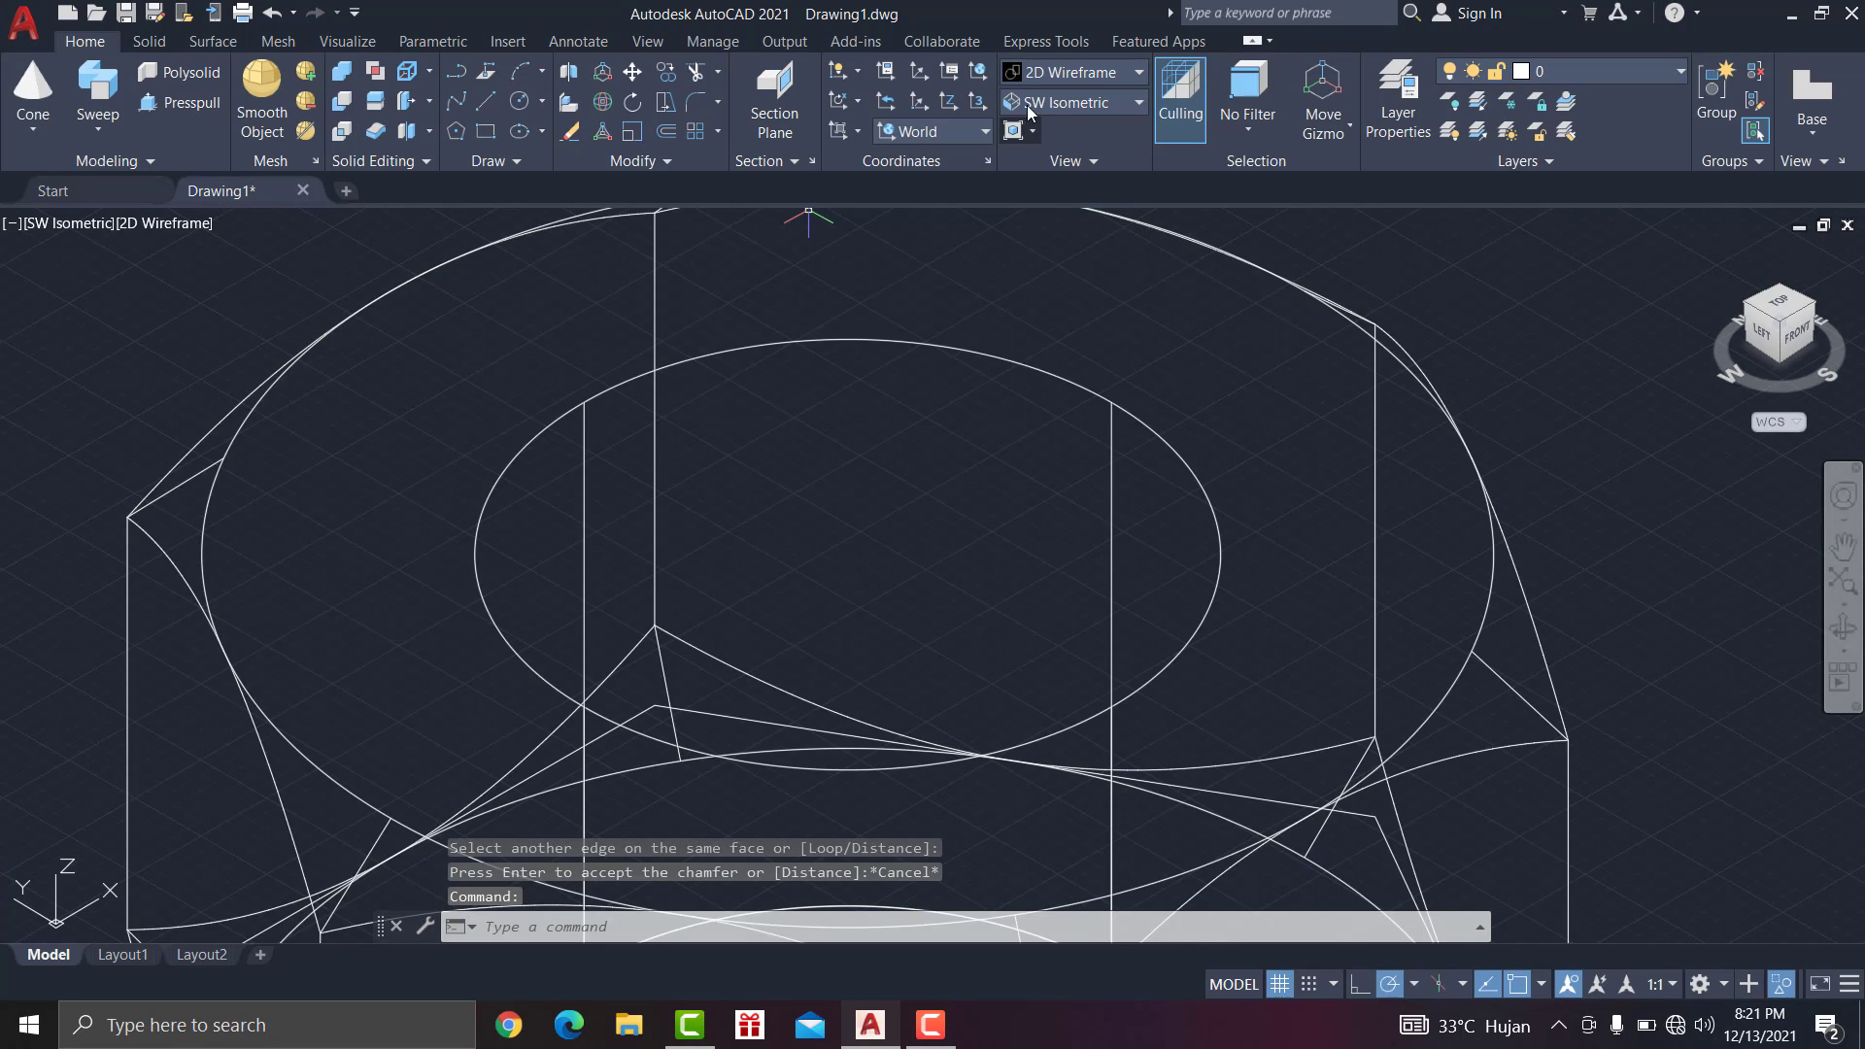
{"action": "left_click", "coordinate": [1041, 72]}
{"action": "left_click", "coordinate": [1358, 129]}
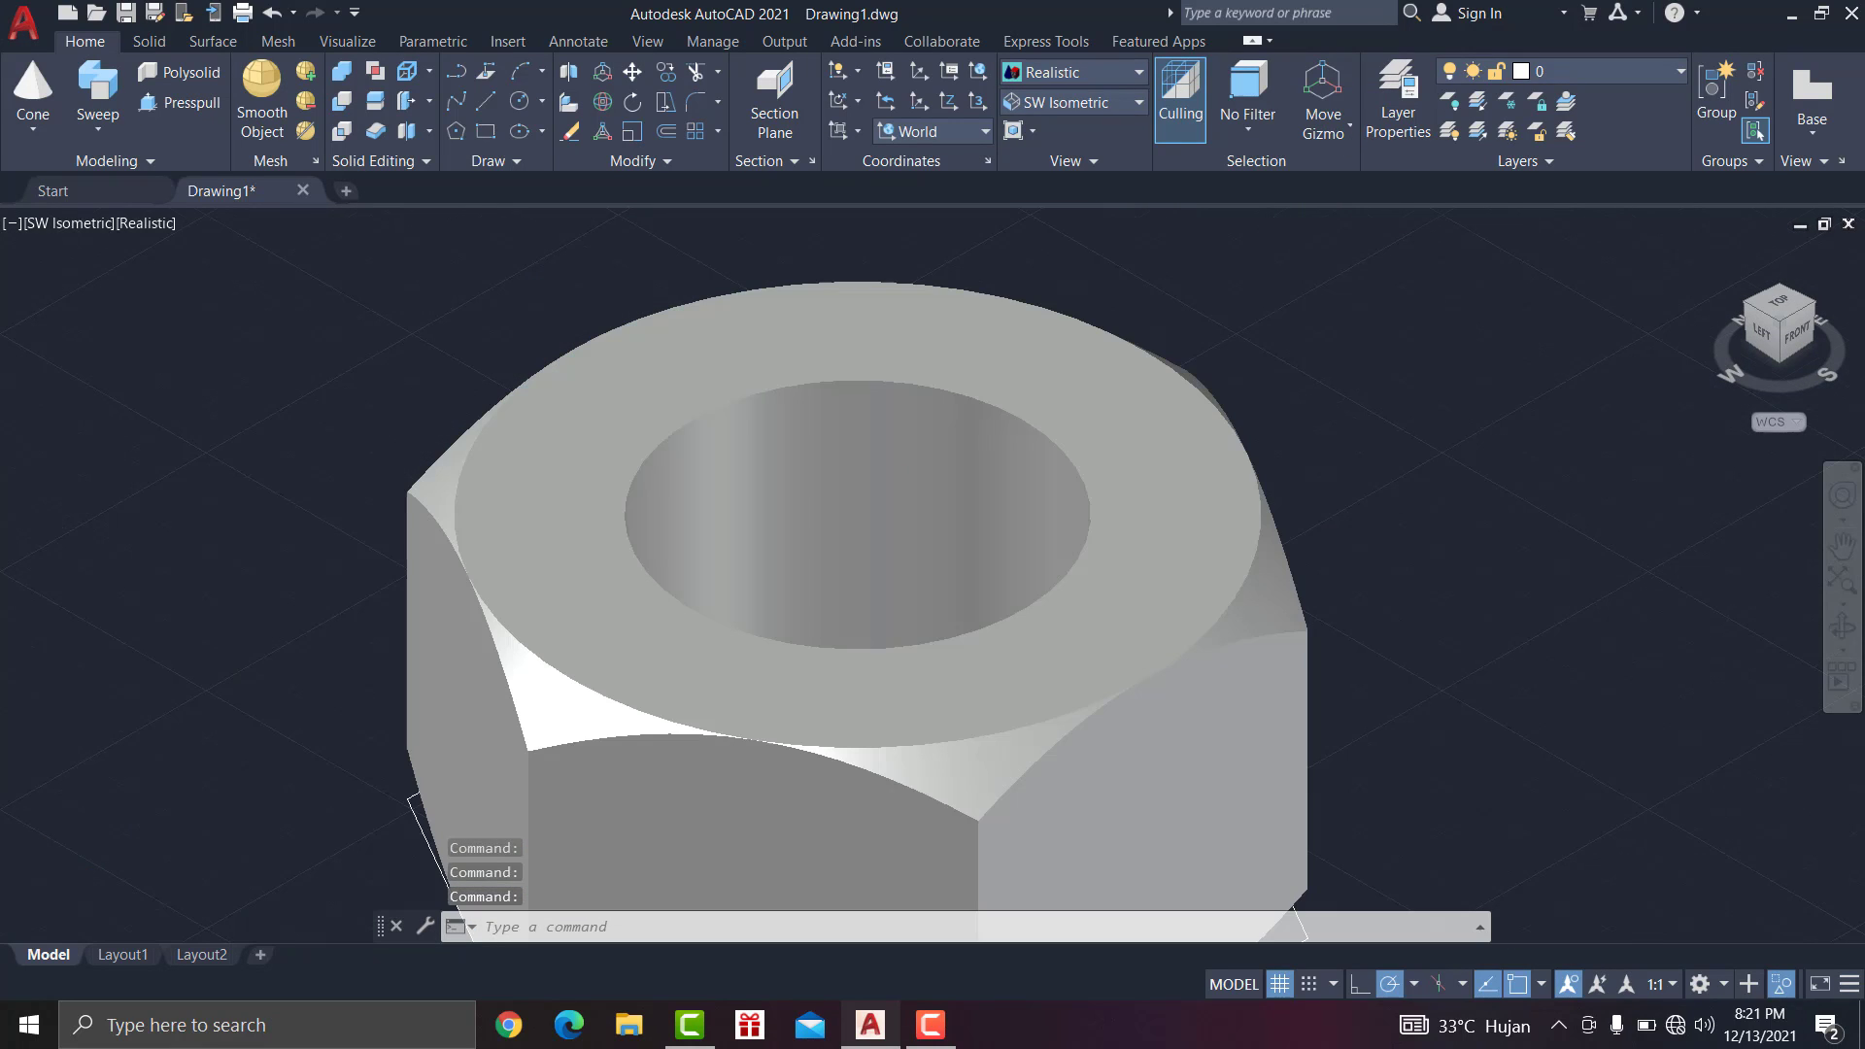
{"action": "left_click", "coordinate": [1115, 76]}
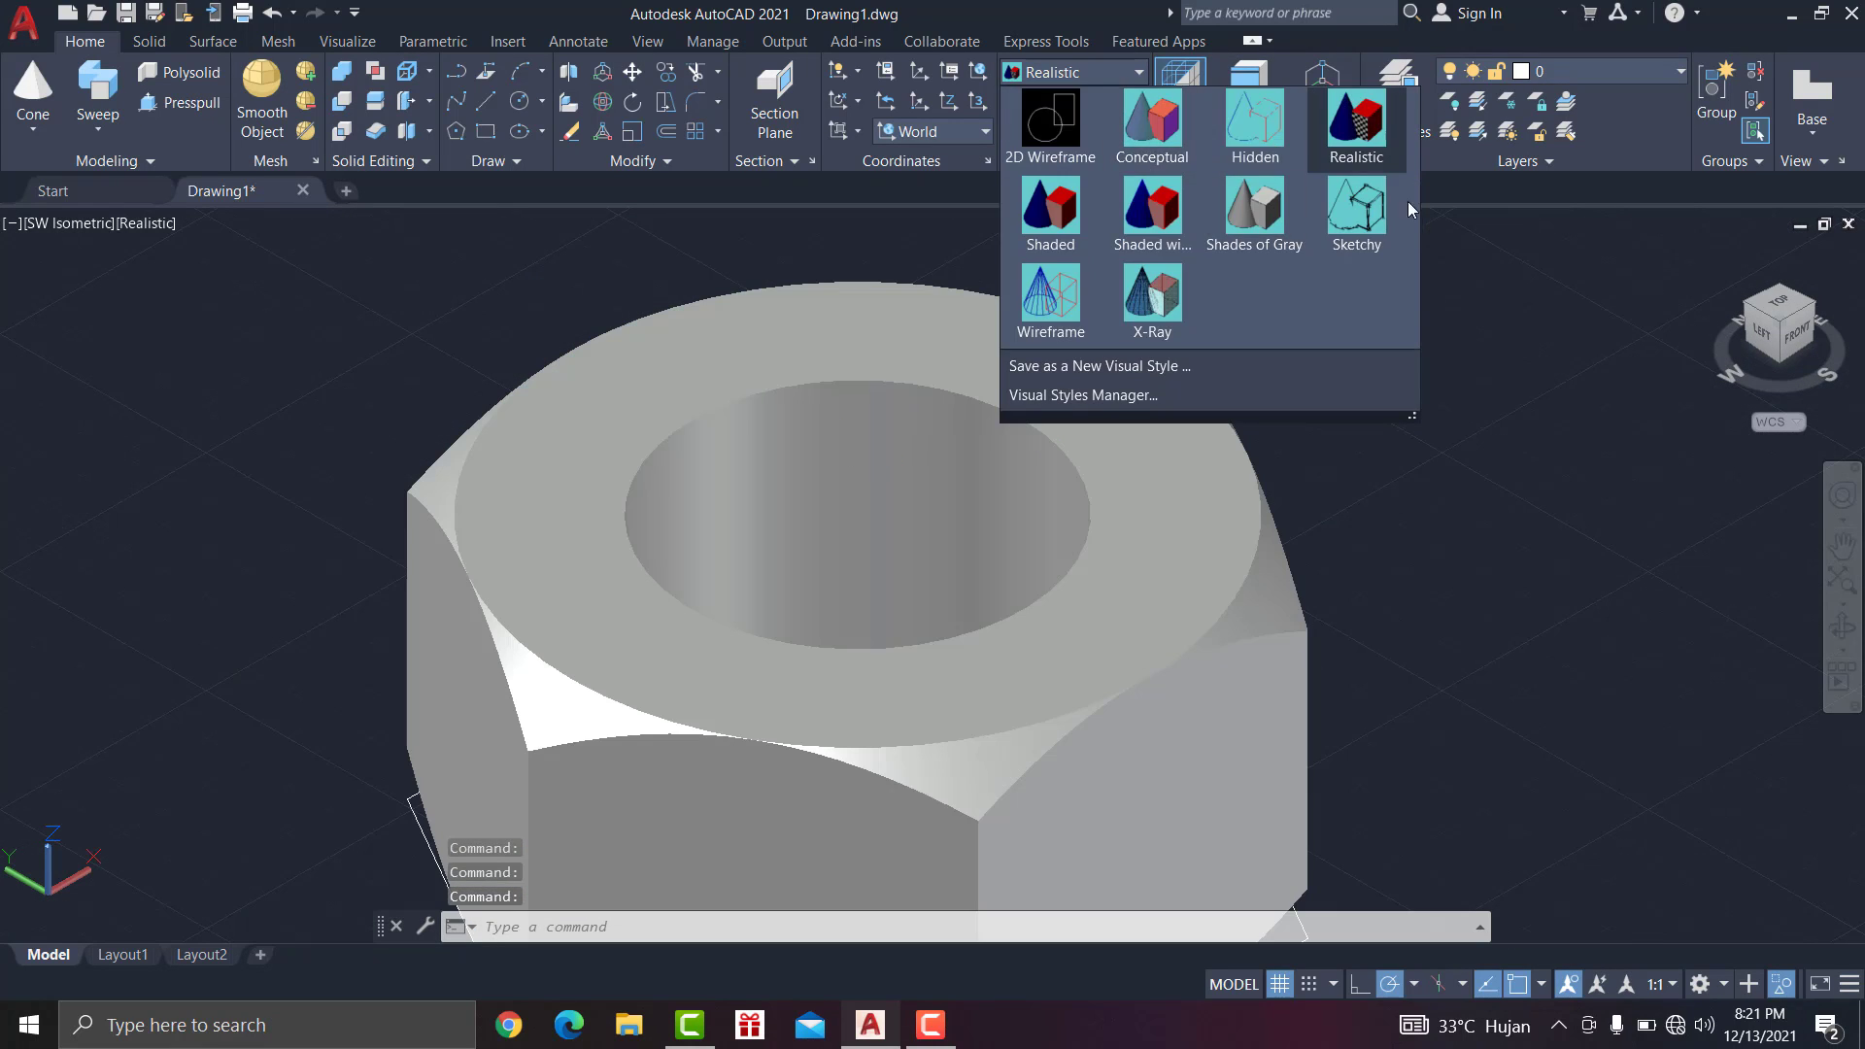
{"action": "left_click", "coordinate": [1350, 130]}
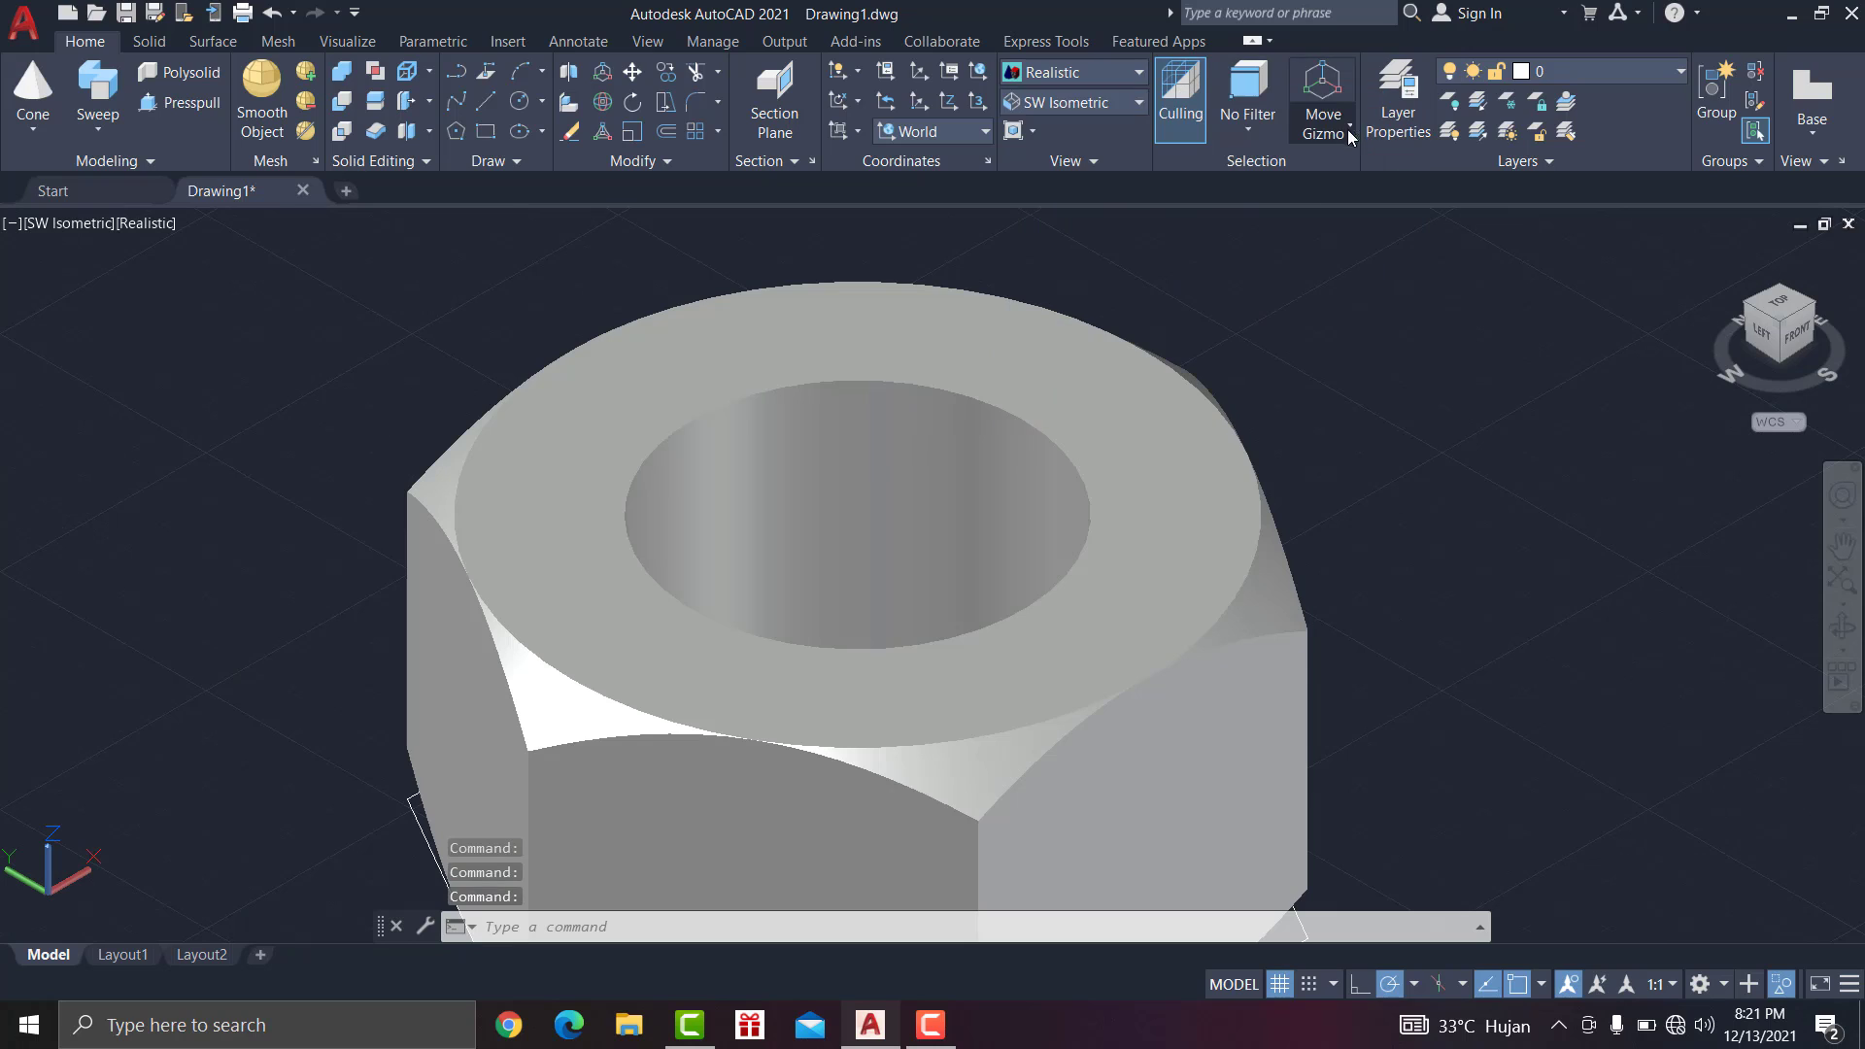
Step: Try rounding the upper edge of the nut's hole with Fillet Edge at a radius of 2
{"action": "left_click", "coordinate": [148, 41]}
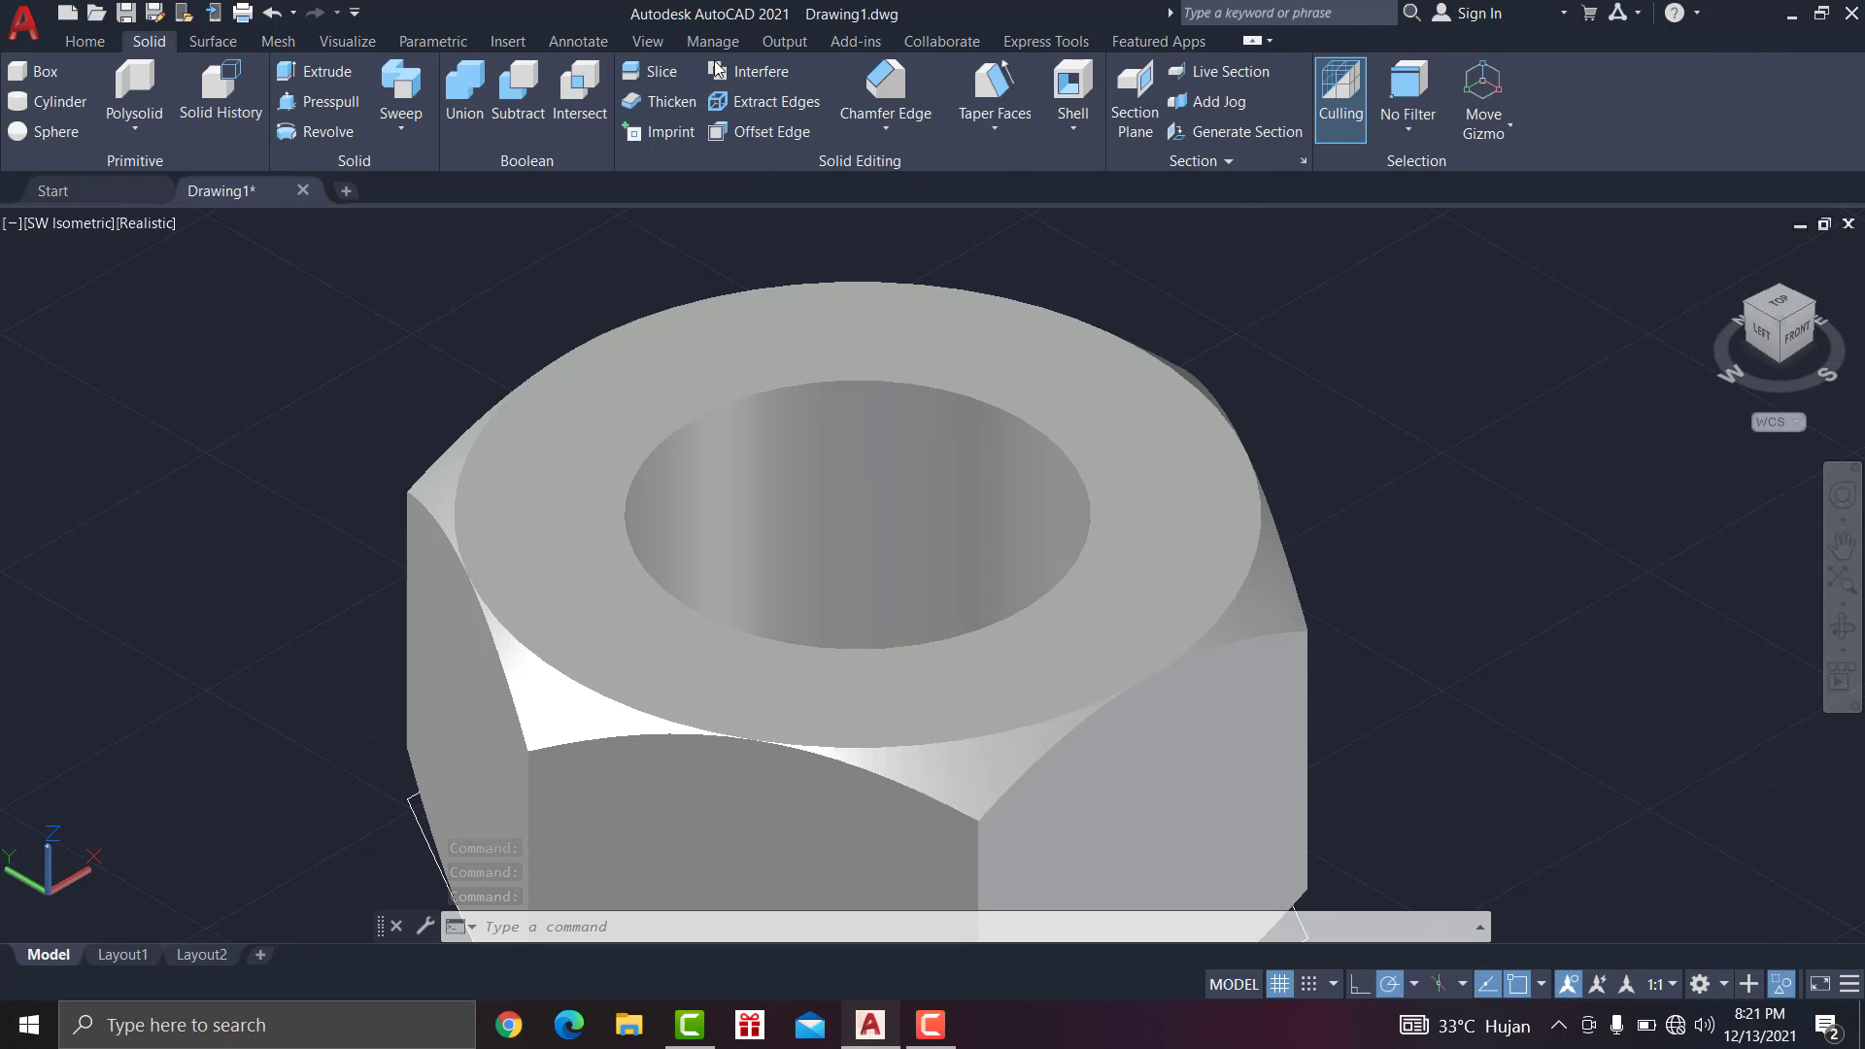
{"action": "left_click", "coordinate": [982, 126]}
{"action": "left_click", "coordinate": [877, 126]}
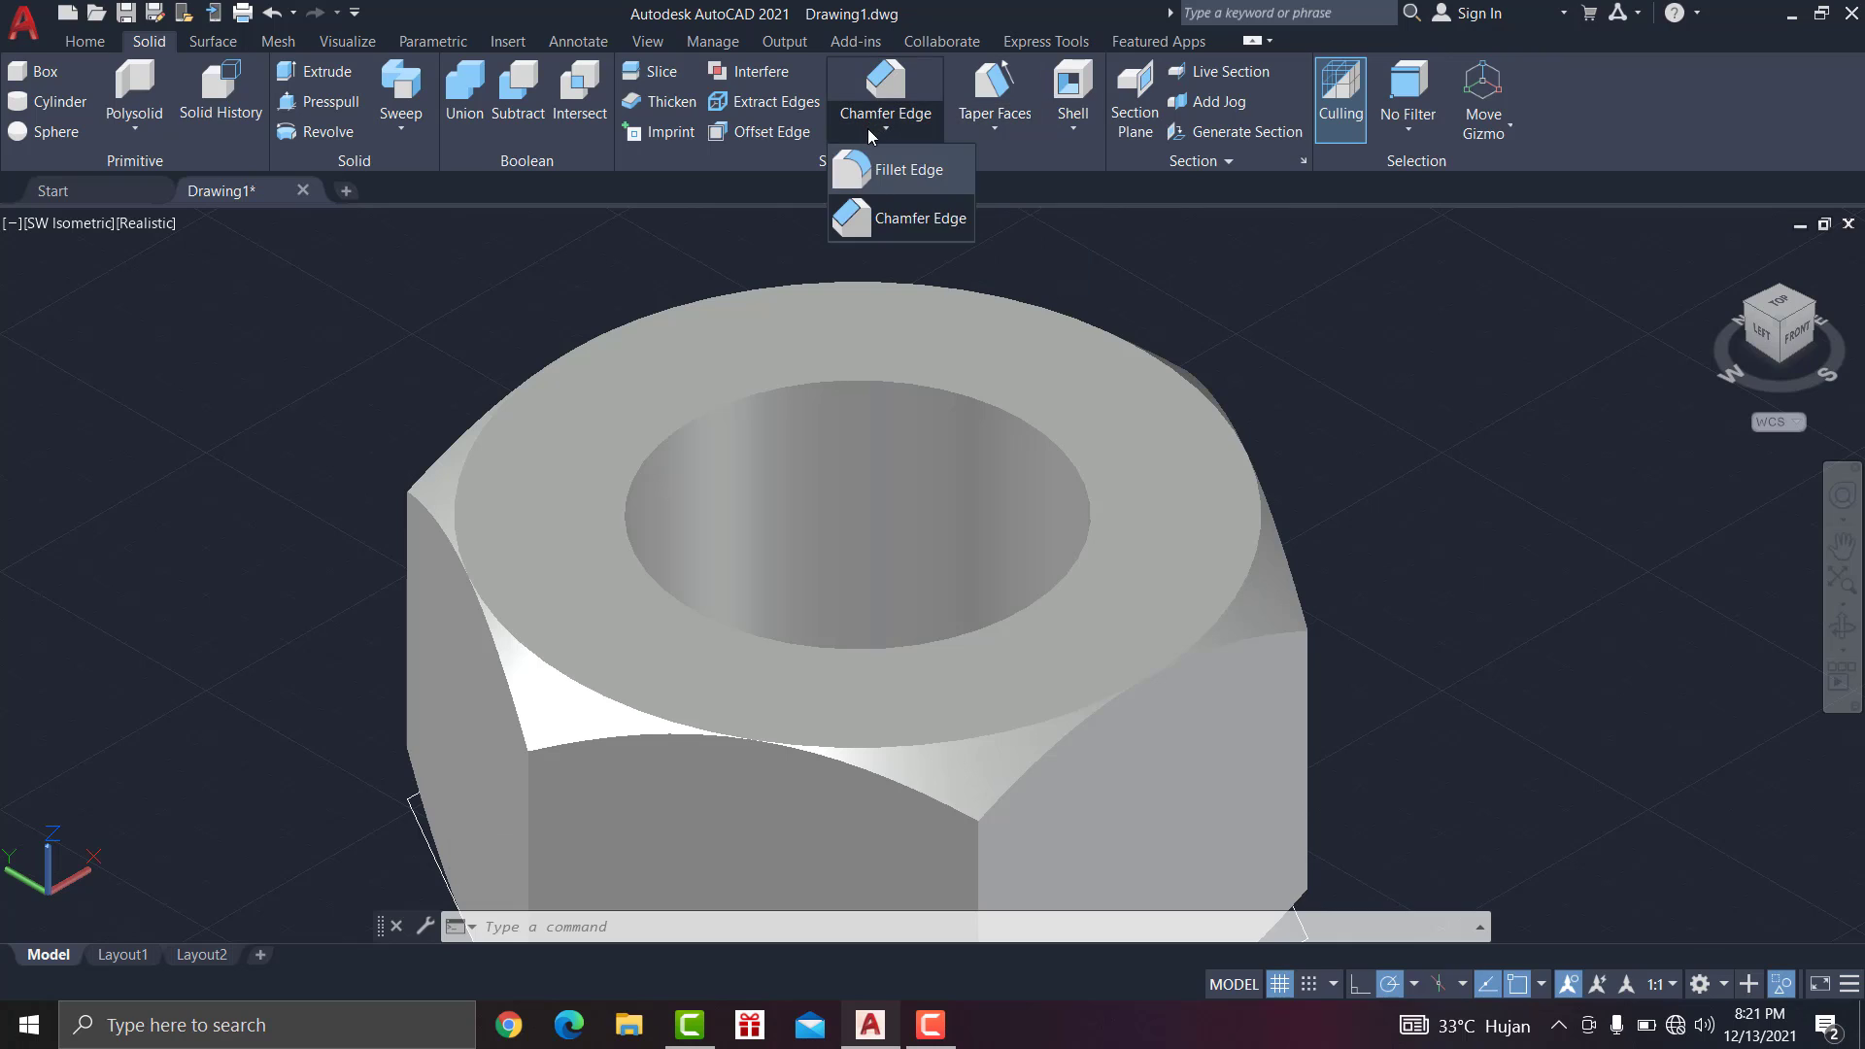
{"action": "left_click", "coordinate": [884, 171]}
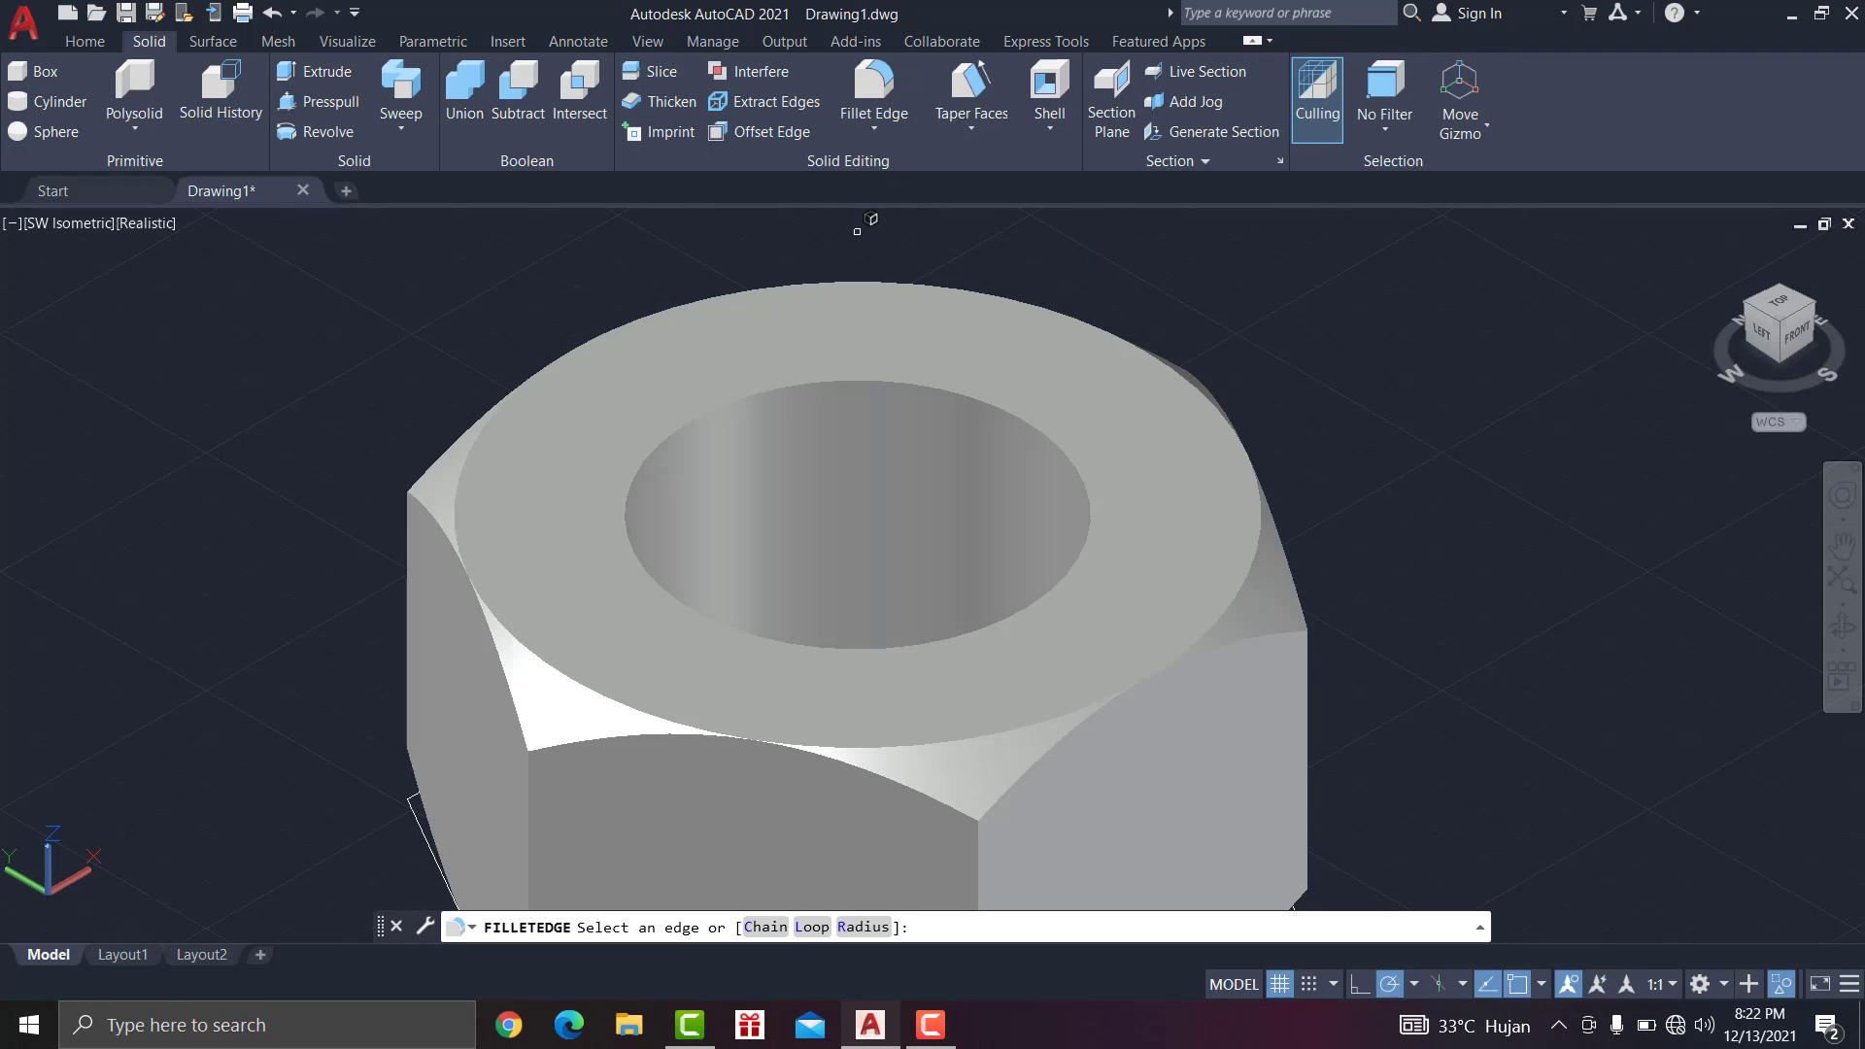
{"action": "key", "text": "Return"}
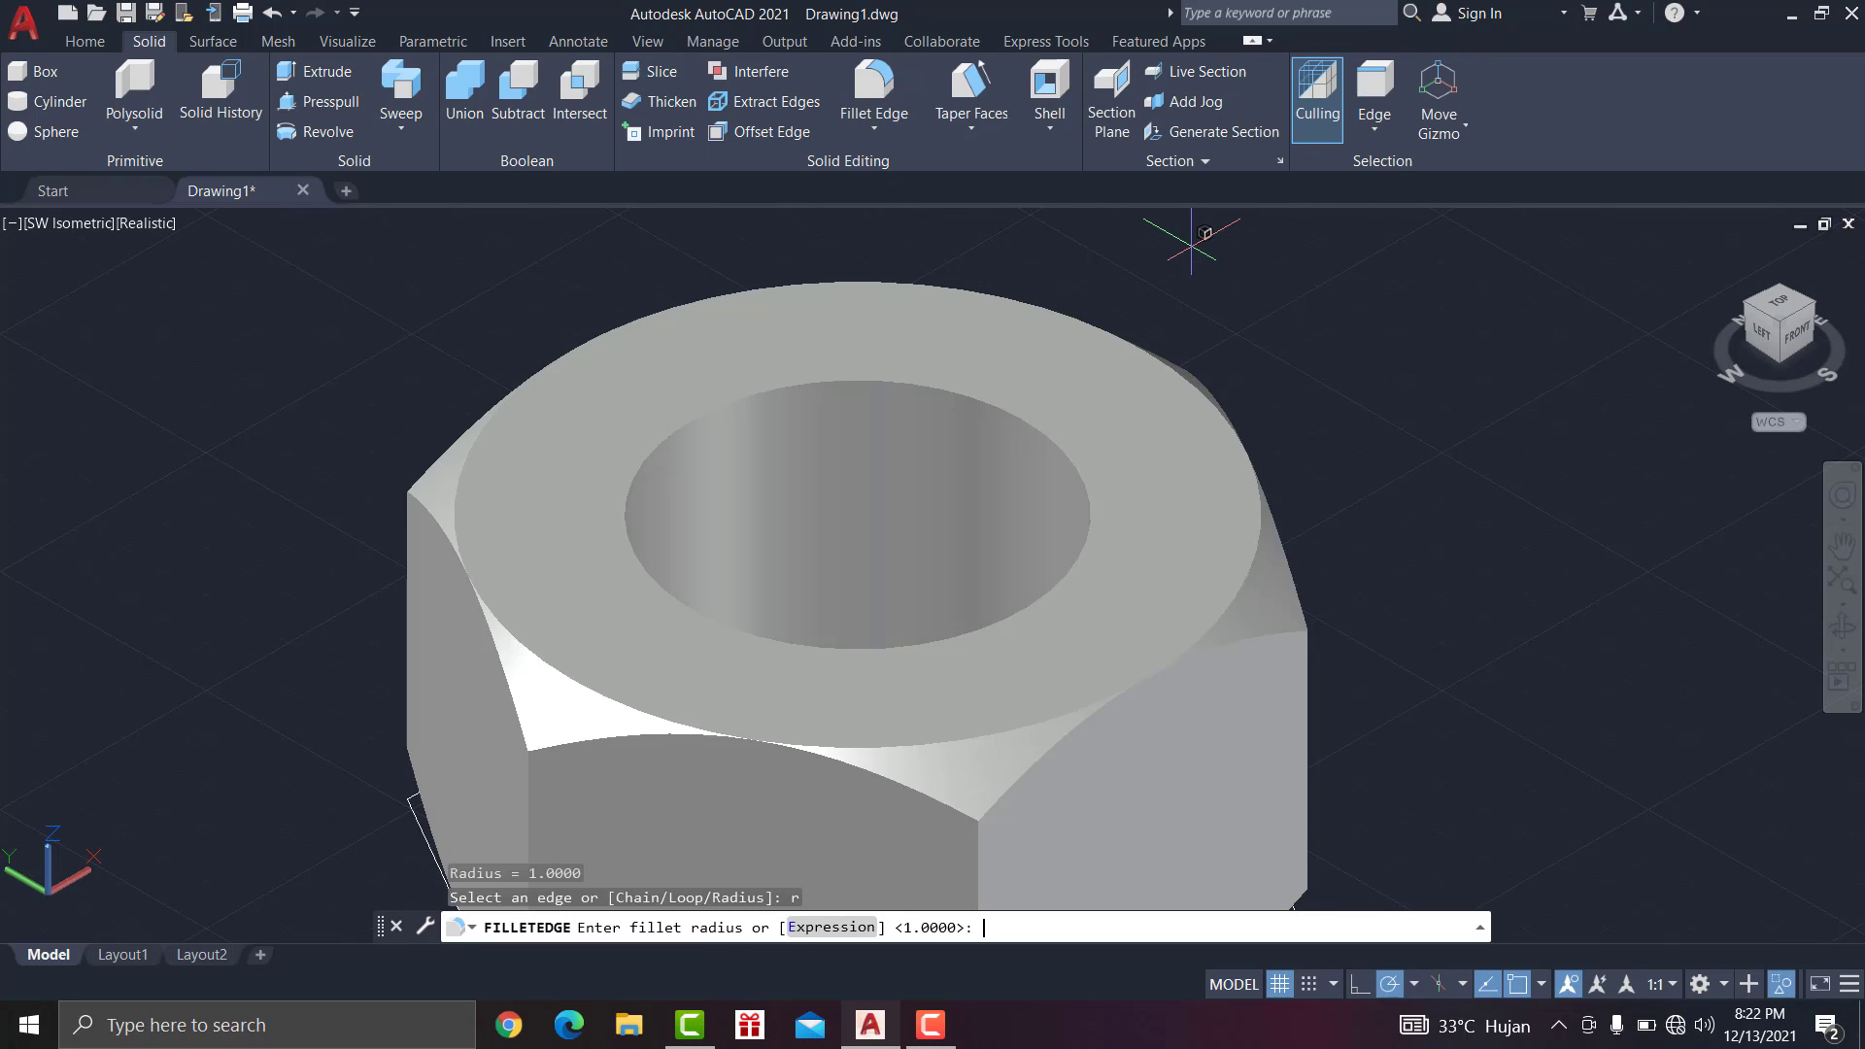
{"action": "key", "text": "Return"}
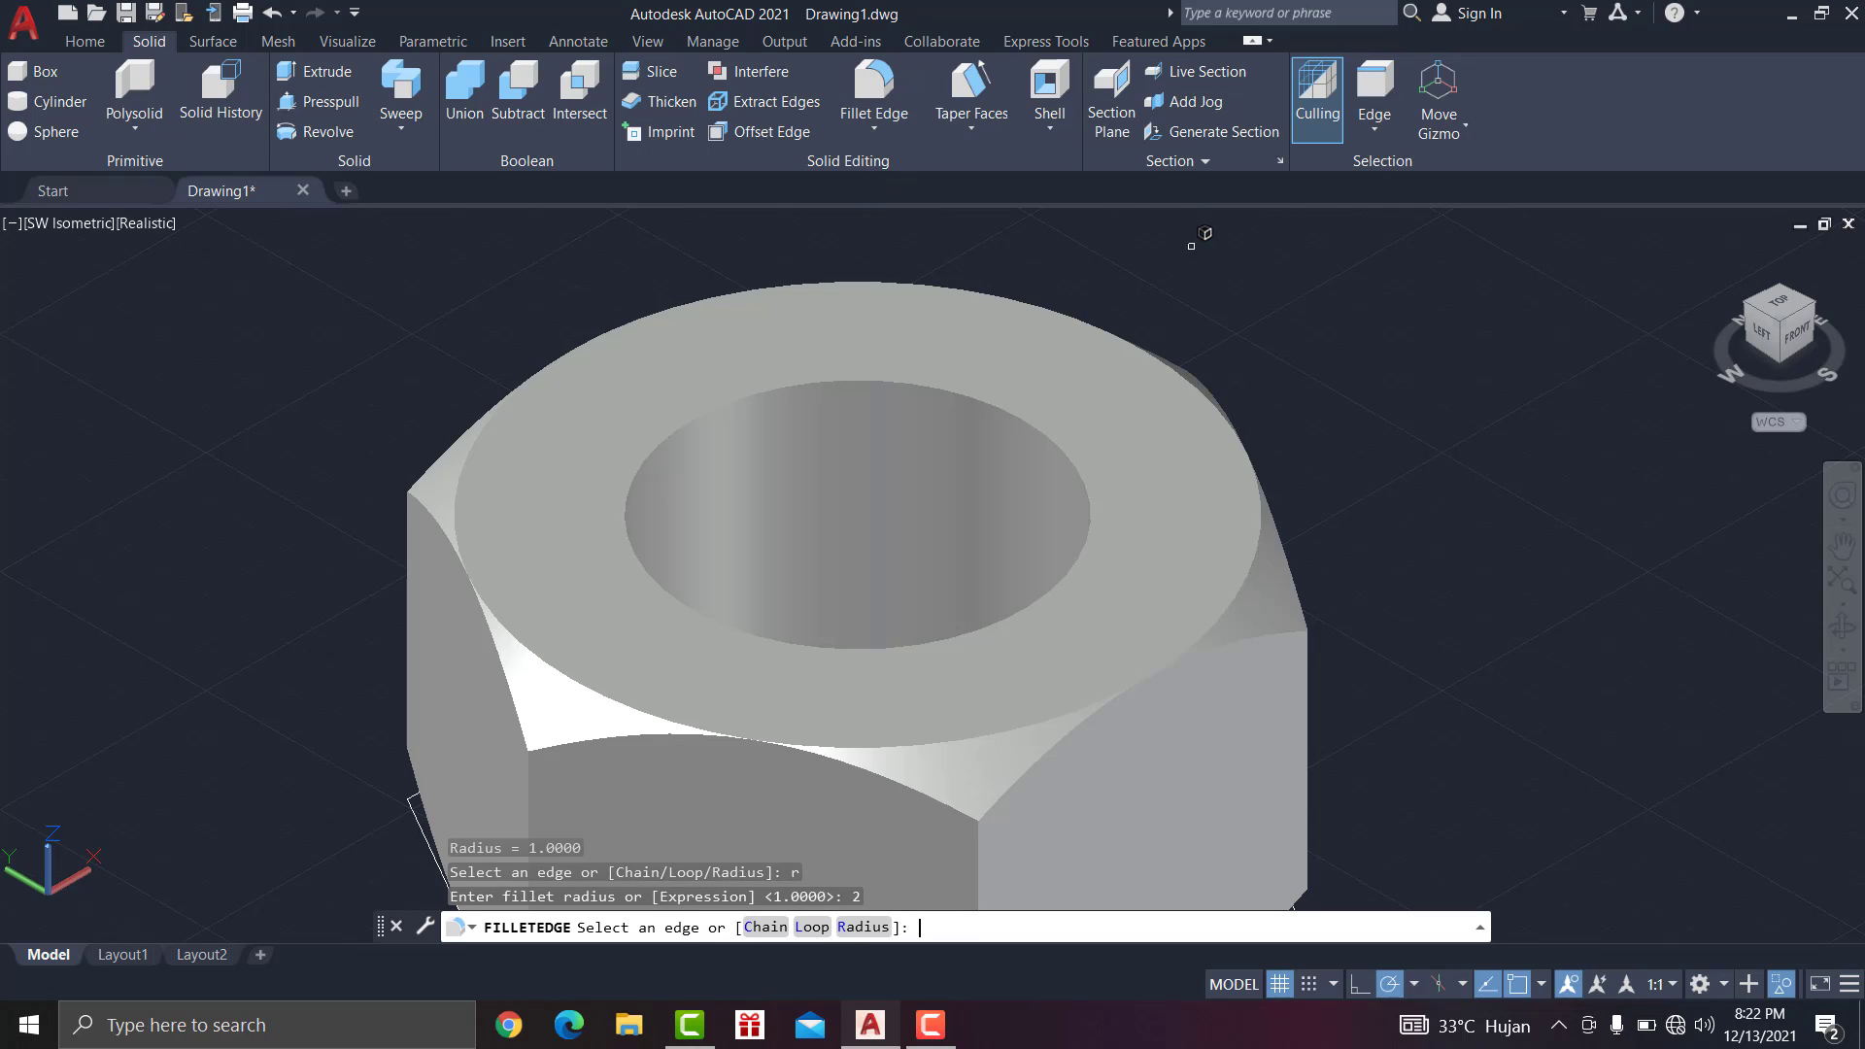
{"action": "left_click", "coordinate": [1069, 436]}
{"action": "right_click", "coordinate": [1069, 436]}
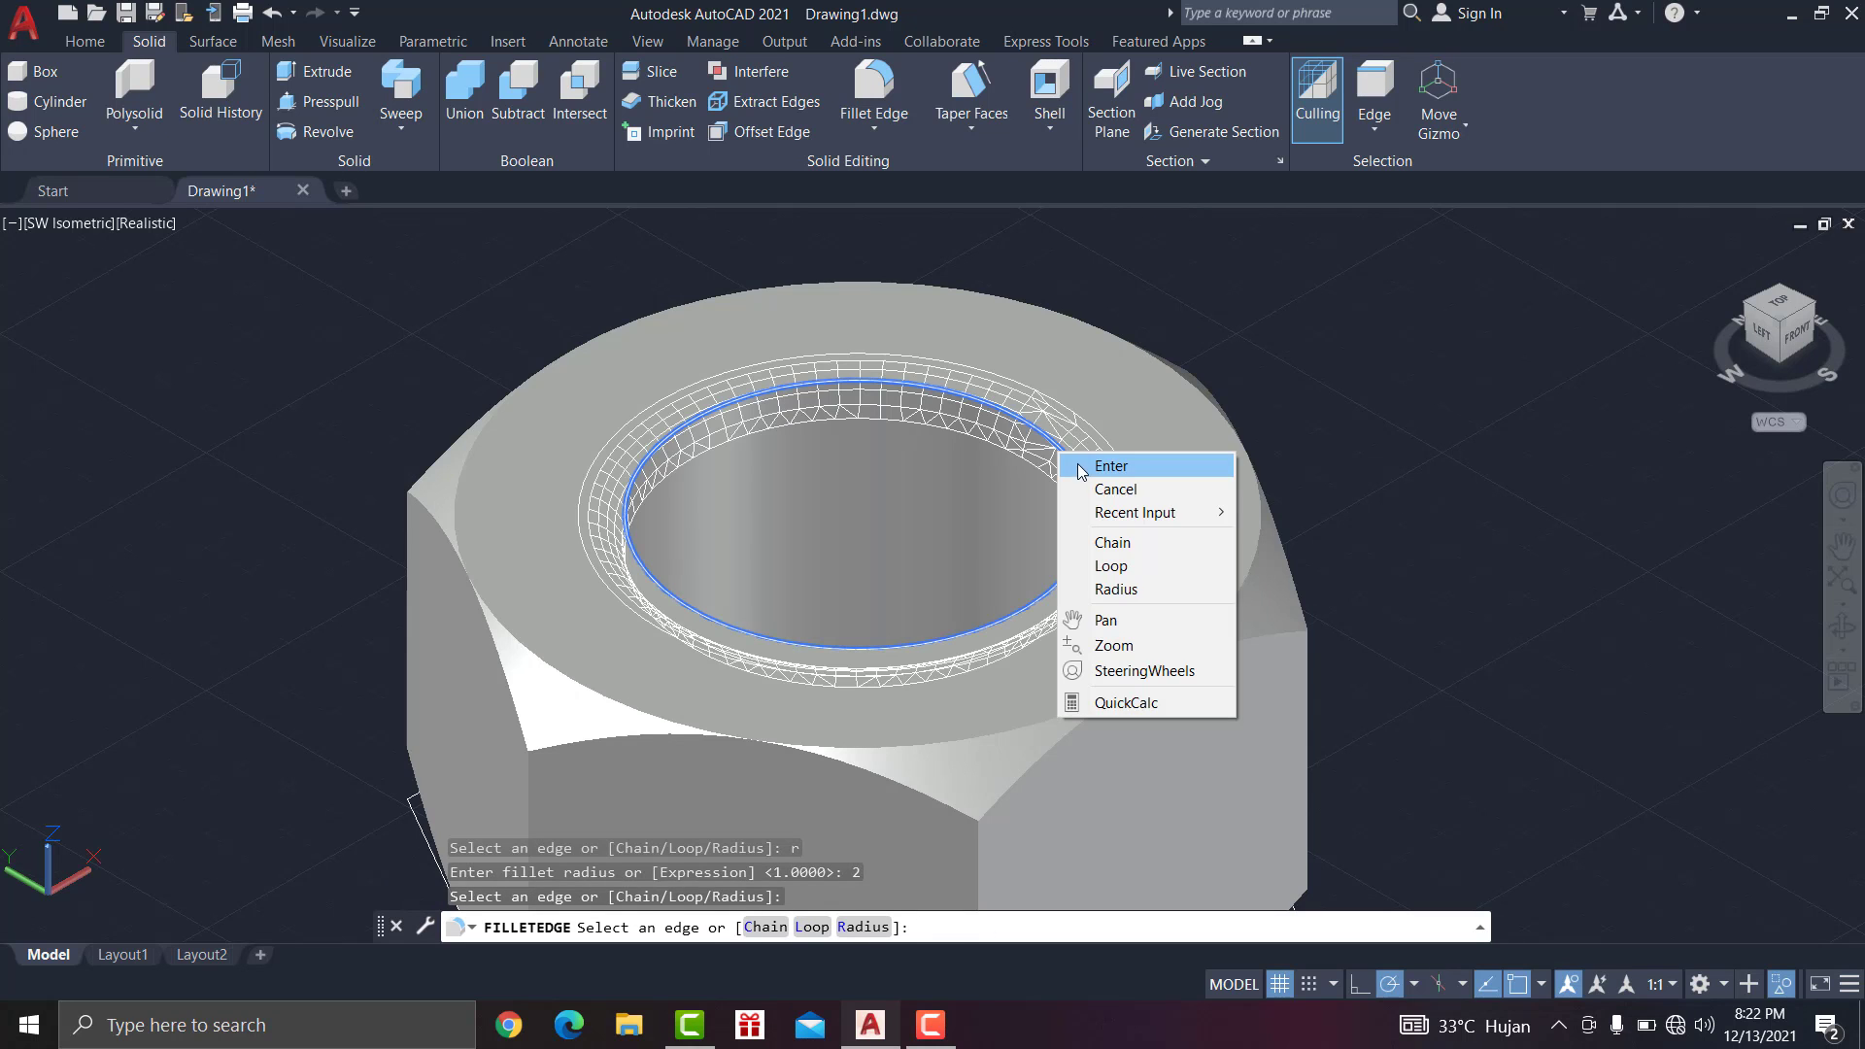
{"action": "left_click", "coordinate": [1091, 462]}
{"action": "scroll", "coordinate": [898, 440], "scroll_direction": "down", "scroll_amount": 5}
{"action": "scroll", "coordinate": [898, 440], "scroll_direction": "up", "scroll_amount": 3}
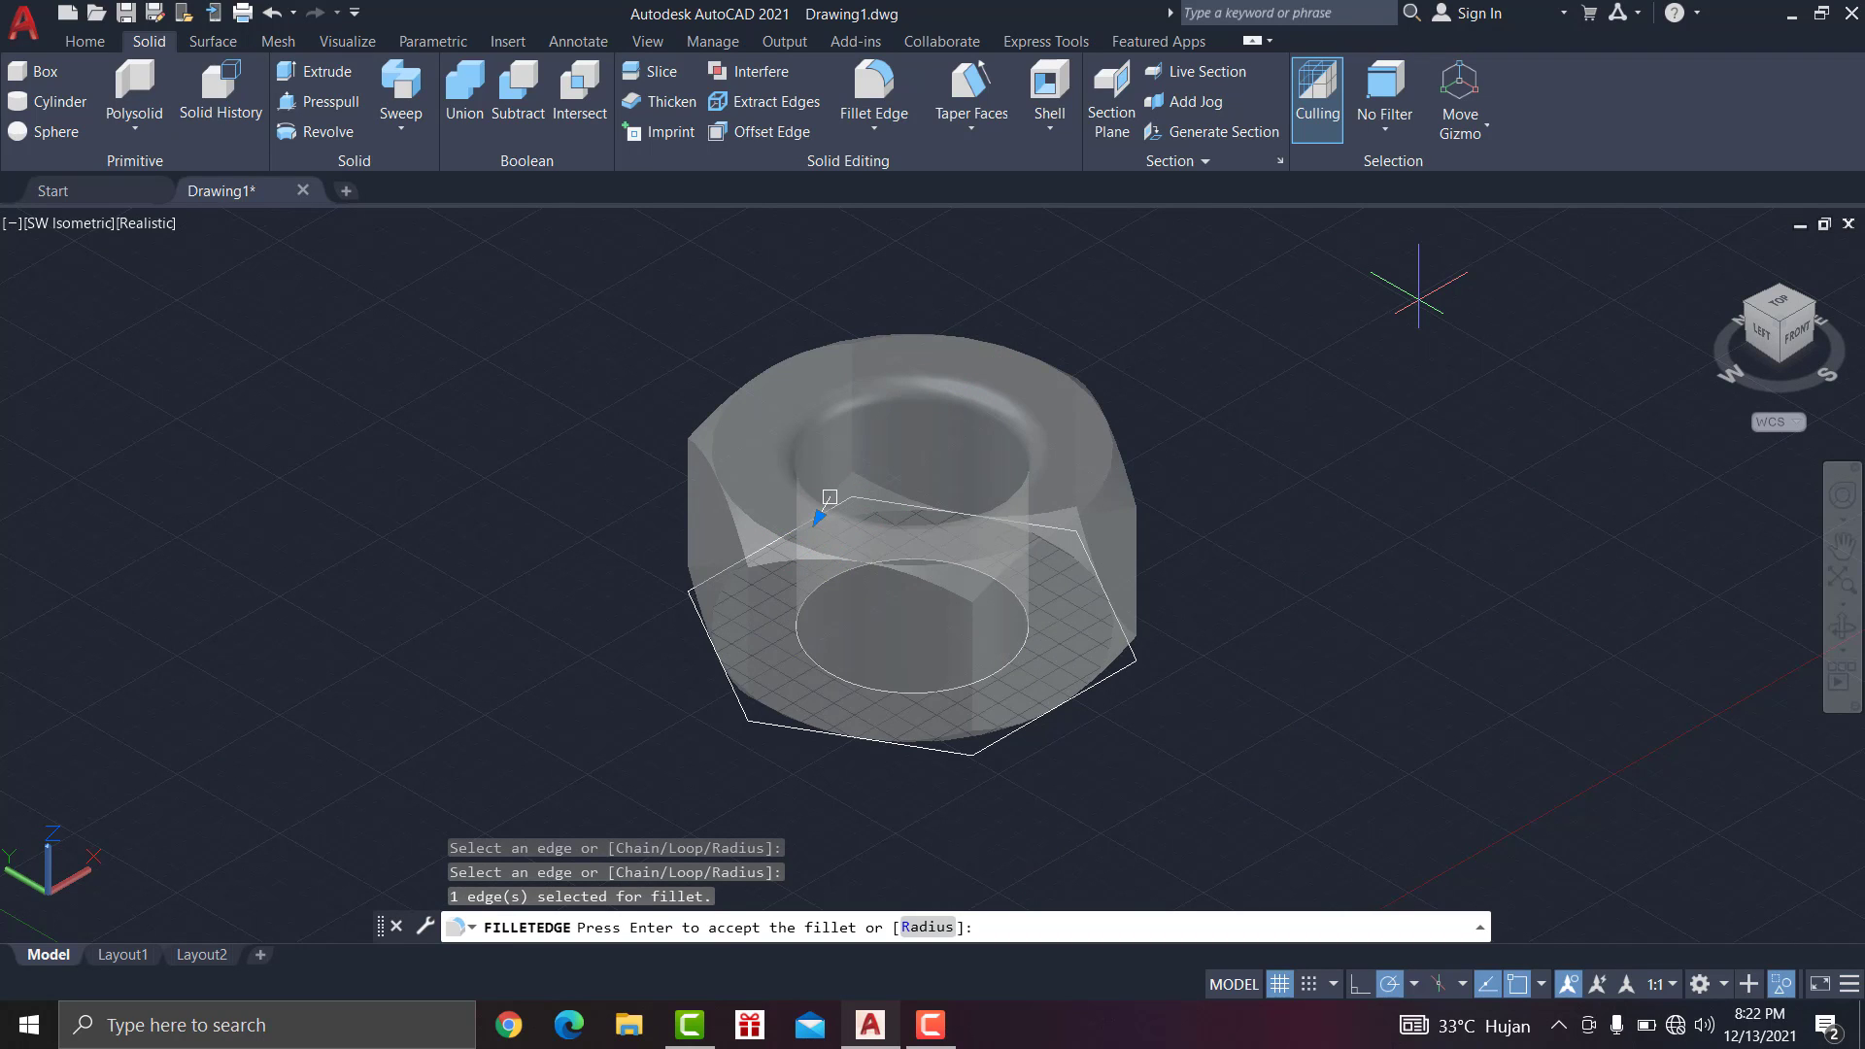
{"action": "key", "text": "Return"}
Step: Inspect the rounded hole edge up close and undo the fillet
{"action": "scroll", "coordinate": [1022, 372], "scroll_direction": "up", "scroll_amount": 5}
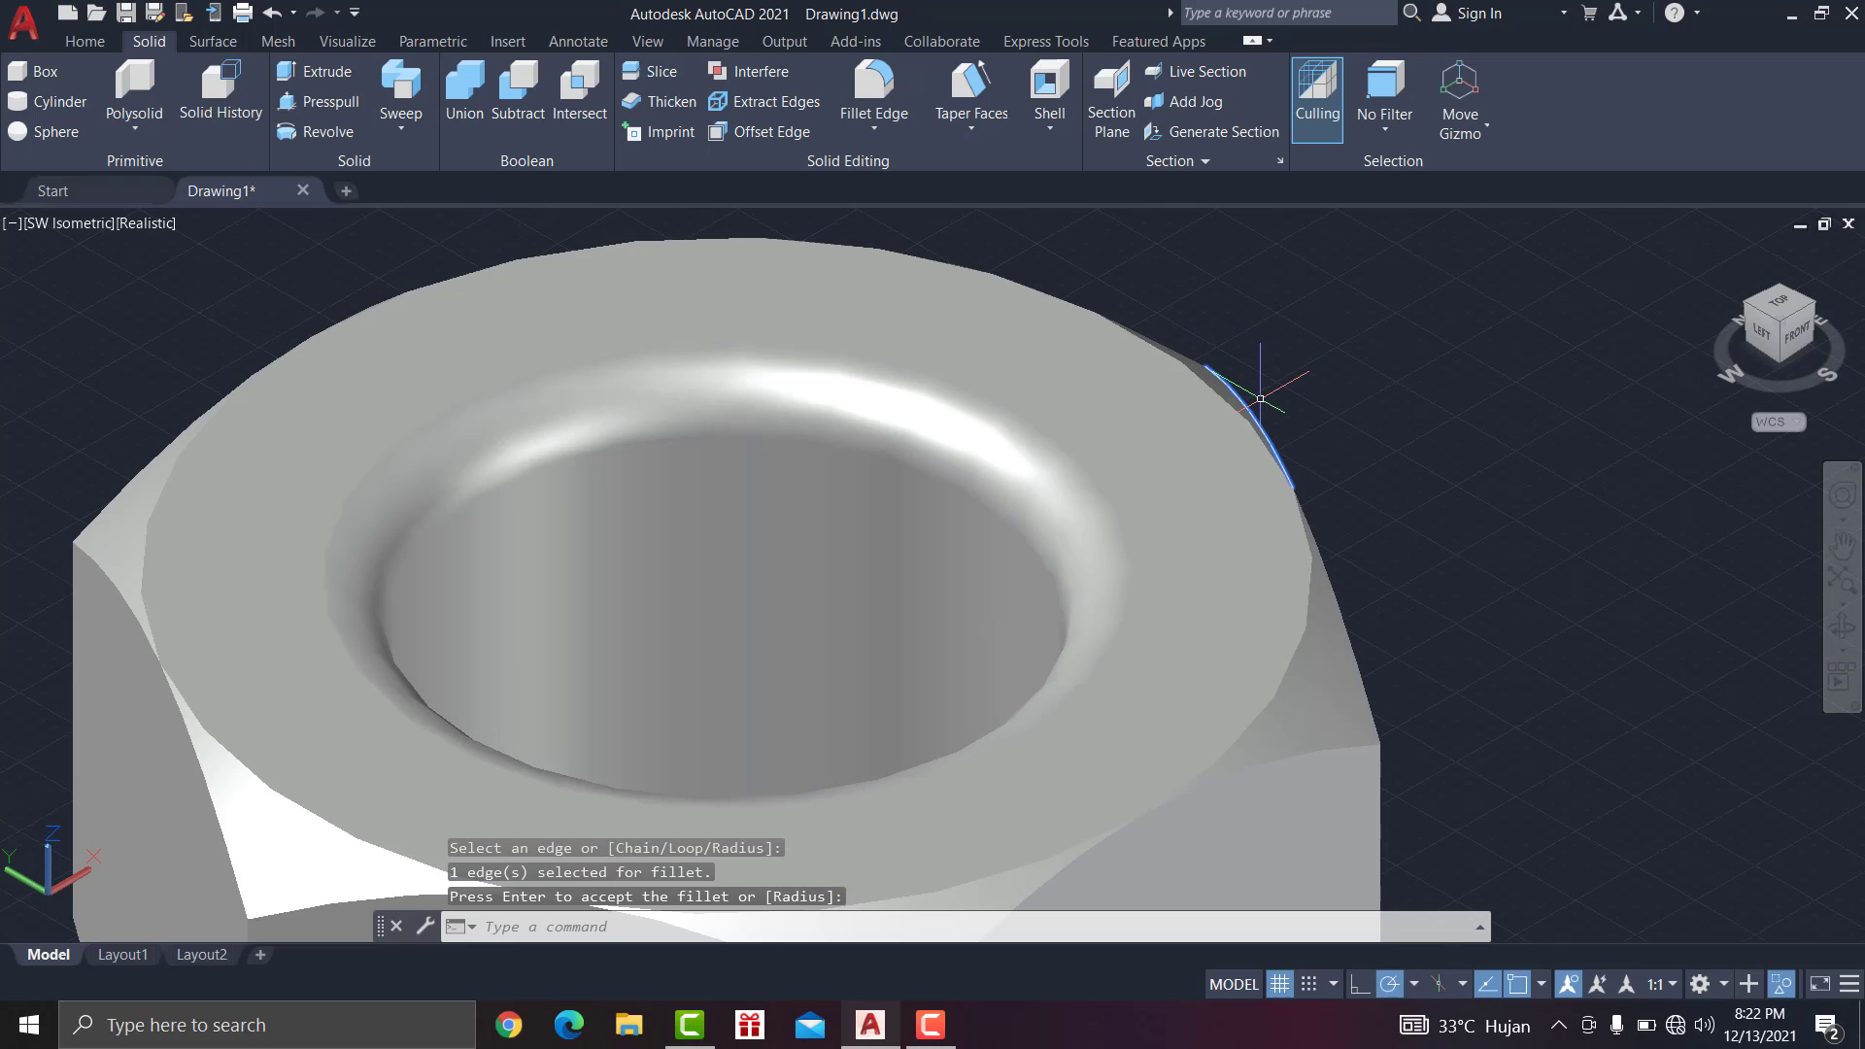
{"action": "key", "text": "ctrl+z"}
{"action": "key", "text": "ctrl+z"}
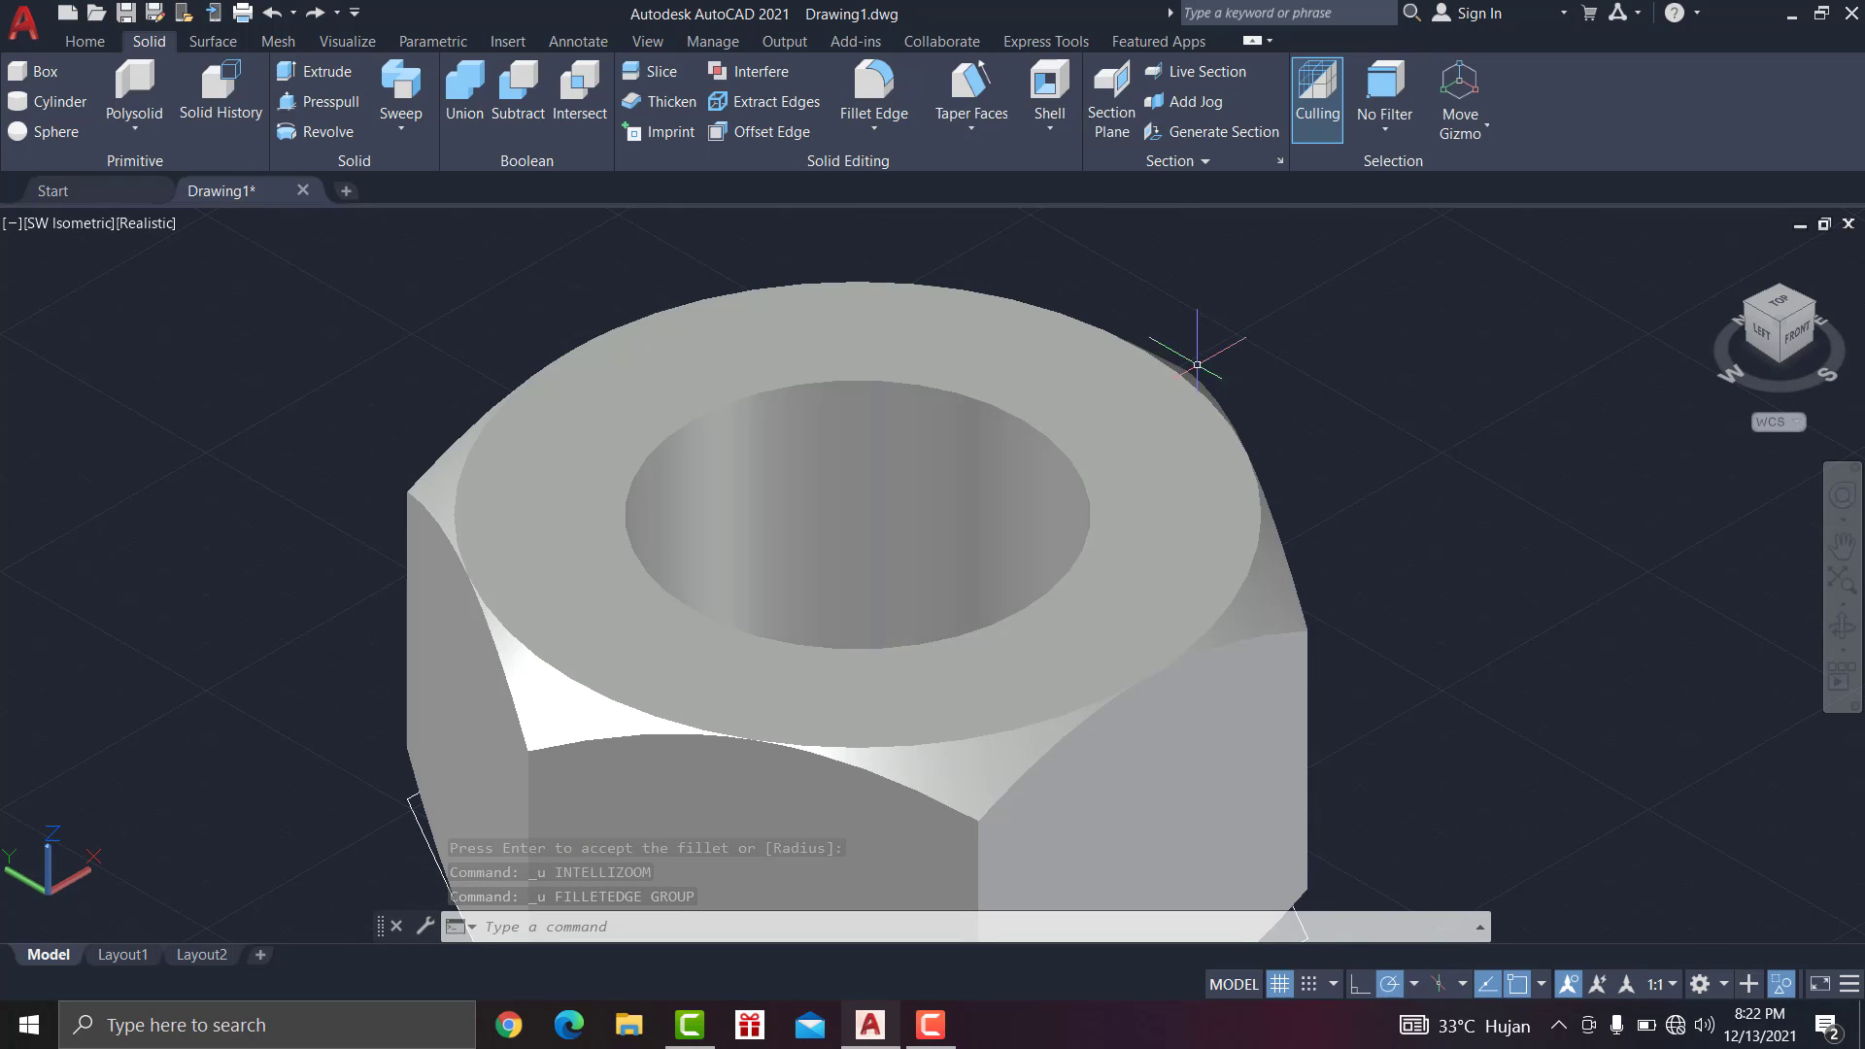
Step: Chamfer the upper edge of the nut's hole with Chamfer Edge, using its preset distances
{"action": "left_click", "coordinate": [894, 137]}
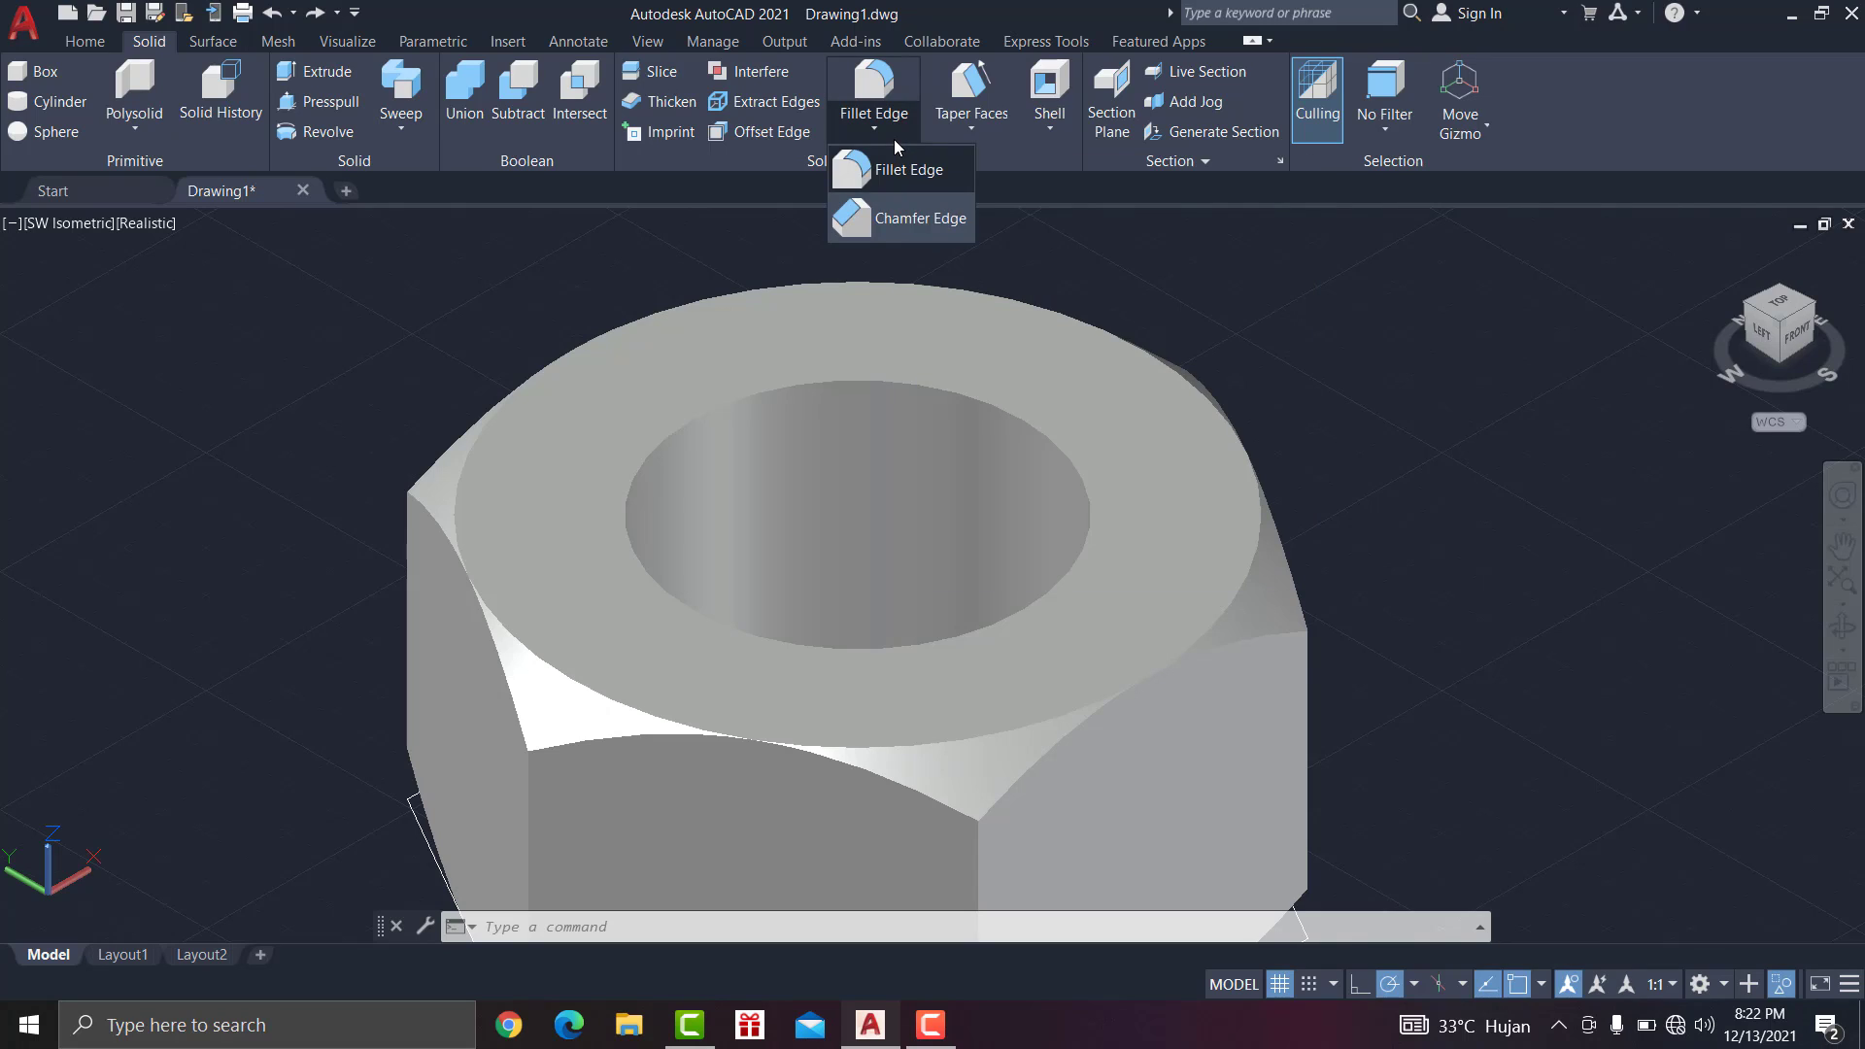
{"action": "left_click", "coordinate": [894, 217]}
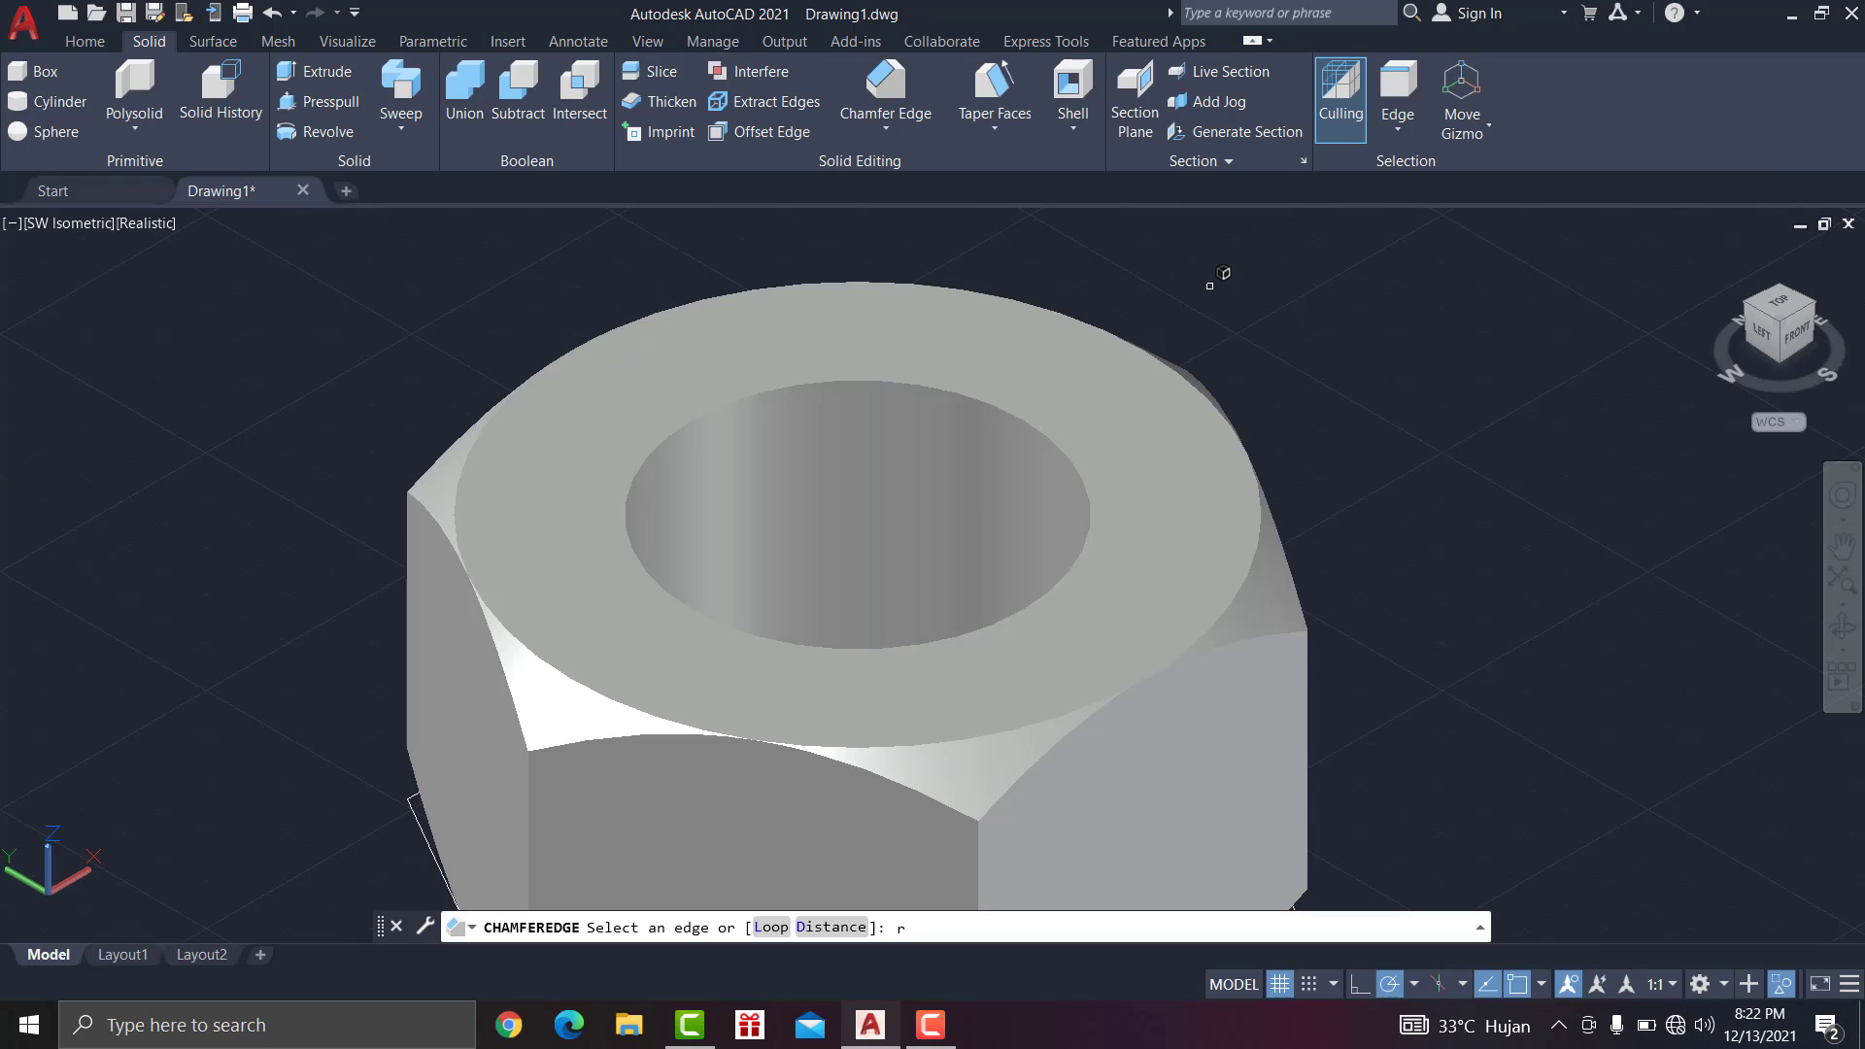
{"action": "key", "text": "Return"}
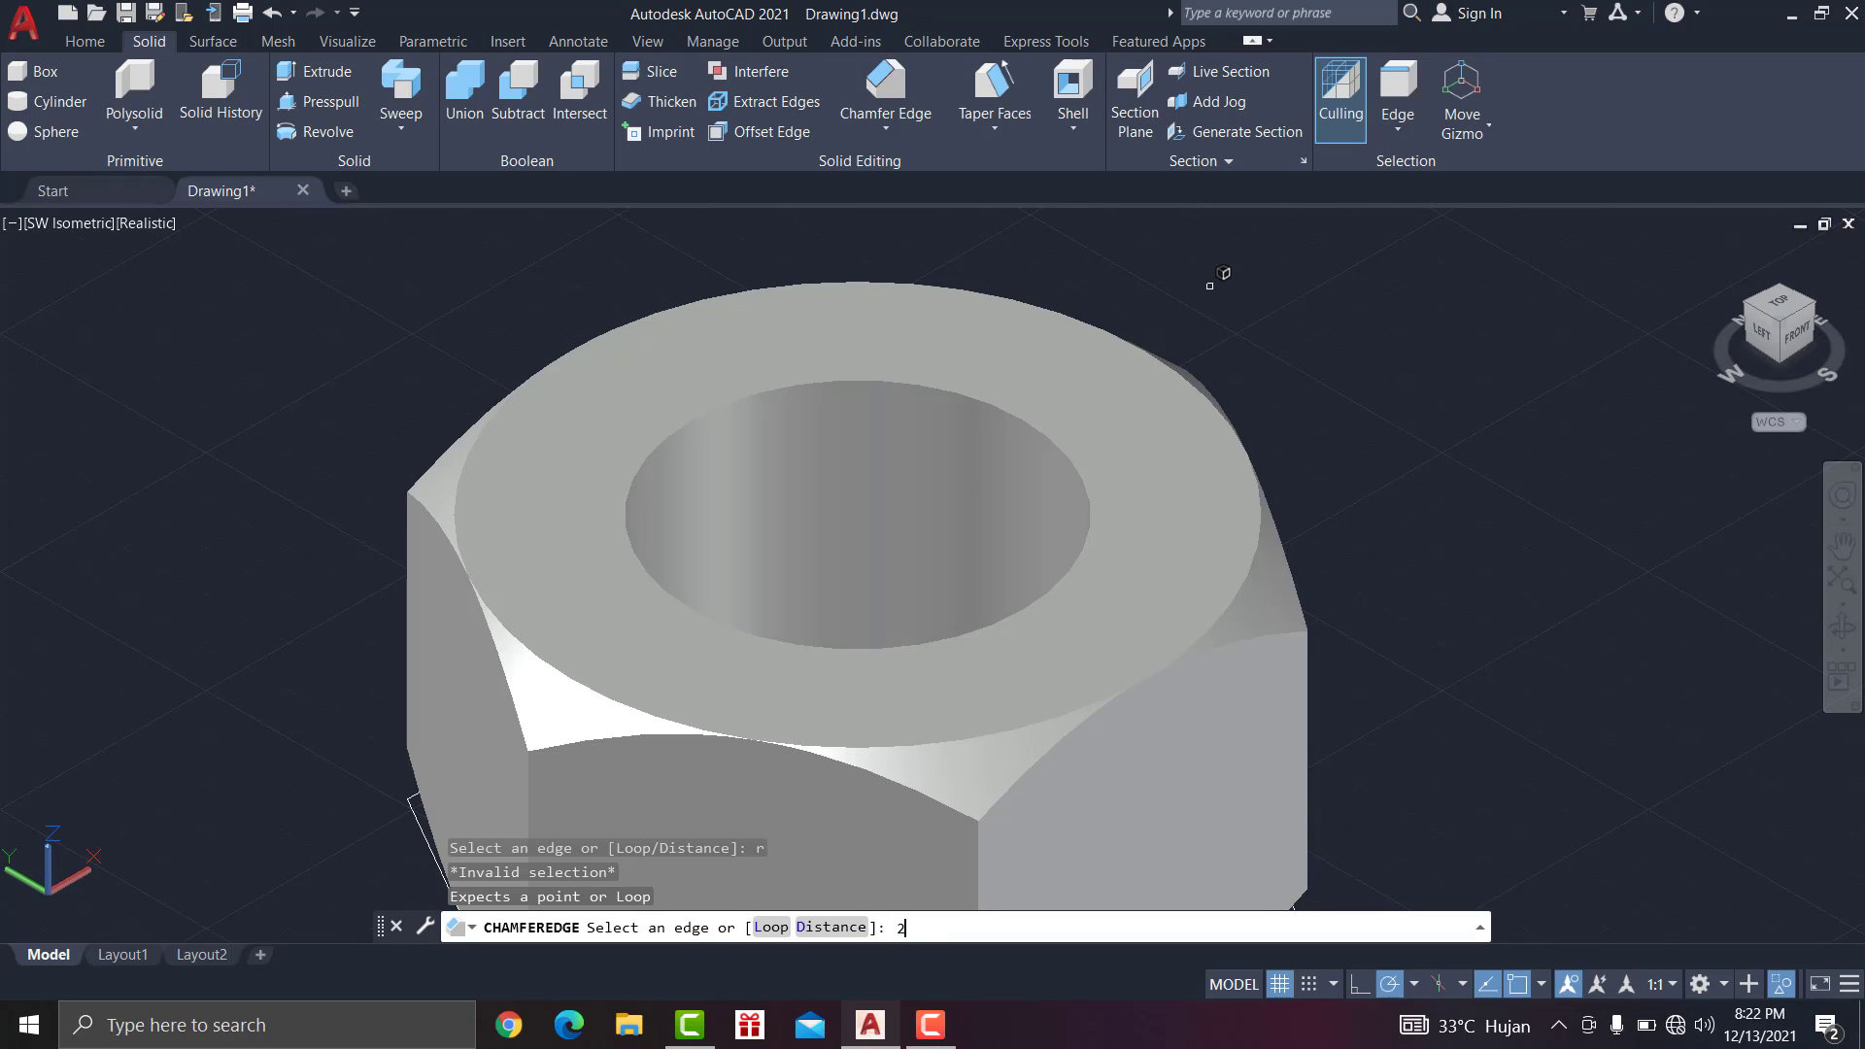
{"action": "key", "text": "Return"}
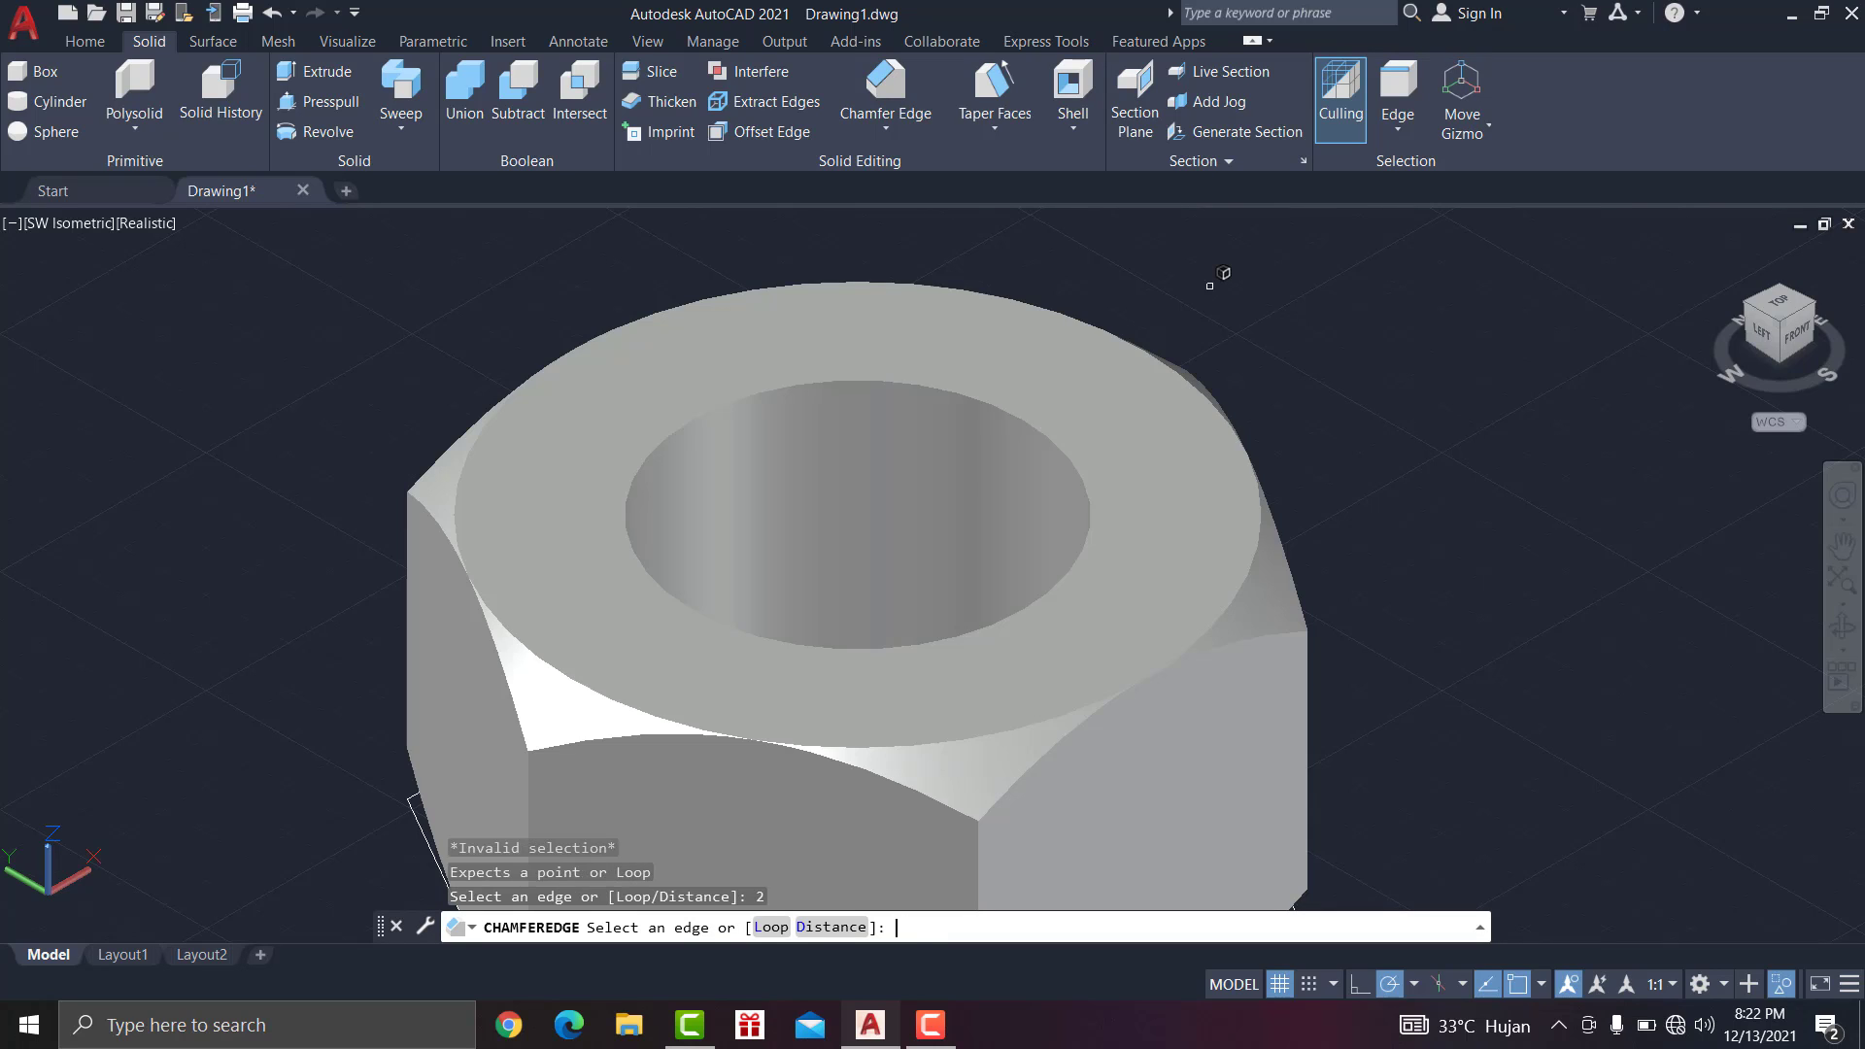
{"action": "left_click", "coordinate": [1051, 436]}
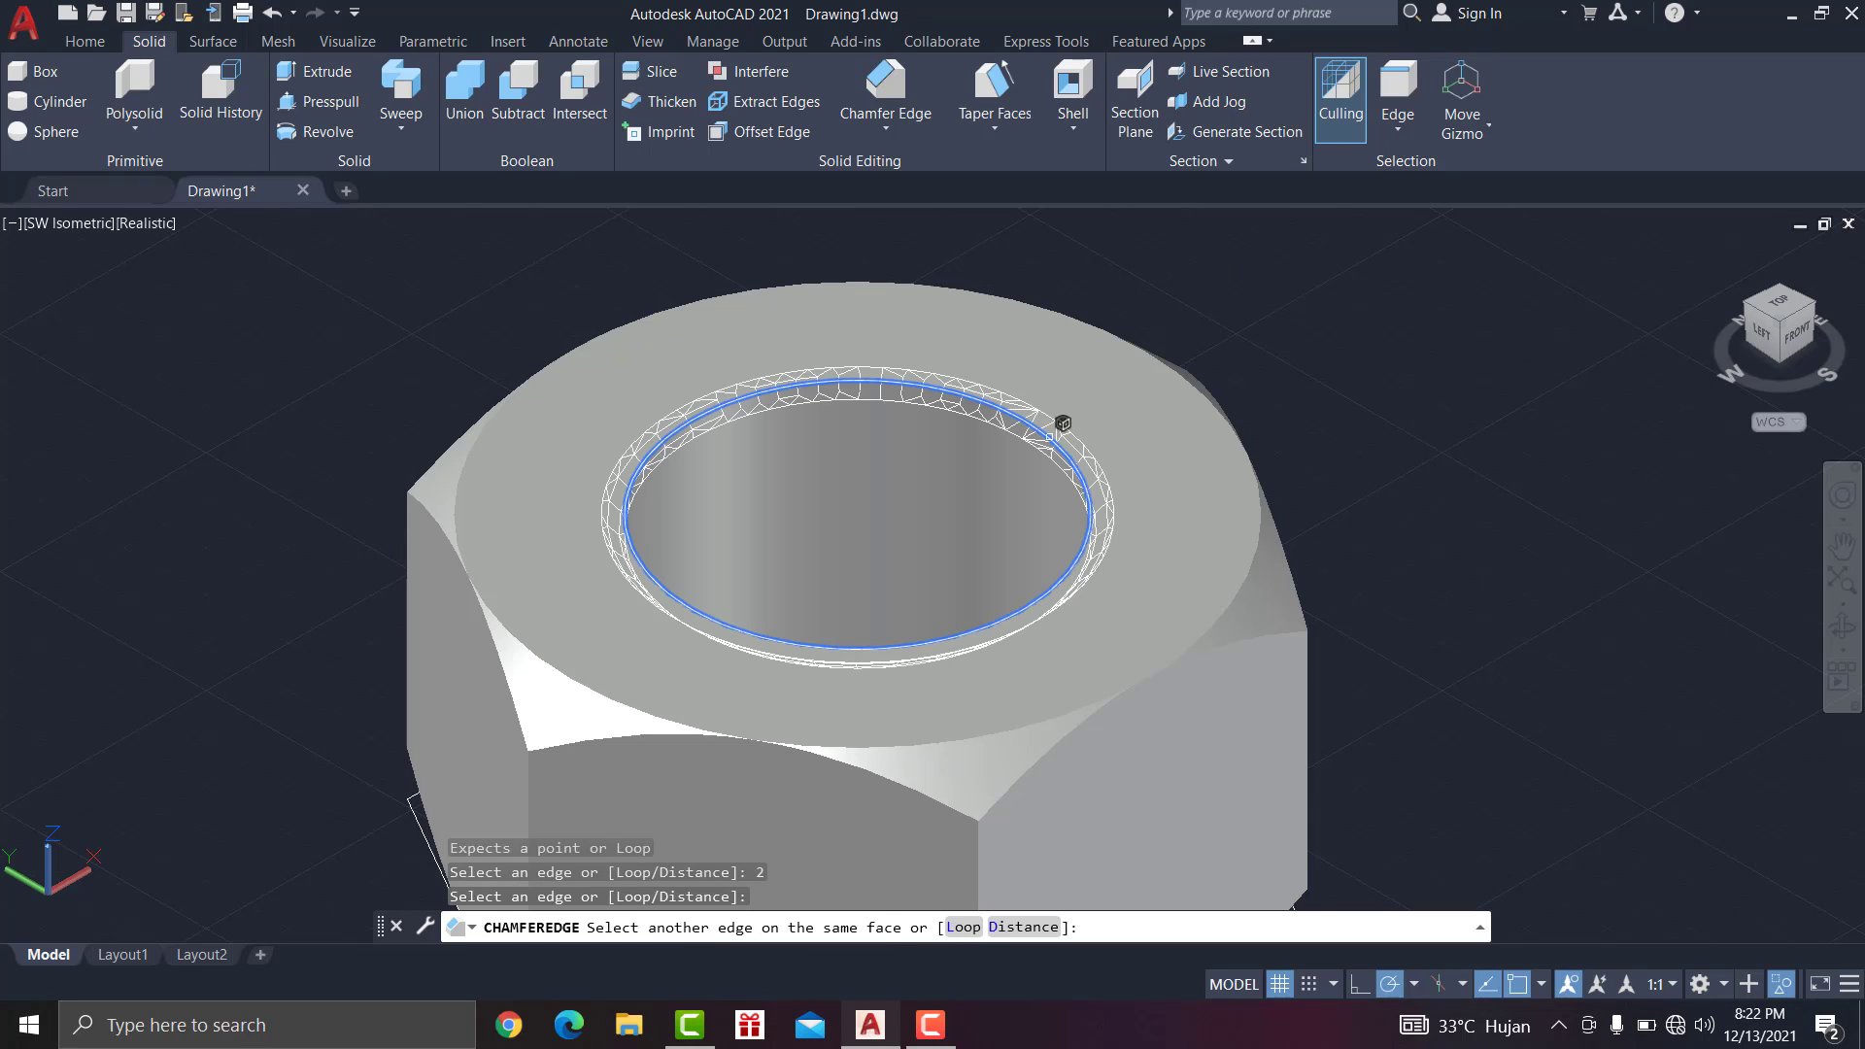
{"action": "key", "text": "Return"}
{"action": "key", "text": "Return"}
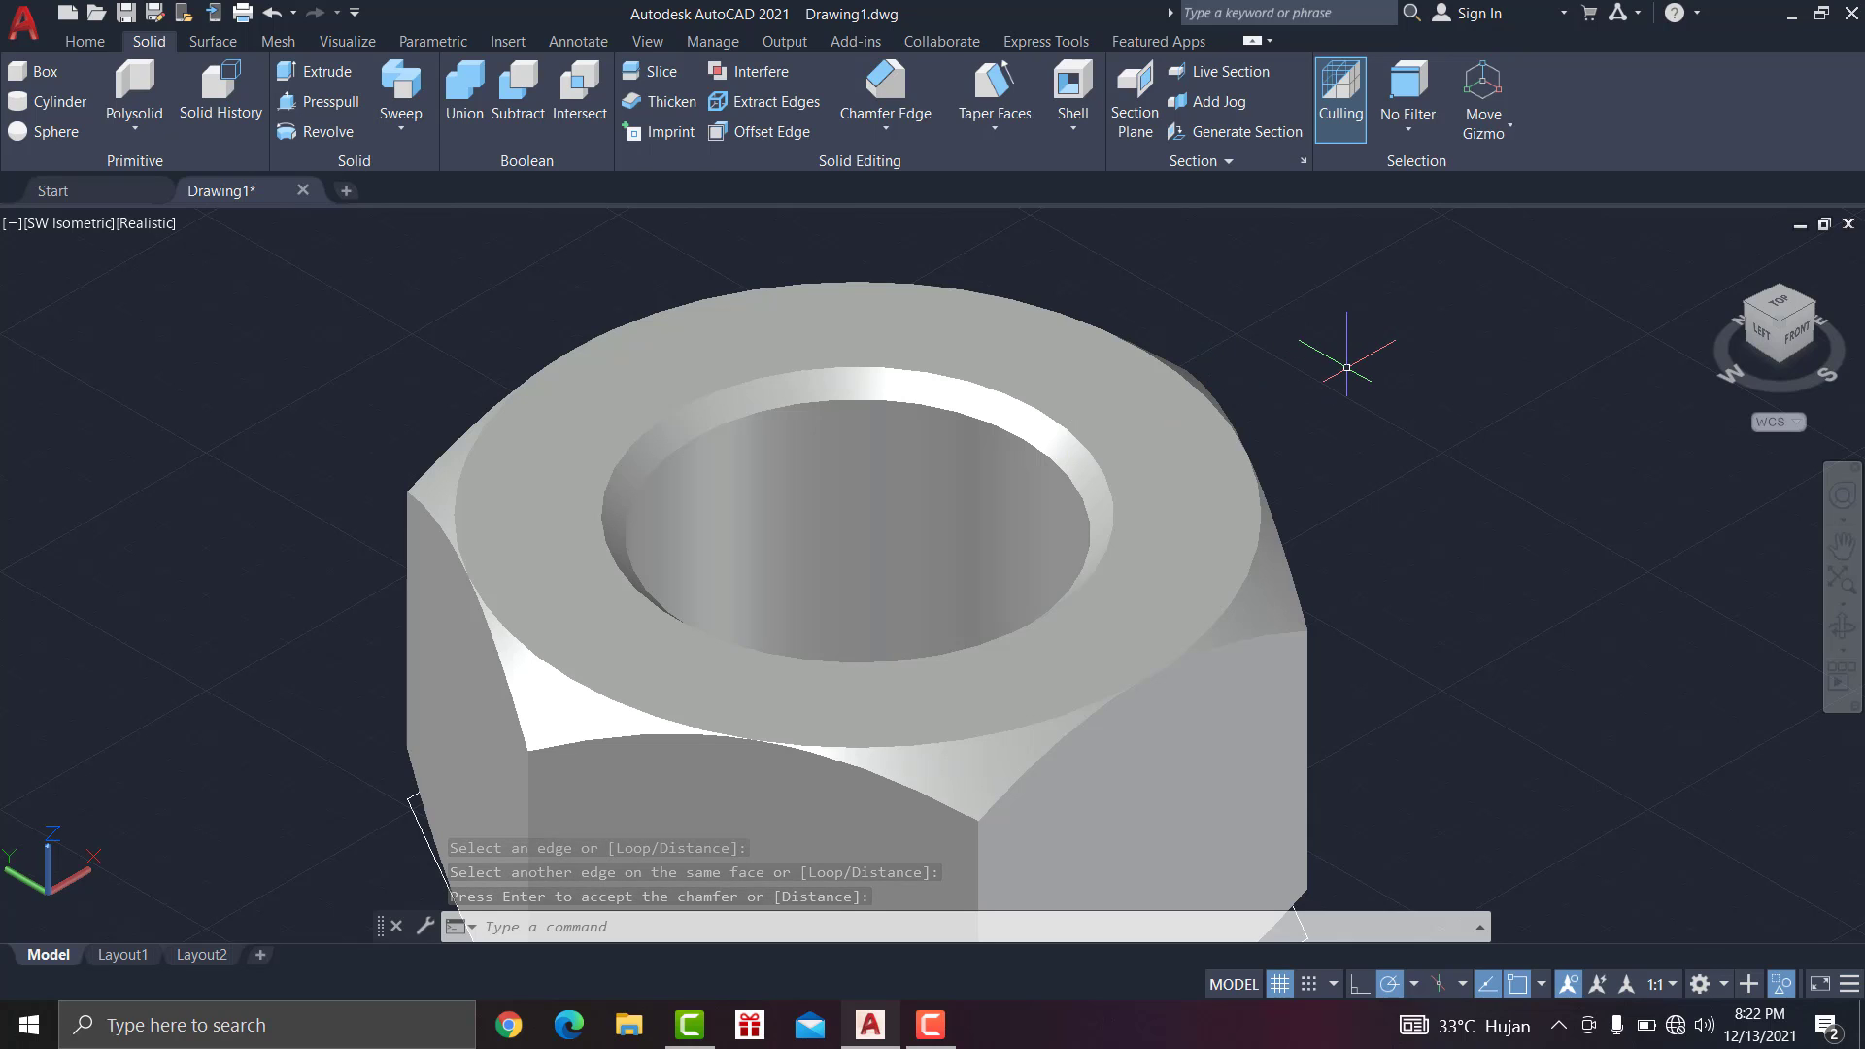
Step: Move the nut solid sideways, clear of its flat hexagon and circle outlines
{"action": "scroll", "coordinate": [1346, 367], "scroll_direction": "down", "scroll_amount": 3}
{"action": "scroll", "coordinate": [1335, 389], "scroll_direction": "up", "scroll_amount": 2}
{"action": "middle_click_drag", "start_coordinate": [1340, 407], "coordinate": [1192, 333]}
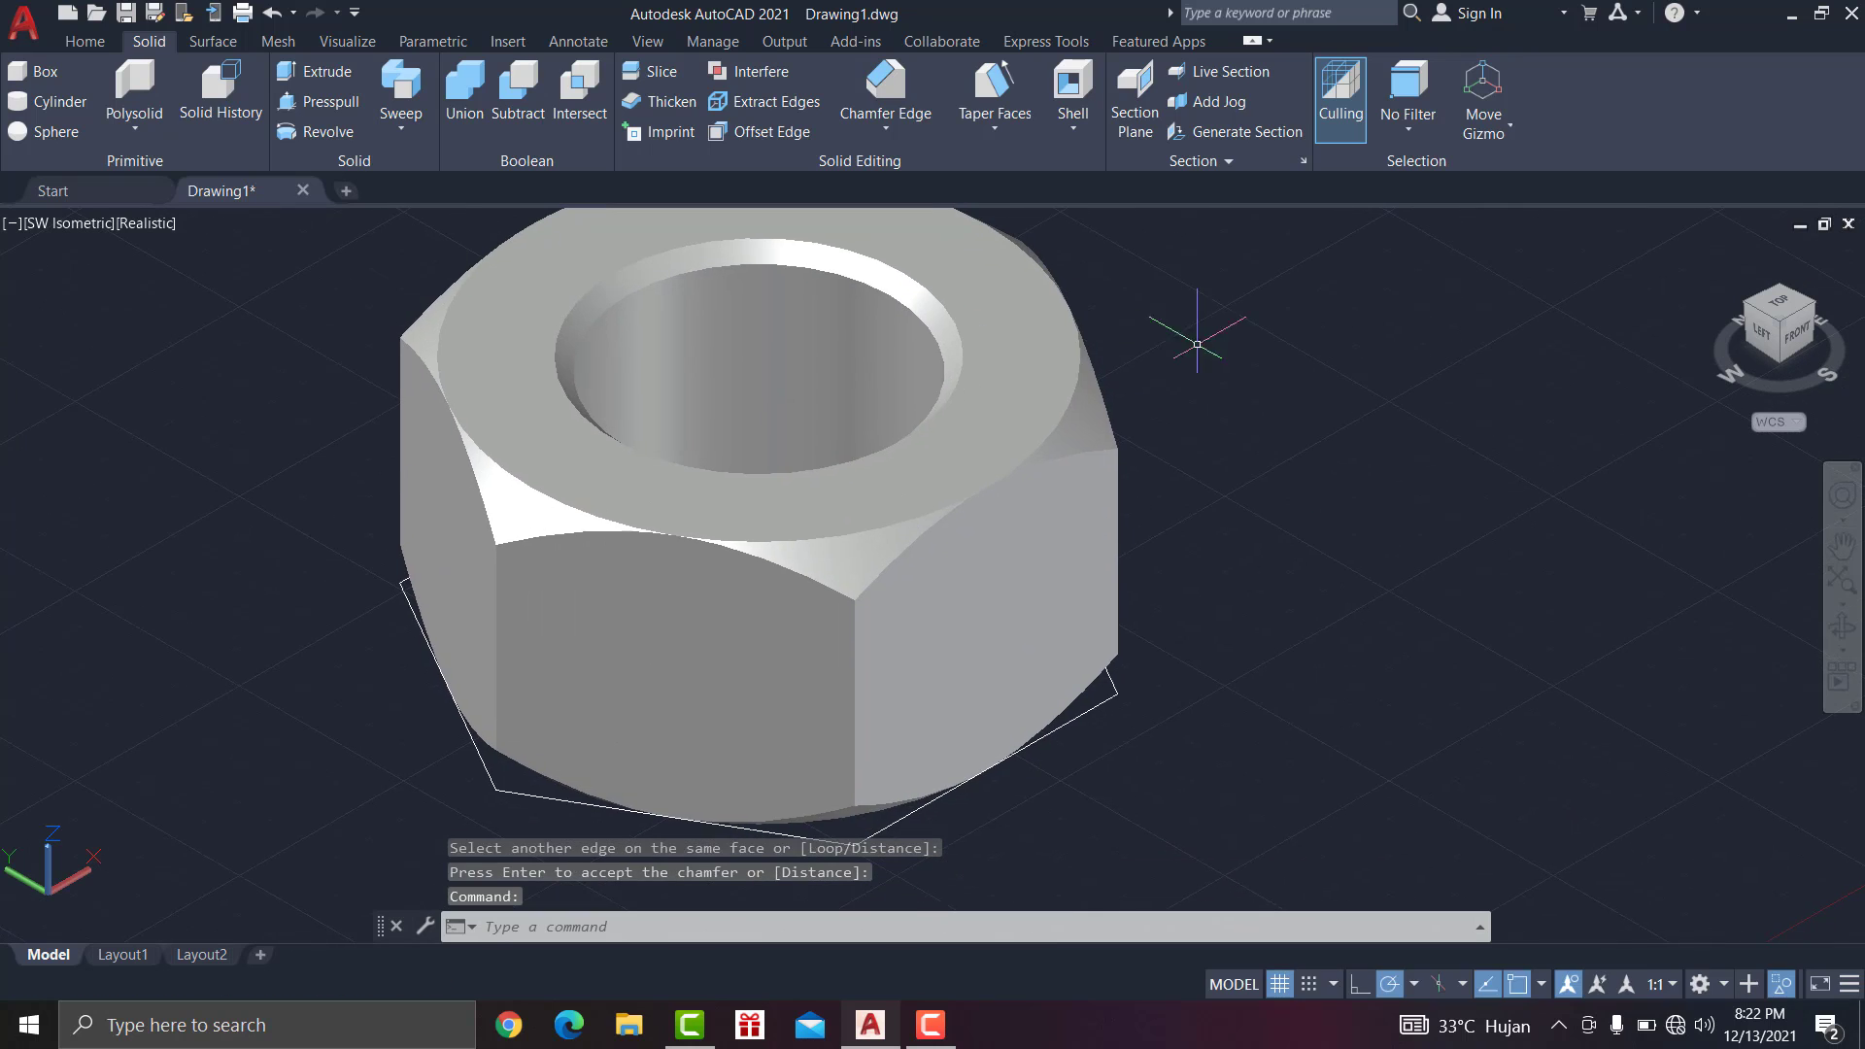
{"action": "key", "text": "Return"}
{"action": "middle_click_drag", "start_coordinate": [1816, 624], "coordinate": [1372, 708], "text": "shift"}
{"action": "middle_click_drag", "start_coordinate": [1021, 318], "coordinate": [987, 404]}
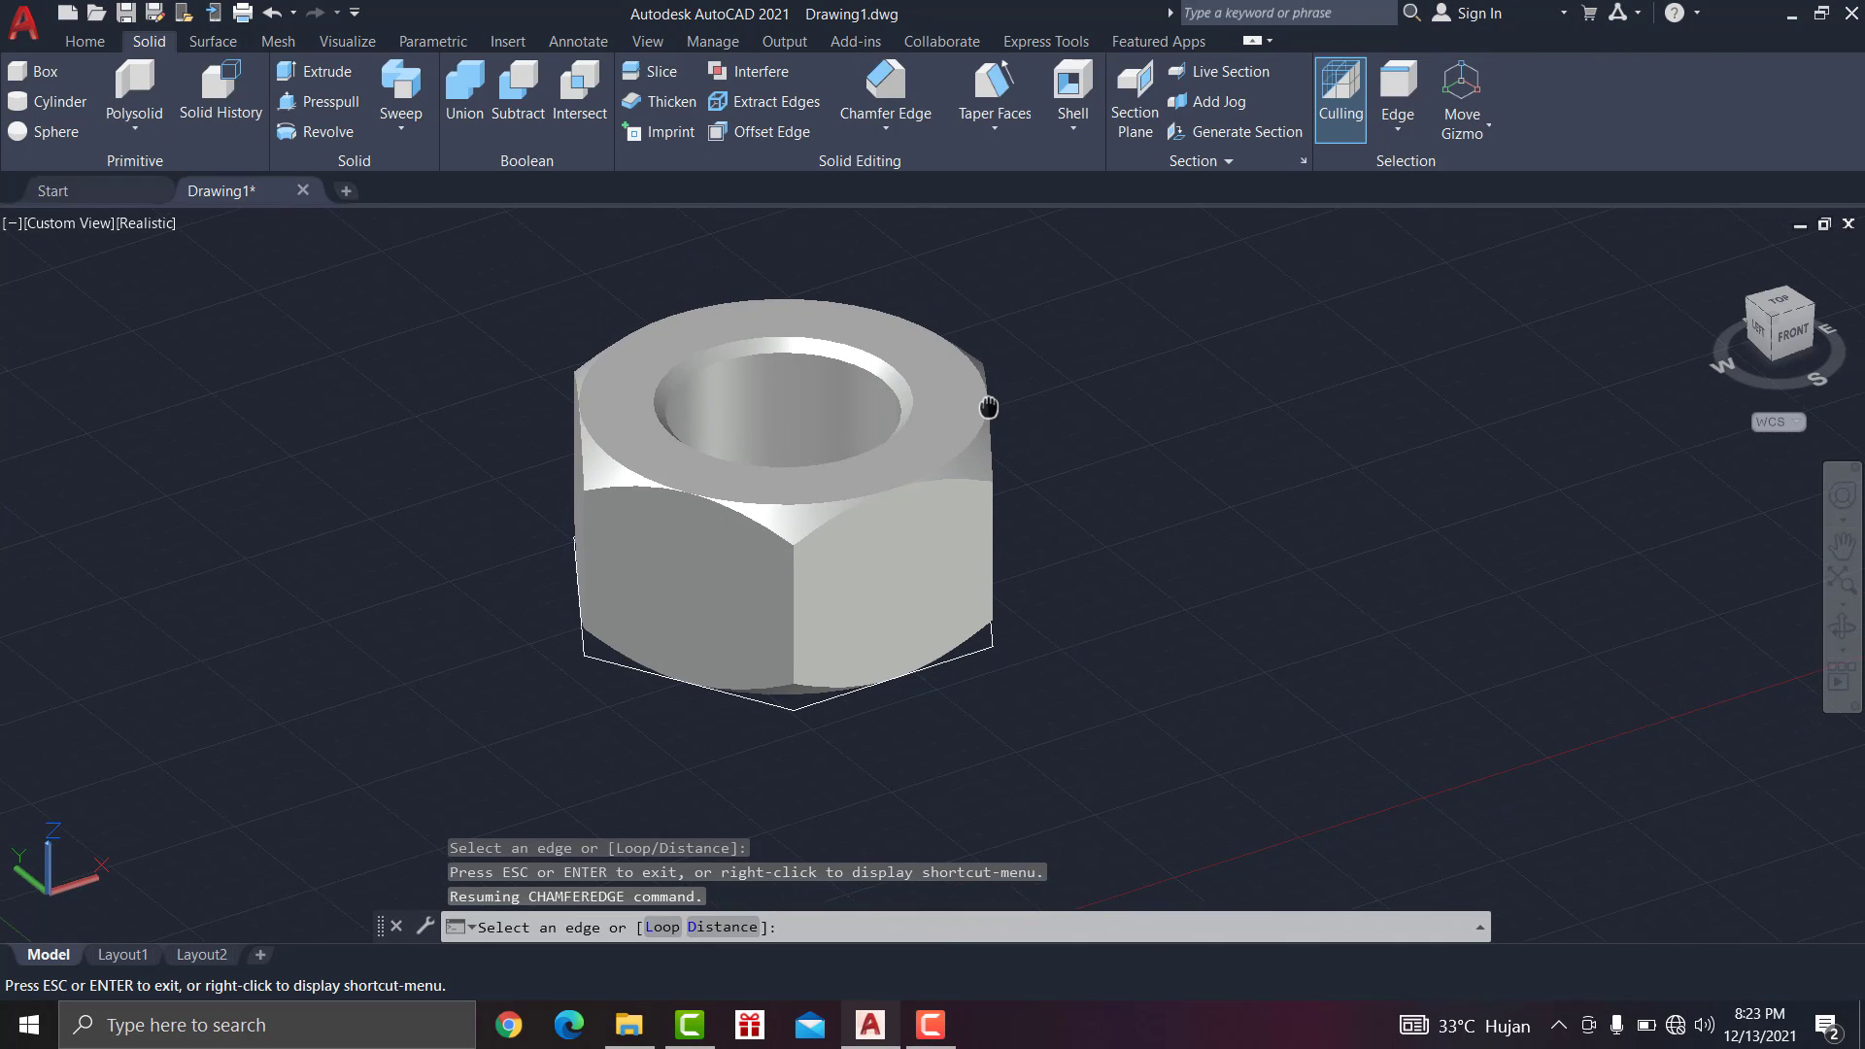
{"action": "left_click", "coordinate": [74, 49]}
{"action": "left_click", "coordinate": [633, 71]}
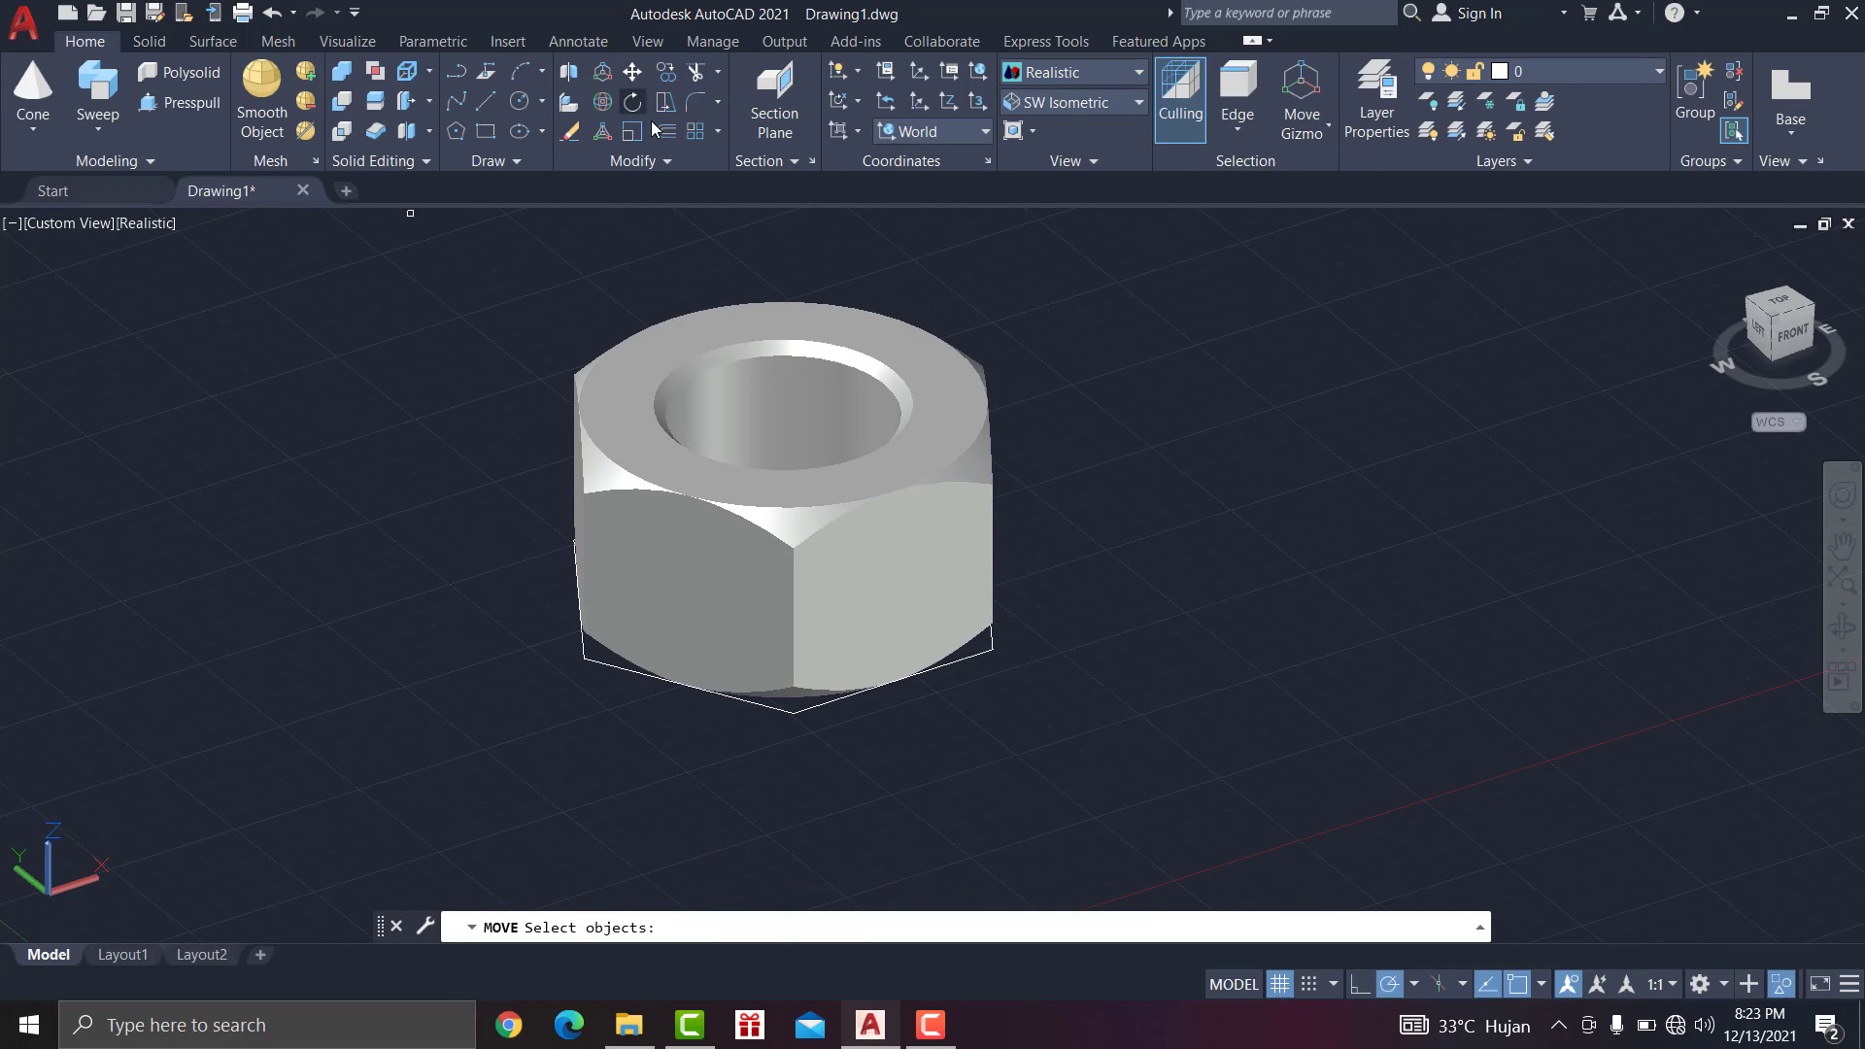
{"action": "left_click", "coordinate": [783, 593]}
{"action": "key", "text": "Return"}
{"action": "left_click", "coordinate": [783, 593]}
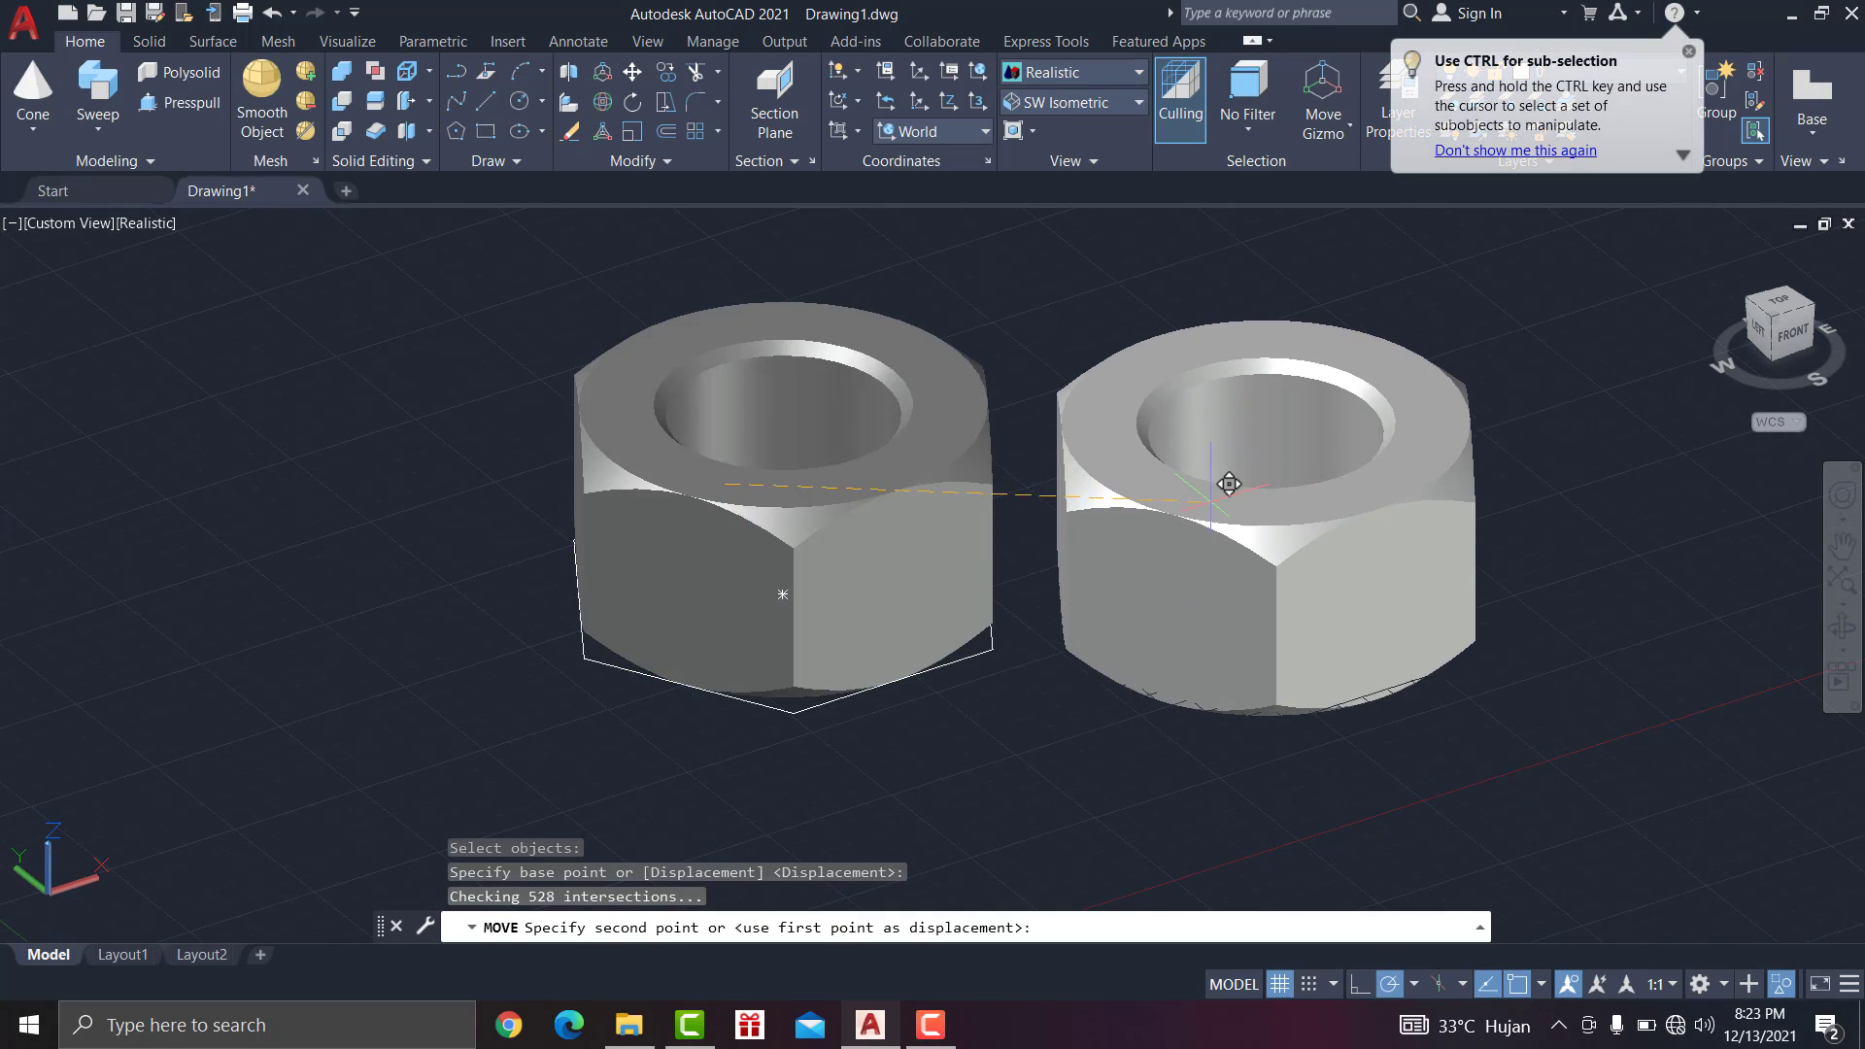
{"action": "left_click", "coordinate": [1253, 472]}
Step: Erase the hexagon and circle outlines left behind at the nut's original position
{"action": "left_click", "coordinate": [566, 134]}
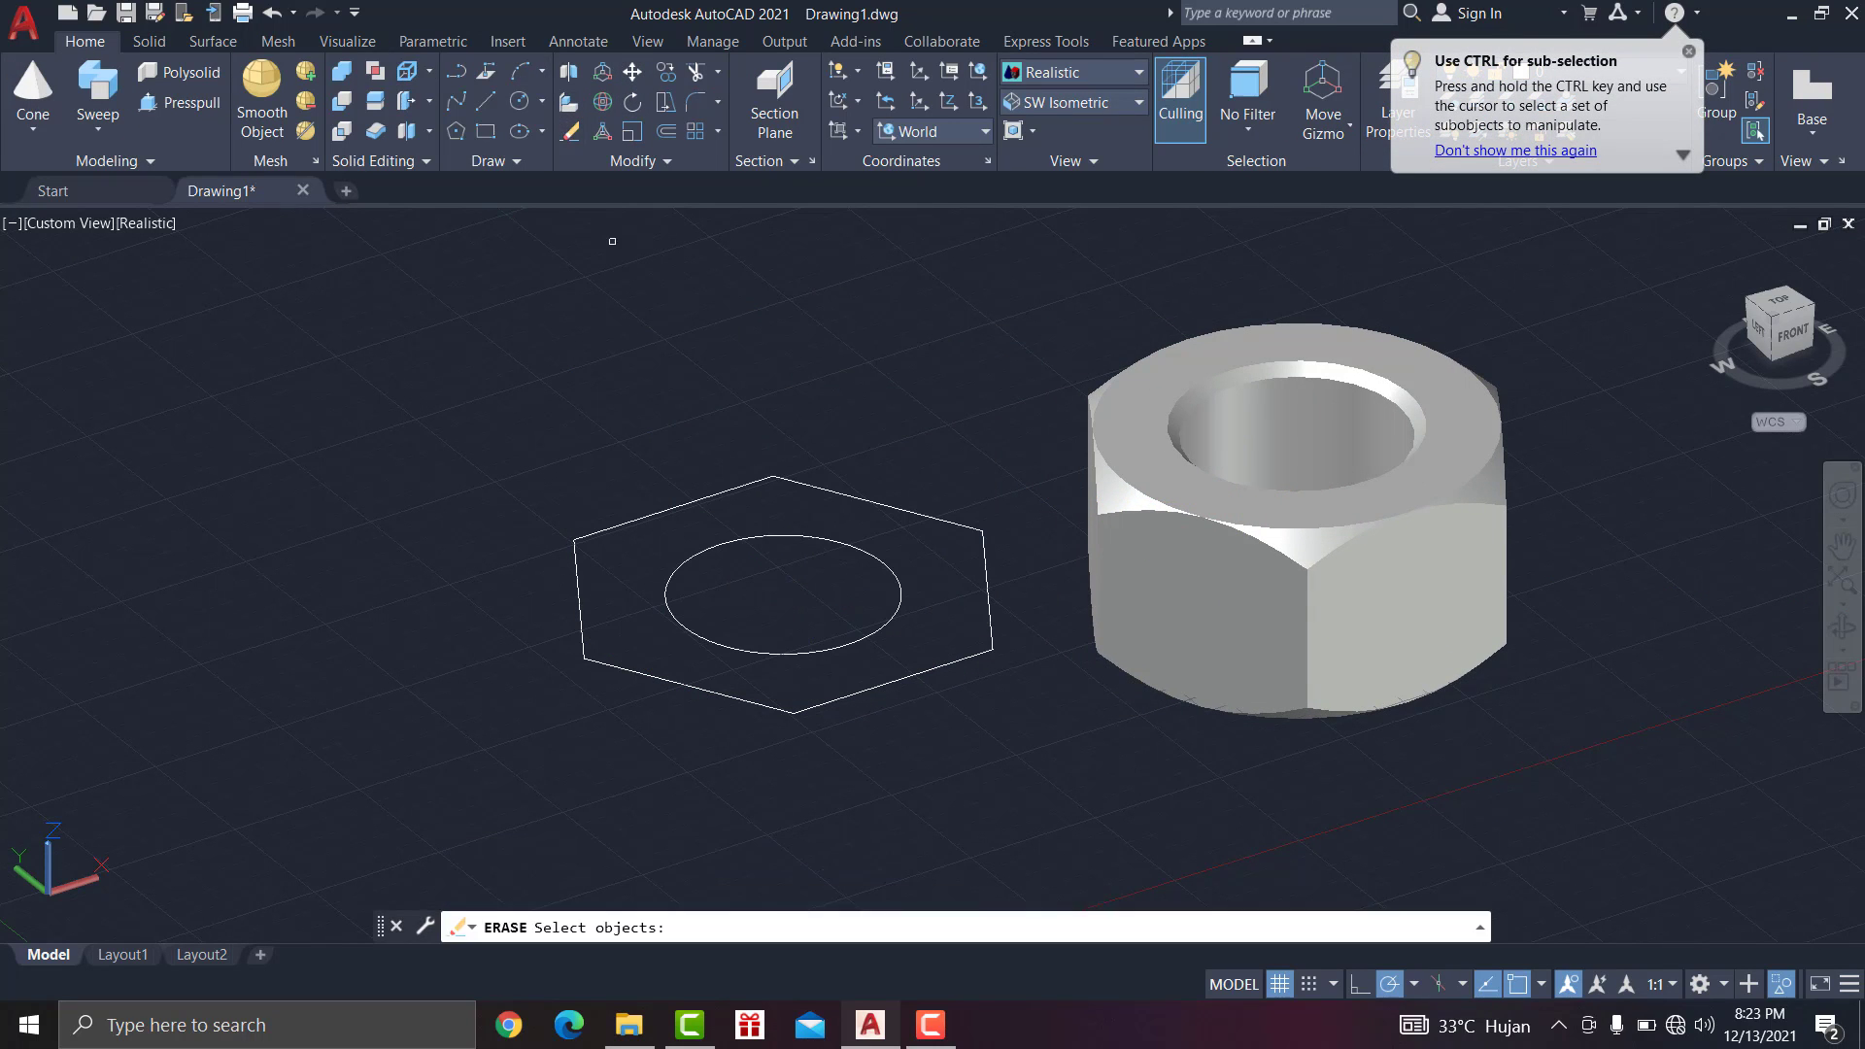
{"action": "left_click", "coordinate": [935, 702]}
{"action": "left_click", "coordinate": [580, 452]}
{"action": "key", "text": "Return"}
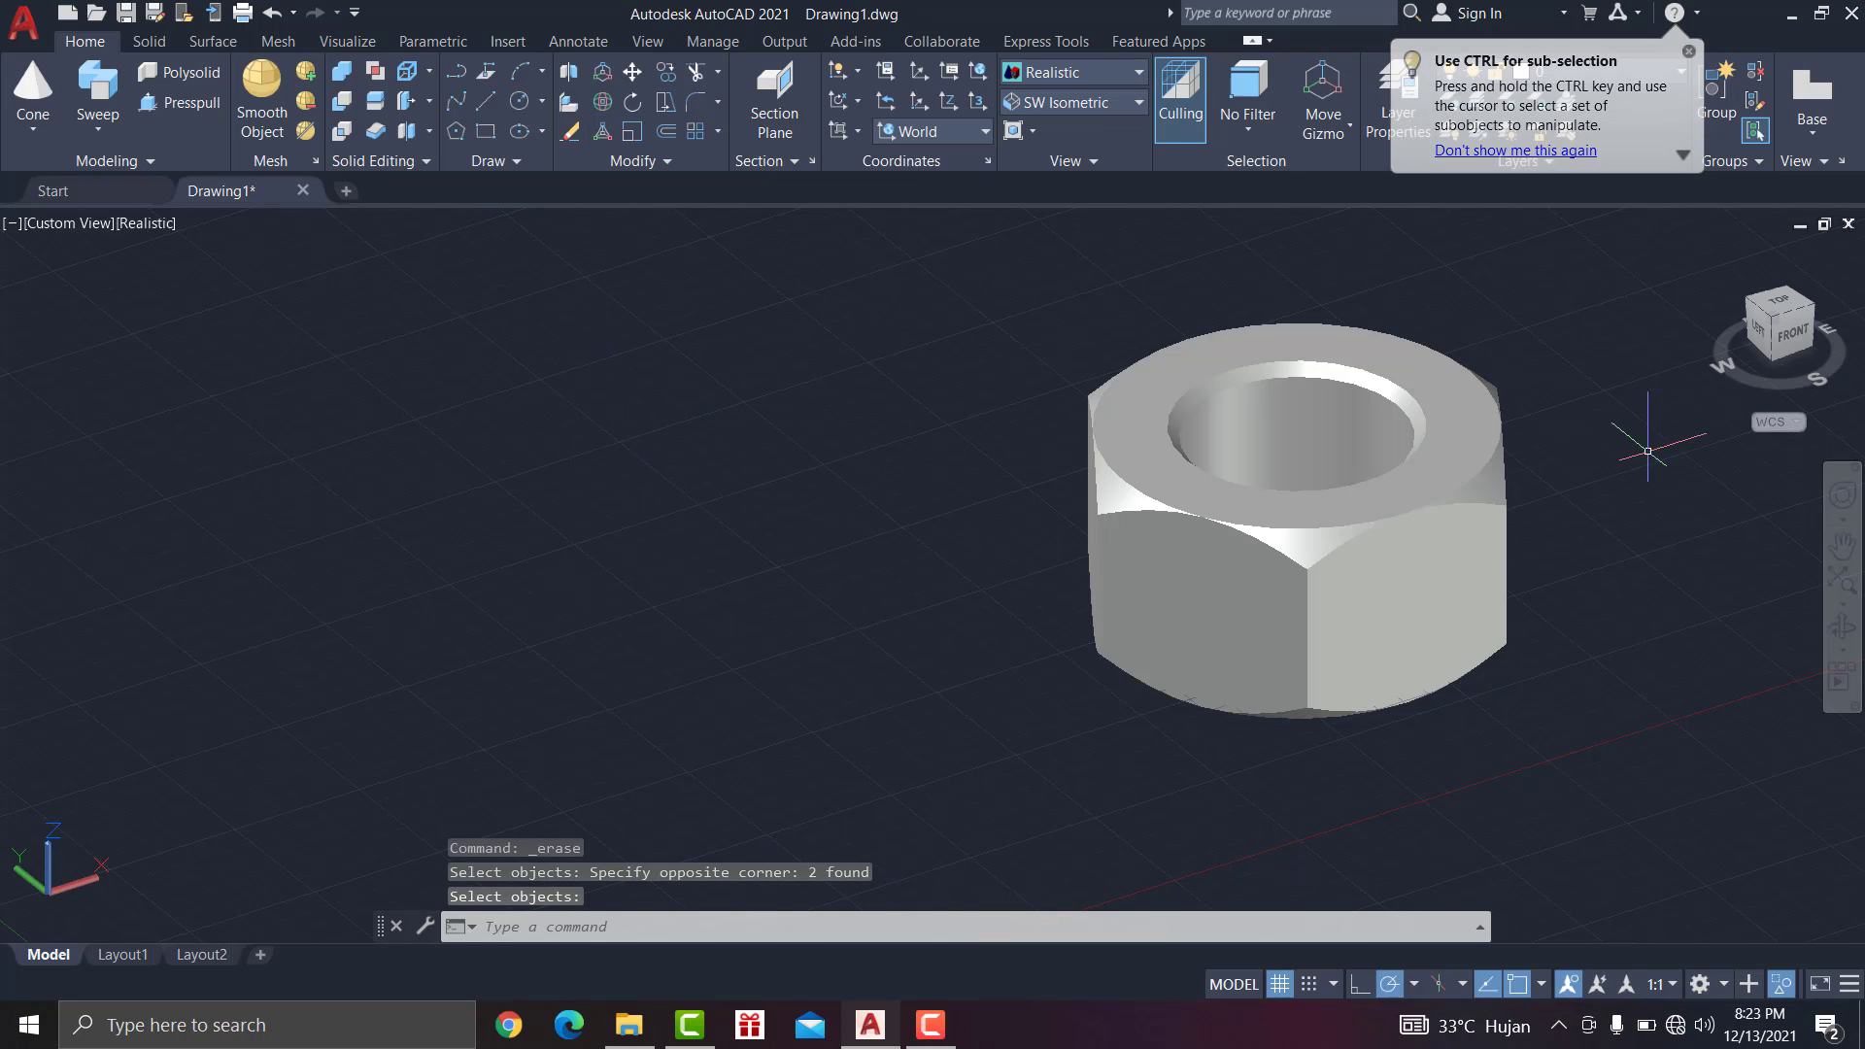
Step: Chamfer the lower edge of the nut's hole with Chamfer Edge, accepting its preset distances
{"action": "scroll", "coordinate": [1590, 500], "scroll_direction": "up", "scroll_amount": 2}
{"action": "middle_click_drag", "start_coordinate": [1554, 493], "coordinate": [1401, 516]}
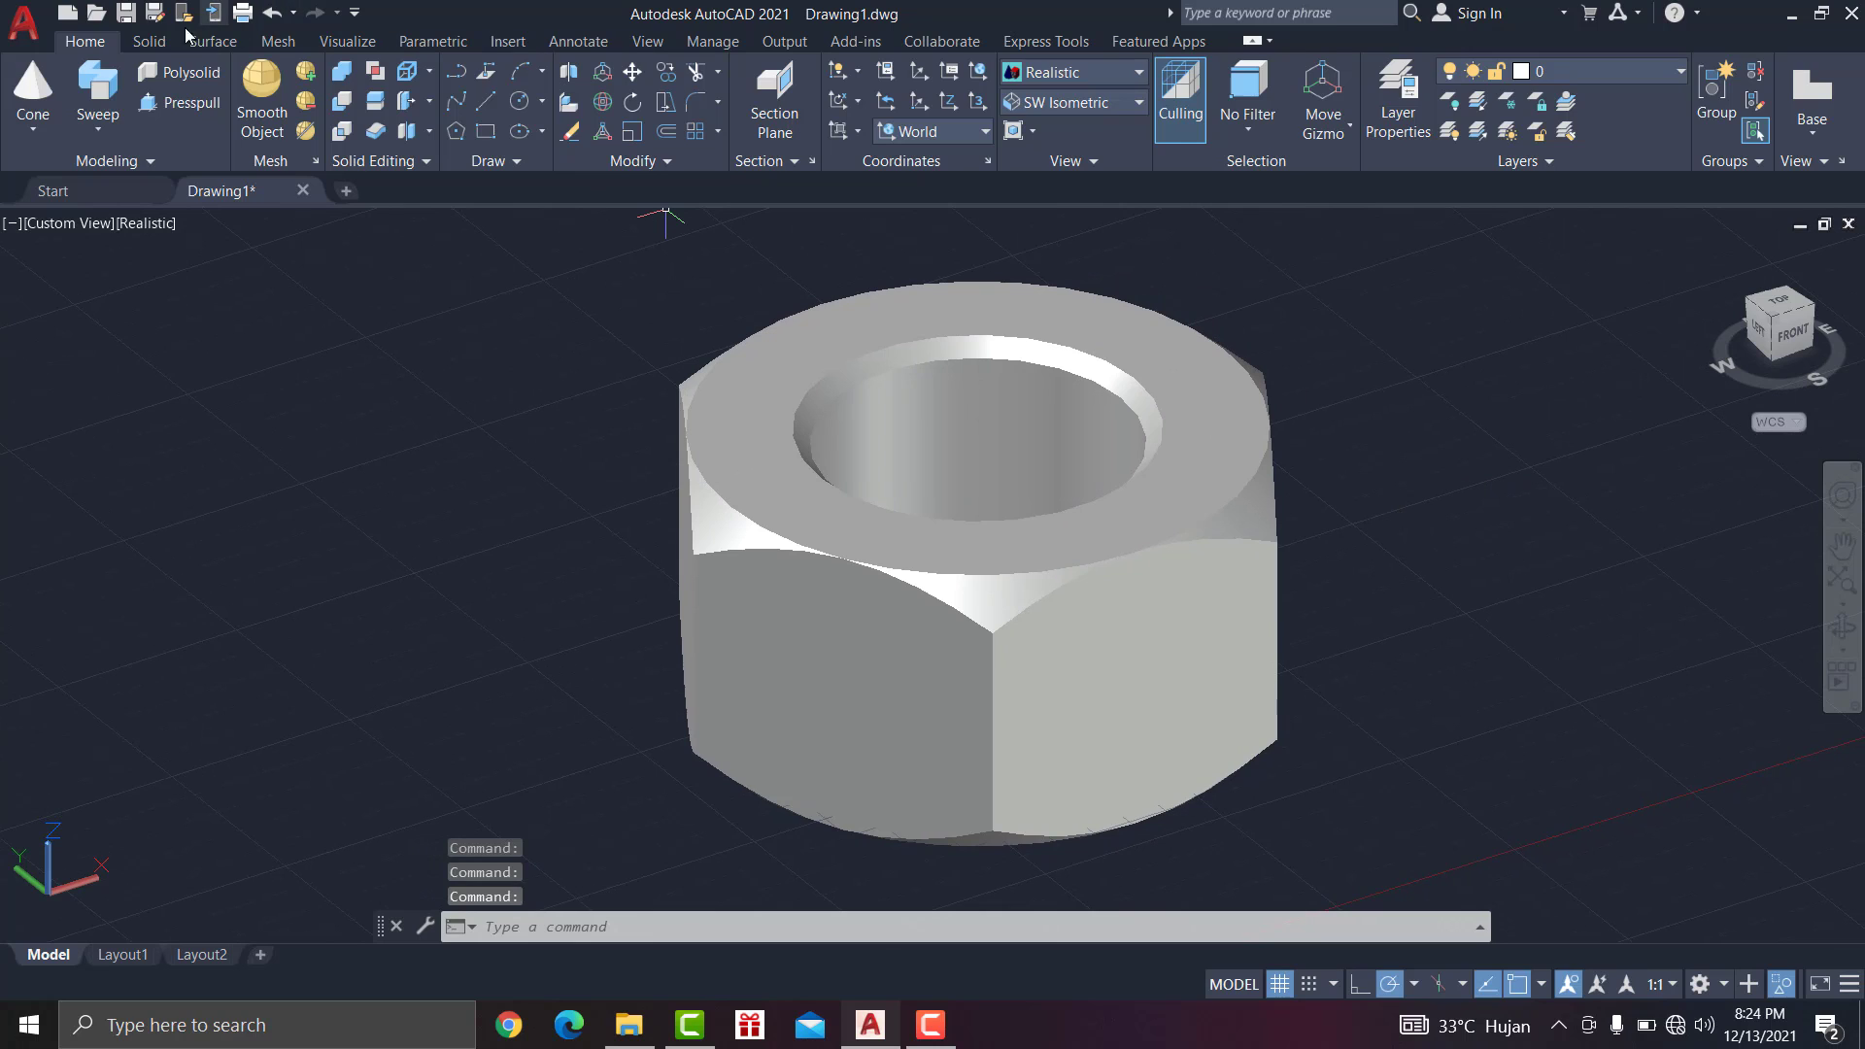
{"action": "left_click", "coordinate": [149, 40]}
{"action": "left_click", "coordinate": [888, 126]}
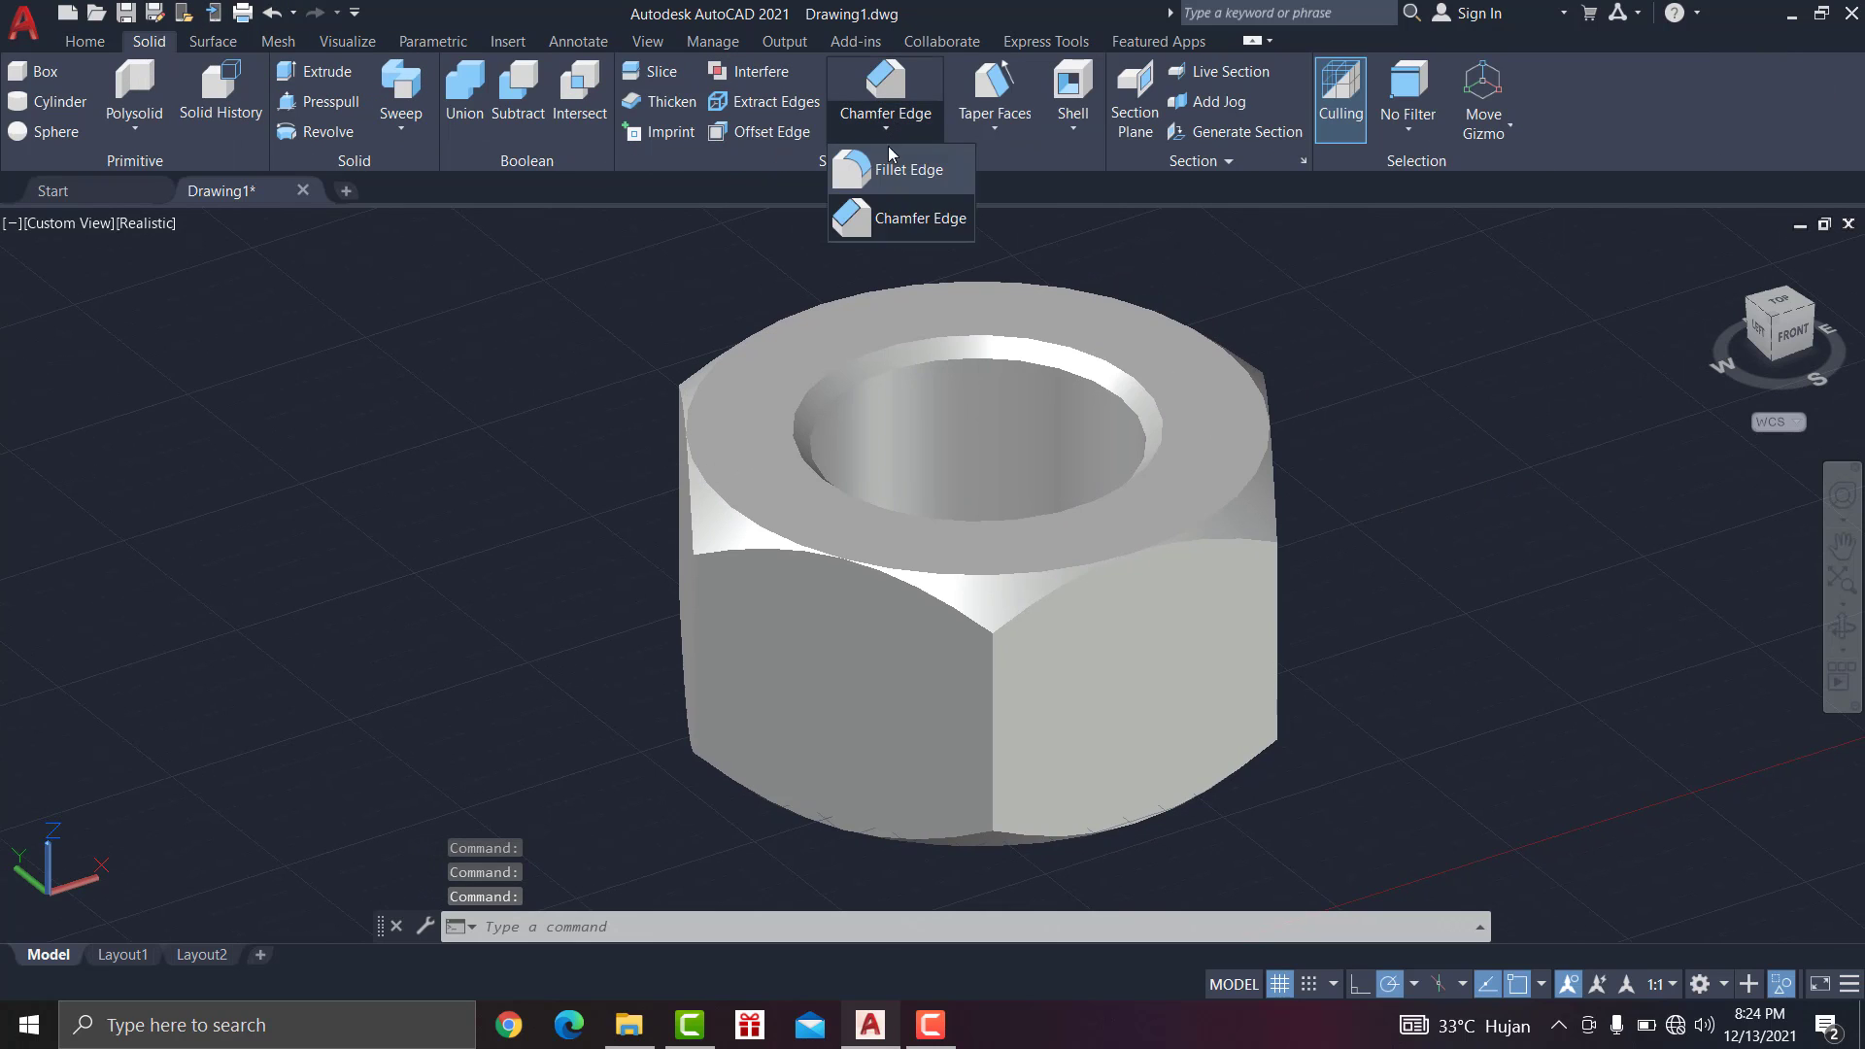
{"action": "left_click", "coordinate": [874, 231]}
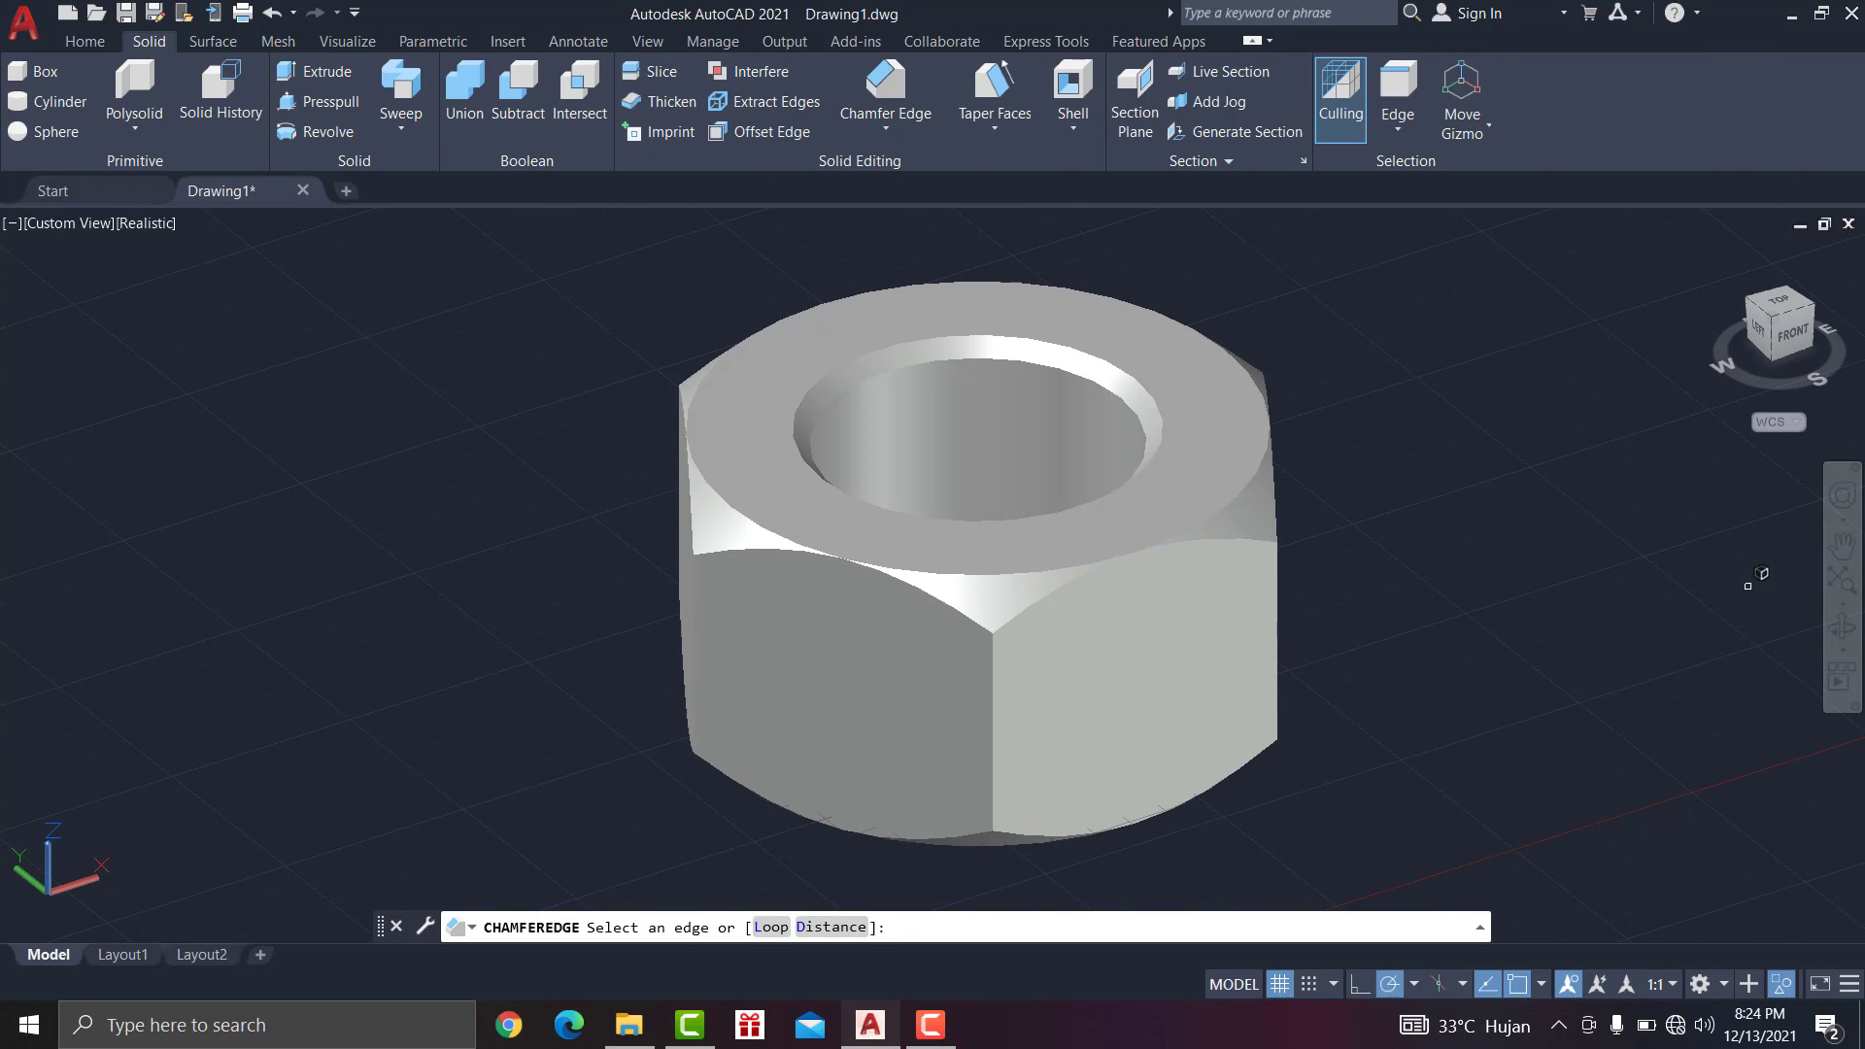
{"action": "left_click", "coordinate": [1842, 627]}
{"action": "left_click_drag", "start_coordinate": [1226, 670], "coordinate": [1161, 456]}
{"action": "right_click", "coordinate": [1501, 396]}
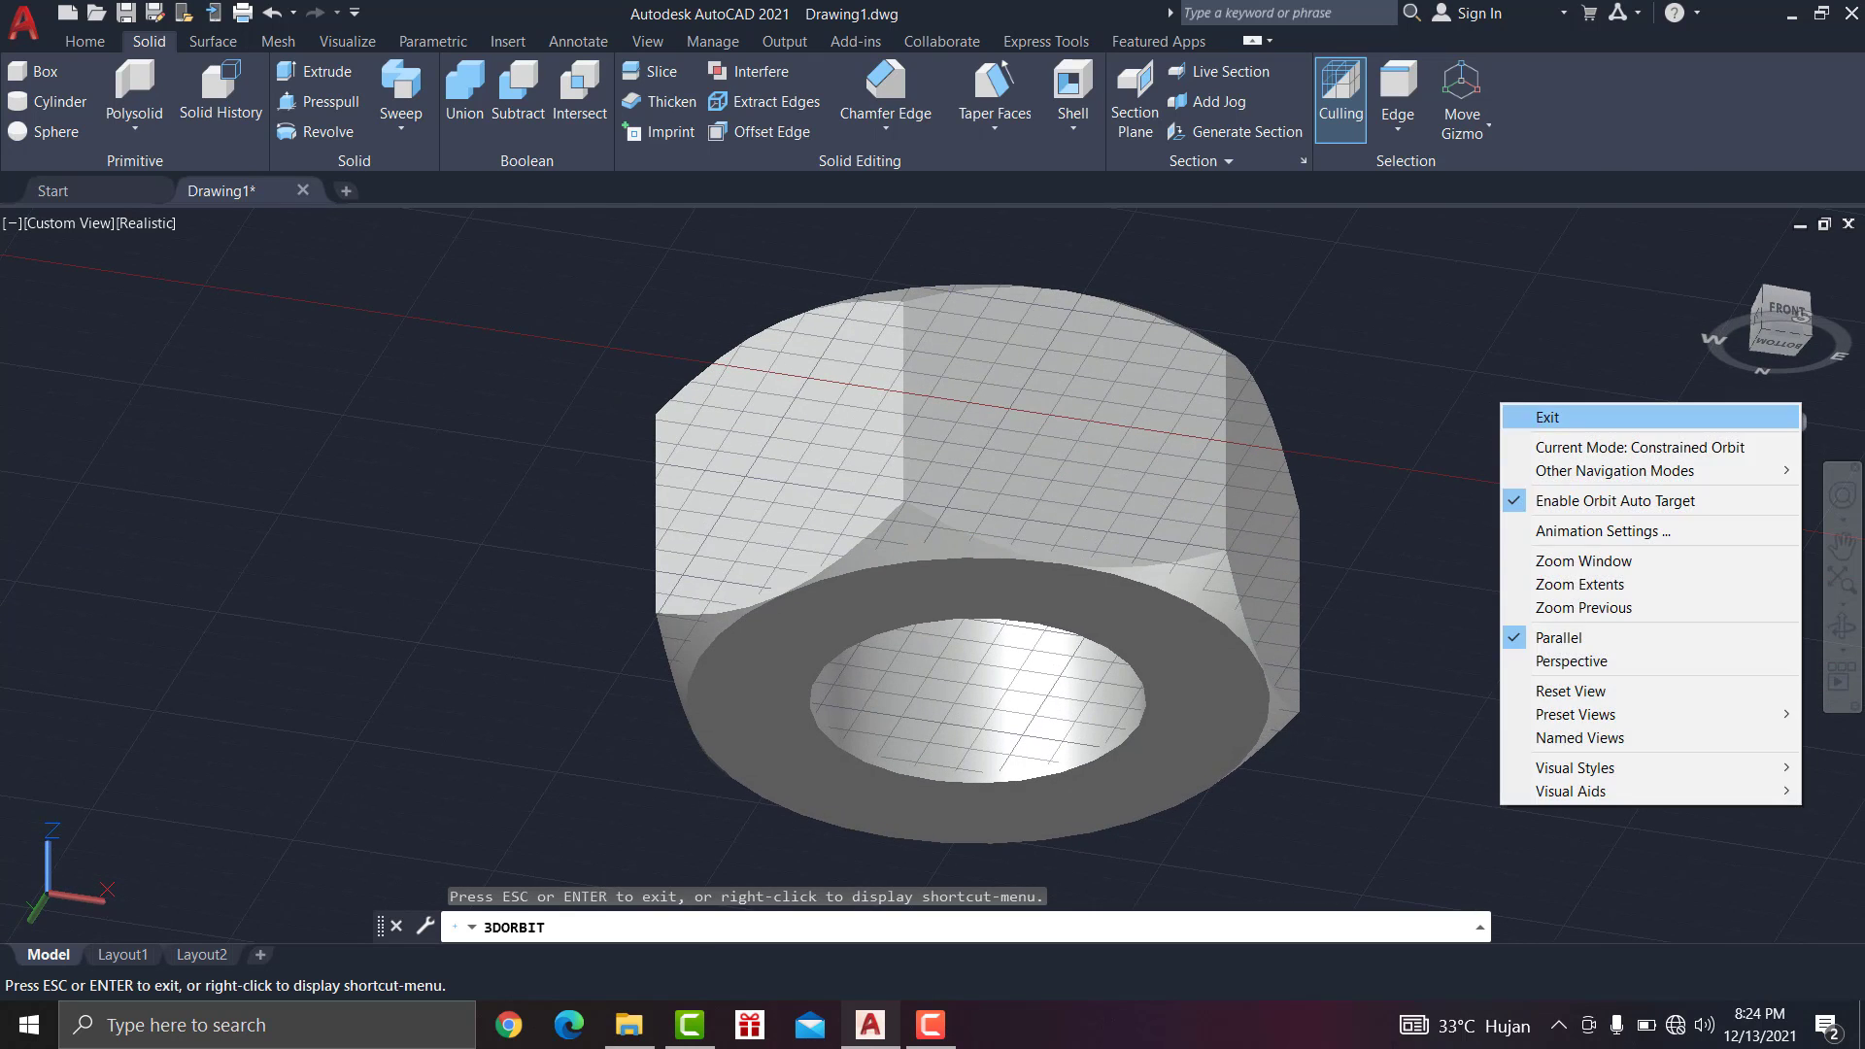
{"action": "left_click", "coordinate": [1532, 415]}
{"action": "left_click", "coordinate": [1135, 731]}
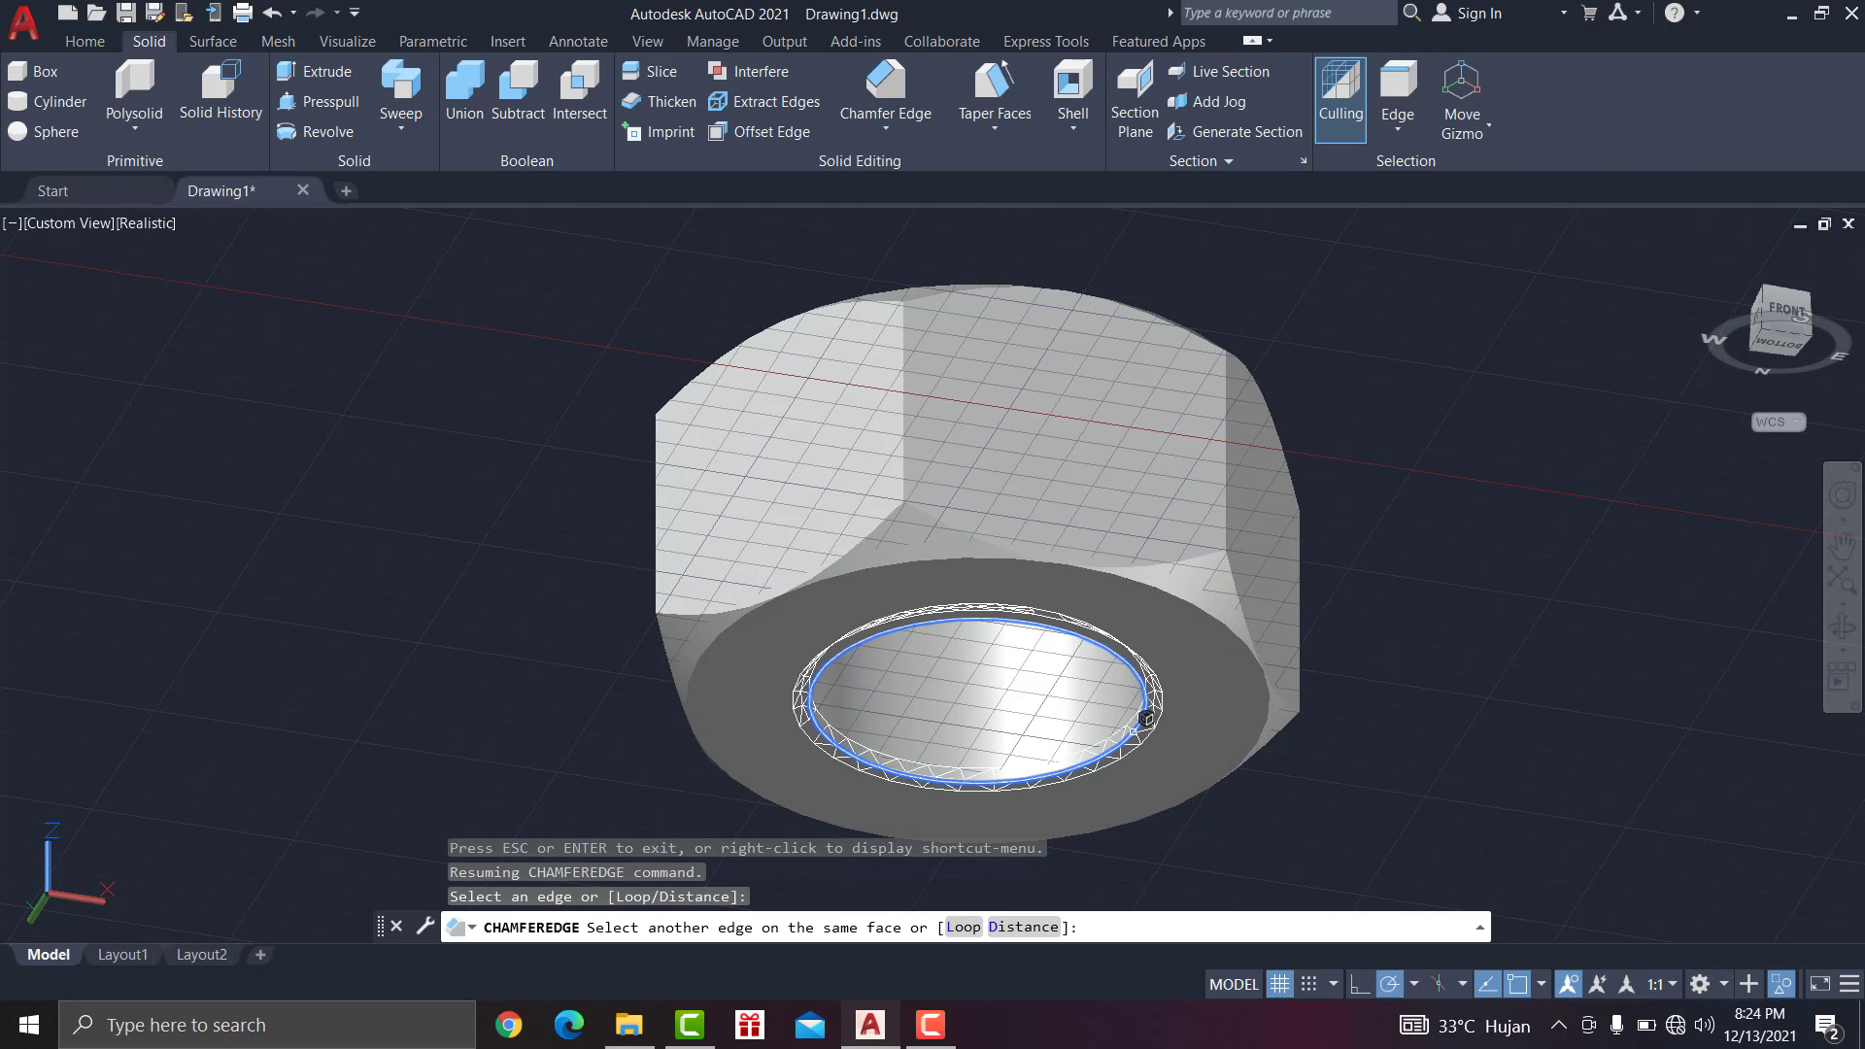
{"action": "right_click", "coordinate": [1138, 724]}
{"action": "left_click", "coordinate": [1165, 742]}
{"action": "right_click", "coordinate": [1156, 747]}
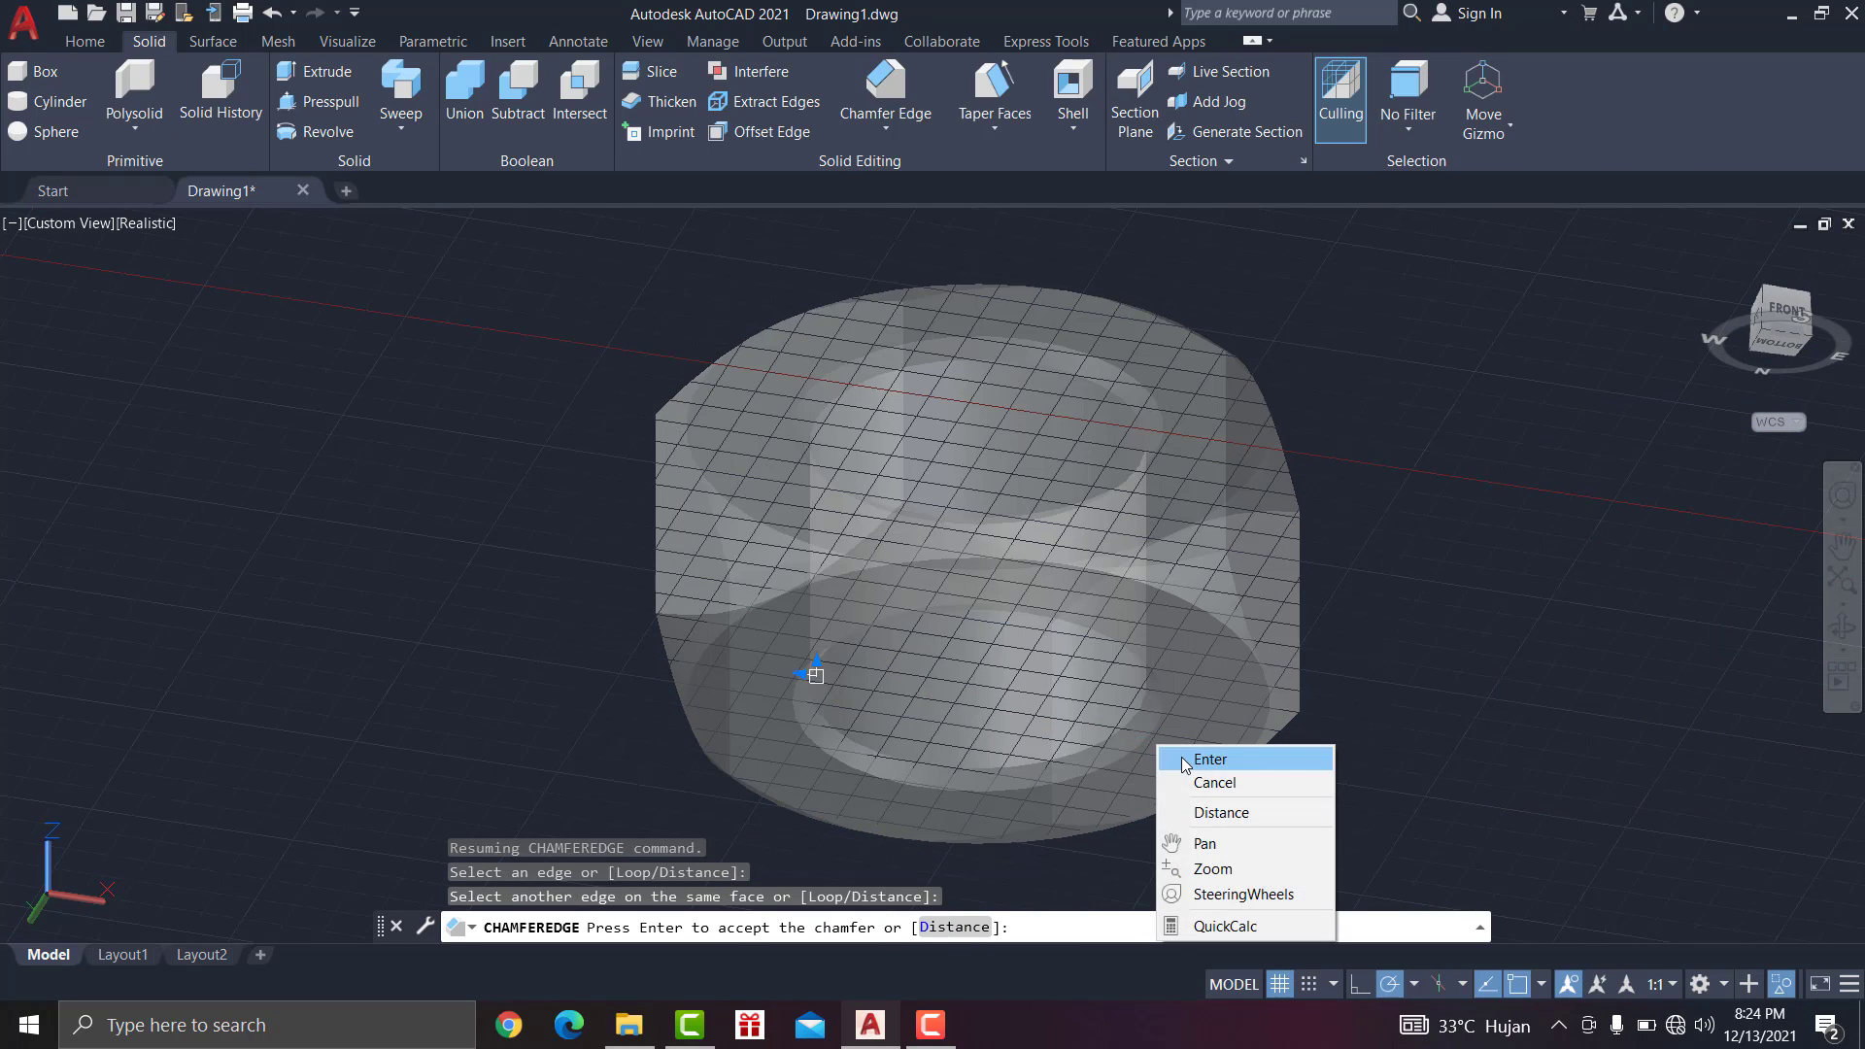
{"action": "left_click", "coordinate": [1209, 758]}
Step: End the object isolation to bring the hidden helical thread coil back beside the nut
{"action": "middle_click_drag", "start_coordinate": [1712, 596], "coordinate": [1117, 522], "text": "shift"}
{"action": "right_click", "coordinate": [1459, 306]}
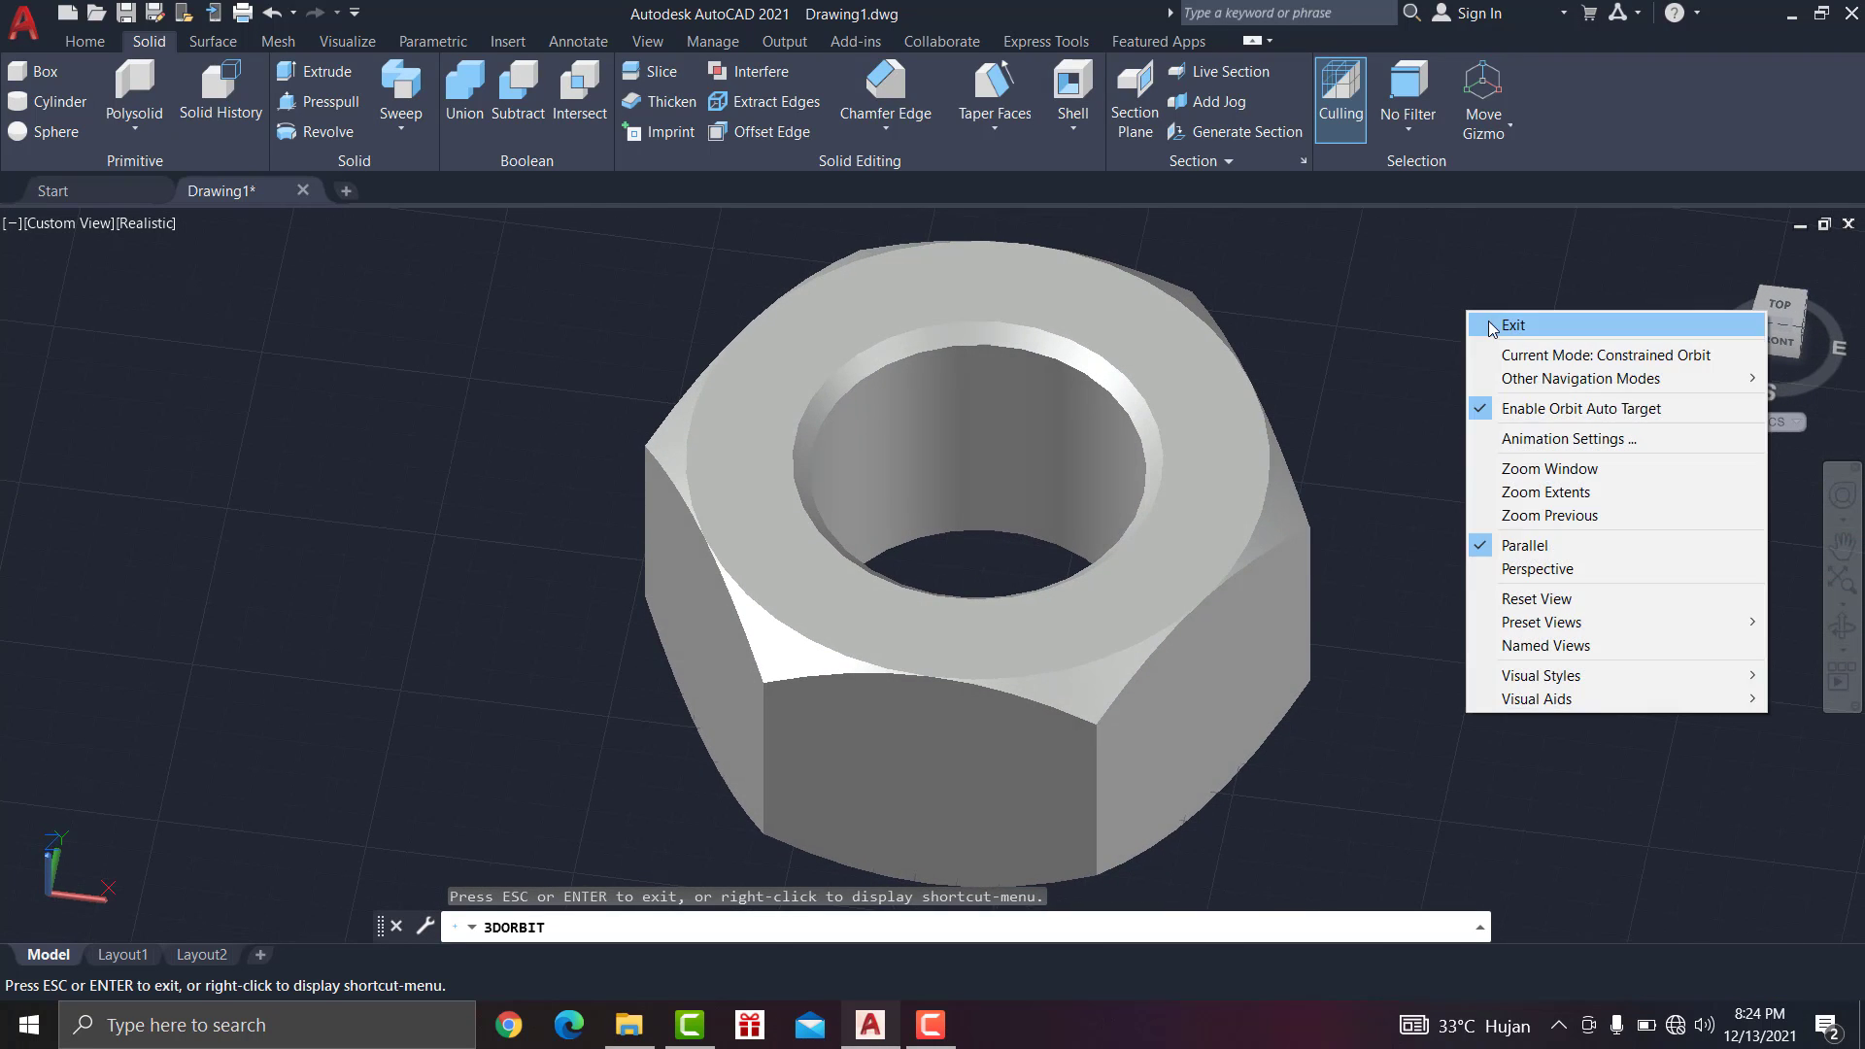
{"action": "left_click", "coordinate": [1492, 328]}
{"action": "right_click", "coordinate": [1366, 318]}
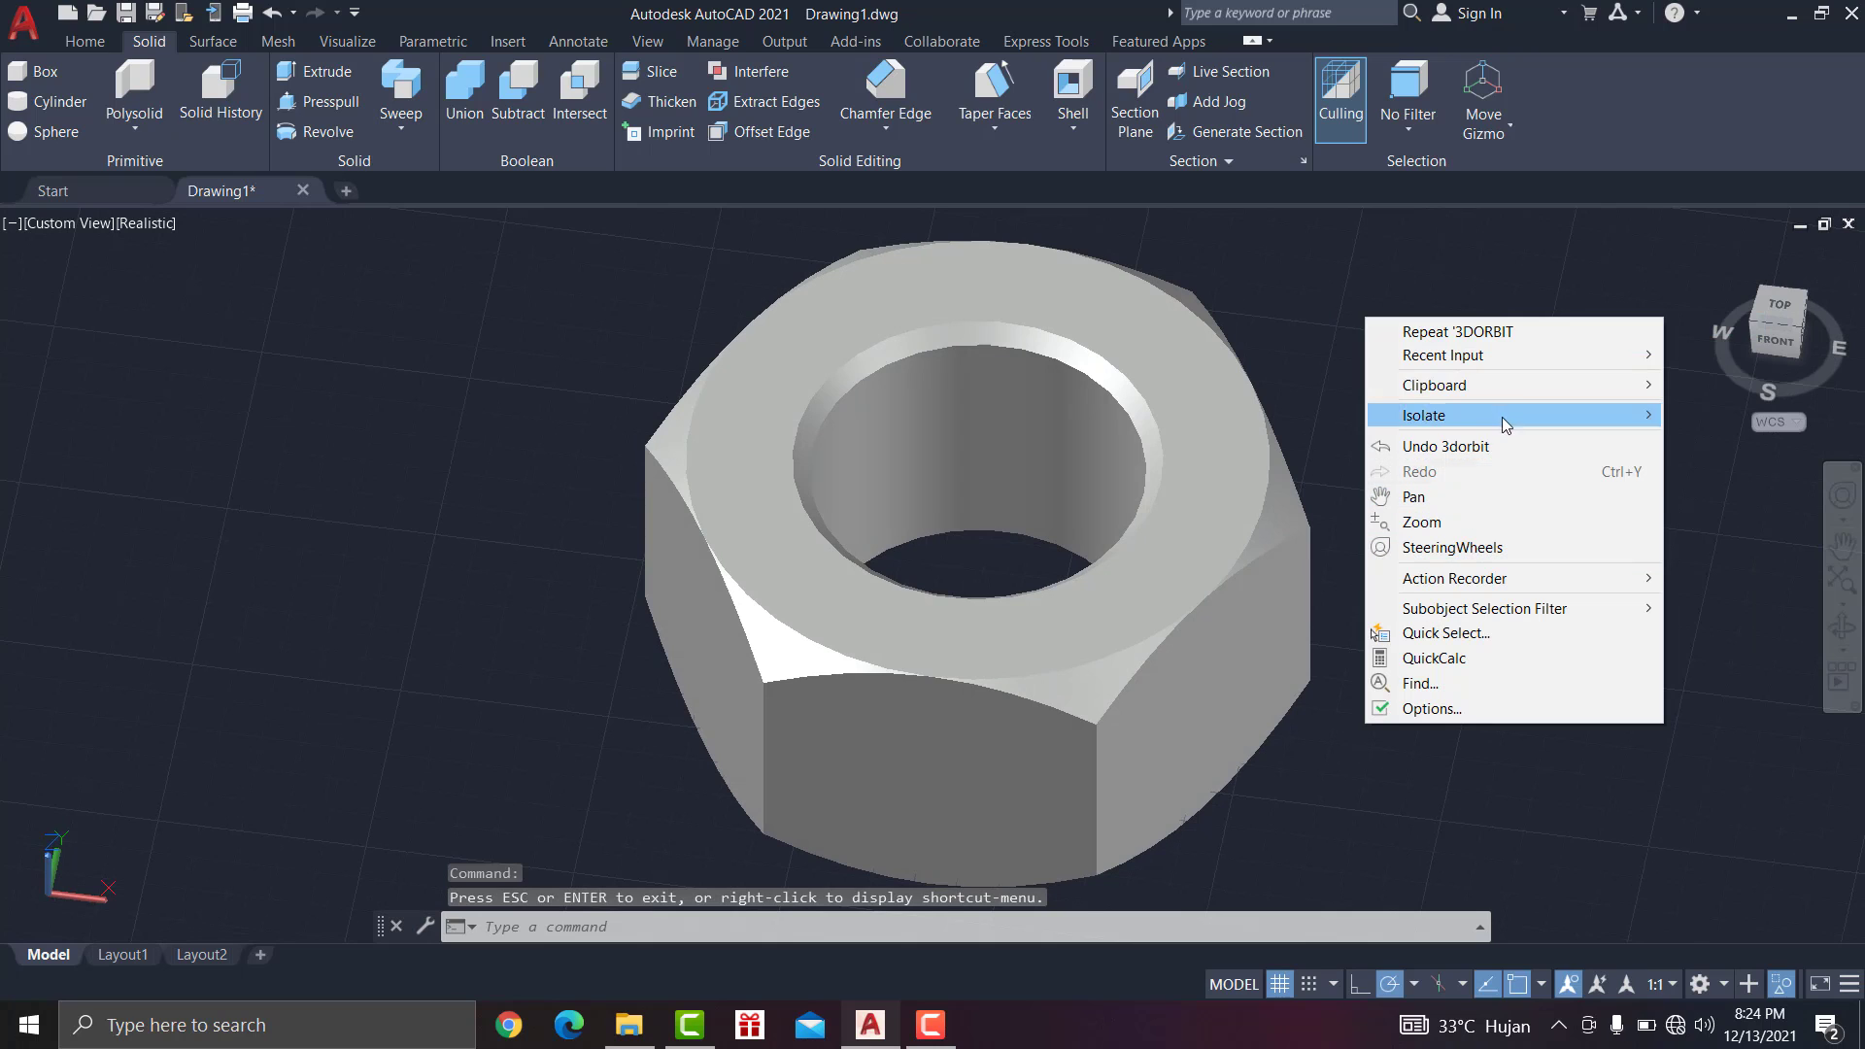
{"action": "mouse_move", "coordinate": [1504, 415]}
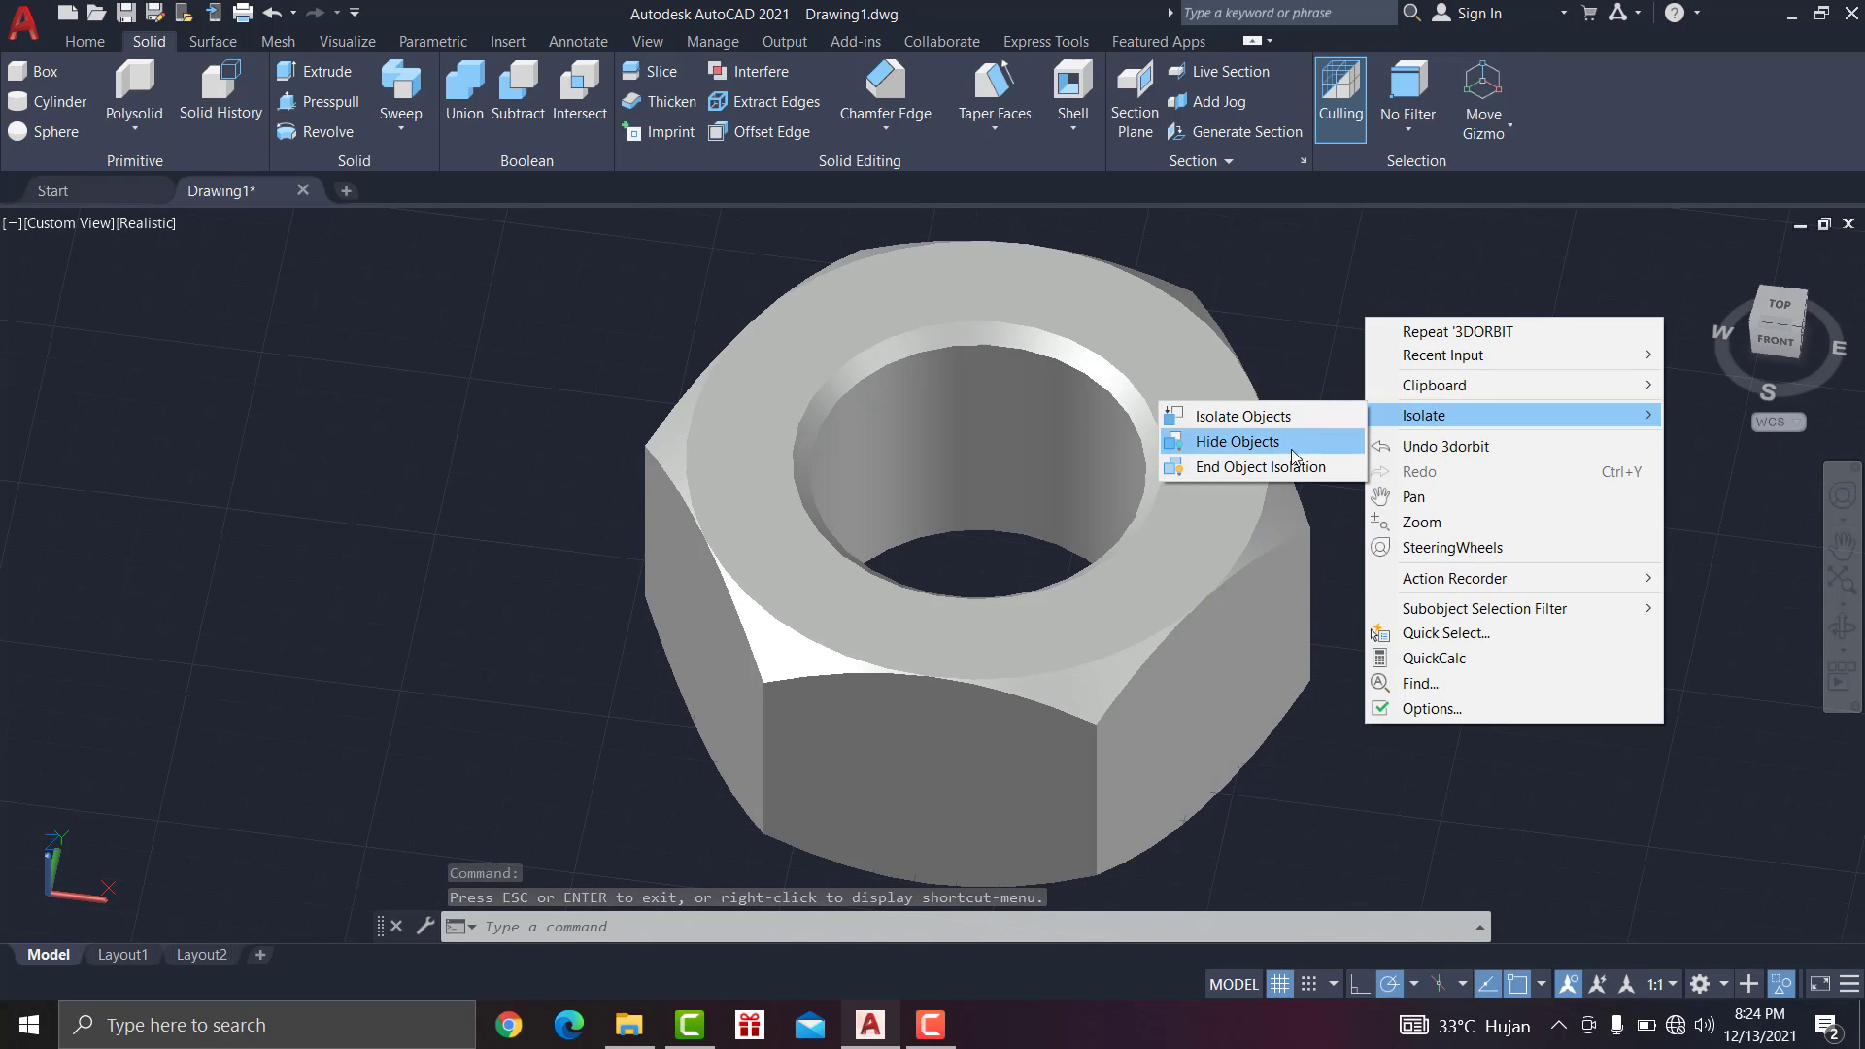
{"action": "left_click", "coordinate": [1252, 467]}
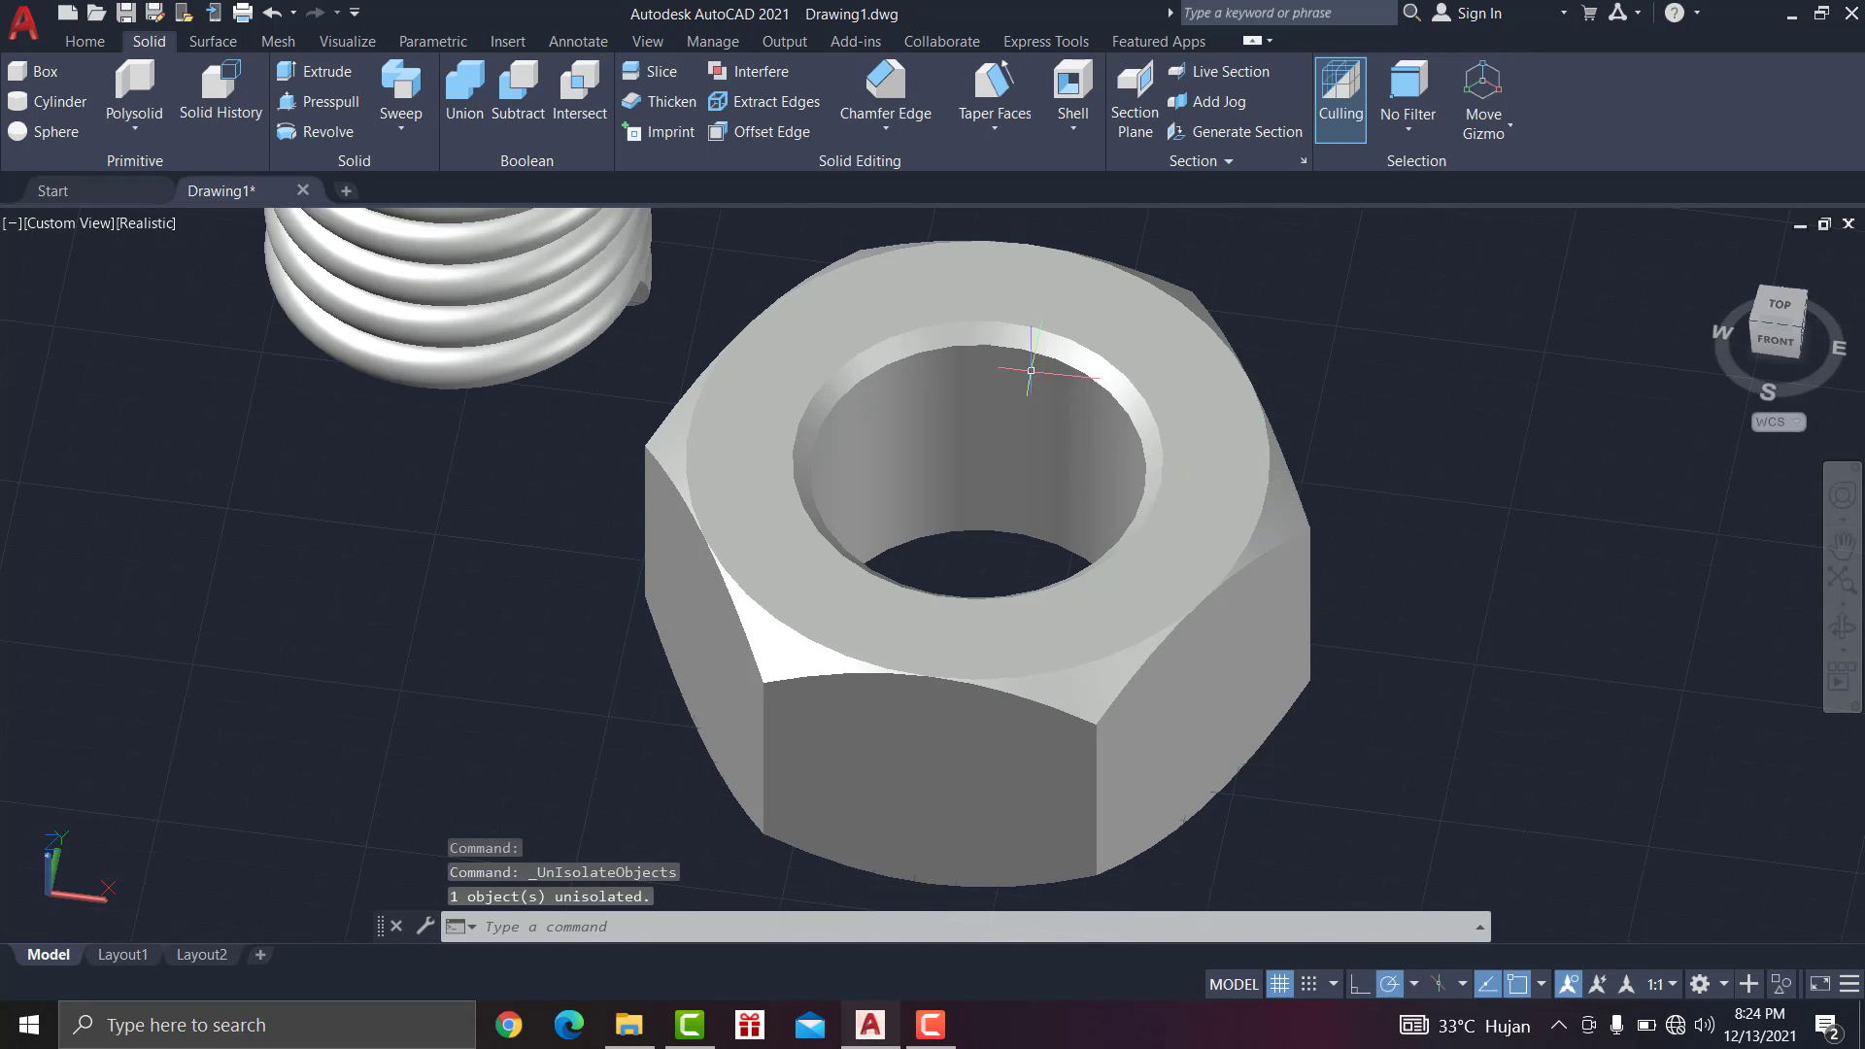
{"action": "scroll", "coordinate": [1095, 385], "scroll_direction": "down", "scroll_amount": 3}
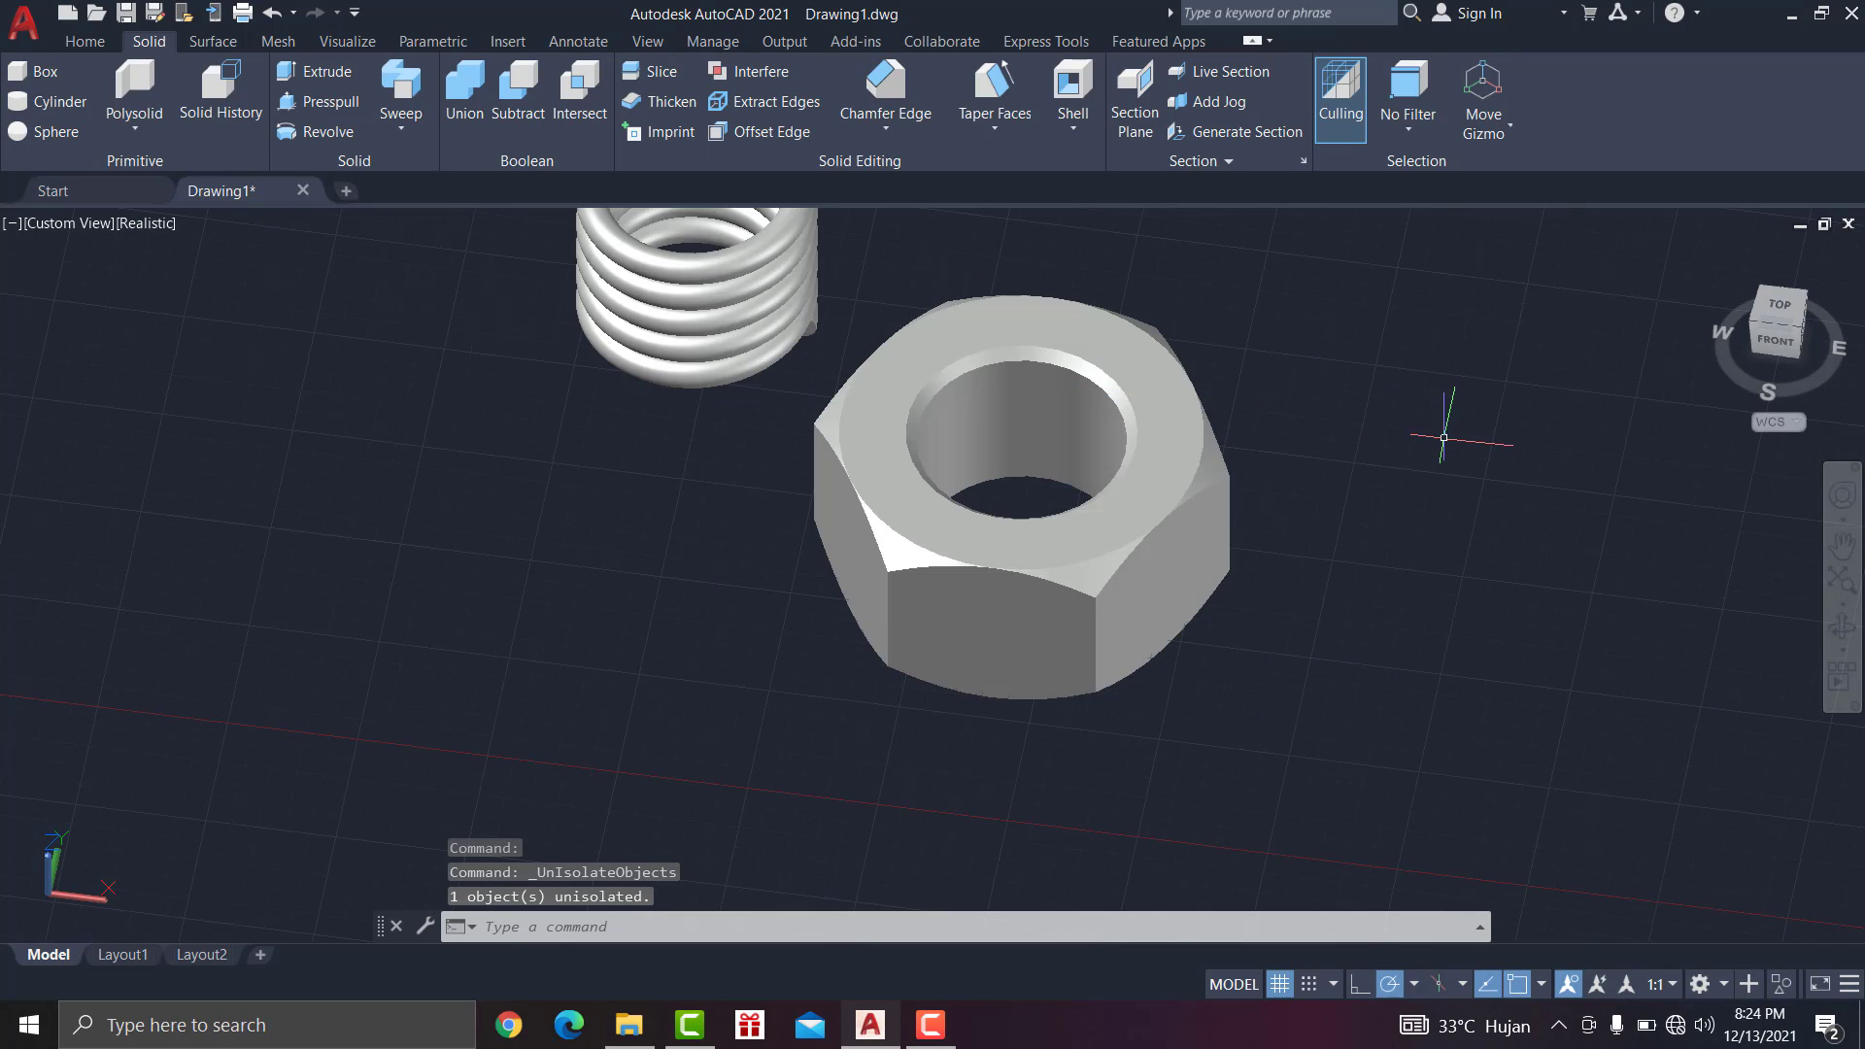
{"action": "key", "text": "ctrl+z"}
{"action": "middle_click_drag", "start_coordinate": [1174, 471], "coordinate": [1329, 620]}
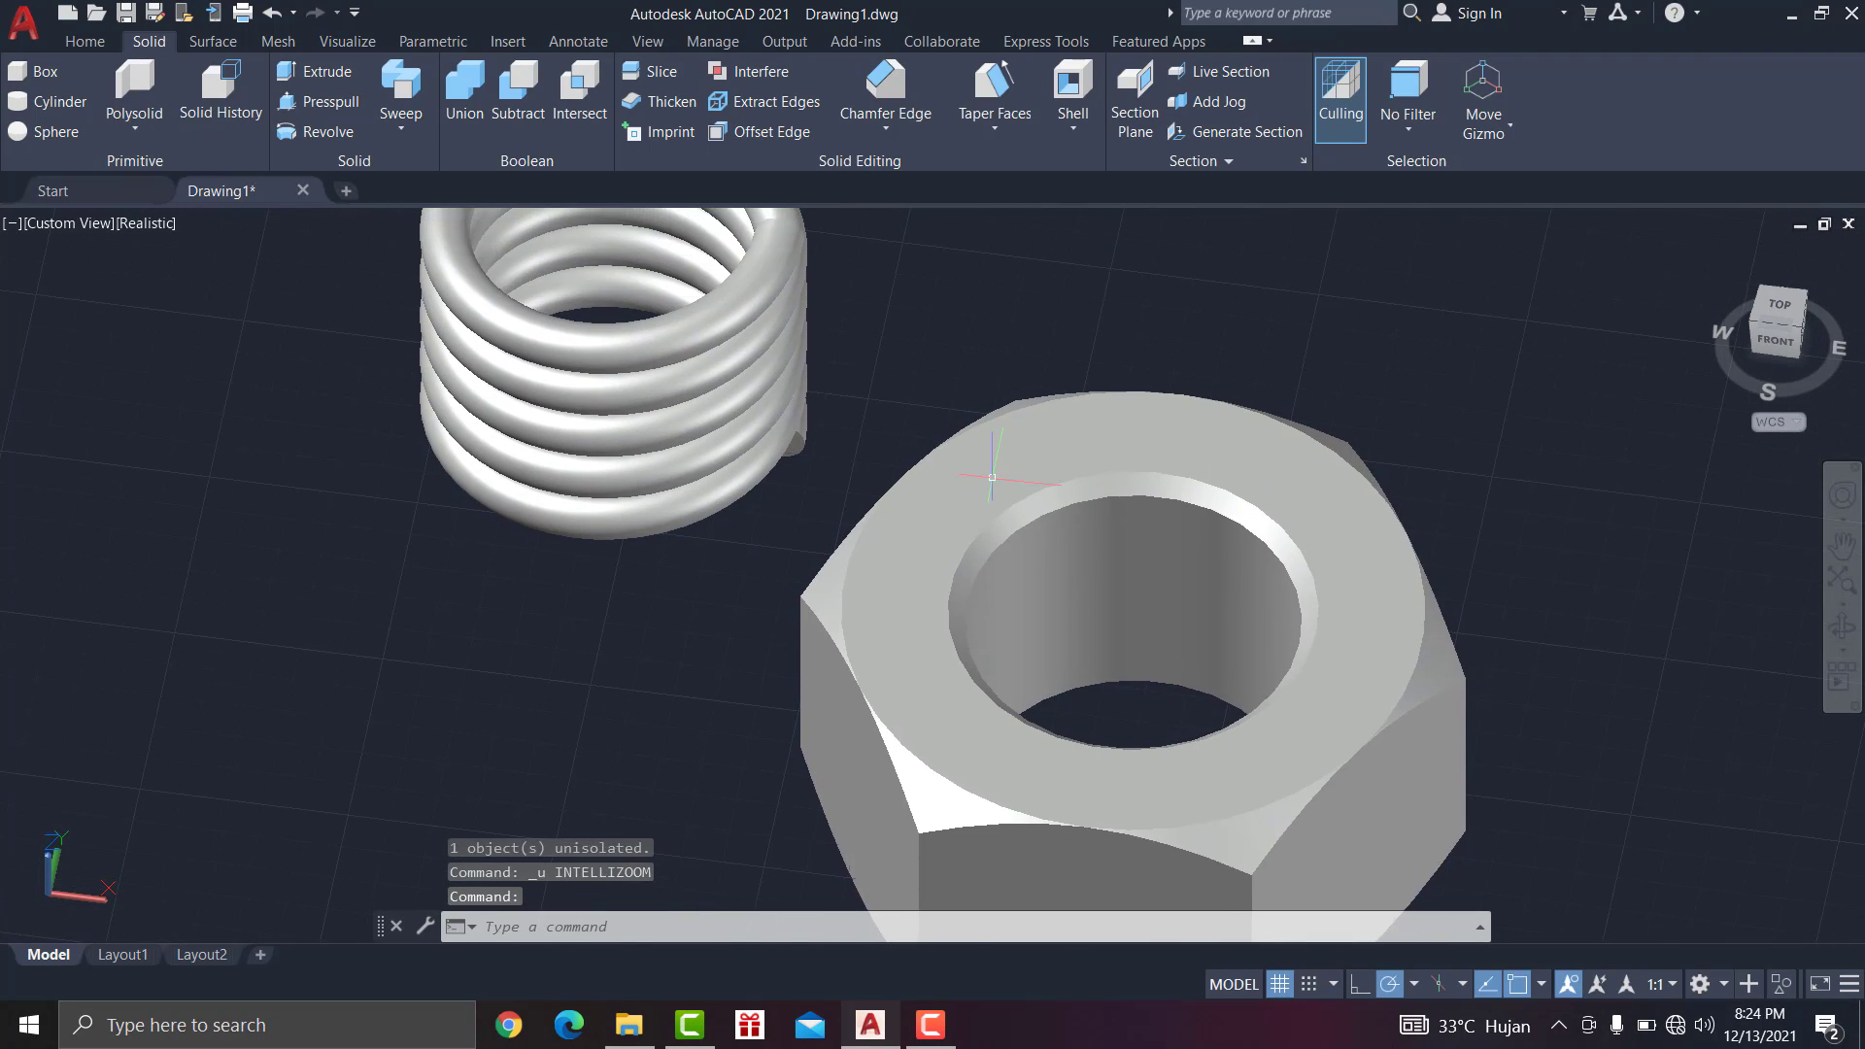
{"action": "scroll", "coordinate": [897, 410], "scroll_direction": "down", "scroll_amount": 3}
{"action": "scroll", "coordinate": [828, 316], "scroll_direction": "up", "scroll_amount": 1}
{"action": "left_click", "coordinate": [84, 40]}
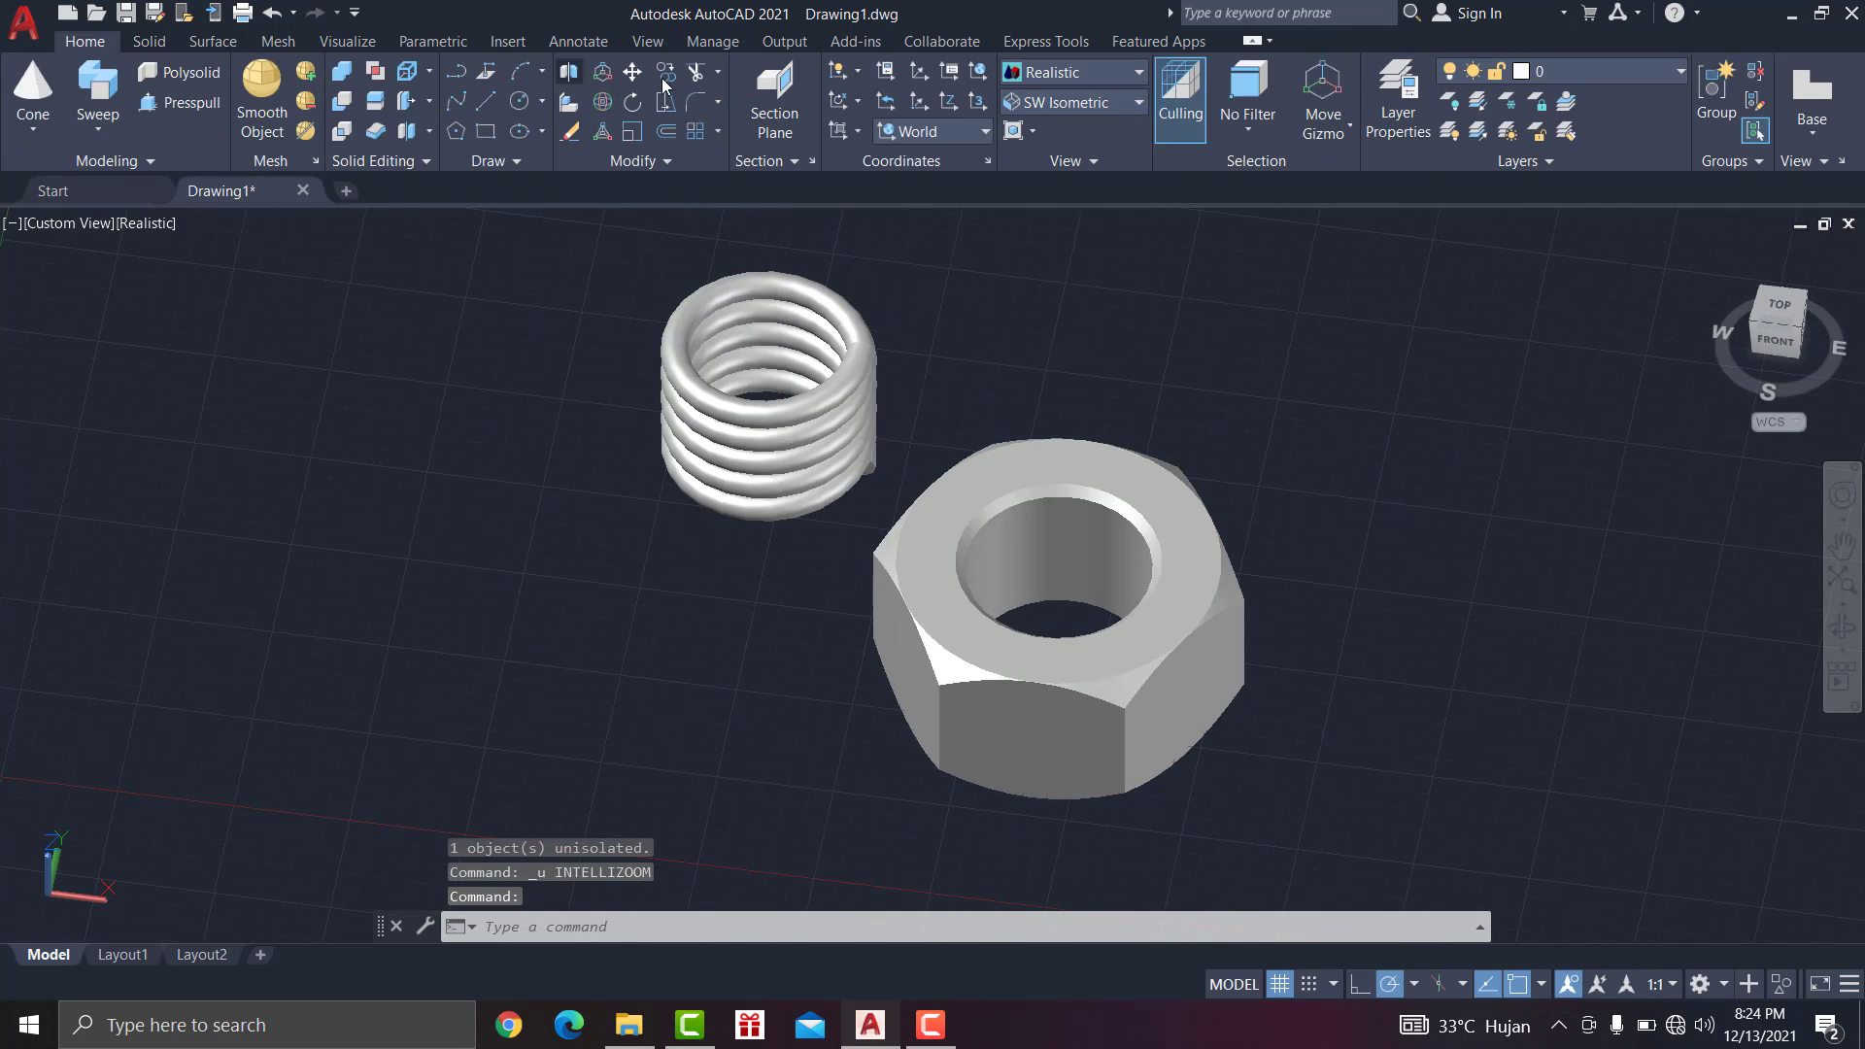
{"action": "left_click", "coordinate": [631, 71]}
{"action": "left_click", "coordinate": [966, 366]}
{"action": "left_click", "coordinate": [812, 321]}
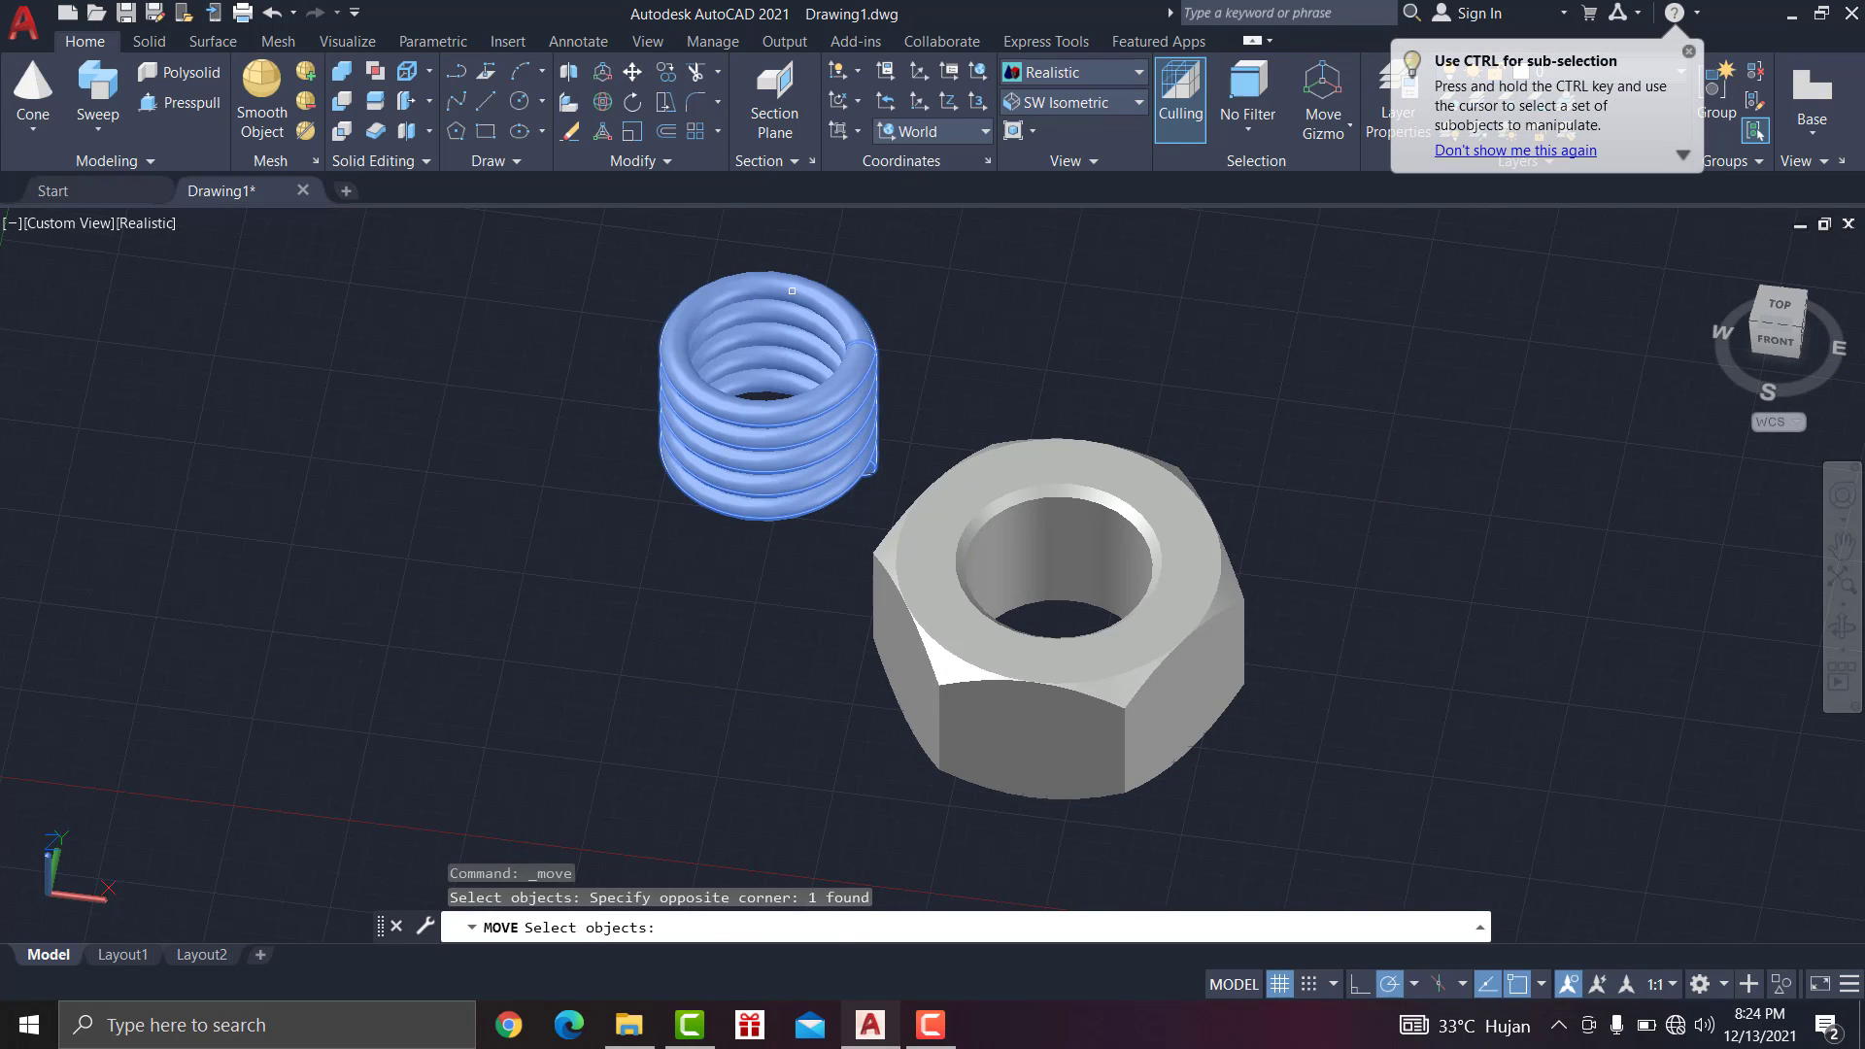
{"action": "key", "text": "Return"}
{"action": "scroll", "coordinate": [862, 354], "scroll_direction": "down", "scroll_amount": 4}
{"action": "scroll", "coordinate": [831, 361], "scroll_direction": "up", "scroll_amount": 6}
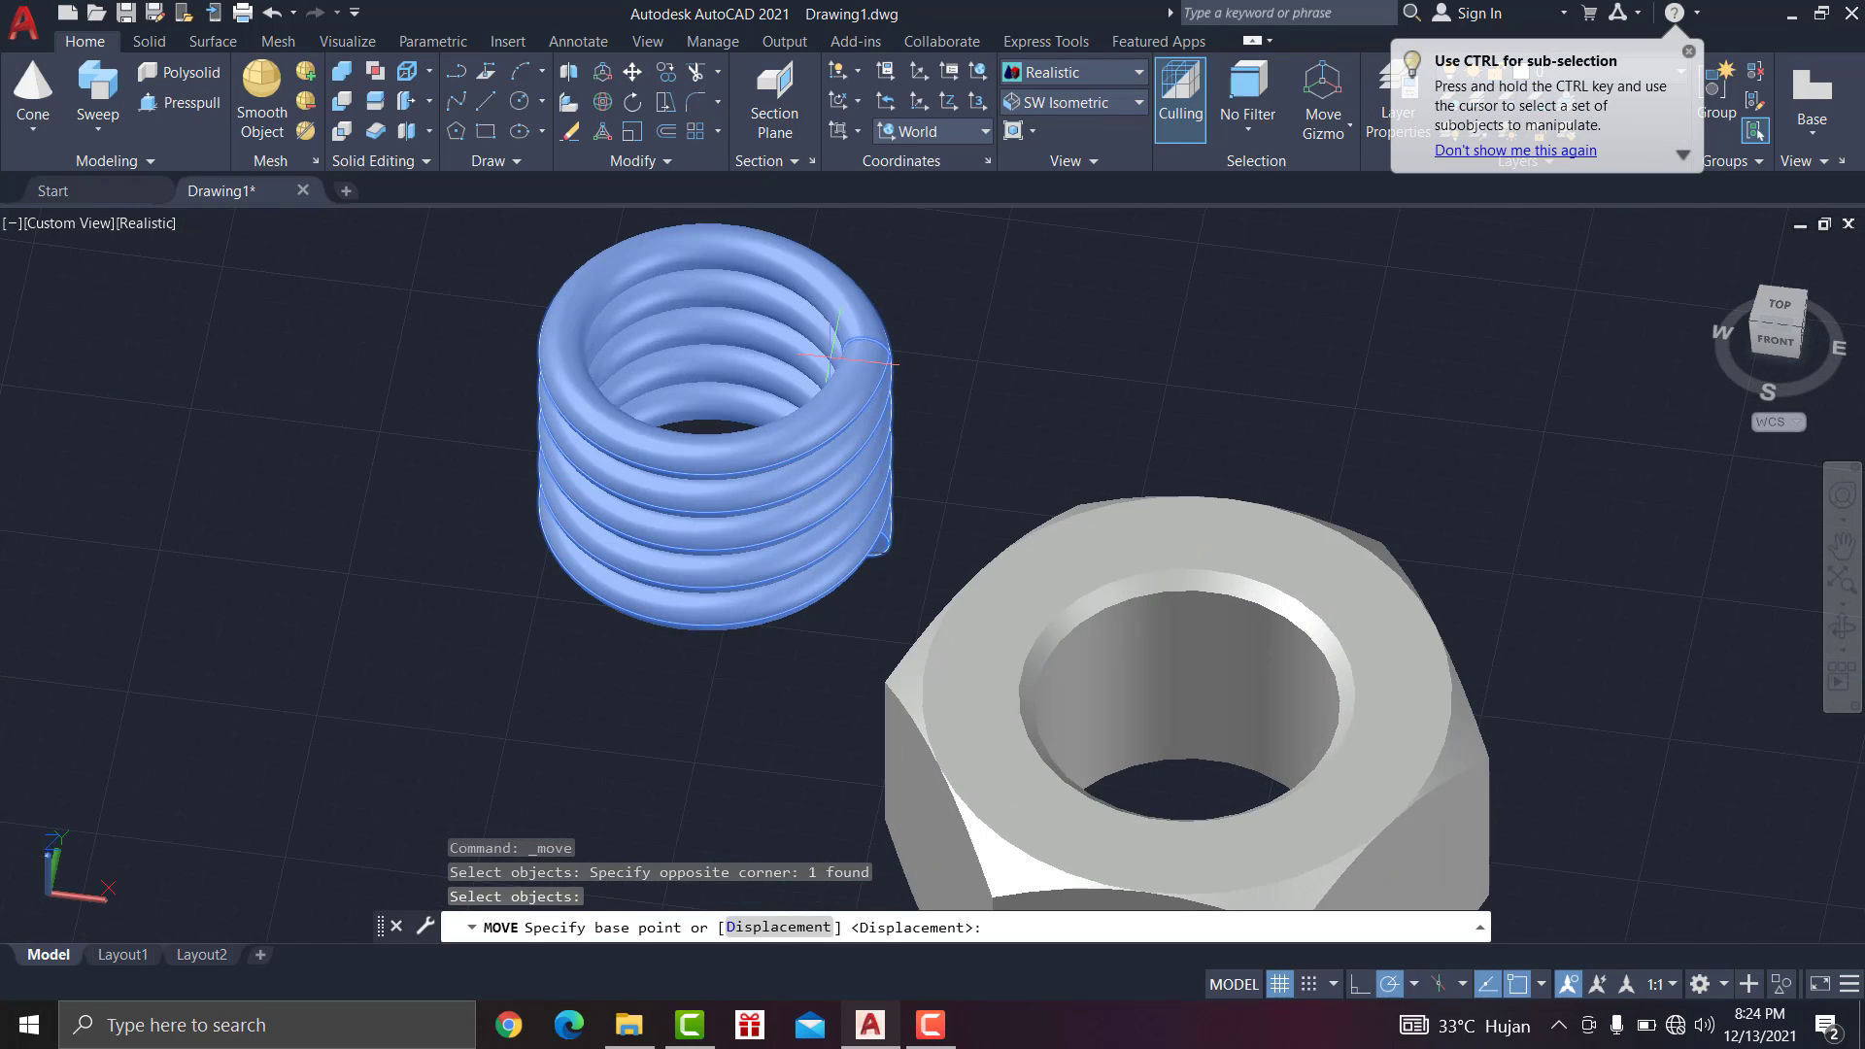
{"action": "scroll", "coordinate": [699, 330], "scroll_direction": "up", "scroll_amount": 5}
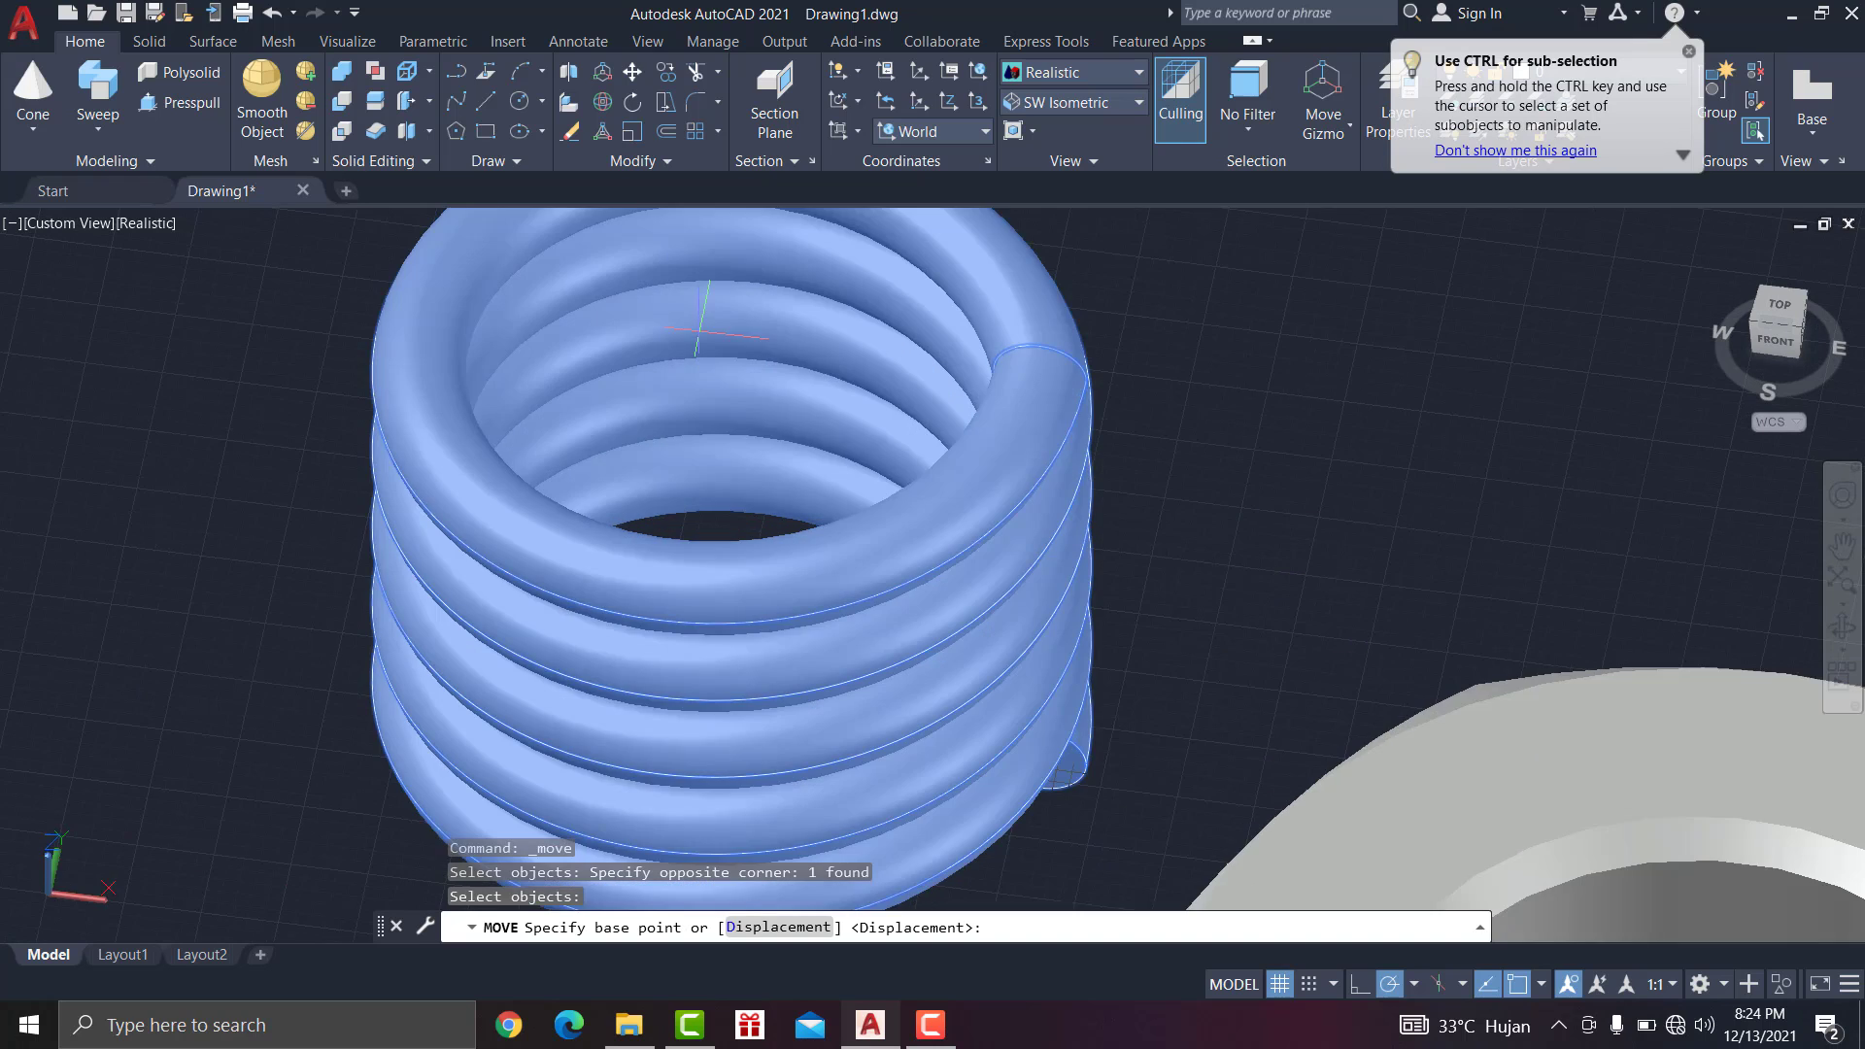
{"action": "scroll", "coordinate": [1137, 366], "scroll_direction": "down", "scroll_amount": 5}
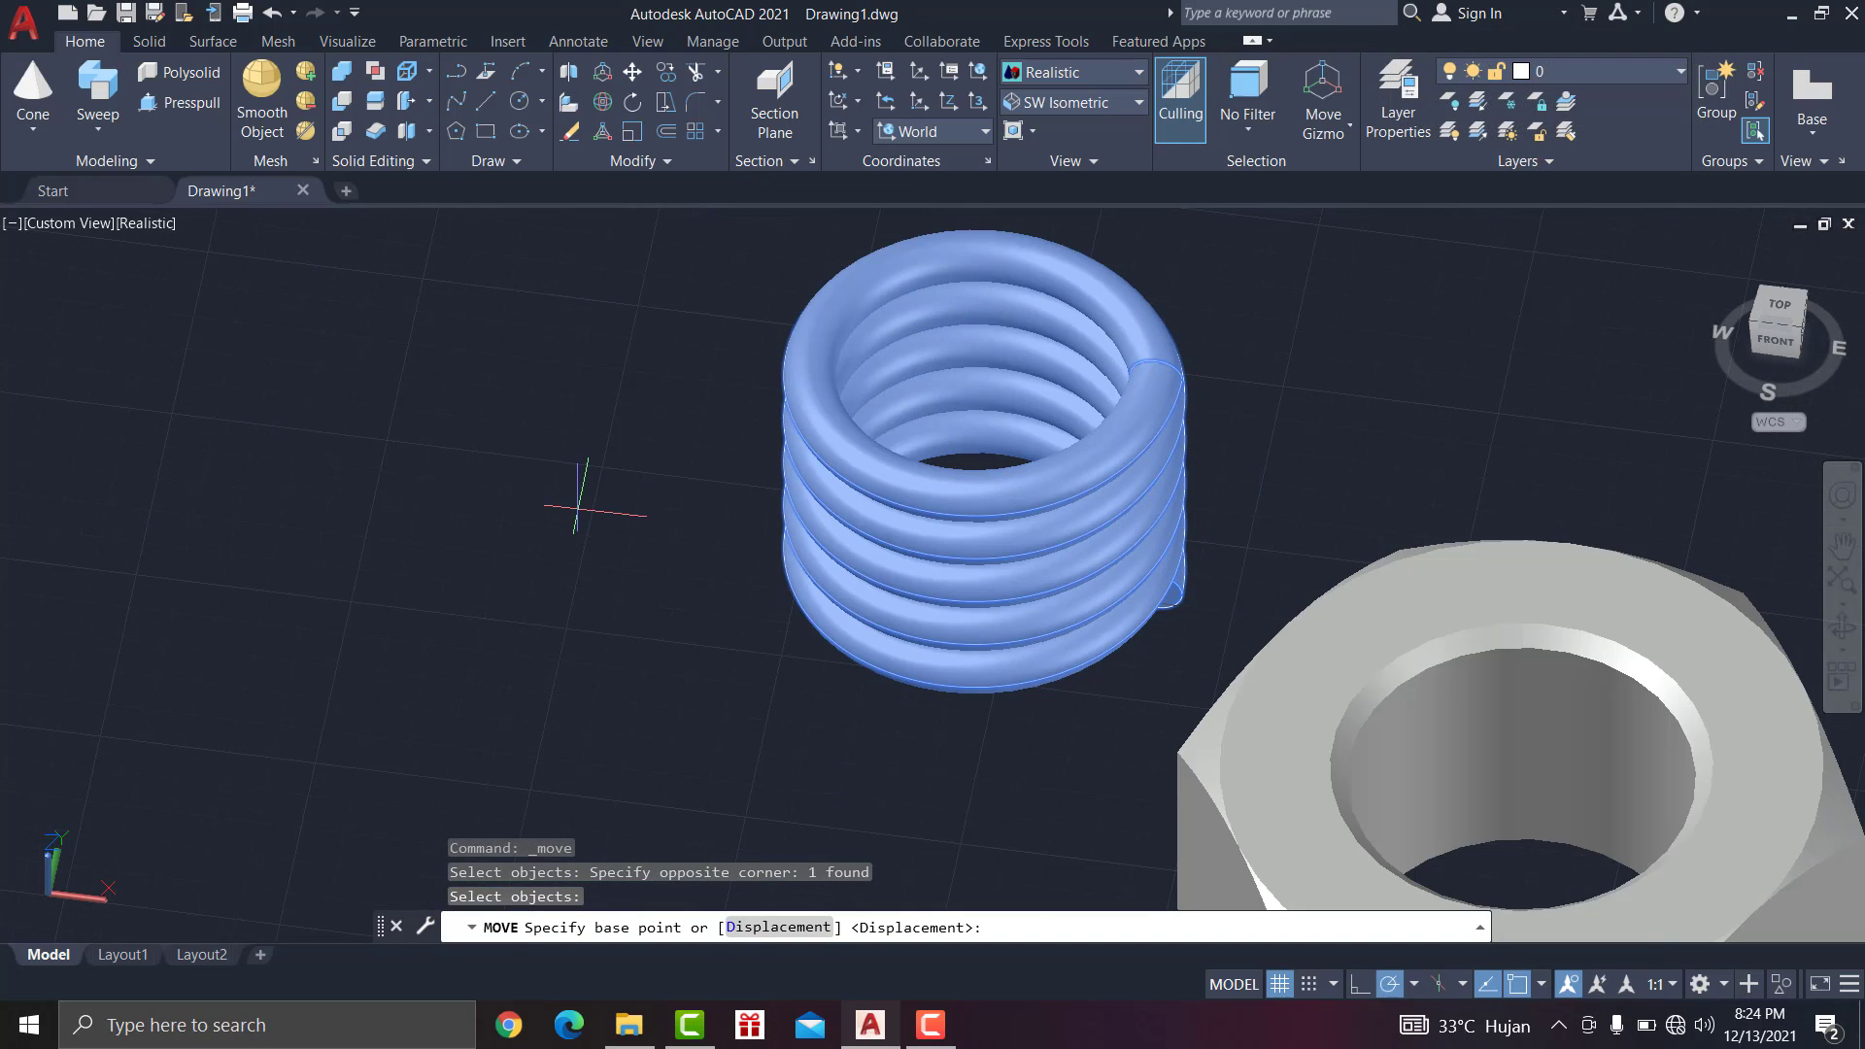
{"action": "key", "text": "Escape"}
Step: Undo the end of object isolation and the chamfer on the hole's lower edge
{"action": "scroll", "coordinate": [586, 509], "scroll_direction": "down", "scroll_amount": 3}
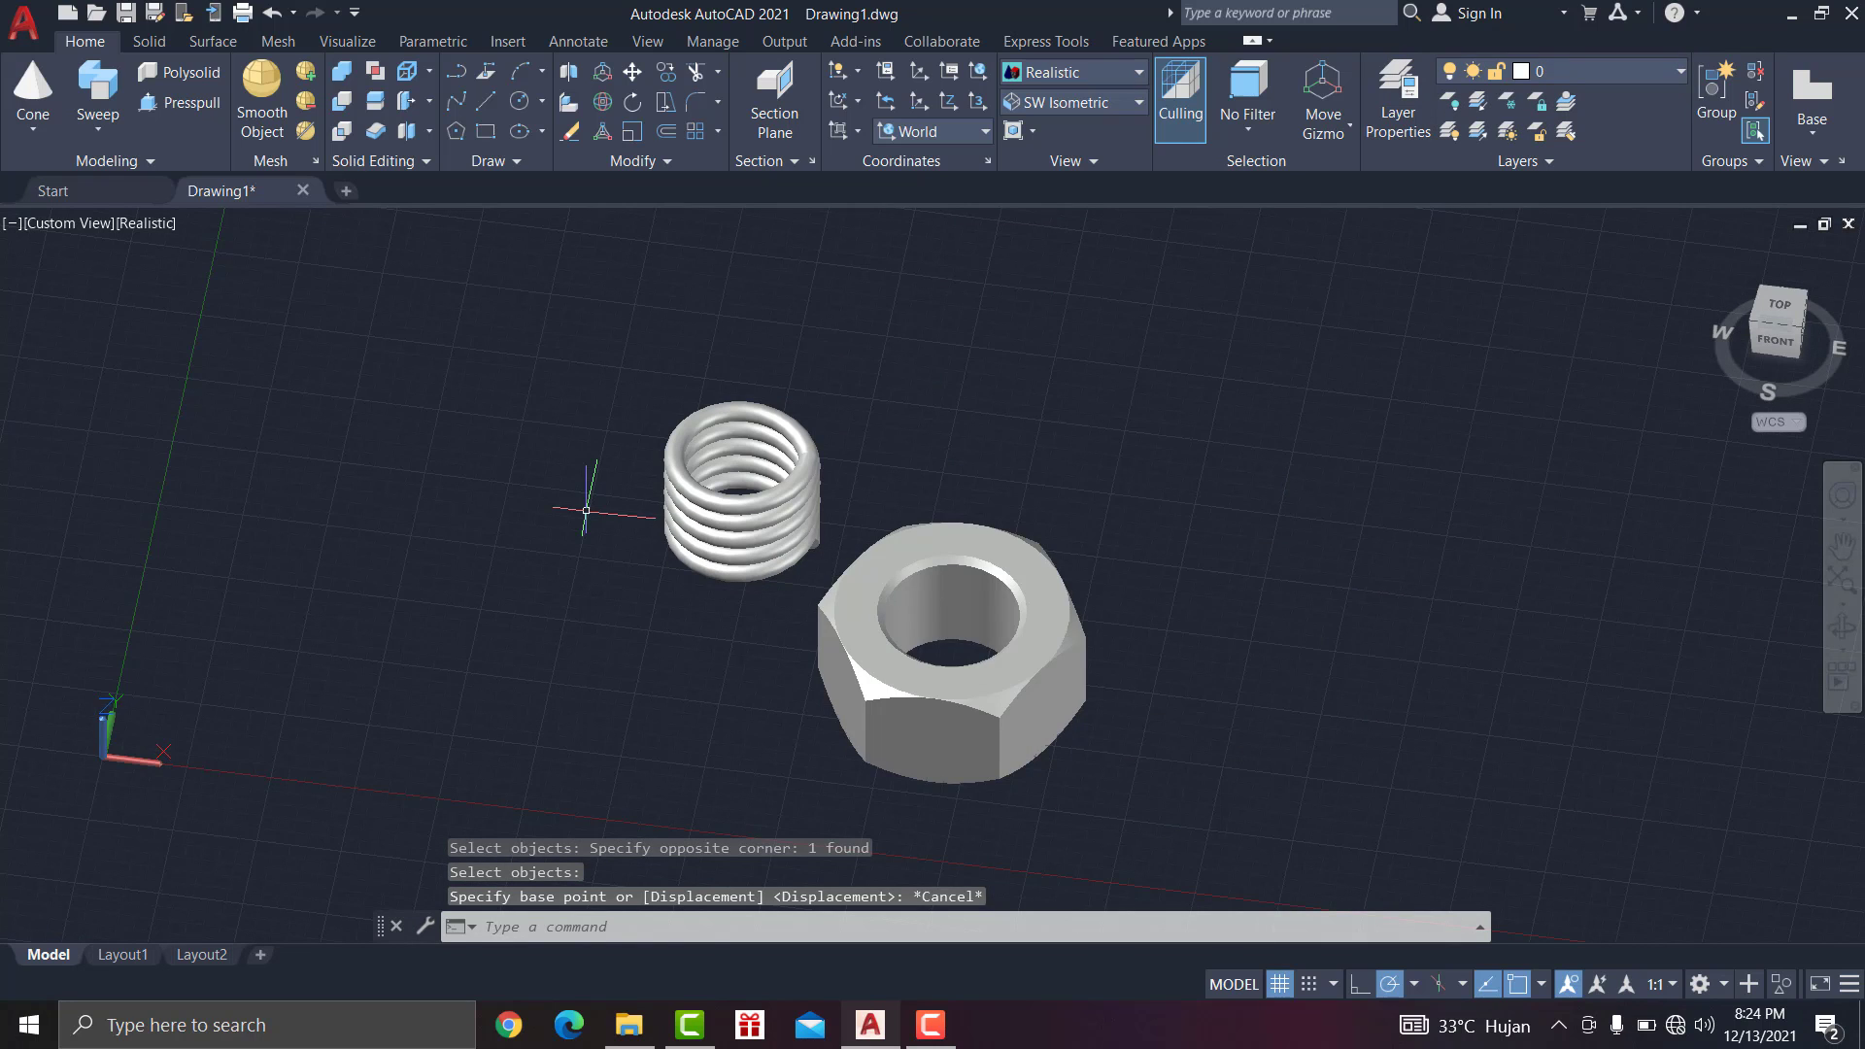
{"action": "key", "text": "ctrl+z"}
{"action": "key", "text": "ctrl+z"}
{"action": "key", "text": "ctrl+z"}
{"action": "key", "text": "ctrl+z"}
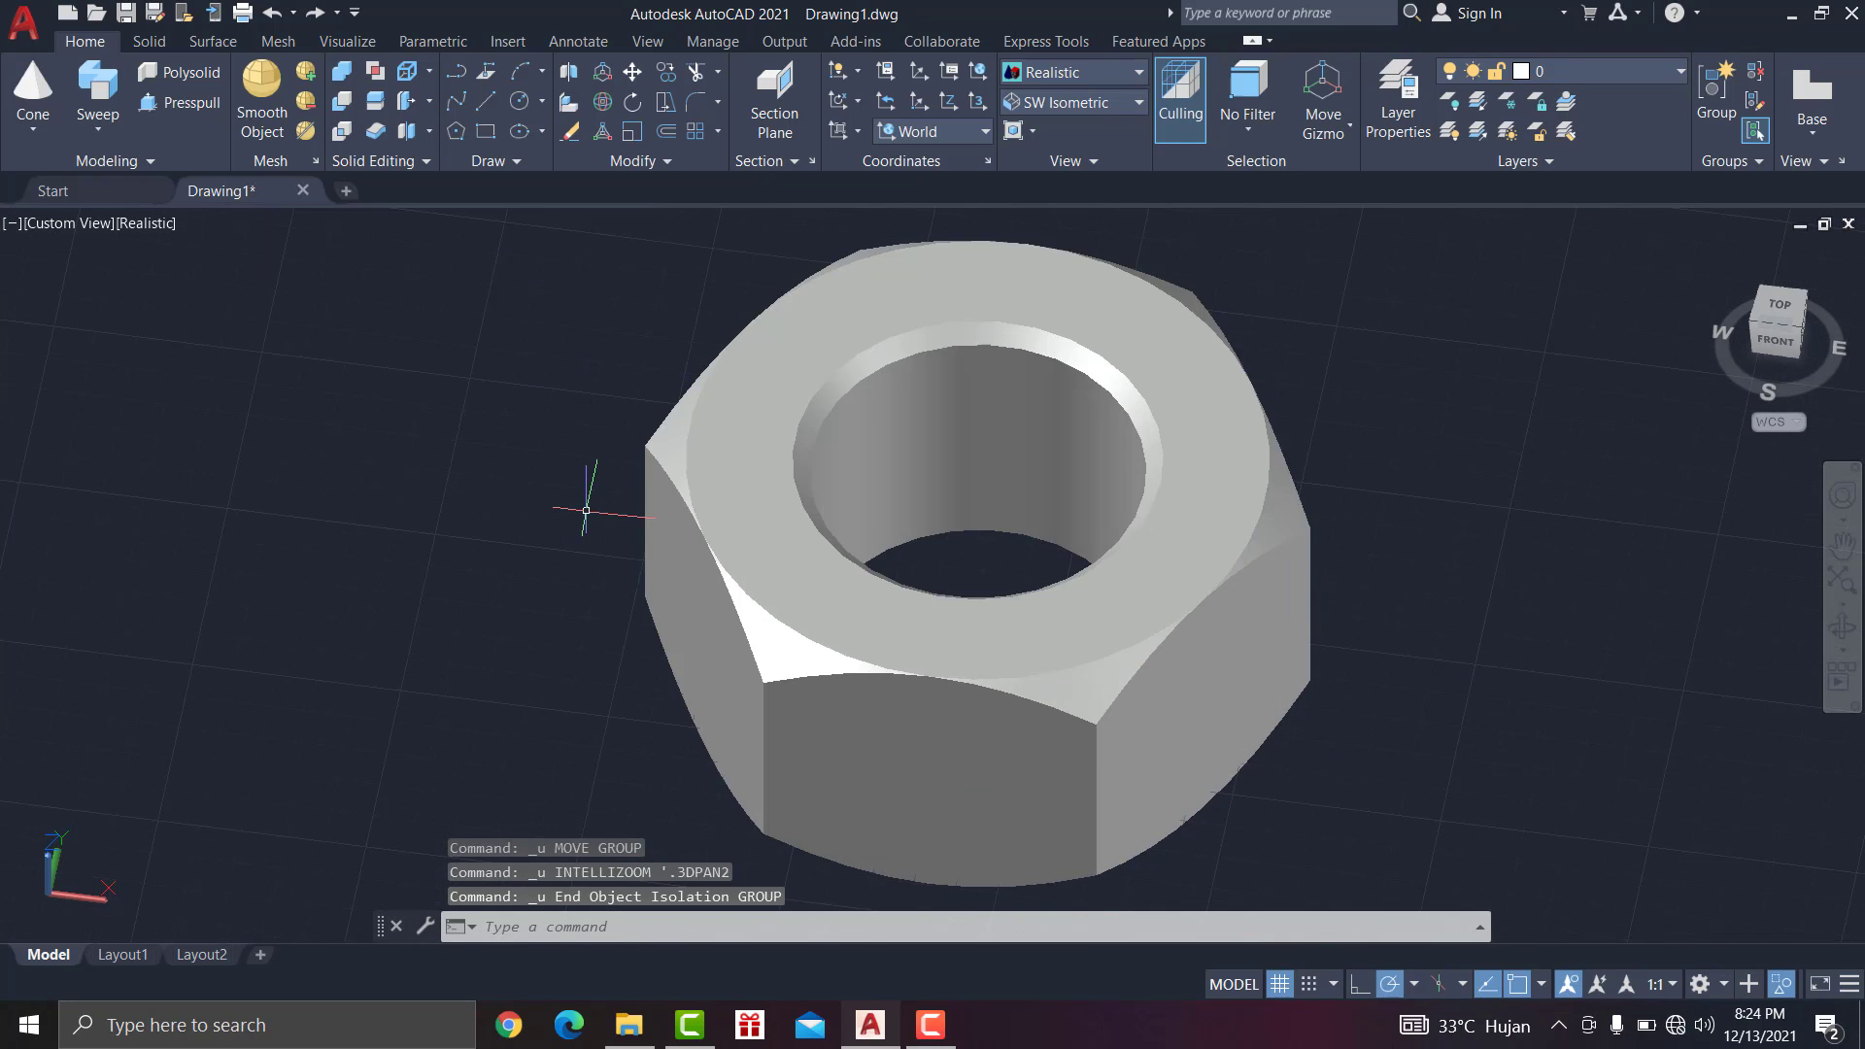
{"action": "key", "text": "ctrl+z"}
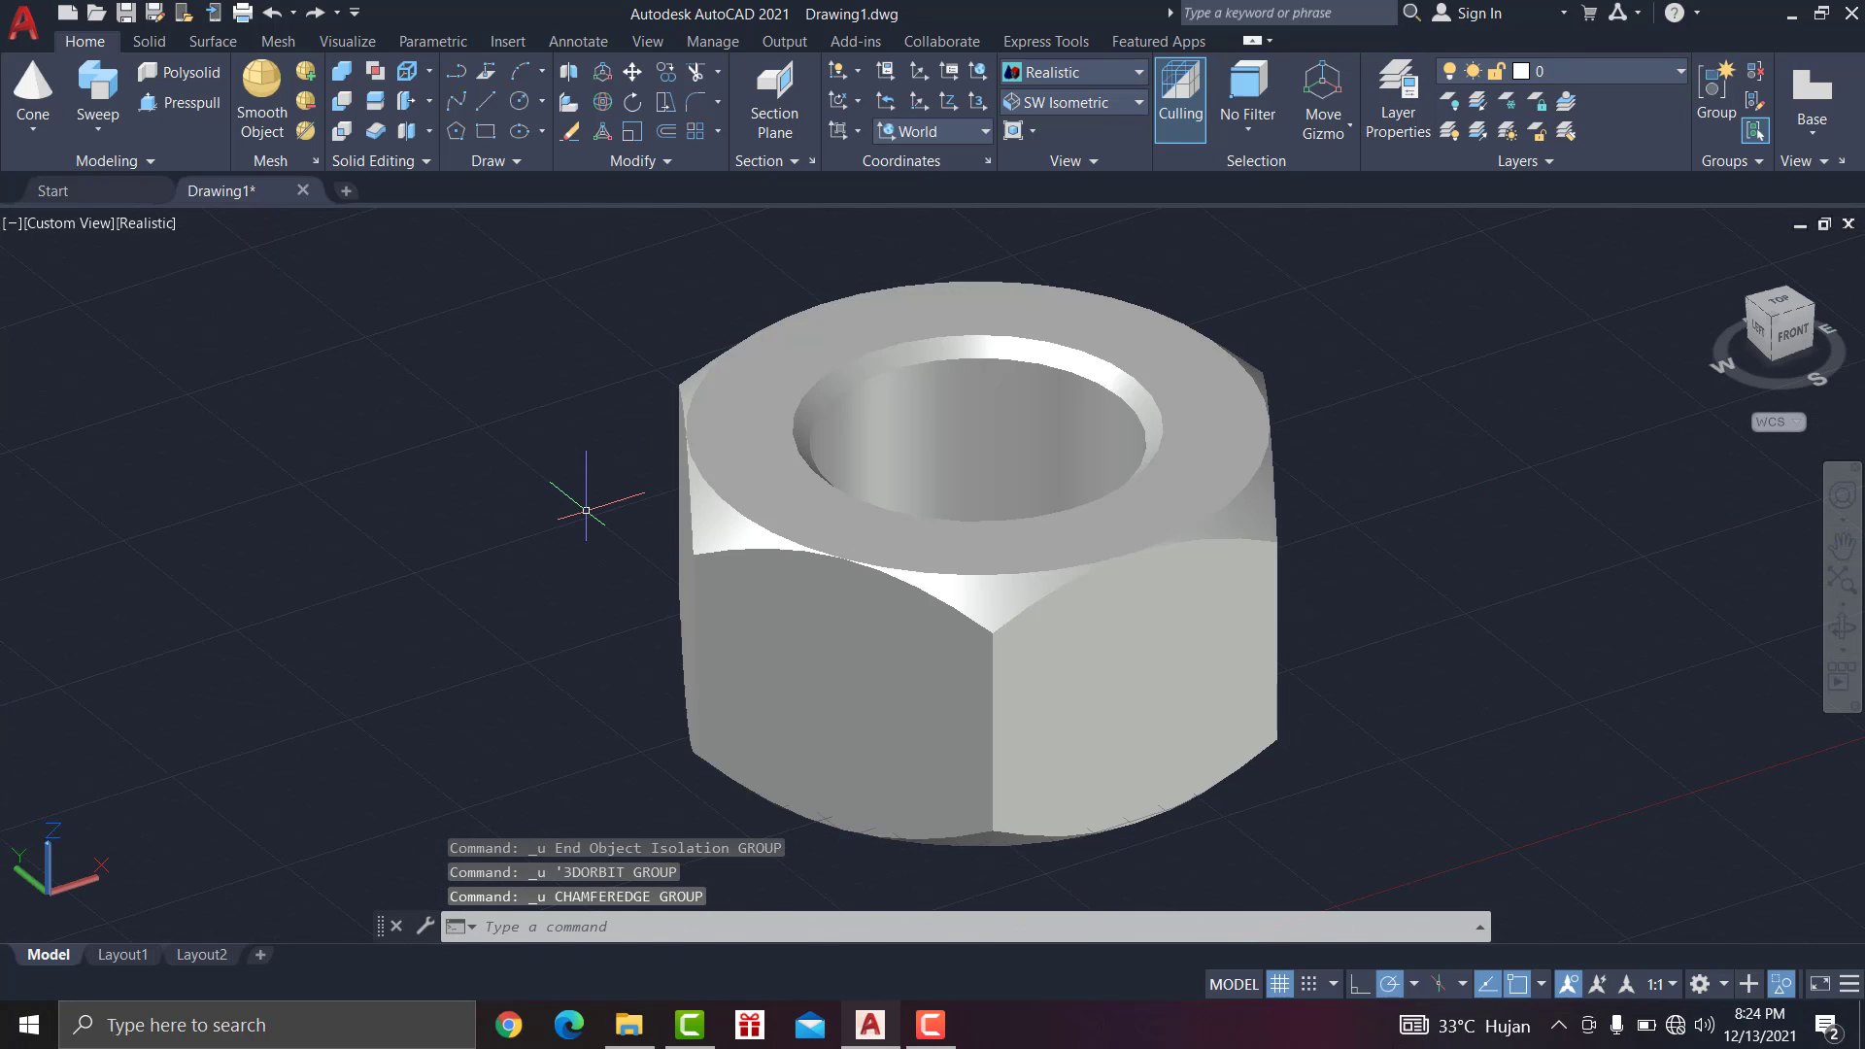
{"action": "key", "text": "ctrl+z"}
Step: Undo the erasing of the hexagon and circle outlines and the move of the nut
{"action": "scroll", "coordinate": [586, 510], "scroll_direction": "down", "scroll_amount": 4}
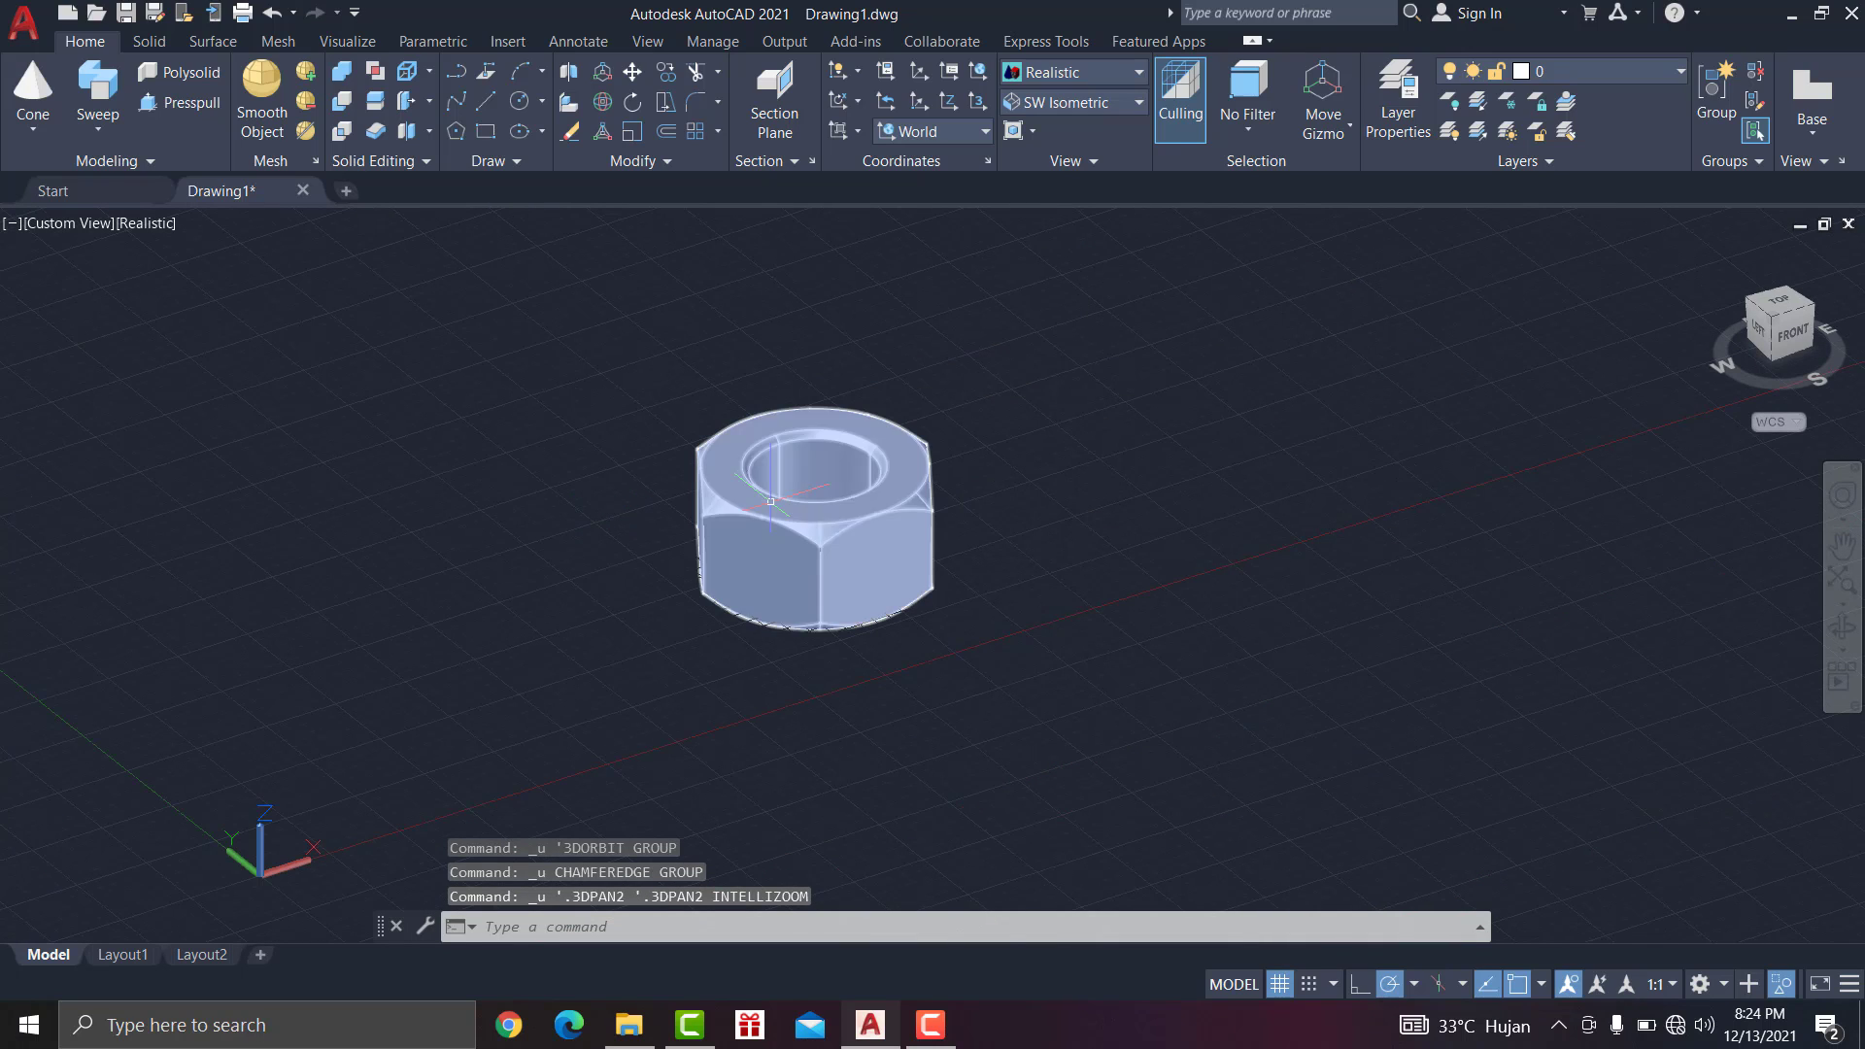
{"action": "left_click", "coordinate": [1835, 634]}
{"action": "left_click_drag", "start_coordinate": [822, 618], "coordinate": [805, 662]}
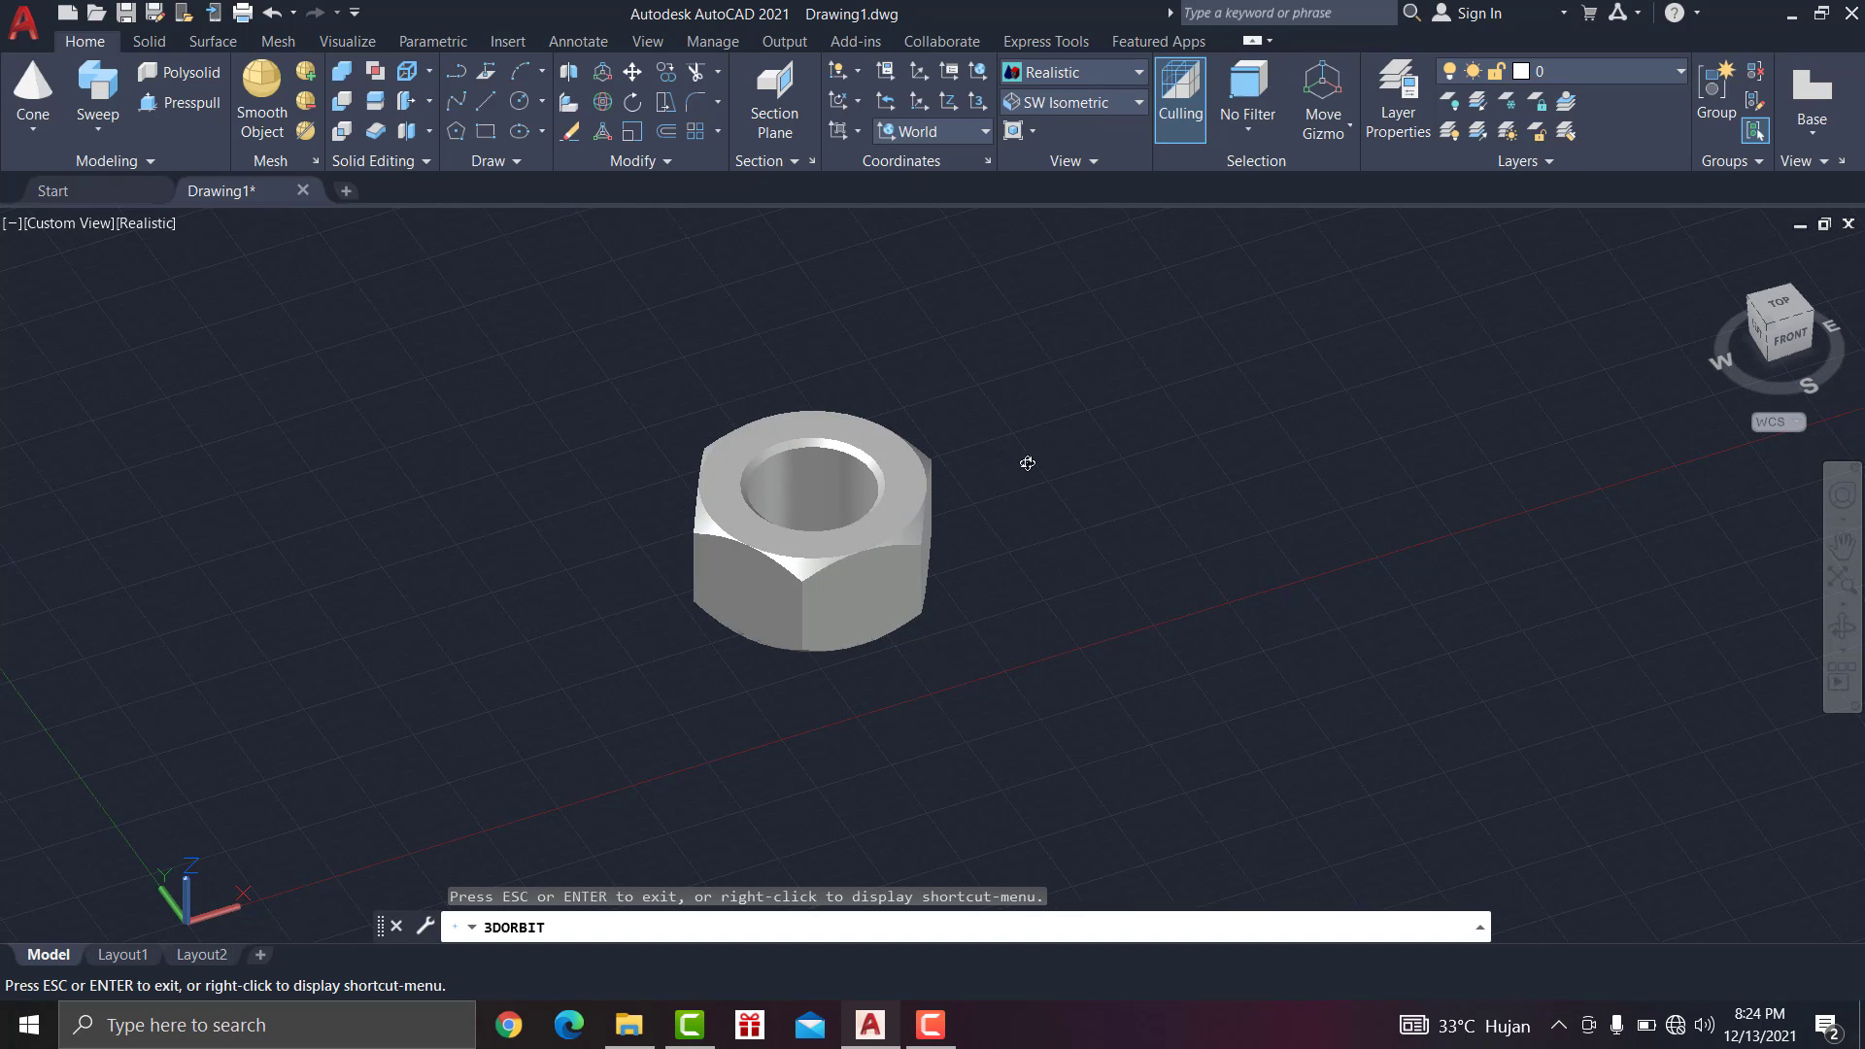
{"action": "right_click", "coordinate": [1027, 461]}
{"action": "left_click", "coordinate": [1048, 471]}
{"action": "key", "text": "ctrl+z"}
{"action": "key", "text": "ctrl+z"}
{"action": "key", "text": "ctrl+z"}
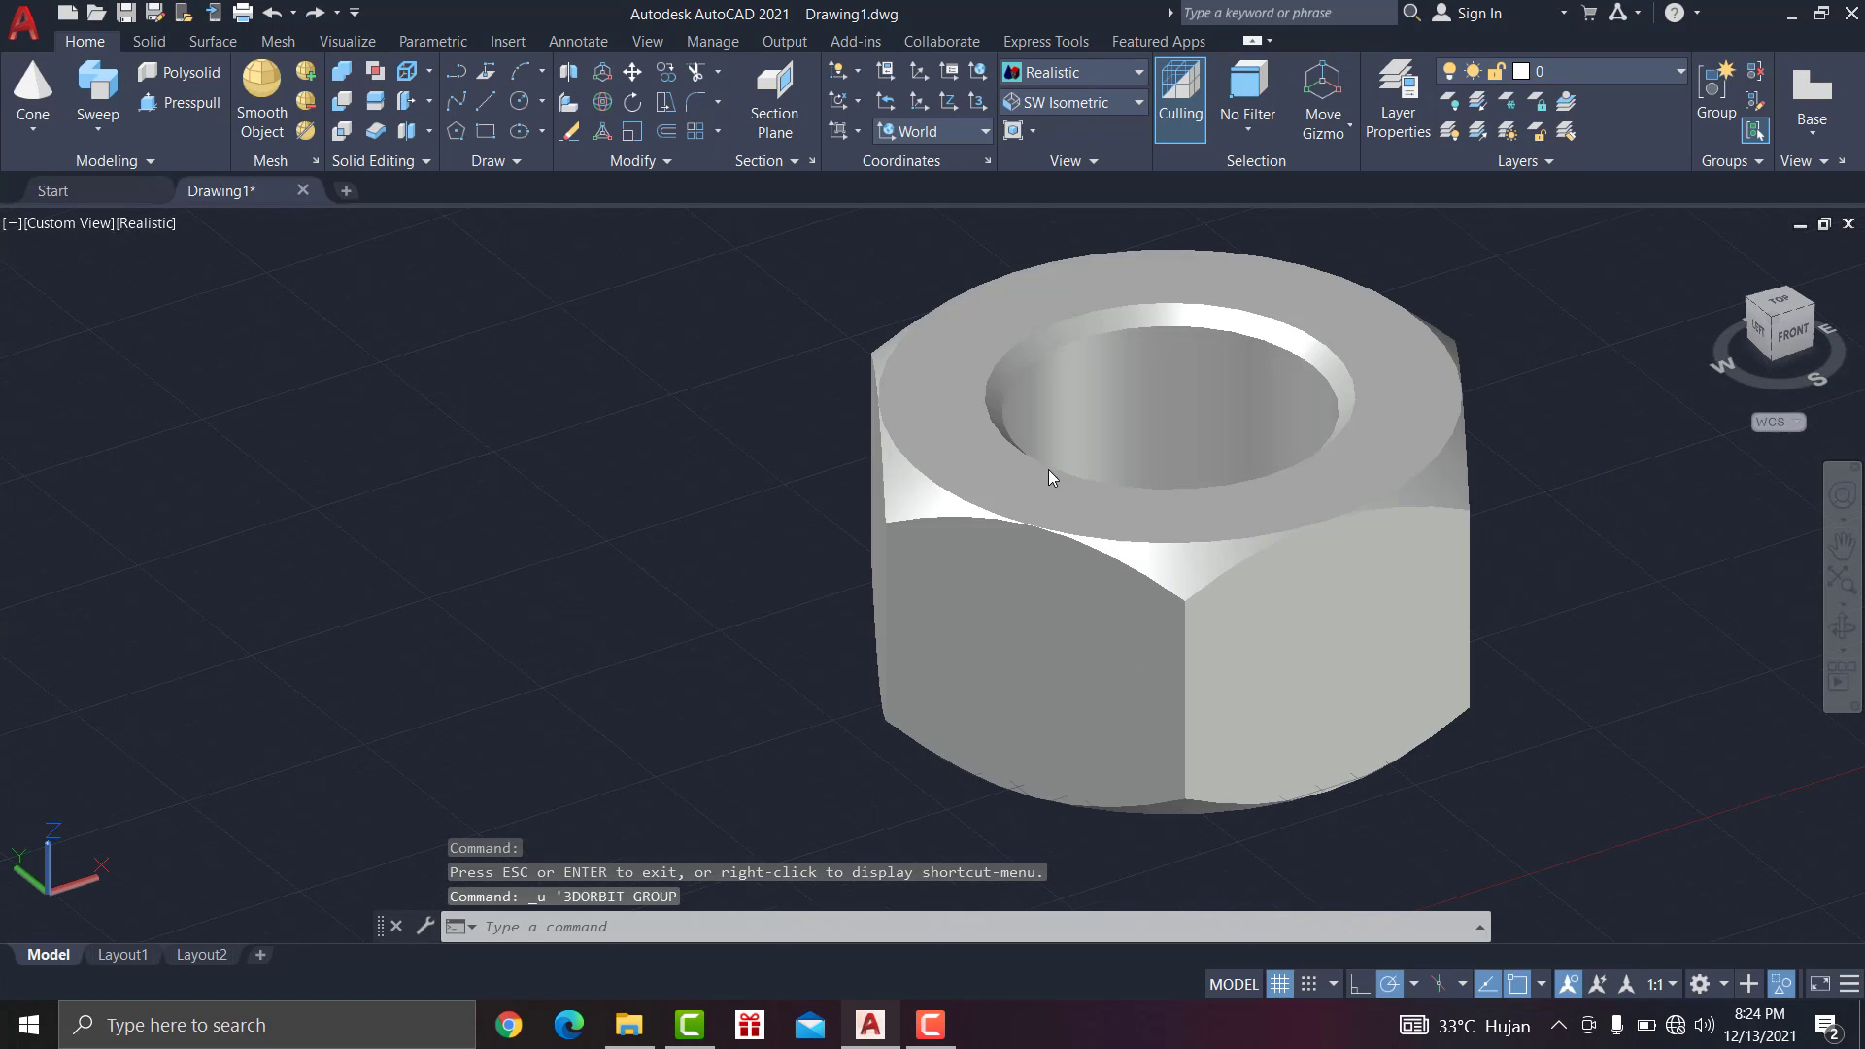
{"action": "key", "text": "ctrl+z"}
{"action": "key", "text": "ctrl+z"}
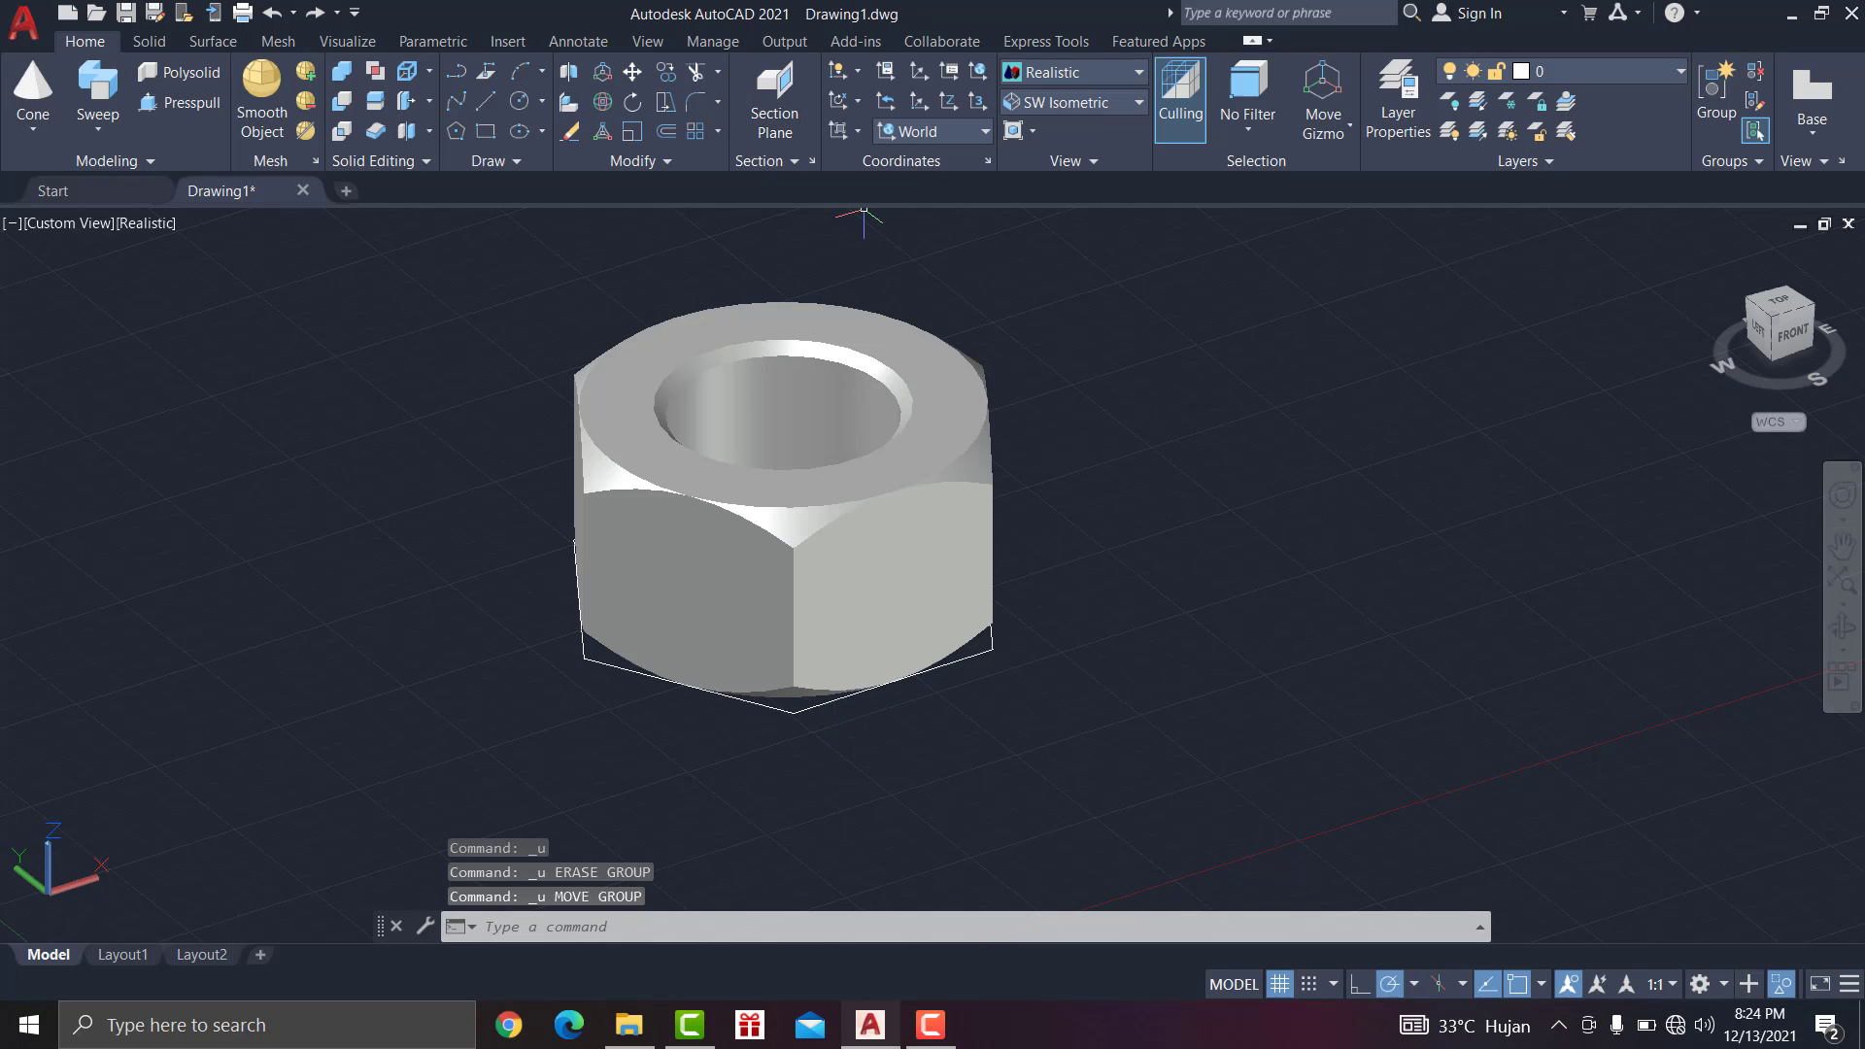
Step: Hide the nut solid so that only its flat hexagon and circle outlines remain in view
{"action": "left_click", "coordinate": [1843, 627]}
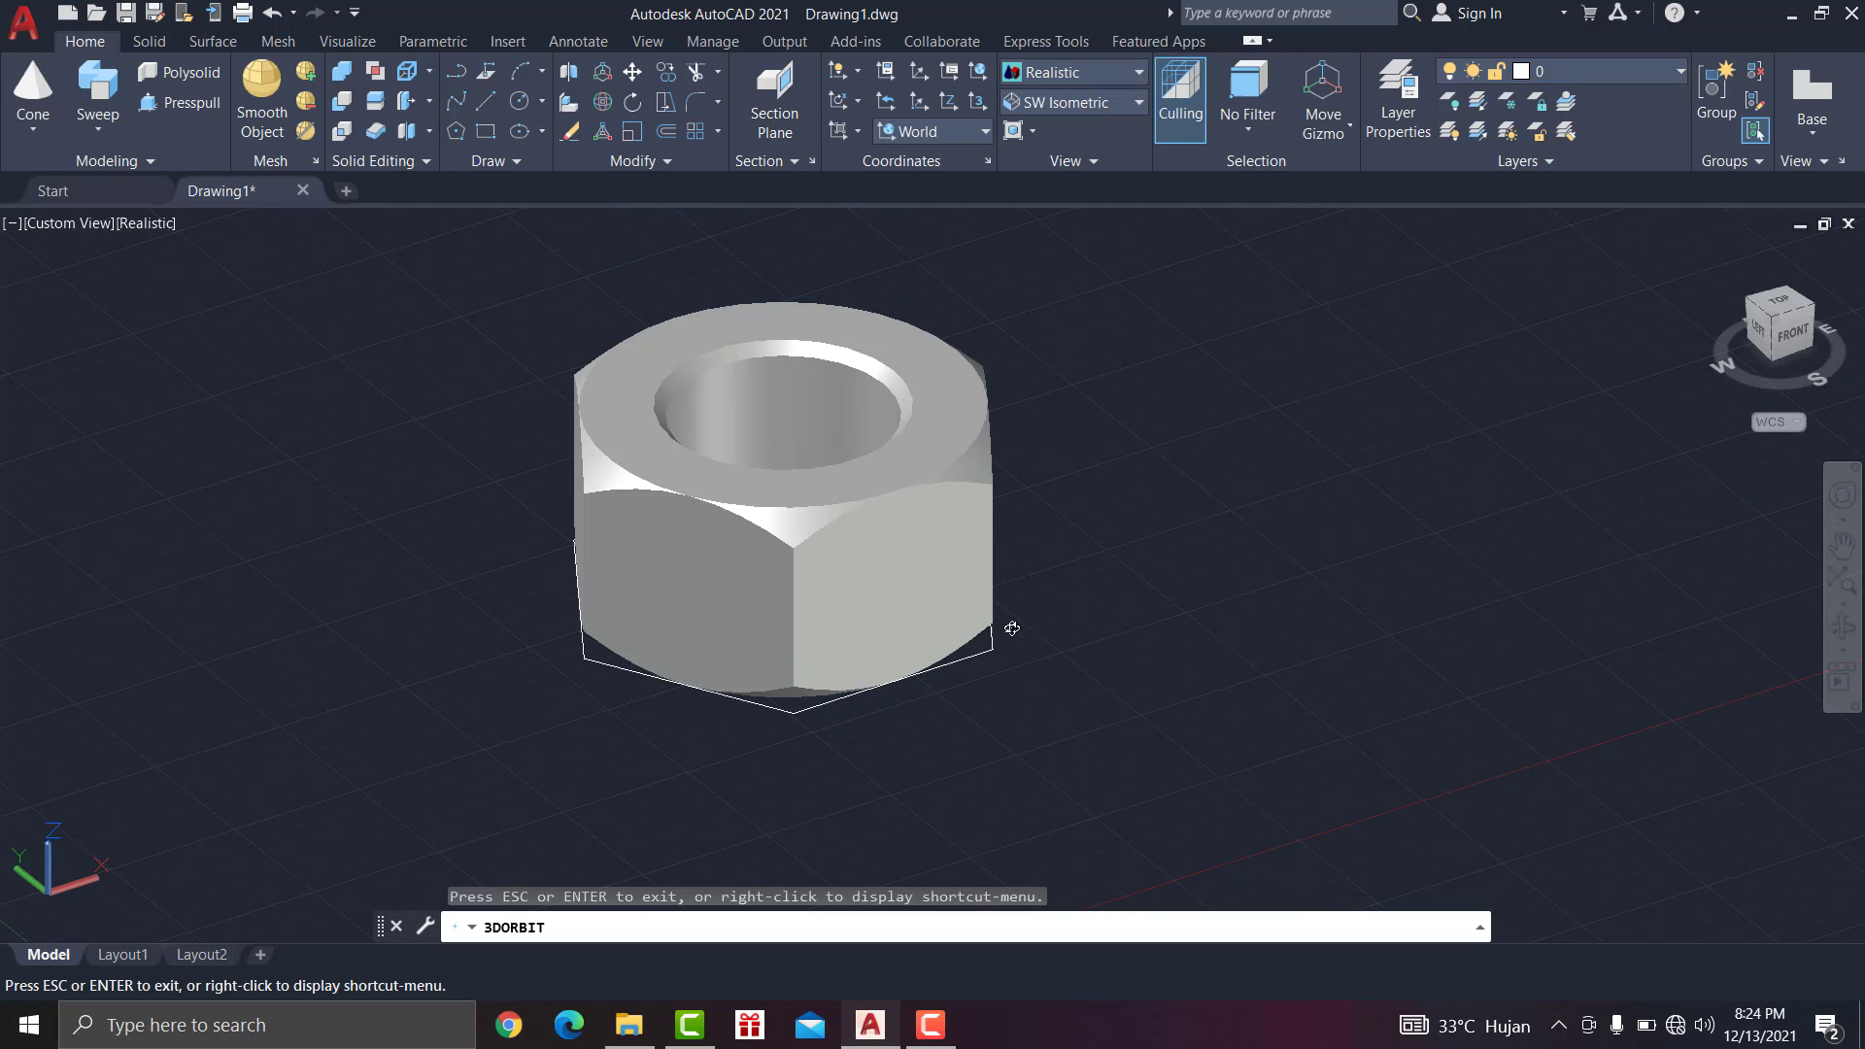
{"action": "right_click", "coordinate": [1051, 496]}
{"action": "left_click", "coordinate": [1078, 508]}
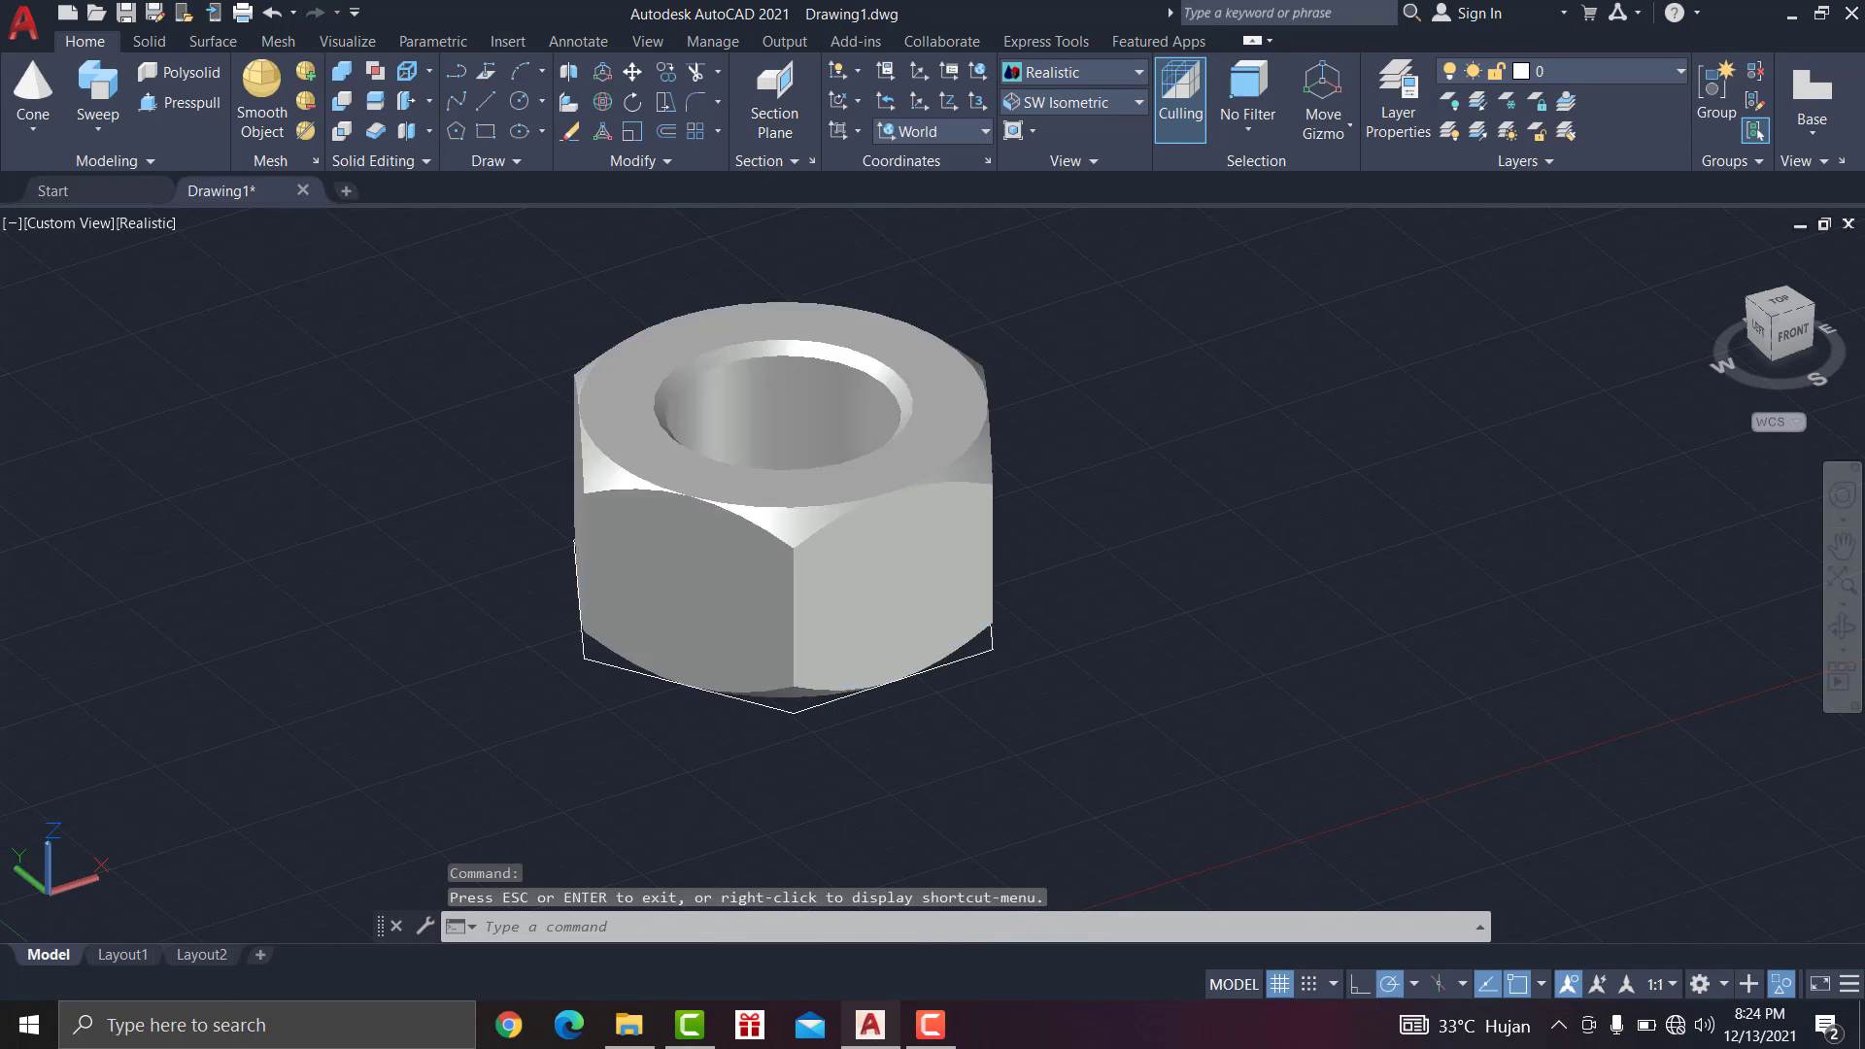
{"action": "left_click", "coordinate": [967, 517]}
{"action": "right_click", "coordinate": [971, 524]}
{"action": "mouse_move", "coordinate": [1178, 569]}
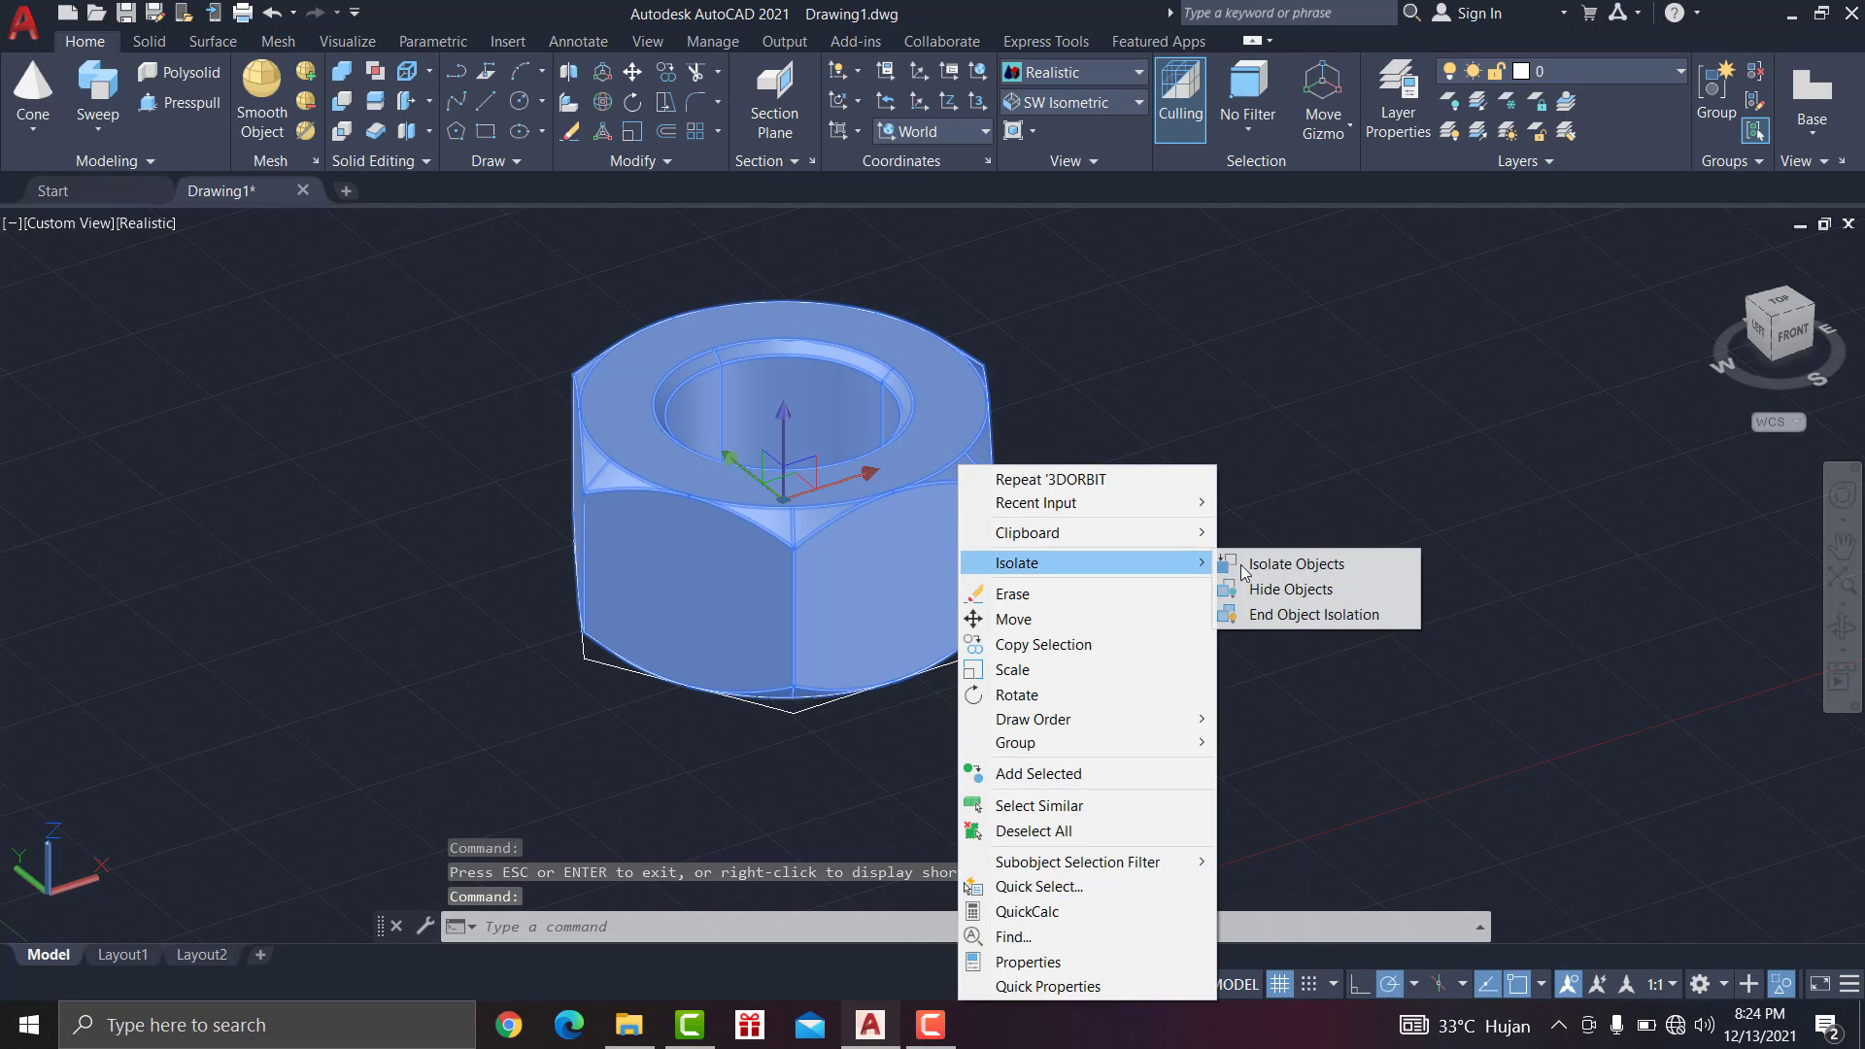
{"action": "left_click", "coordinate": [1301, 591]}
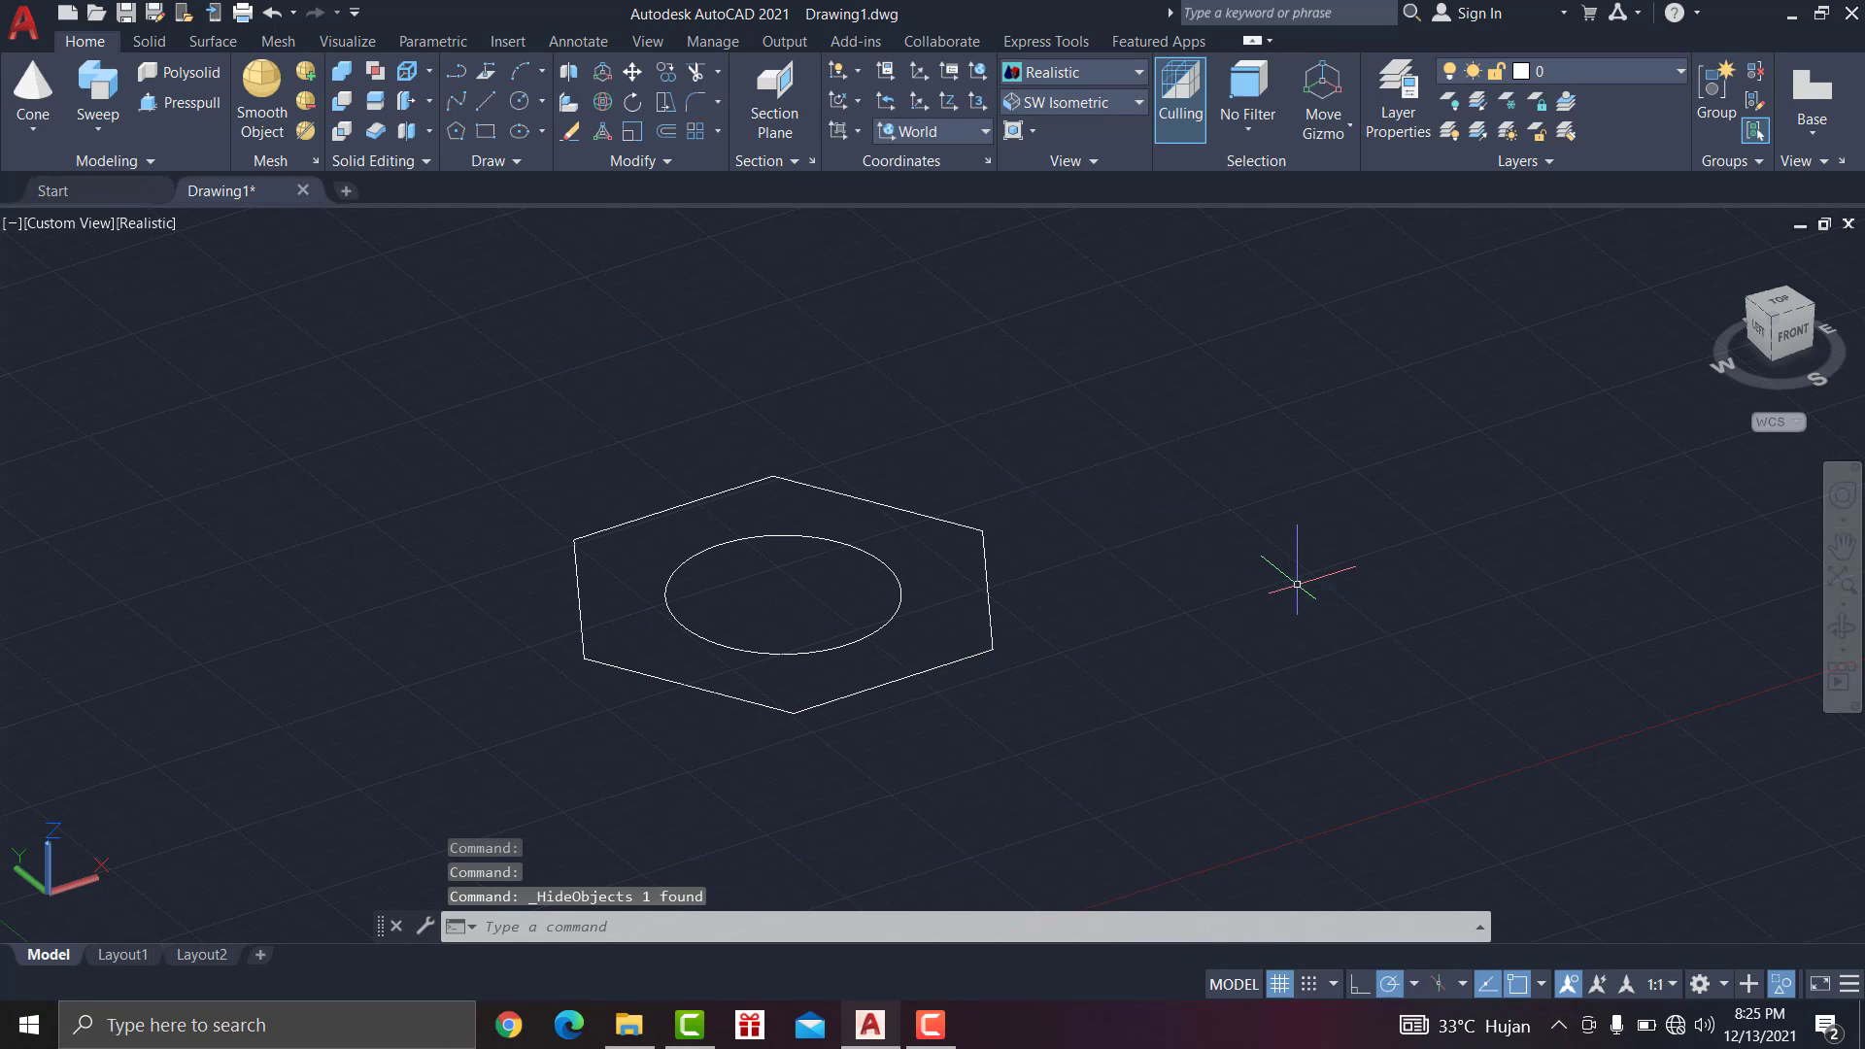
Step: Erase the leftover flat hexagon and circle outlines
{"action": "left_click", "coordinate": [571, 131]}
{"action": "left_click", "coordinate": [1170, 789]}
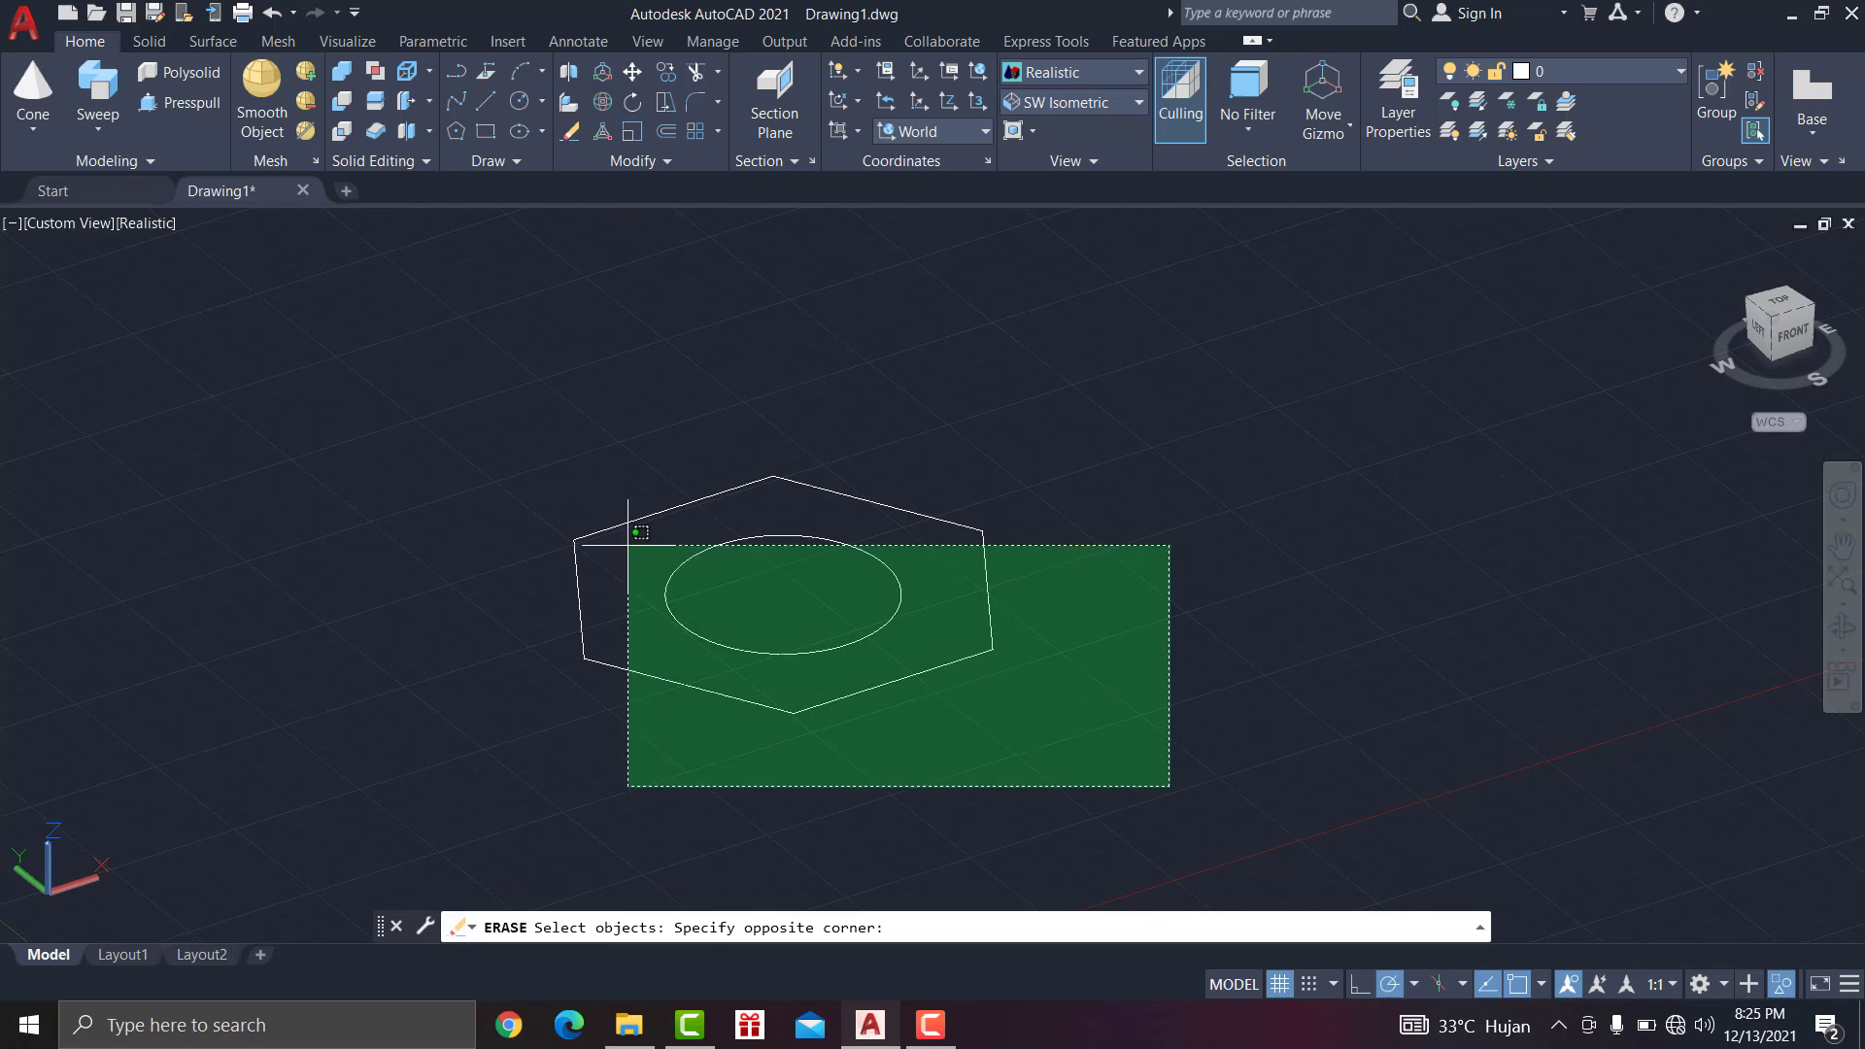
{"action": "left_click", "coordinate": [466, 442]}
{"action": "key", "text": "Return"}
Step: End the object isolation to bring the hidden nut solid and thread coil back into view
{"action": "right_click", "coordinate": [893, 393]}
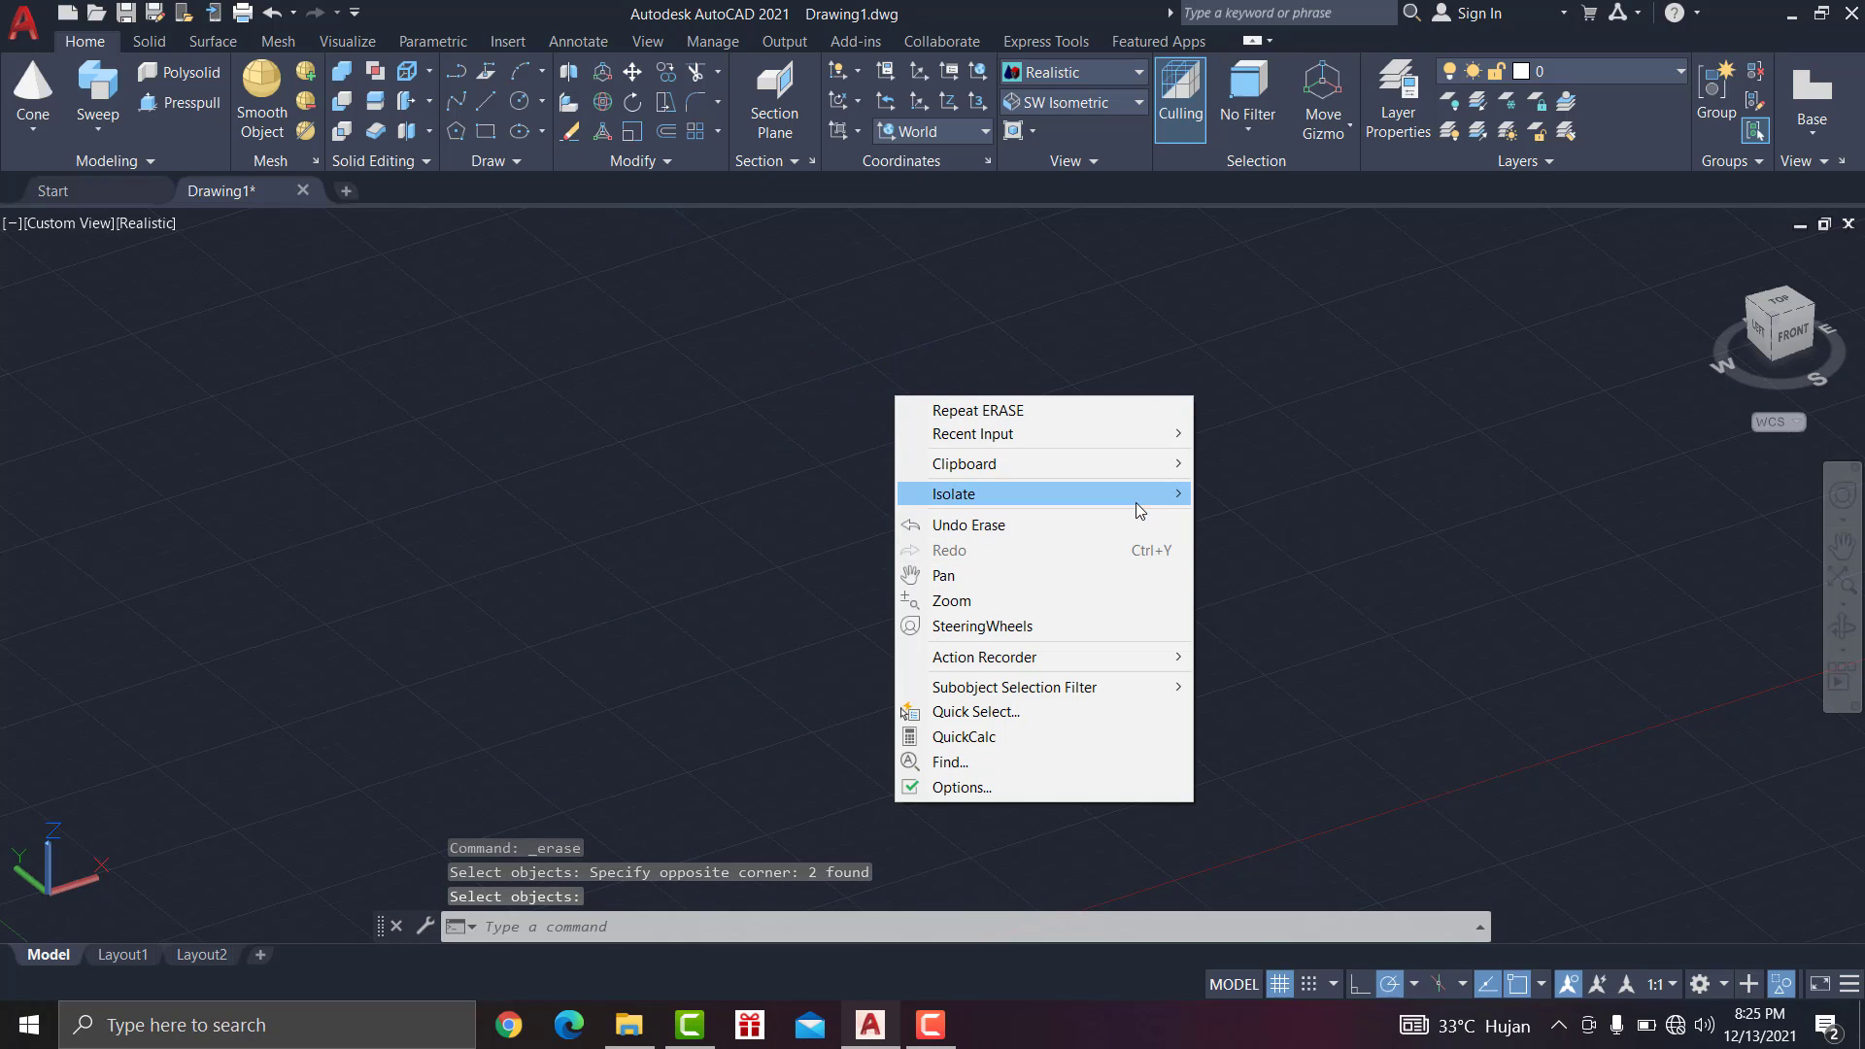
{"action": "mouse_move", "coordinate": [1151, 507]}
{"action": "left_click", "coordinate": [1262, 545]}
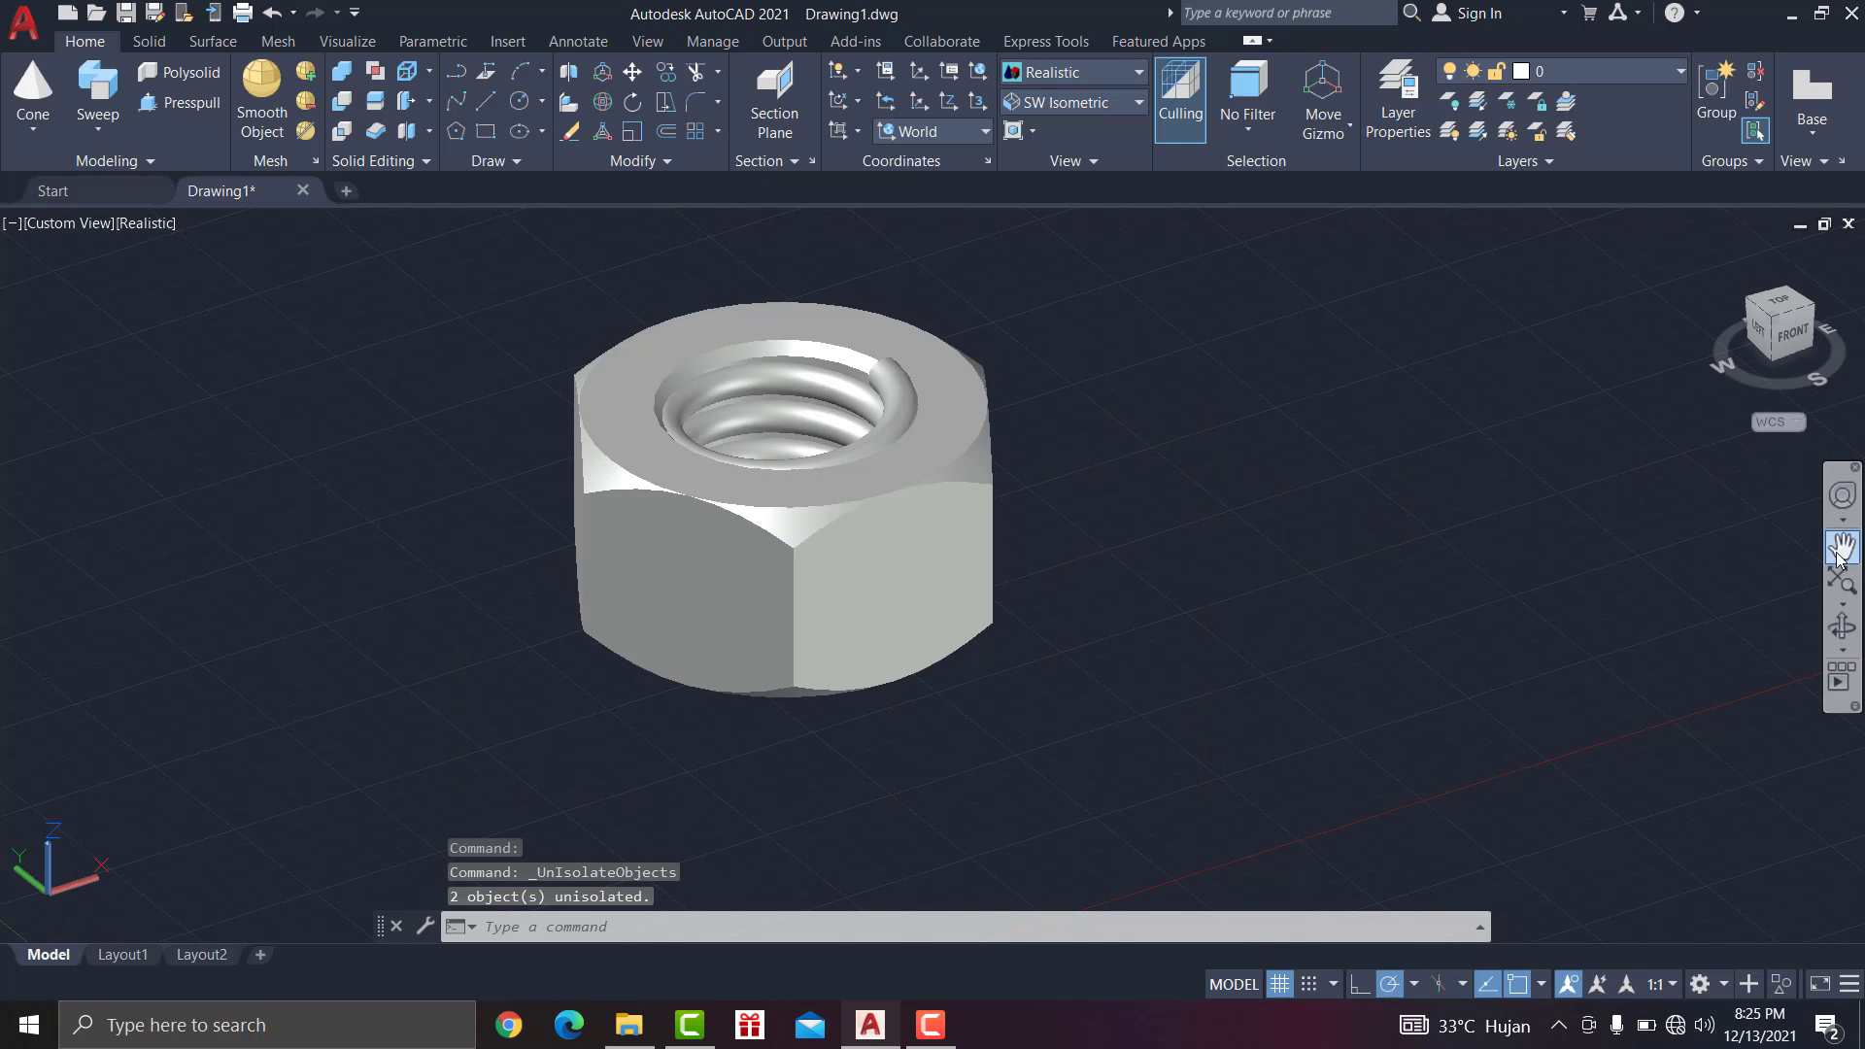
Step: Chamfer the edge of the hole on the nut's underside with both distances at 1
{"action": "left_click", "coordinate": [1843, 630]}
{"action": "left_click_drag", "start_coordinate": [837, 599], "coordinate": [972, 379]}
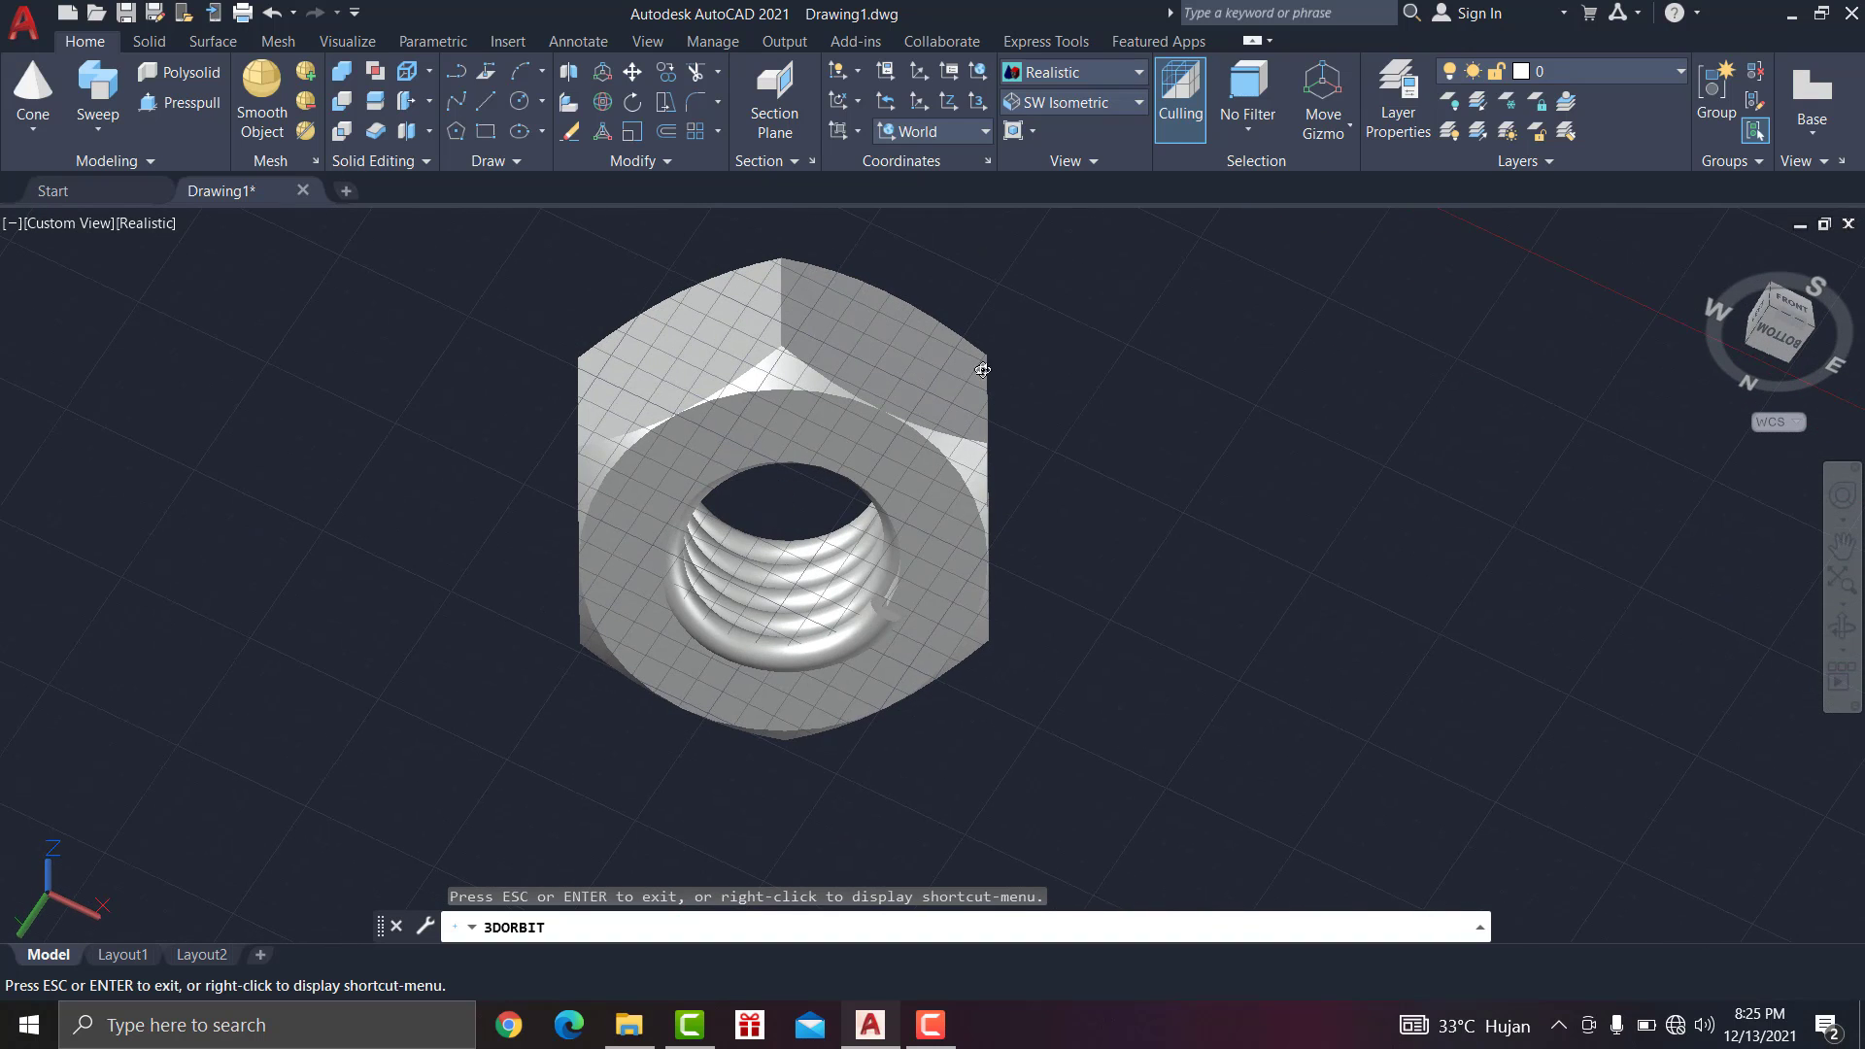
{"action": "right_click", "coordinate": [1007, 363]}
{"action": "left_click", "coordinate": [1052, 374]}
{"action": "left_click", "coordinate": [149, 41]}
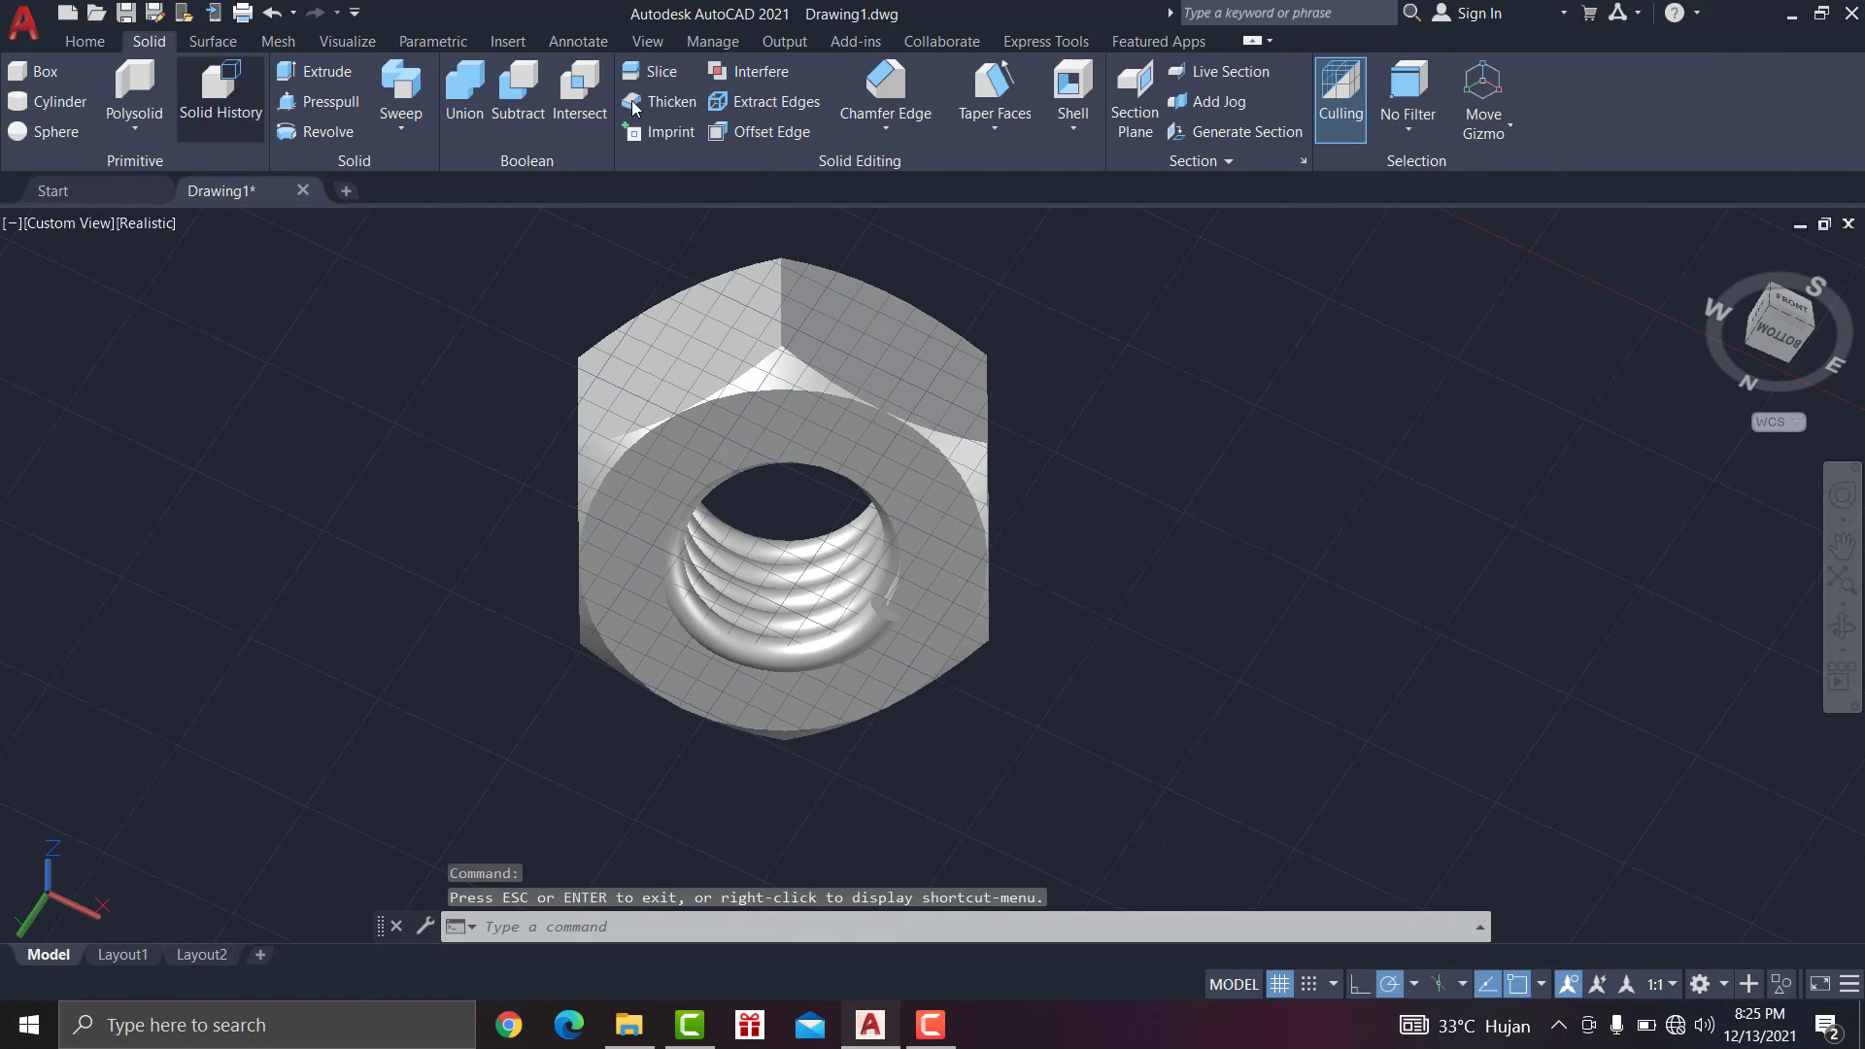
{"action": "left_click", "coordinate": [903, 94]}
{"action": "scroll", "coordinate": [883, 874], "scroll_direction": "down", "scroll_amount": 3}
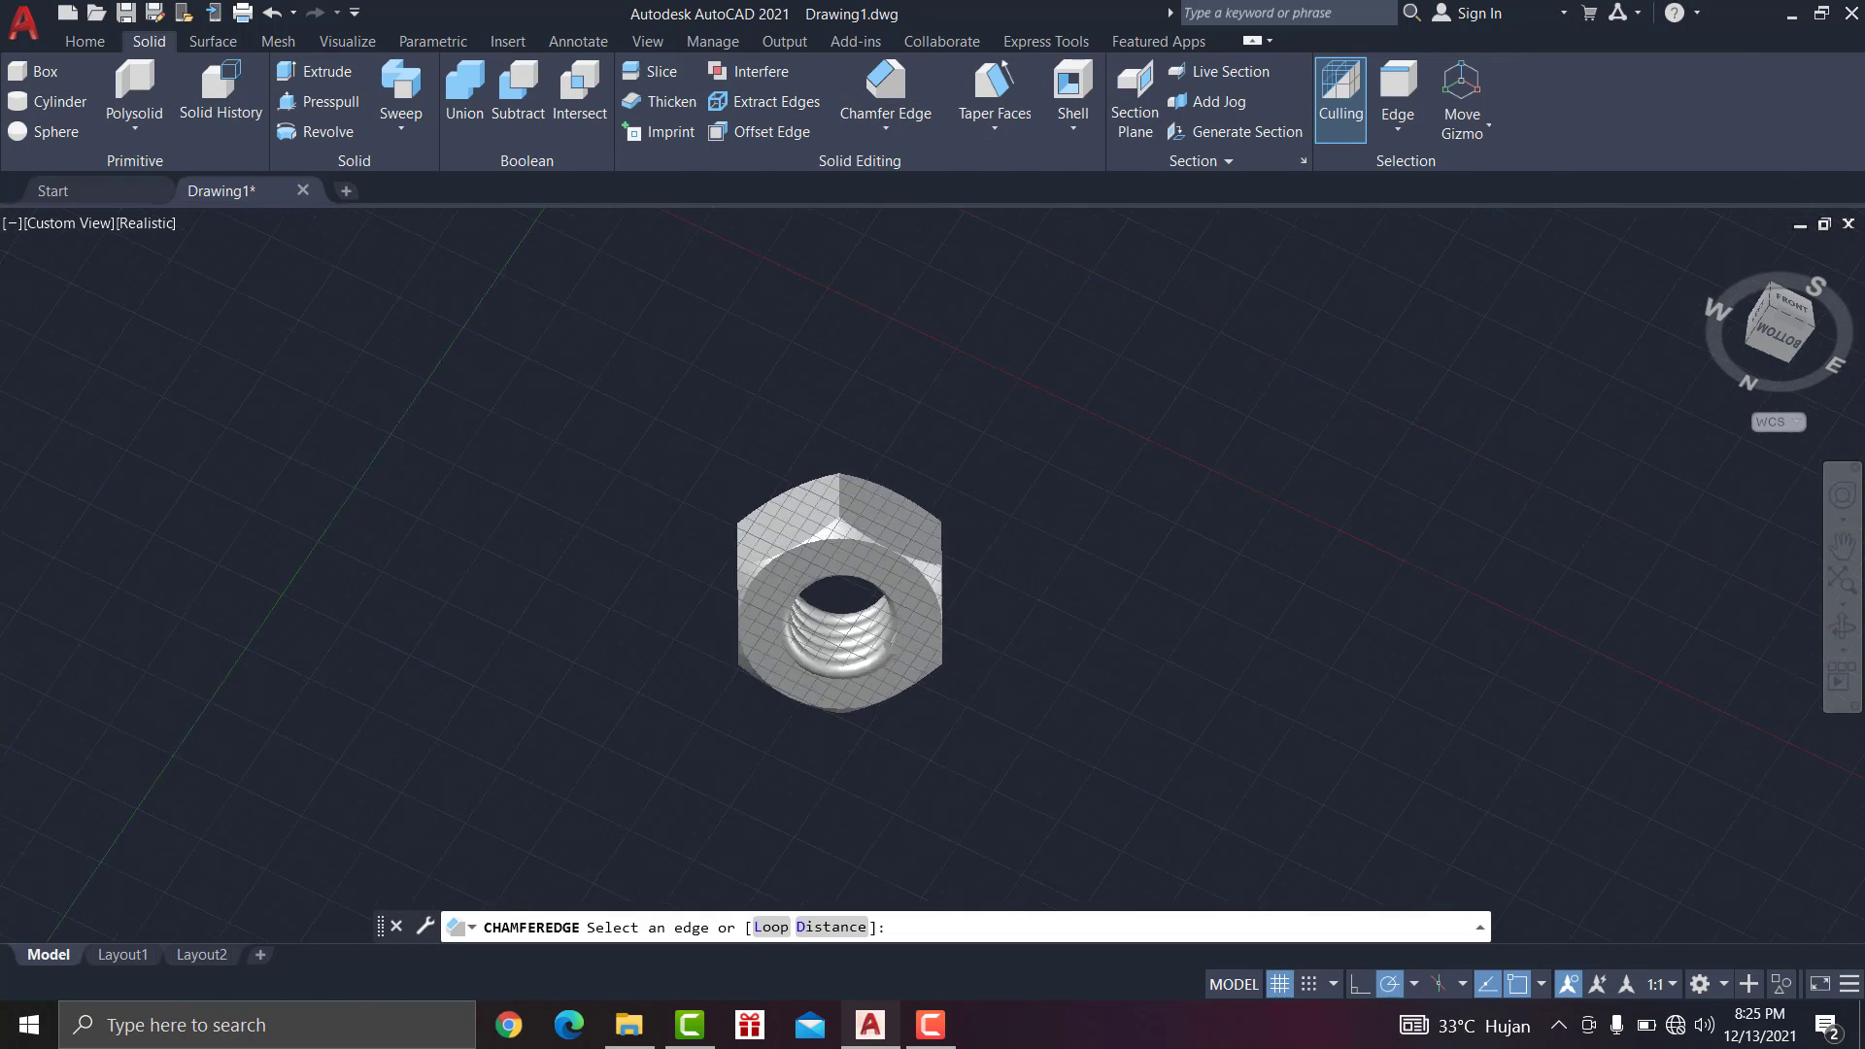
{"action": "scroll", "coordinate": [872, 816], "scroll_direction": "up", "scroll_amount": 6}
{"action": "scroll", "coordinate": [872, 631], "scroll_direction": "up", "scroll_amount": 2}
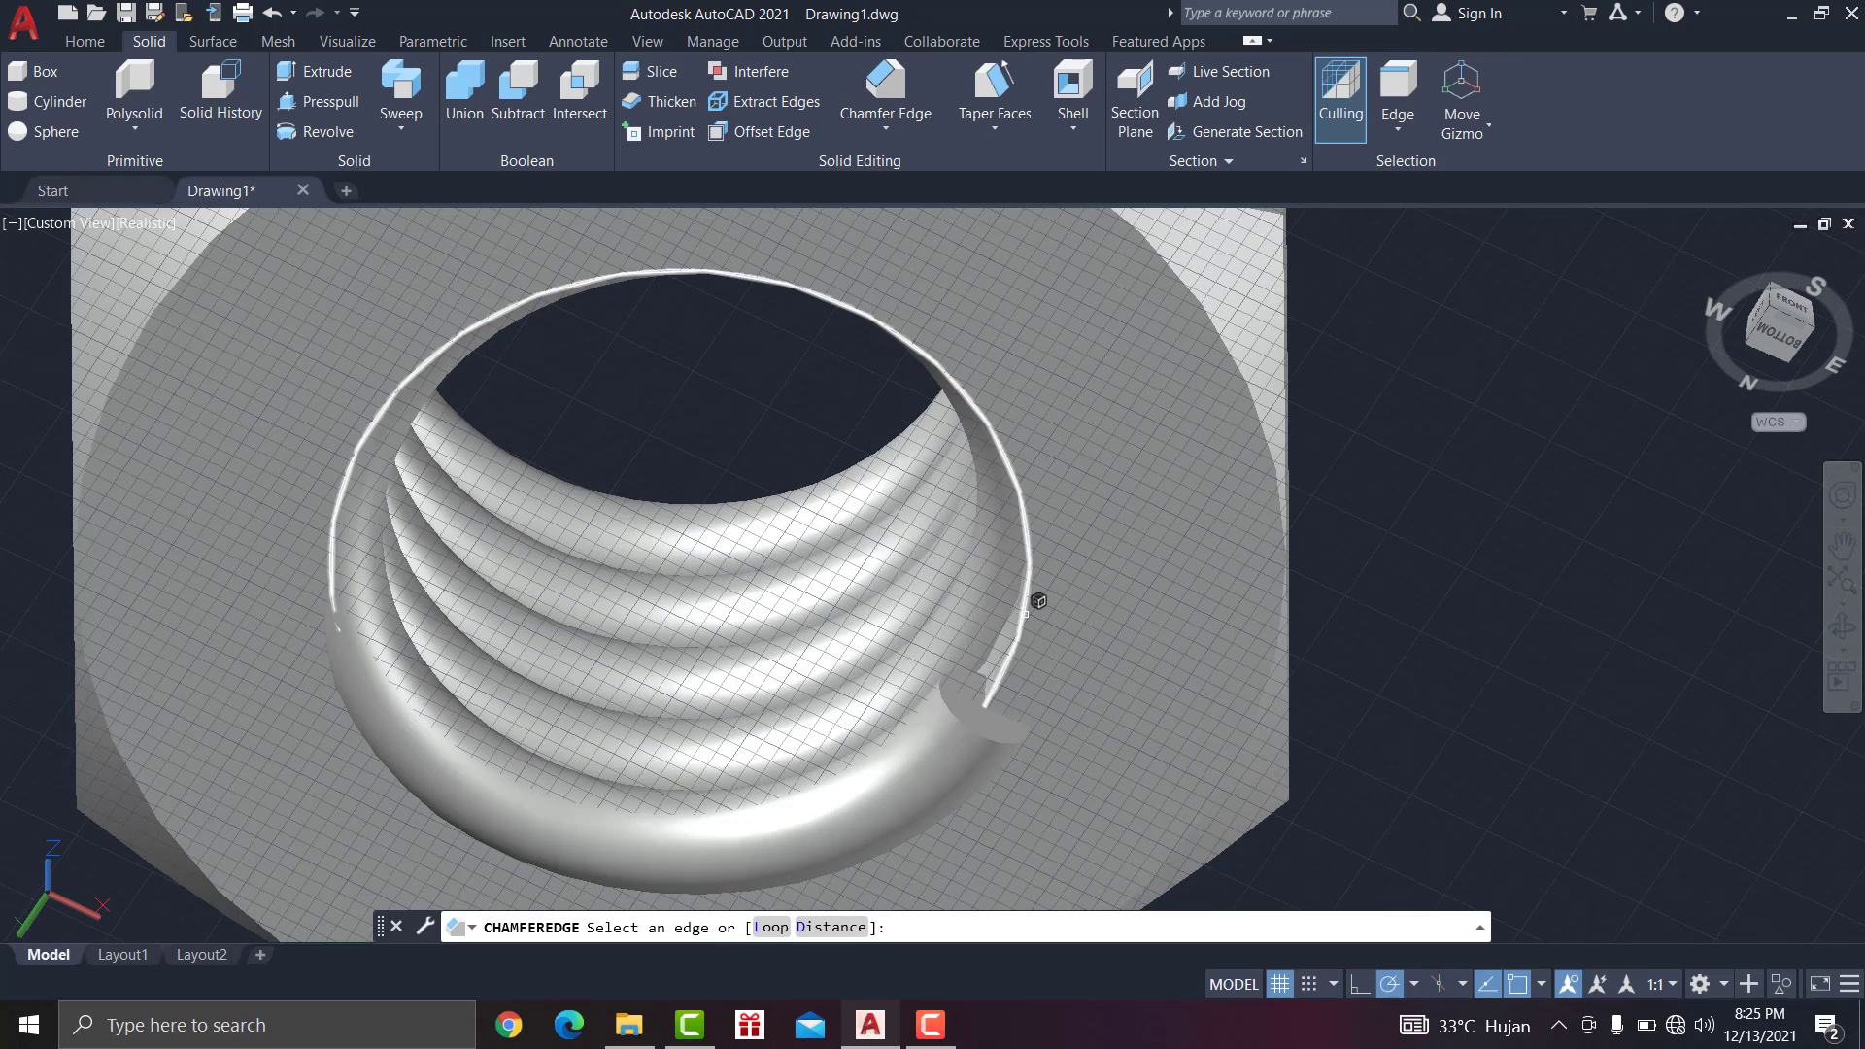
{"action": "left_click", "coordinate": [1032, 595]}
{"action": "right_click", "coordinate": [1033, 600]}
{"action": "left_click", "coordinate": [1073, 630]}
{"action": "right_click", "coordinate": [1033, 614]}
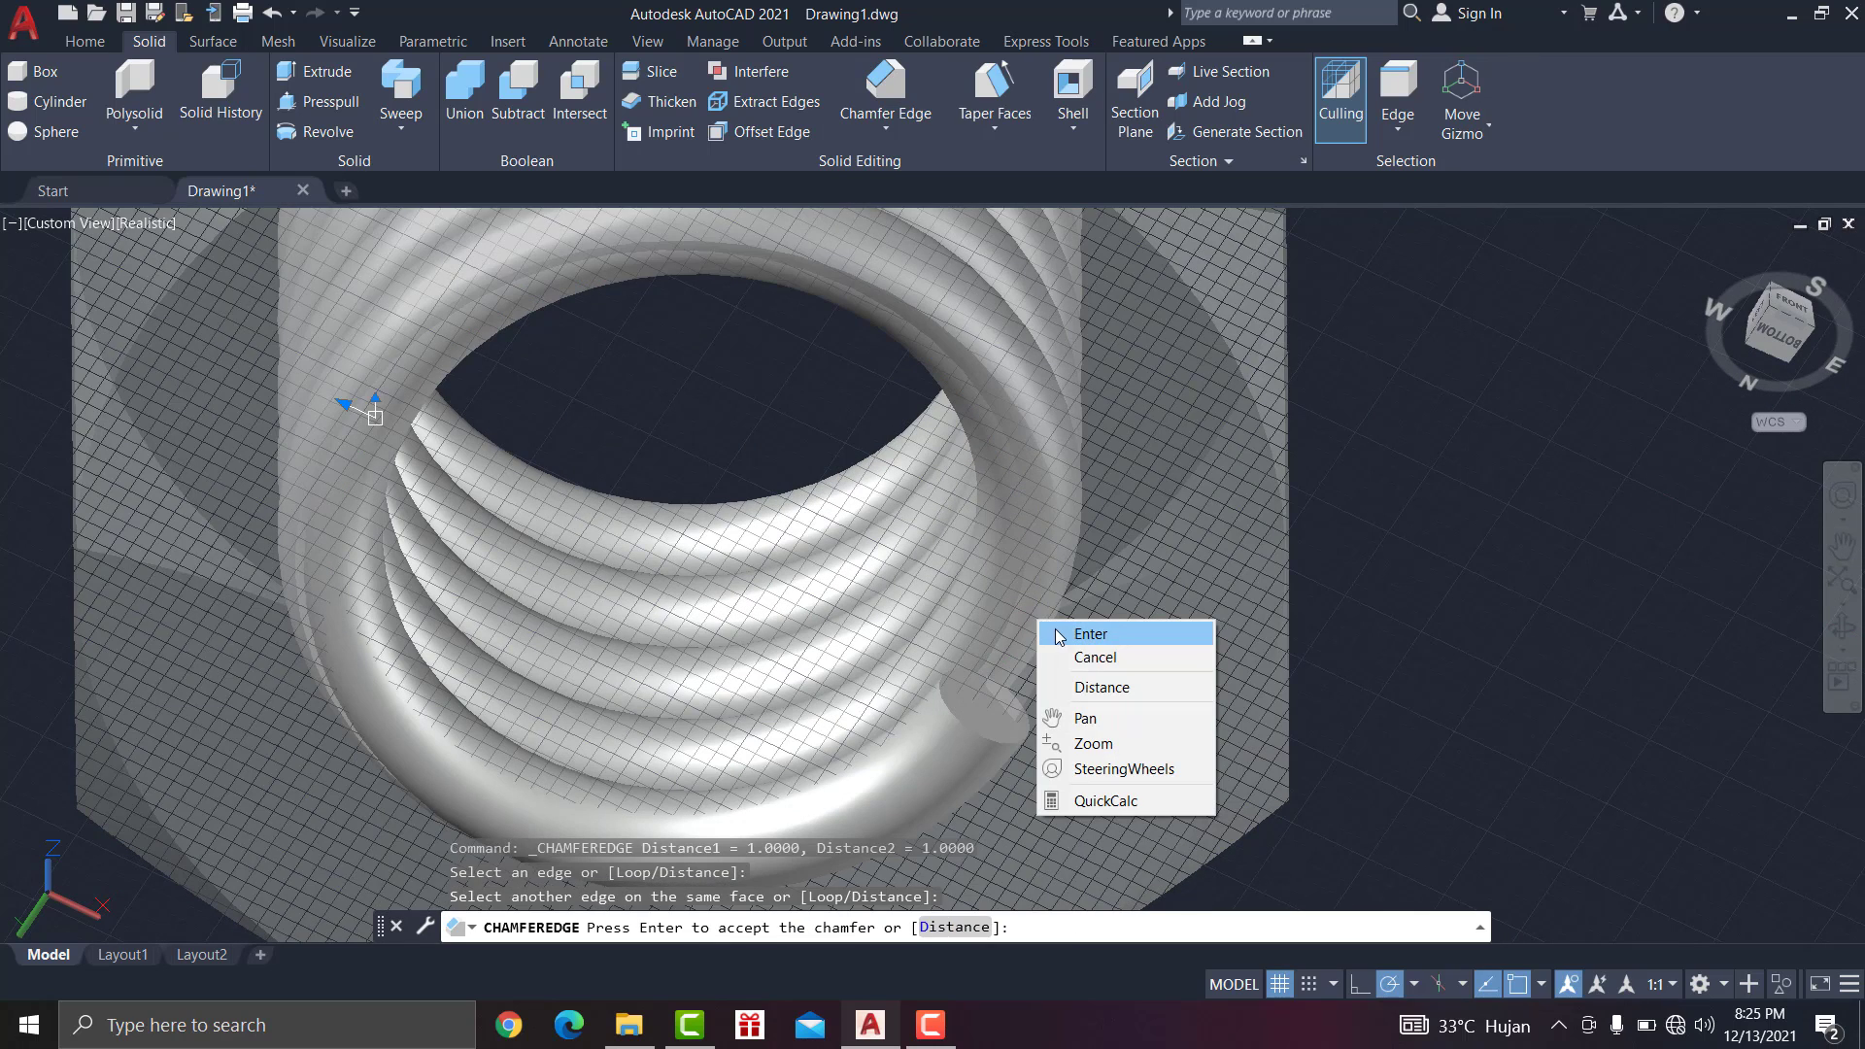
{"action": "left_click", "coordinate": [1070, 630]}
Step: Subtract the helical coil from the nut solid to cut the internal thread
{"action": "left_click", "coordinate": [1842, 627]}
{"action": "scroll", "coordinate": [985, 587], "scroll_direction": "up", "scroll_amount": 2}
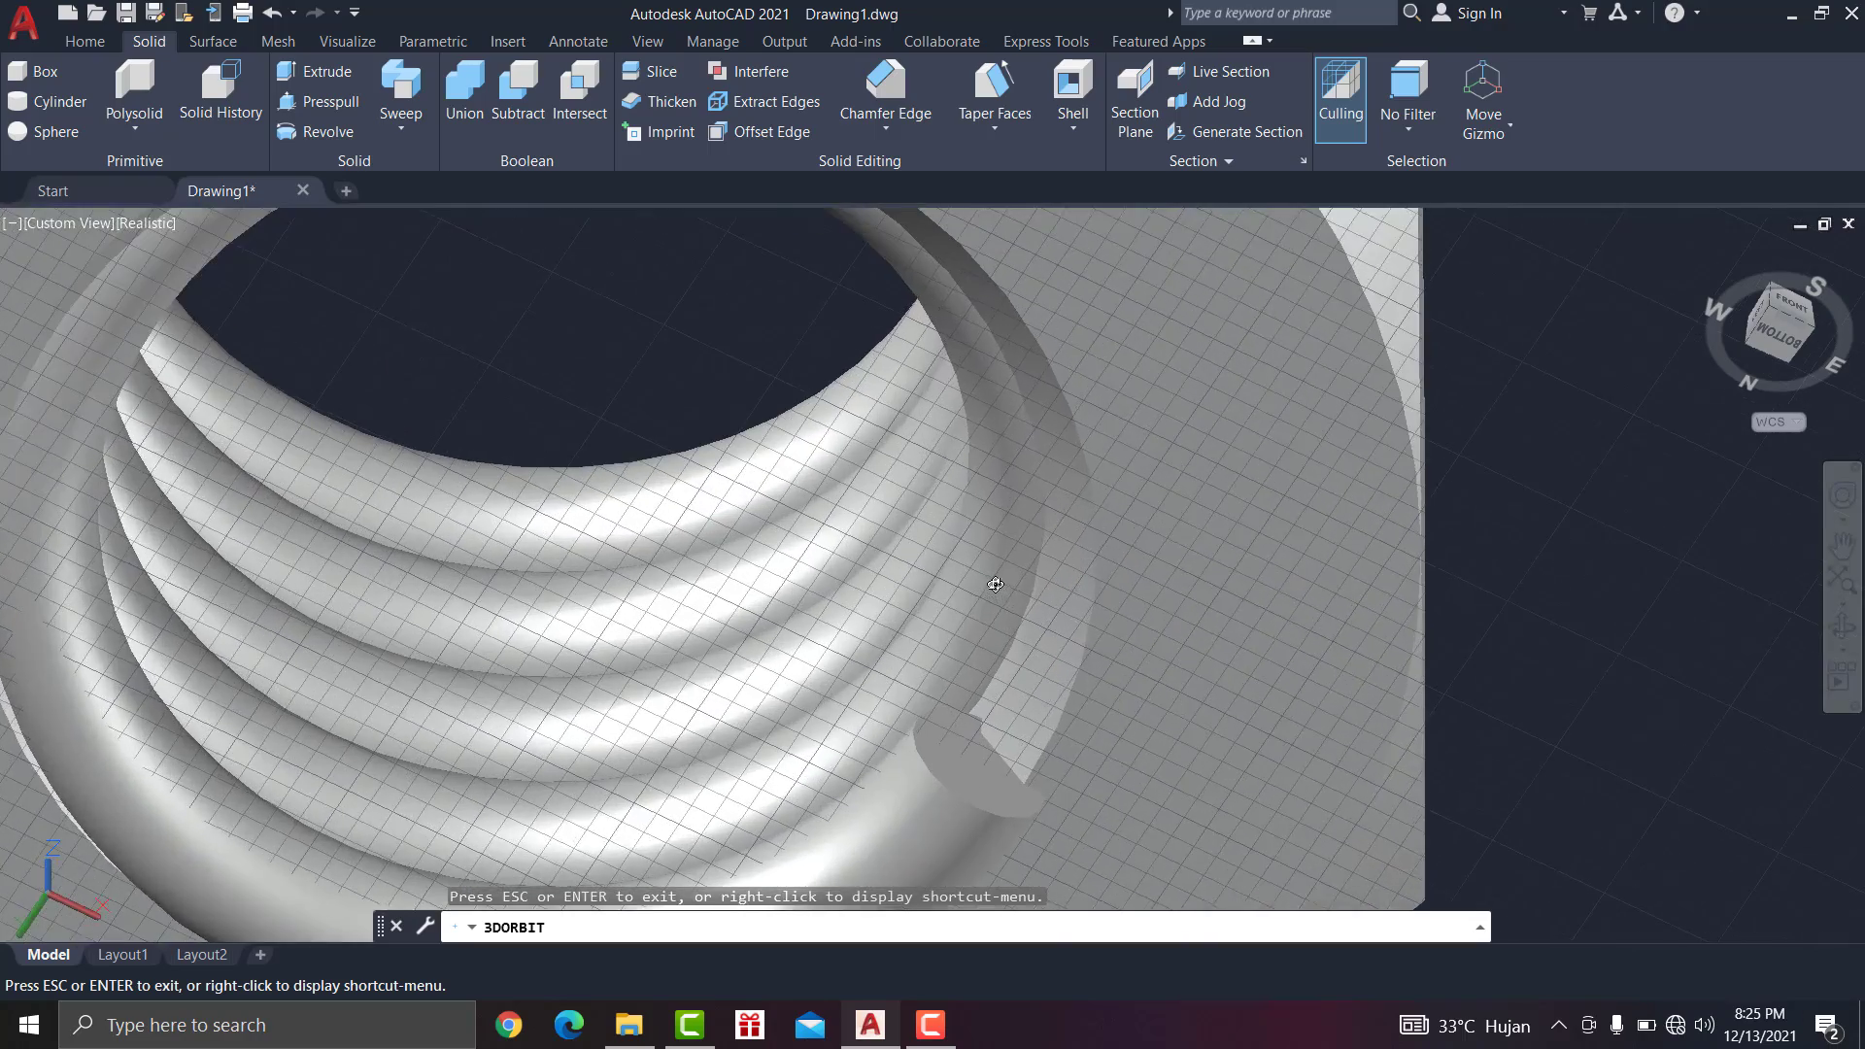
{"action": "scroll", "coordinate": [990, 585], "scroll_direction": "down", "scroll_amount": 5}
{"action": "left_click_drag", "start_coordinate": [936, 338], "coordinate": [1220, 395]}
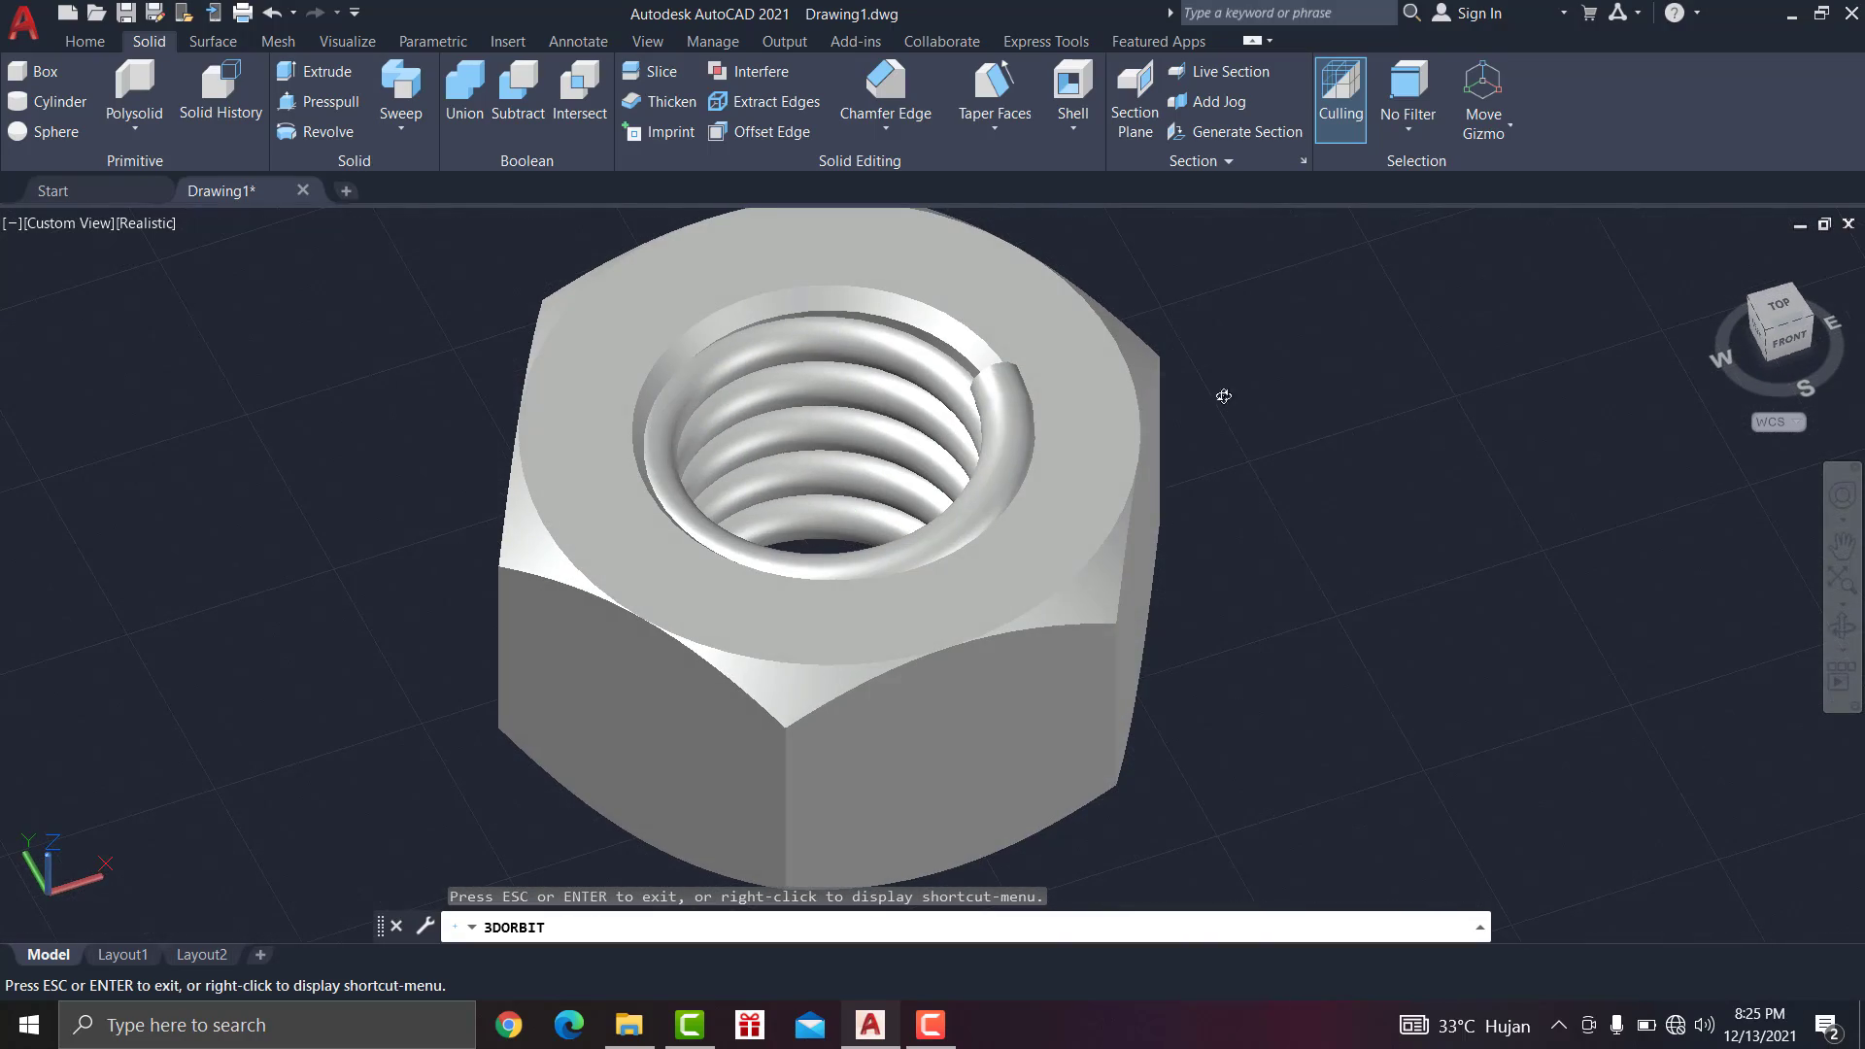
{"action": "right_click", "coordinate": [1244, 338]}
{"action": "left_click", "coordinate": [1267, 357]}
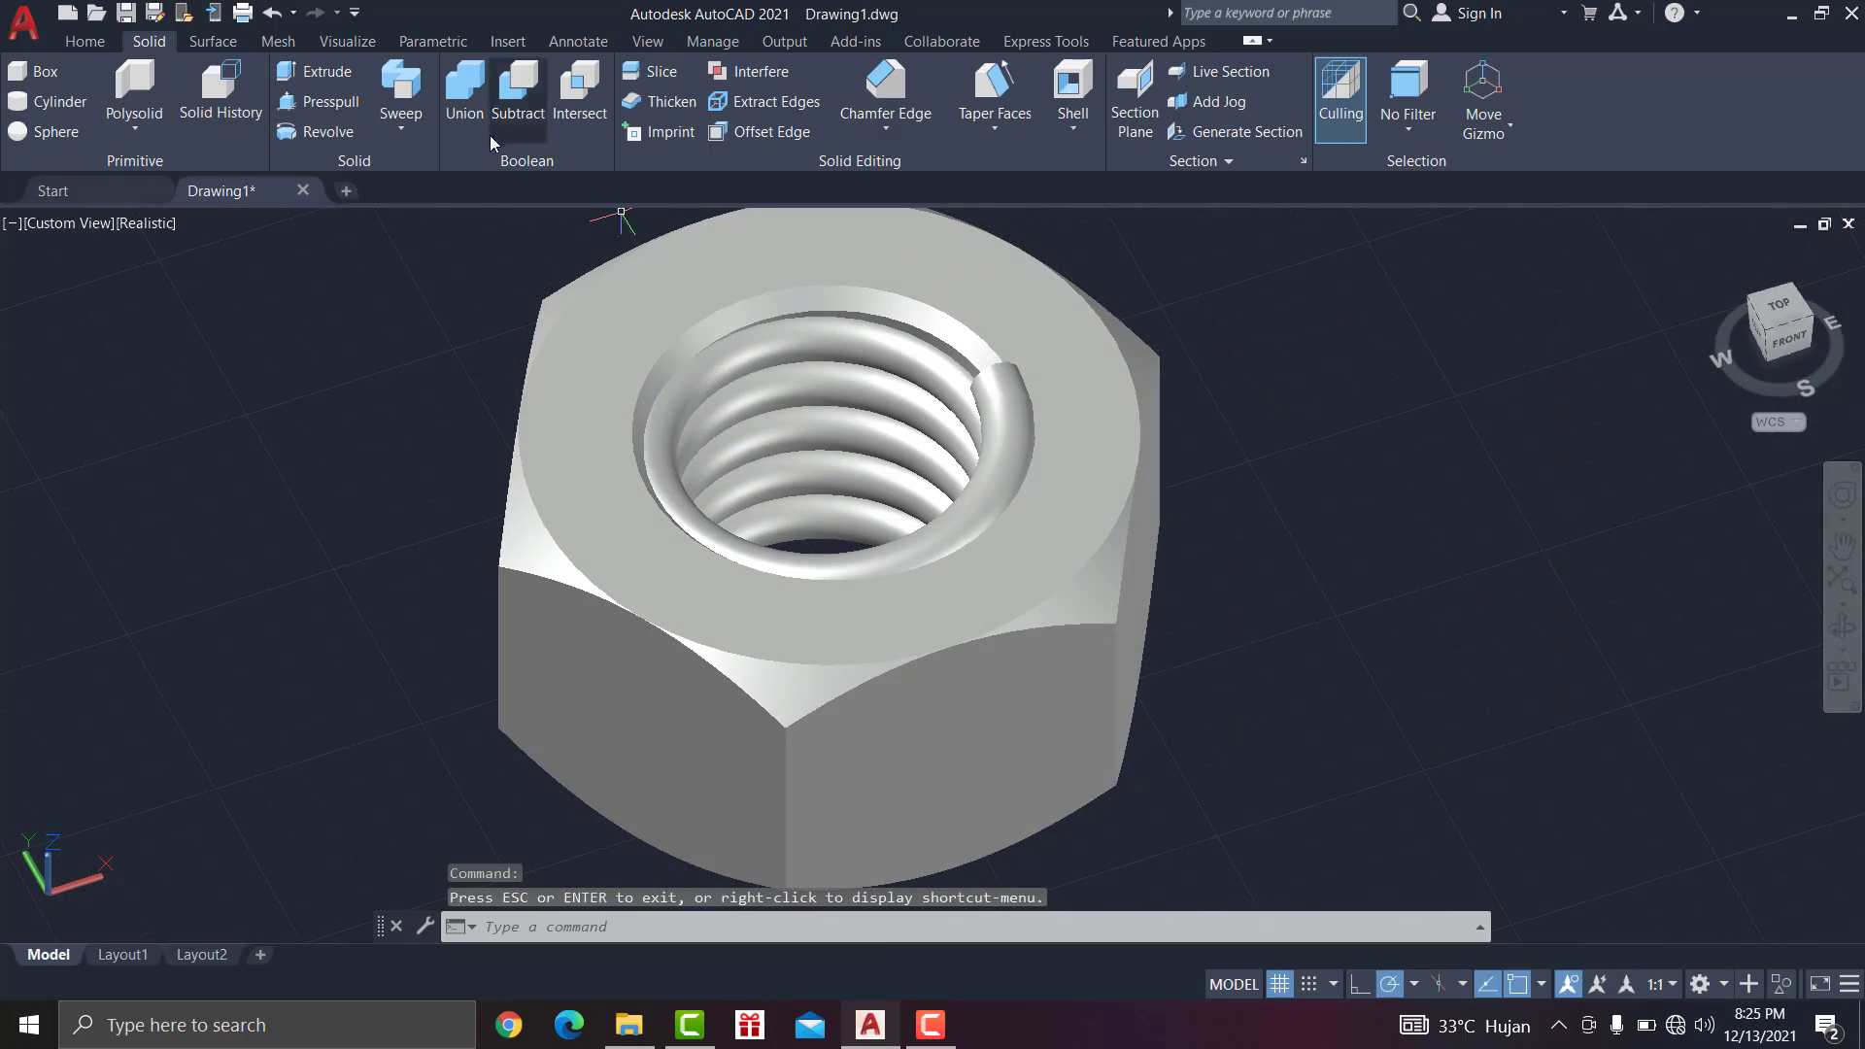
{"action": "left_click", "coordinate": [95, 42]}
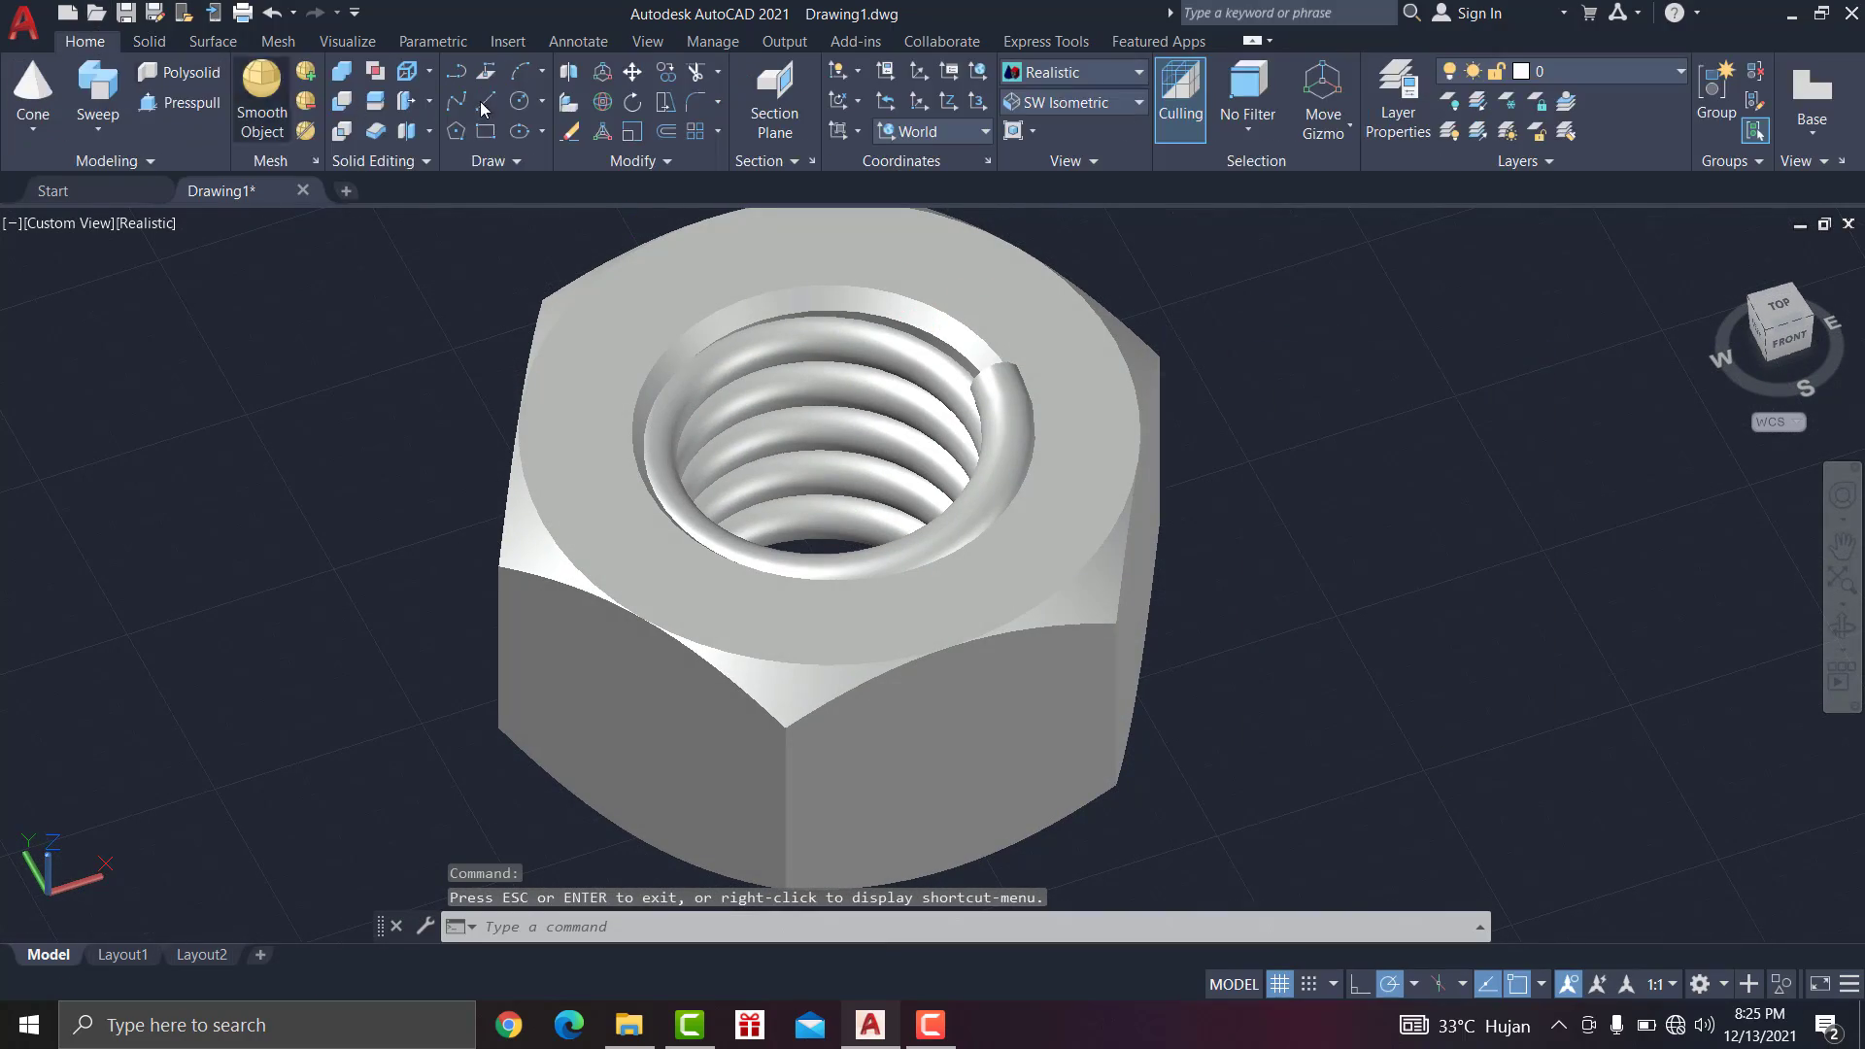
{"action": "left_click", "coordinate": [339, 114]}
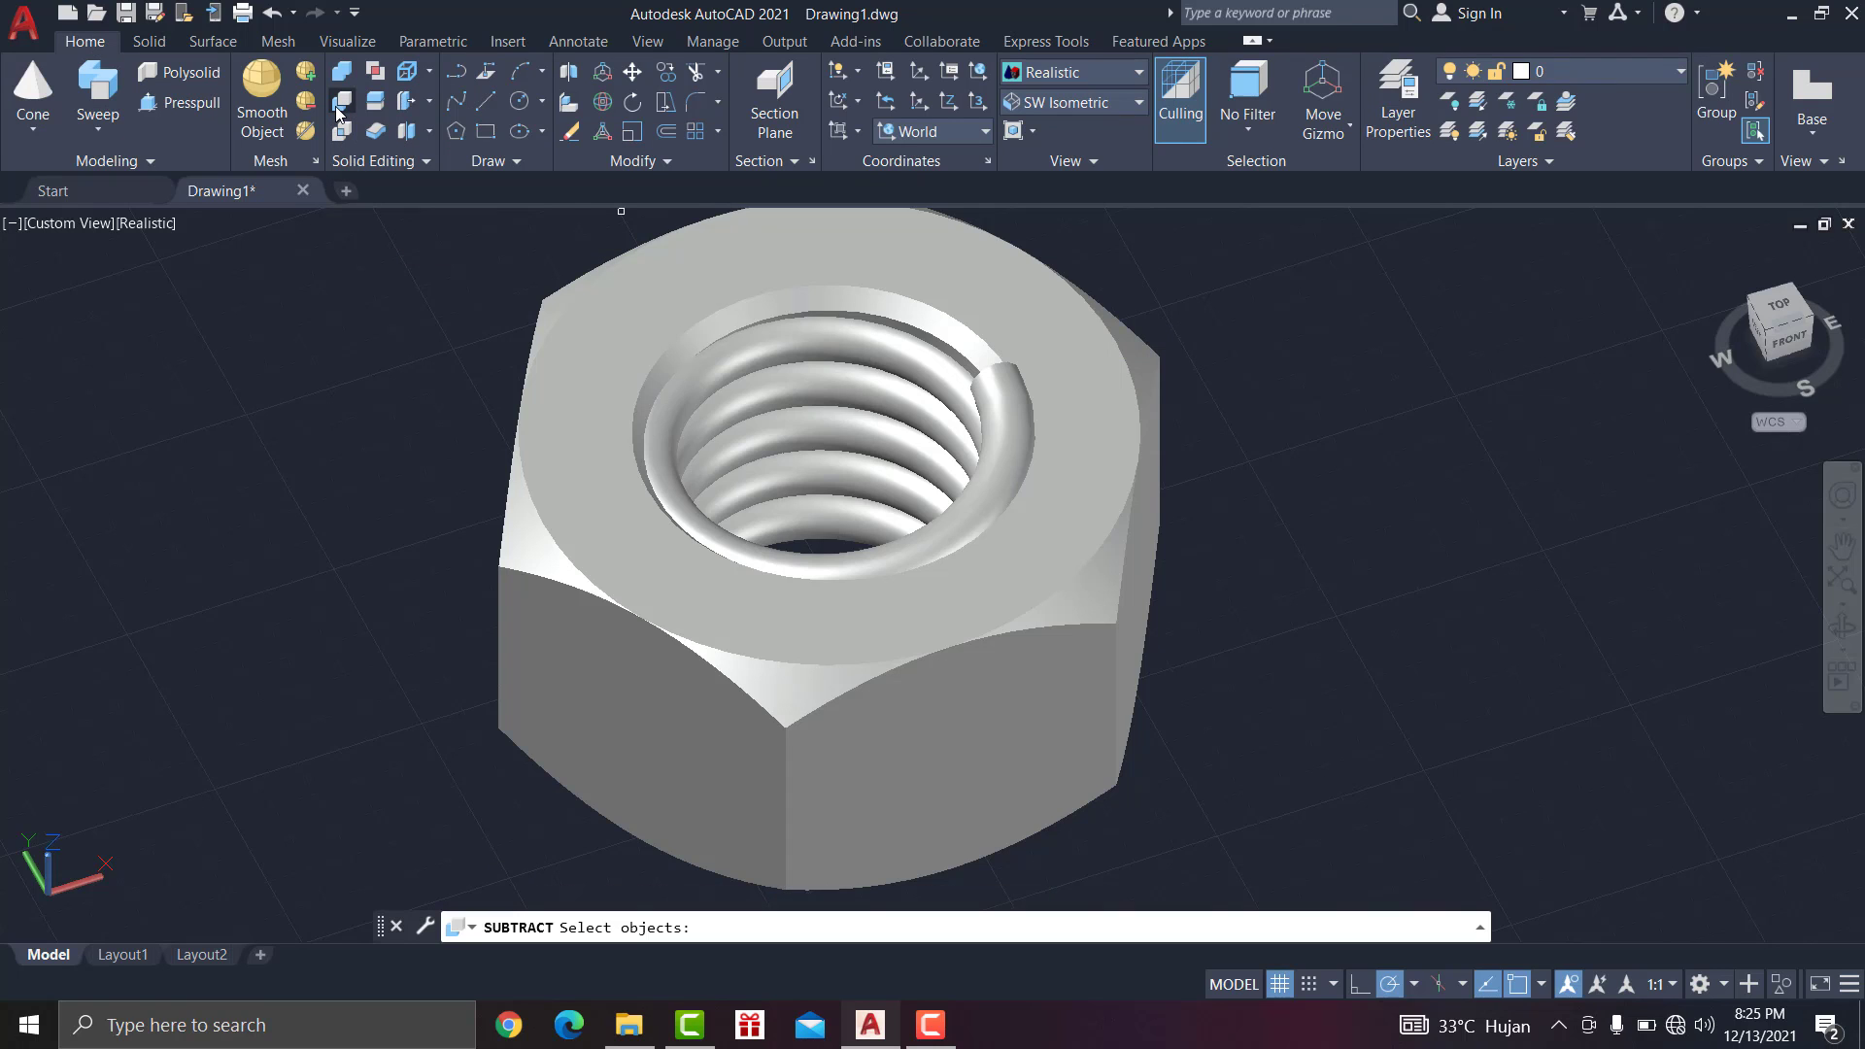
{"action": "left_click", "coordinate": [929, 307]}
{"action": "left_click", "coordinate": [1109, 355]}
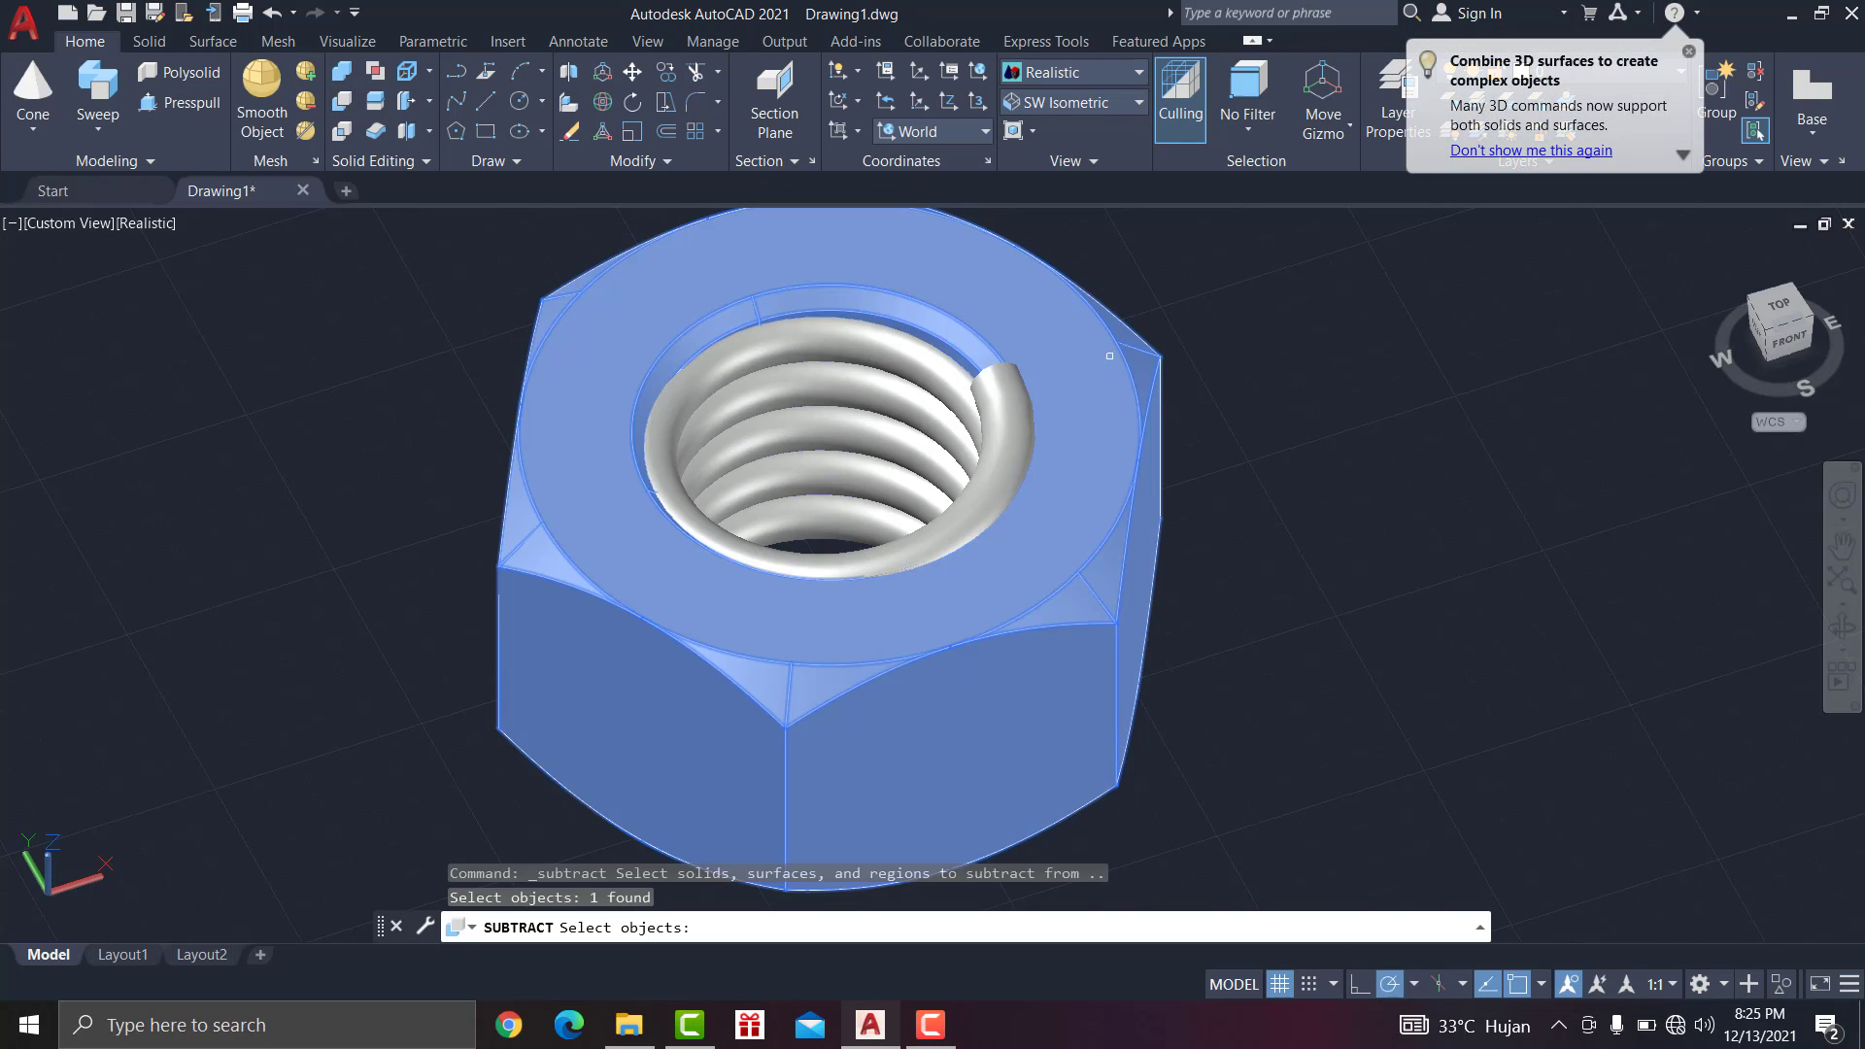
{"action": "key", "text": "Return"}
{"action": "left_click", "coordinate": [954, 405]}
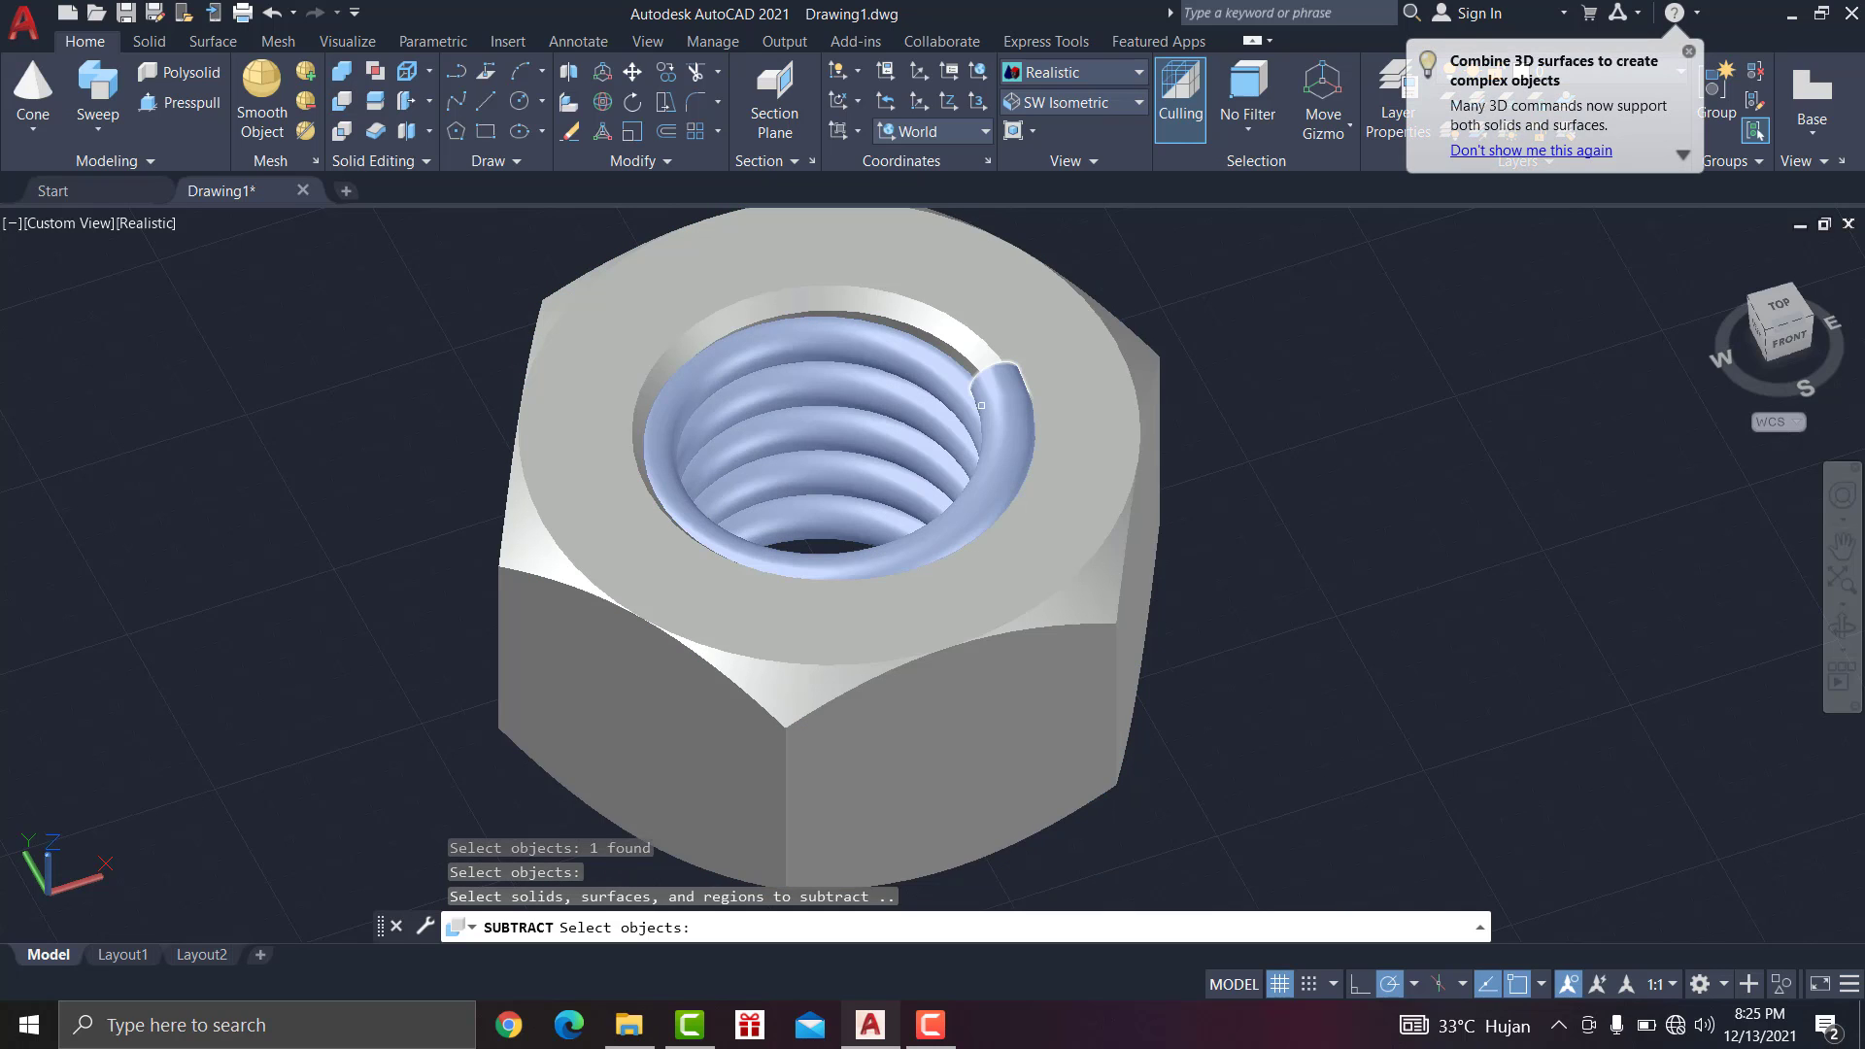
{"action": "left_click", "coordinate": [983, 406]}
{"action": "key", "text": "Return"}
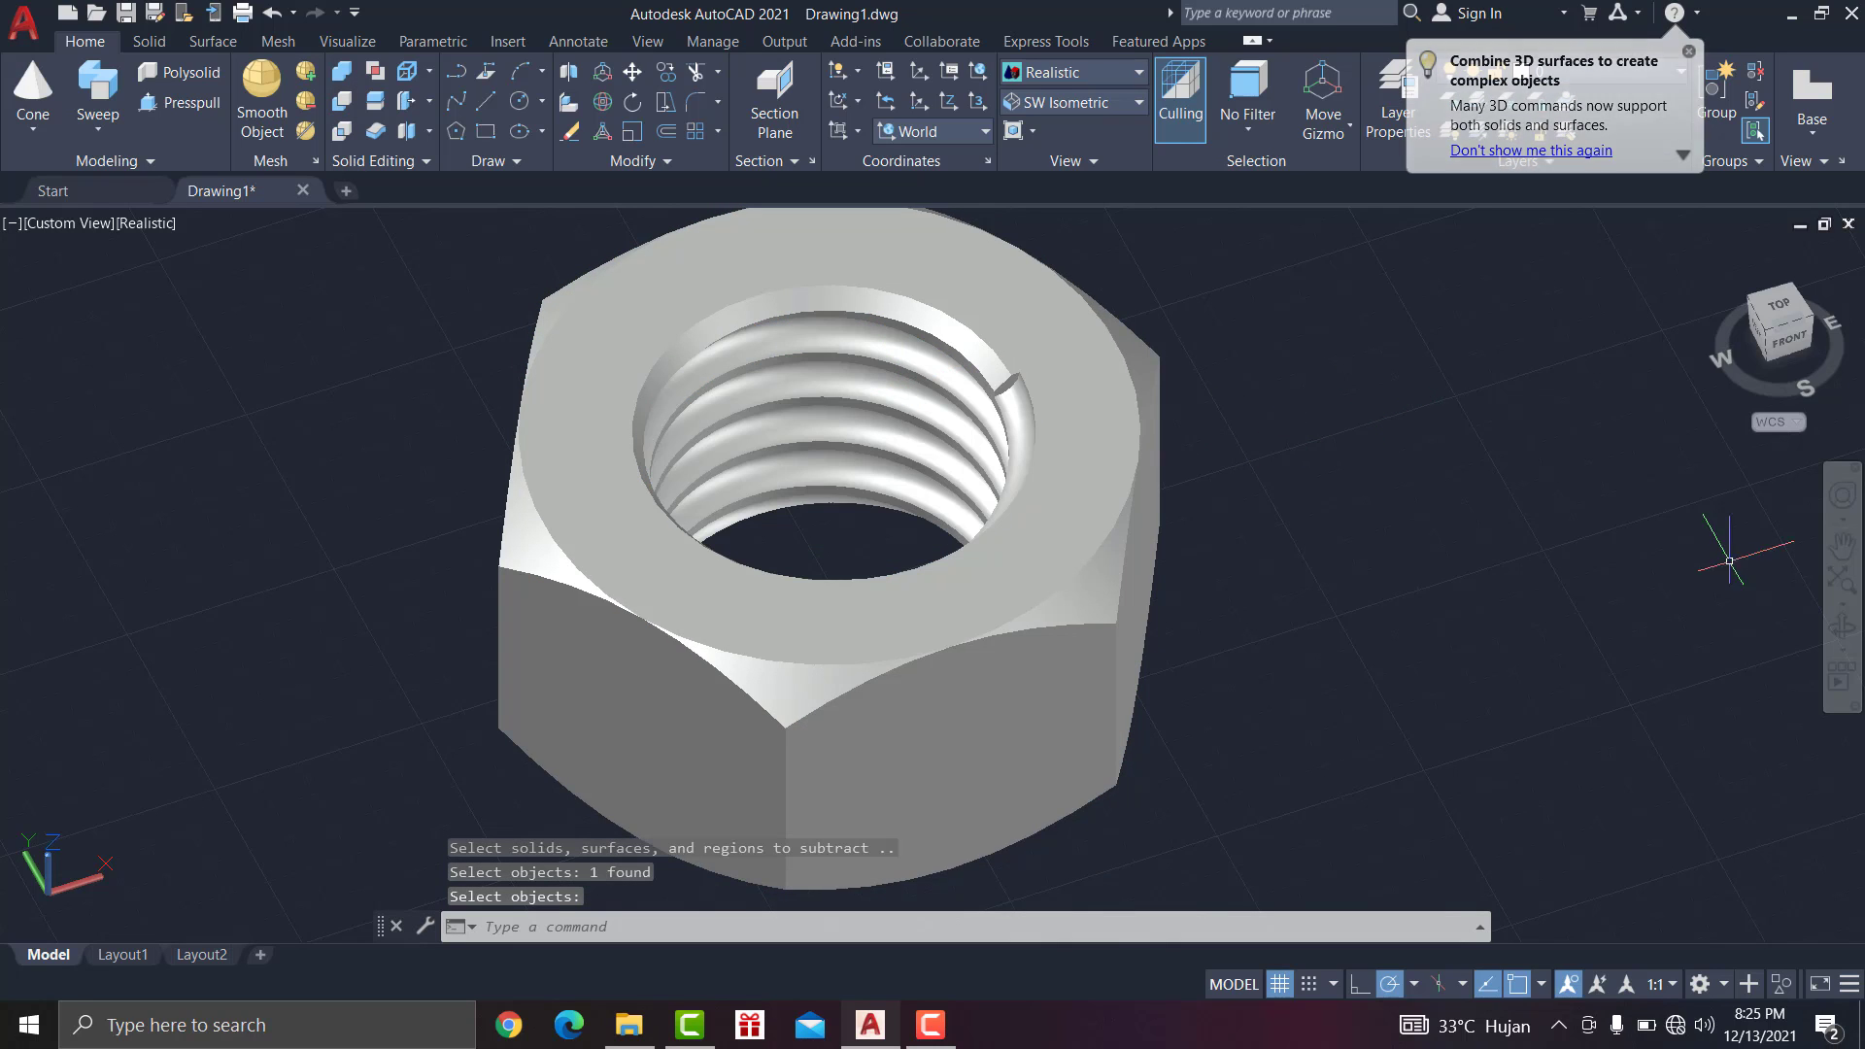
Step: Examine the cut thread, the chamfered hole and the outer faces of the nut from several sides
{"action": "middle_click_drag", "start_coordinate": [1447, 570], "coordinate": [1352, 408], "text": "shift"}
{"action": "right_click", "coordinate": [1380, 393]}
{"action": "left_click", "coordinate": [1419, 408]}
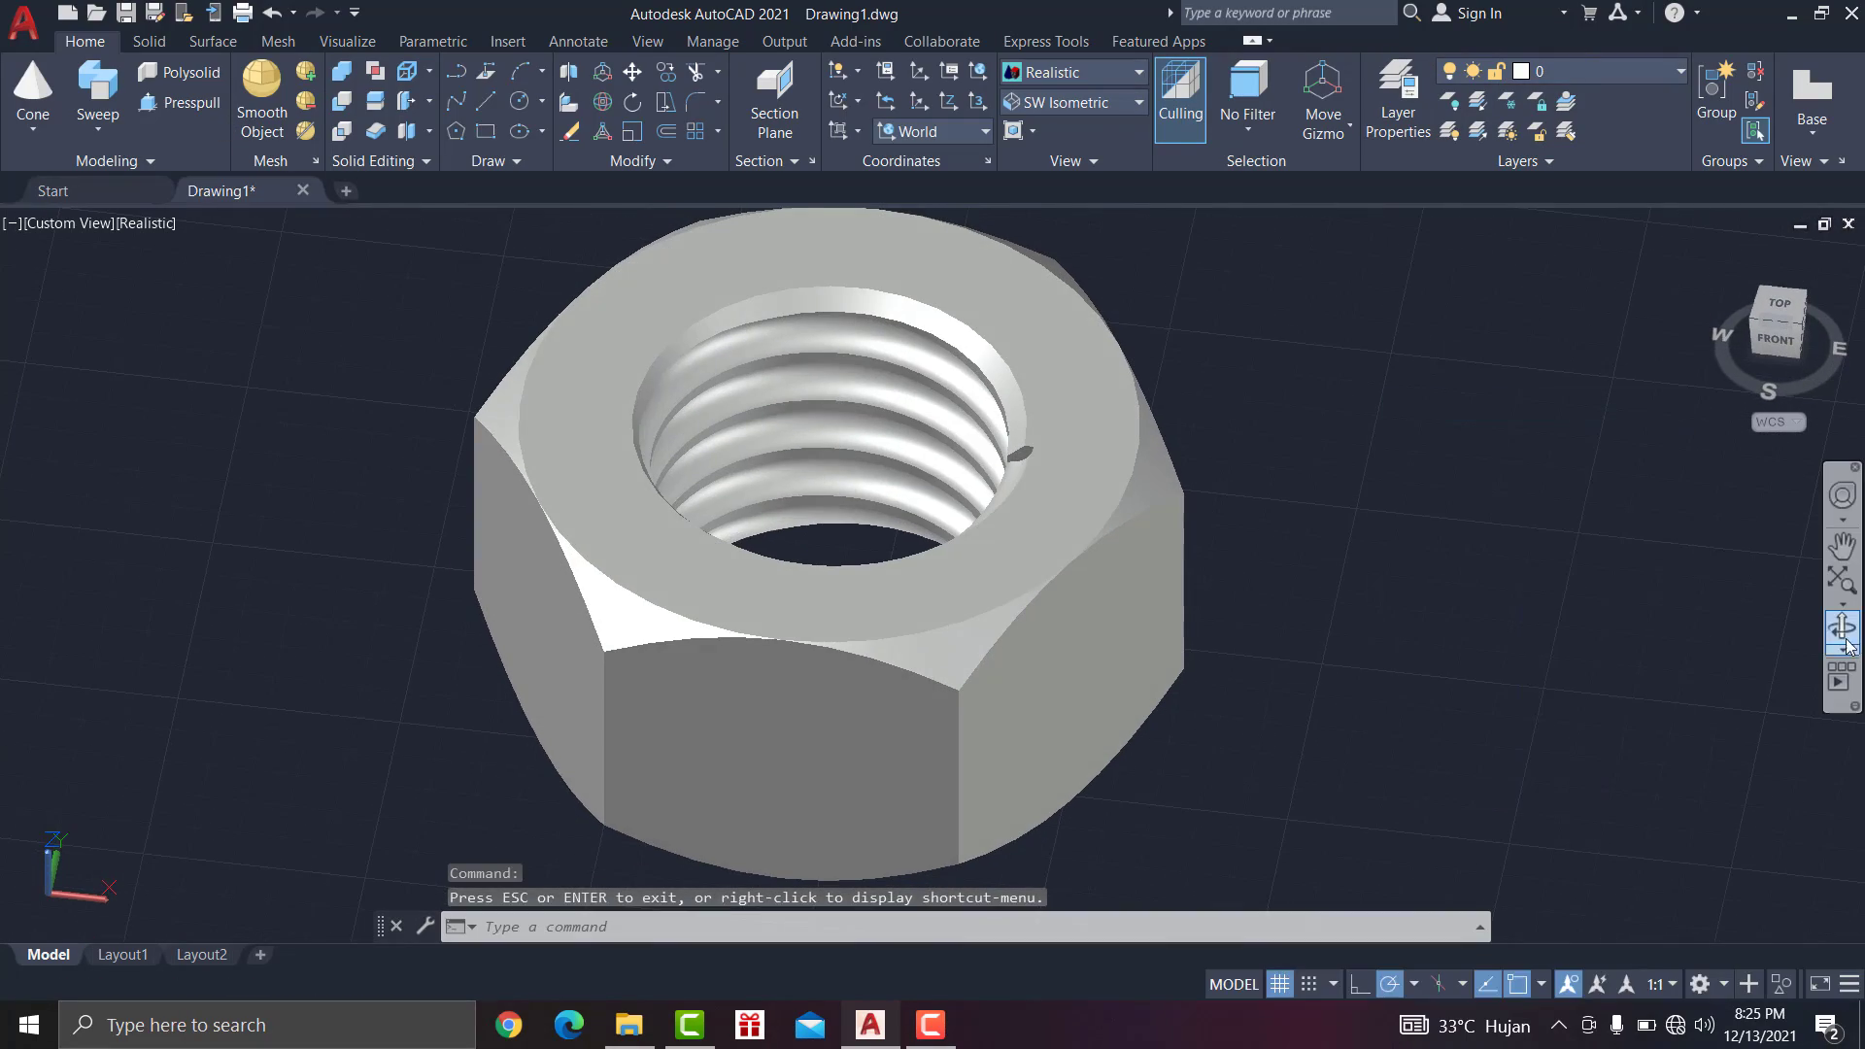
{"action": "left_click", "coordinate": [1841, 629]}
{"action": "left_click_drag", "start_coordinate": [1160, 516], "coordinate": [965, 488]}
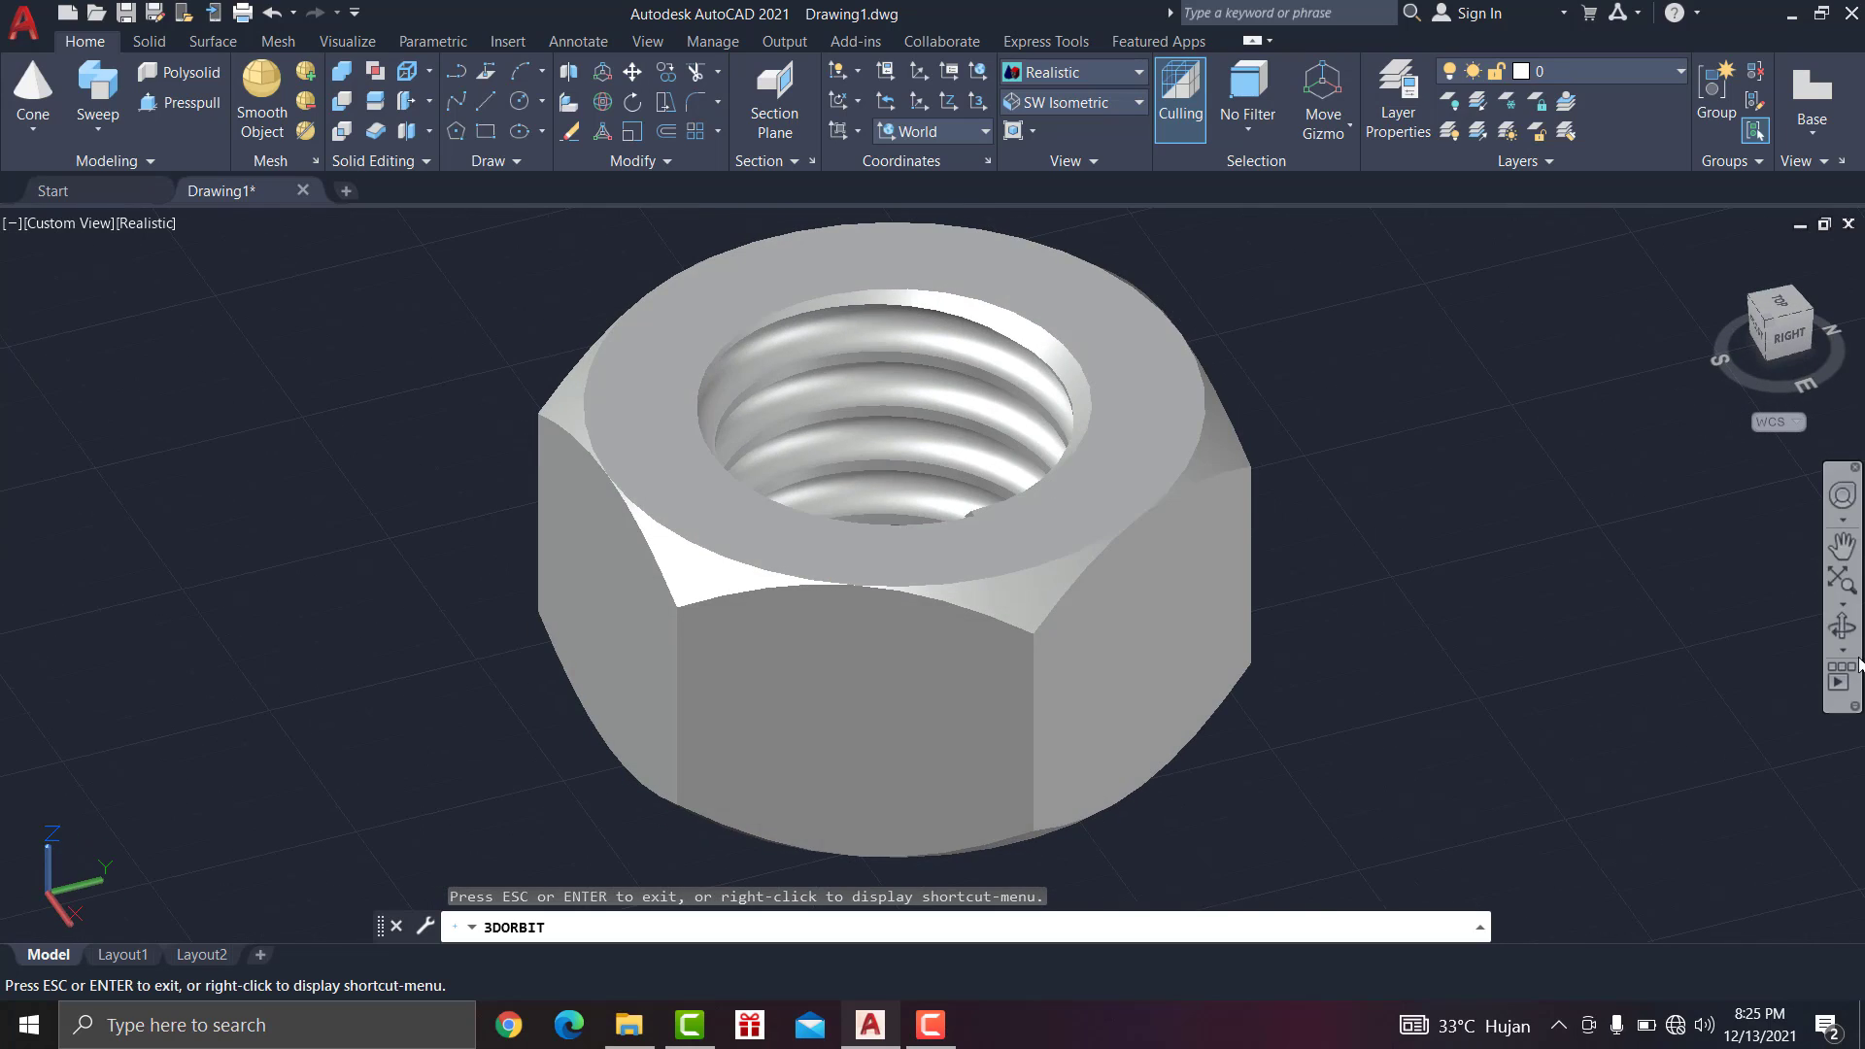
{"action": "left_click", "coordinate": [1843, 649]}
{"action": "left_click", "coordinate": [1794, 701]}
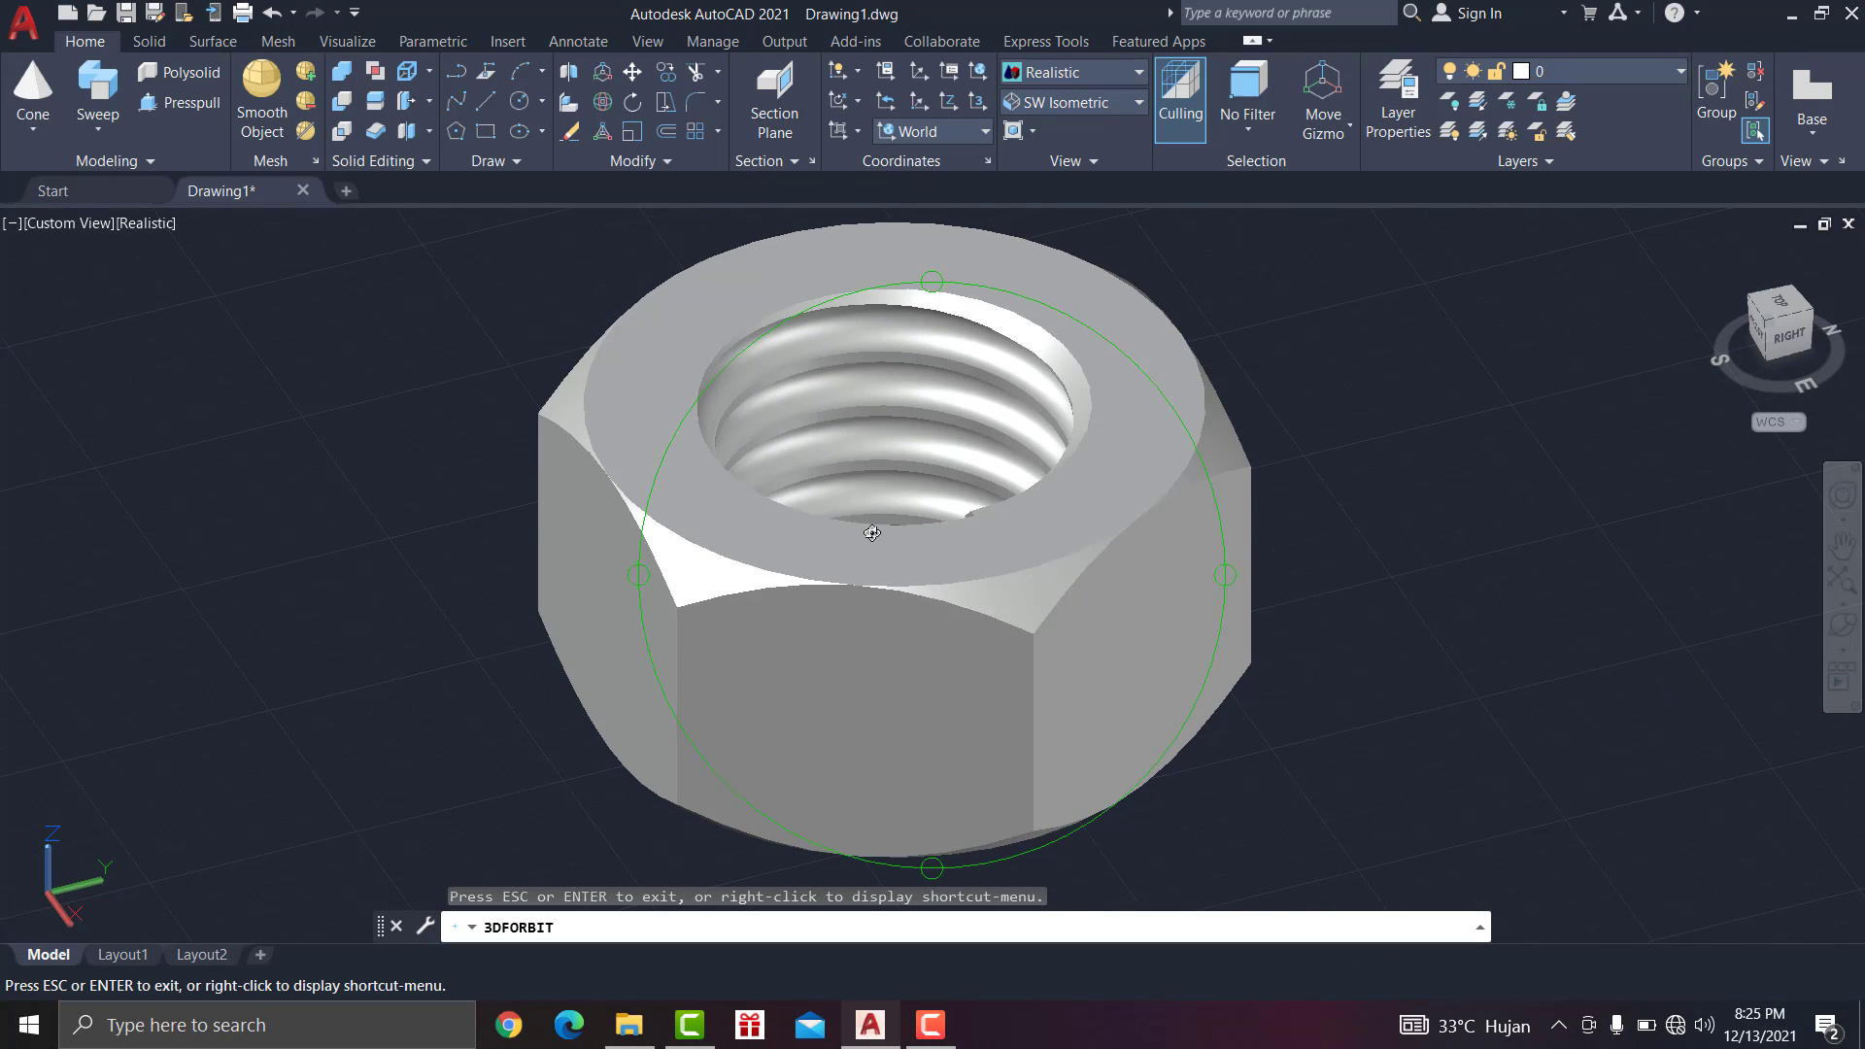
{"action": "left_click_drag", "start_coordinate": [854, 533], "coordinate": [1032, 654]}
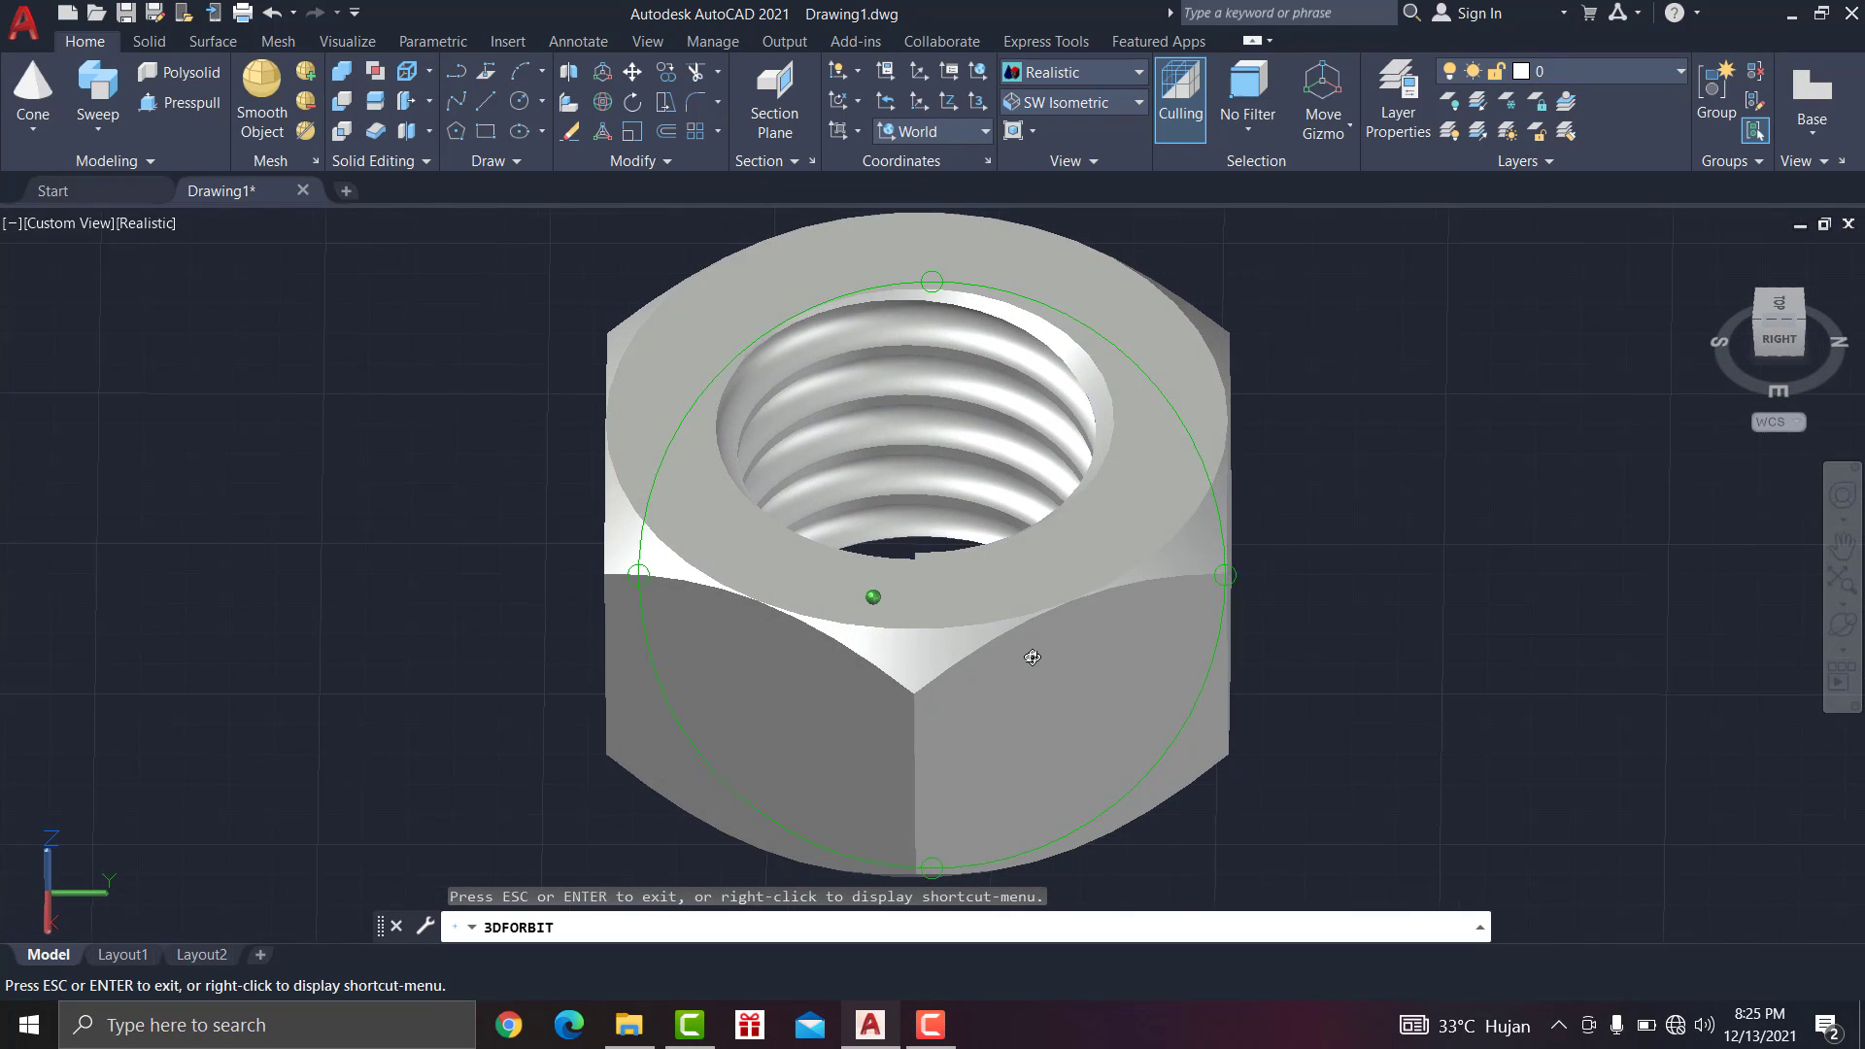
{"action": "right_click", "coordinate": [1536, 483]}
{"action": "left_click", "coordinate": [1554, 498]}
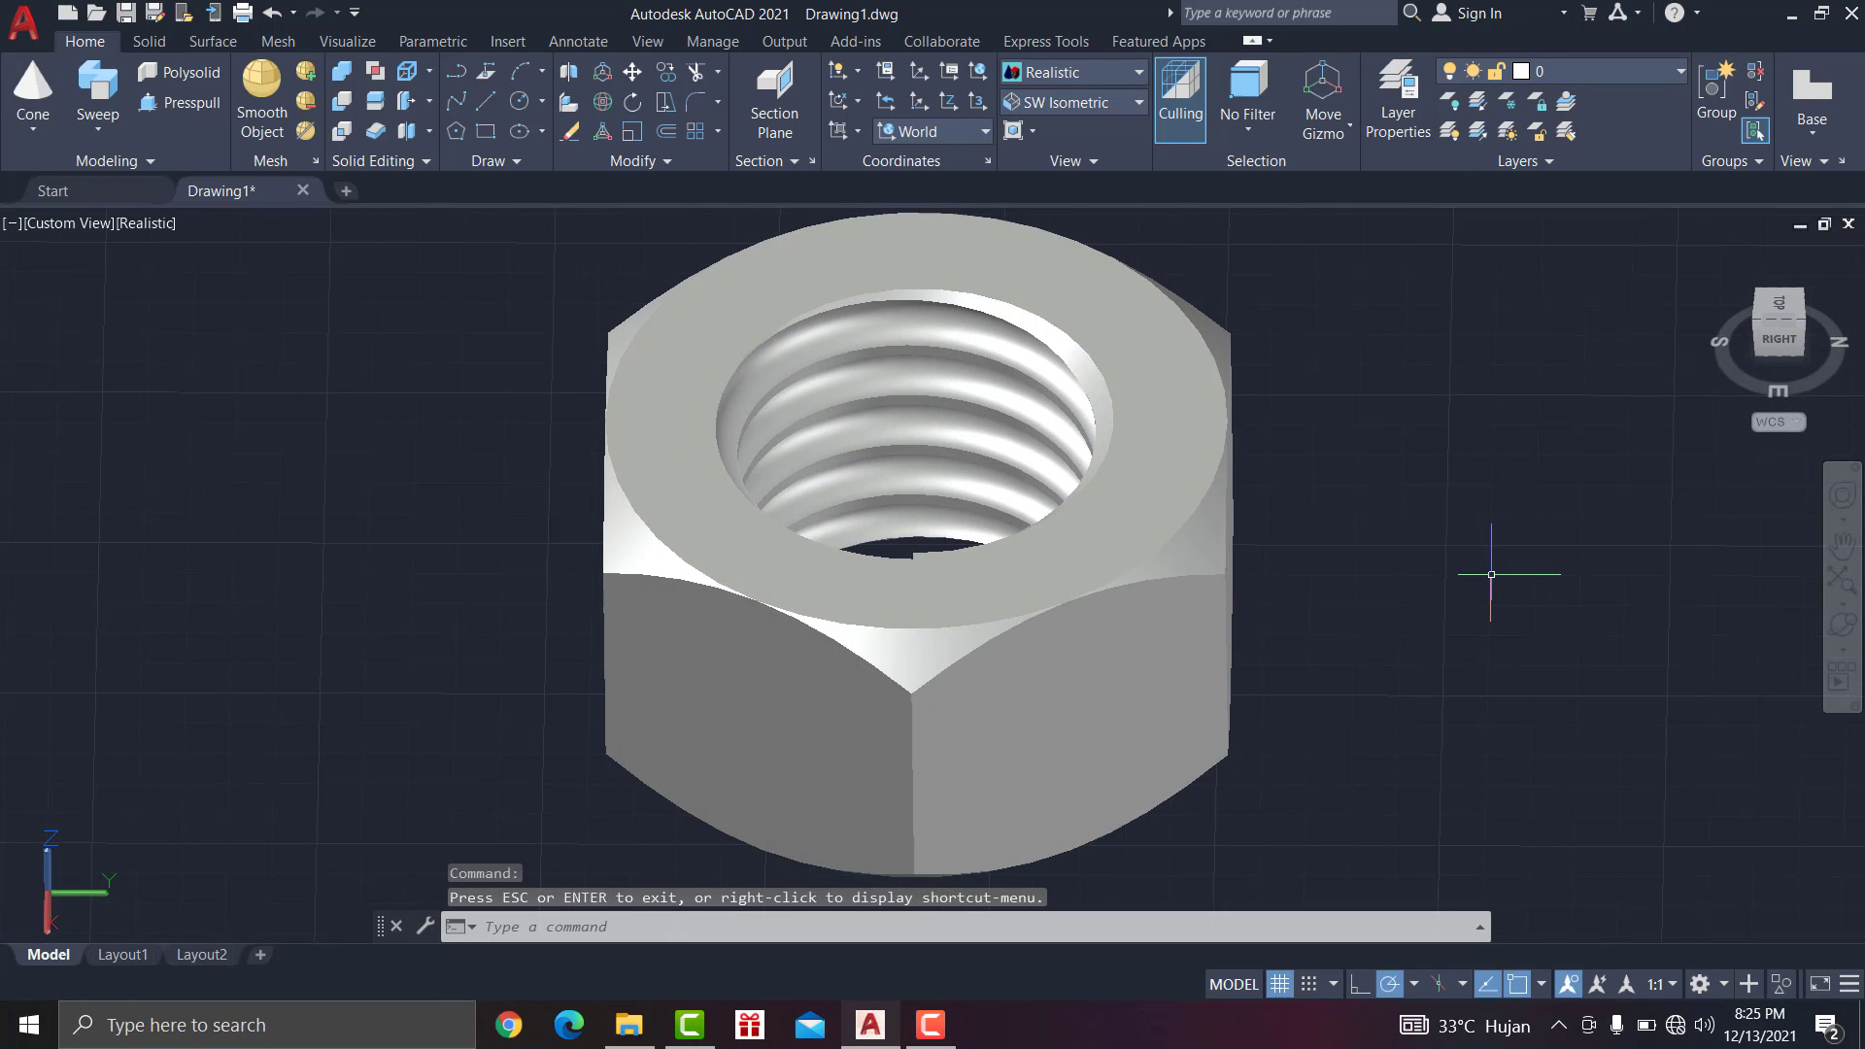
Step: Open the Materials Browser and place the whole nut in view beside it
{"action": "type", "text": "r"}
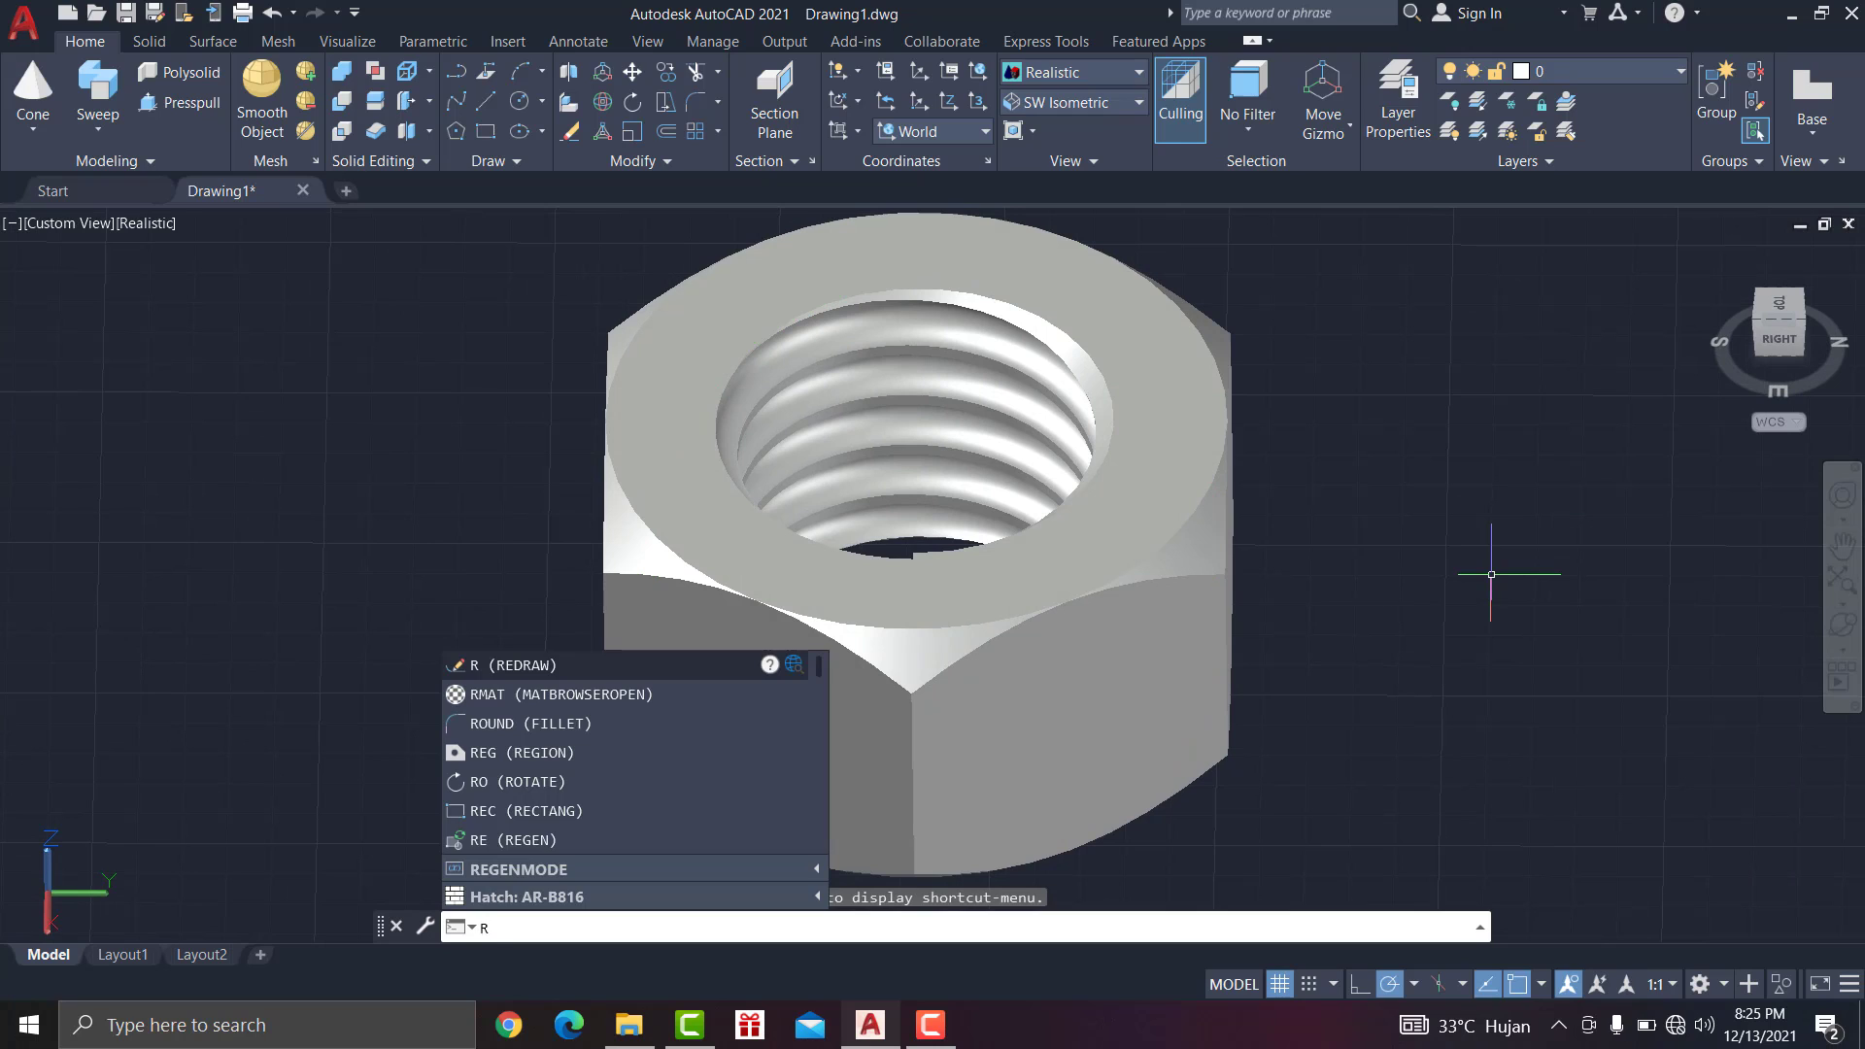
{"action": "type", "text": "mat"}
{"action": "scroll", "coordinate": [1491, 574], "scroll_direction": "down", "scroll_amount": 2}
{"action": "key", "text": "Return"}
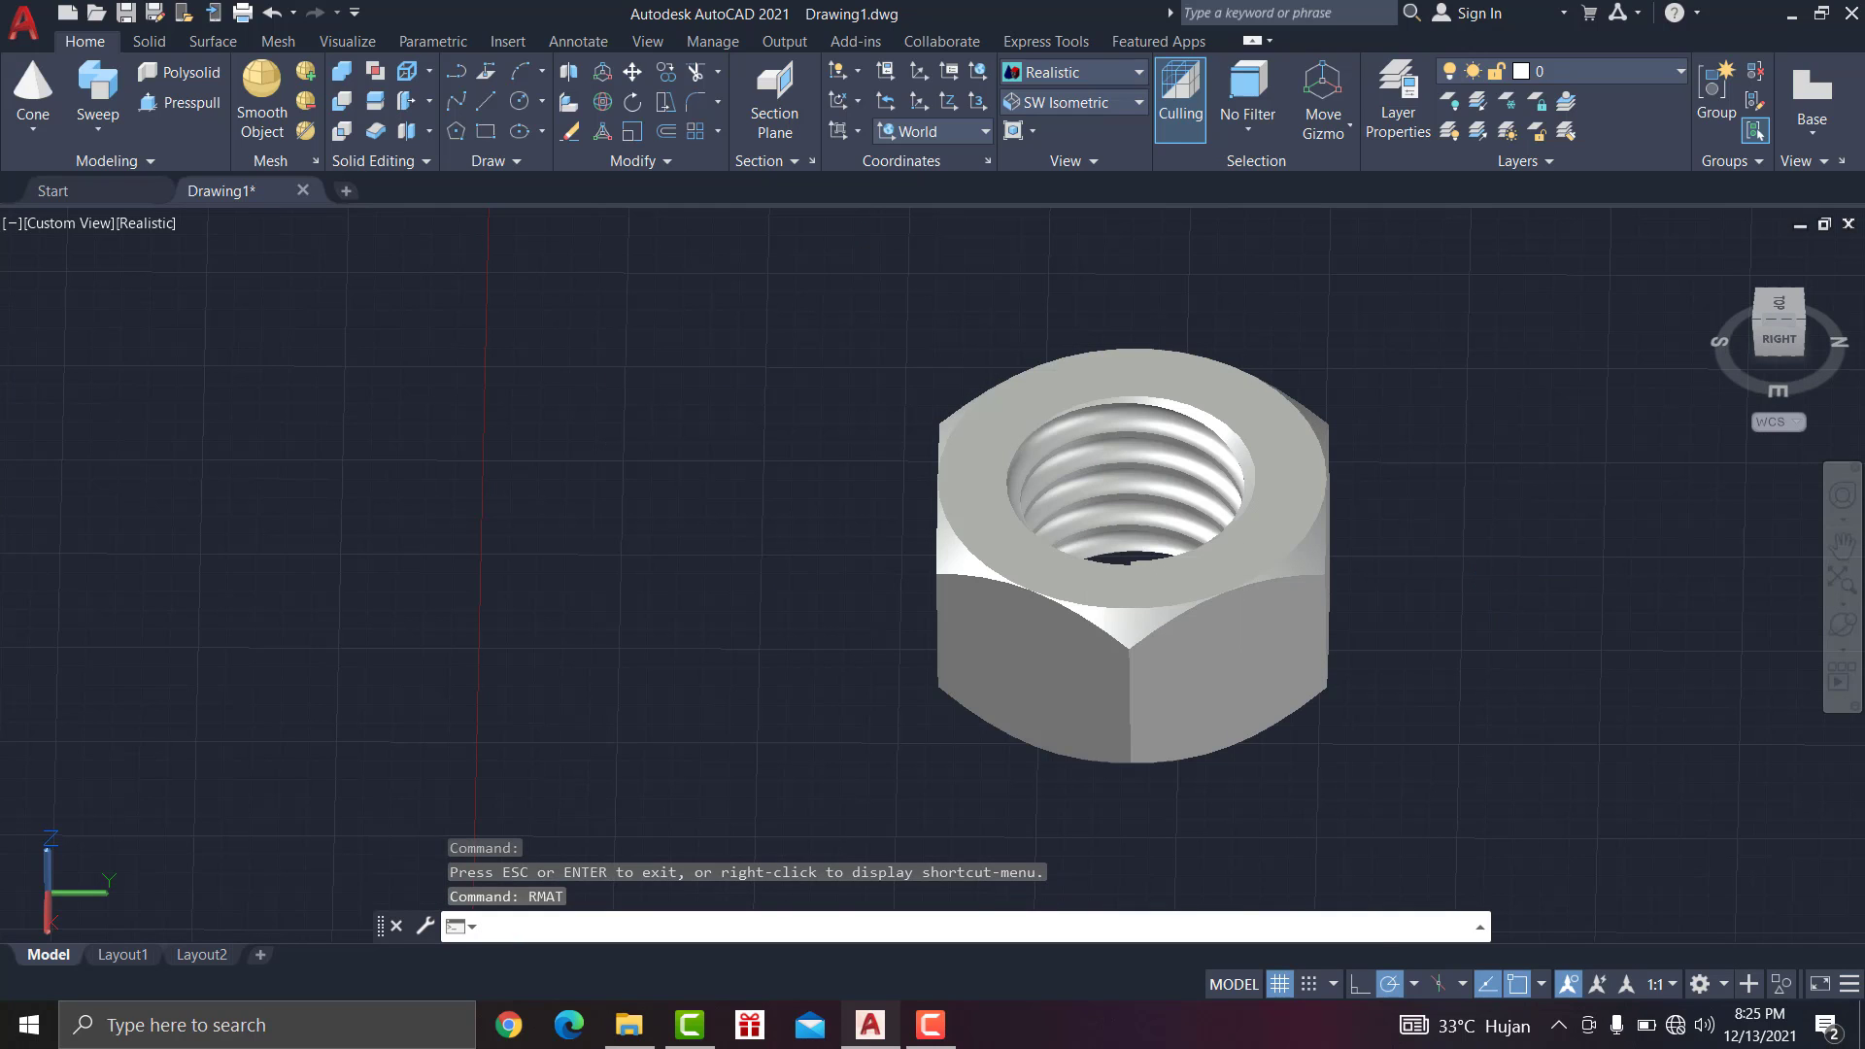
{"action": "middle_click_drag", "start_coordinate": [1228, 426], "coordinate": [834, 448]}
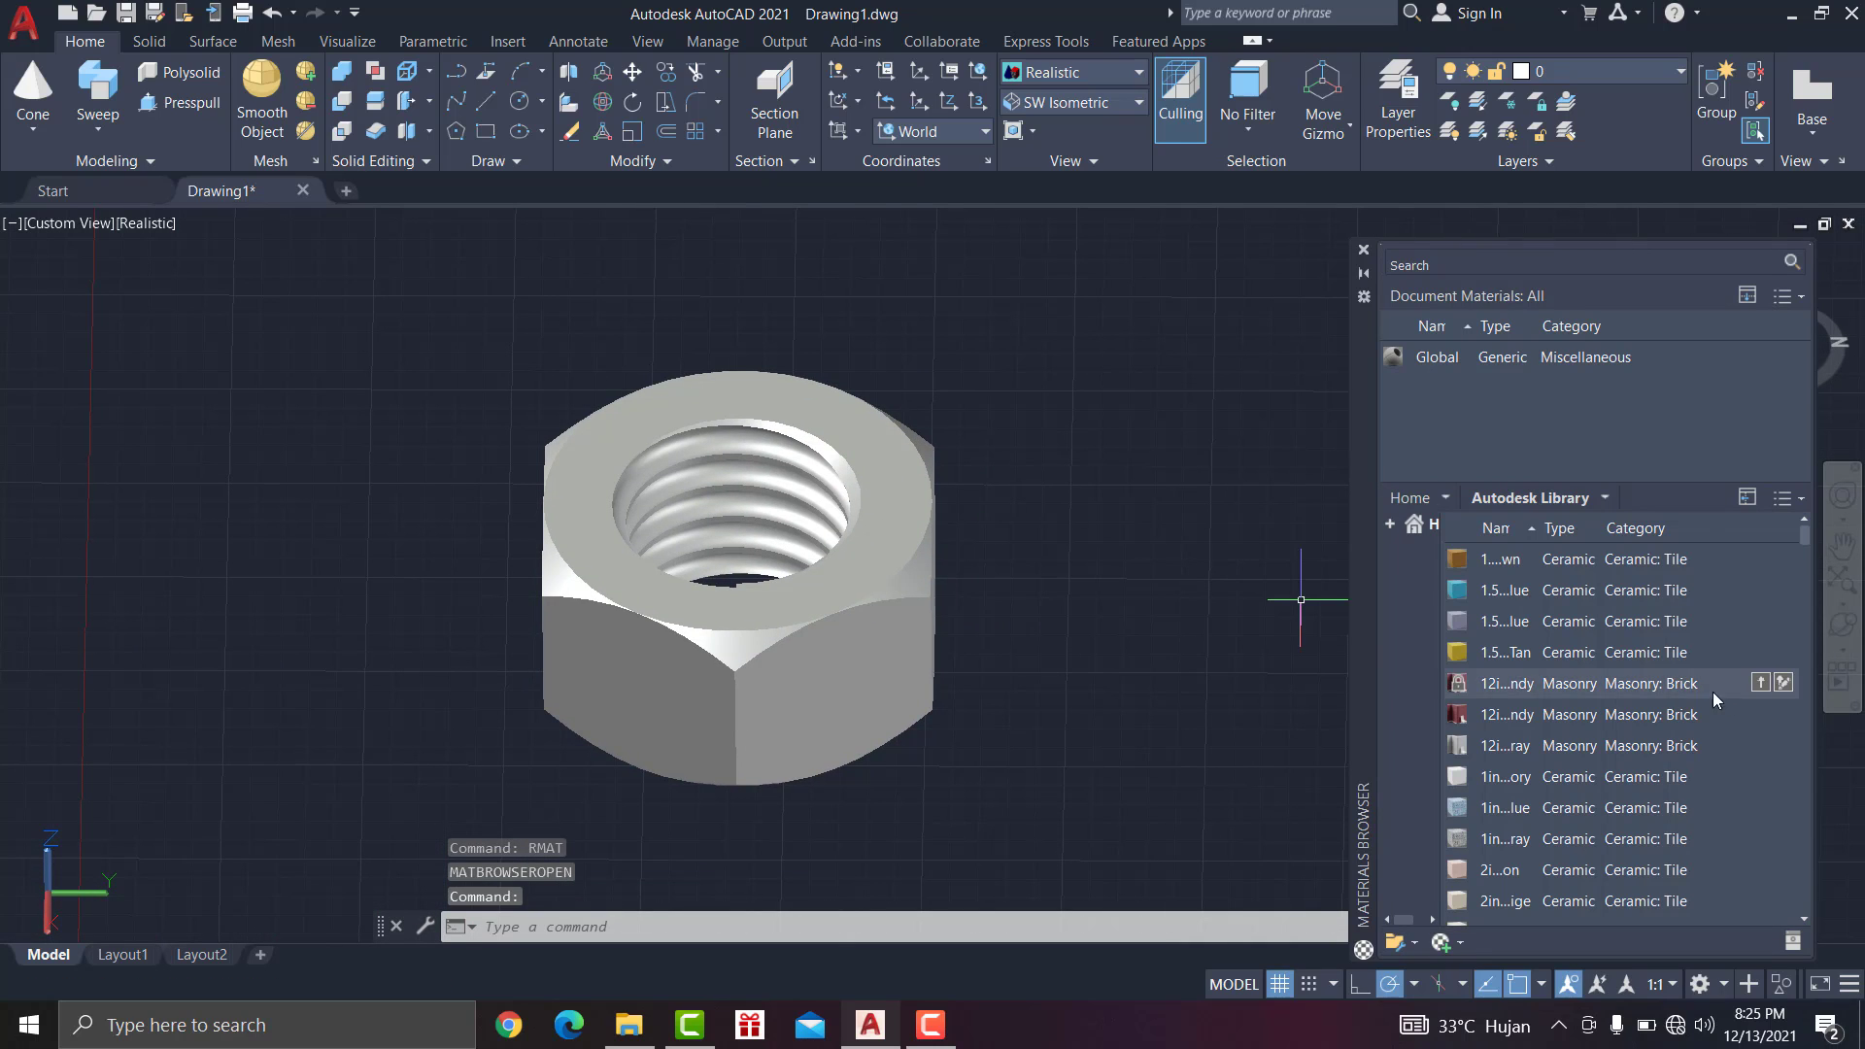
Step: Add one Metal: Fabricated and one Metal: Aluminum material from the Autodesk Library to the document materials
{"action": "scroll", "coordinate": [1620, 712], "scroll_direction": "down", "scroll_amount": 3}
{"action": "scroll", "coordinate": [1583, 748], "scroll_direction": "down", "scroll_amount": 5}
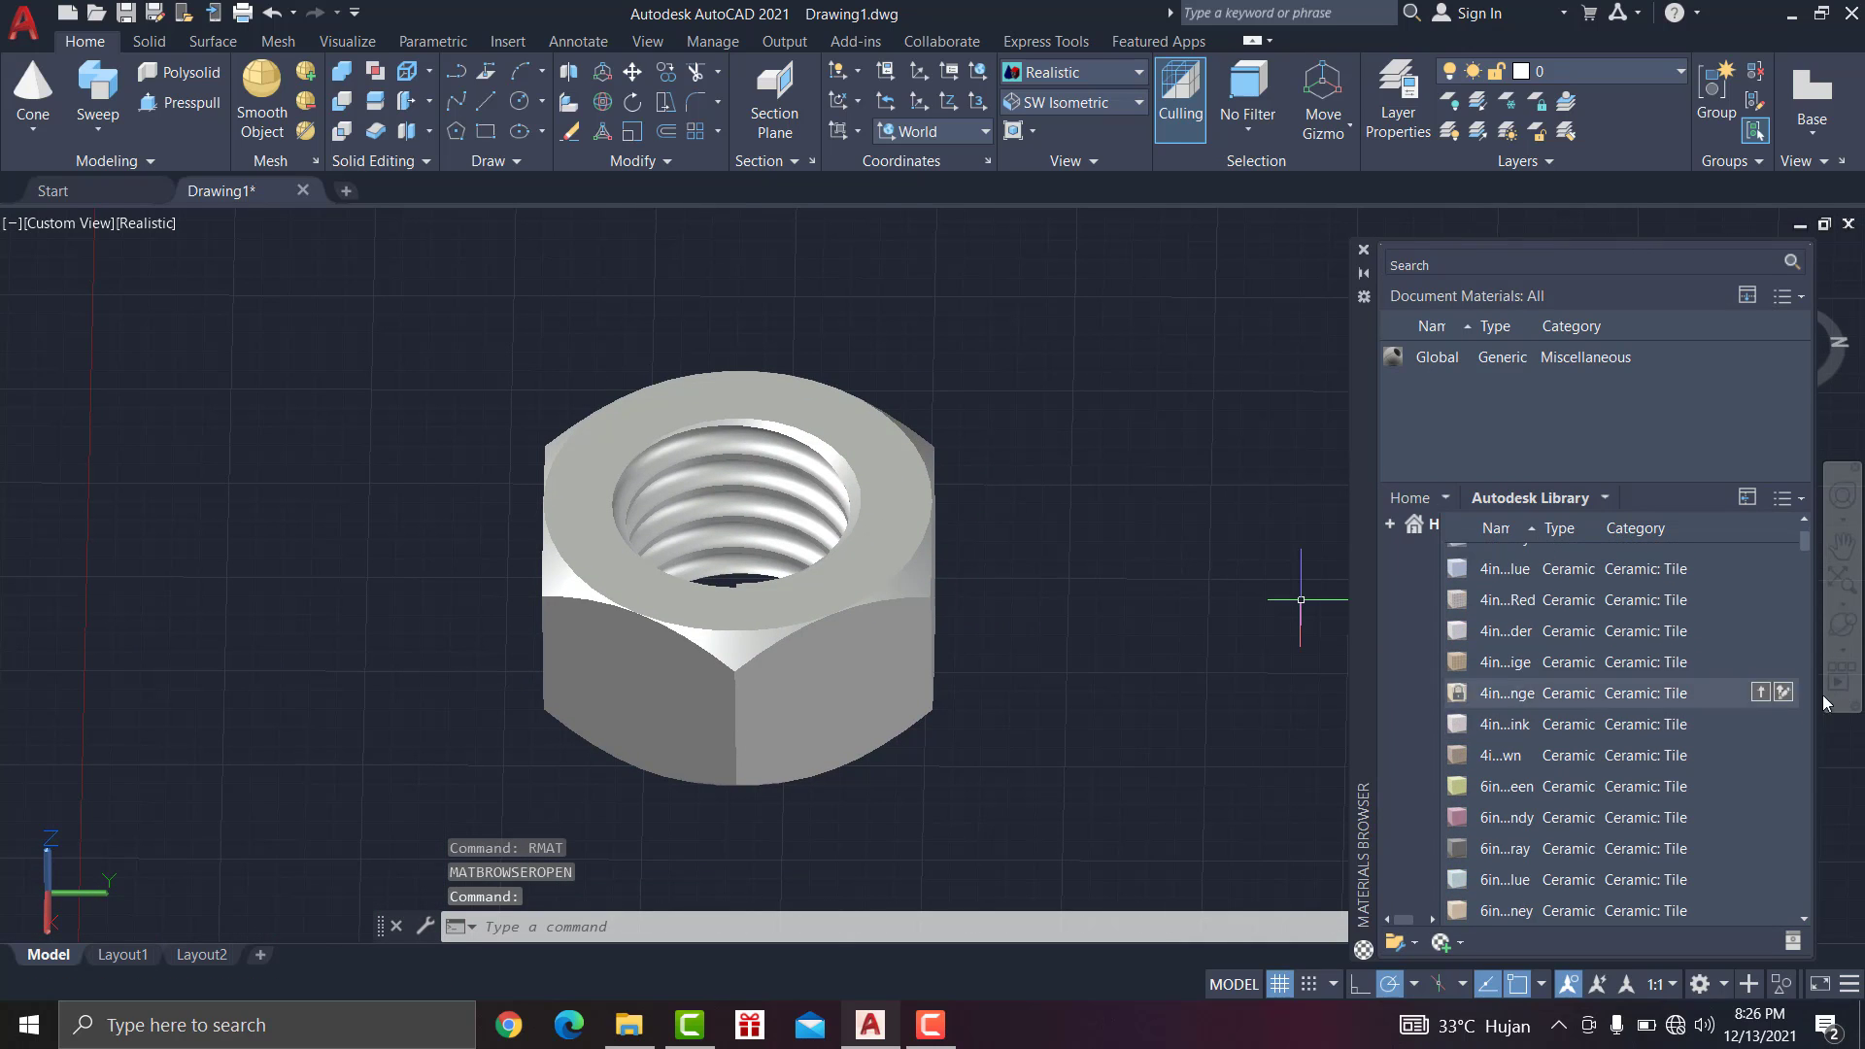
{"action": "scroll", "coordinate": [1554, 736], "scroll_direction": "down", "scroll_amount": 2}
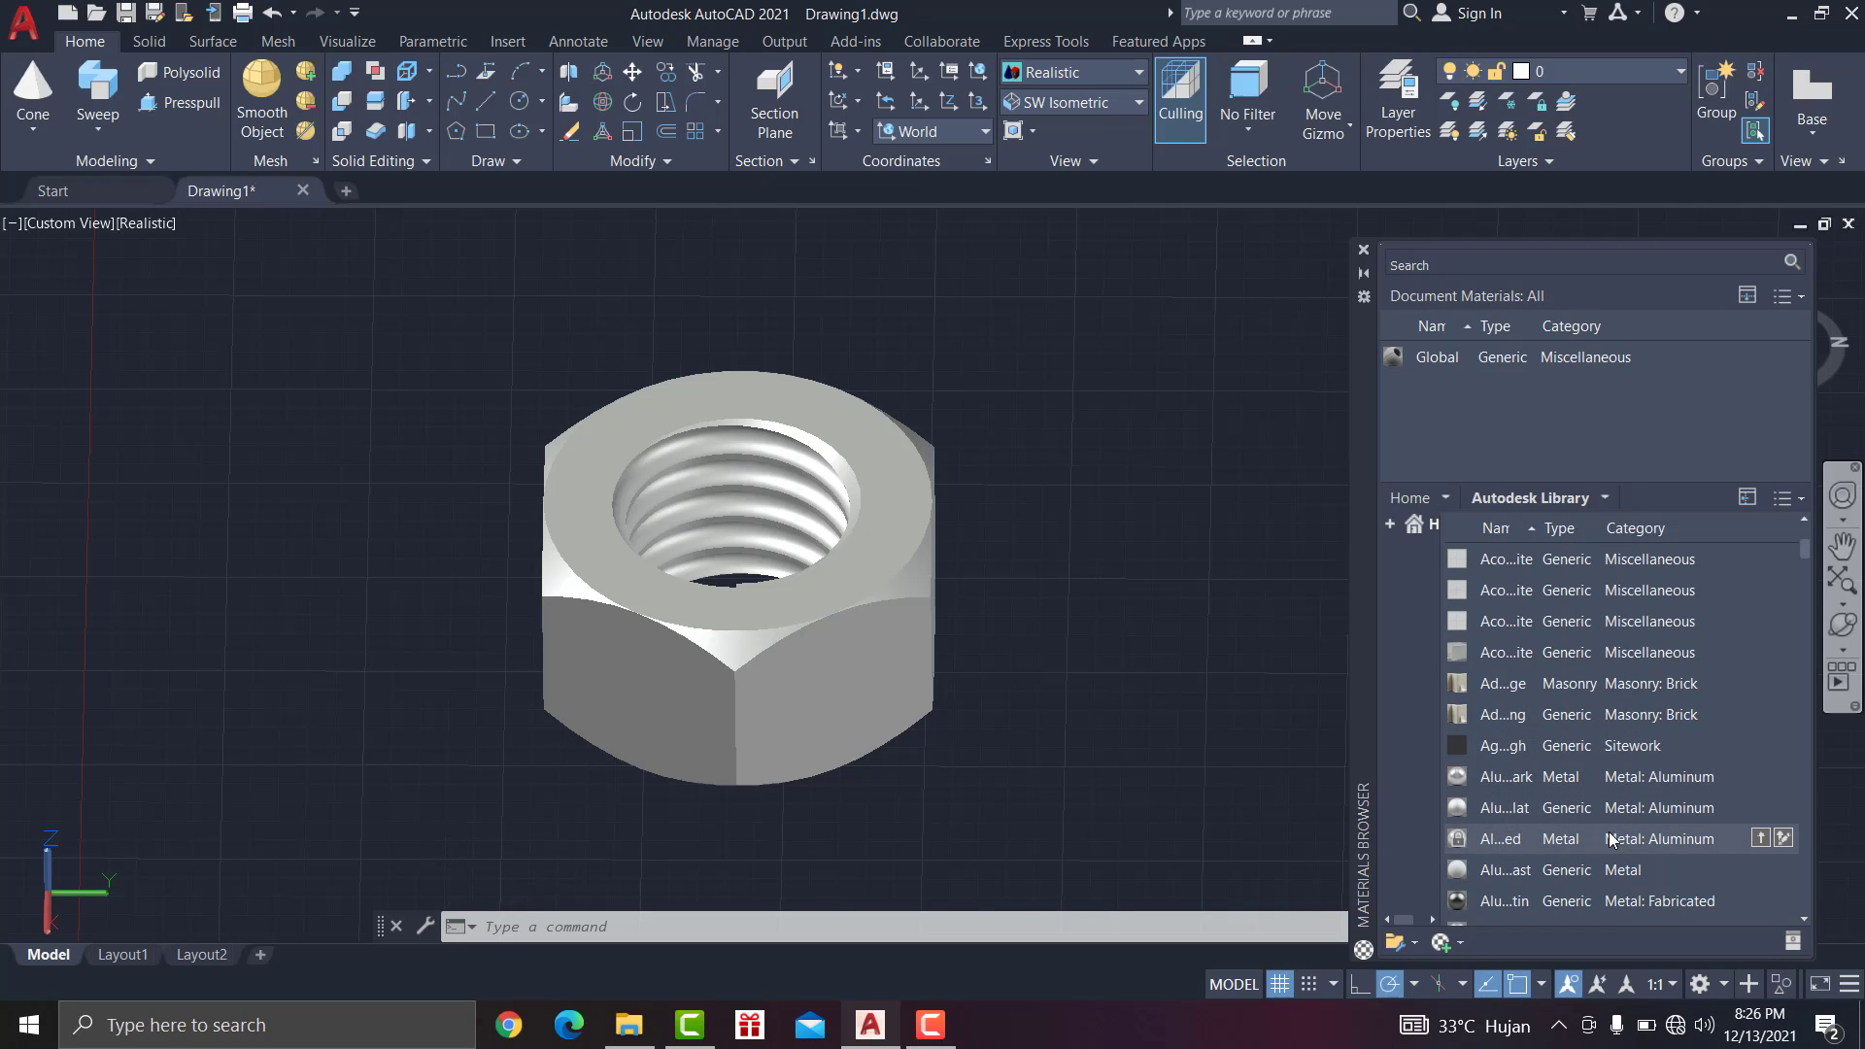
{"action": "scroll", "coordinate": [1630, 823], "scroll_direction": "down", "scroll_amount": 2}
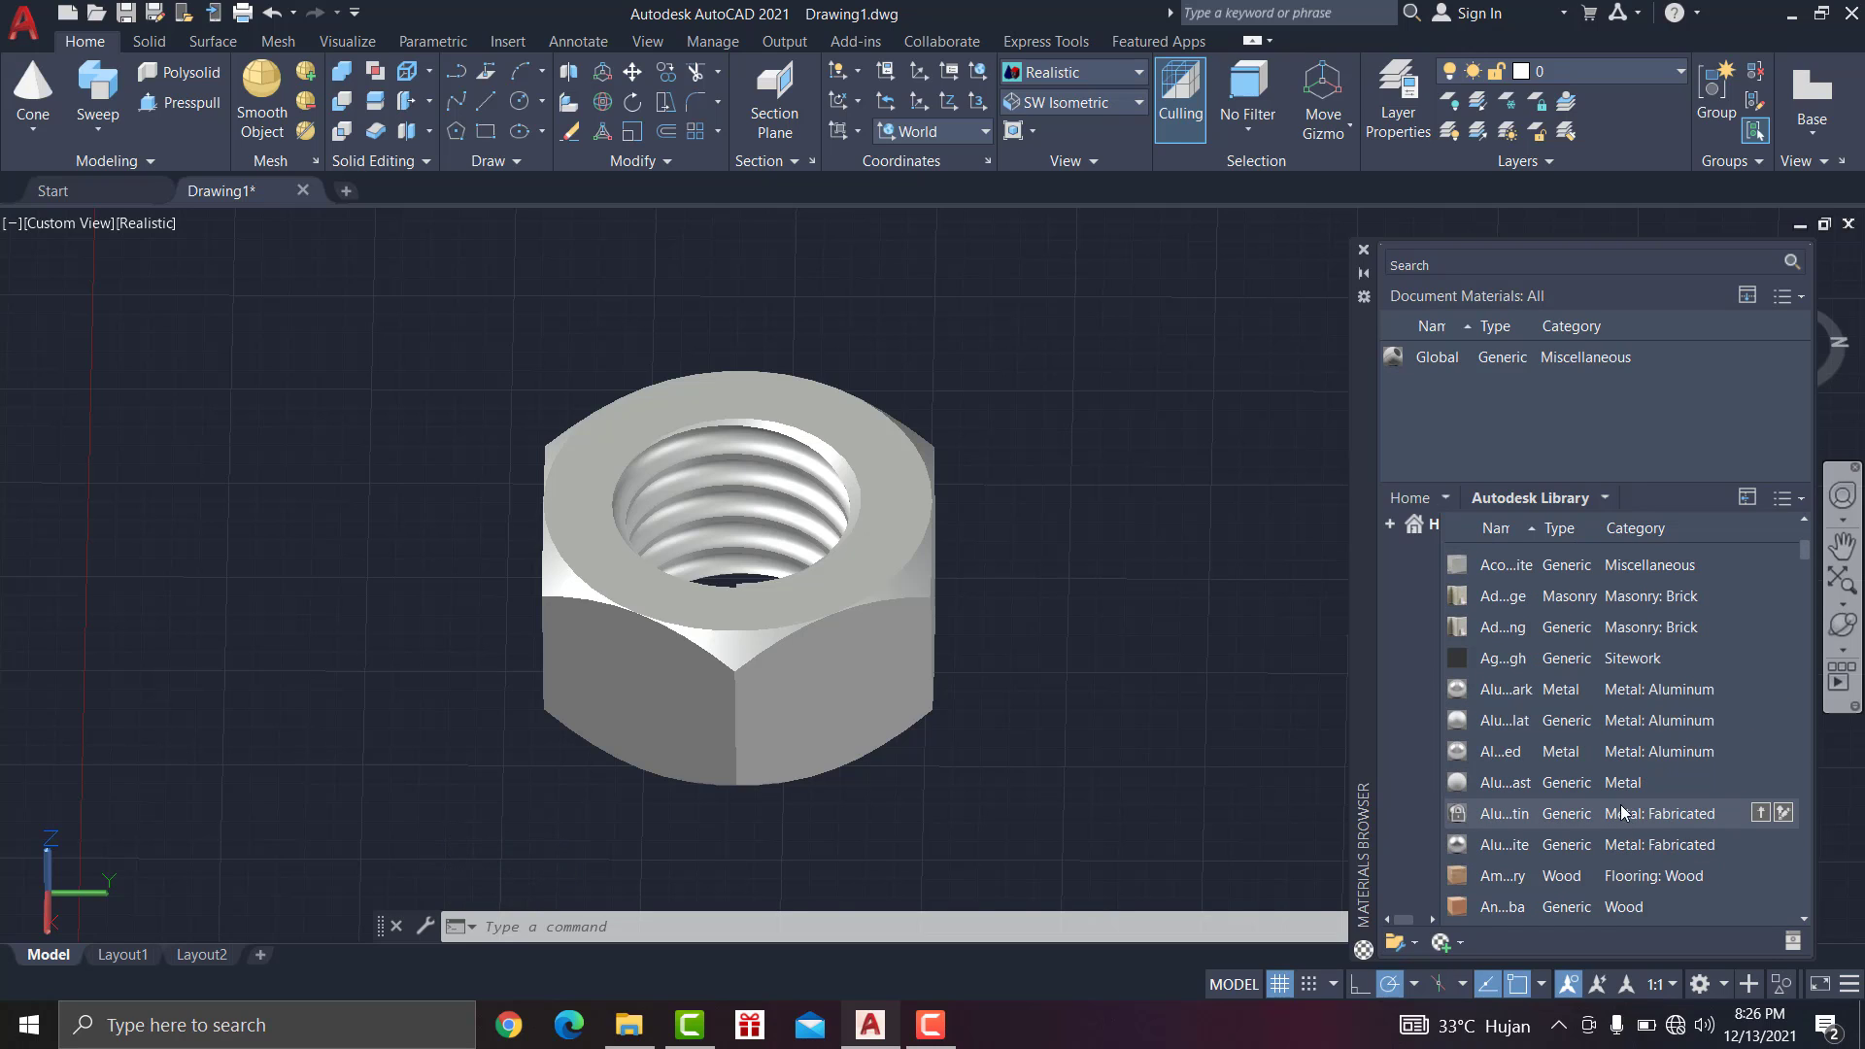
{"action": "scroll", "coordinate": [1598, 836], "scroll_direction": "down", "scroll_amount": 6}
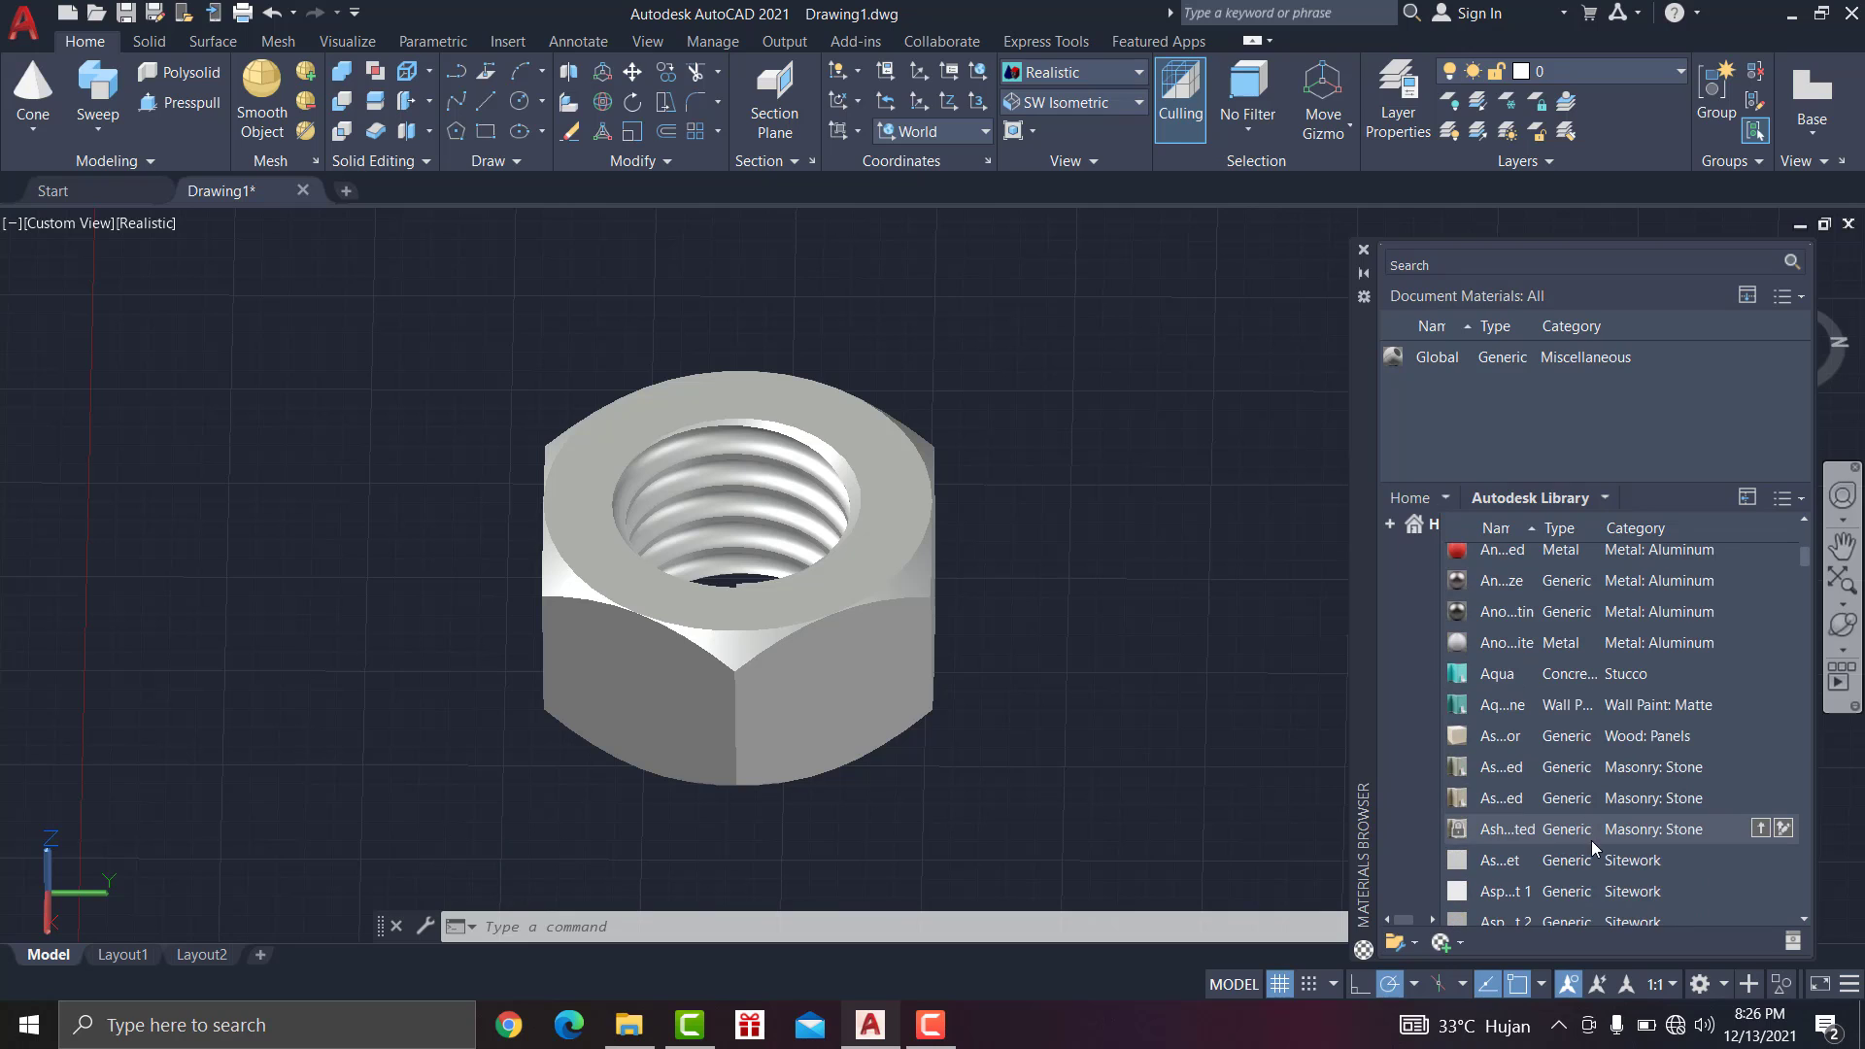
{"action": "scroll", "coordinate": [1576, 814], "scroll_direction": "down", "scroll_amount": 4}
{"action": "scroll", "coordinate": [1559, 773], "scroll_direction": "up", "scroll_amount": 10}
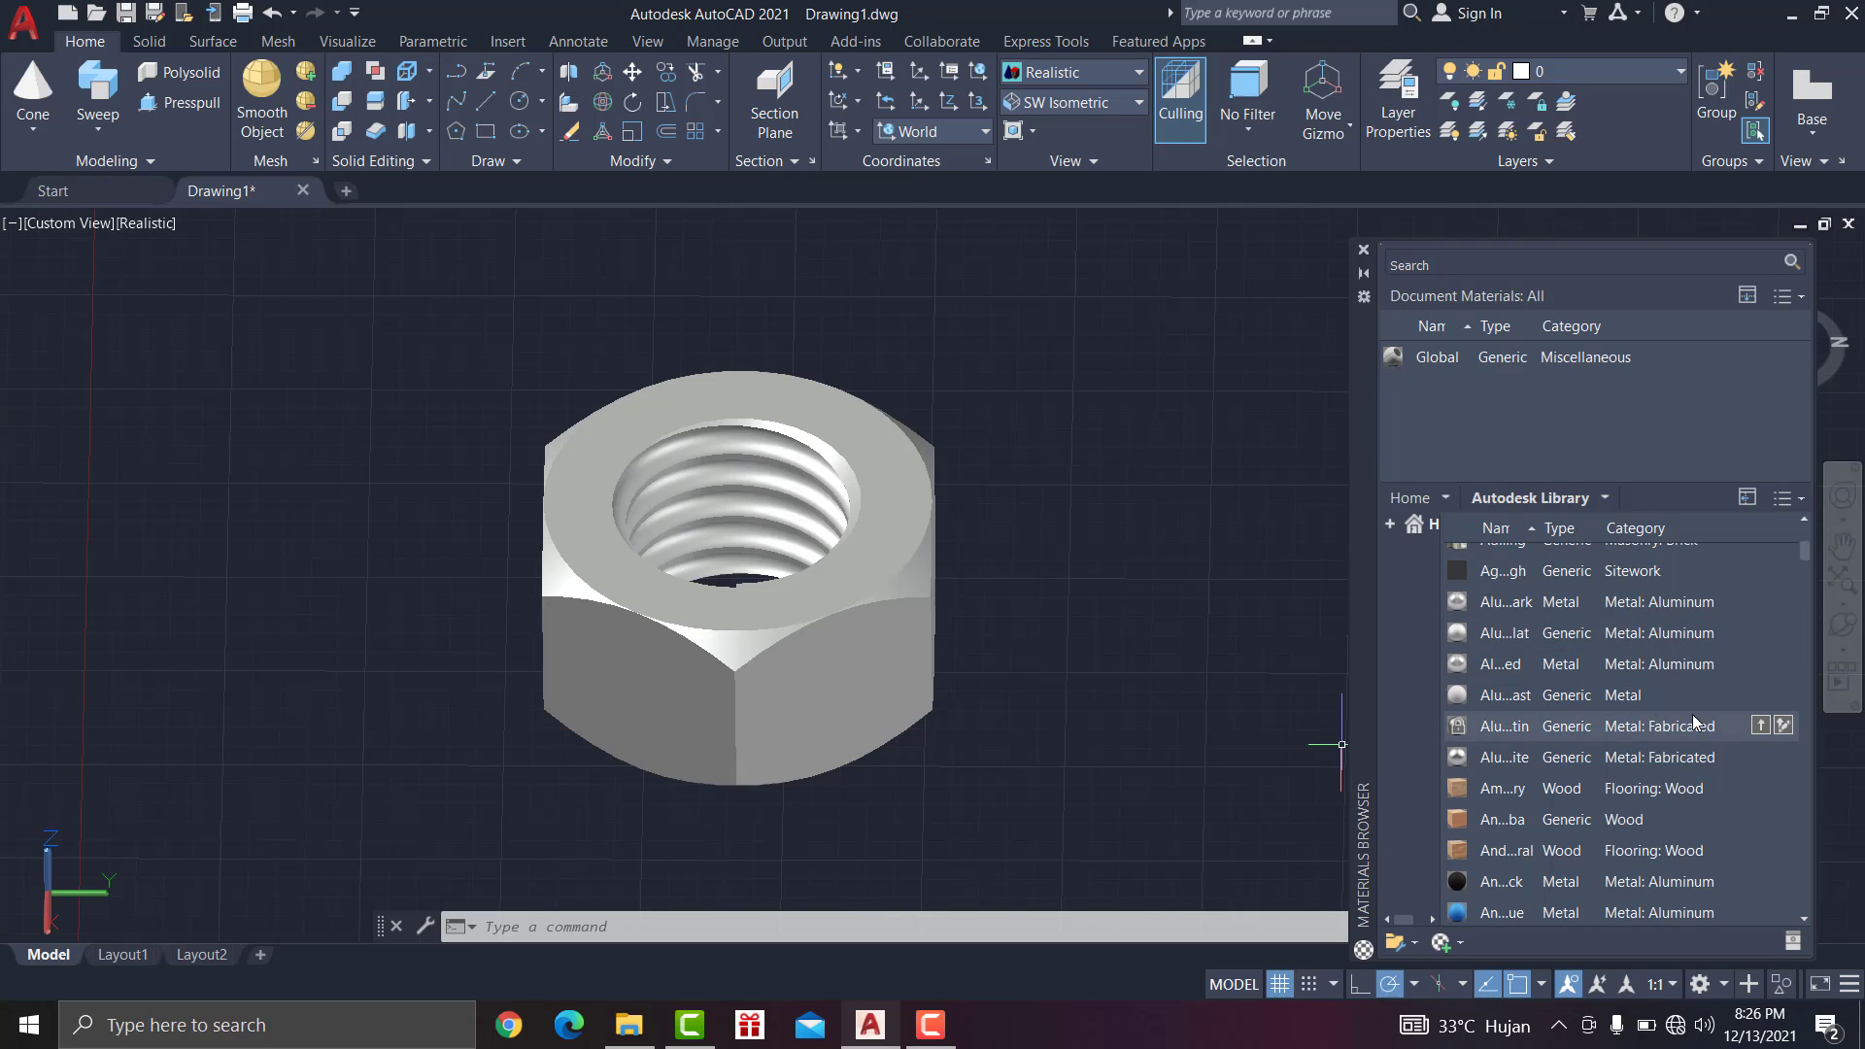
{"action": "left_click", "coordinate": [1758, 727]}
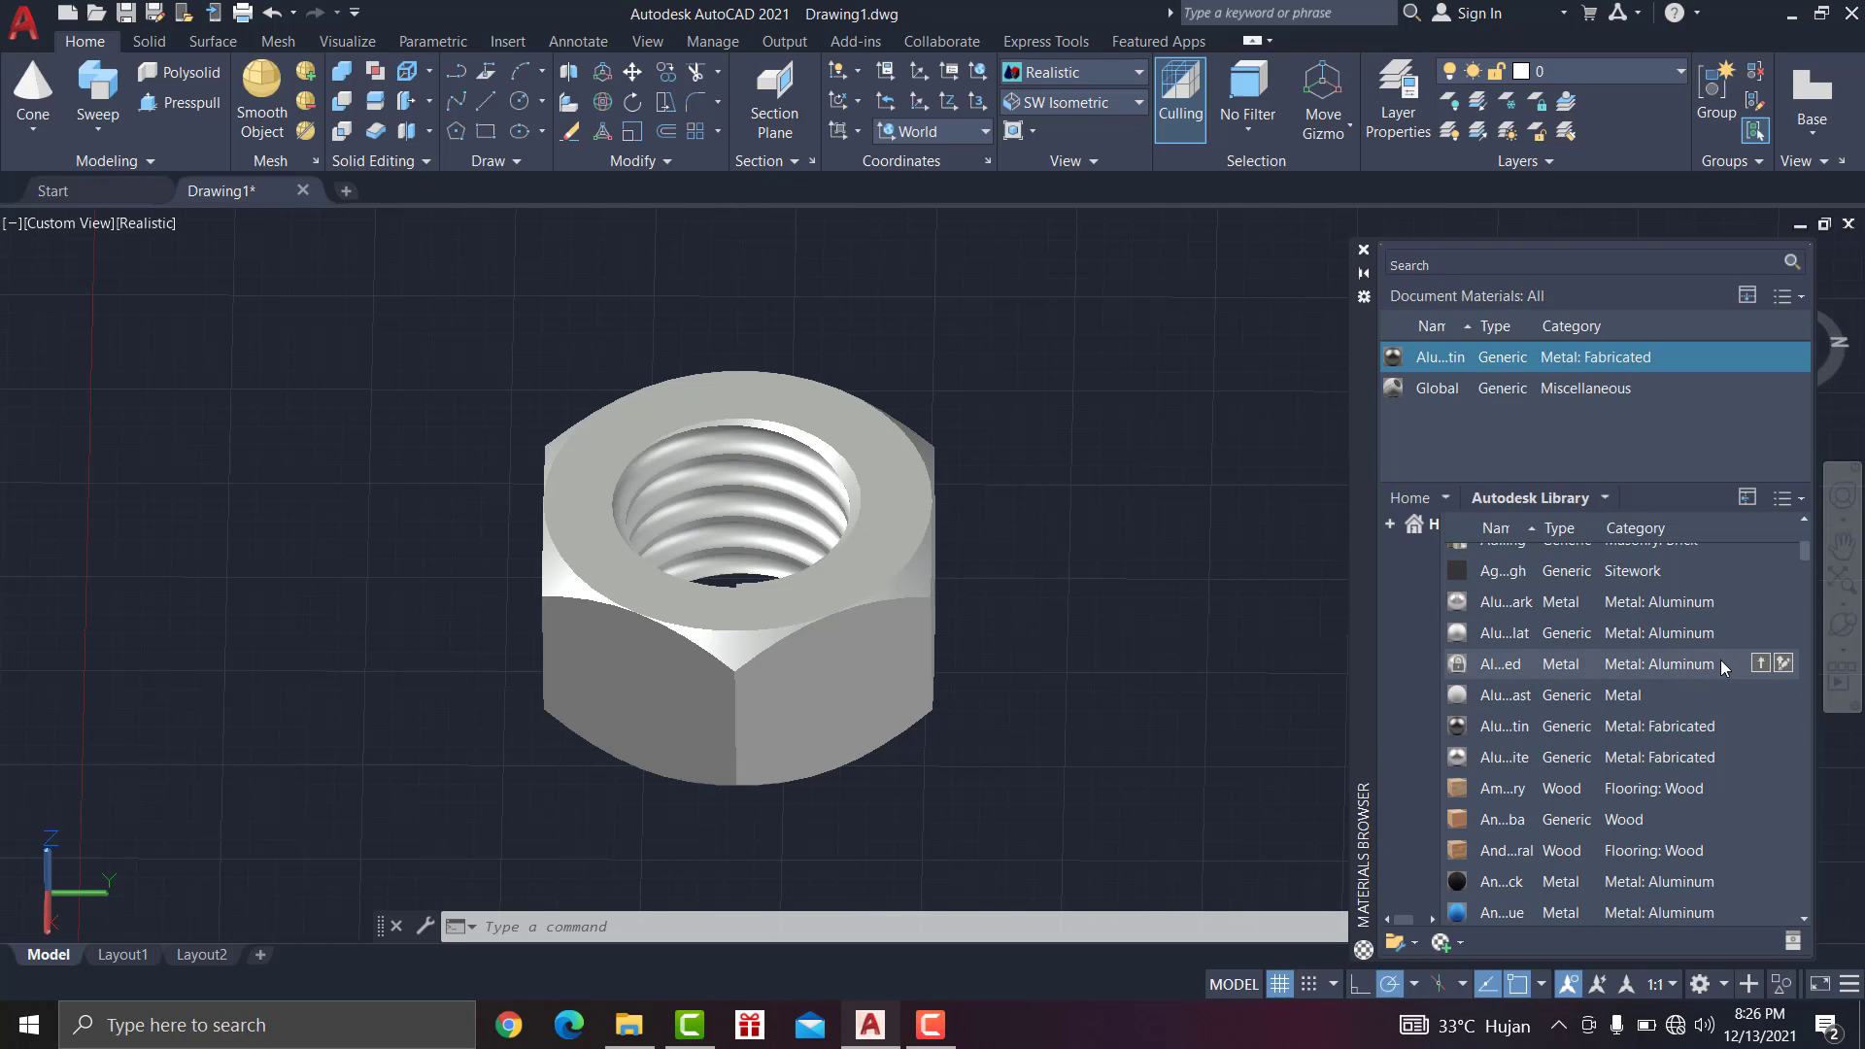
{"action": "left_click", "coordinate": [1760, 664]}
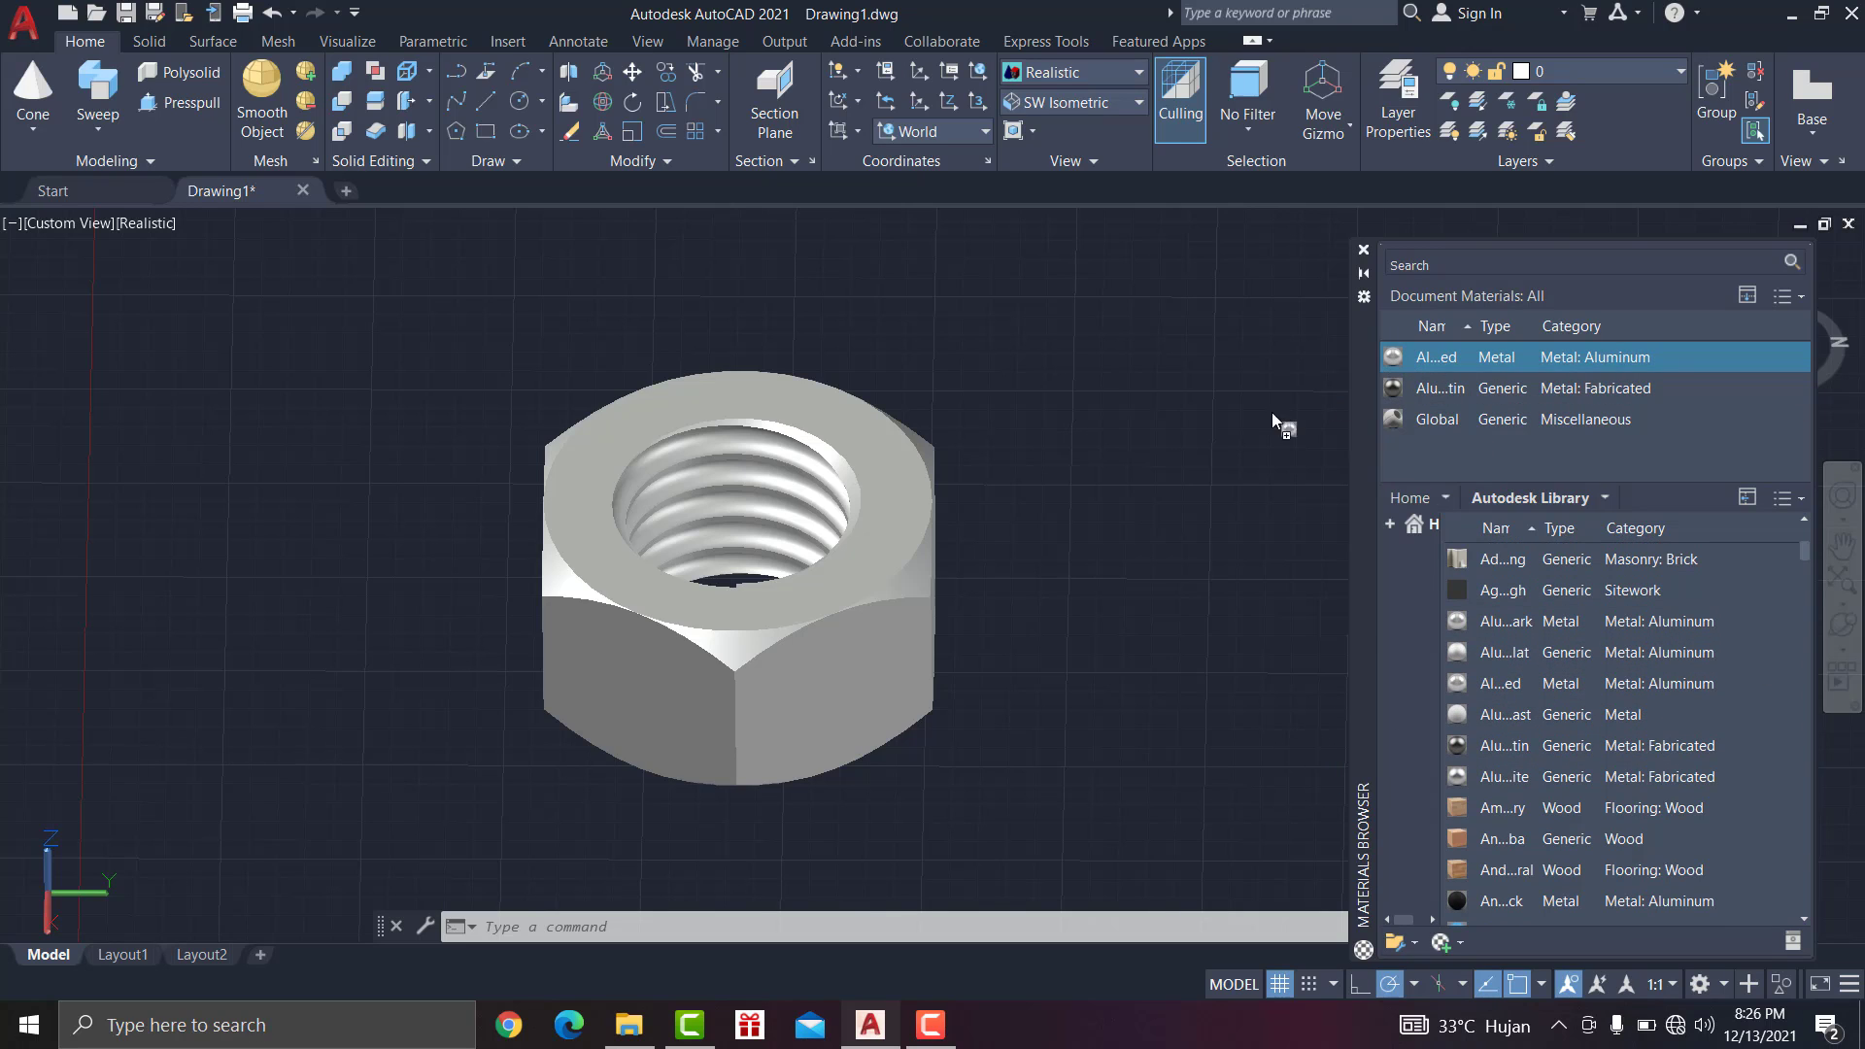
Step: Apply the two added document materials to the nut in turn, ending with the Metal: Aluminum one
{"action": "left_click_drag", "start_coordinate": [874, 588], "coordinate": [950, 561]}
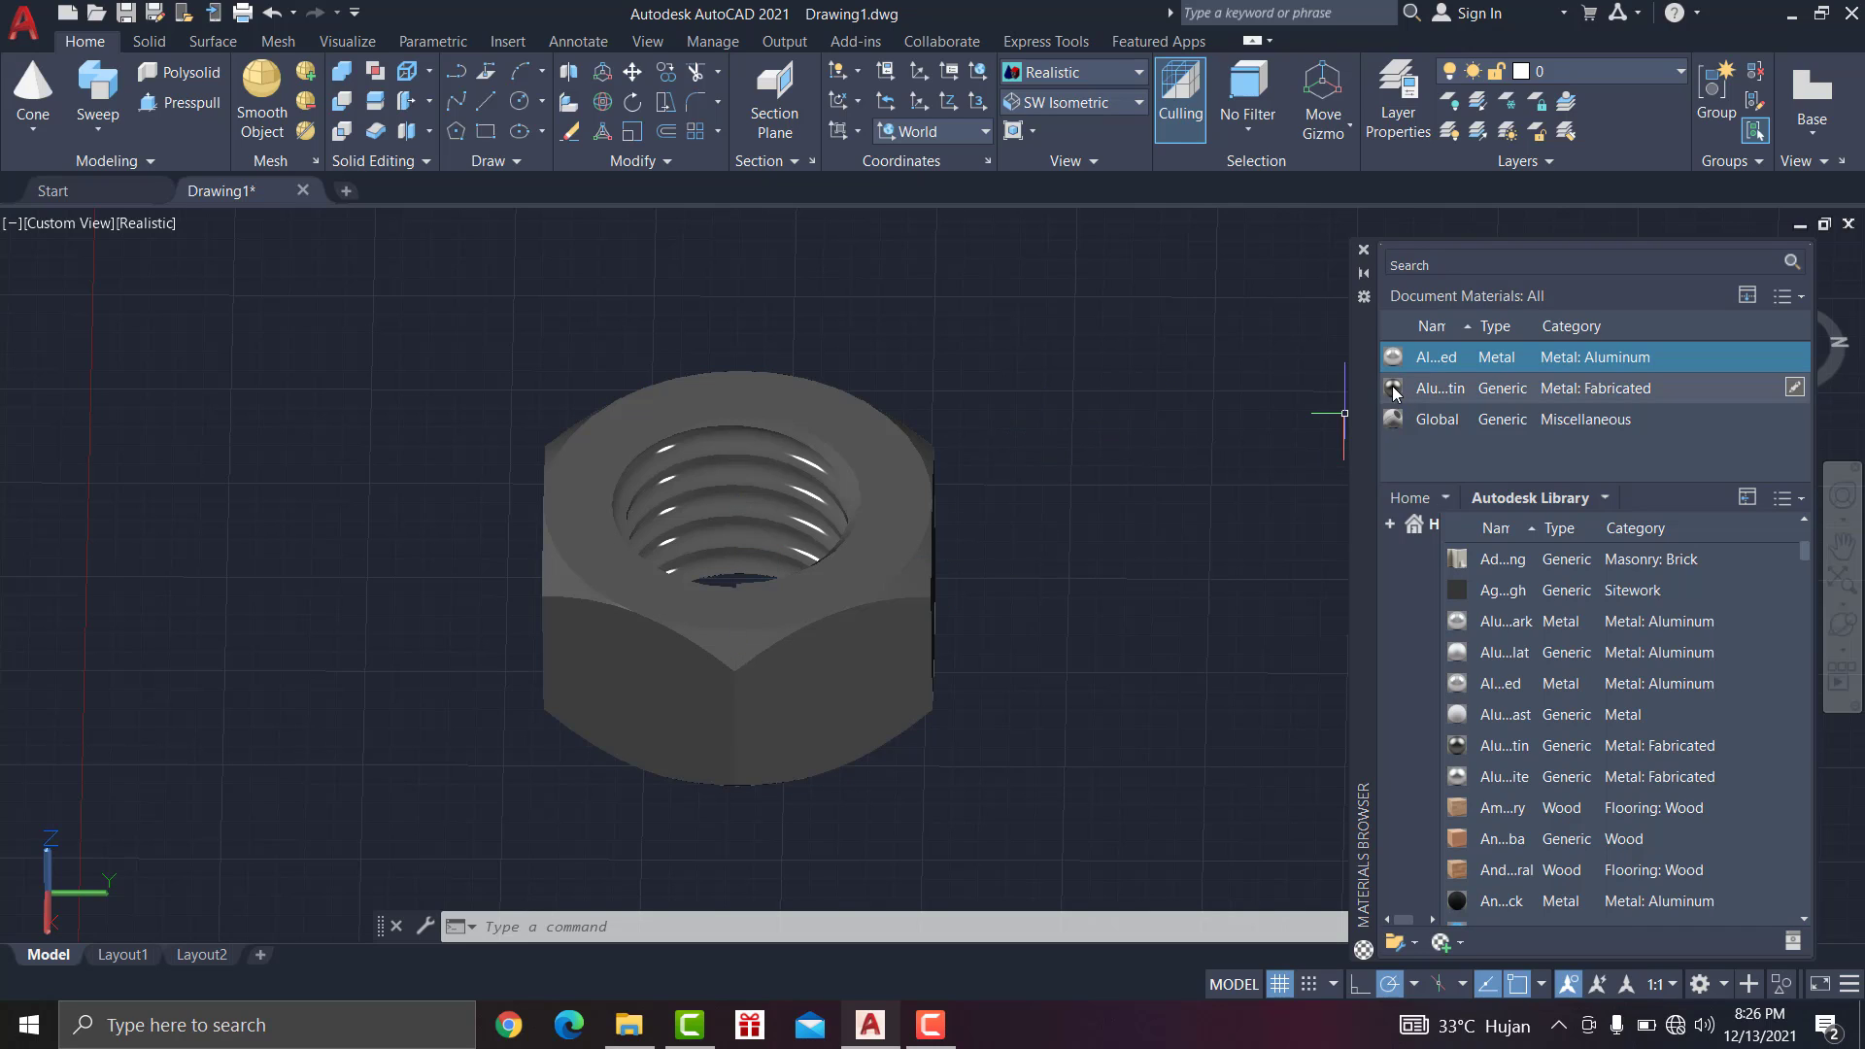
{"action": "left_click_drag", "start_coordinate": [1392, 390], "coordinate": [923, 588]}
{"action": "left_click_drag", "start_coordinate": [974, 637], "coordinate": [978, 647]}
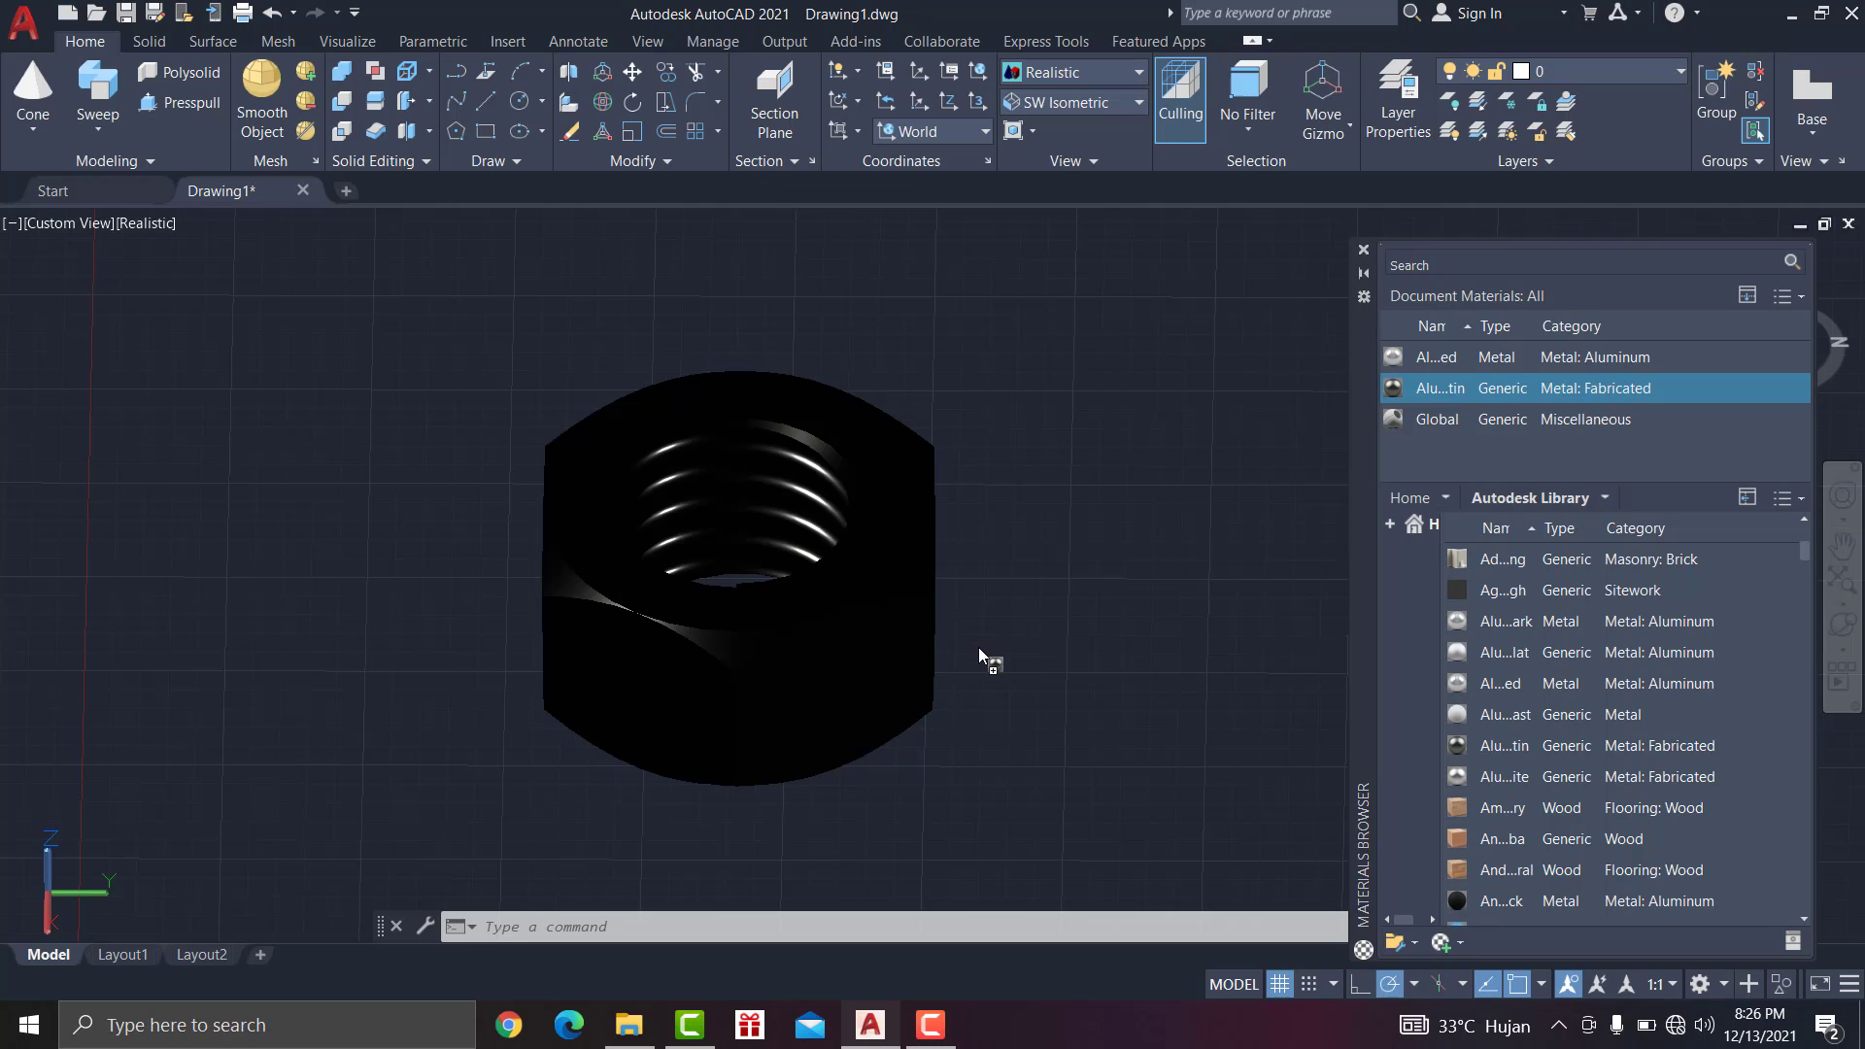
{"action": "left_click_drag", "start_coordinate": [1389, 358], "coordinate": [1018, 499]}
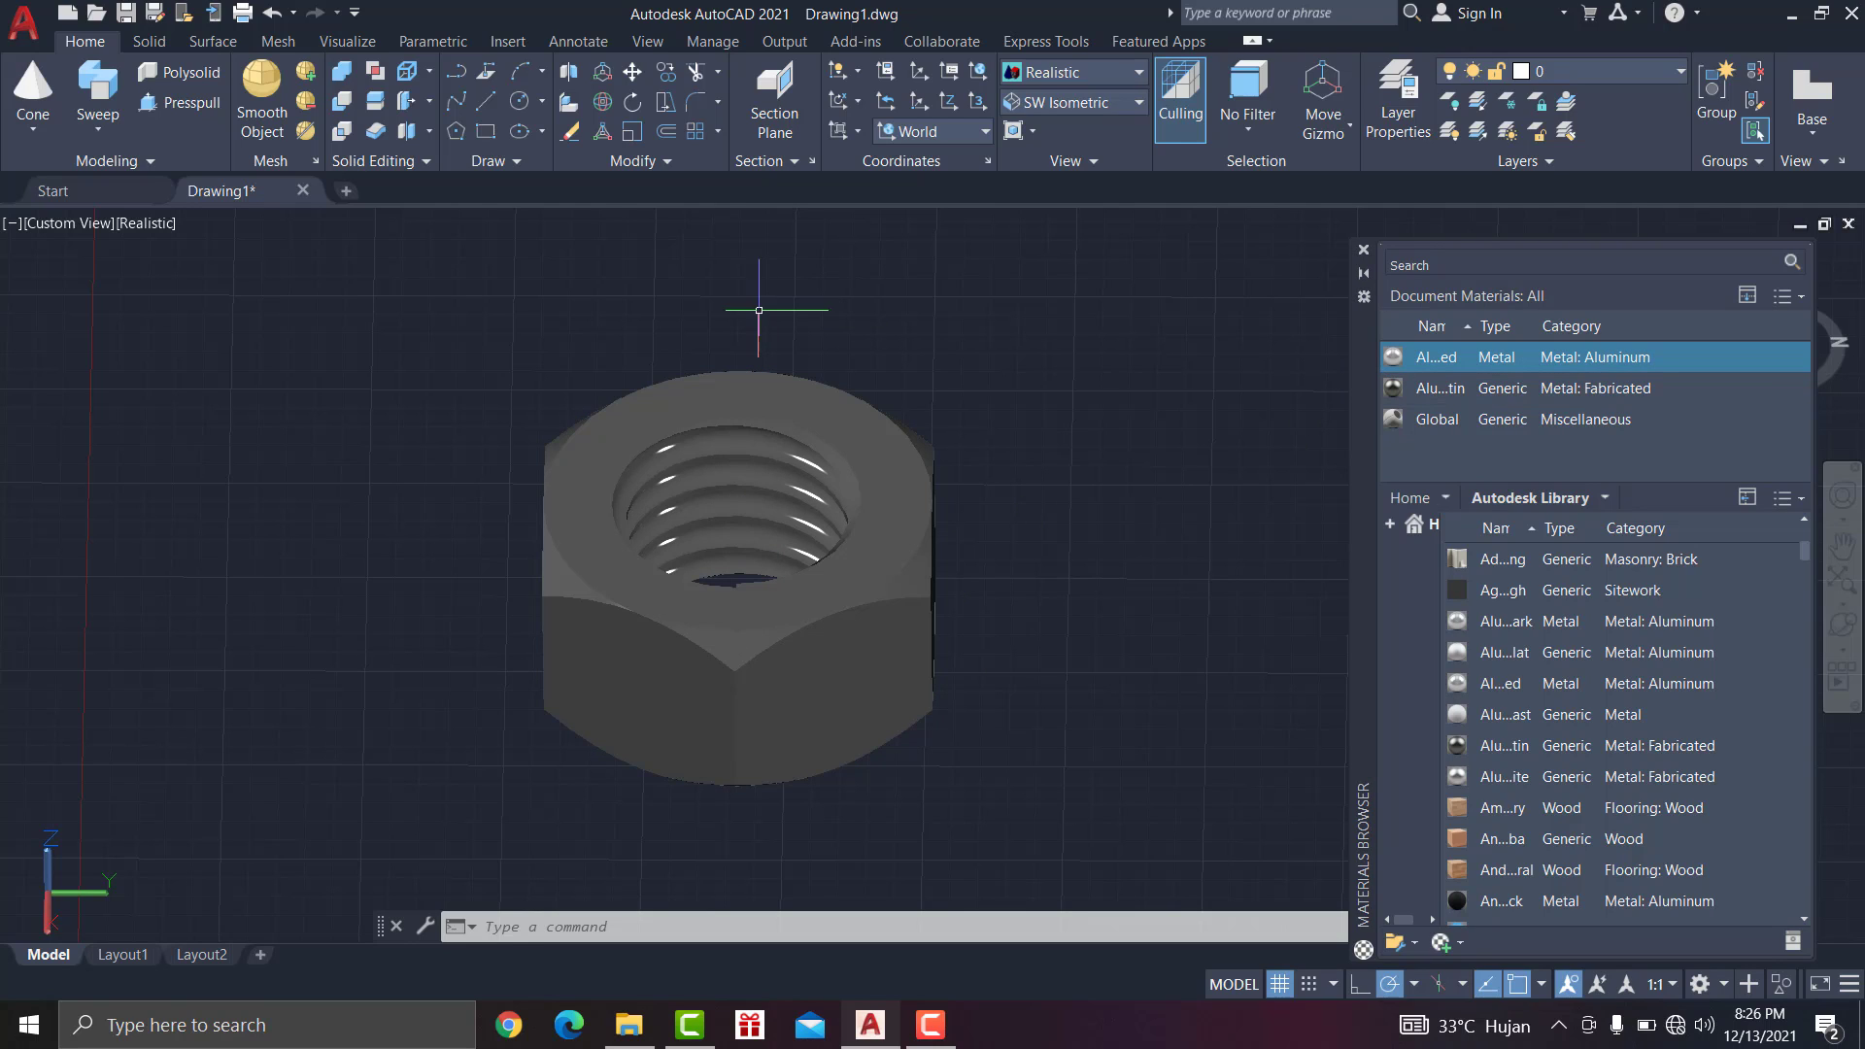
Step: Open the Render Environment & Exposure settings and try the environment on, then switch it back off
{"action": "left_click", "coordinate": [277, 45]}
{"action": "left_click", "coordinate": [333, 42]}
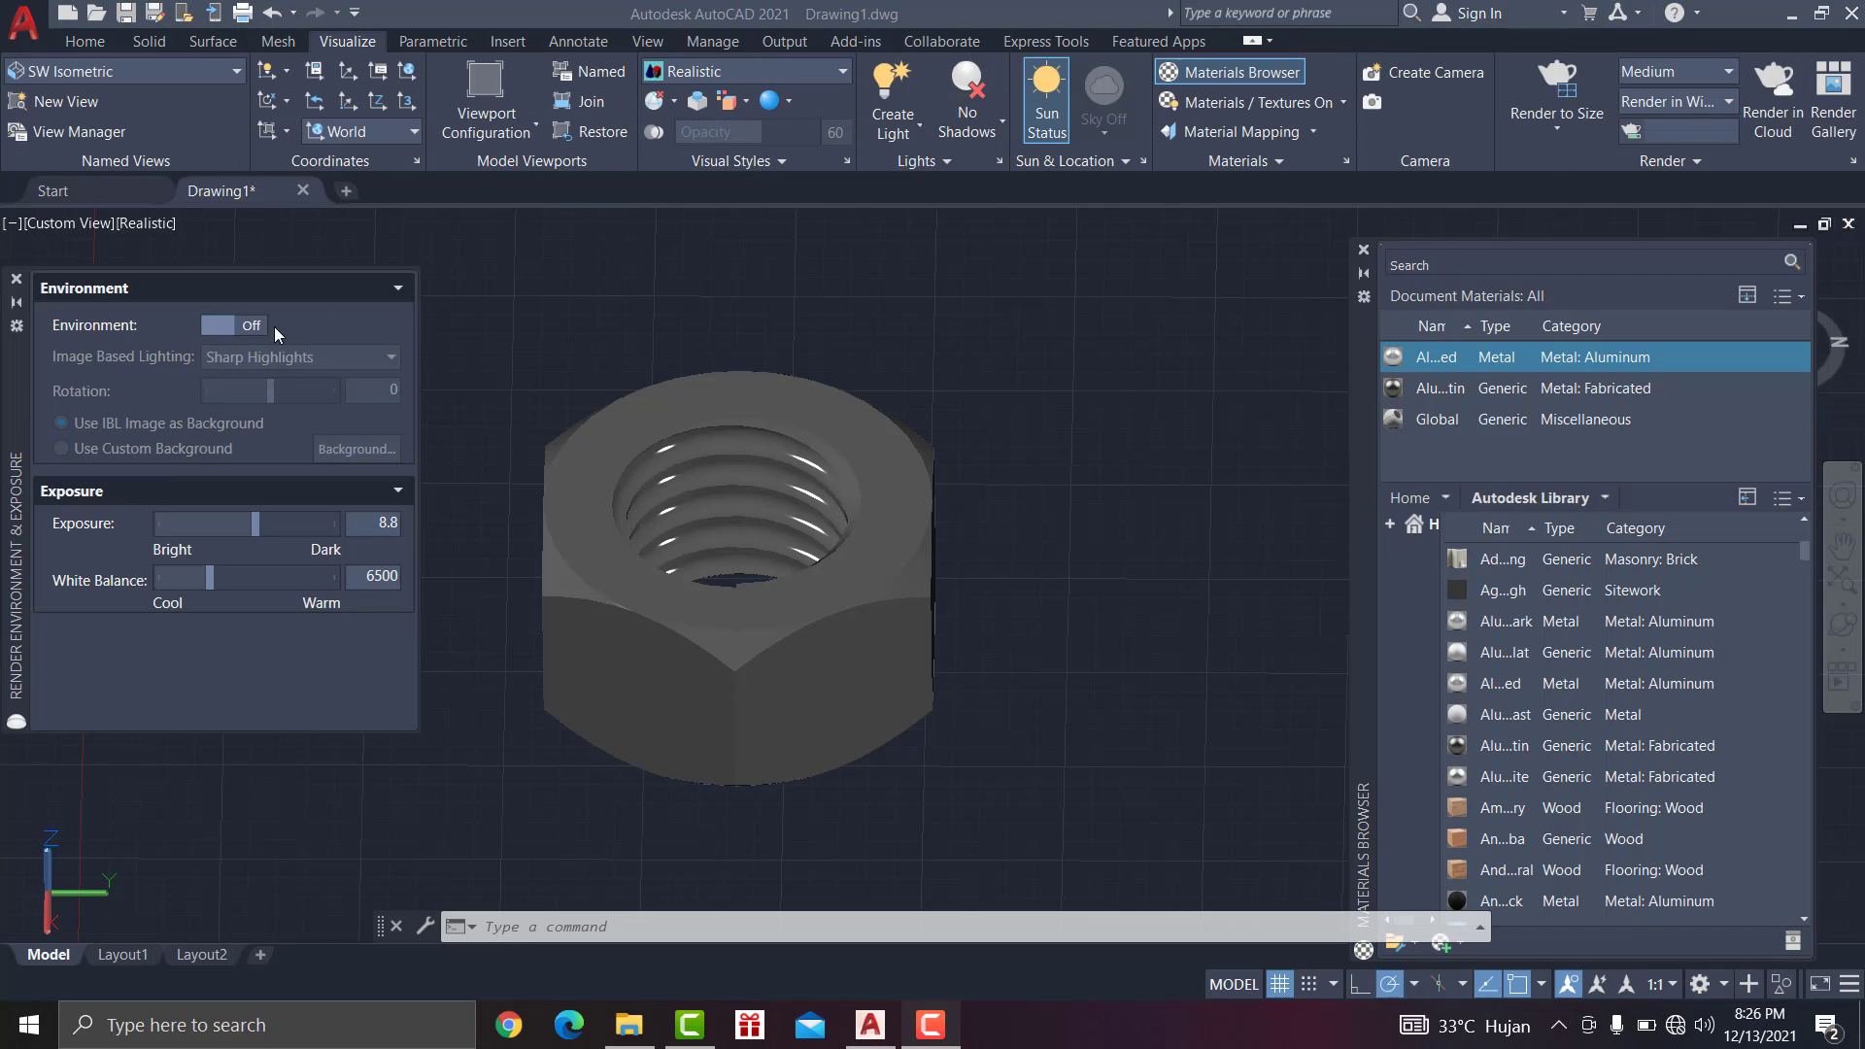
{"action": "left_click", "coordinate": [253, 324]}
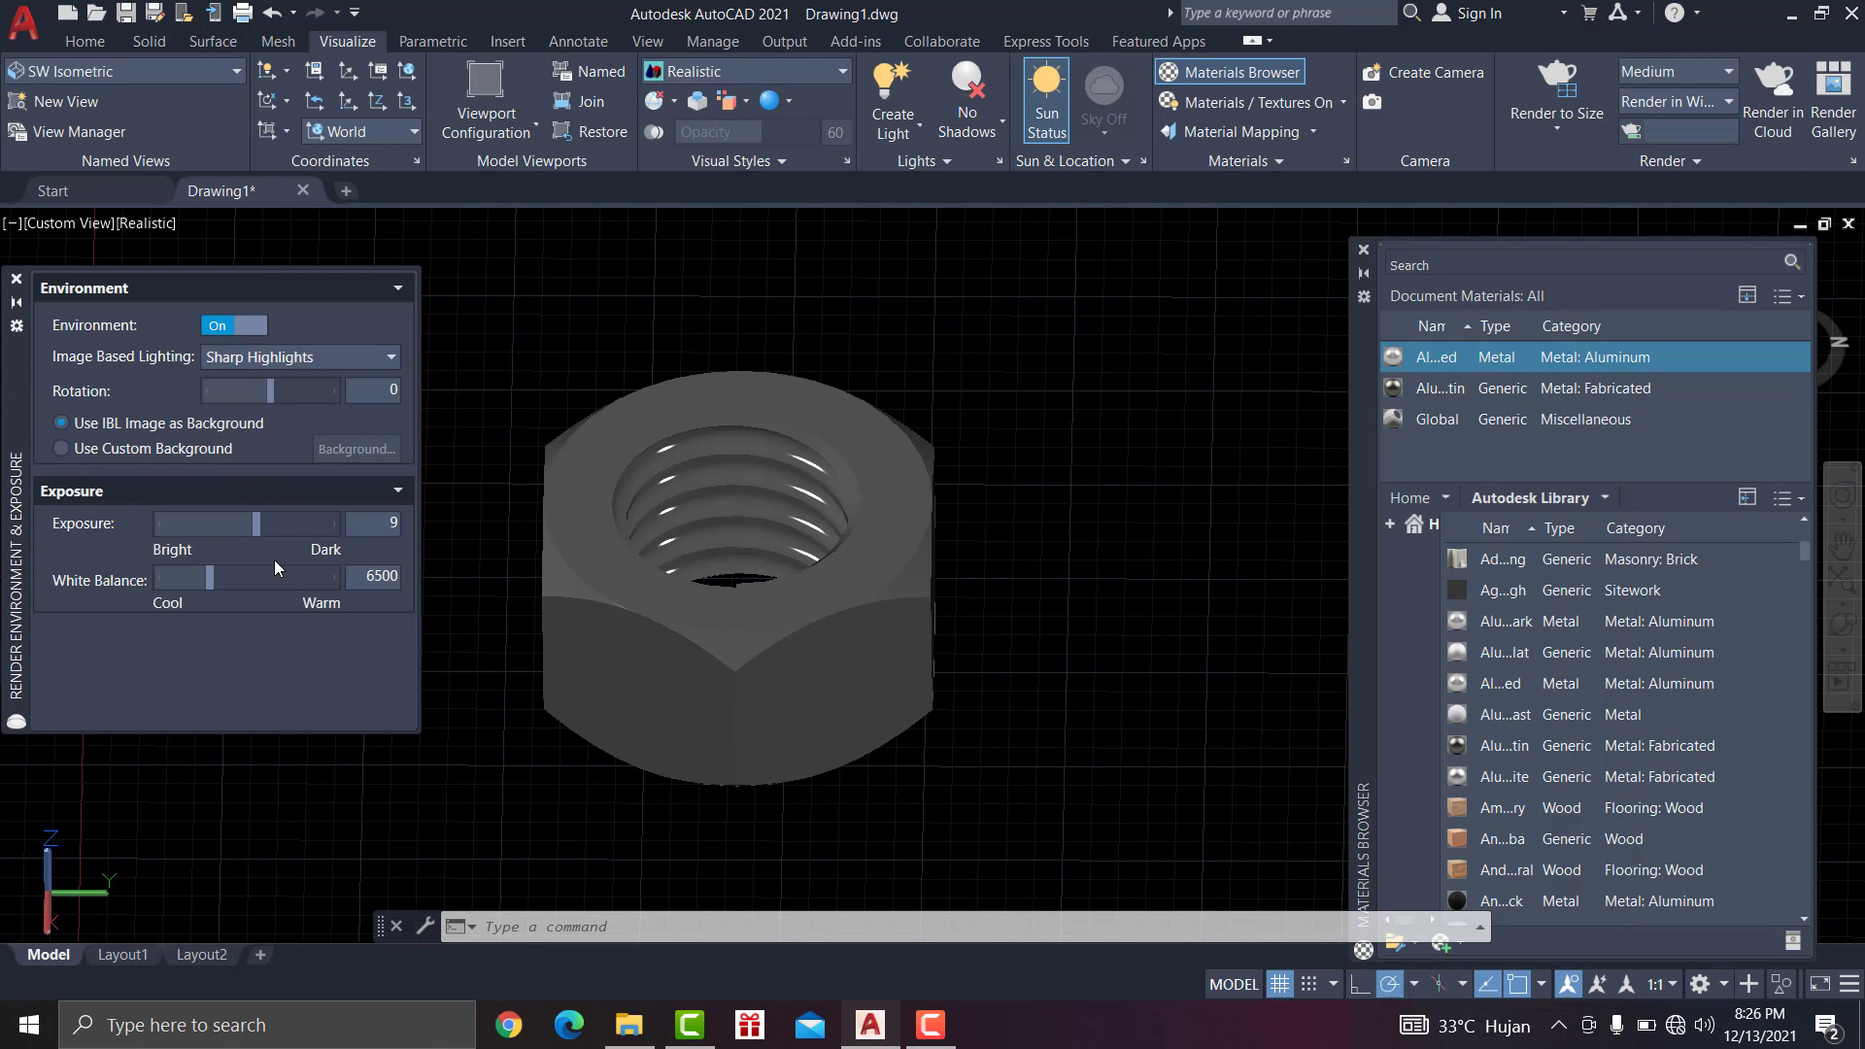
{"action": "left_click", "coordinate": [217, 328]}
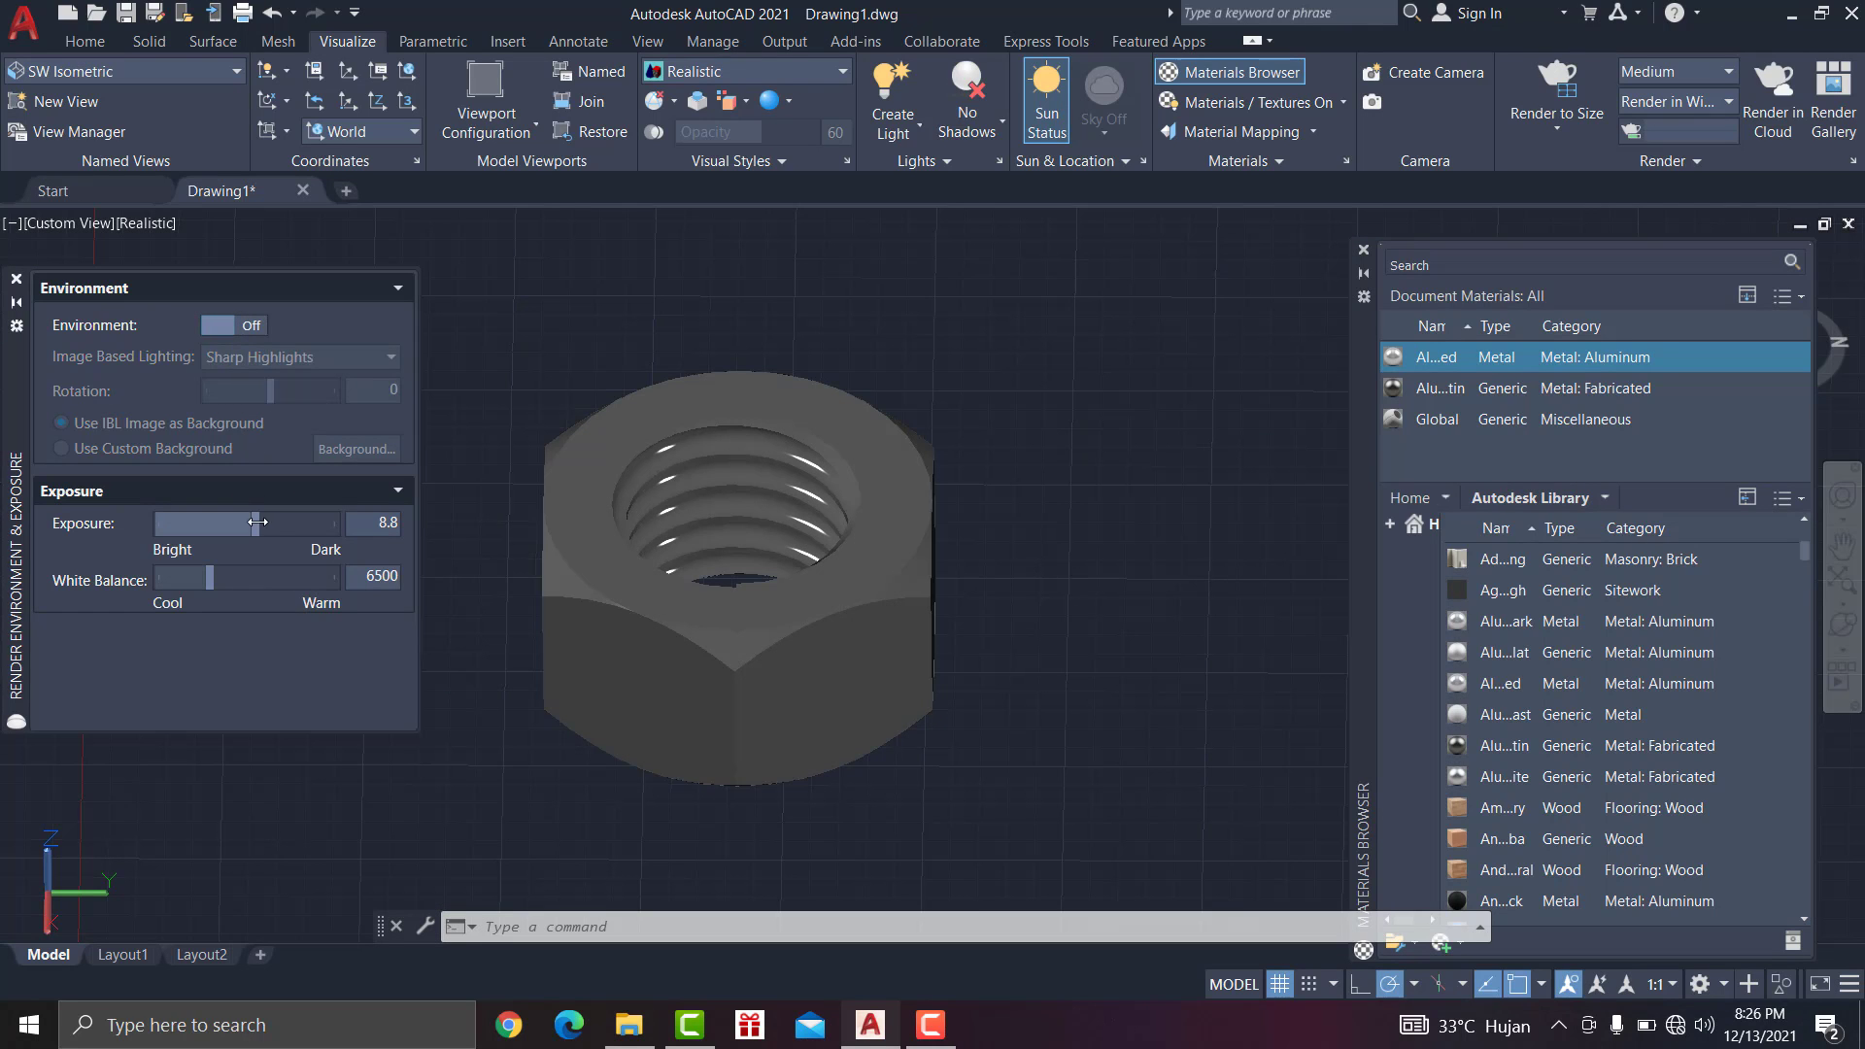
Step: Brighten the exposure to about 7.2, then close the exposure settings and the Materials Browser
{"action": "mouse_move", "coordinate": [256, 521]}
{"action": "left_mouse_down"}
{"action": "mouse_move", "coordinate": [274, 521]}
{"action": "mouse_move", "coordinate": [249, 521]}
{"action": "left_mouse_up"}
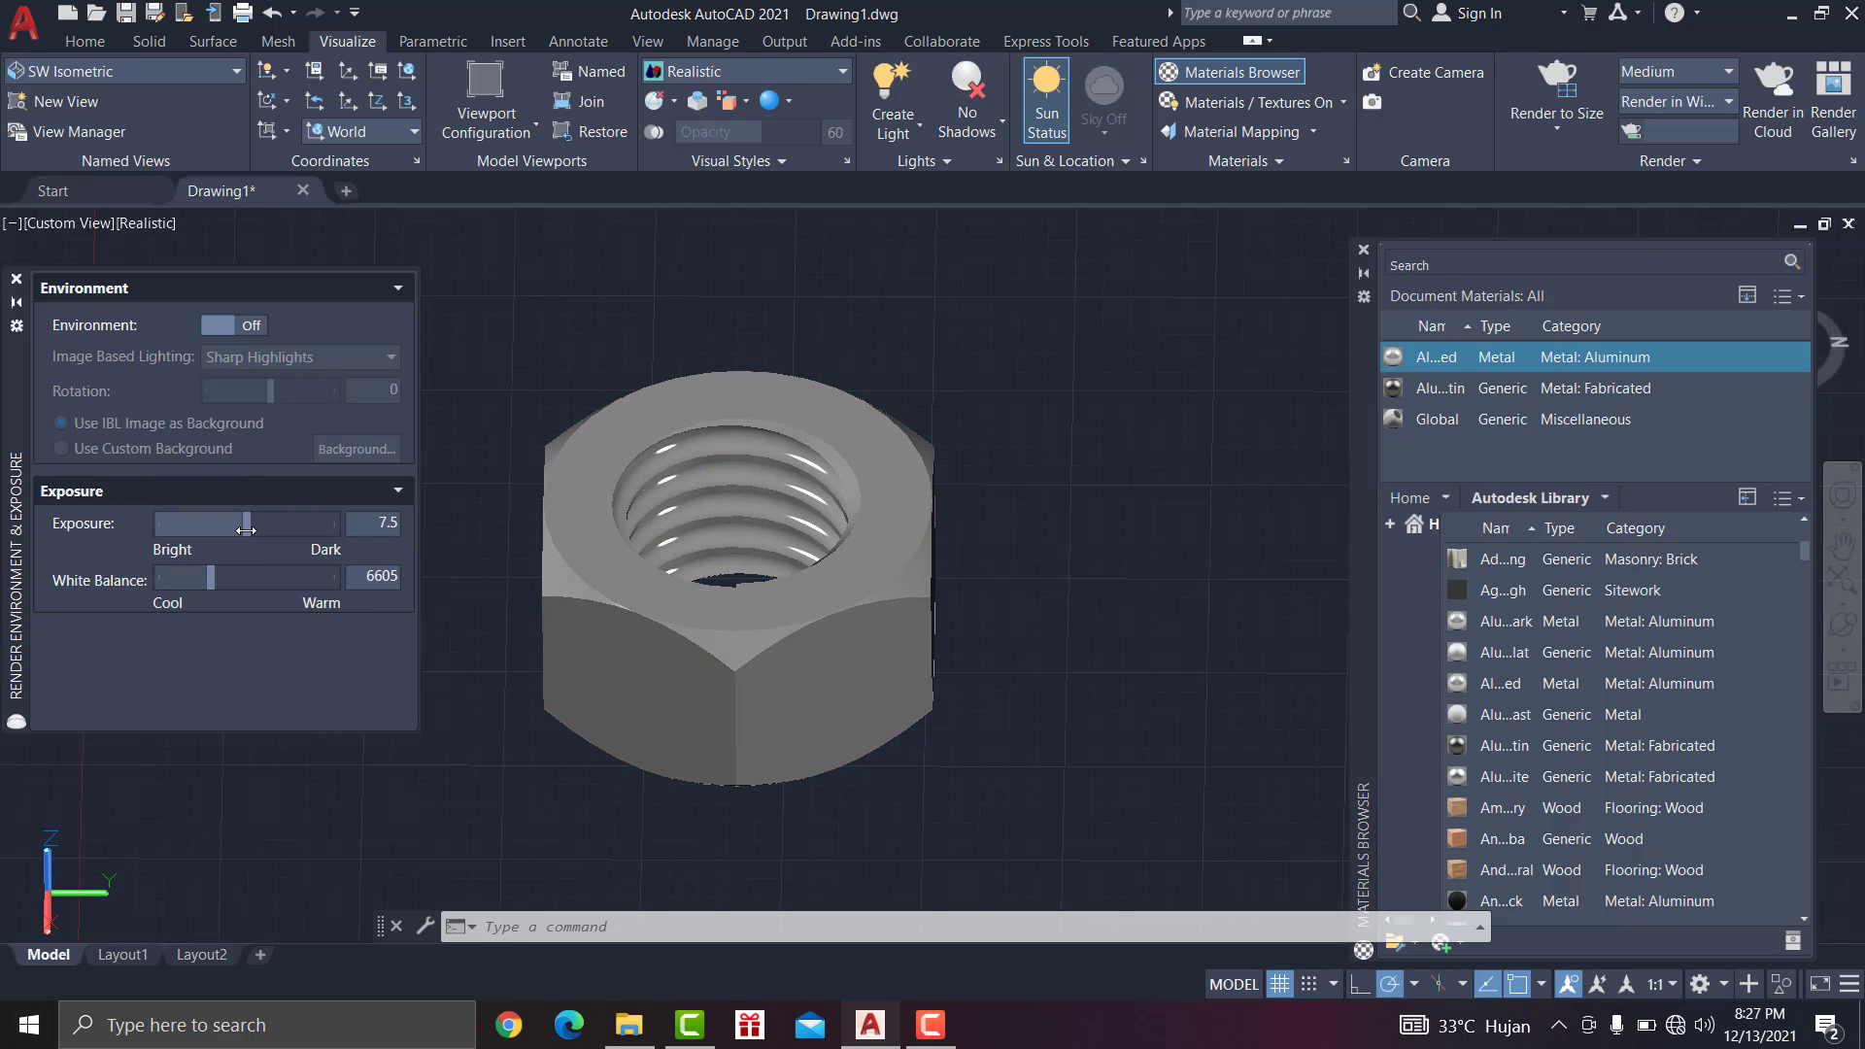
{"action": "left_click_drag", "start_coordinate": [246, 529], "coordinate": [244, 530]}
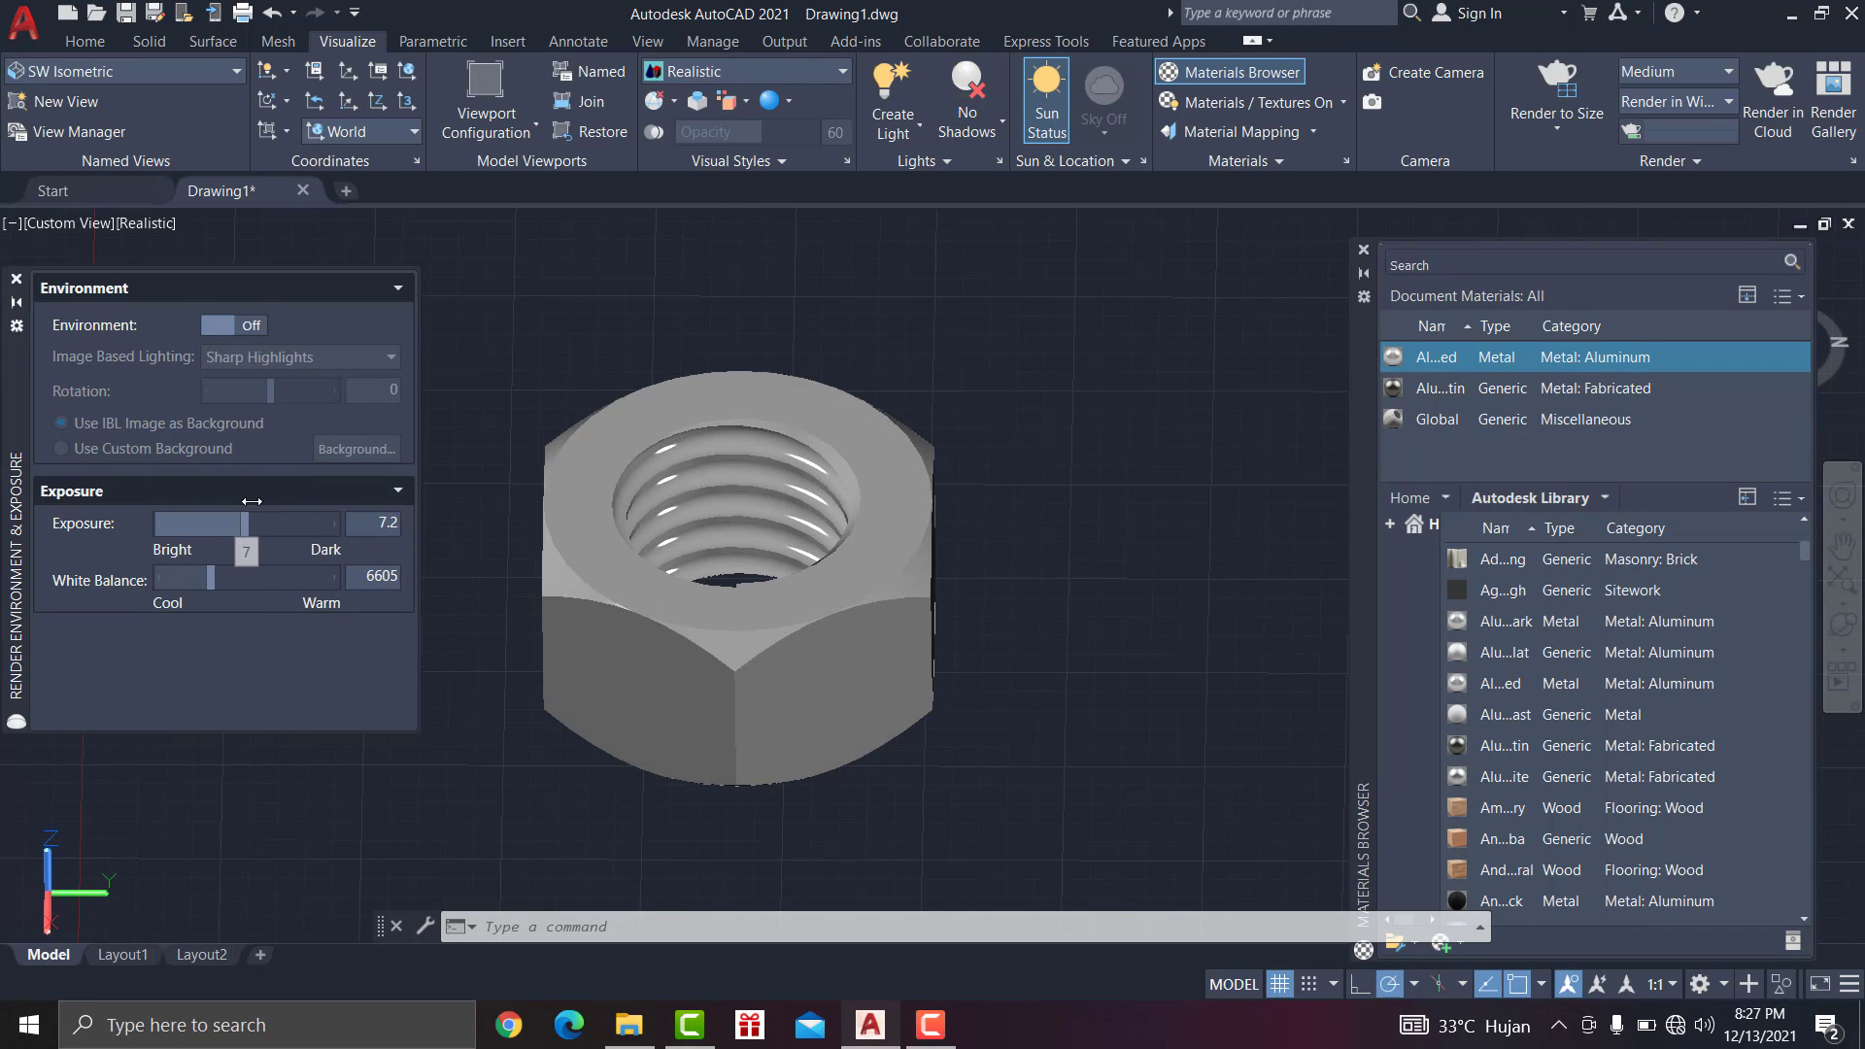
{"action": "left_click", "coordinate": [17, 279]}
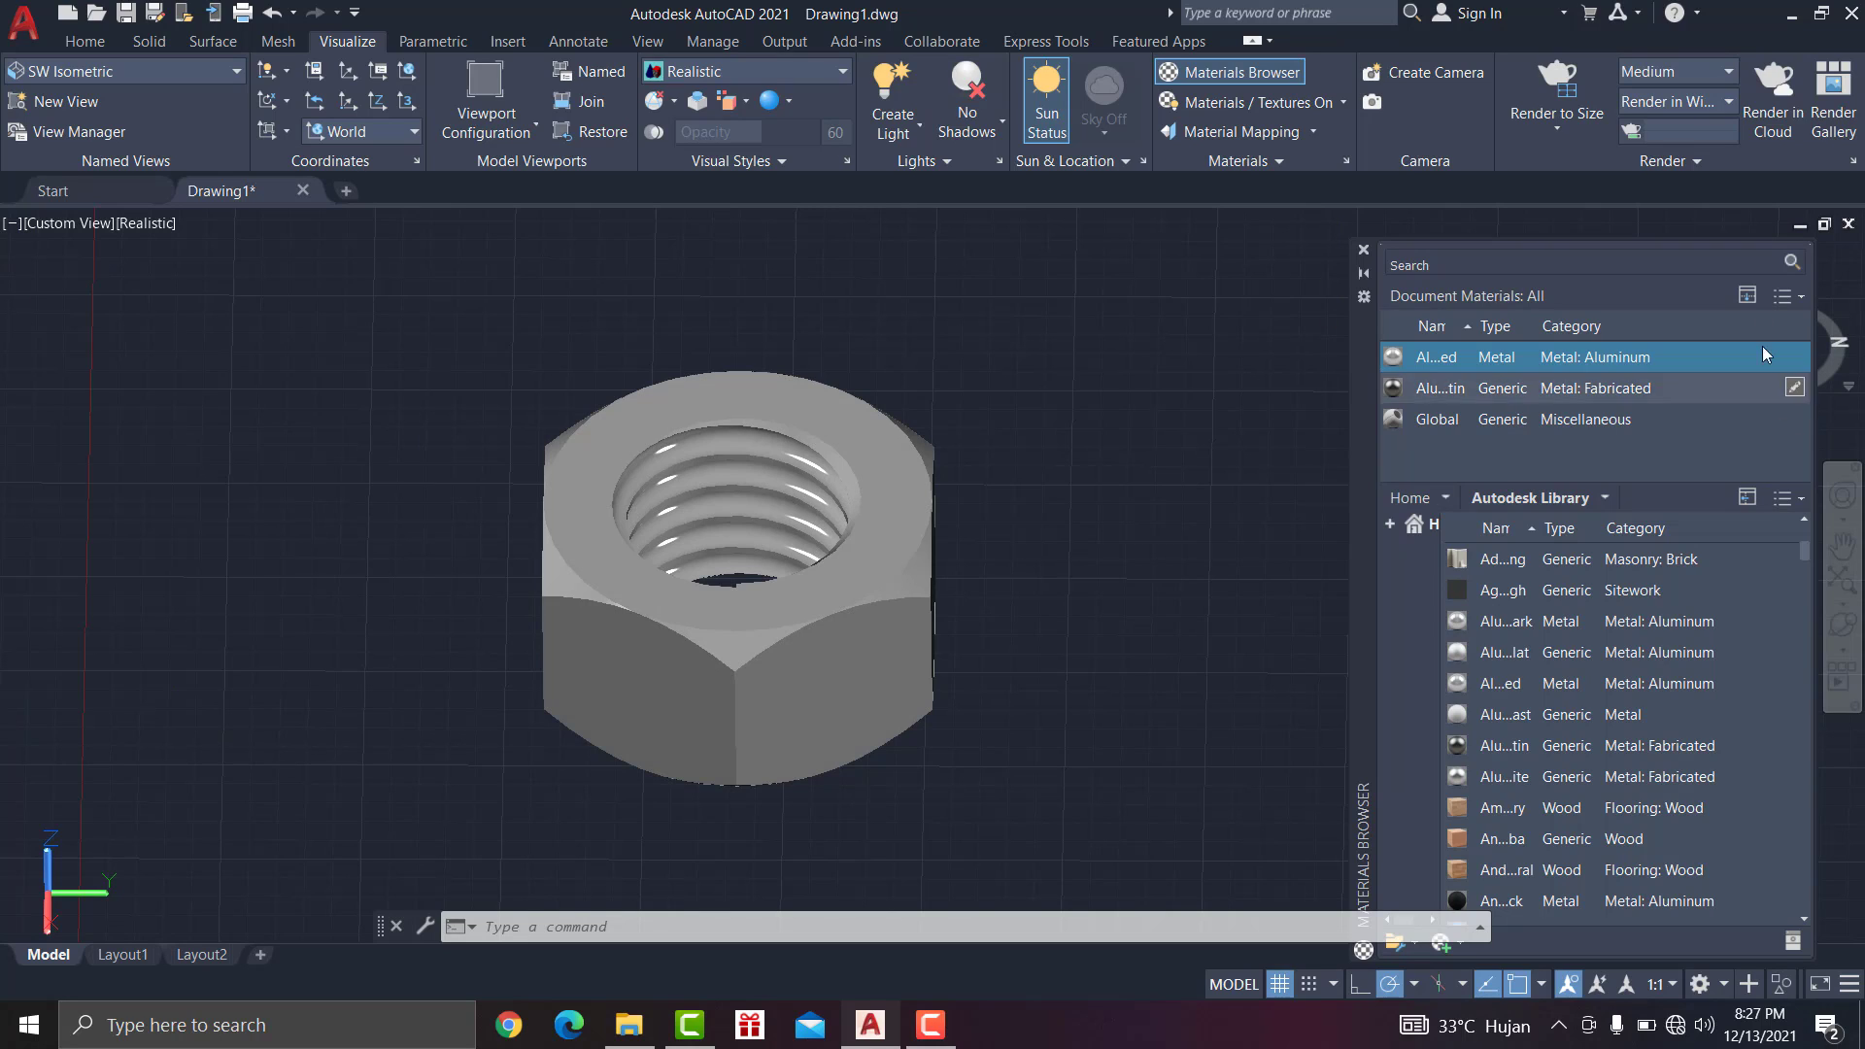
{"action": "left_click", "coordinate": [1364, 249]}
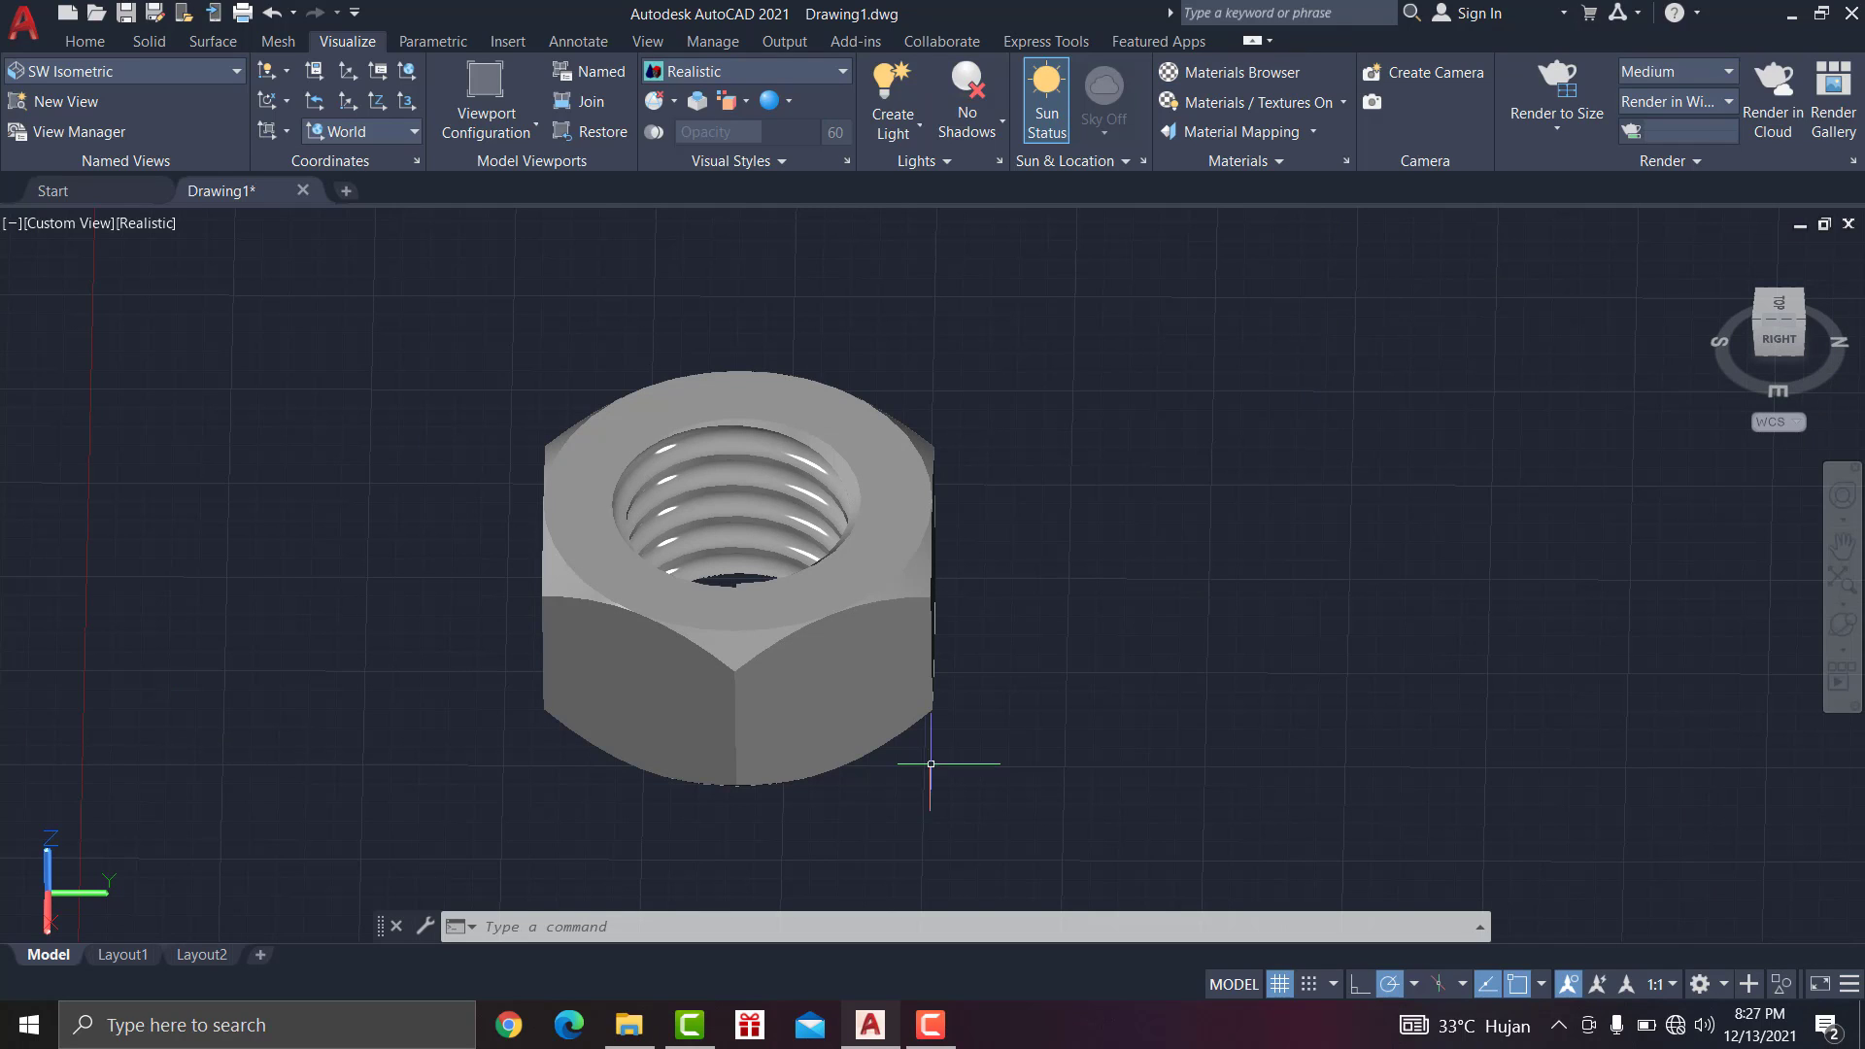
Step: Set the nut spinning with Continuous Orbit to view its metal finish from all sides
{"action": "left_click", "coordinate": [1843, 648]}
{"action": "left_click", "coordinate": [1739, 716]}
{"action": "left_click_drag", "start_coordinate": [757, 583], "coordinate": [826, 601]}
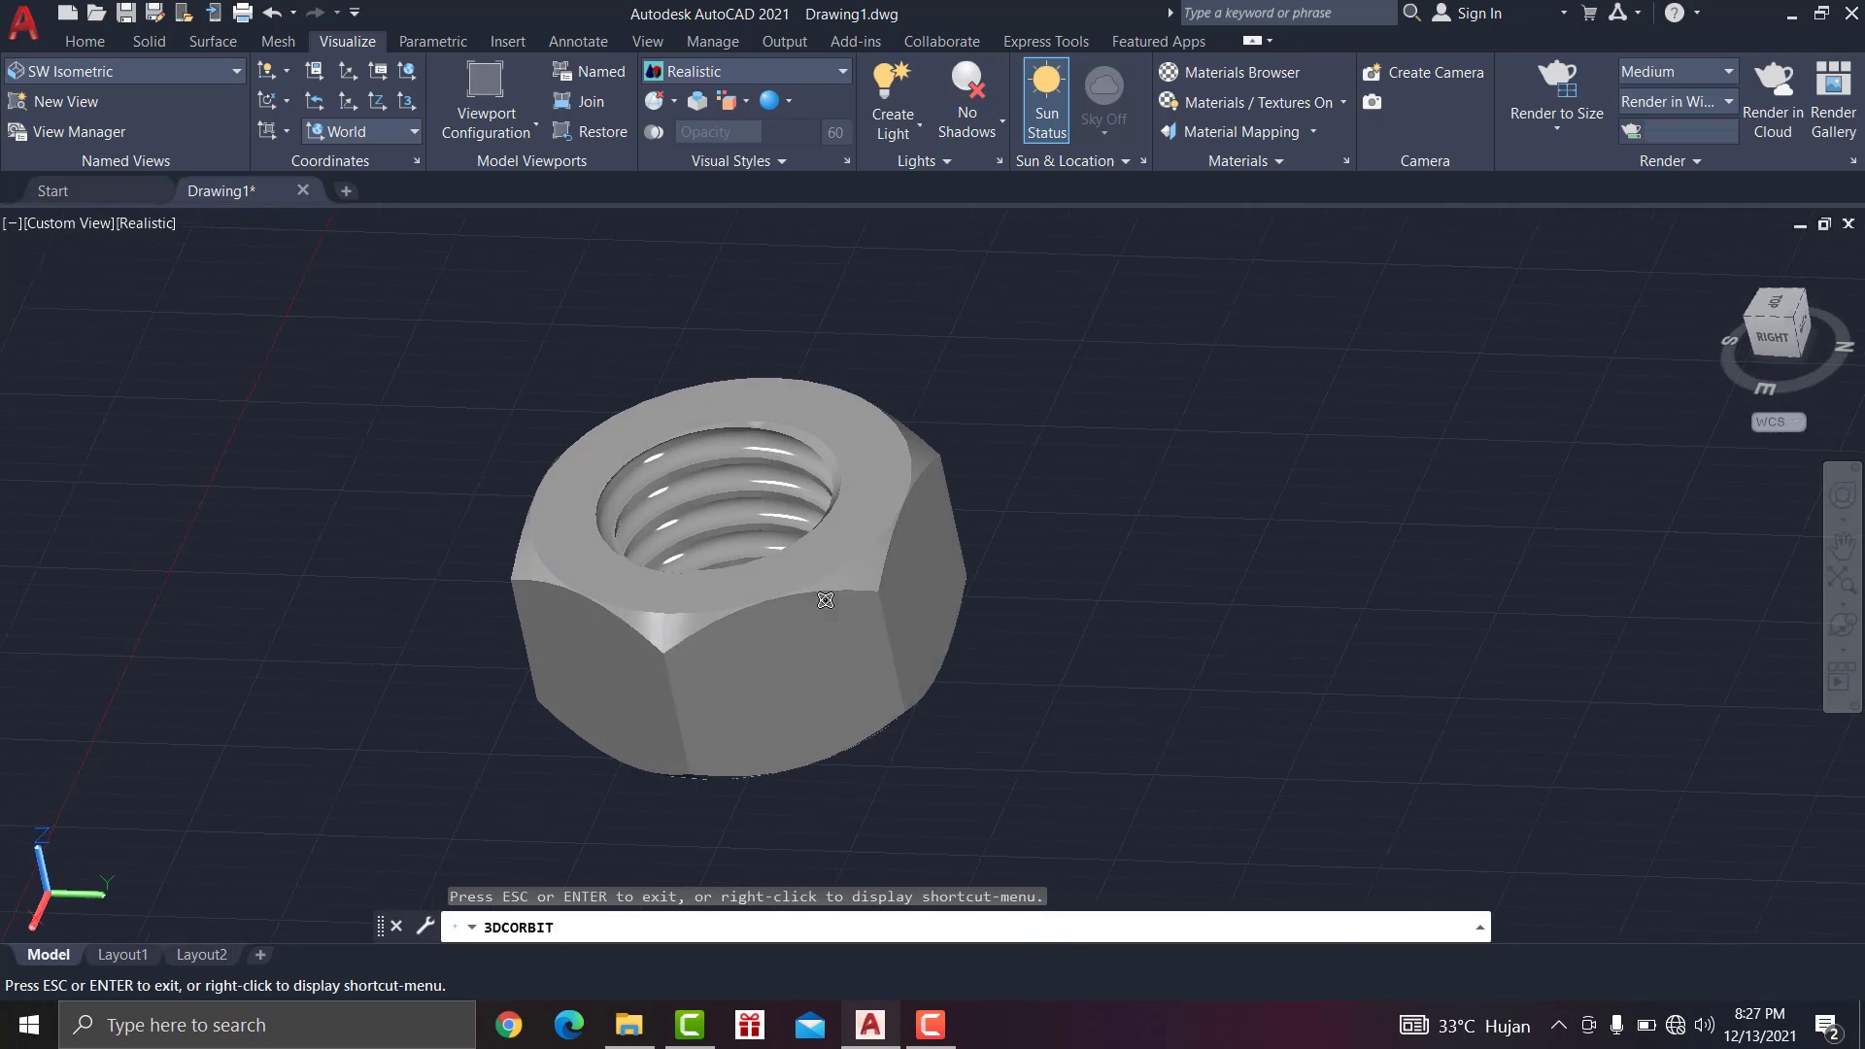